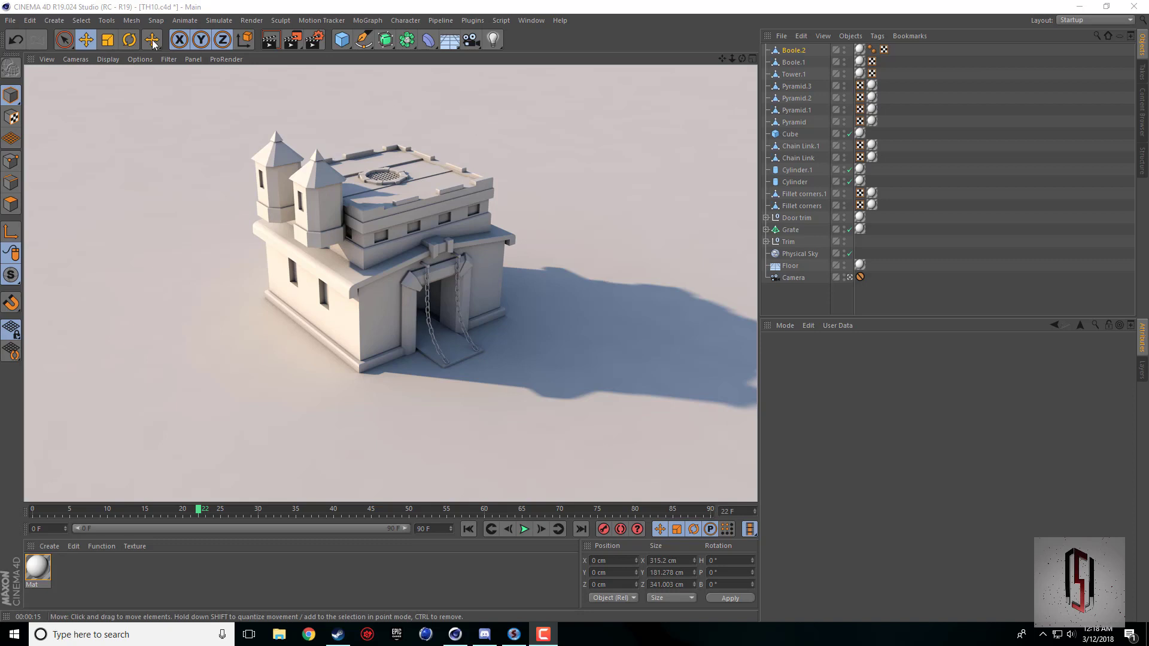
Create a new project and add a cube primitive to the empty scene.
click(10, 20)
click(71, 36)
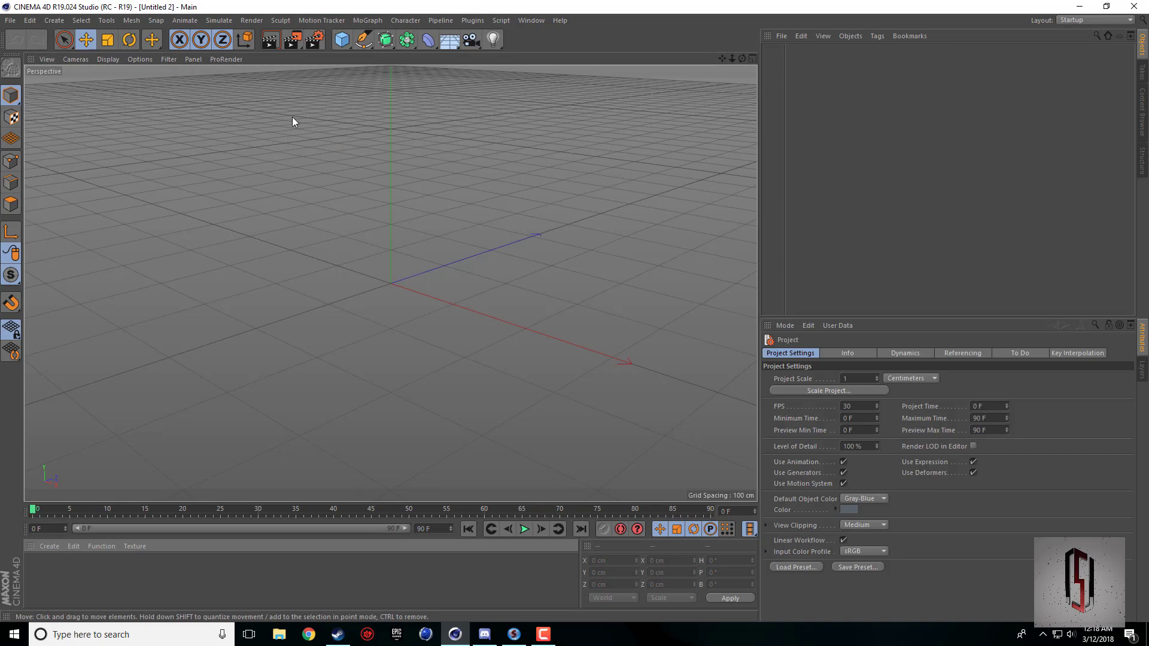
click(341, 40)
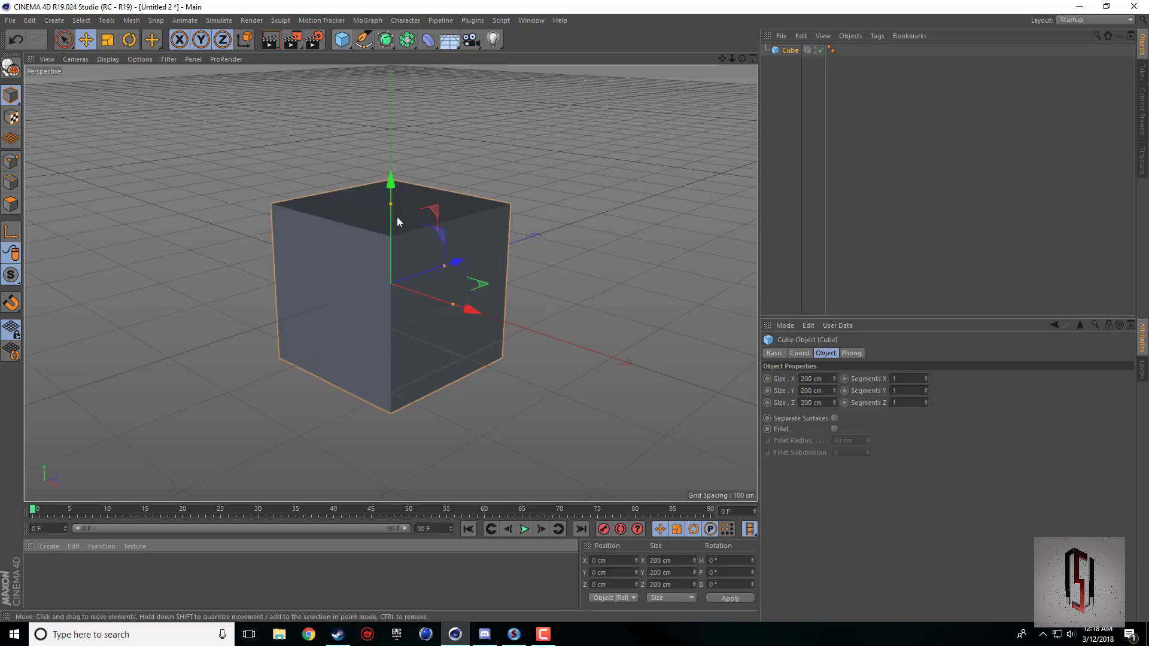
Set the cube's Size X and Size Z to 300 cm, working in the top view.
middle_click(528, 181)
middle_click(539, 195)
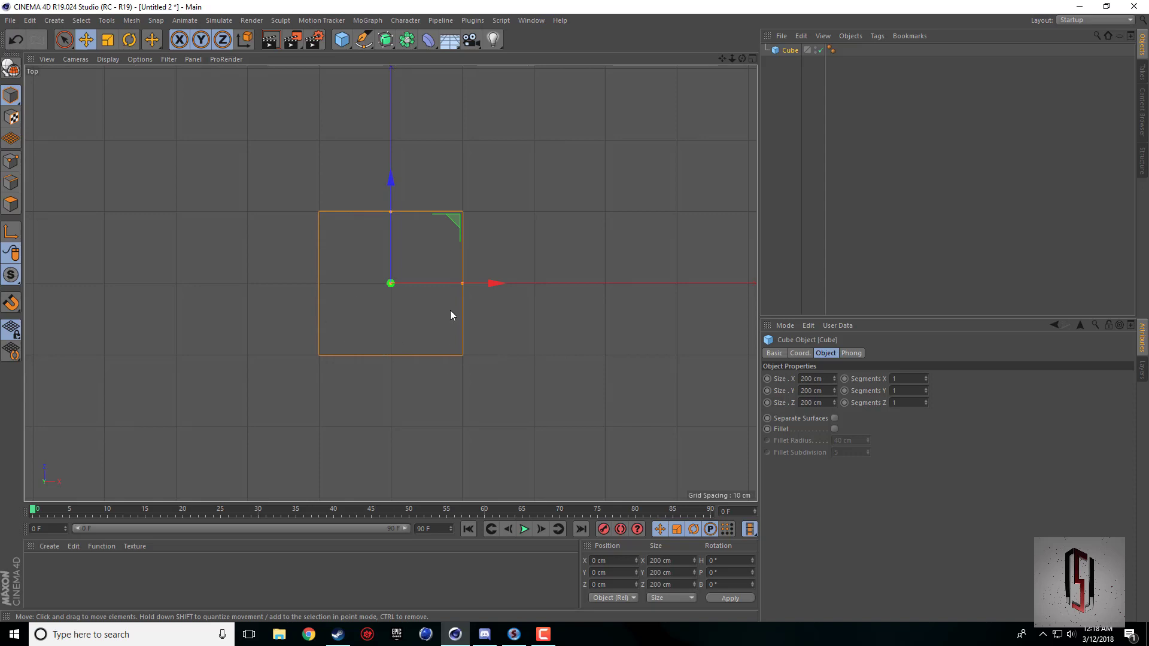
click(829, 378)
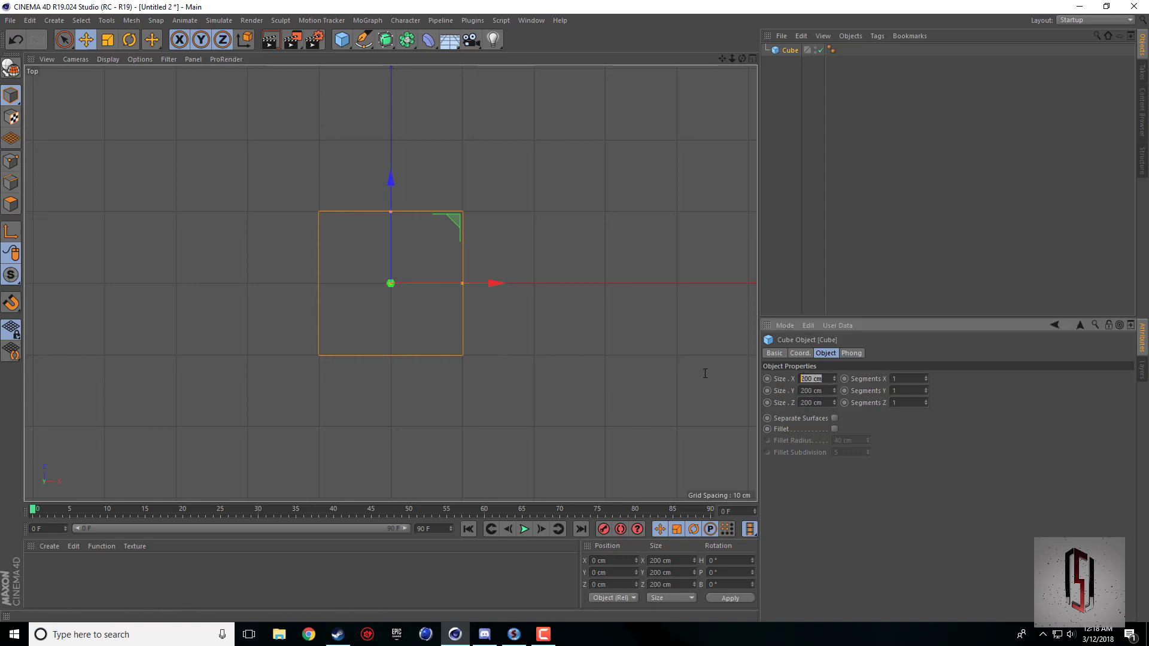
text(300)
key(Tab)
key(Tab)
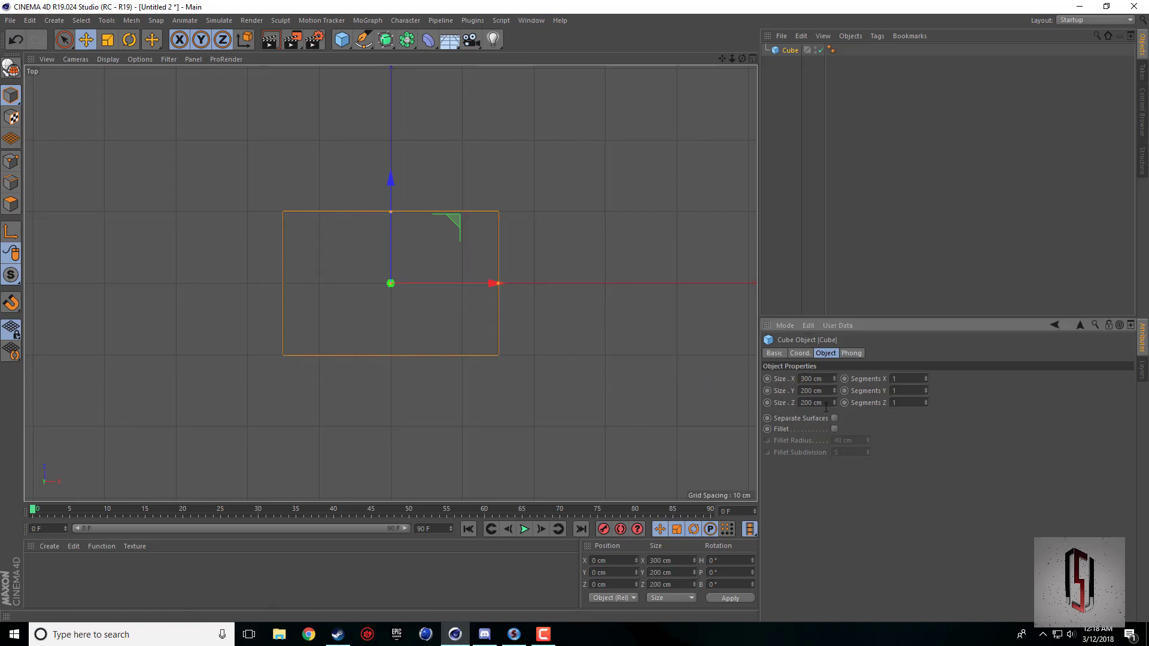
text(300)
key(Return)
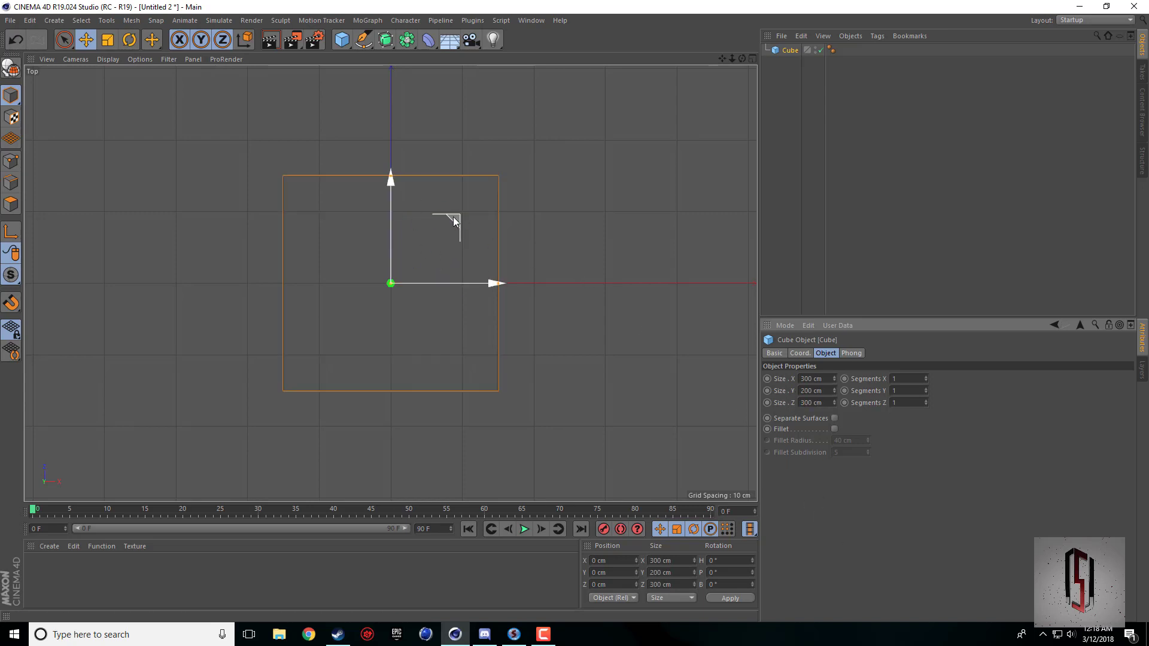
Move the cube across the ground plane in the top view to about X 51 cm, Z 49 cm.
drag(454, 218, 491, 184)
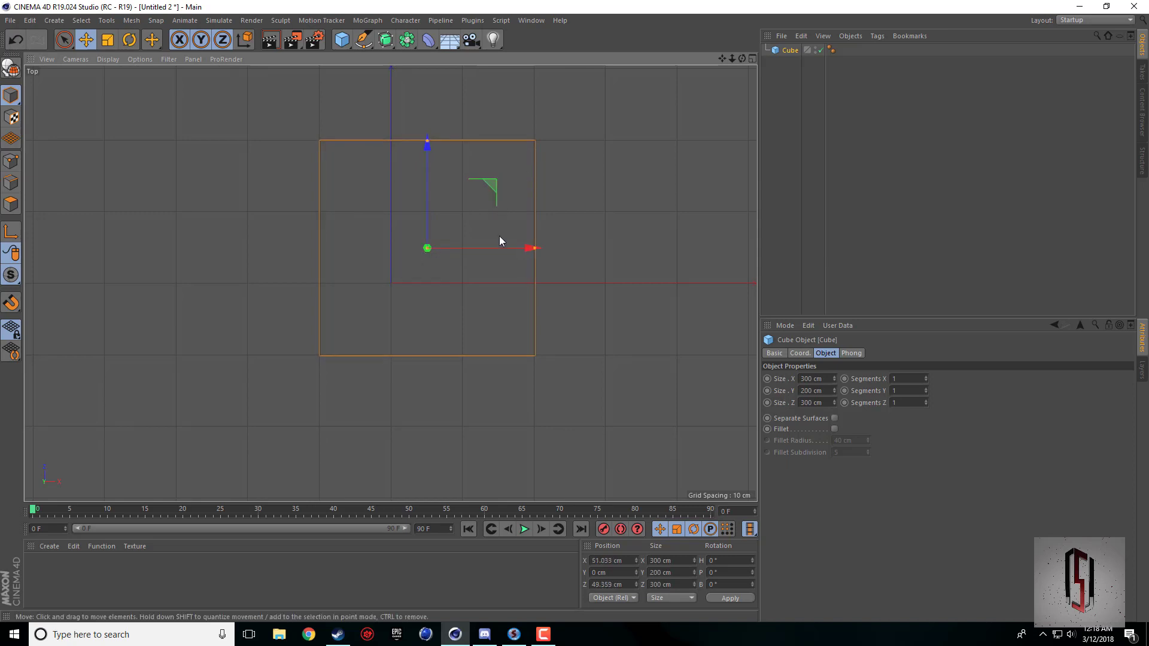
middle_click(428, 267)
middle_click(277, 220)
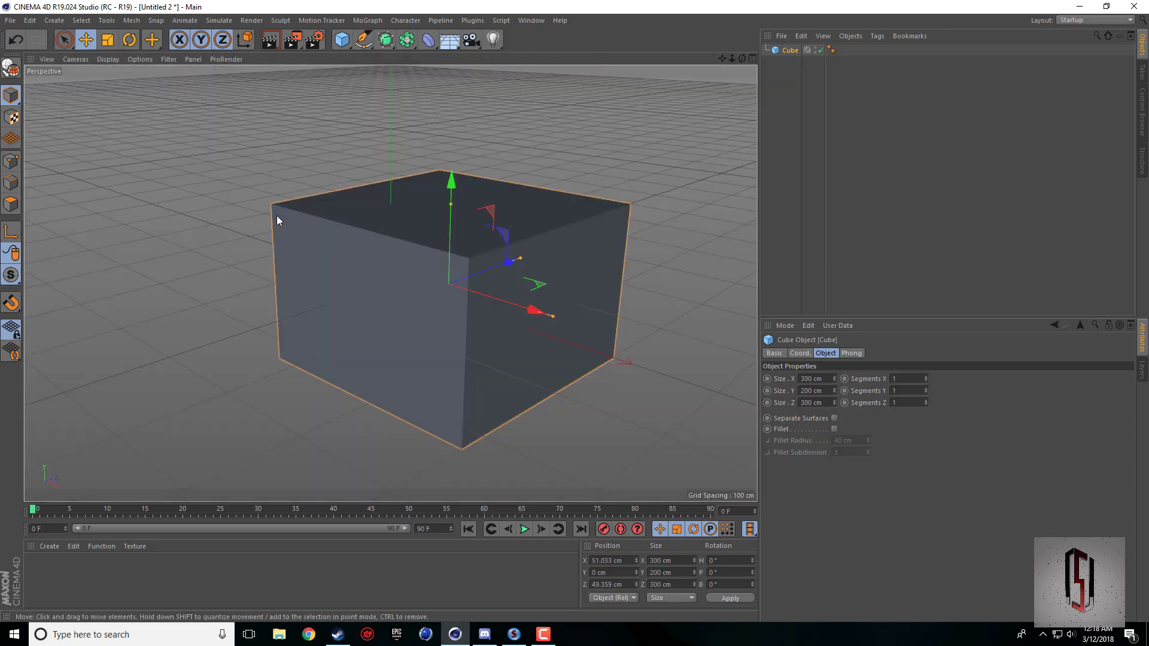
middle_click(504, 292)
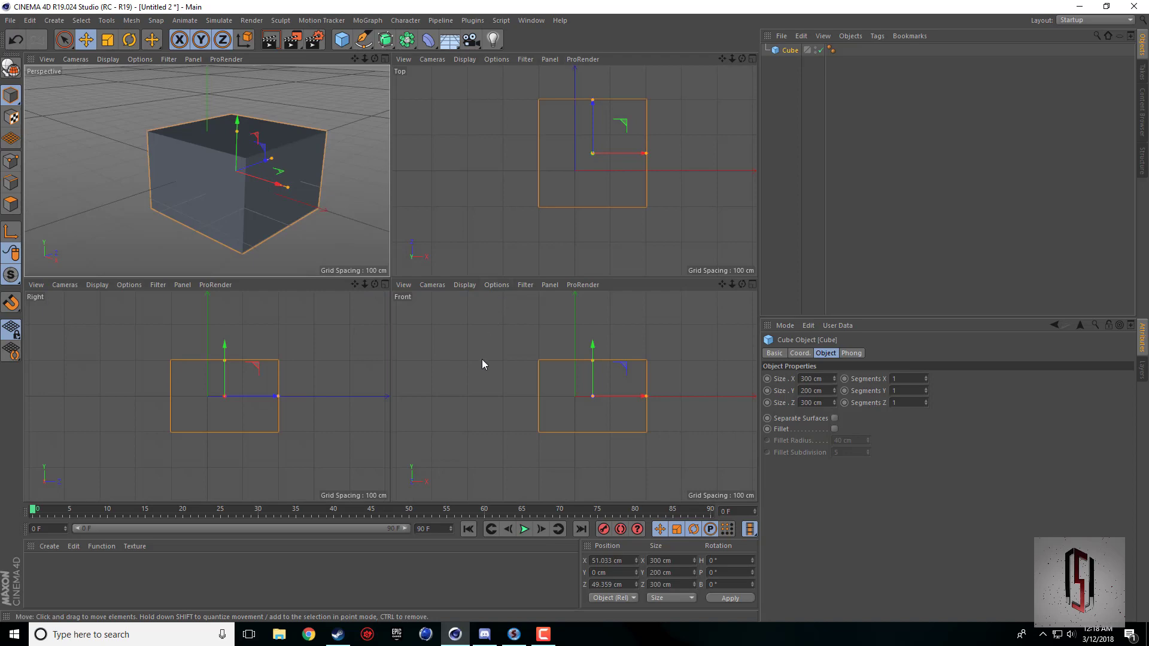
middle_click(240, 126)
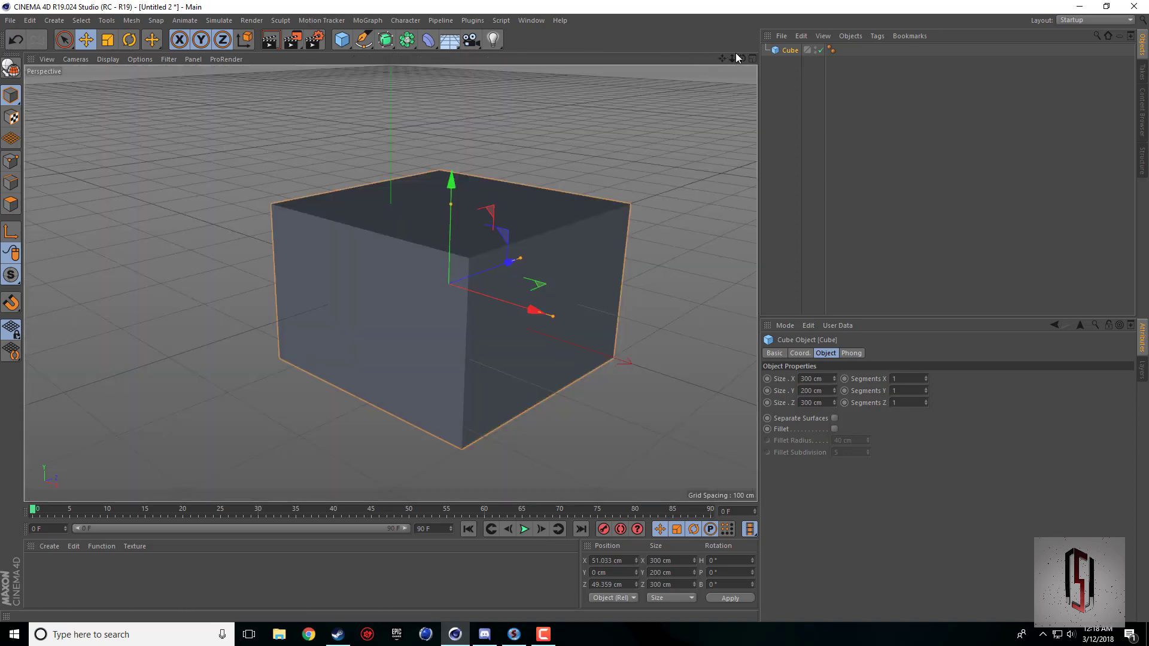
Raise the cube along its Y axis to about 101.5 cm so its base rests on the ground plane.
drag(742, 59, 577, 343)
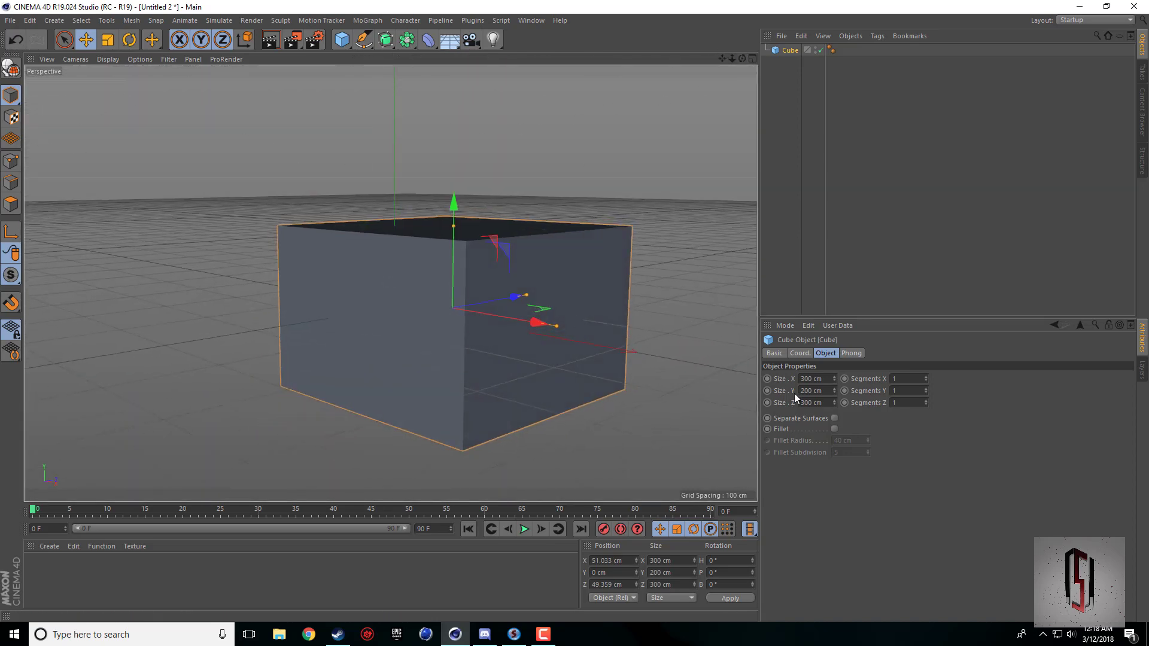
click(831, 393)
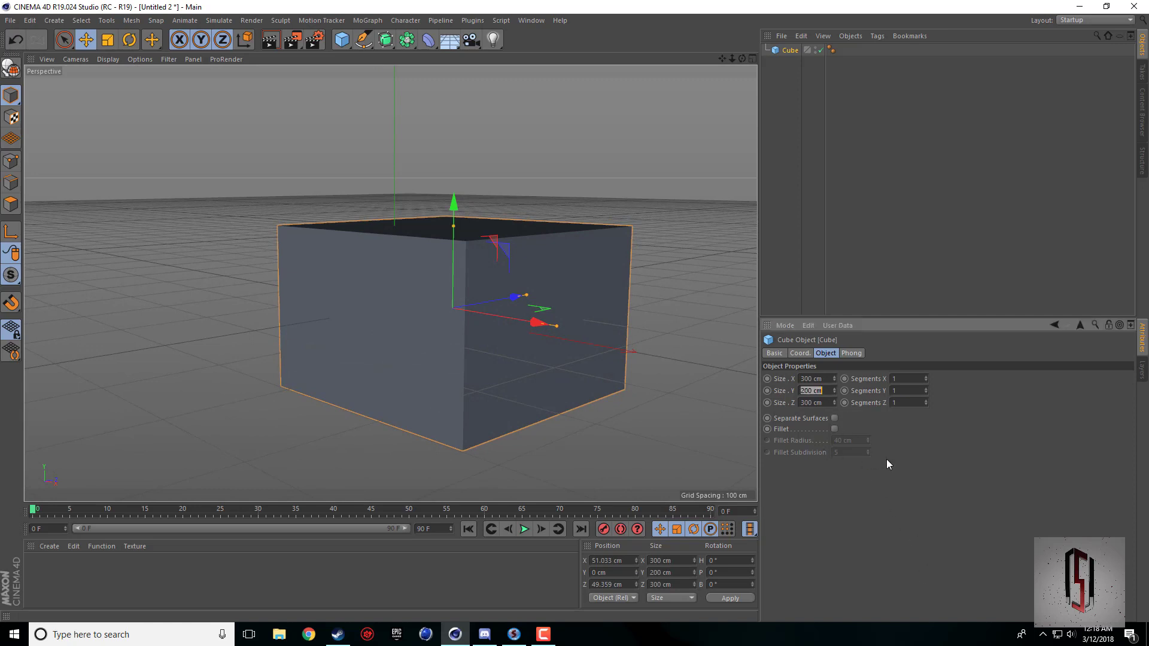
drag(458, 203, 466, 120)
drag(743, 58, 707, 84)
alt+drag(390, 283, 390, 284)
drag(723, 60, 542, 224)
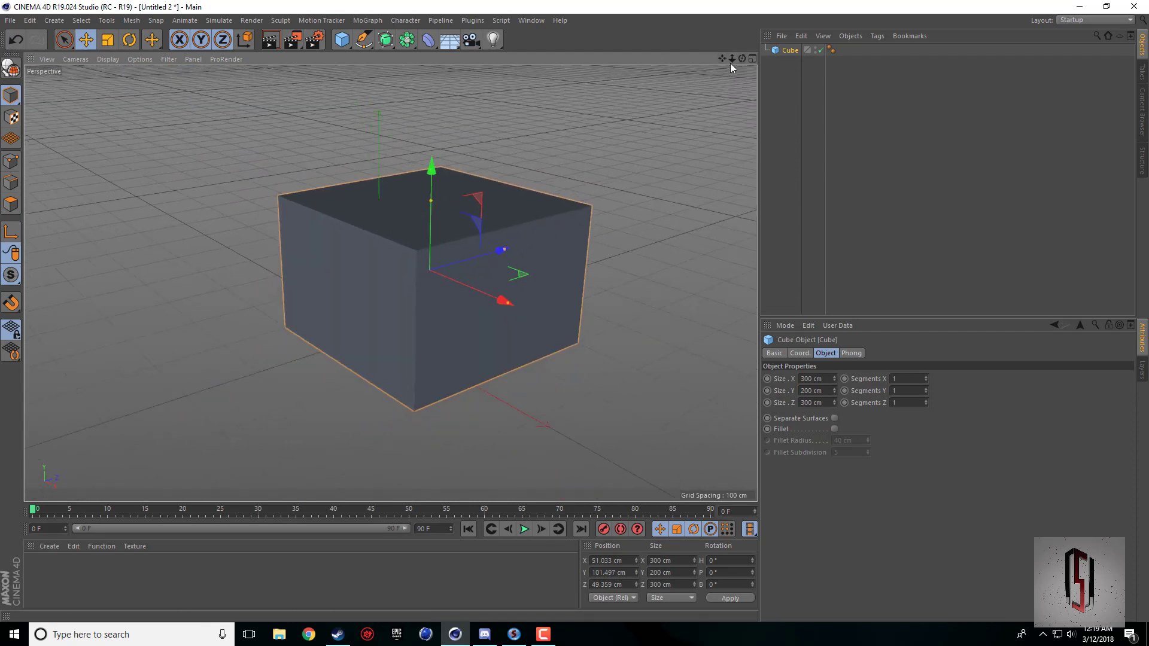
drag(742, 59, 391, 283)
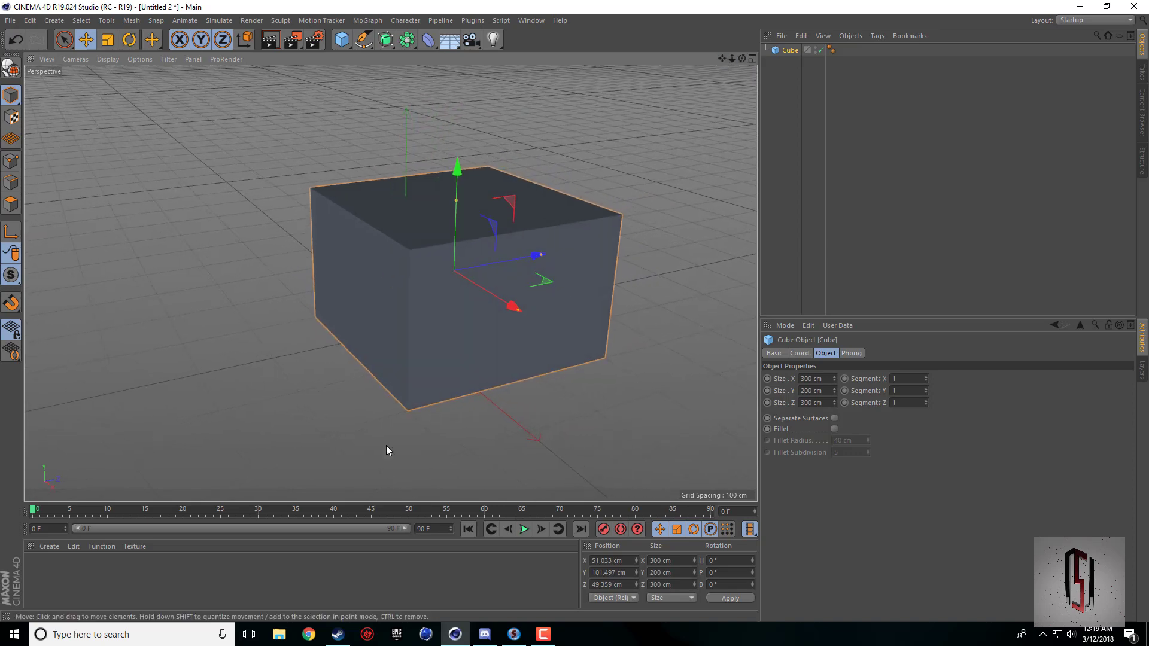
Switch to Chrome and search Google for "th10".
click(309, 635)
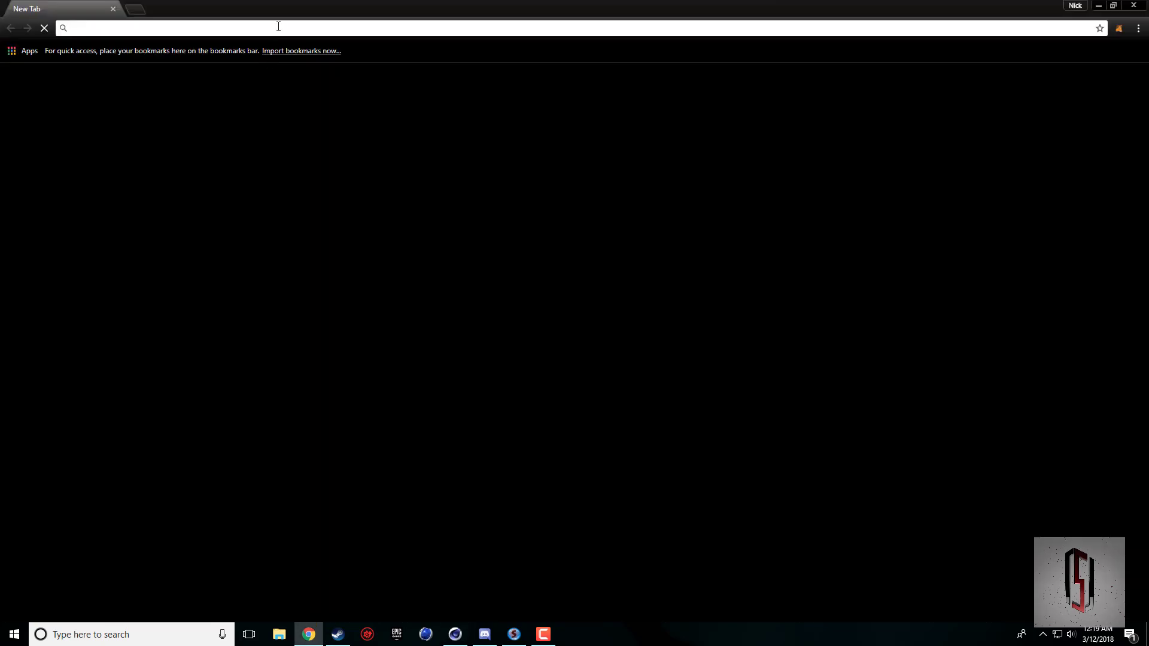
click(278, 27)
text(th10)
key(Return)
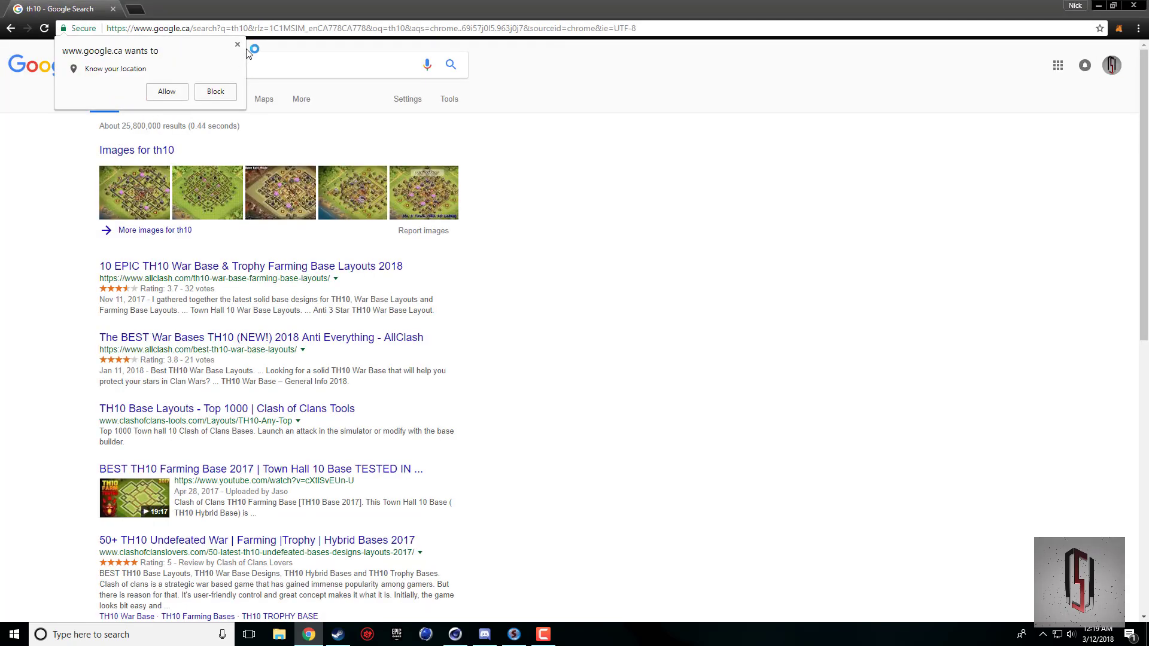
Allow the location request and open the "TH10 War Base" picture from the image results as a reference.
click(167, 92)
click(142, 100)
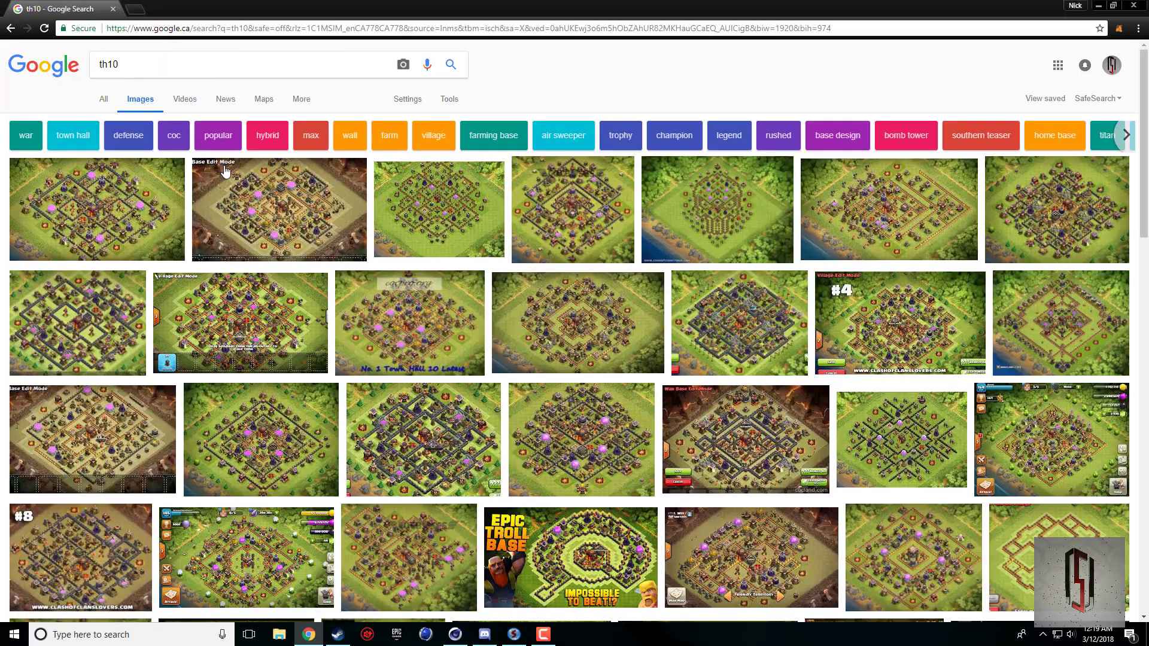
scroll(336, 313, down, 13)
scroll(413, 341, down, 8)
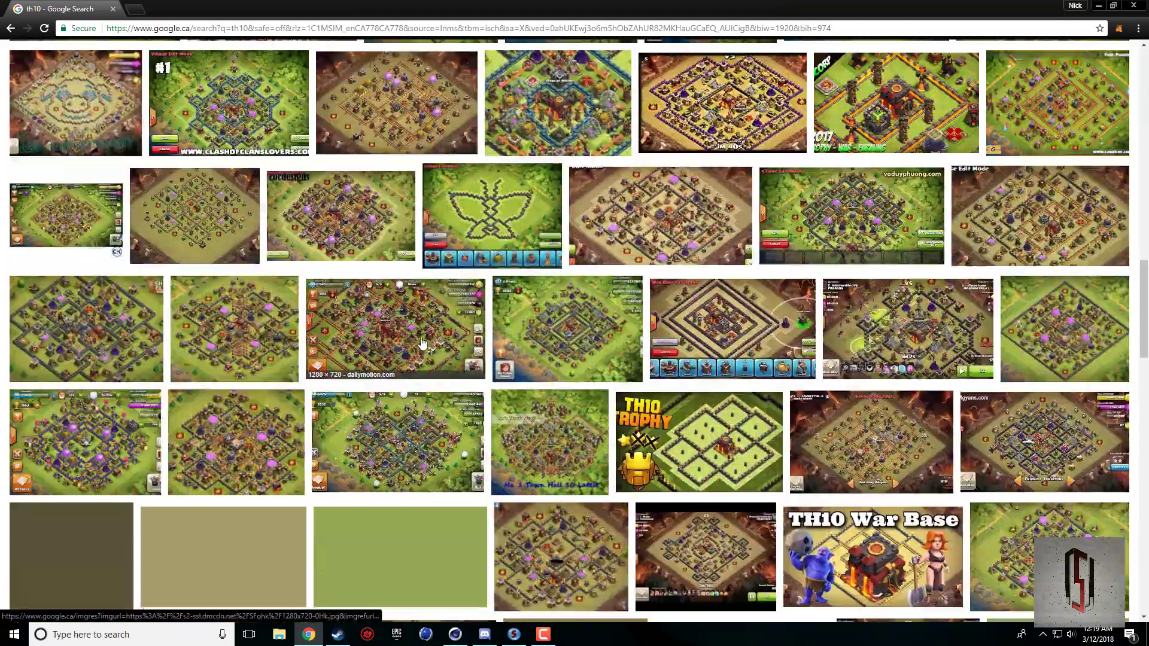
scroll(414, 341, down, 2)
click(838, 391)
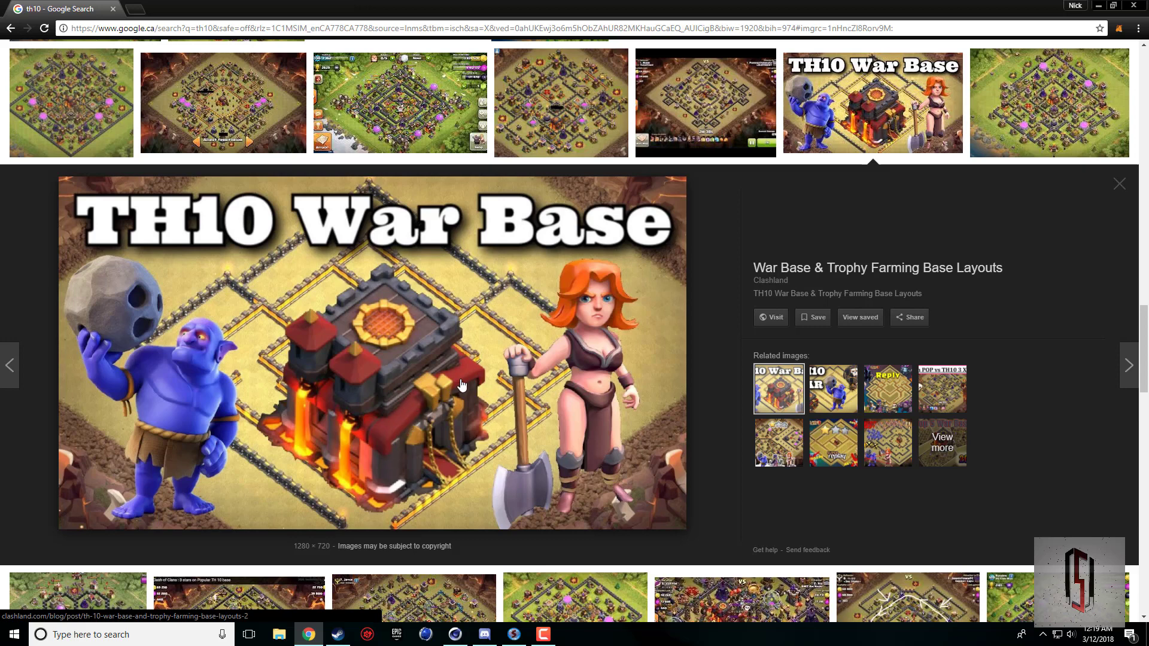
Switch between Cinema 4D and Chrome to compare the cube with the TH10 reference picture.
click(455, 634)
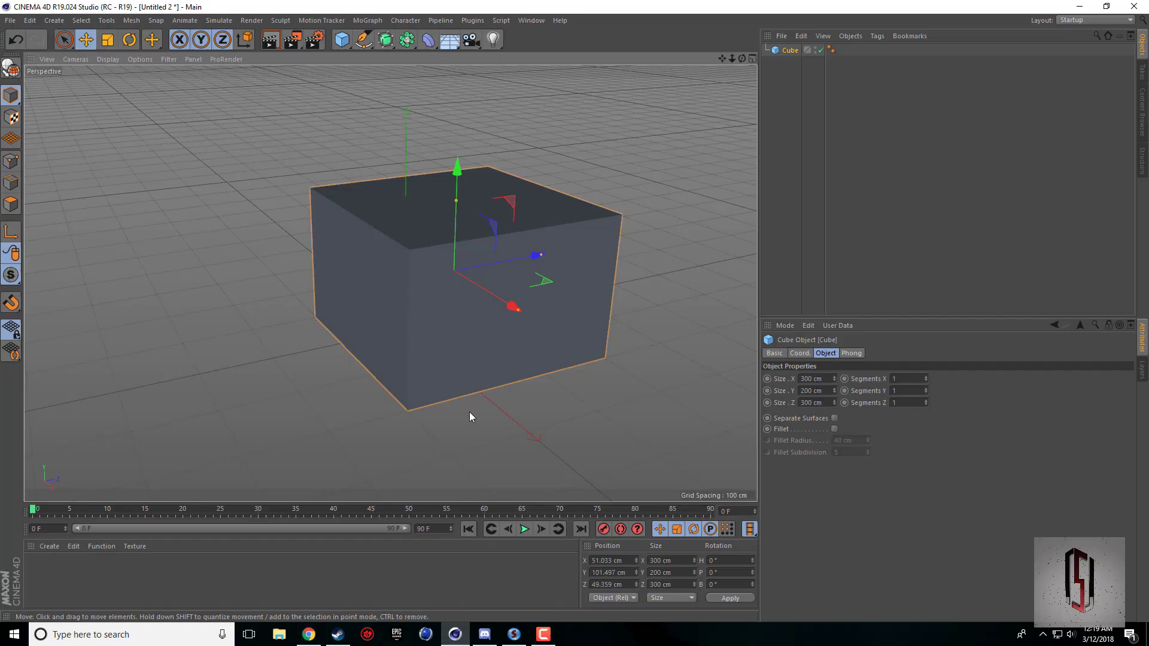
drag(722, 58, 391, 284)
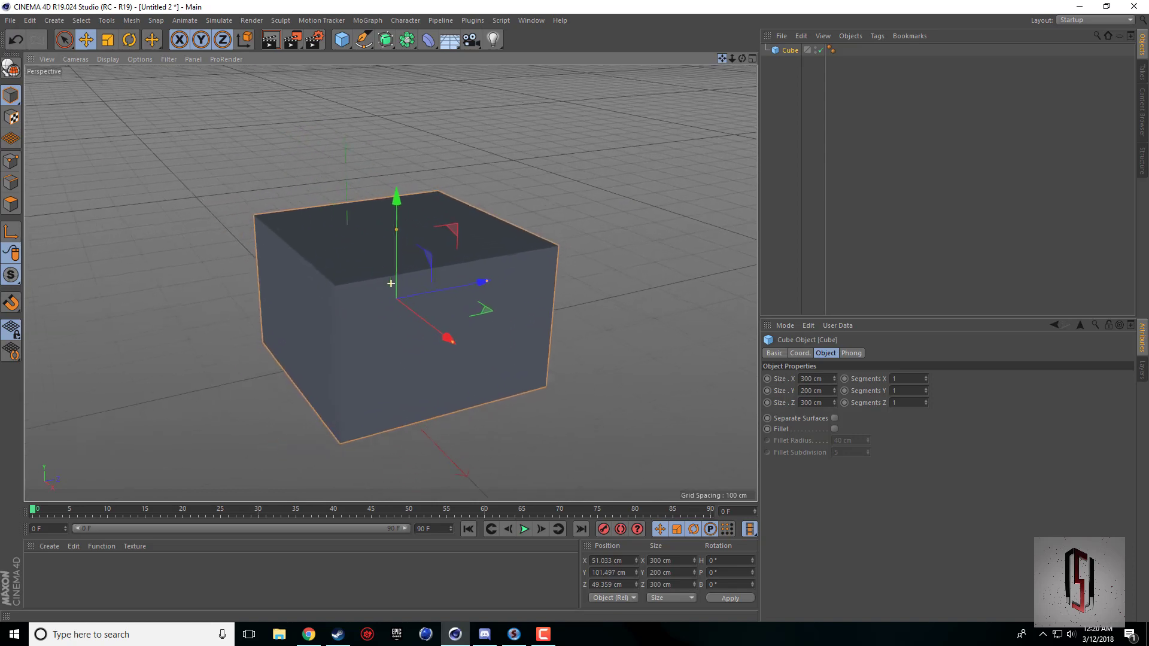
scroll(562, 216, up, 1)
scroll(449, 293, up, 2)
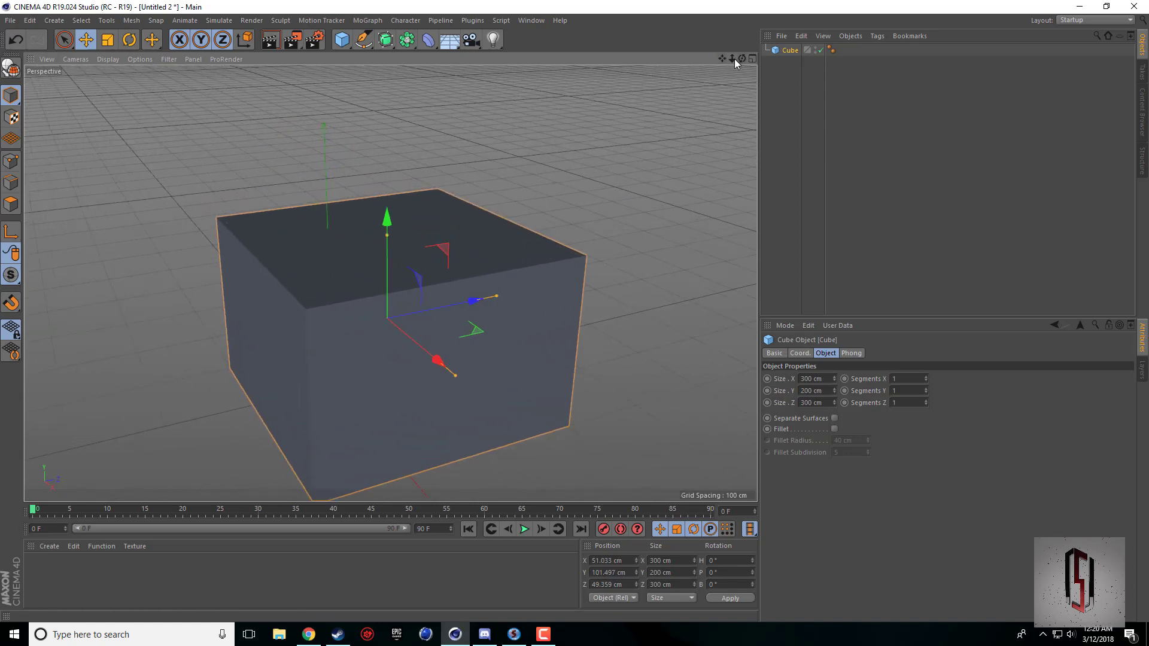
drag(722, 58, 721, 108)
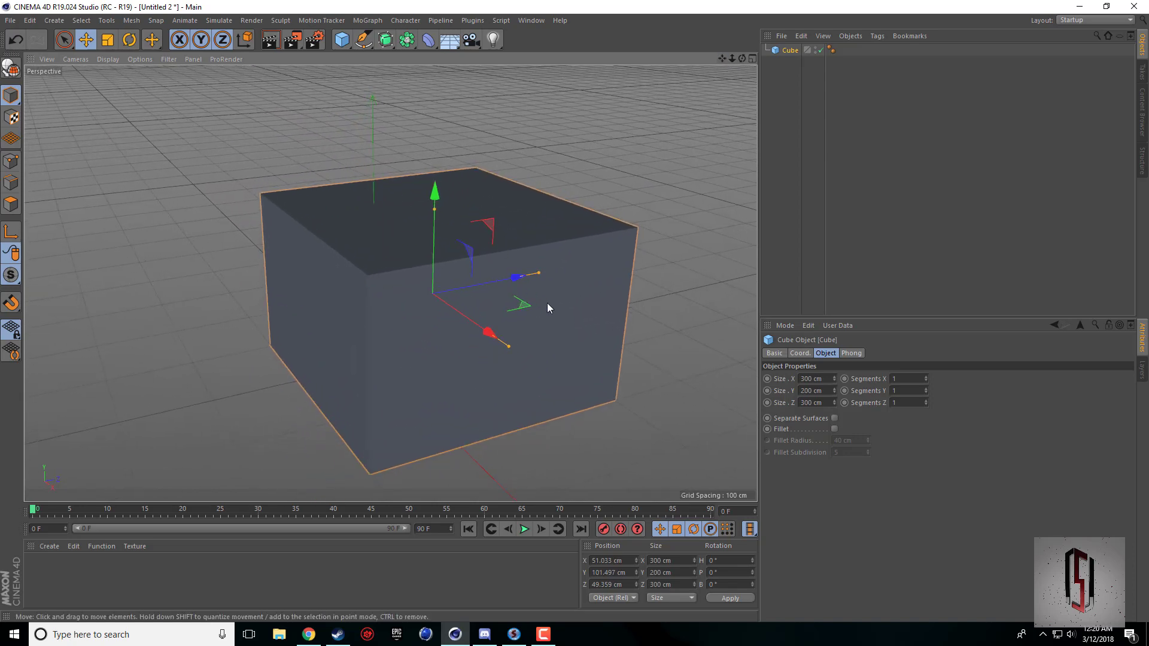
click(309, 635)
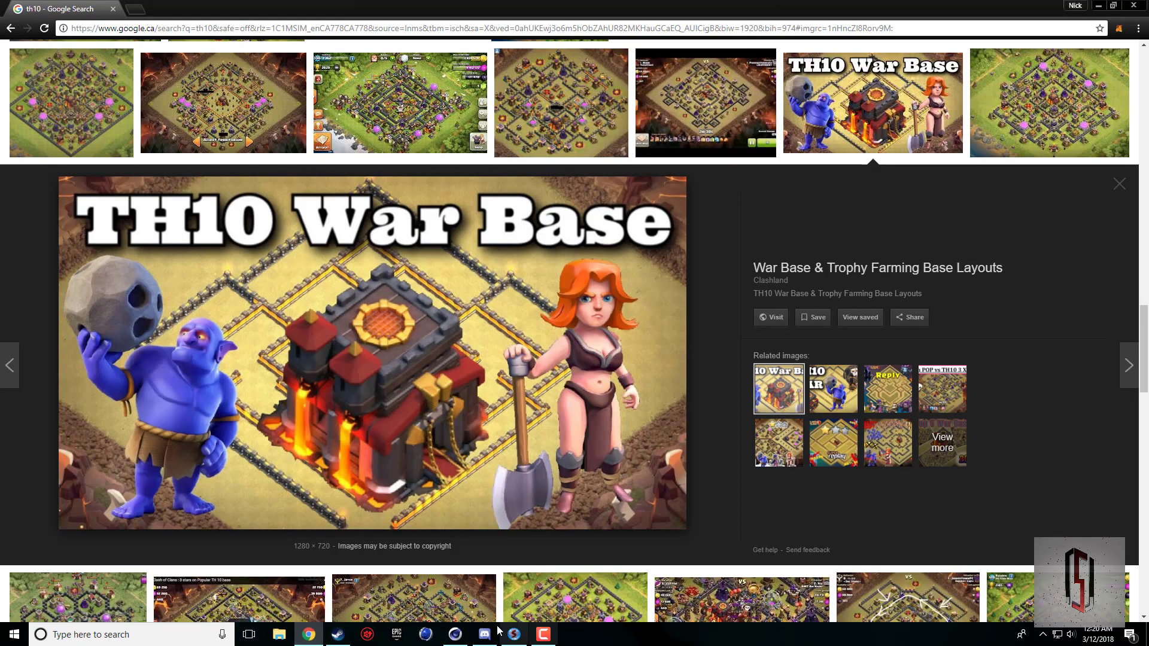
mouse_move(457, 636)
click(461, 609)
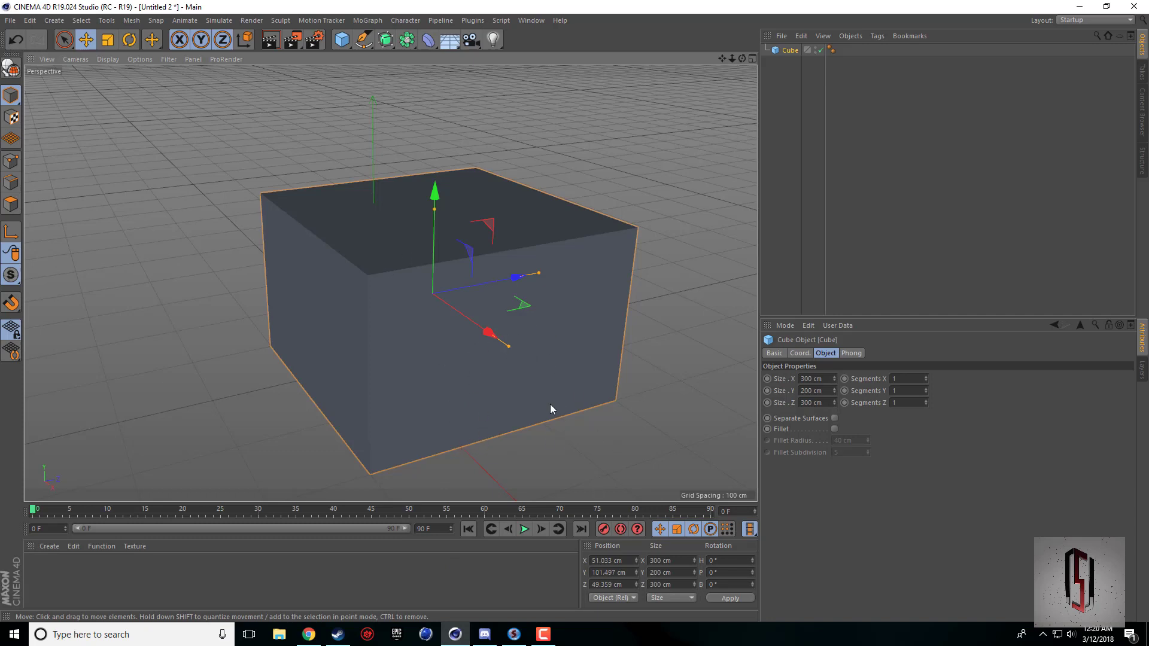
Set the cube's Segments Z to 2 and display edge lines on the shaded model.
click(925, 401)
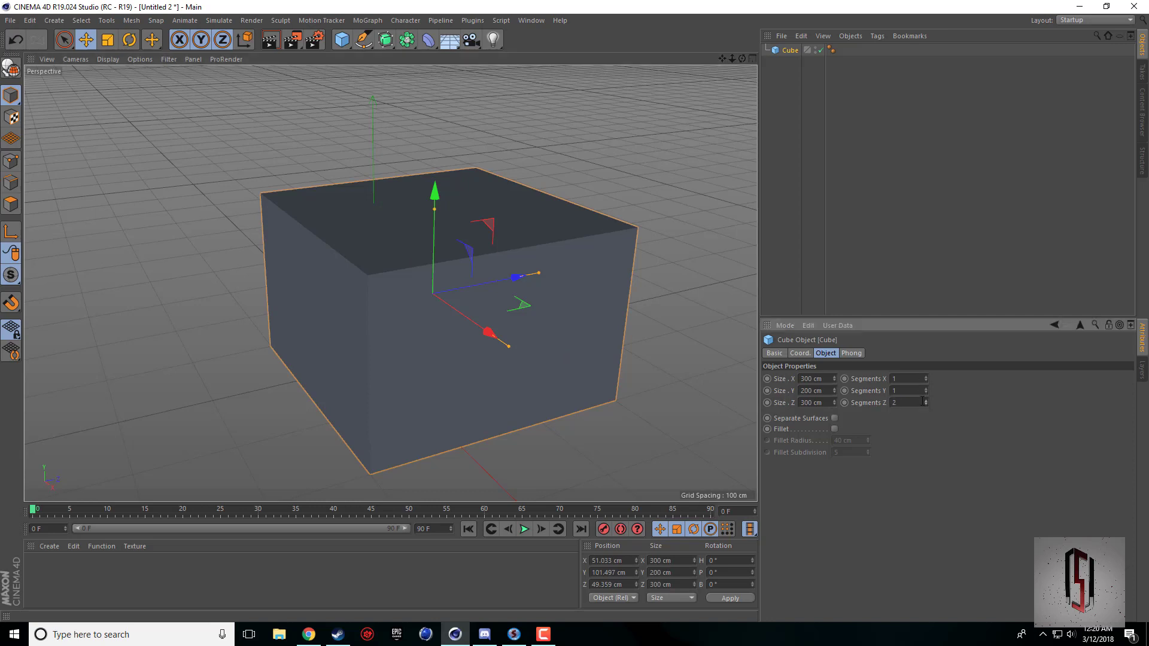
click(114, 60)
click(133, 89)
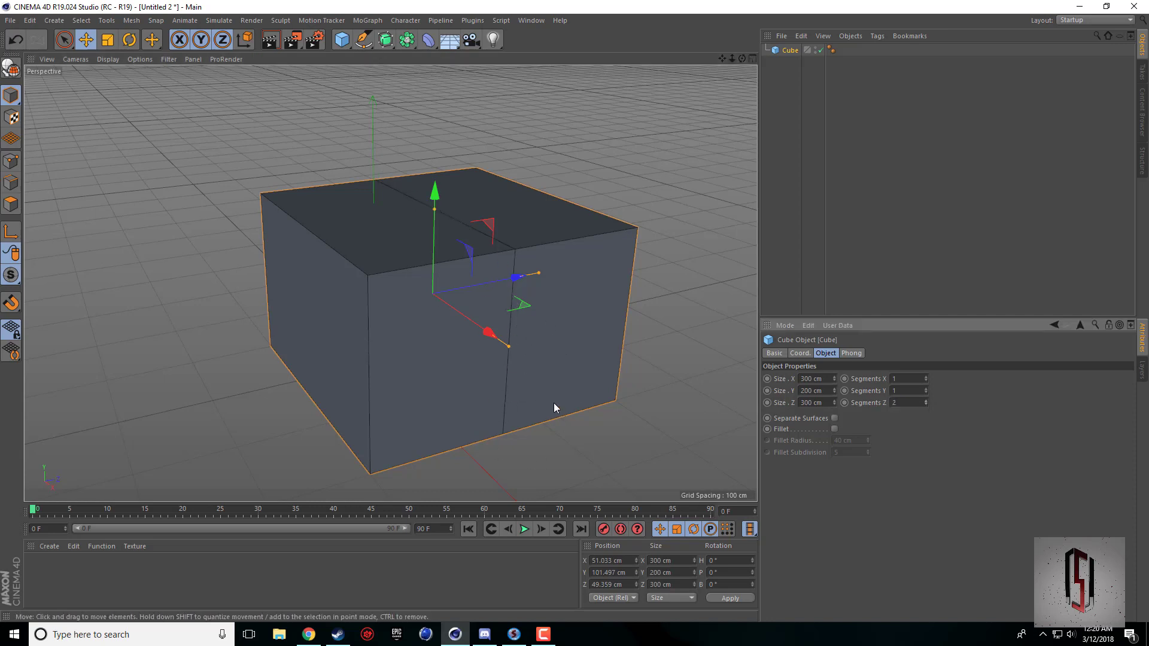
click(101, 60)
click(138, 92)
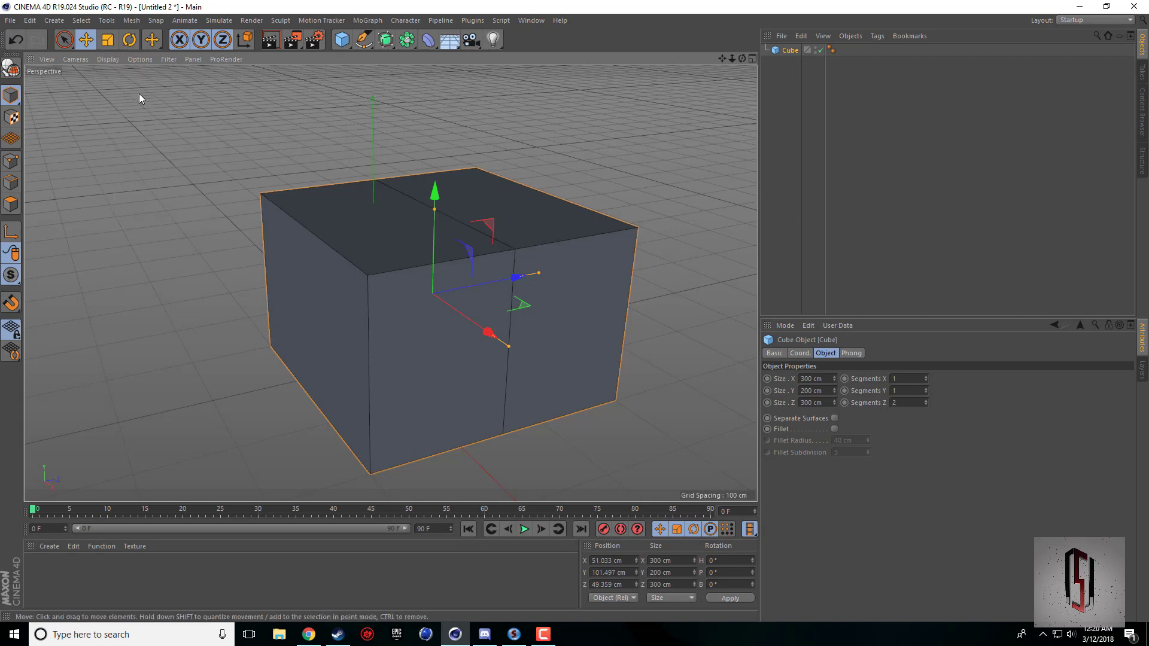
Convert the cube to an editable polygon object and switch to edge editing mode.
drag(724, 60, 723, 55)
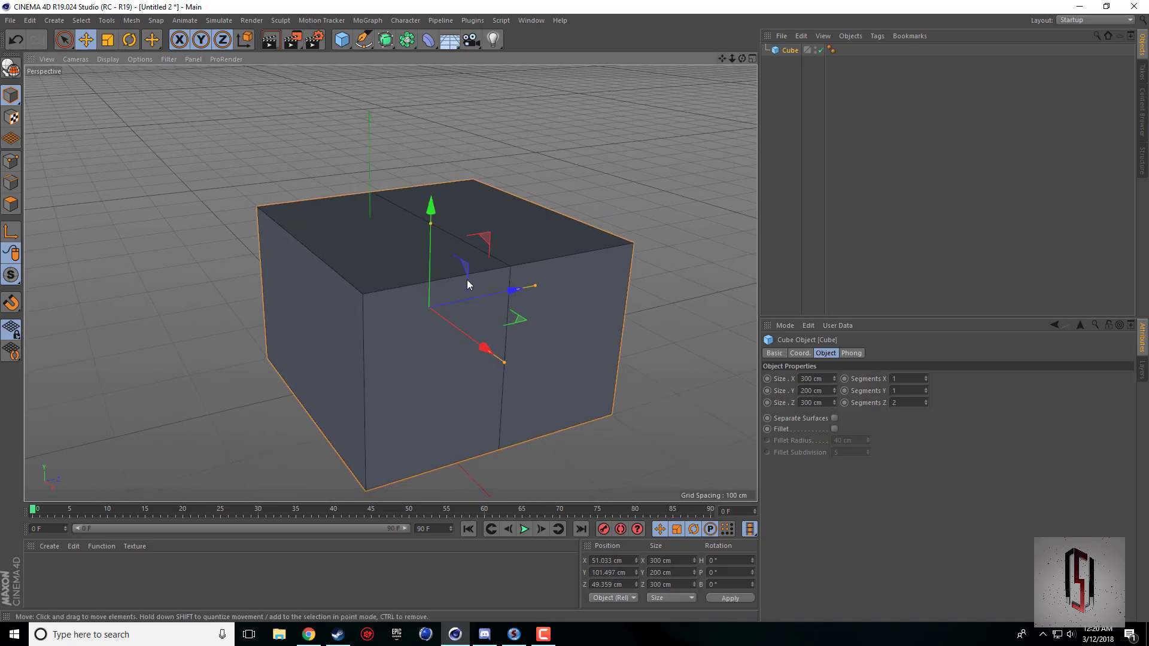
click(11, 69)
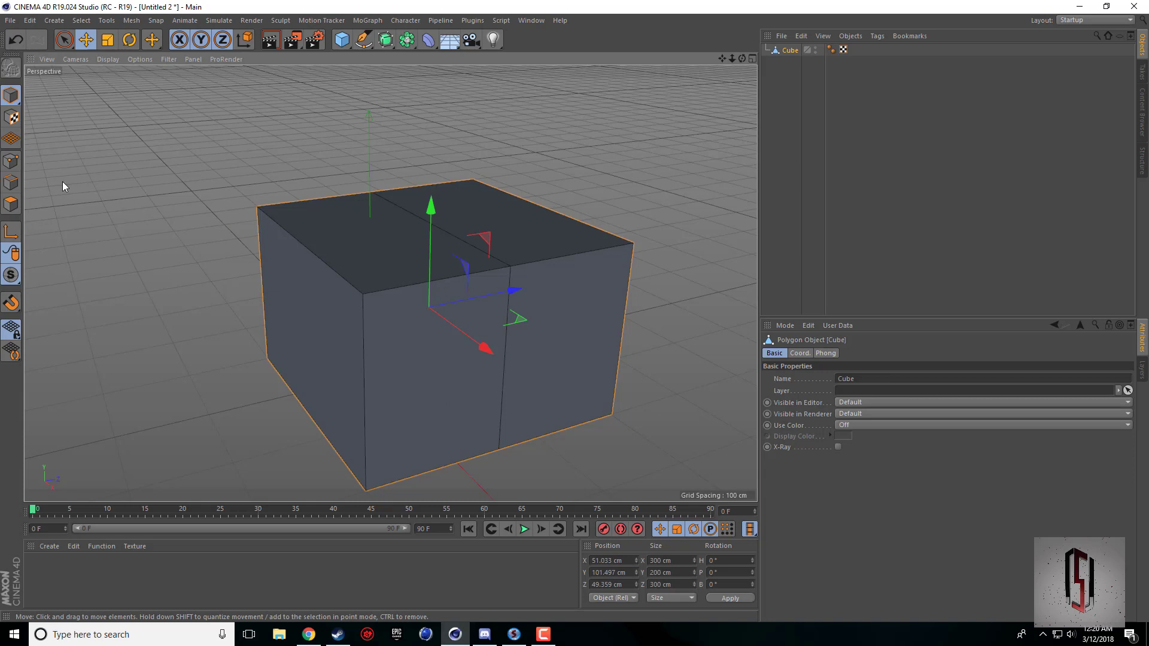
click(17, 181)
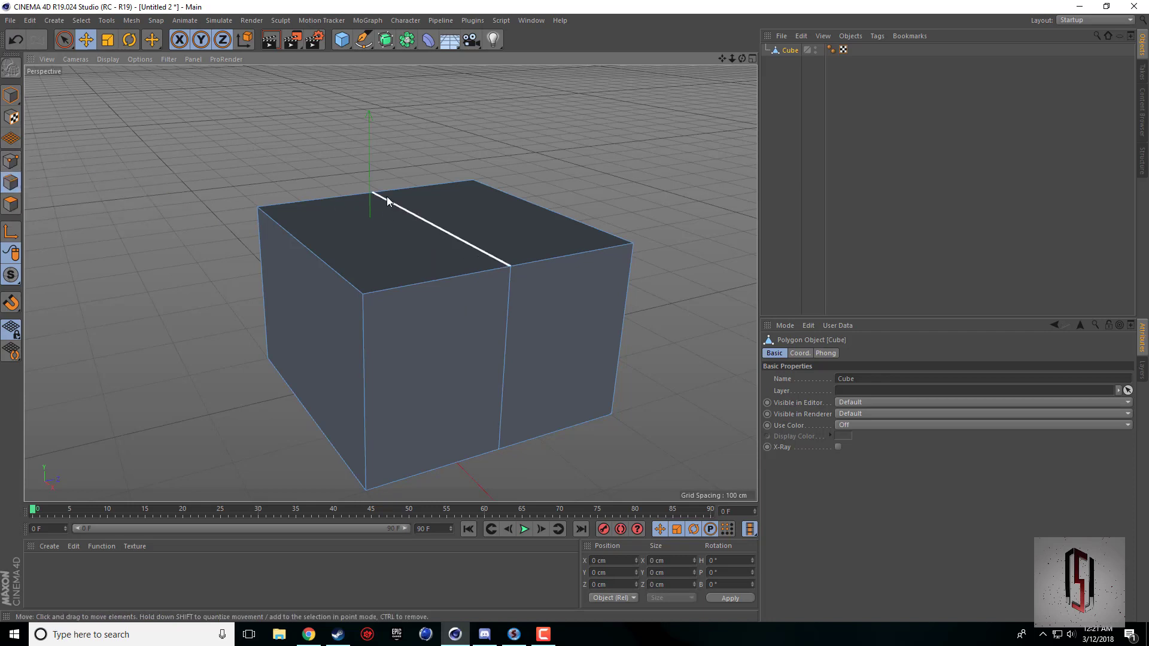
Raise the middle edge on the cube's top face to about Y 140 cm to form a gabled roof ridge.
click(486, 259)
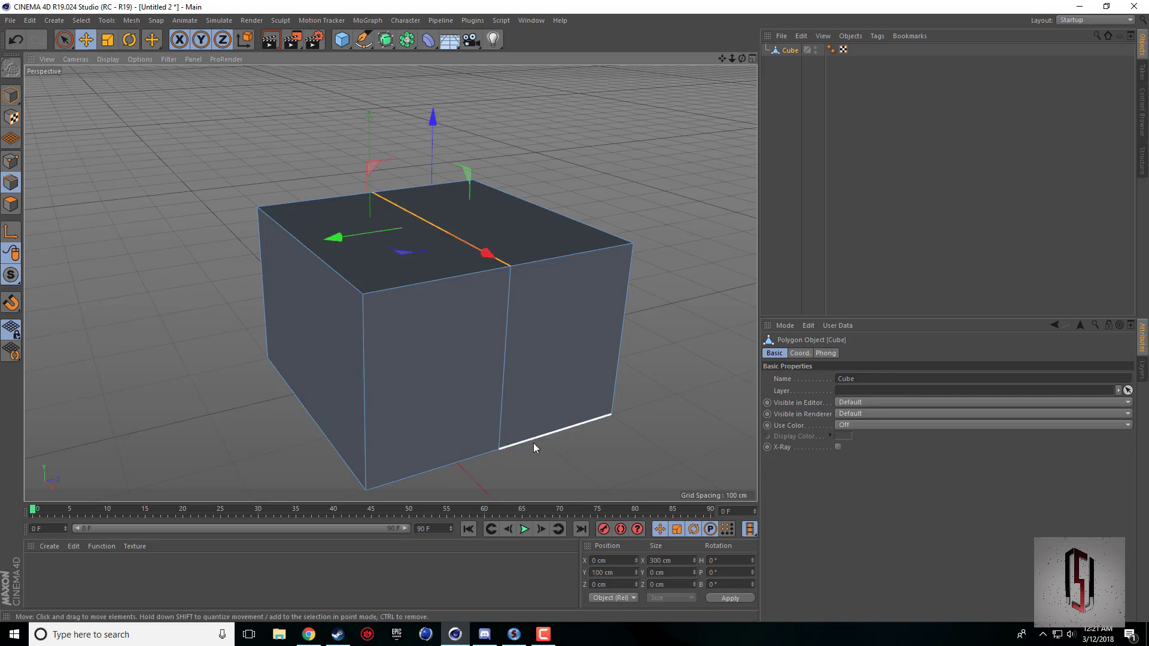
middle_click(456, 339)
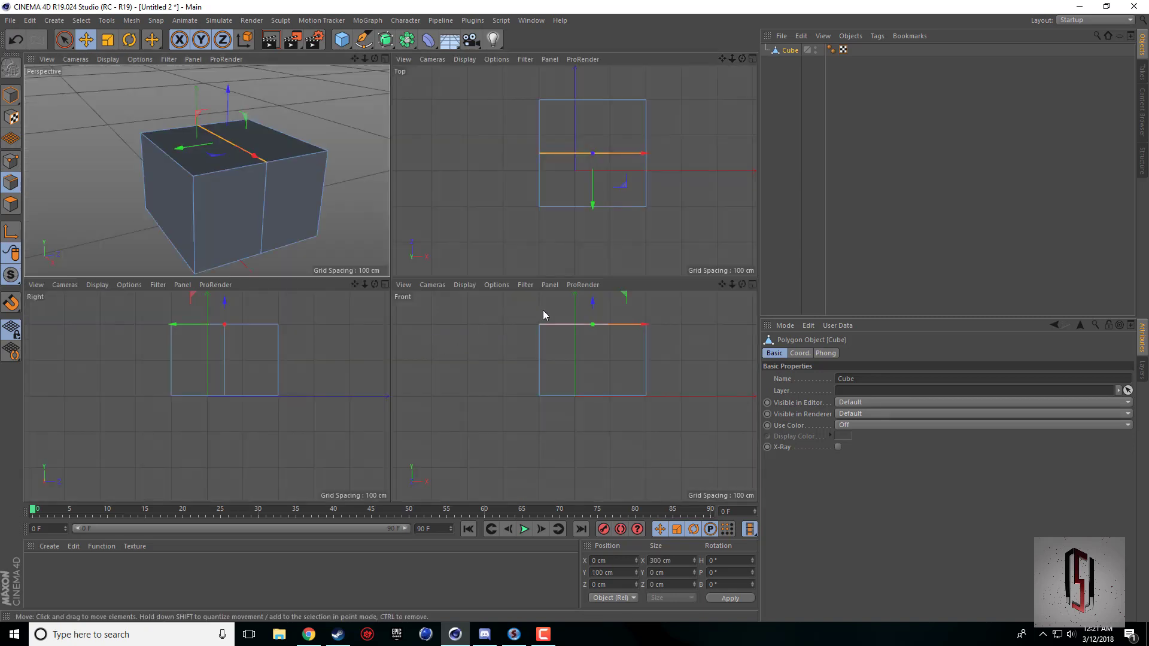
middle_click(233, 353)
drag(722, 58, 391, 283)
middle_click(391, 284)
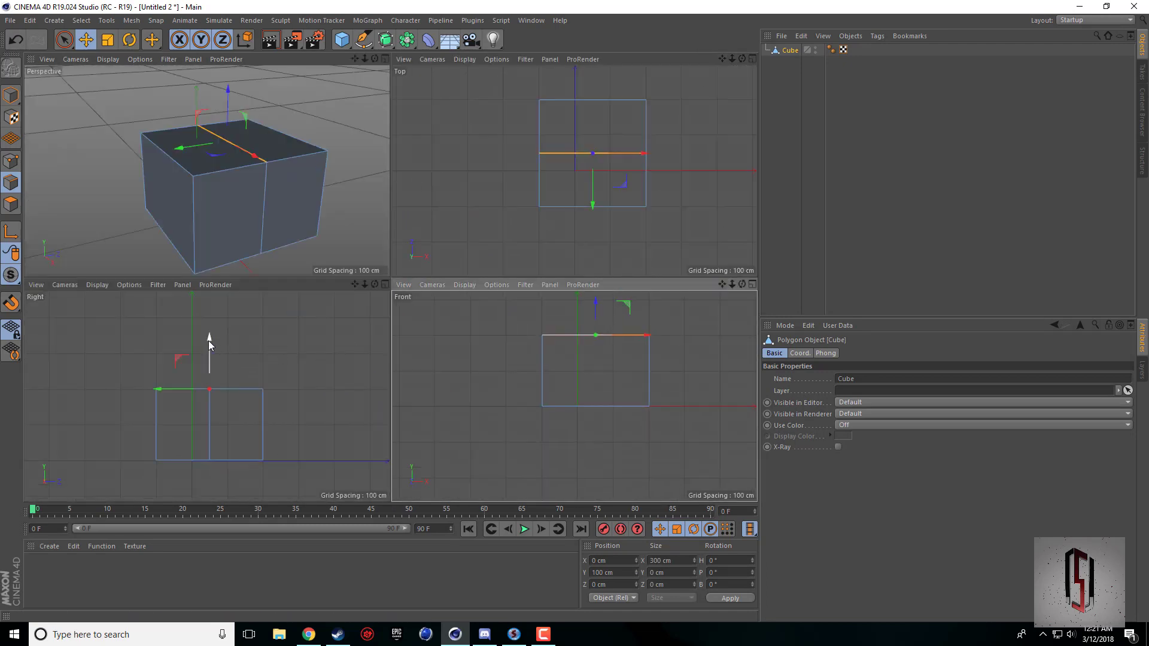
drag(209, 340, 213, 324)
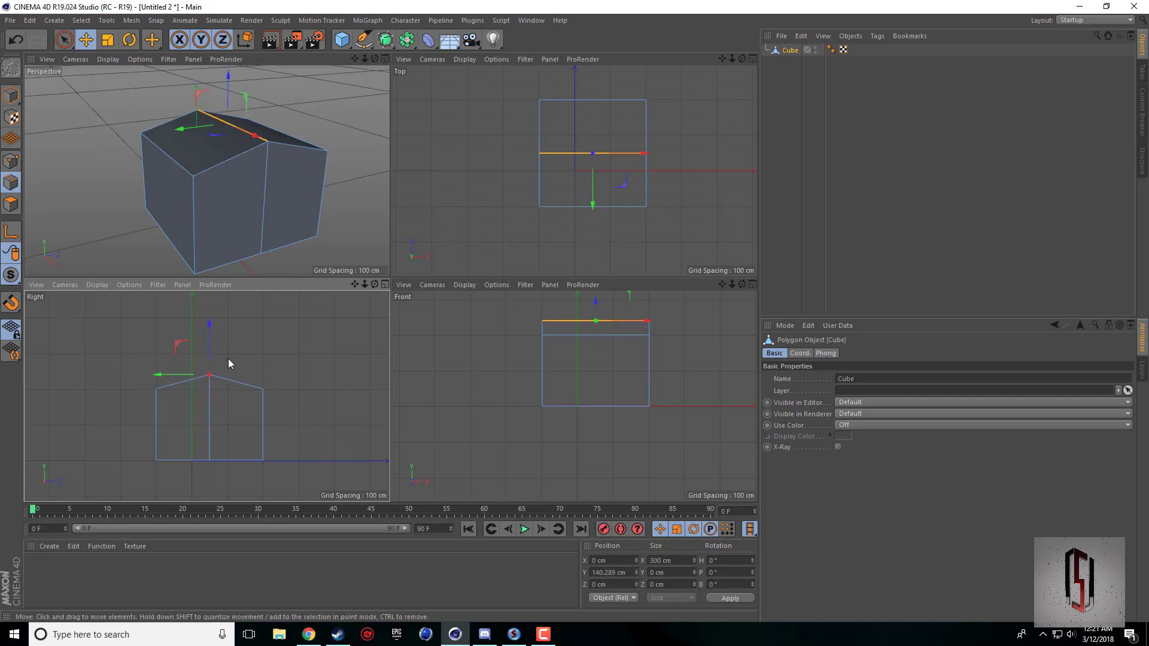
Check the TH10 reference picture in Chrome, return to Cinema 4D and maximize the perspective view.
click(309, 634)
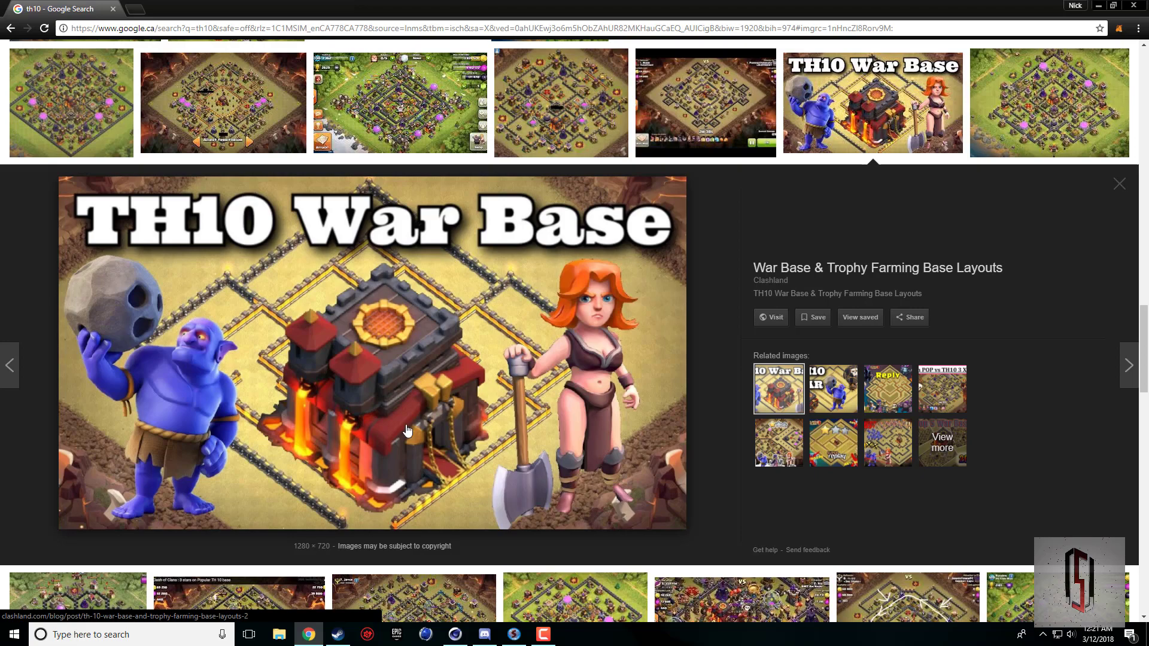
click(455, 634)
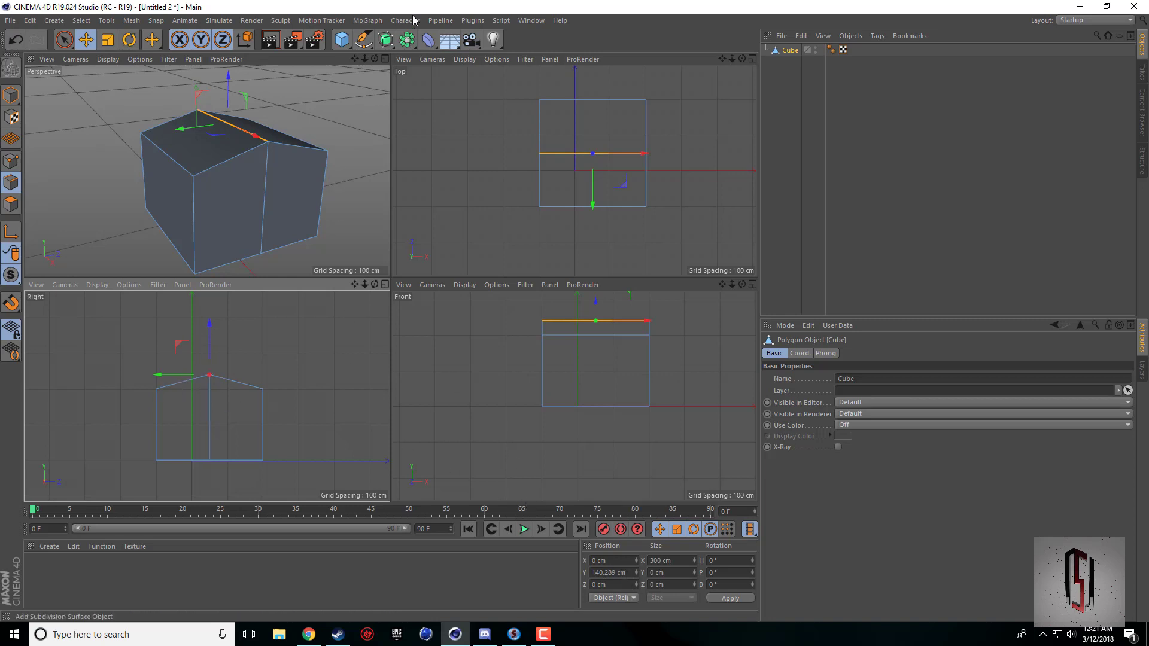
drag(375, 57, 206, 169)
middle_click(237, 155)
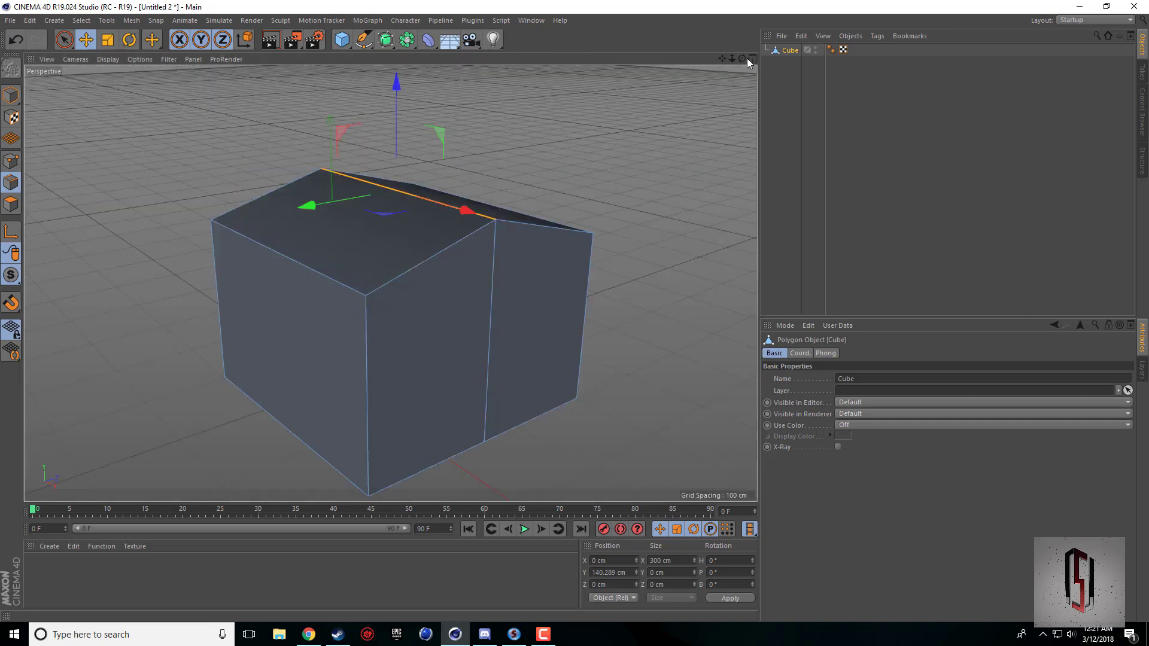
drag(722, 58, 634, 121)
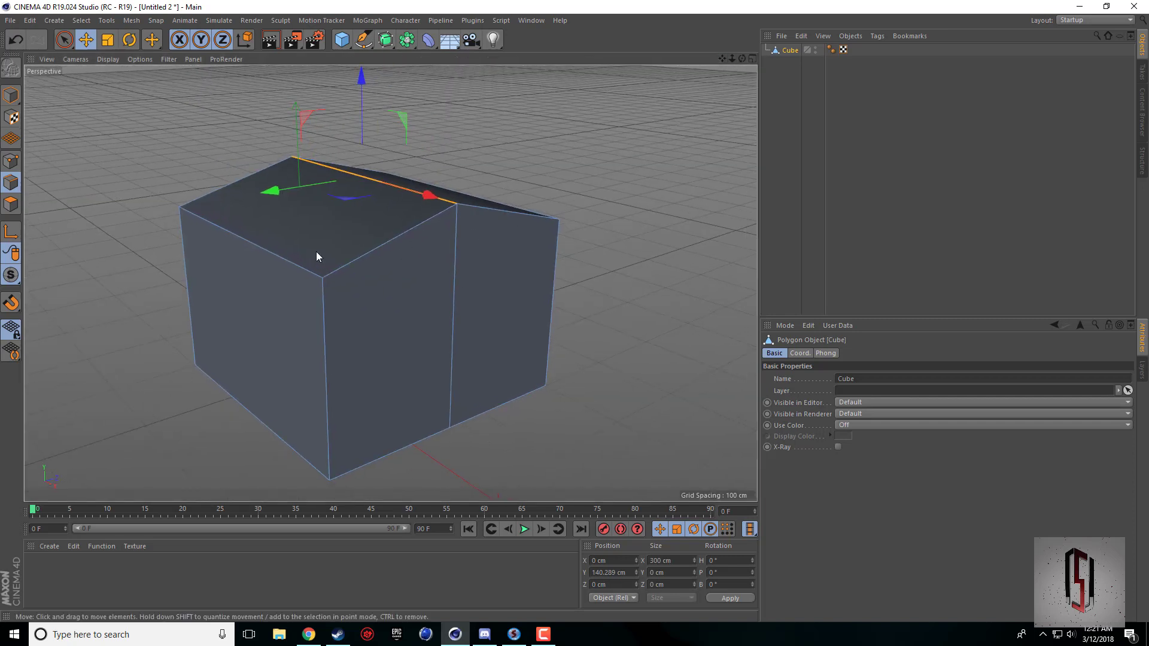
Select both sloped roof faces in polygon mode and activate the Extrude tool.
click(11, 204)
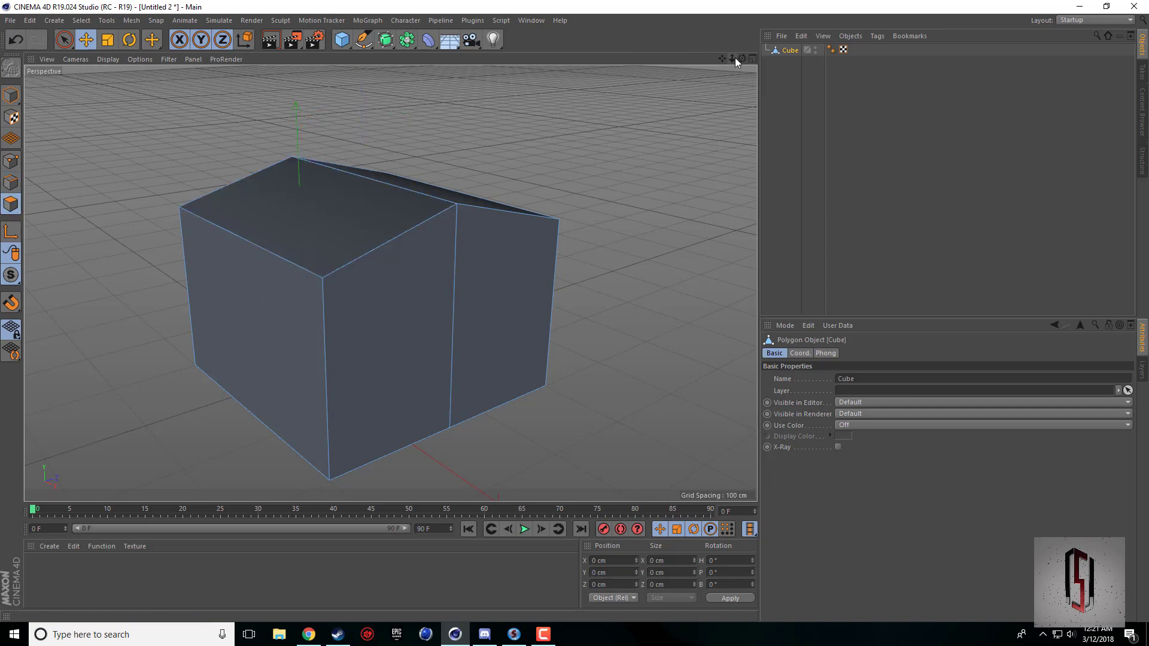
drag(741, 58, 450, 181)
click(450, 181)
shift+click(411, 192)
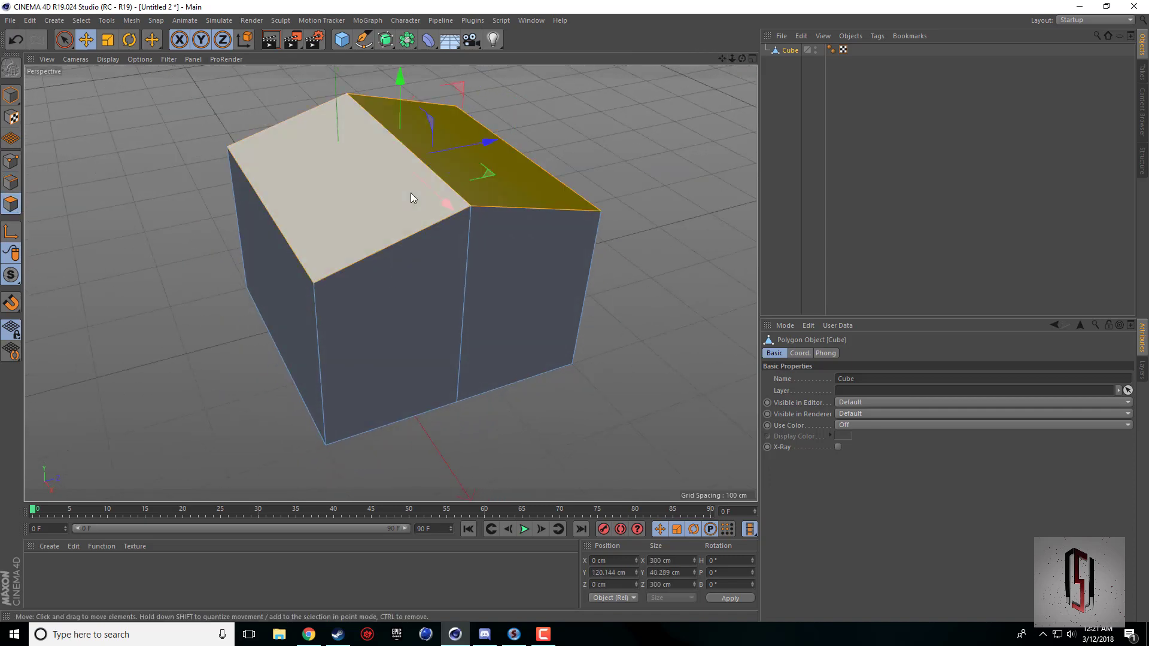
drag(742, 59, 680, 76)
click(64, 39)
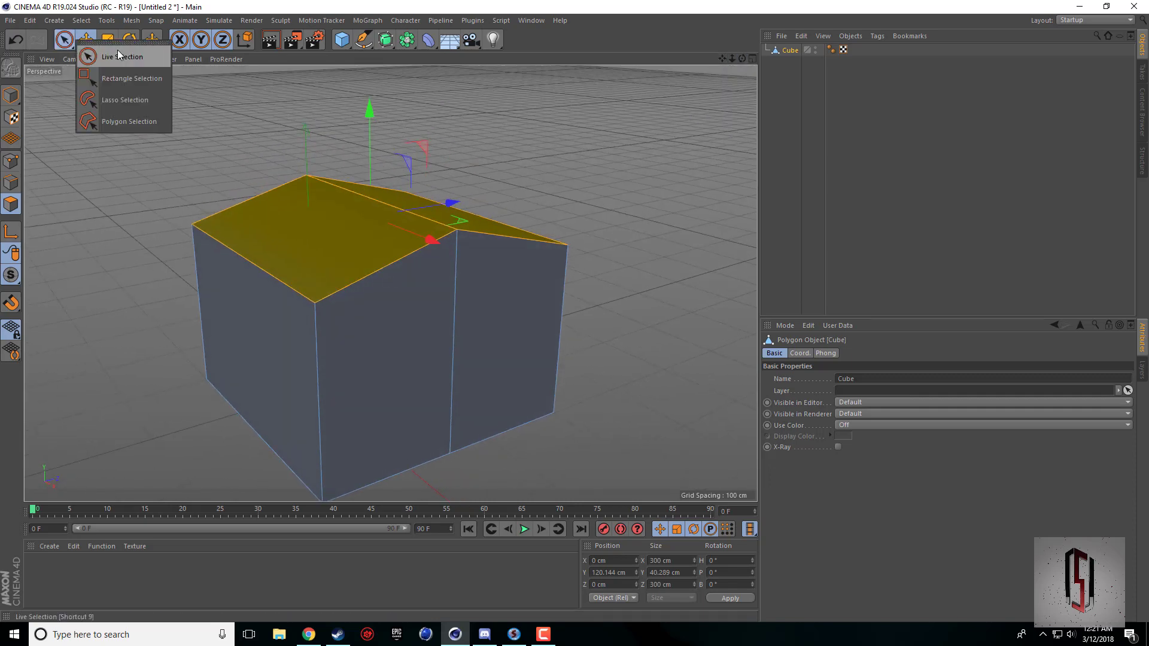
click(117, 49)
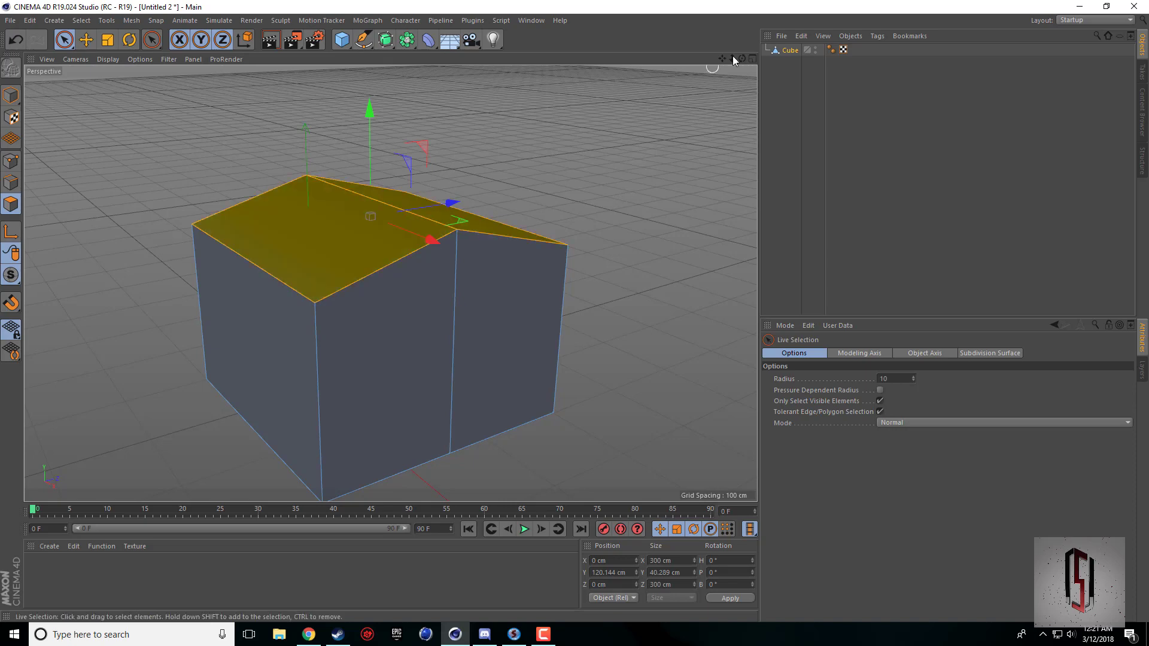
drag(742, 59, 389, 282)
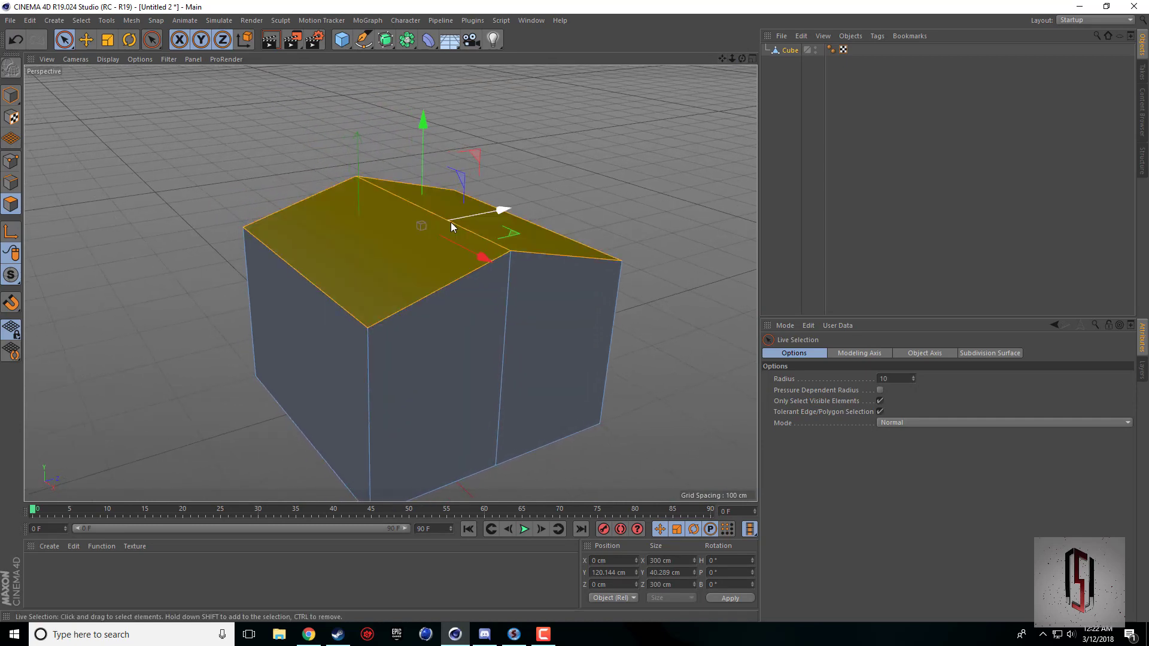
right_click(181, 368)
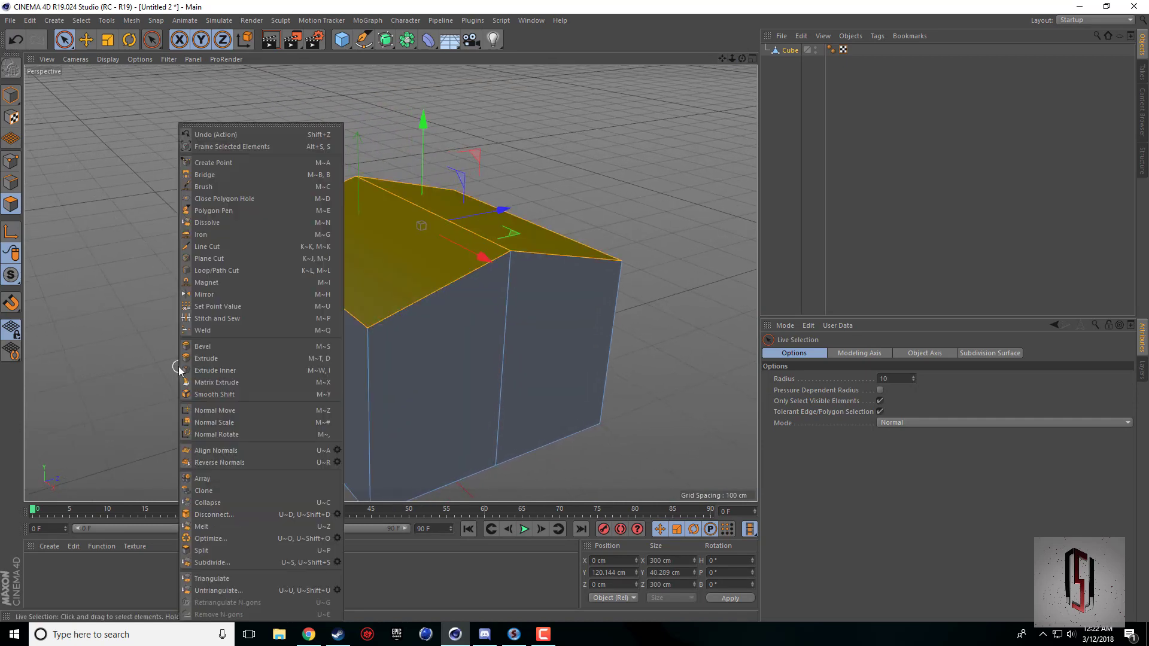
click(189, 369)
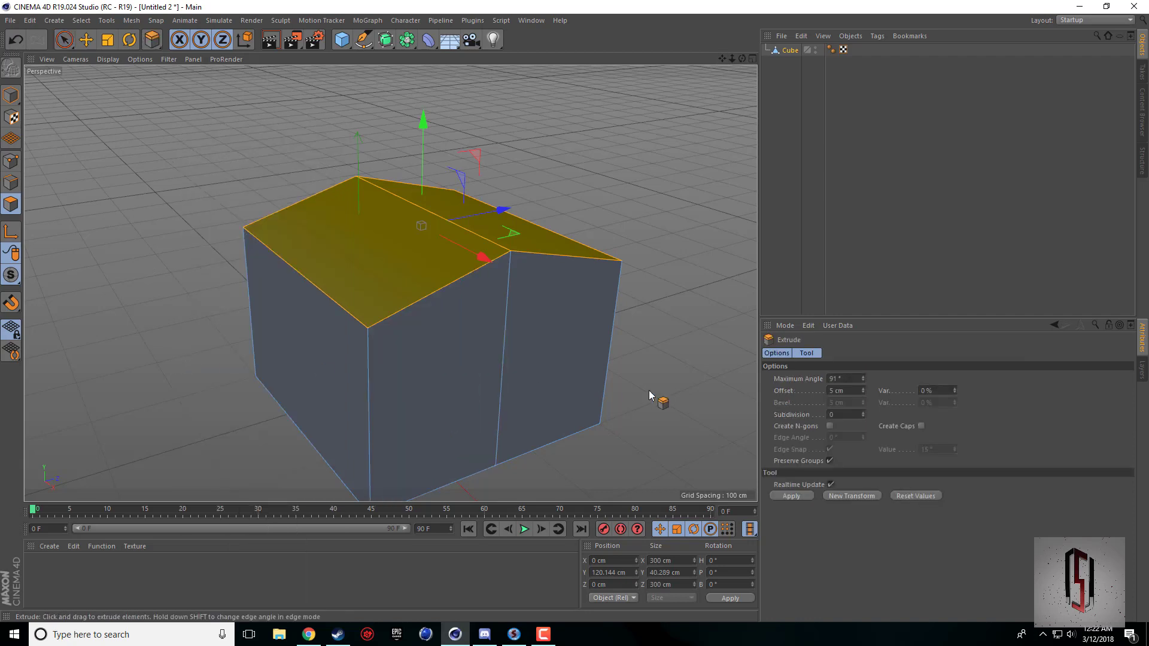
click(578, 239)
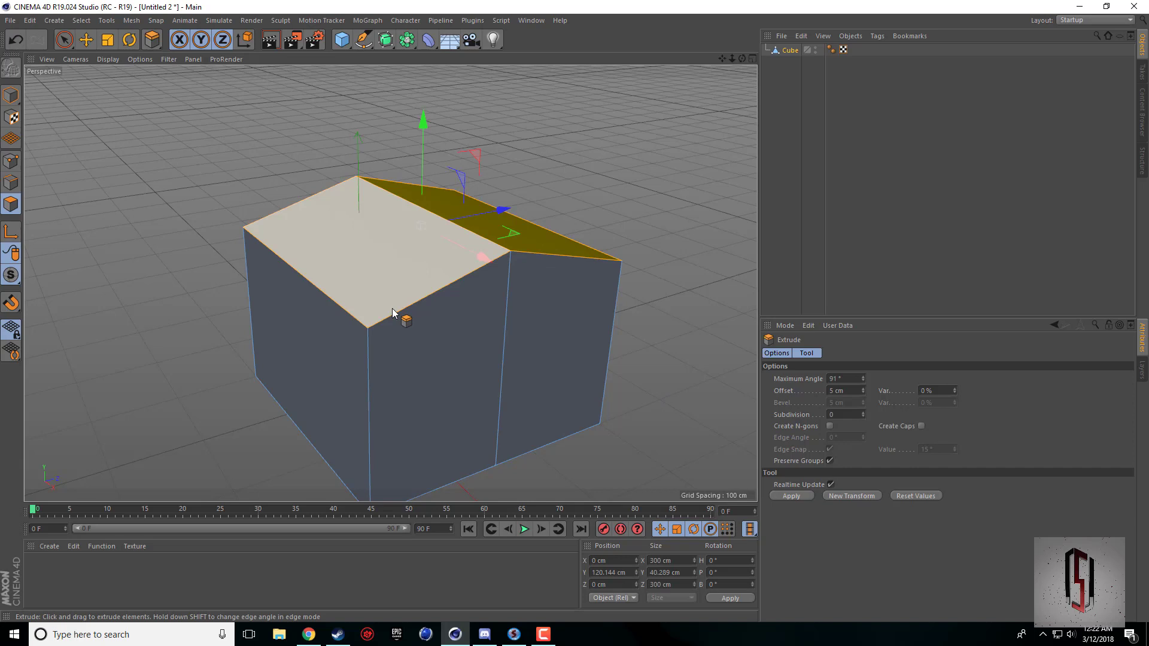
shift+click(393, 310)
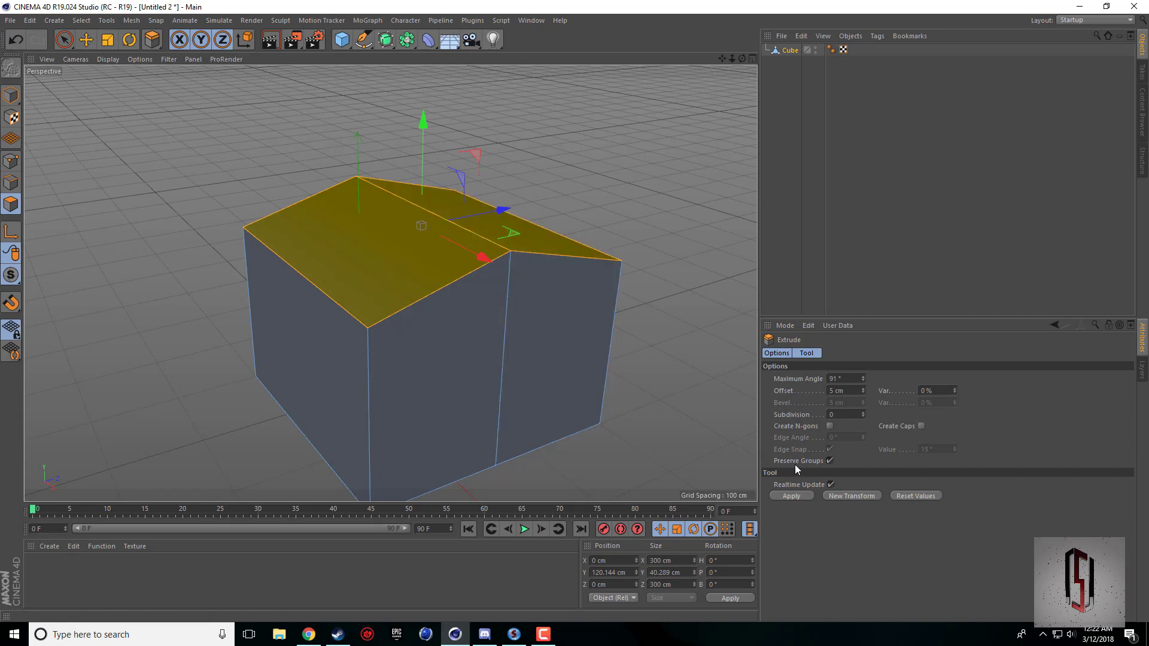
Try to extrude the two roof faces by about 13.8 cm with Preserve Groups off, and undo the extrusion.
click(830, 461)
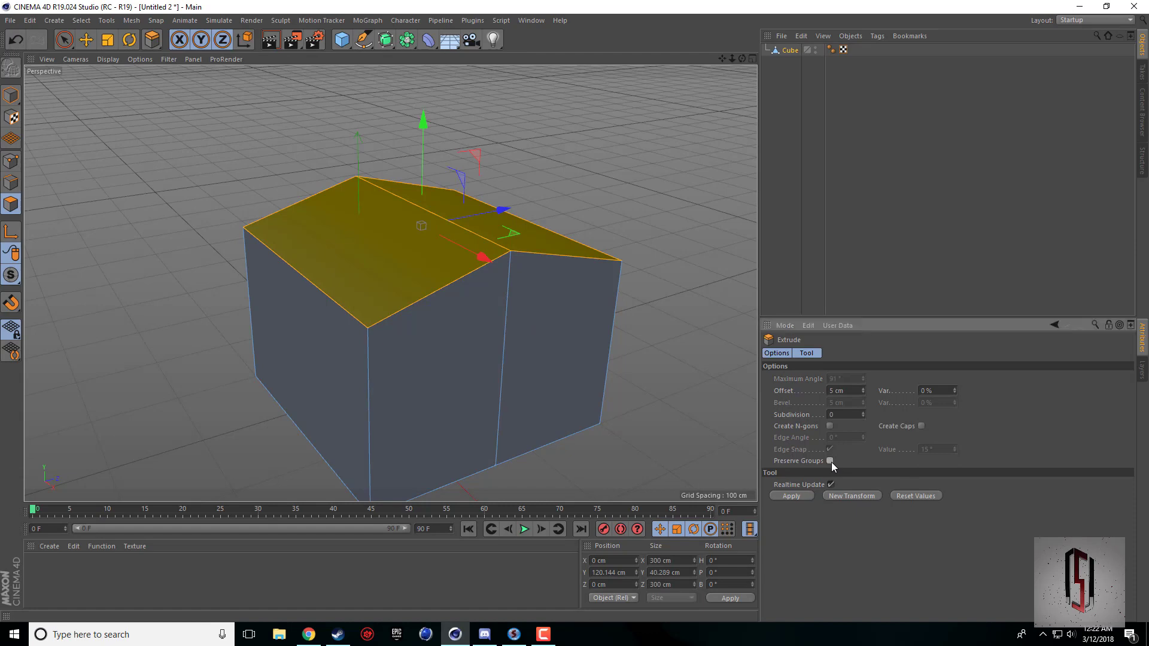
drag(663, 434, 689, 433)
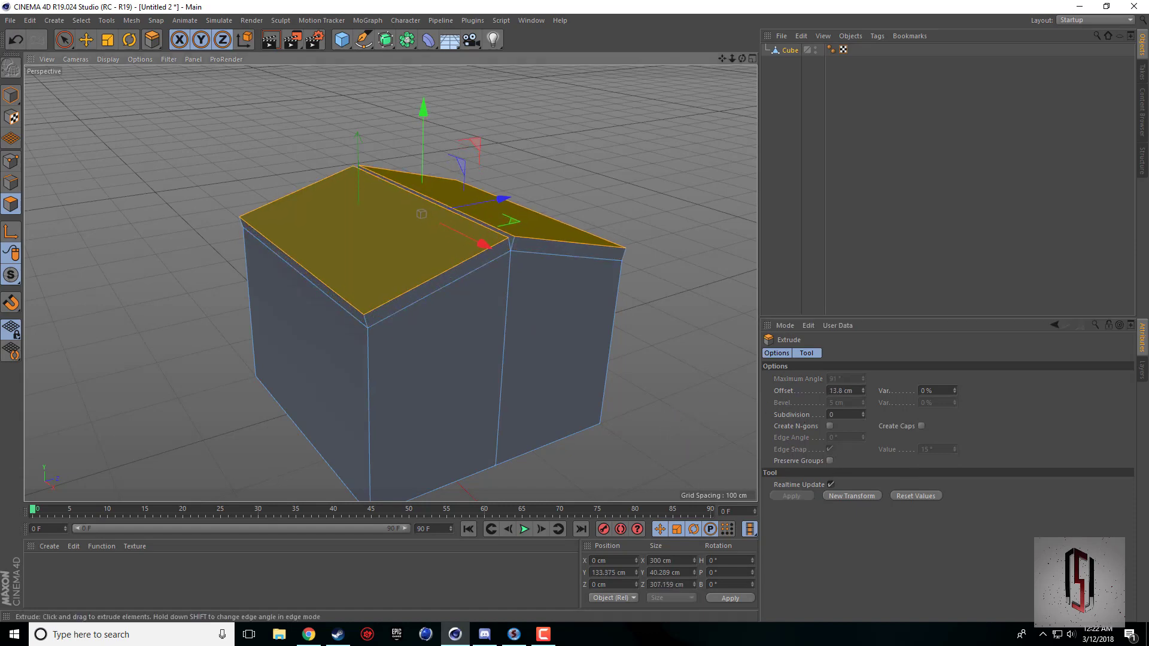
alt+drag(710, 183, 687, 146)
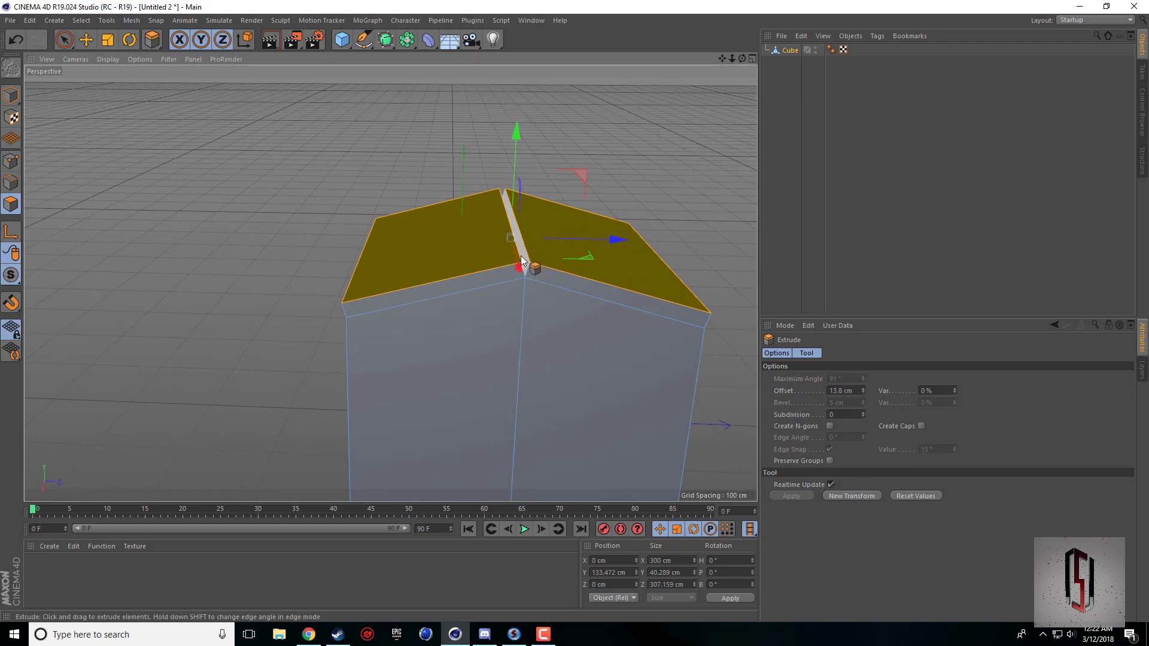
key(ctrl+z)
Turn Preserve Groups on and extrude the two roof faces together by about 13.1 cm.
click(832, 461)
drag(669, 433, 702, 435)
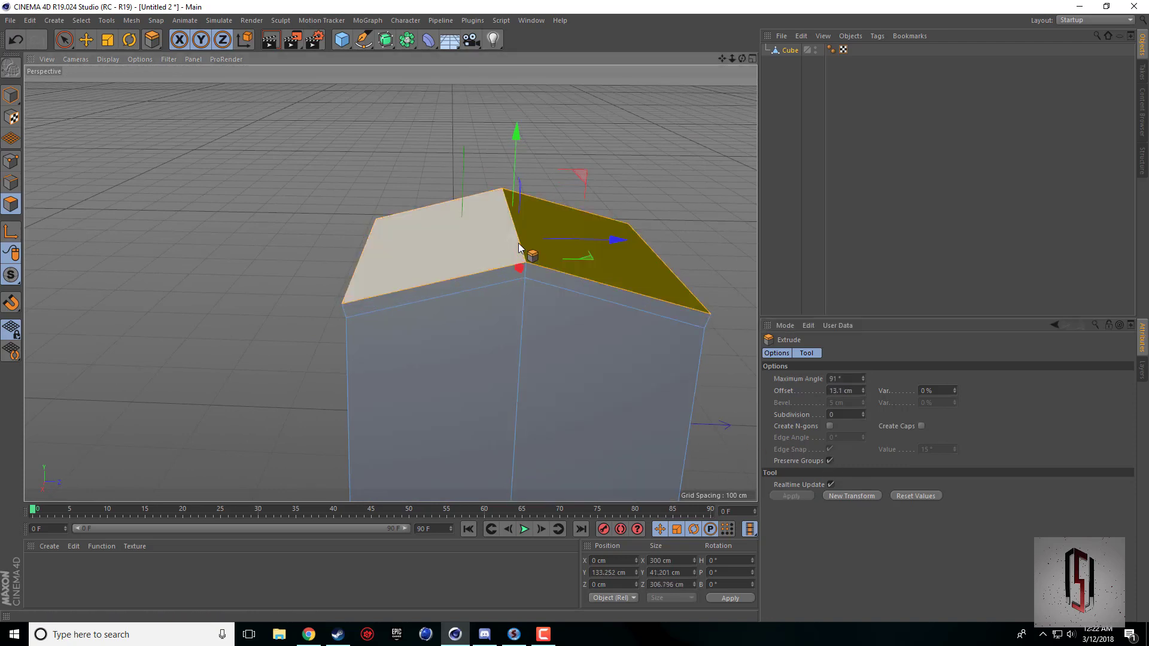
drag(742, 59, 850, 24)
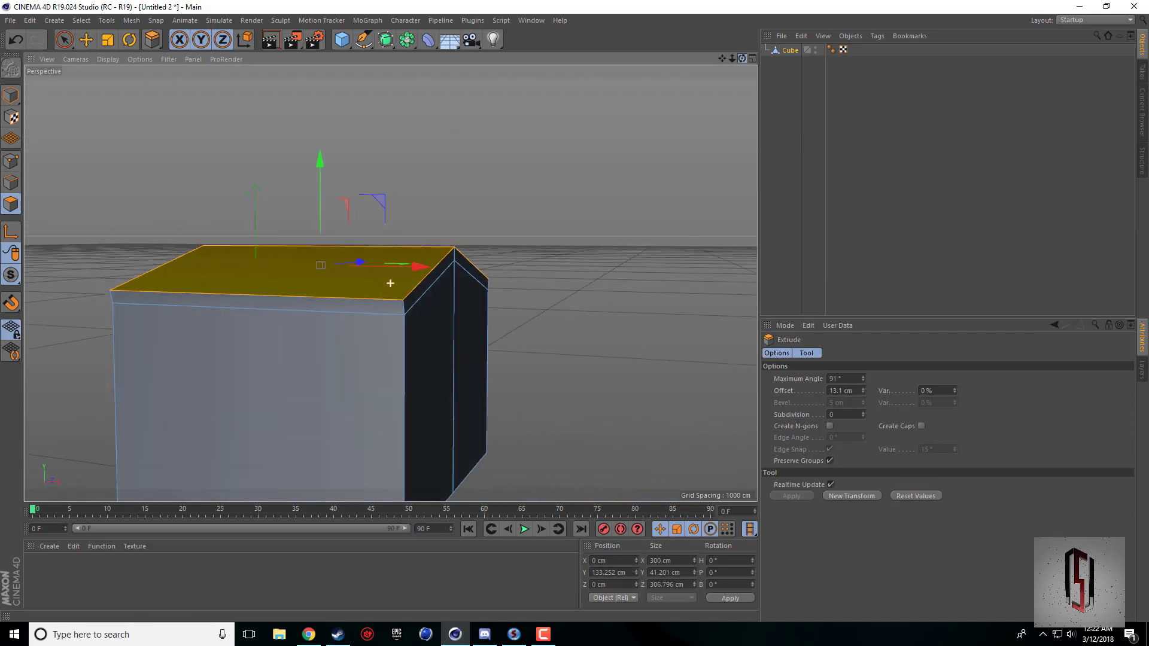
alt+drag(557, 114, 499, 142)
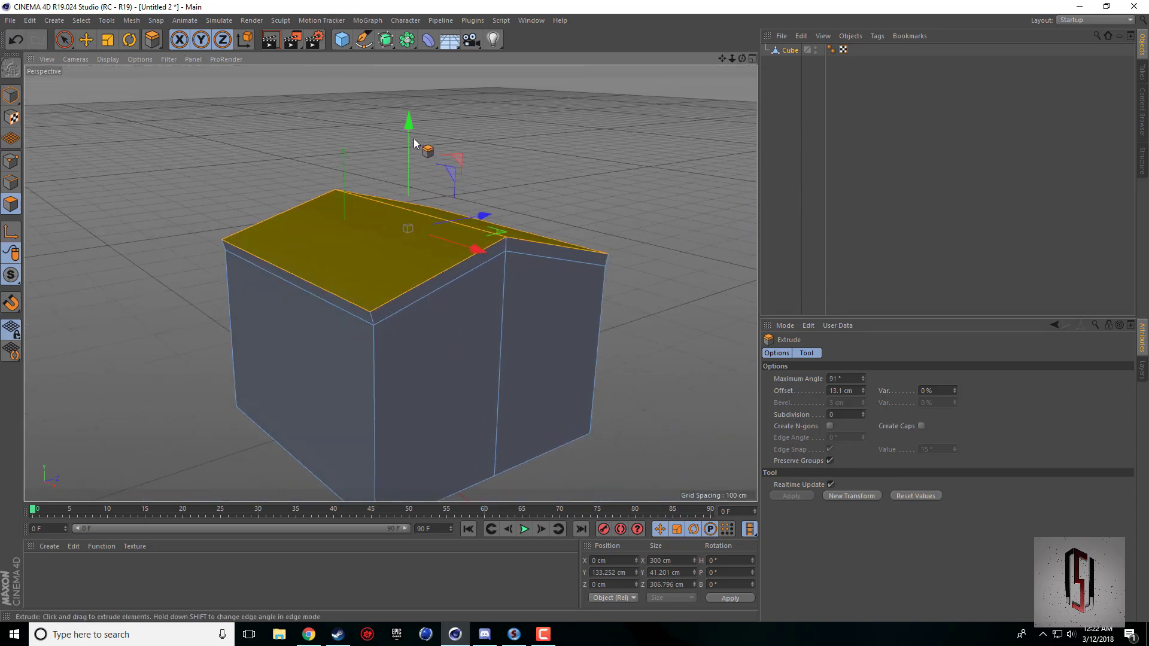
Raise the extruded roof faces to about Y 136 cm, checking the thickness against the reference picture in Chrome.
drag(413, 139, 414, 135)
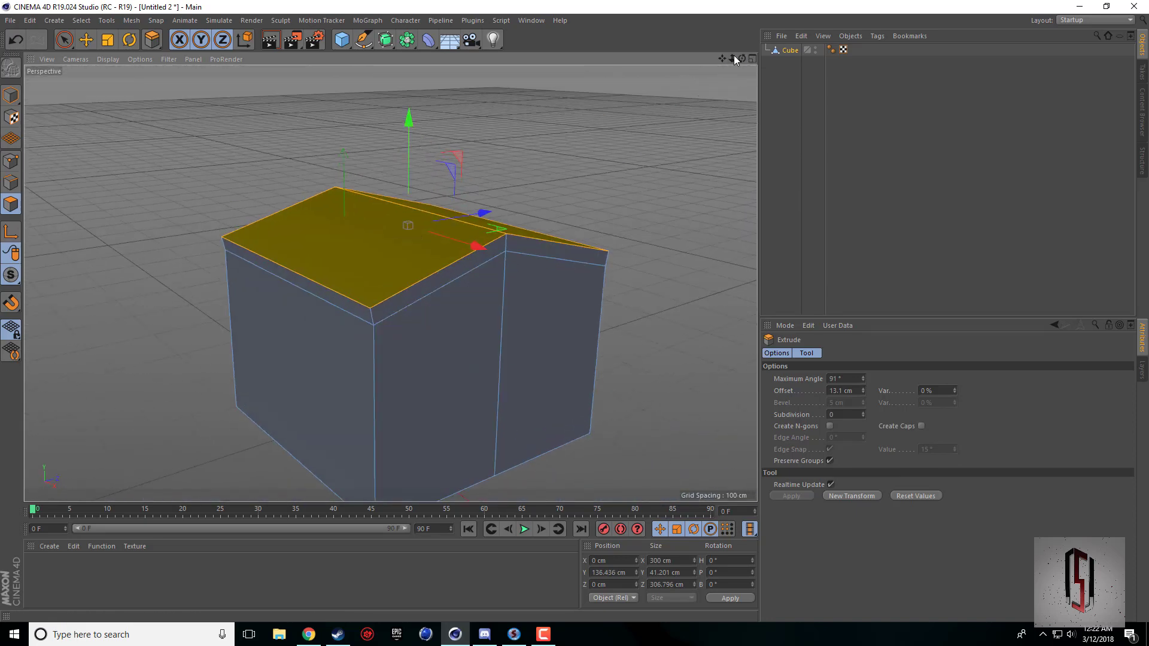
drag(742, 59, 709, 36)
drag(449, 129, 449, 135)
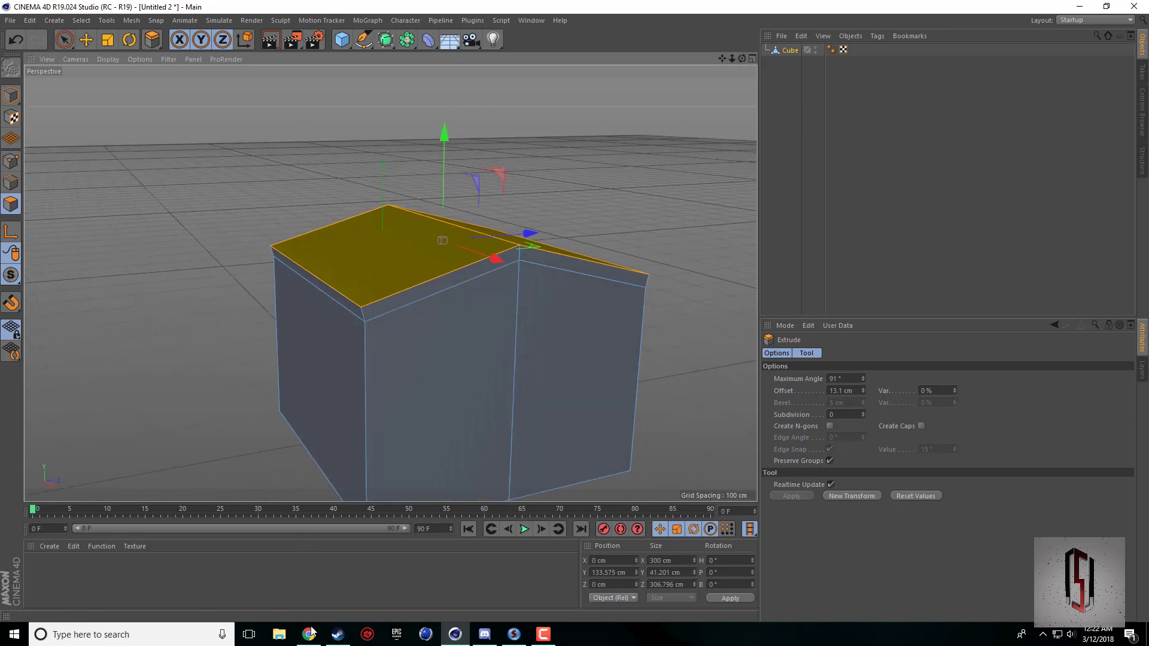
click(309, 633)
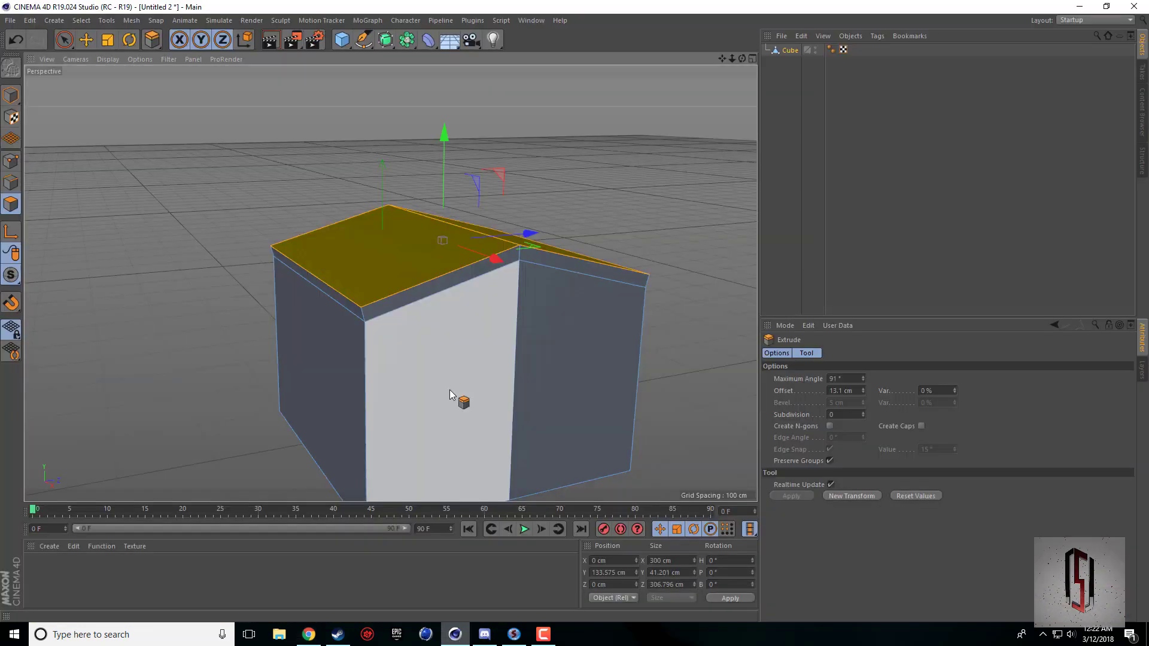
click(455, 635)
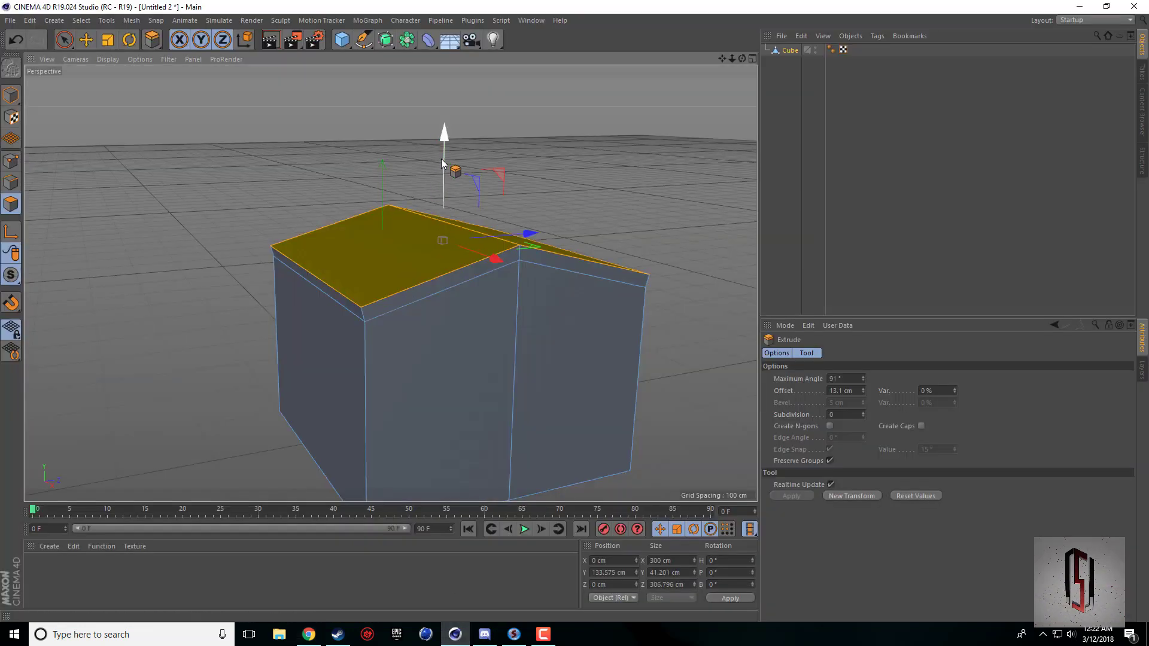
drag(443, 162, 450, 158)
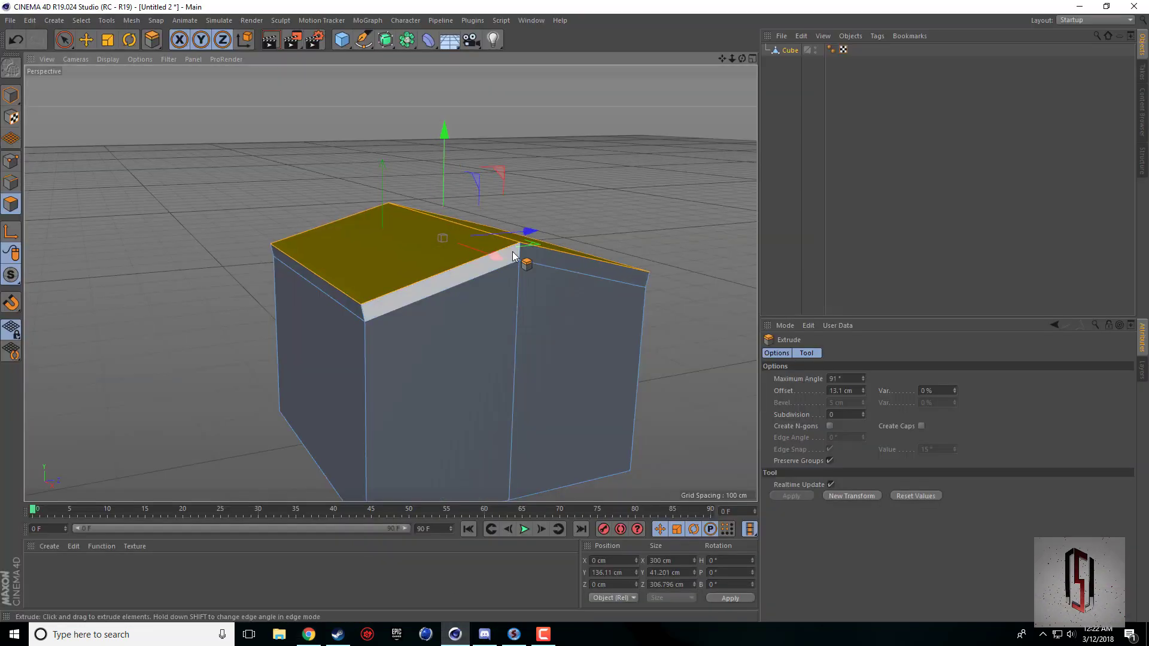
Compare the roof's side band with the TH10 reference picture in Chrome and return to Cinema 4D.
mouse_move(743, 59)
mouse_down()
mouse_move(684, 21)
mouse_move(740, 65)
mouse_move(703, 78)
mouse_move(722, 61)
mouse_up()
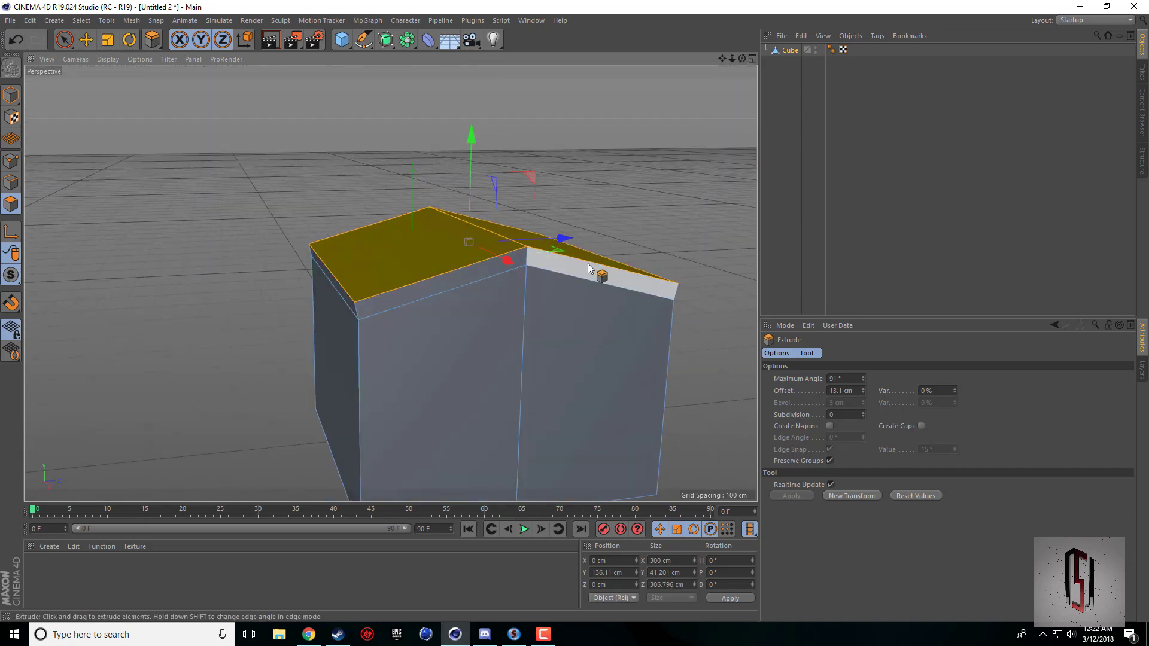
click(376, 293)
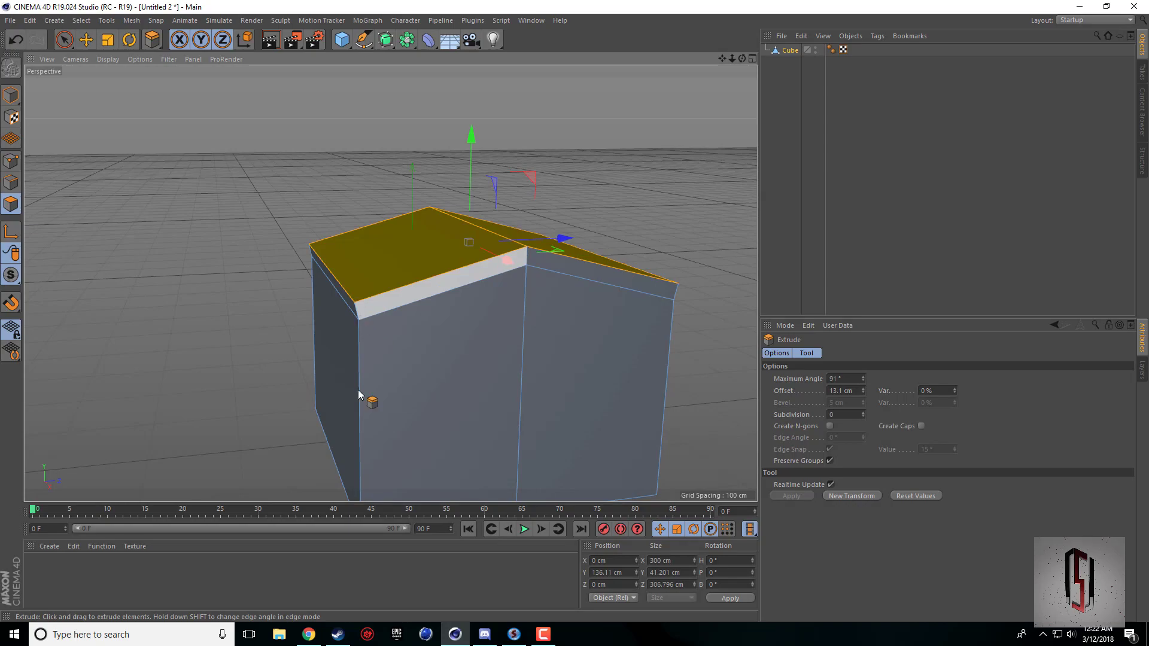
click(309, 634)
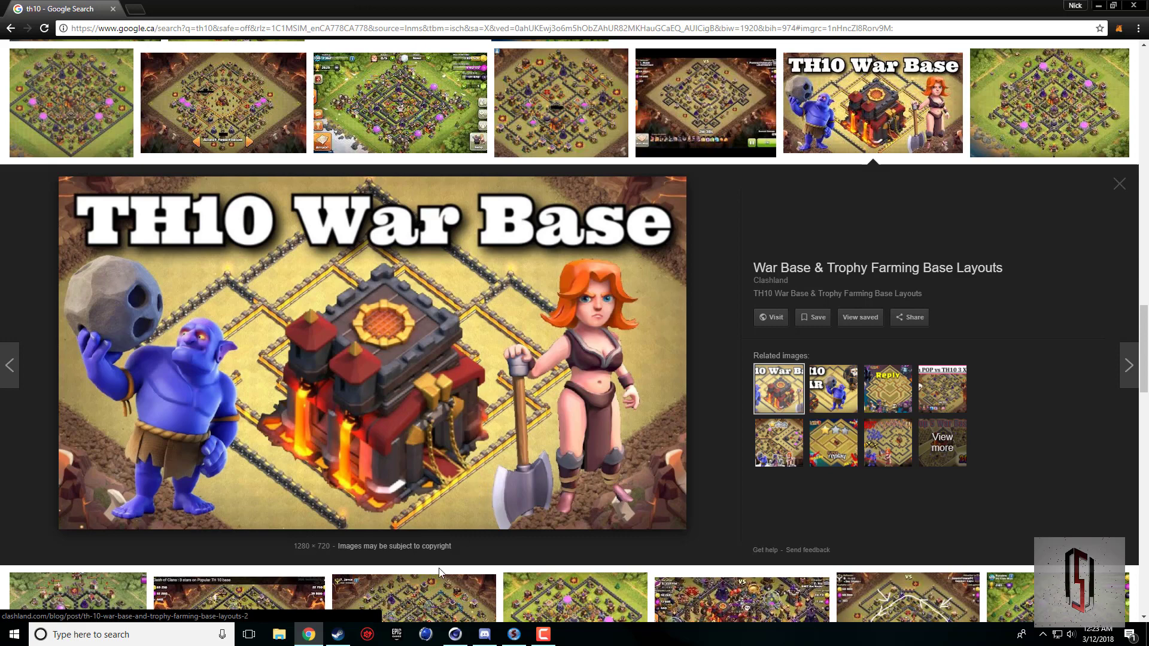
click(455, 634)
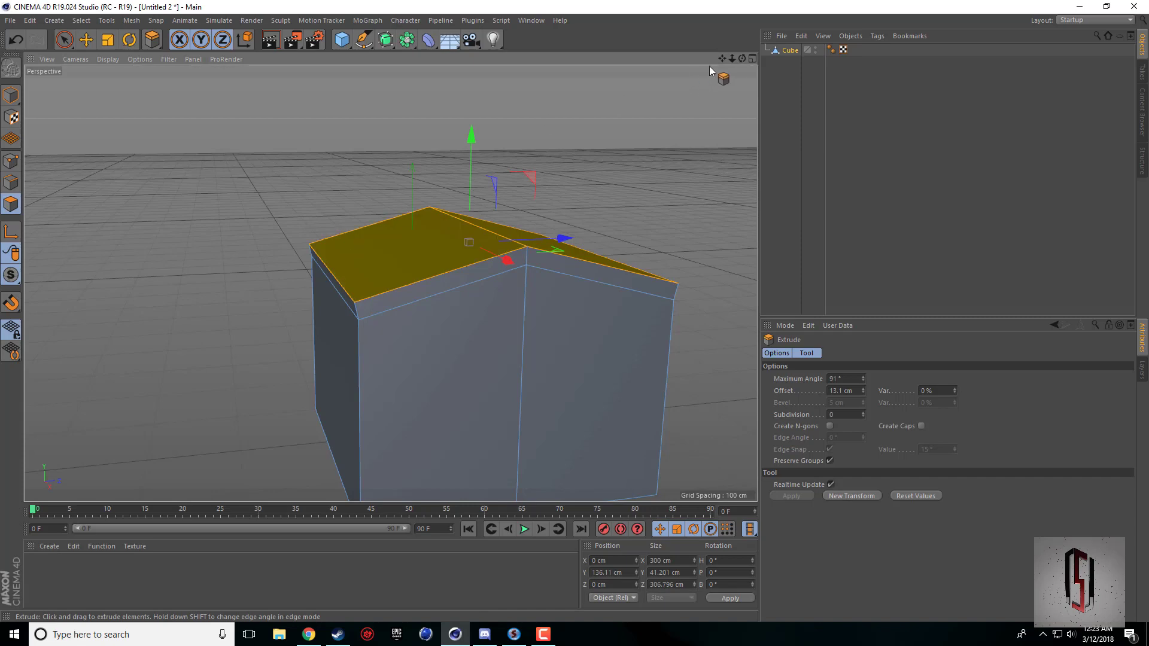
mouse_move(742, 58)
mouse_down()
mouse_move(778, 97)
mouse_move(698, 58)
mouse_move(747, 62)
mouse_up()
alt+drag(390, 283, 401, 289)
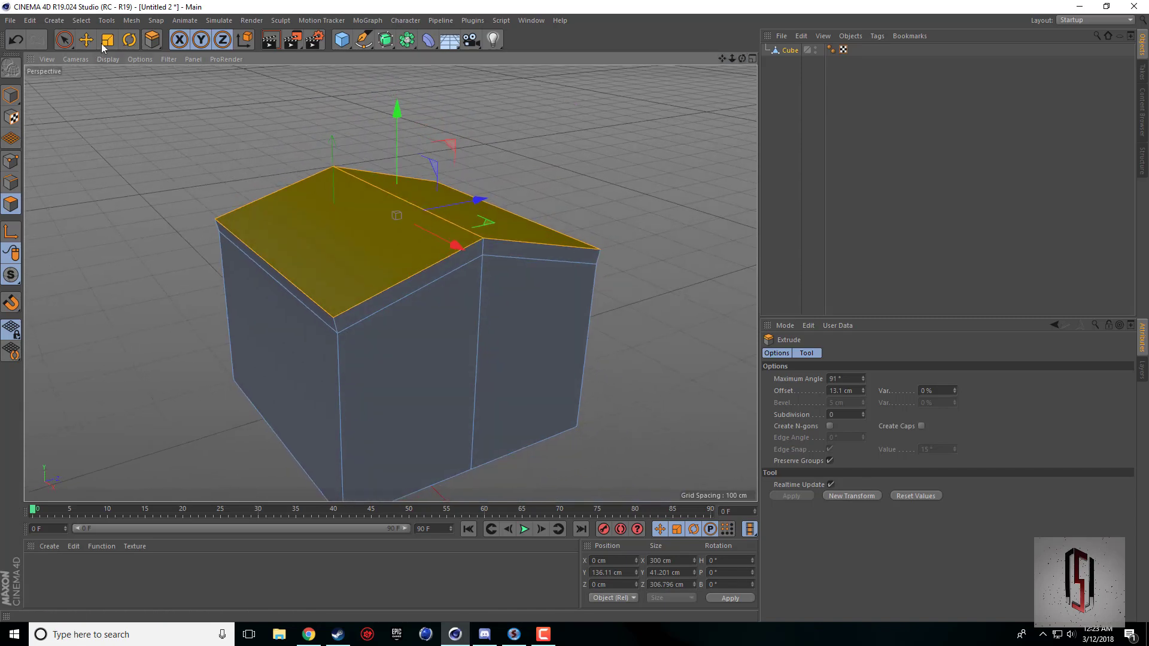
Select the band of thin side faces around the roof with Loop Selection.
click(80, 20)
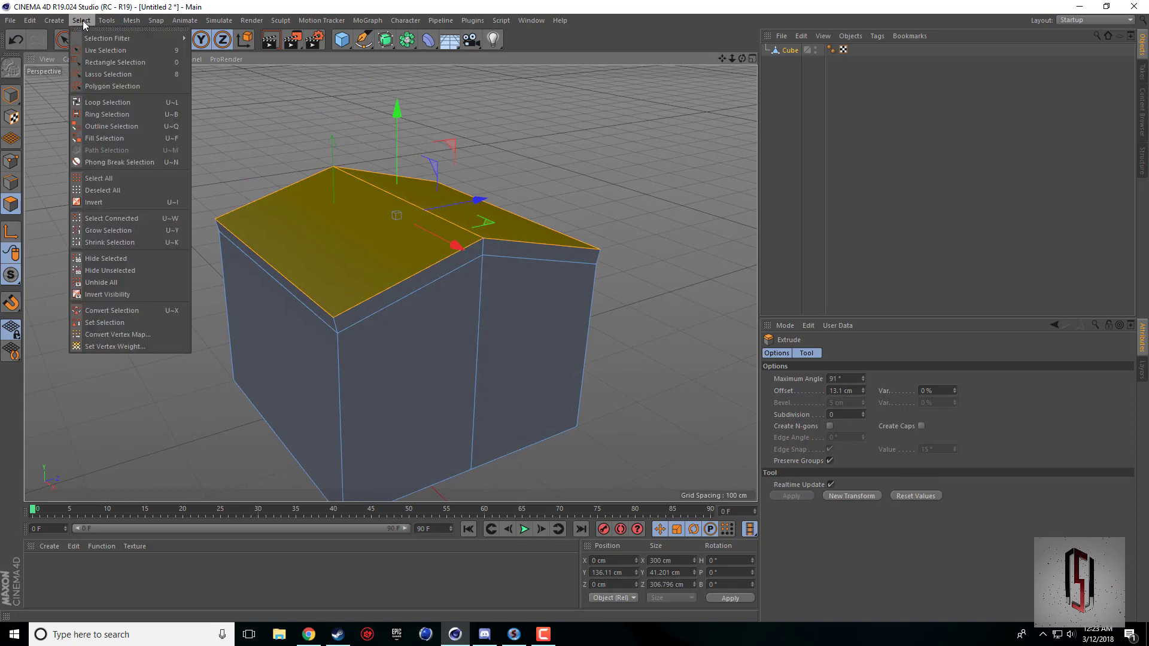
click(142, 103)
right_click(226, 166)
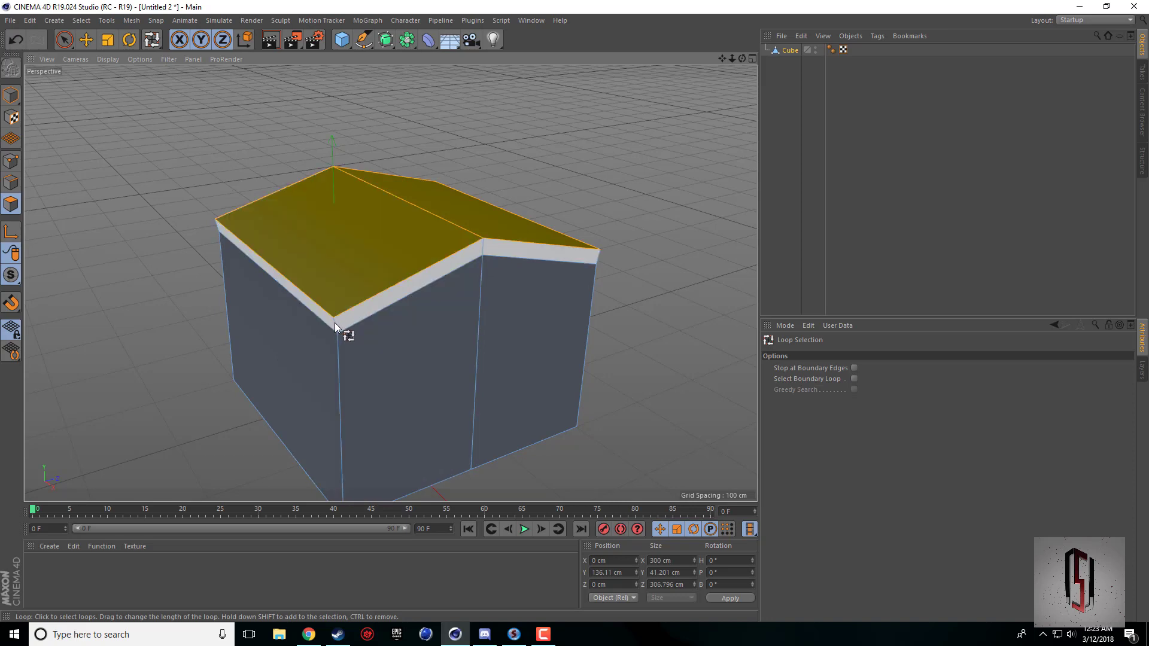
click(477, 249)
click(484, 243)
drag(742, 58, 390, 283)
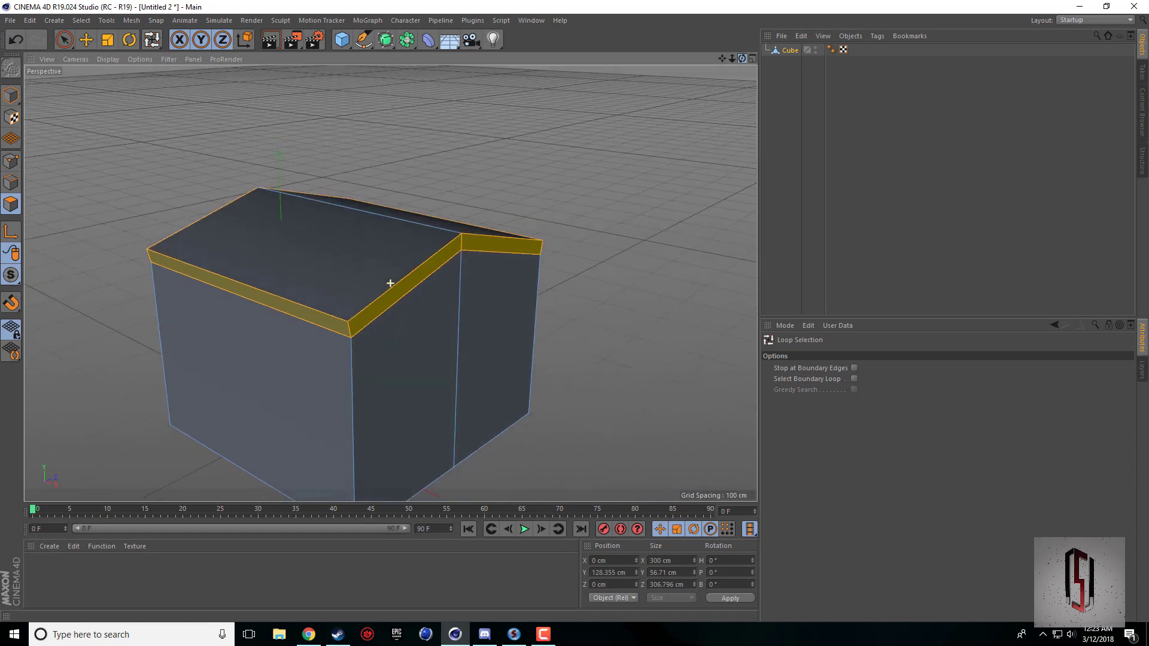
Extrude the selected roof band outward by about 4.8 cm to form an overhang around the walls.
right_click(562, 343)
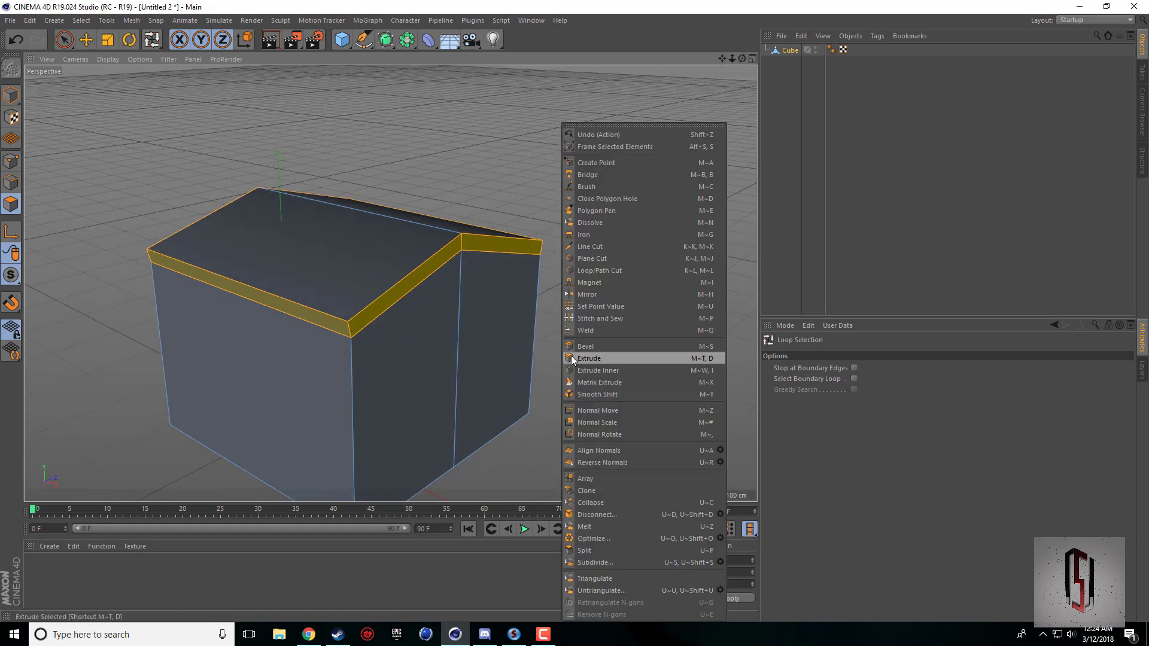
click(571, 355)
drag(417, 273, 429, 273)
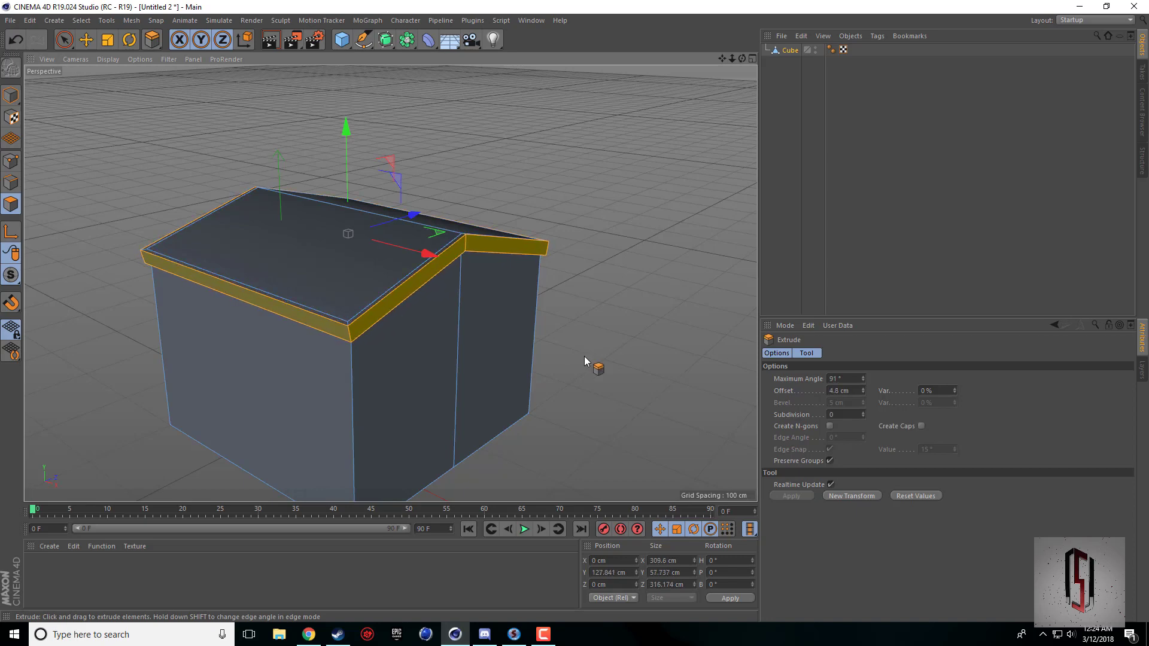
drag(742, 58, 713, 120)
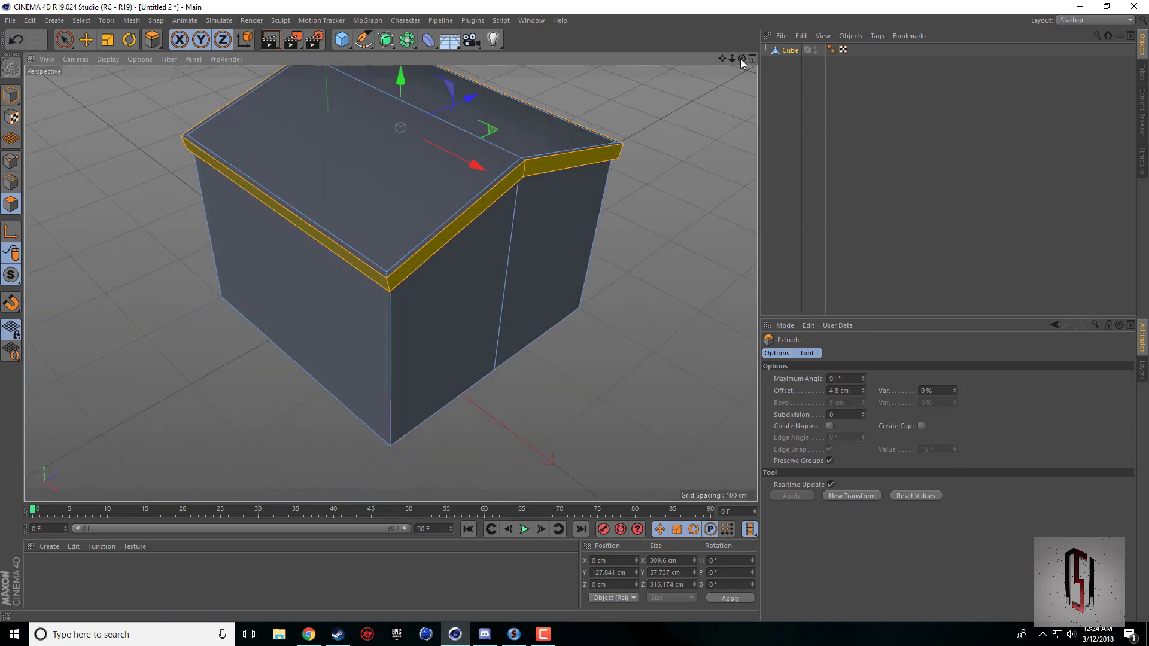
Increase the extrusion offset of the roof's side band to 8 cm.
drag(742, 60, 813, 315)
drag(863, 388, 863, 383)
text(6)
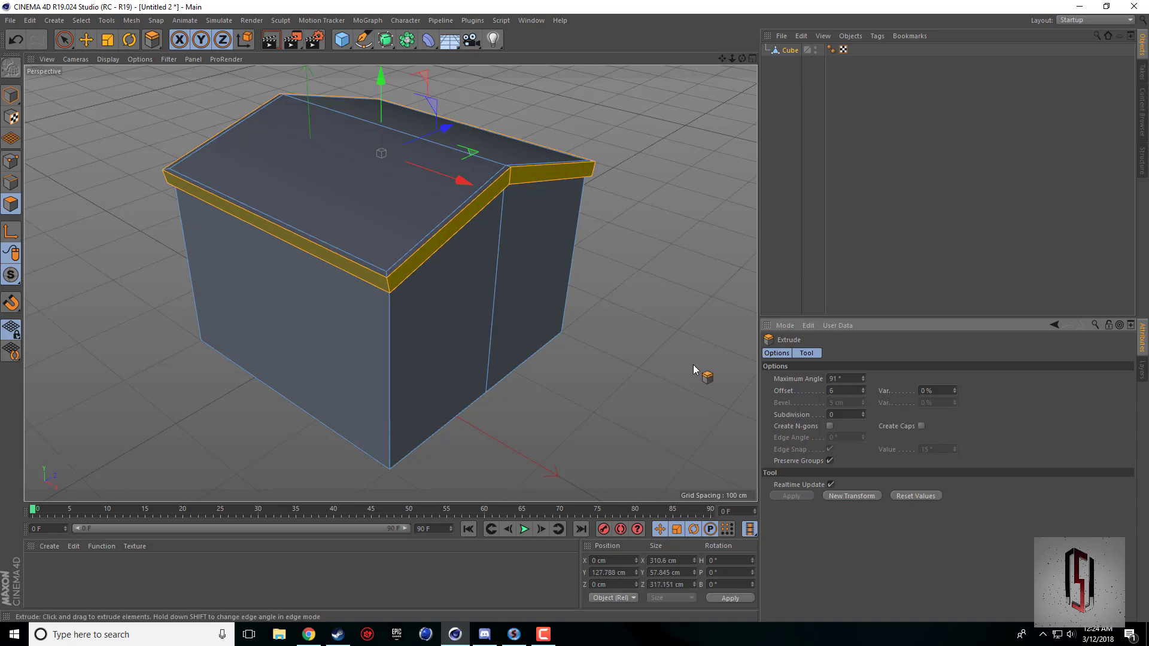
key(Return)
drag(745, 59, 746, 90)
drag(847, 392, 795, 395)
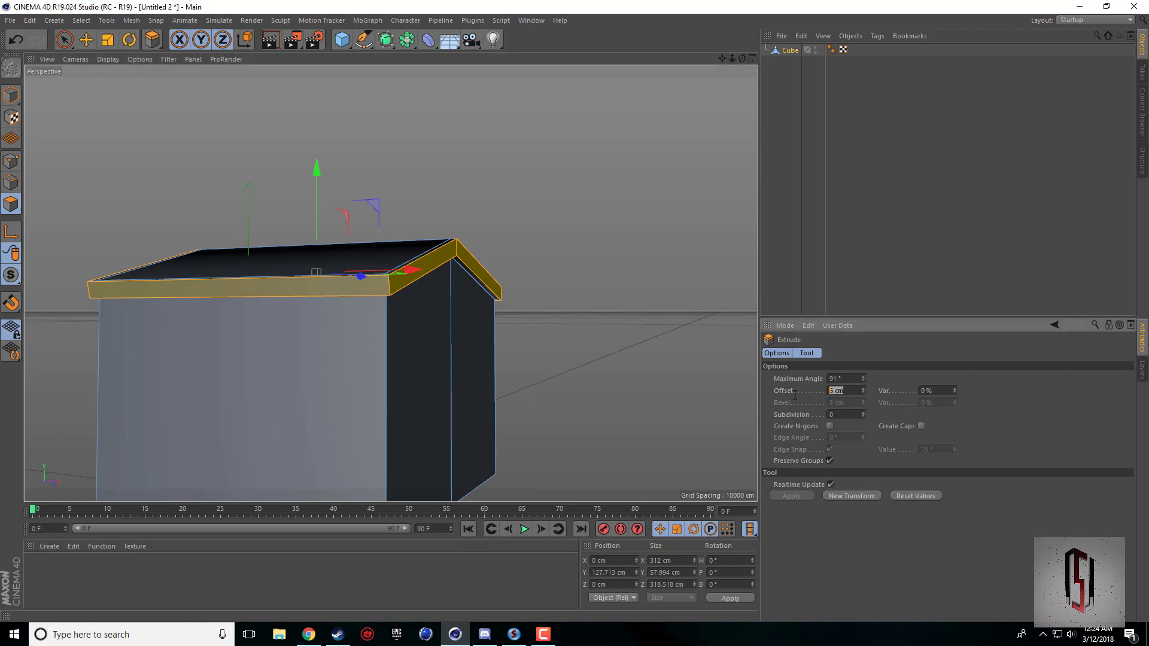
text(8)
key(Return)
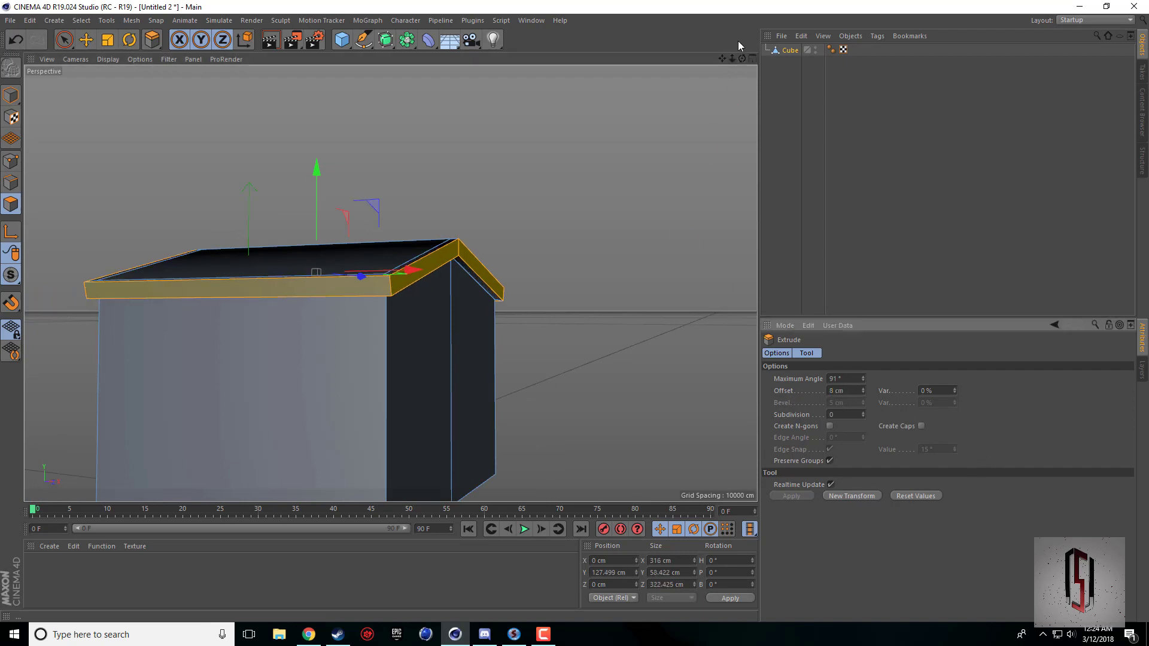
Compare the widened roof overhang with the TH10 reference picture in Chrome and return to Cinema 4D.
drag(742, 58, 717, 126)
drag(742, 58, 718, 67)
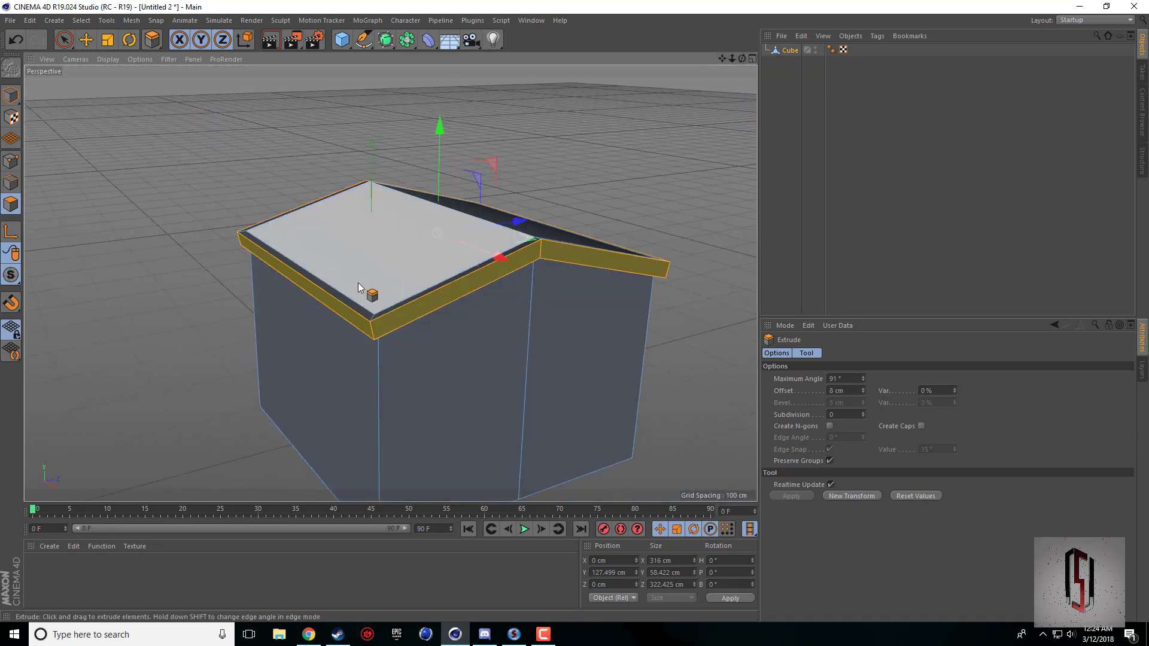
click(309, 634)
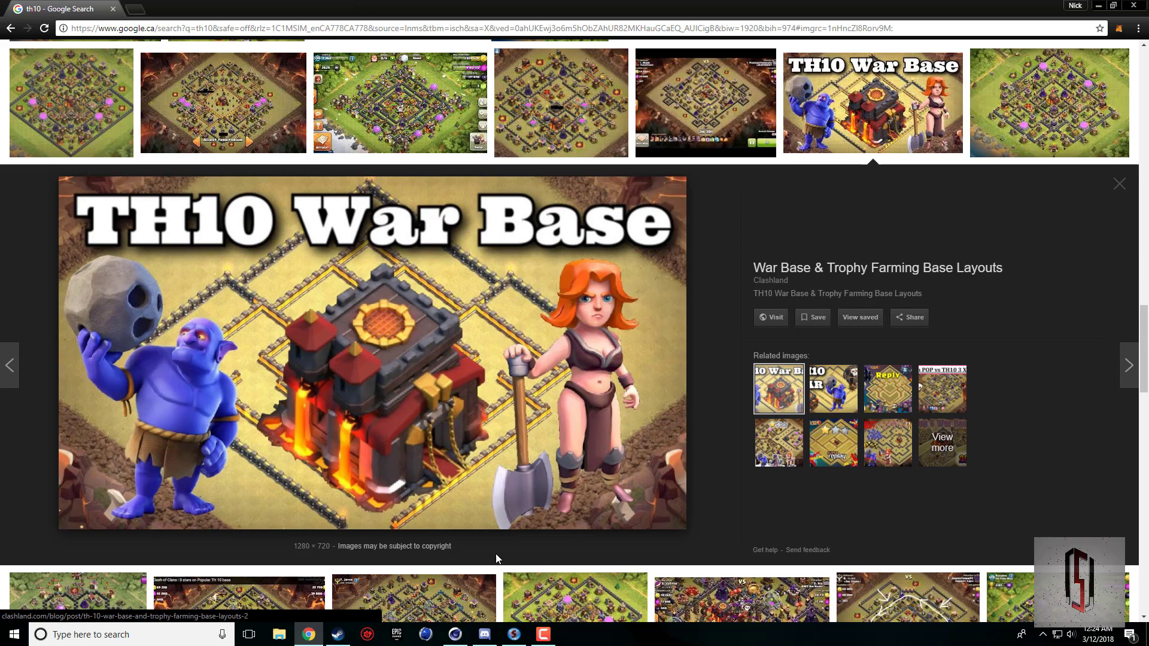
click(456, 636)
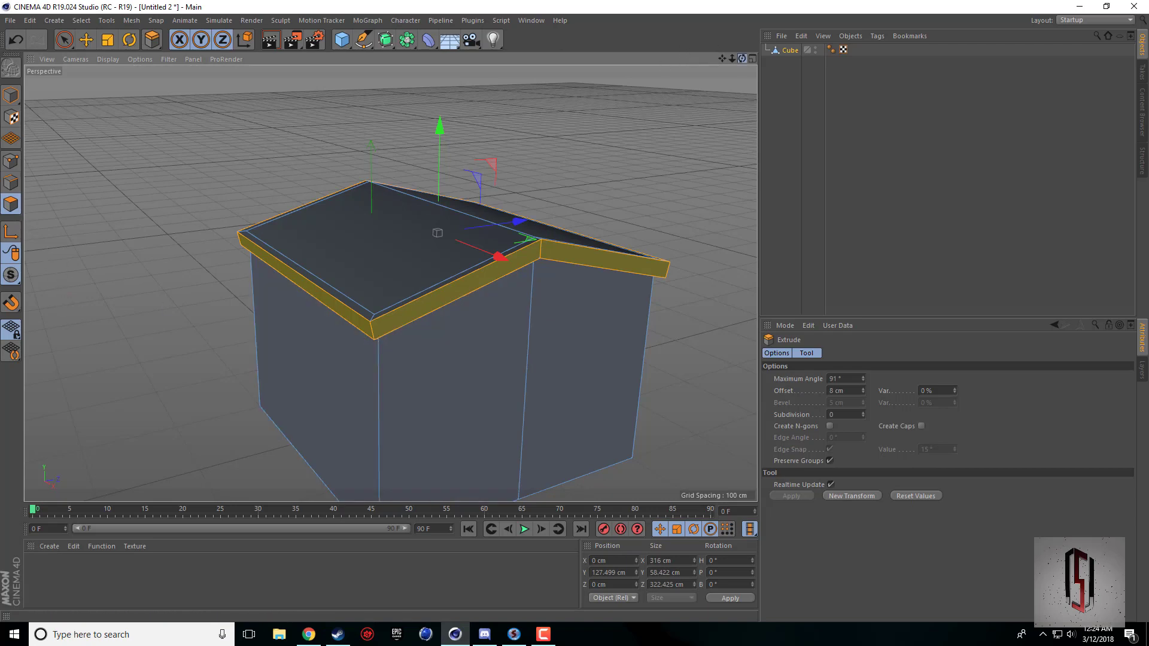
Select the two long eave faces on opposite sides of the roof and extrude them outward by about 16.7 cm.
drag(742, 58, 673, 22)
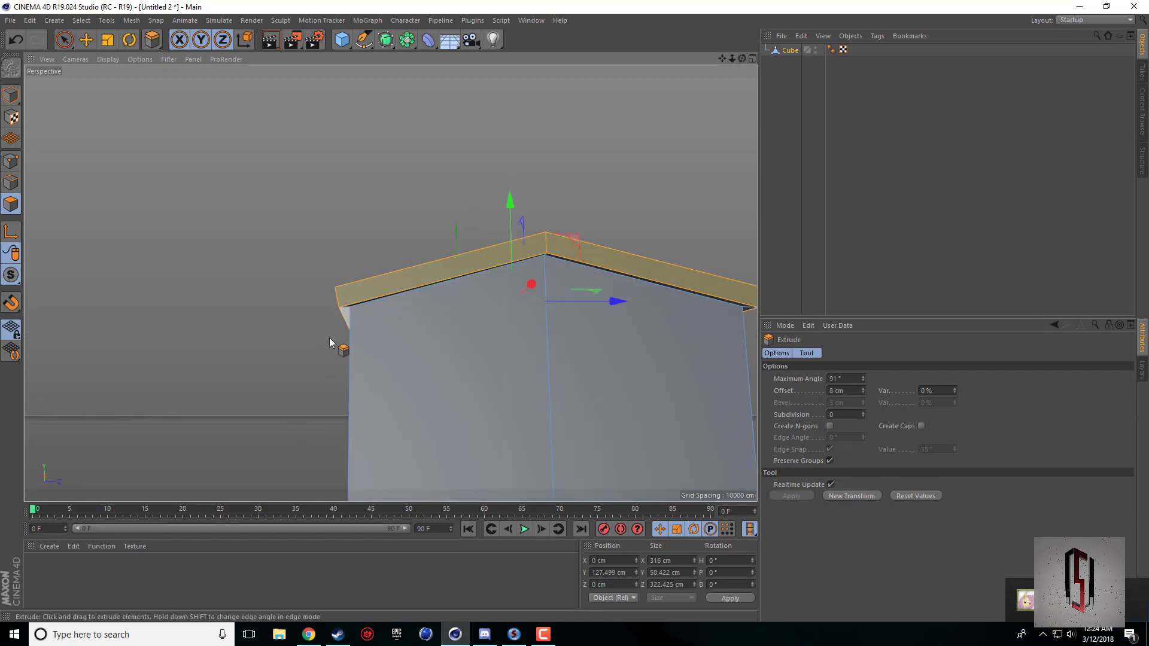
drag(743, 58, 744, 99)
click(286, 304)
shift+click(632, 202)
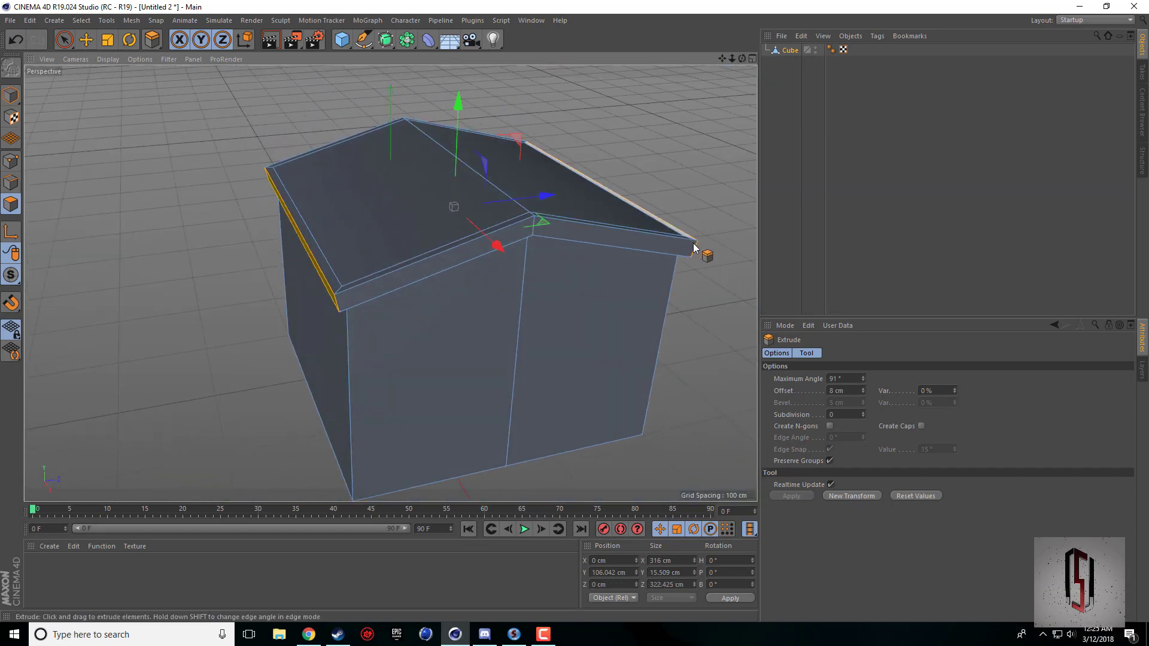
drag(742, 58, 717, 12)
drag(473, 179, 520, 179)
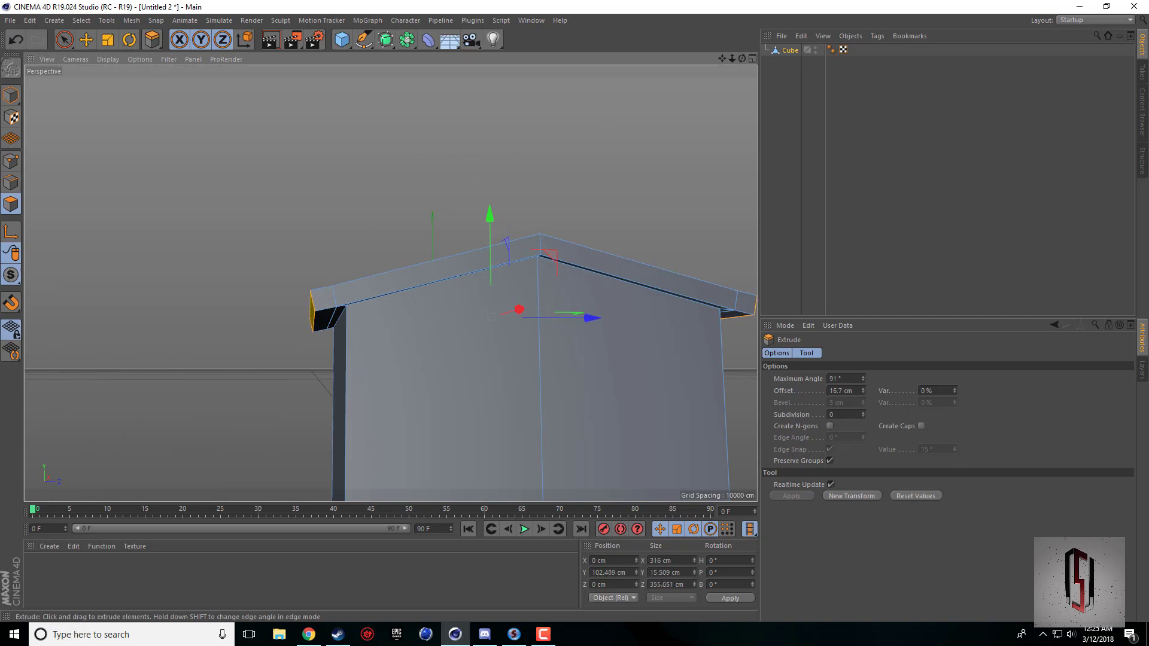
Check the extended eaves against the TH10 reference picture in Chrome and return to Cinema 4D.
drag(741, 59, 741, 78)
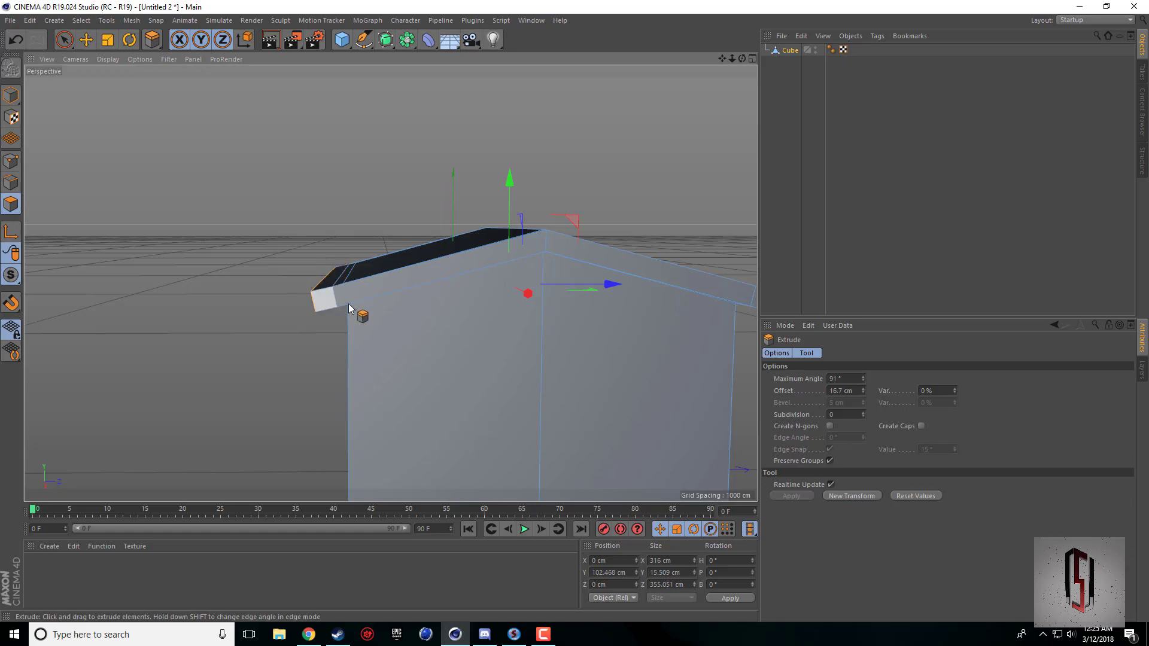
click(309, 636)
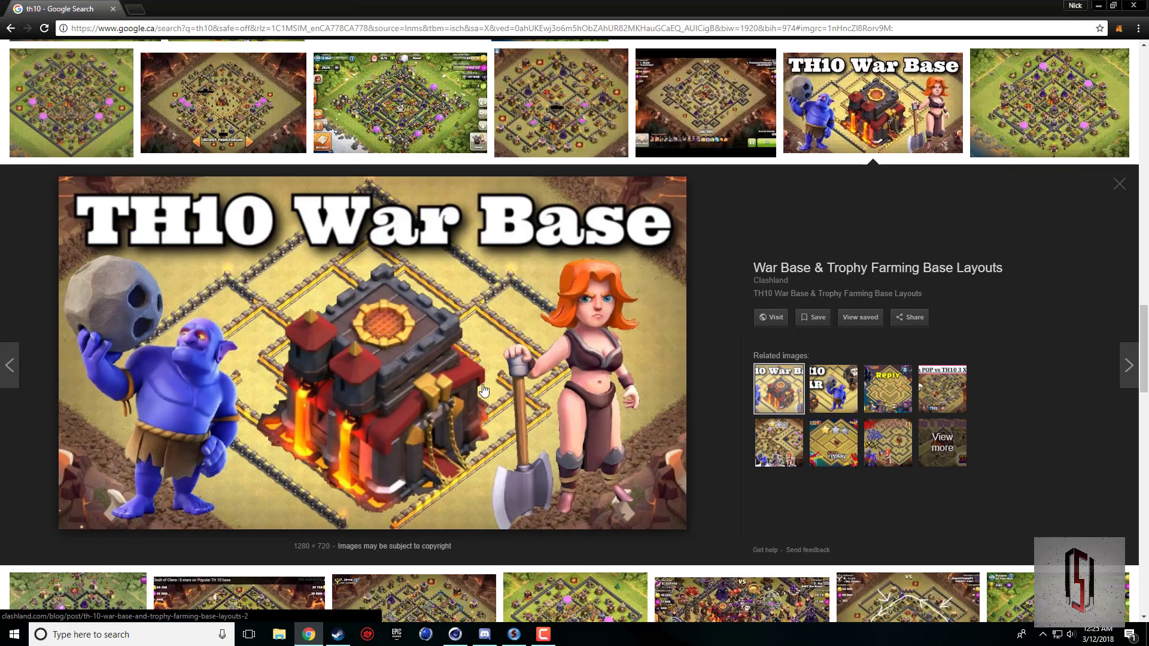
click(455, 635)
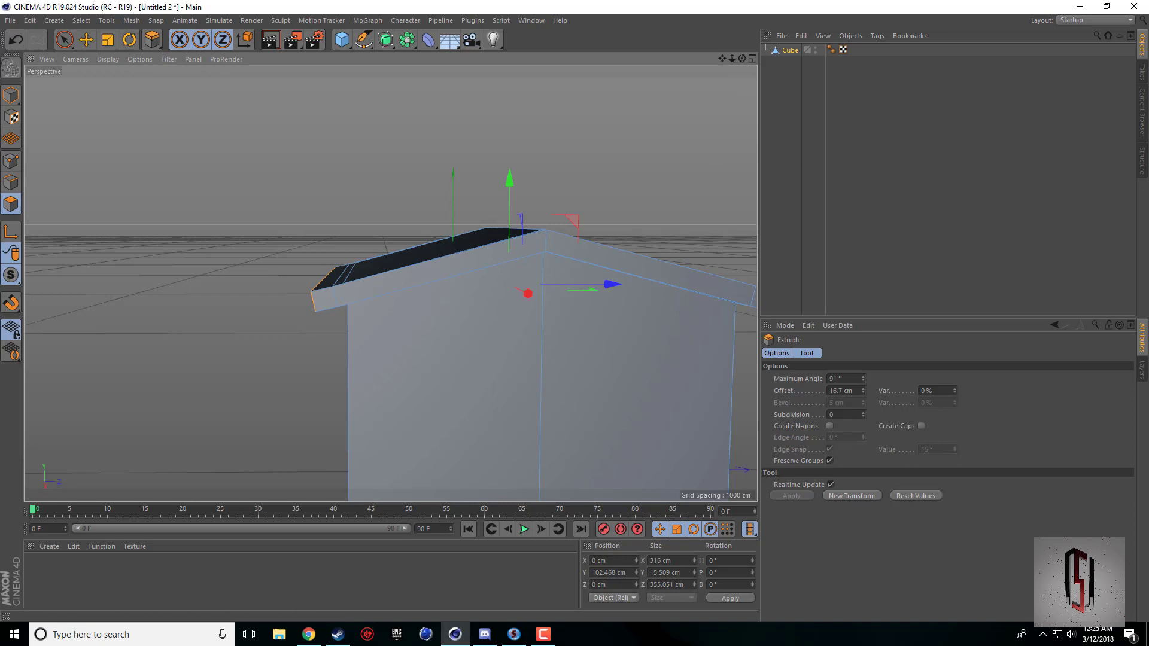
Lower the selected eave end faces to about Y 101.5 cm in the Right view.
alt+drag(388, 289, 577, 231)
middle_click(577, 231)
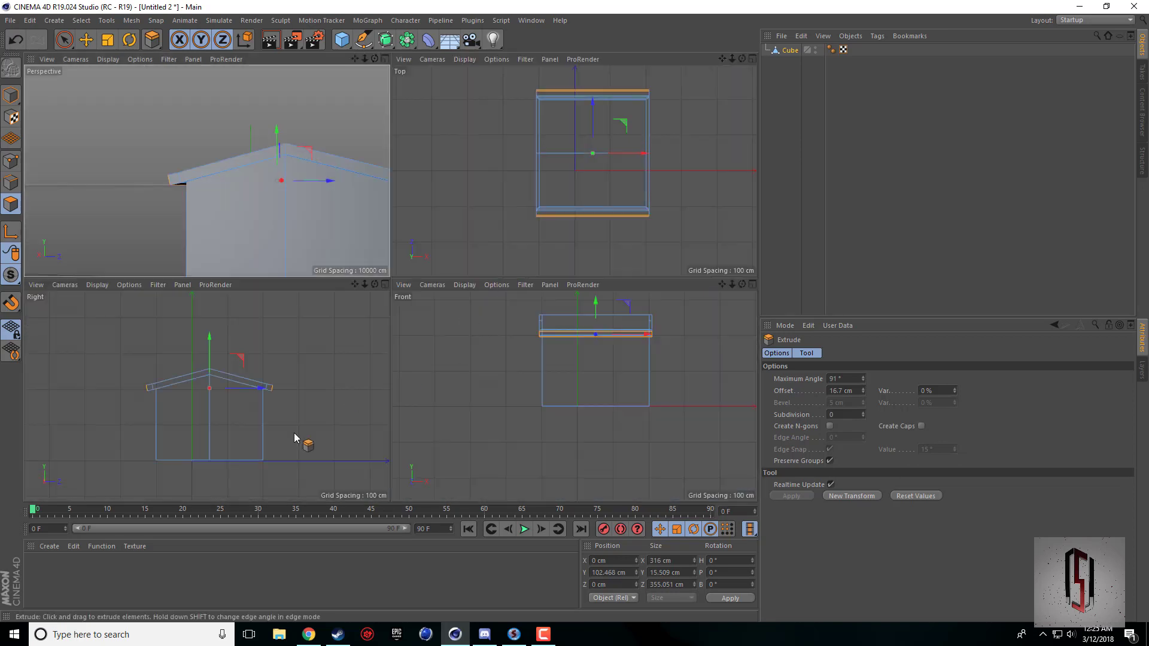
middle_click(251, 405)
scroll(494, 256, up, 5)
scroll(476, 231, up, 2)
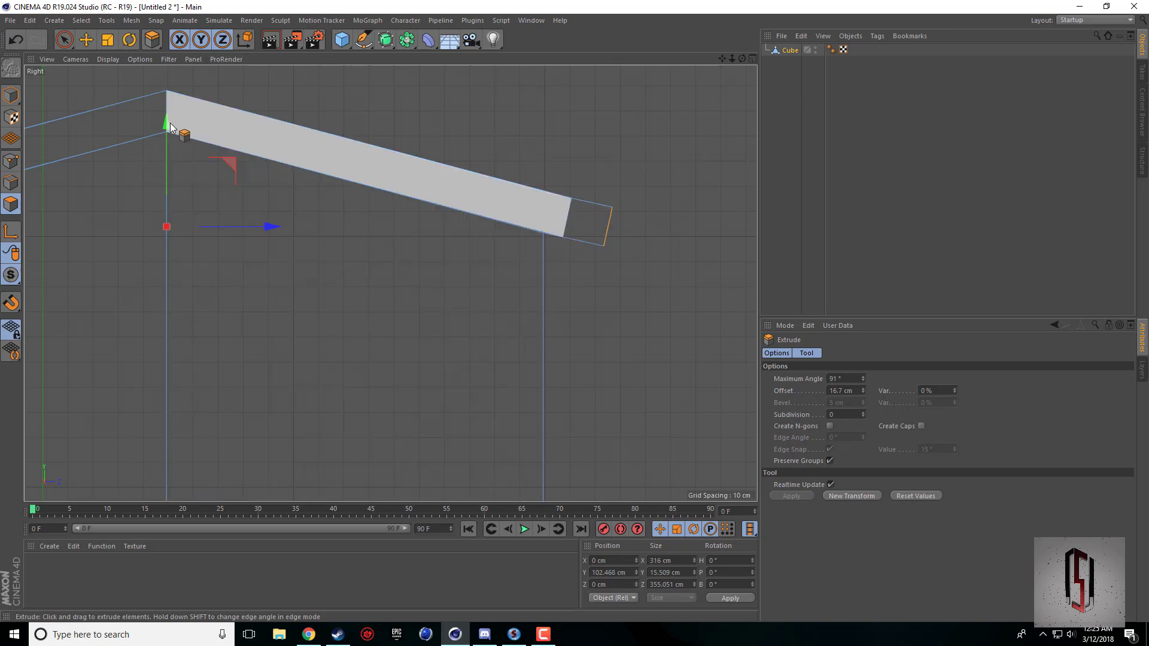
drag(170, 127, 170, 125)
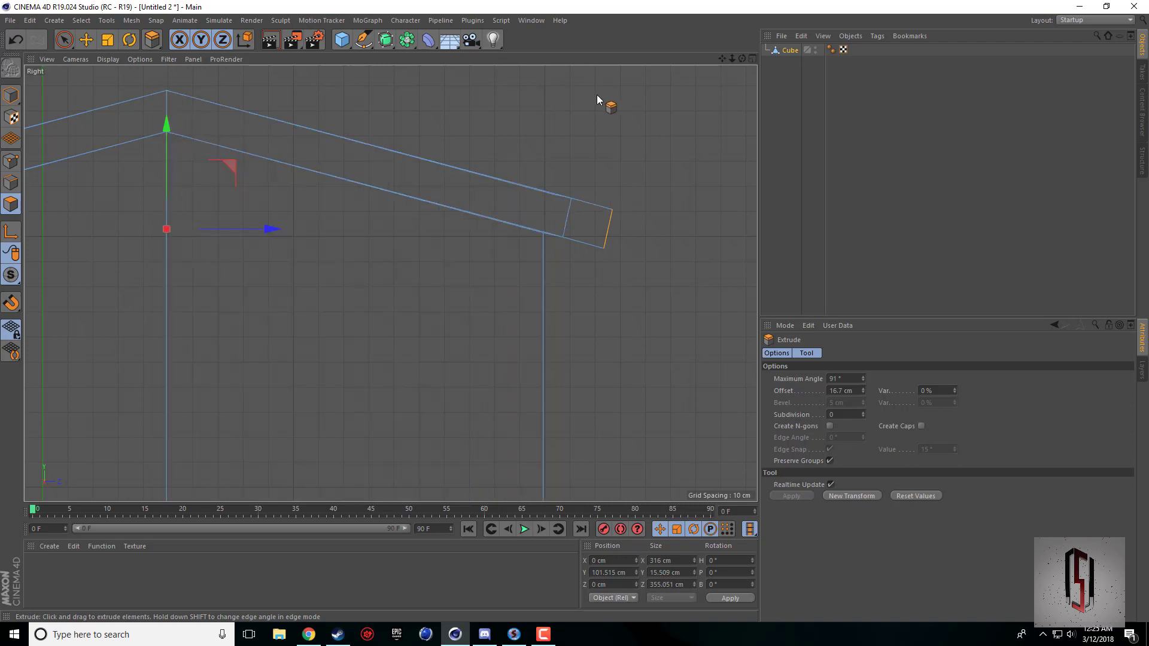
Switch to point editing with Live Selection in the Right view and turn off Only Select Visible Elements.
key(h)
drag(723, 58, 804, 91)
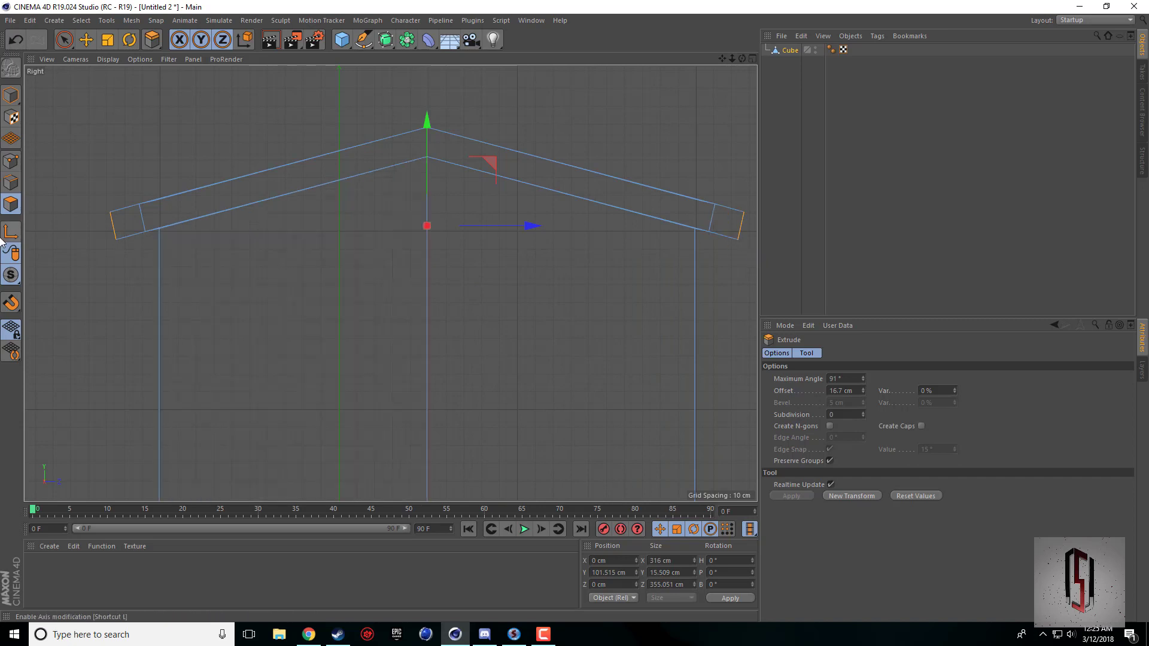
click(12, 167)
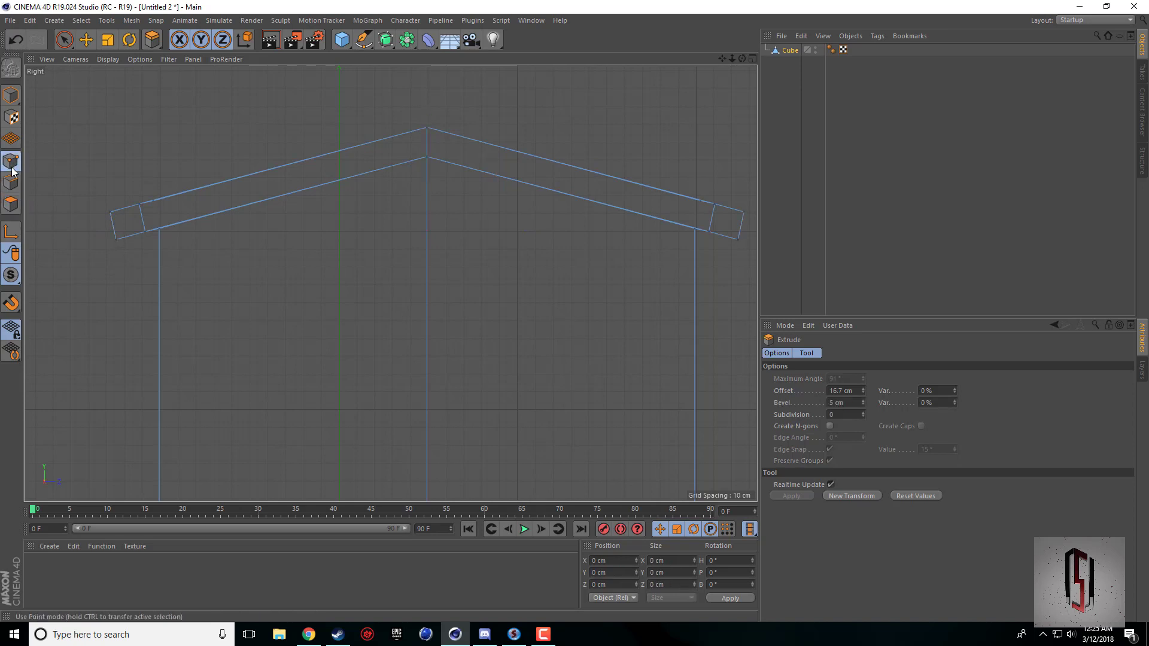
click(65, 42)
middle_click(144, 172)
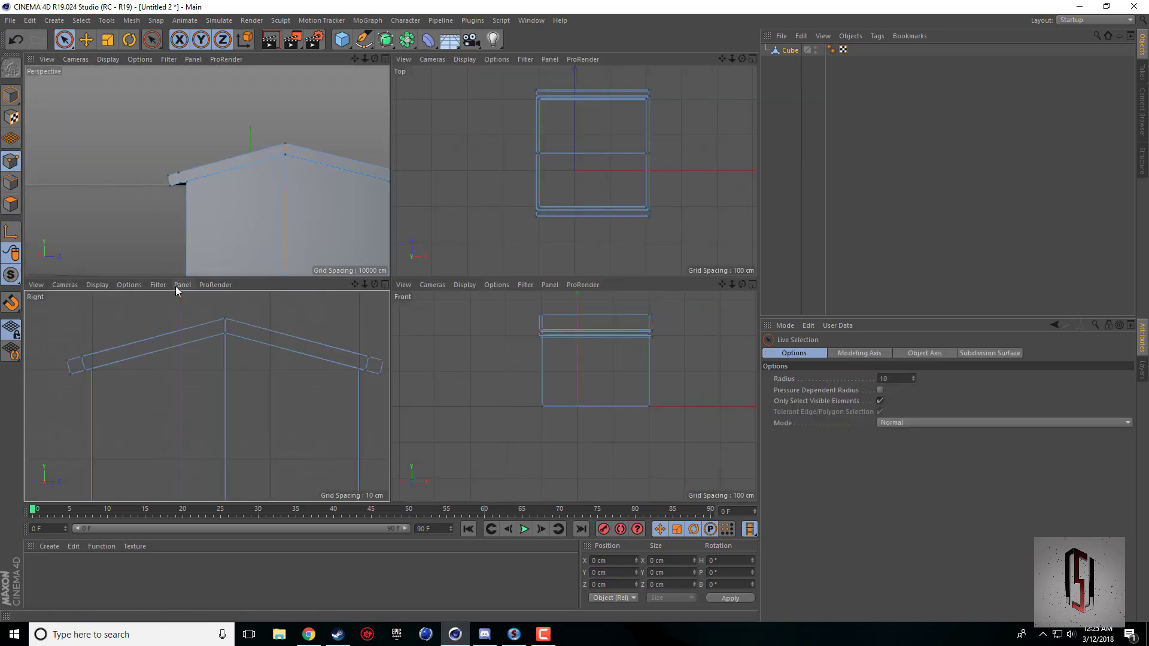
middle_click(200, 363)
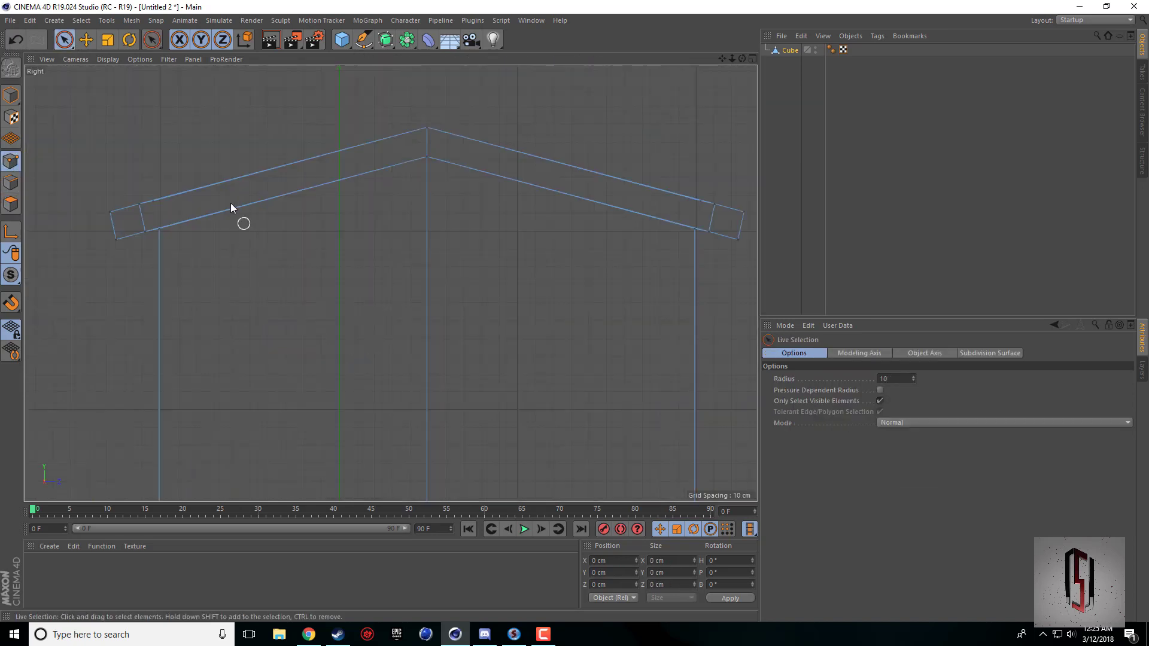
middle_click(427, 298)
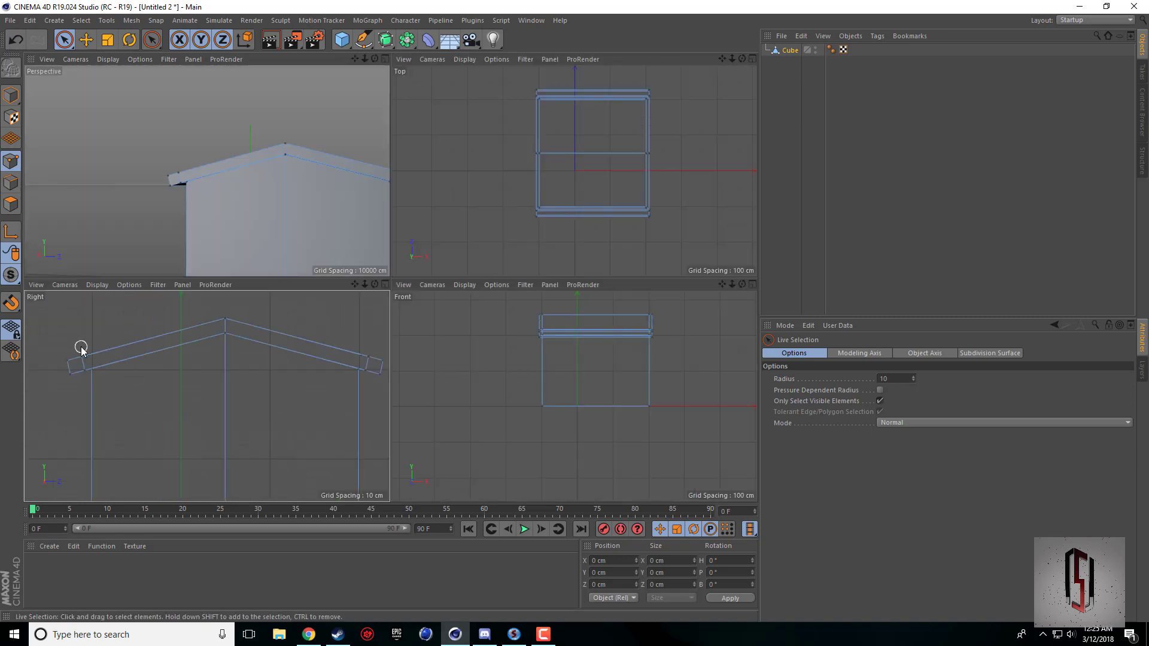
middle_click(212, 373)
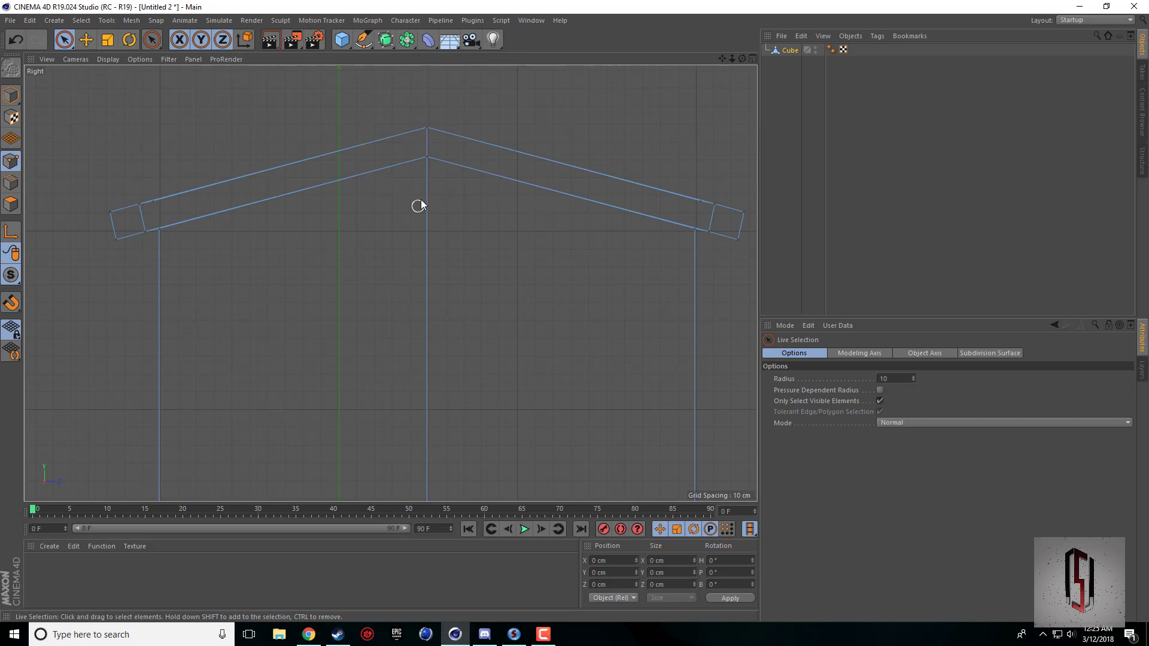
drag(722, 58, 728, 201)
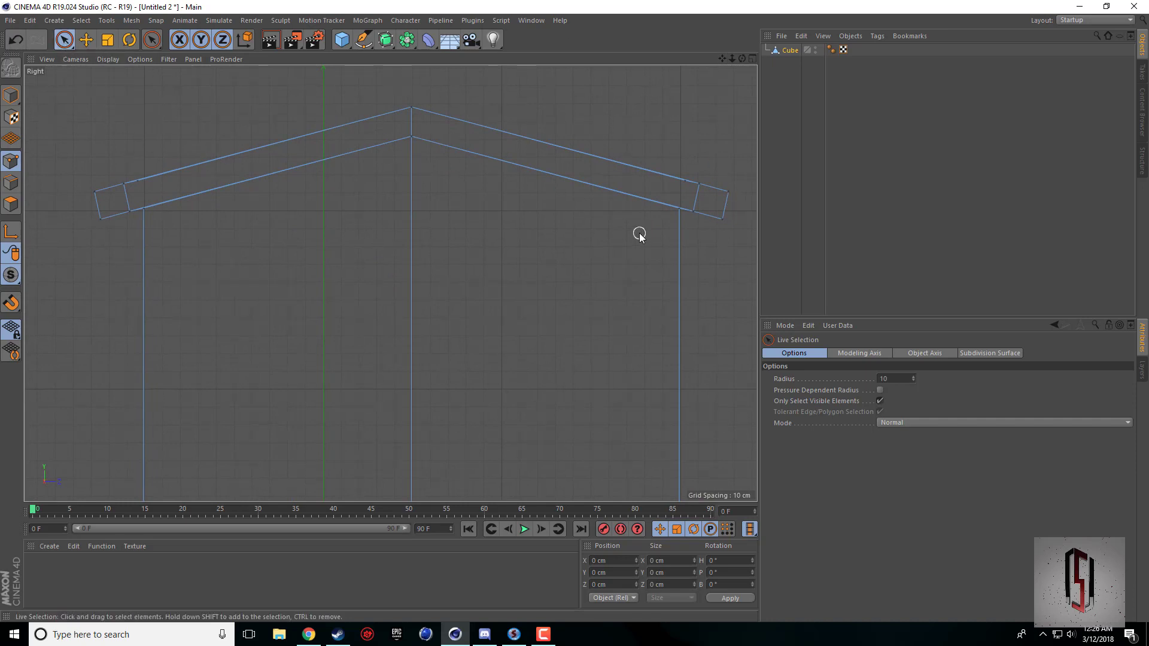
click(880, 403)
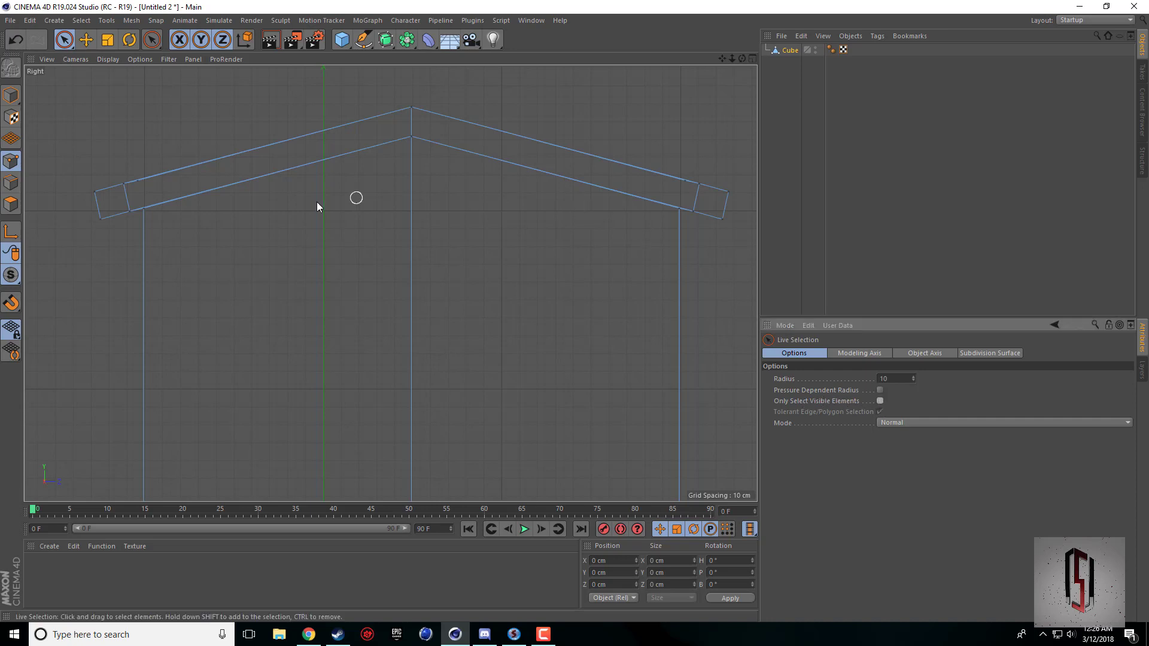
Select the lower outer corner points of both eaves, including the hidden ones behind them.
click(100, 220)
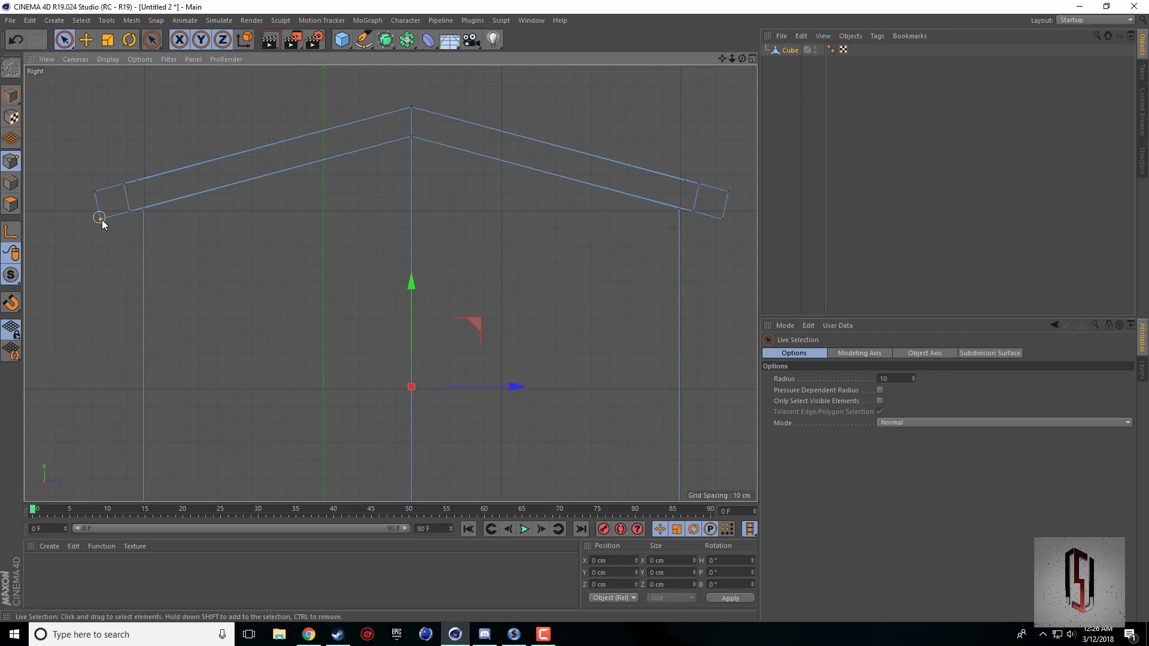
click(103, 223)
middle_click(106, 227)
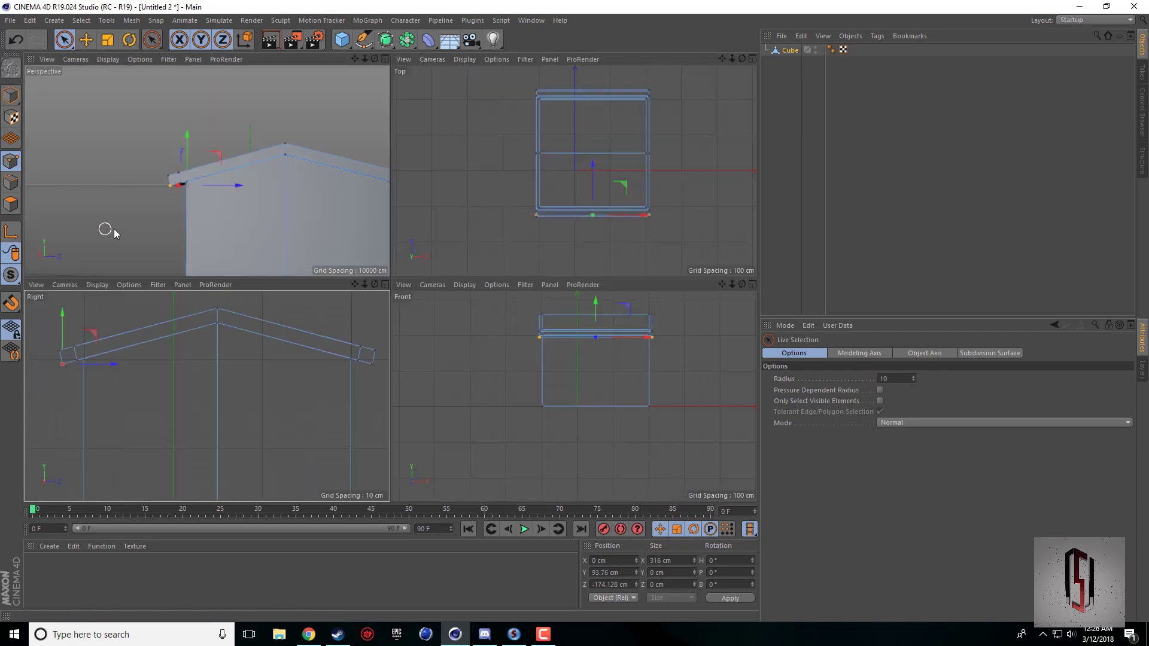
drag(376, 59, 207, 171)
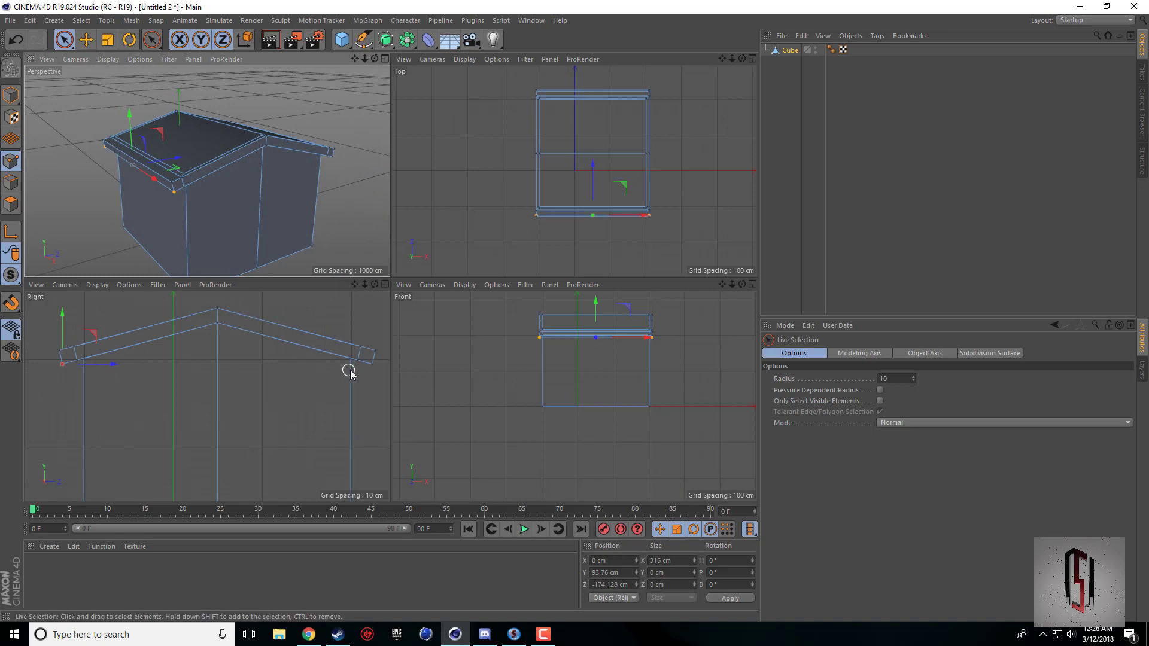
shift+click(373, 365)
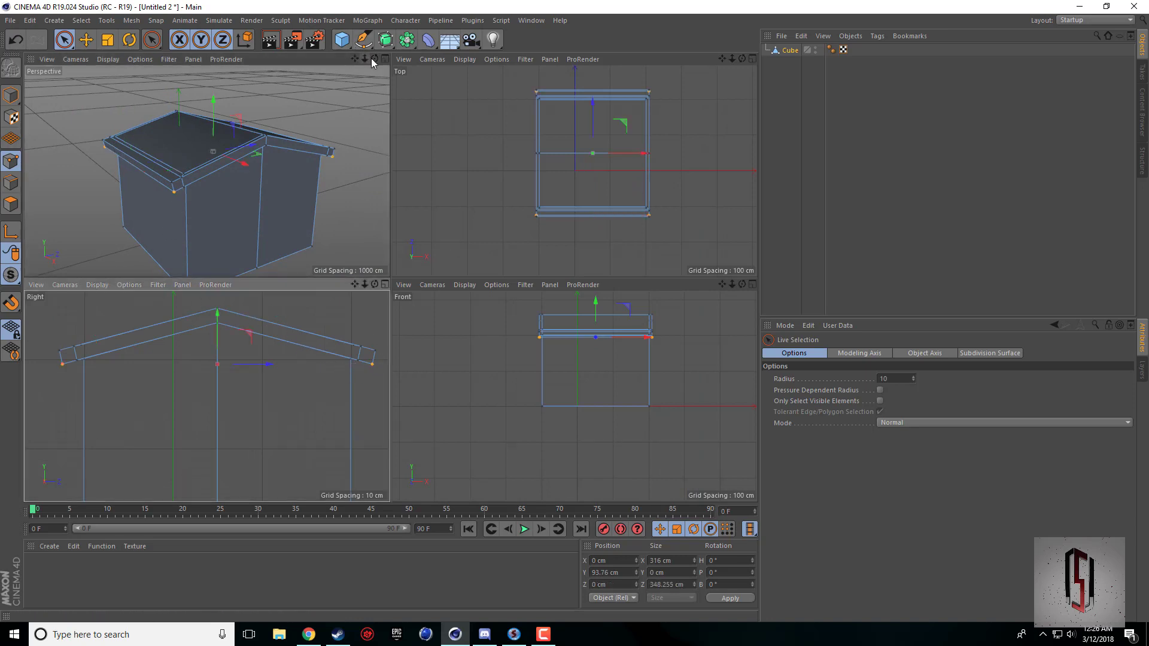
drag(374, 59, 207, 171)
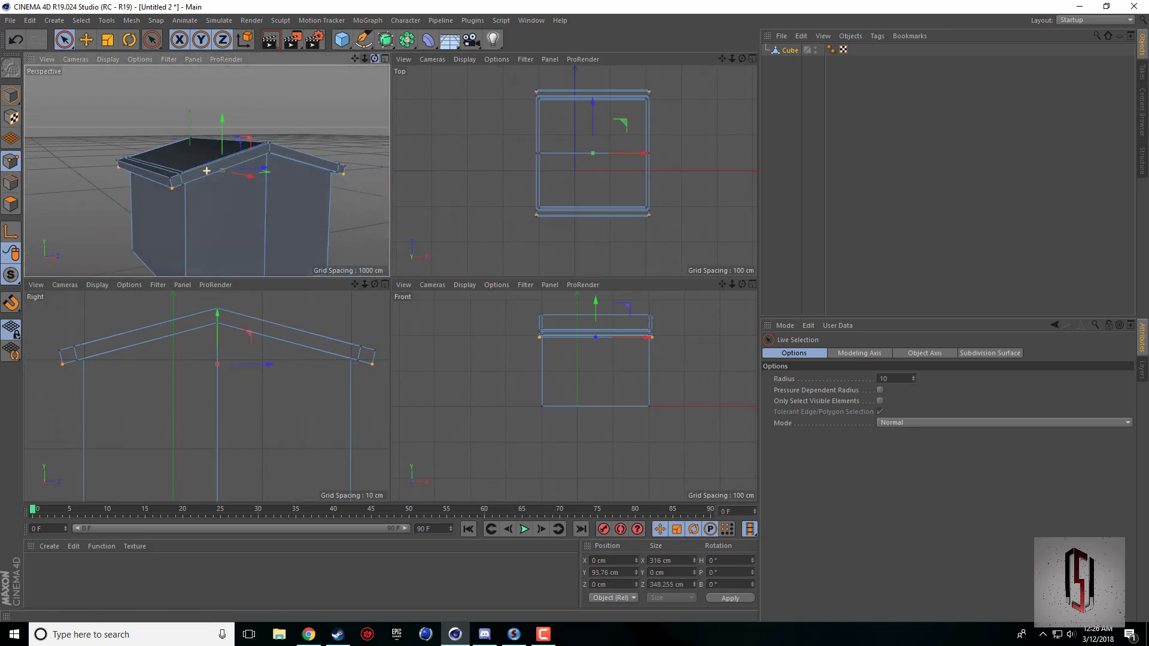
middle_click(180, 349)
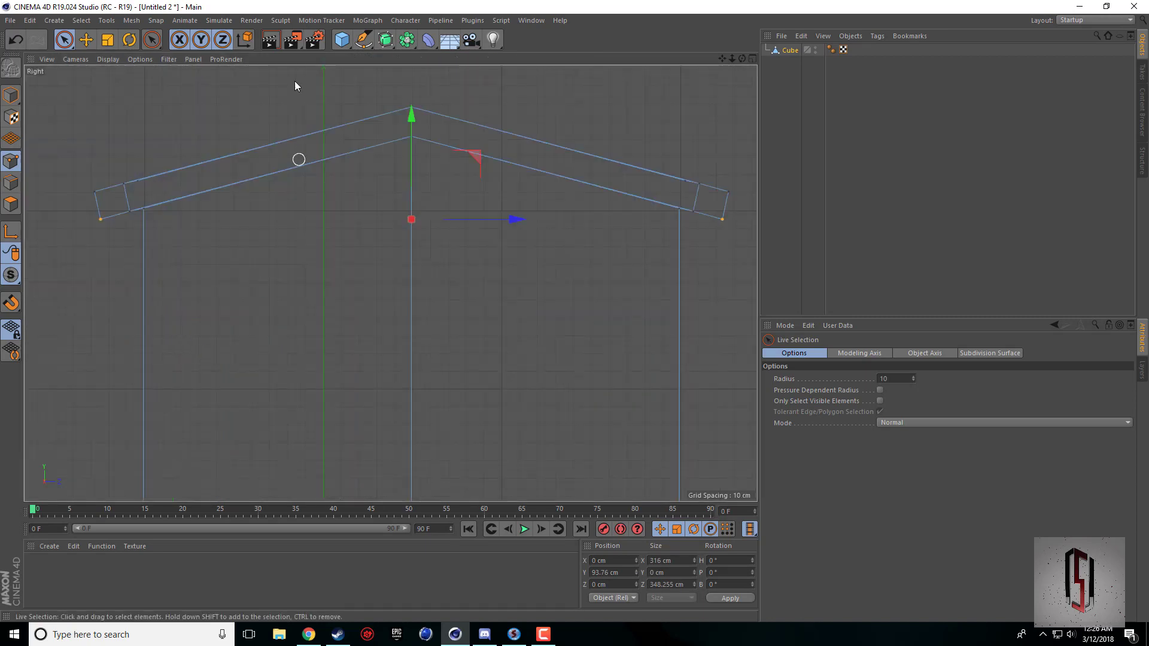
Scale the selected lower eave points apart along Z to a size of about 356.5 cm.
click(108, 40)
drag(519, 218, 514, 223)
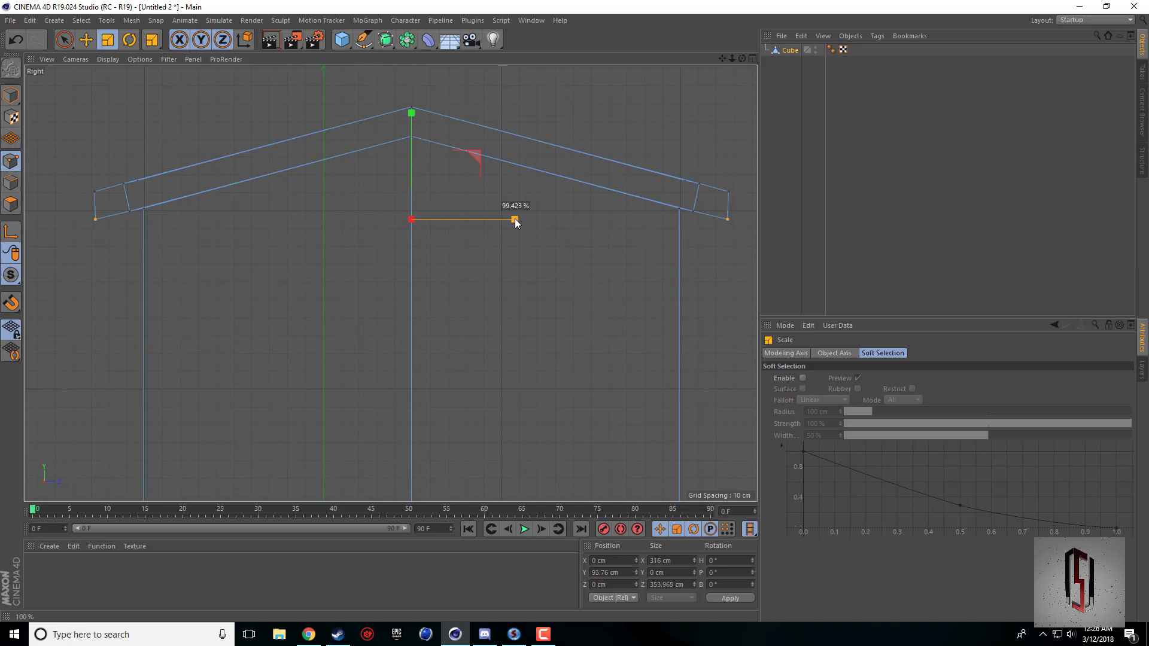
drag(515, 221, 515, 221)
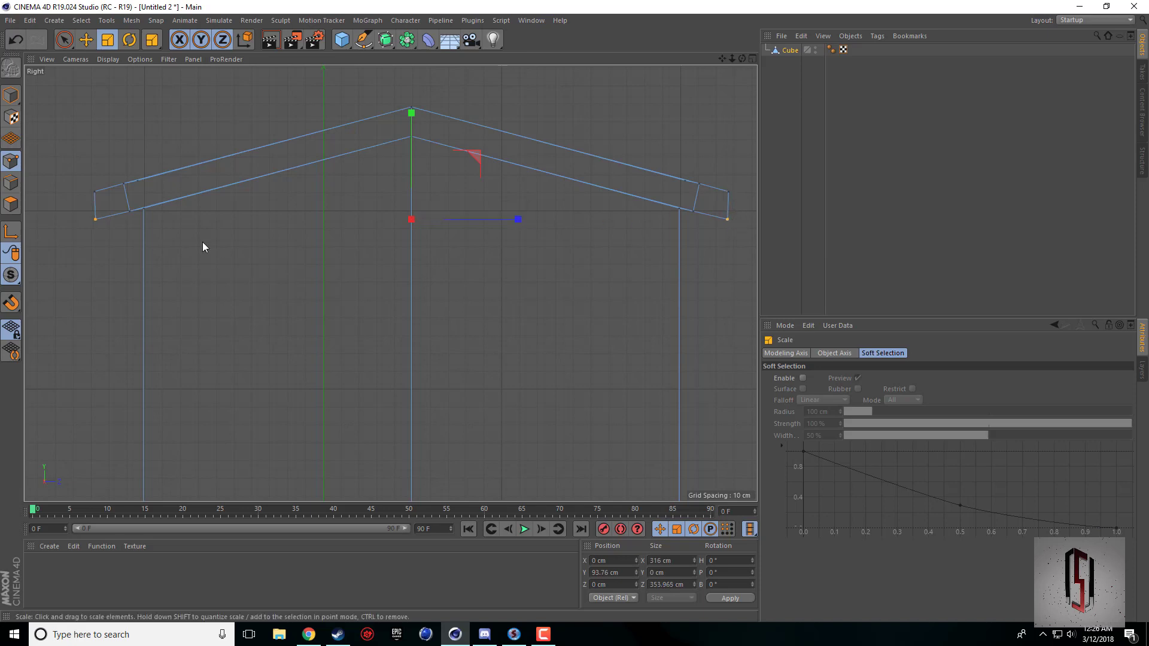
drag(497, 221, 497, 220)
Move the lower outer corner points of the negative-Z eave to about Z -177.6 cm, directly under the upper corner.
scroll(84, 240, up, 10)
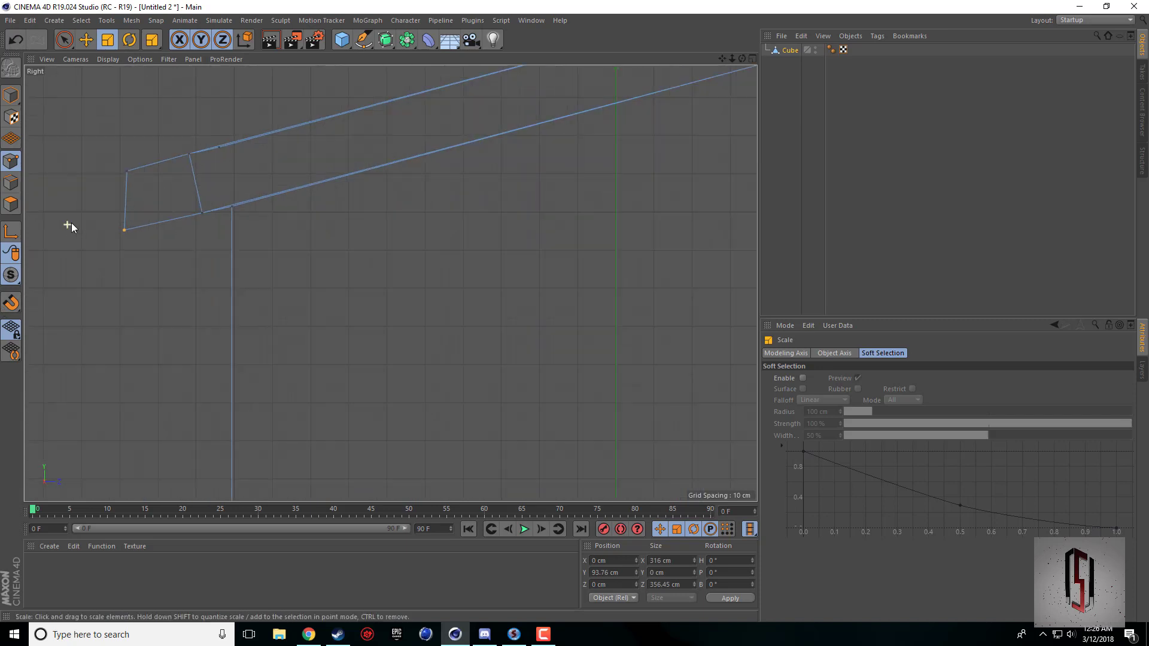
click(66, 43)
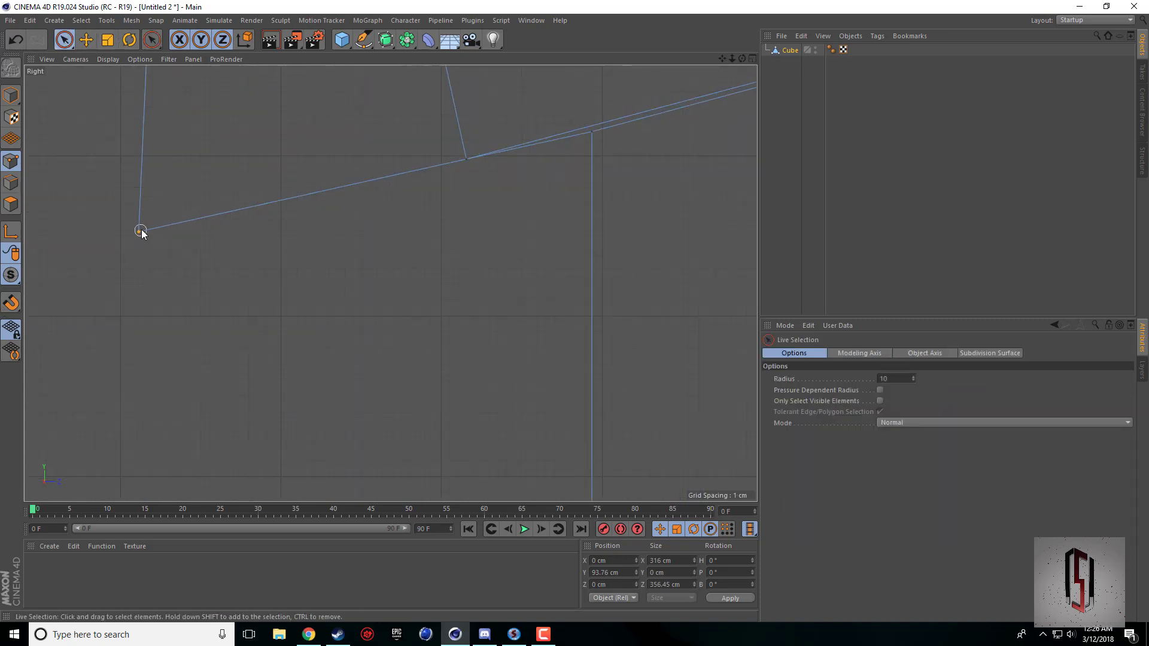
click(138, 232)
drag(723, 59, 742, 103)
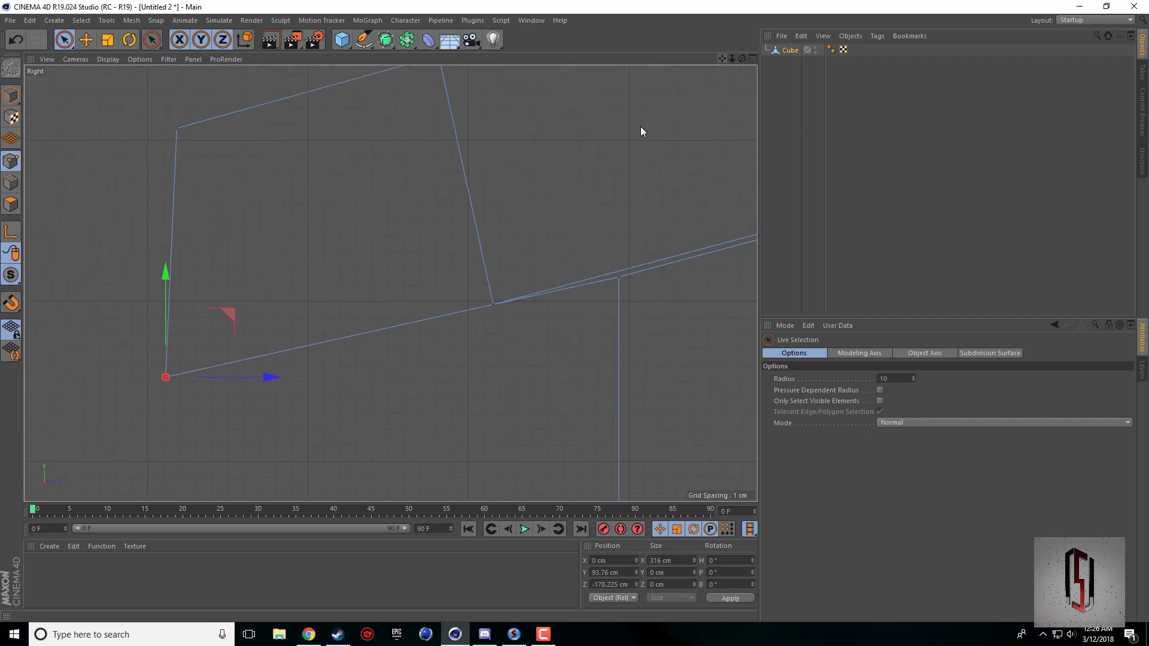
drag(269, 379, 279, 381)
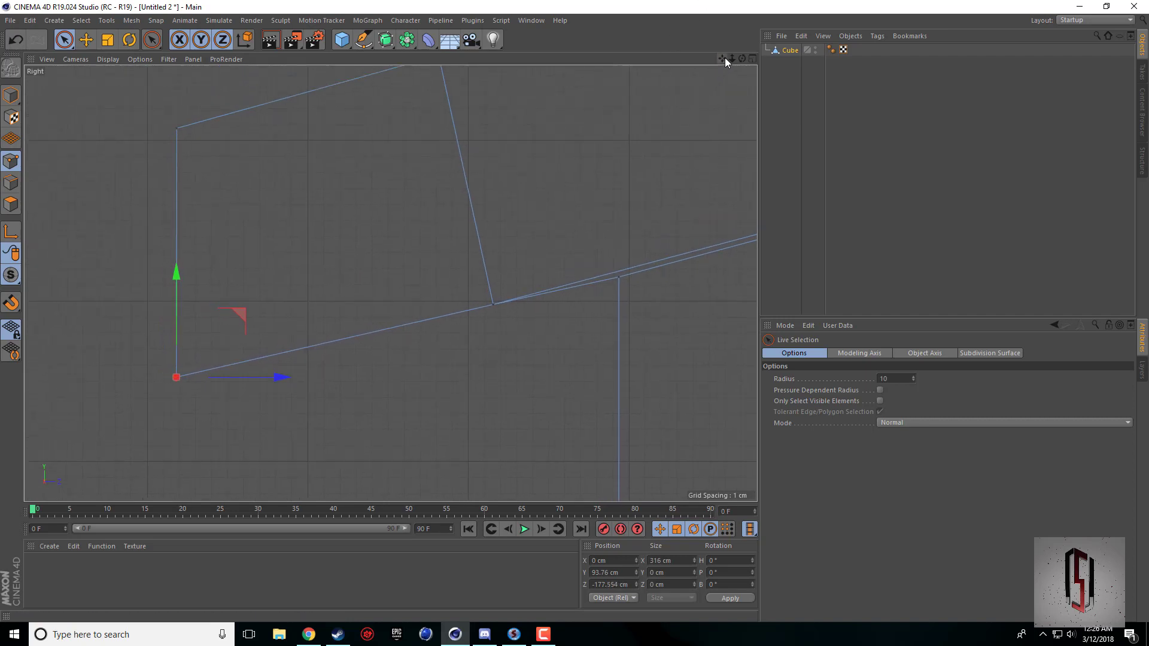
Move the lower outer corner points of the positive-Z eave to about Z 177.5 cm, directly under the upper corner.
drag(723, 59, 391, 283)
scroll(726, 139, down, 8)
scroll(726, 142, down, 8)
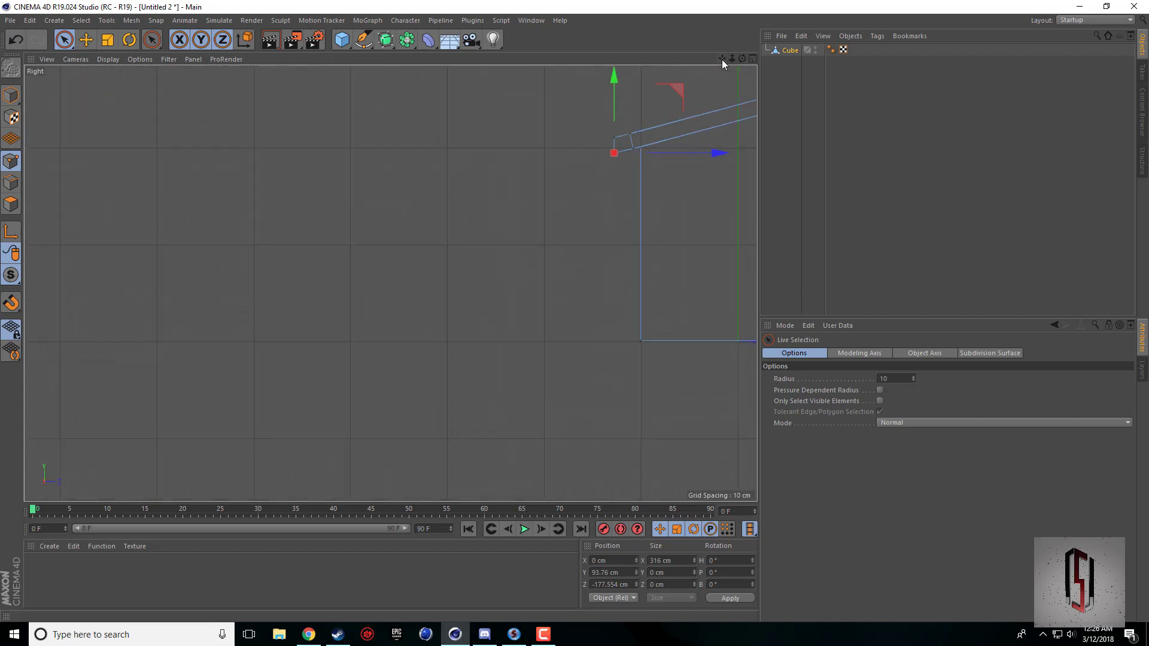
drag(723, 59, 371, 289)
scroll(477, 164, up, 9)
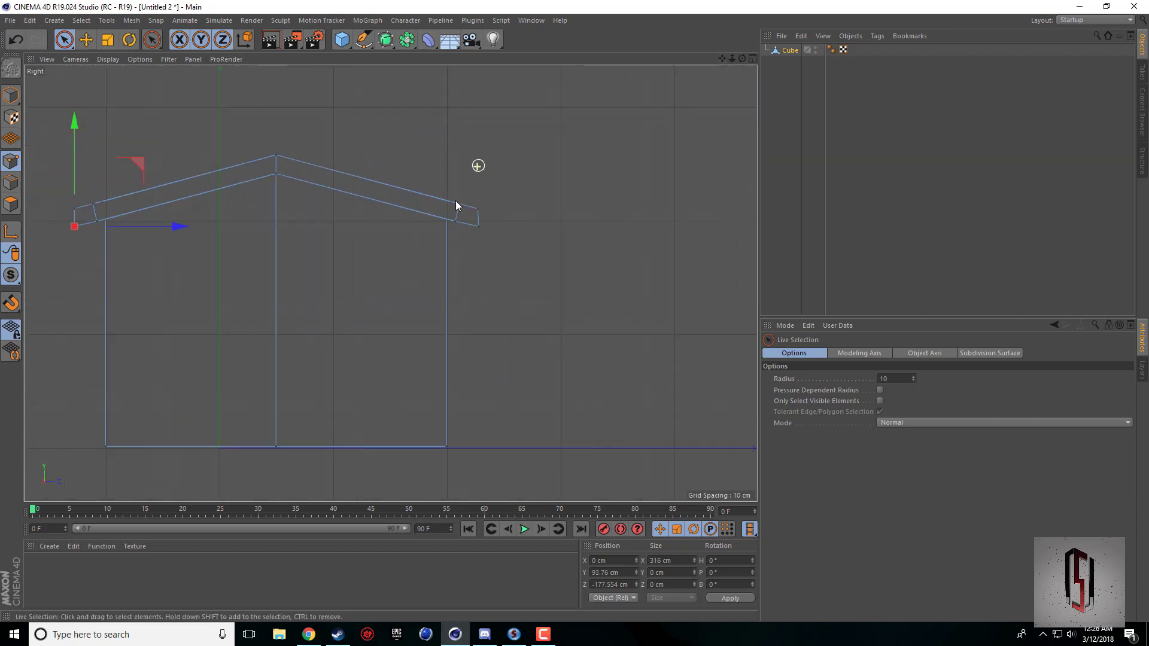
click(463, 346)
scroll(455, 338, up, 6)
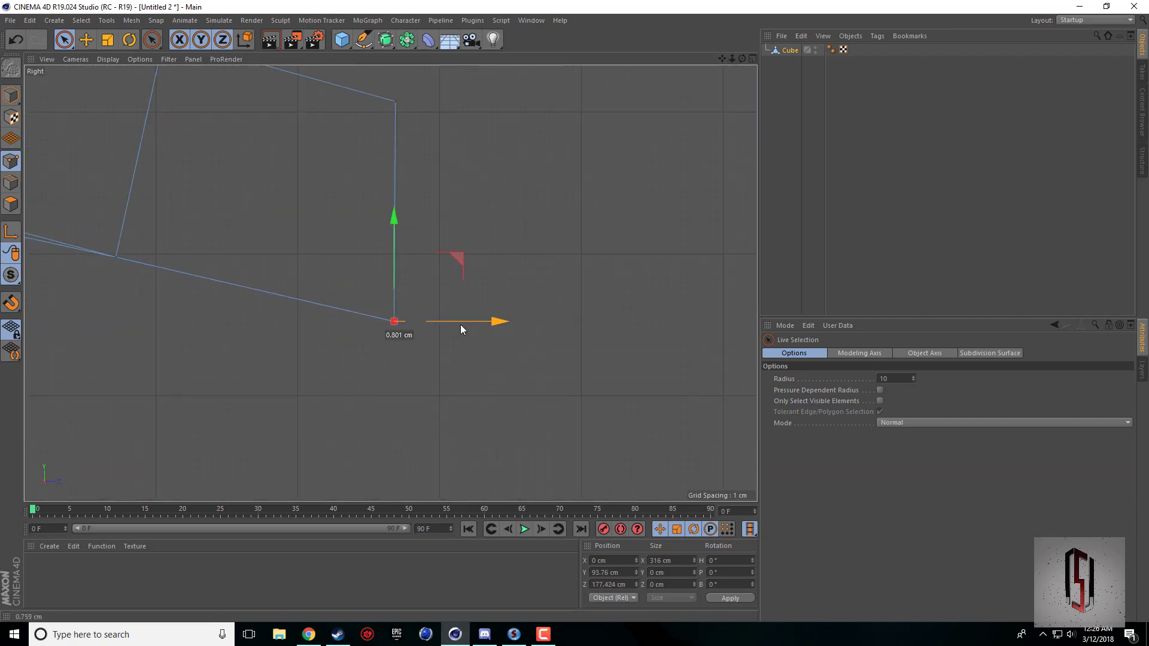
drag(461, 324, 462, 324)
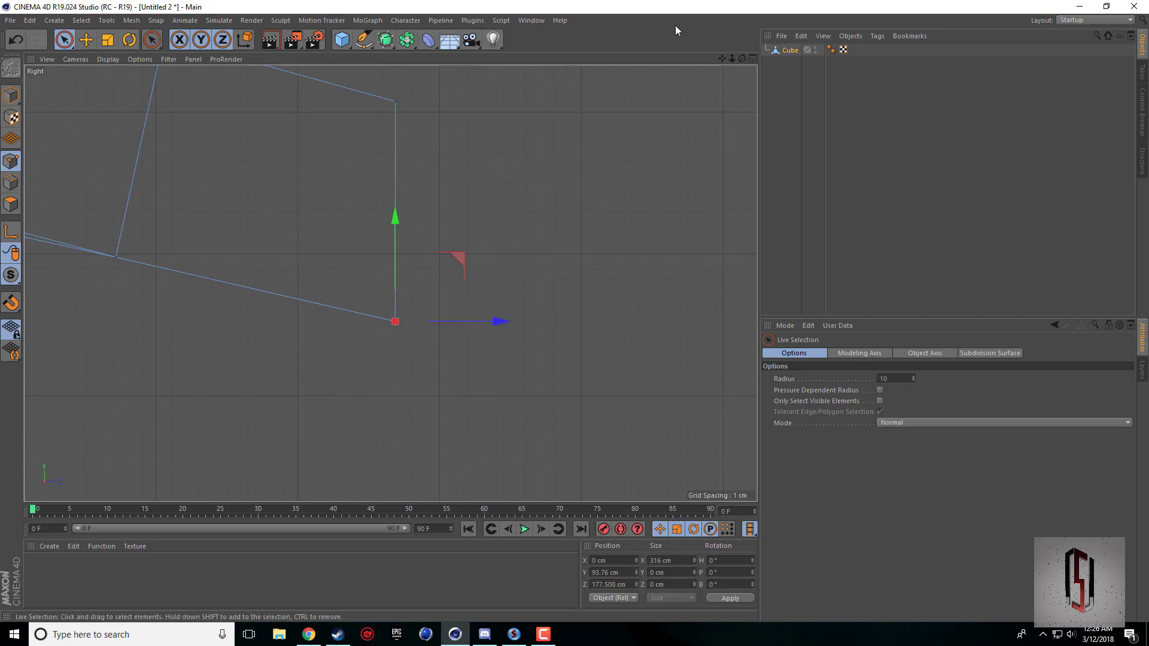
Select the inner upper roof points beside the positive-Z eave and inspect where they lie in the Right and Perspective views.
drag(723, 58, 390, 282)
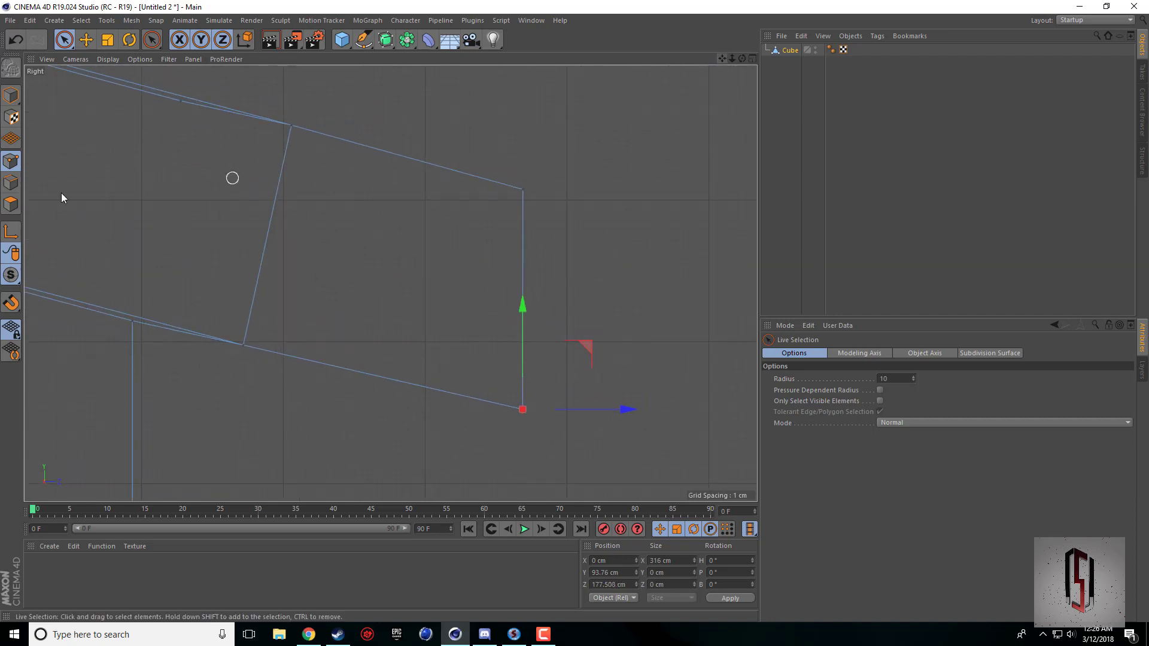
scroll(146, 159, down, 1)
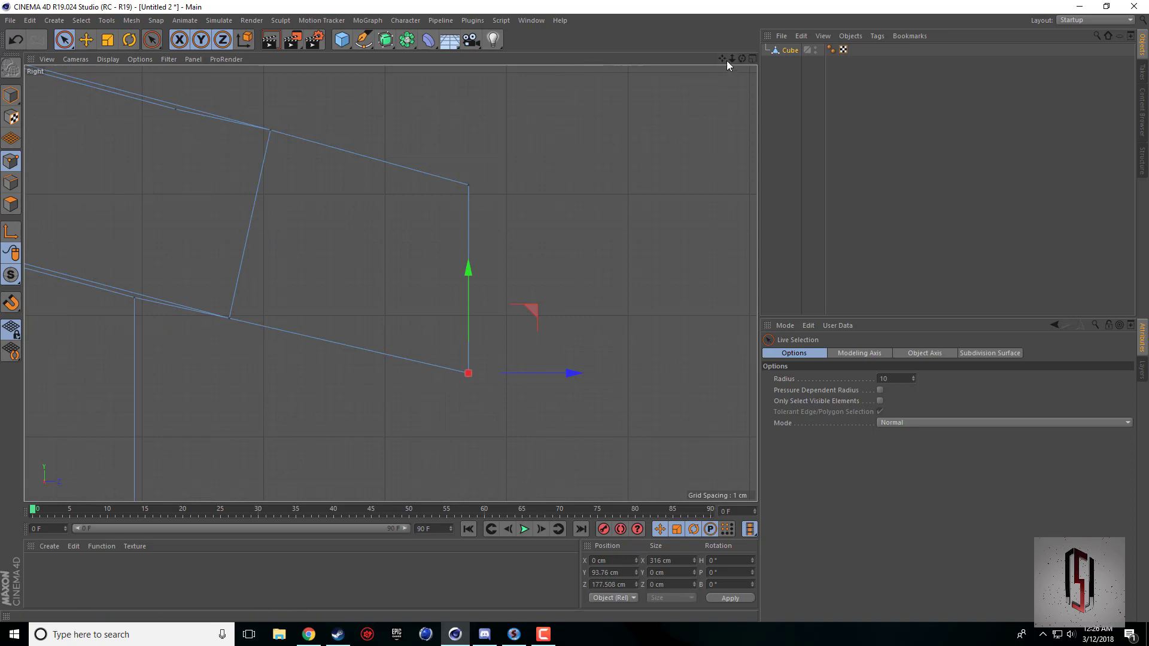
drag(722, 58, 391, 284)
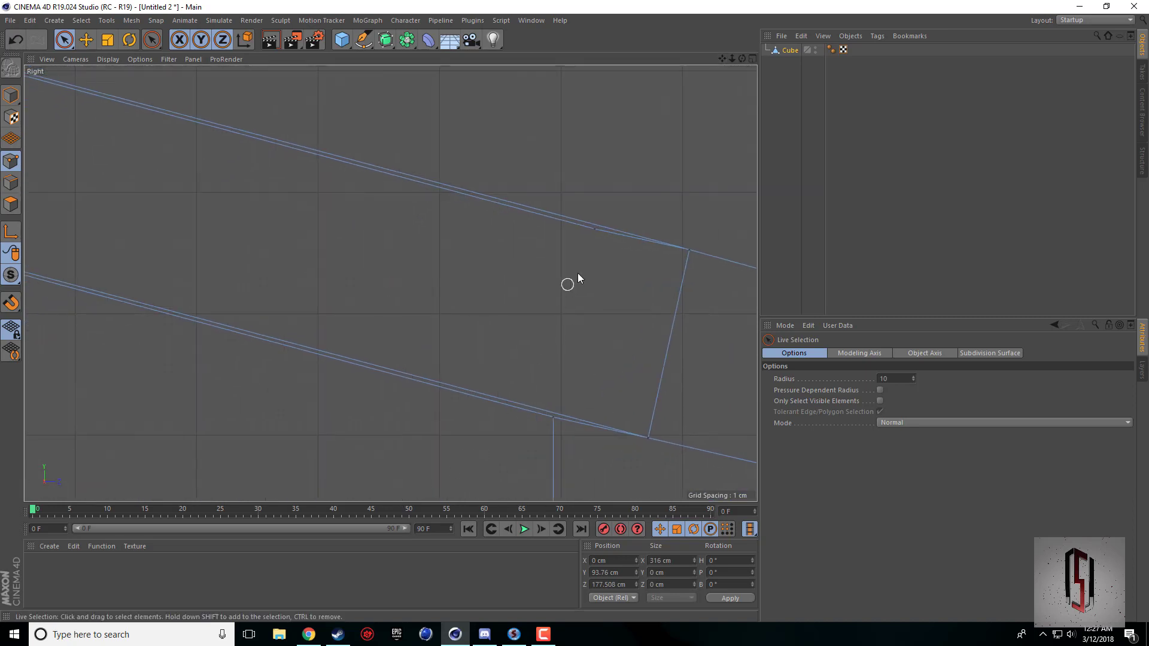
click(597, 240)
middle_click(607, 220)
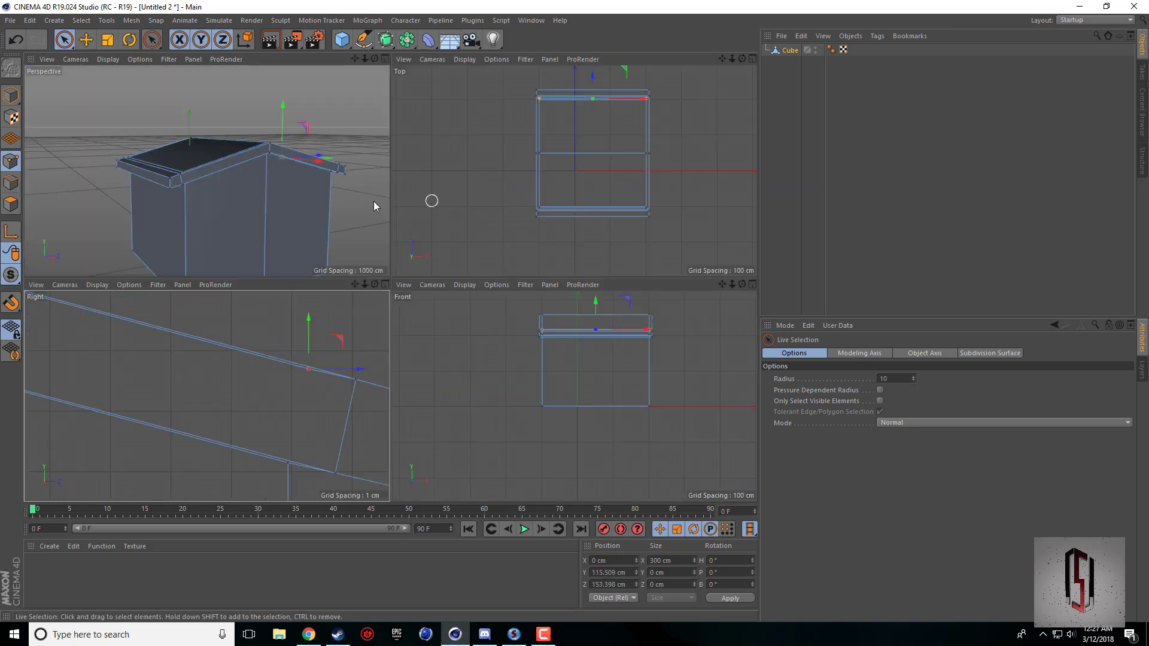
middle_click(374, 201)
drag(743, 58, 390, 283)
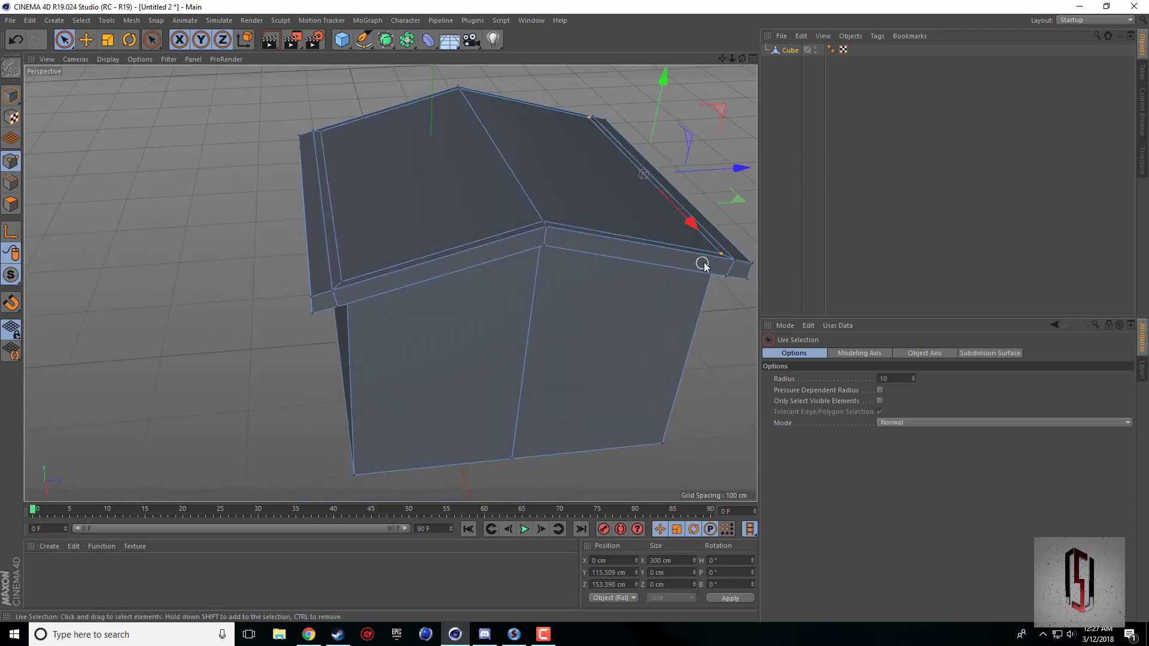
middle_click(511, 318)
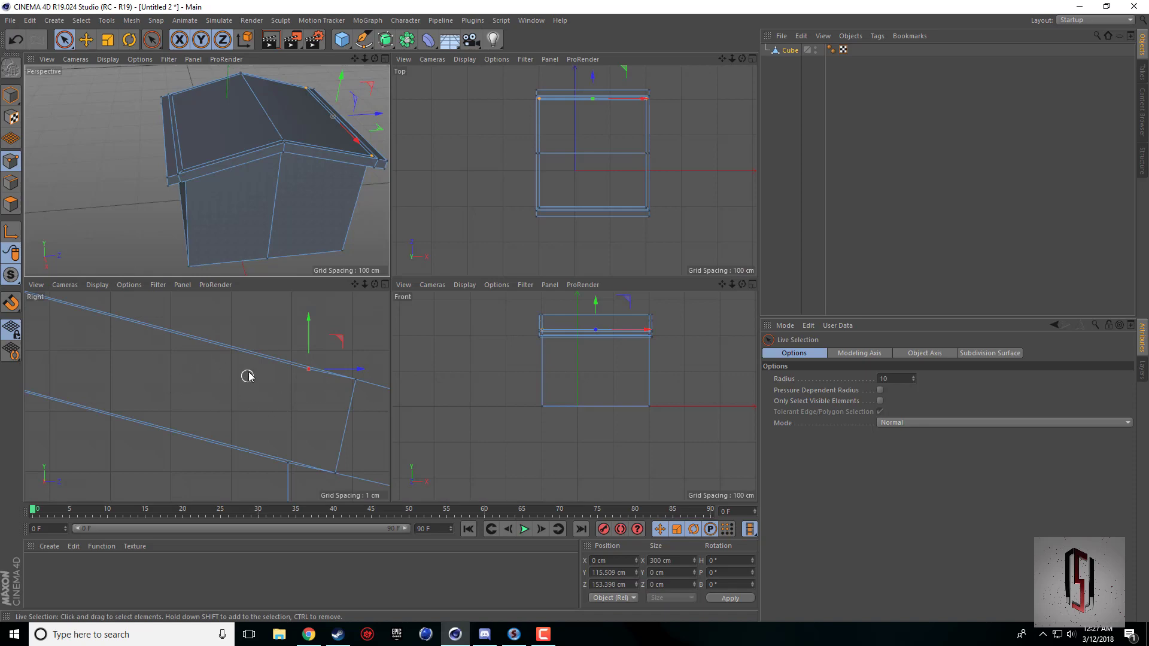
middle_click(280, 189)
Switch to polygon editing with the Move tool and select the underside faces of both roof eaves.
drag(741, 59, 390, 284)
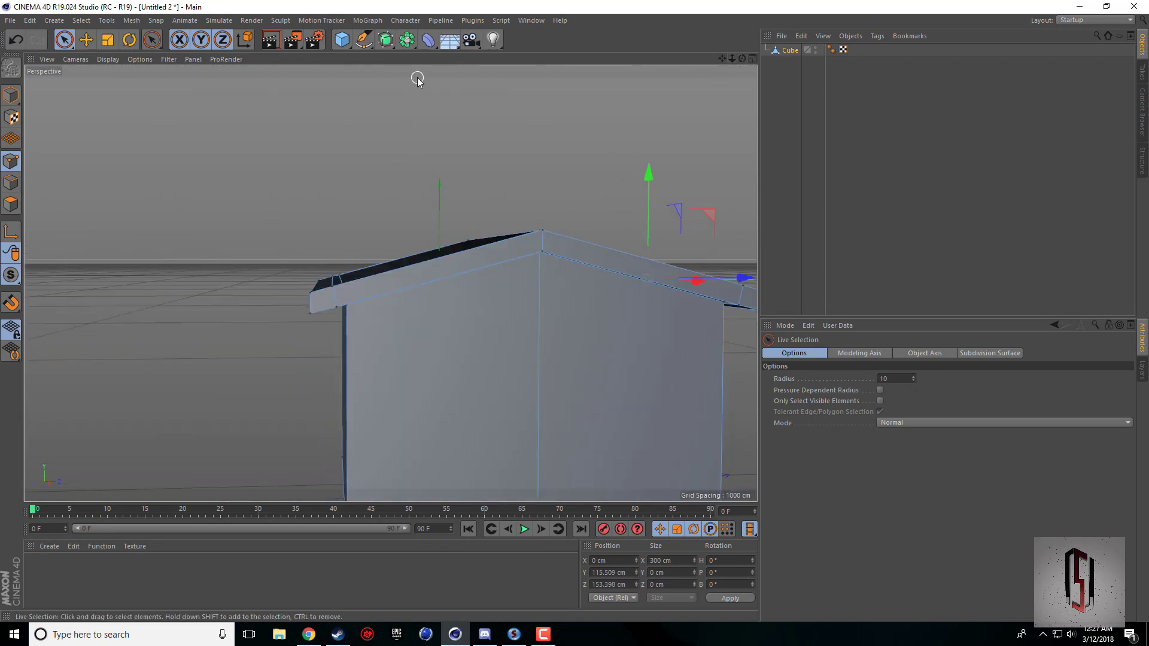
click(11, 204)
click(88, 42)
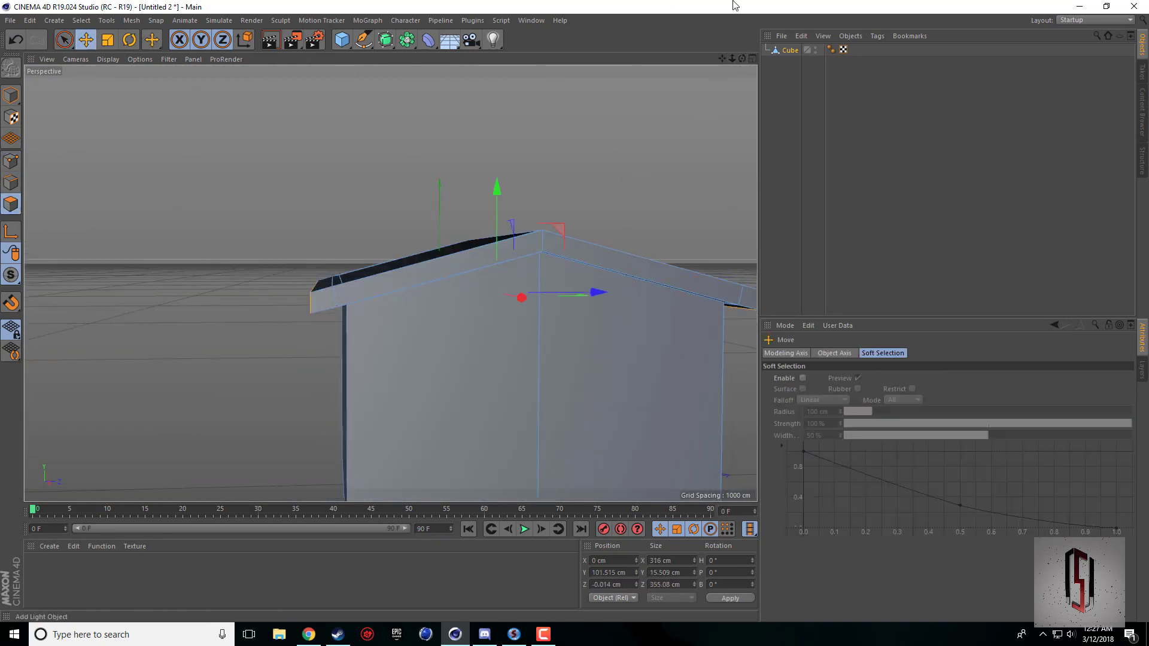
drag(741, 58, 718, 59)
click(324, 344)
shift+click(620, 315)
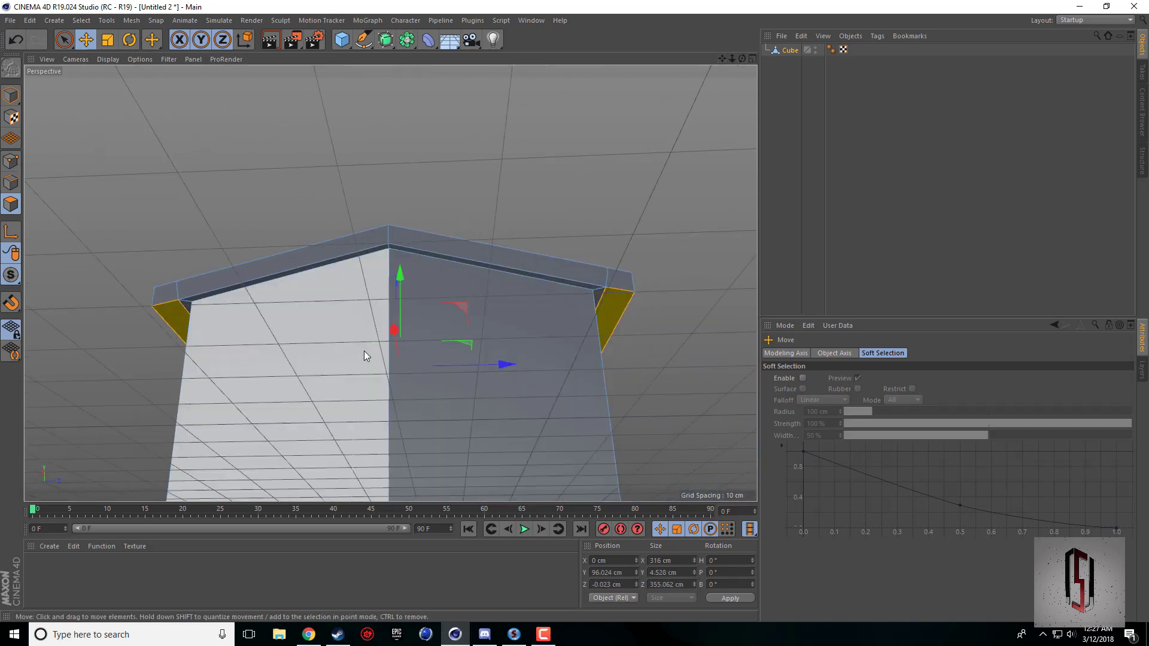
Extrude the selected underside faces of both eaves downward with an offset of 31 cm.
middle_click(208, 264)
middle_click(303, 428)
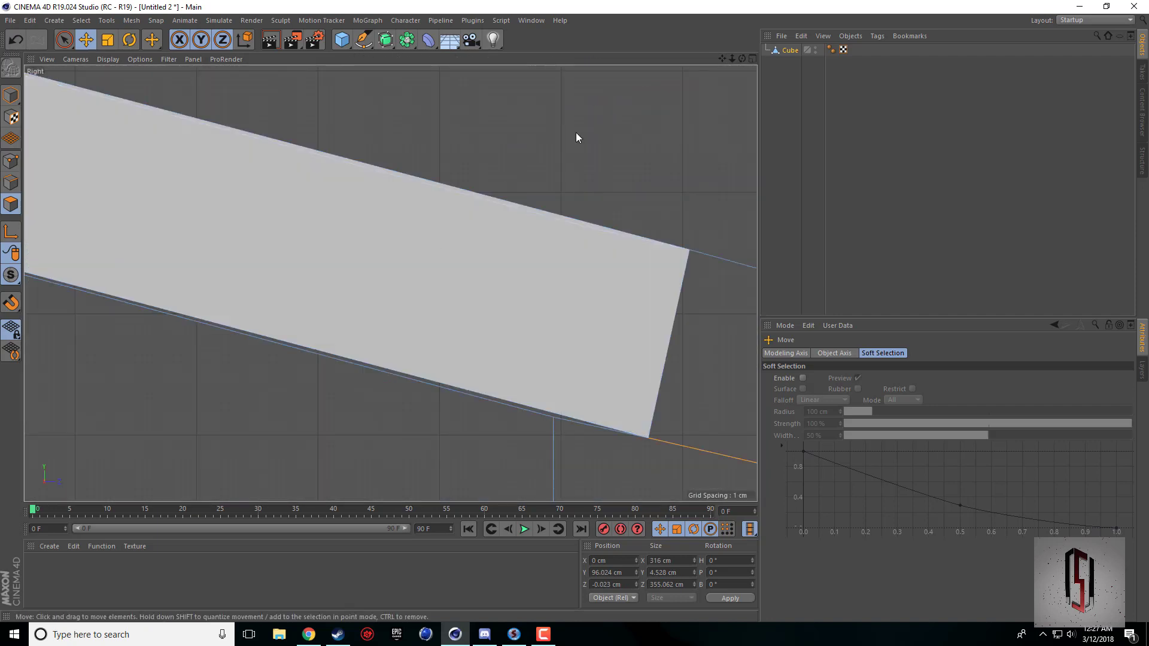
drag(722, 58, 390, 283)
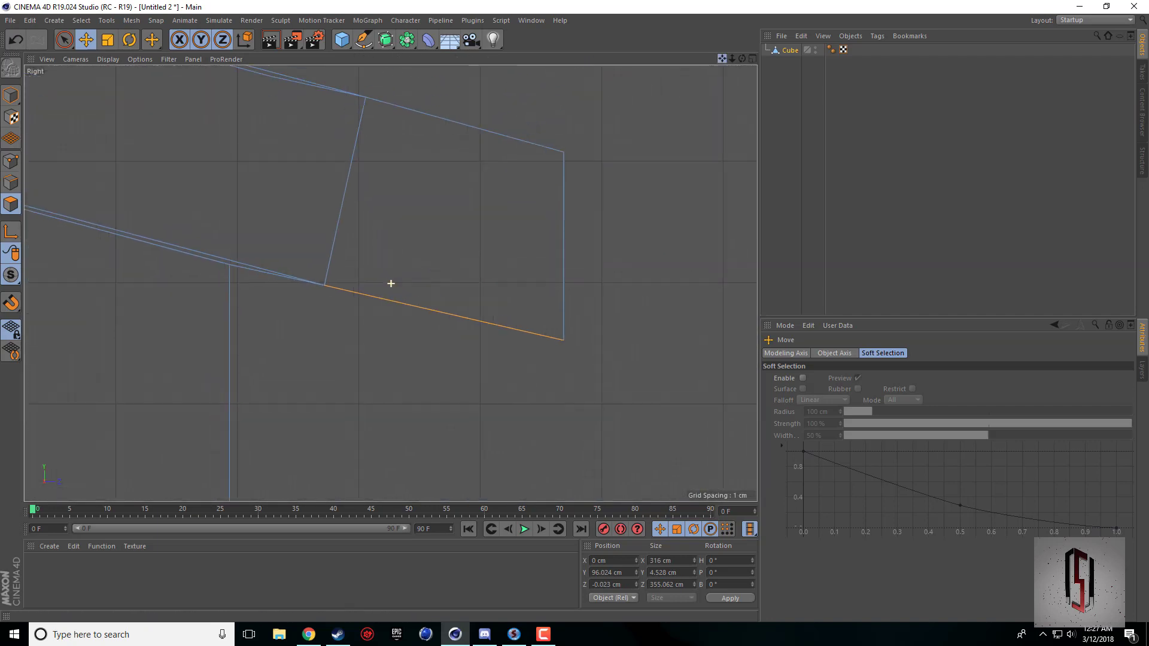
scroll(537, 284, down, 3)
scroll(537, 283, down, 6)
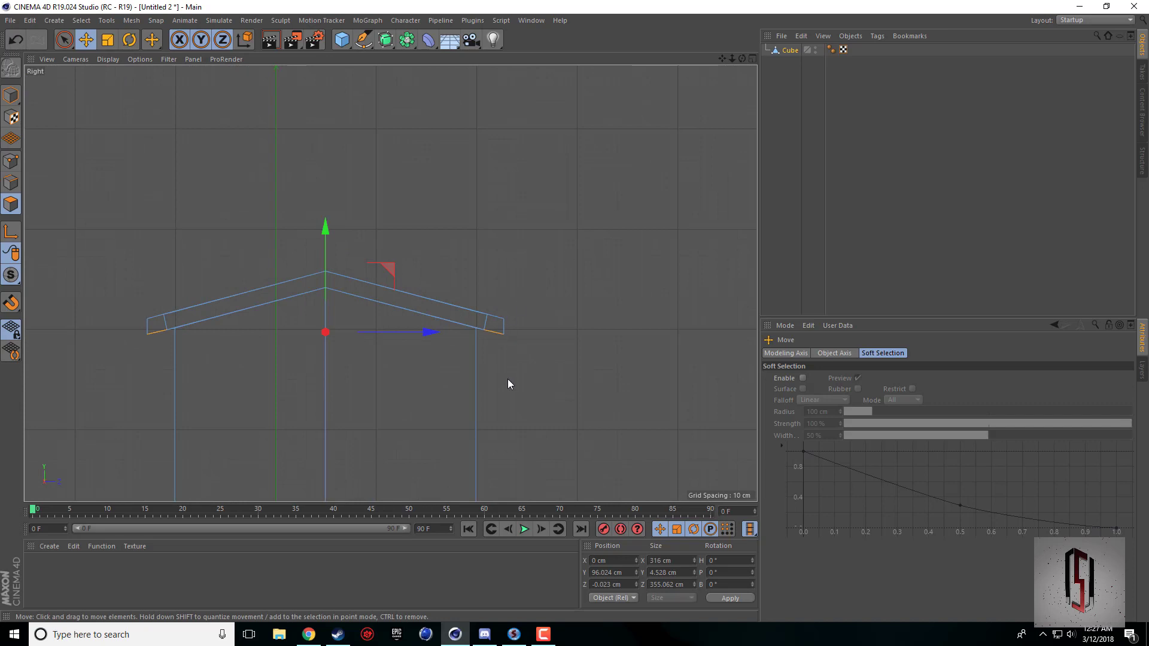
right_click(508, 379)
click(531, 359)
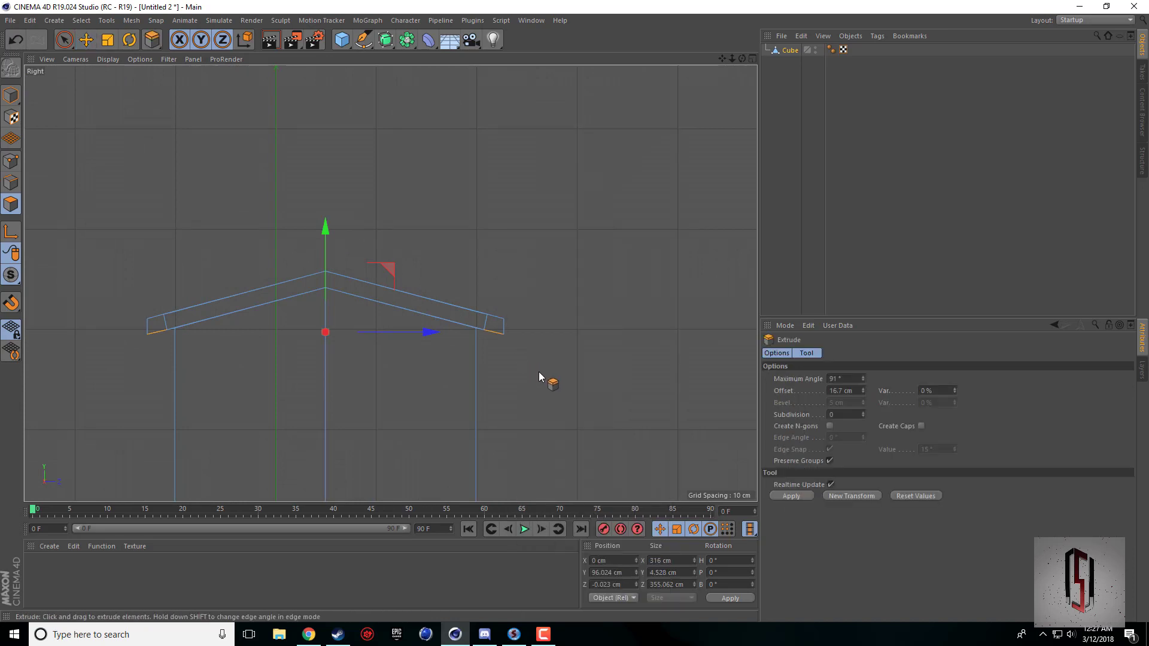
drag(519, 379, 698, 378)
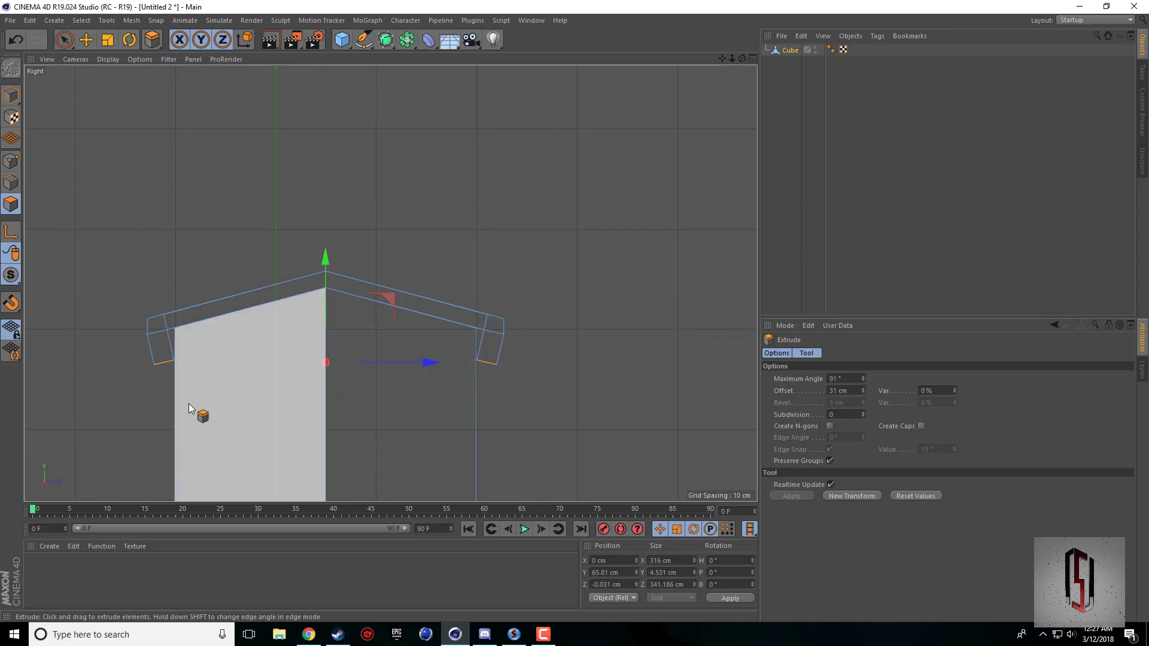
Select only the bottom face of the negative-Z eave extrusion and rotate it in the Right view until it is level.
middle_click(88, 144)
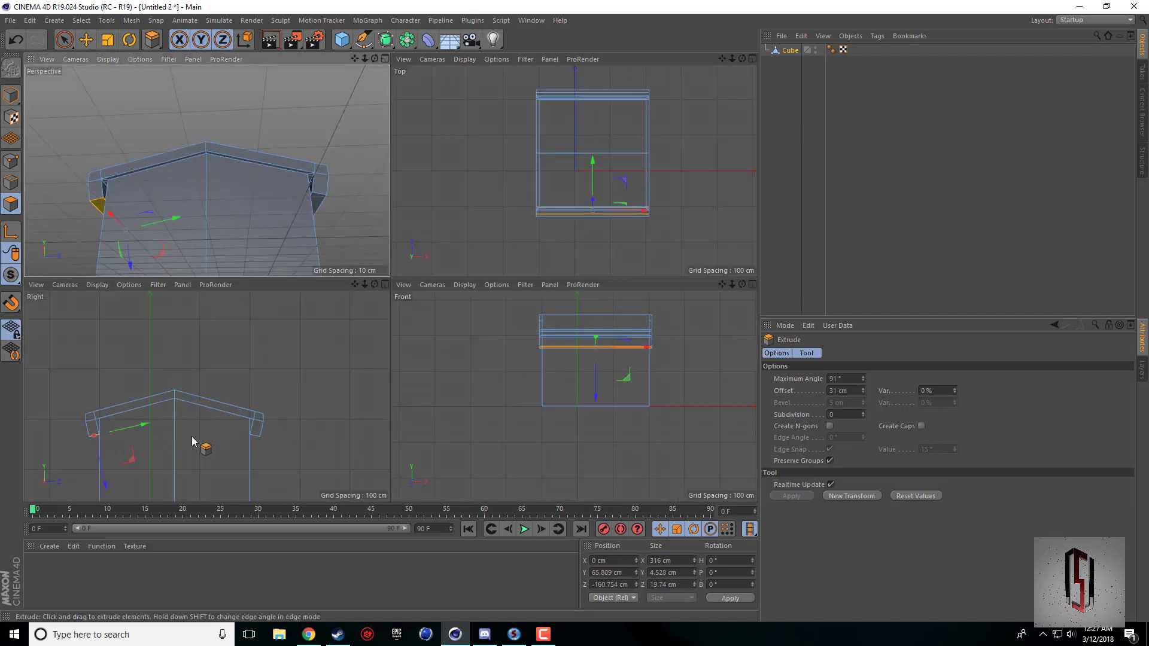
middle_click(340, 382)
drag(723, 59, 947, 33)
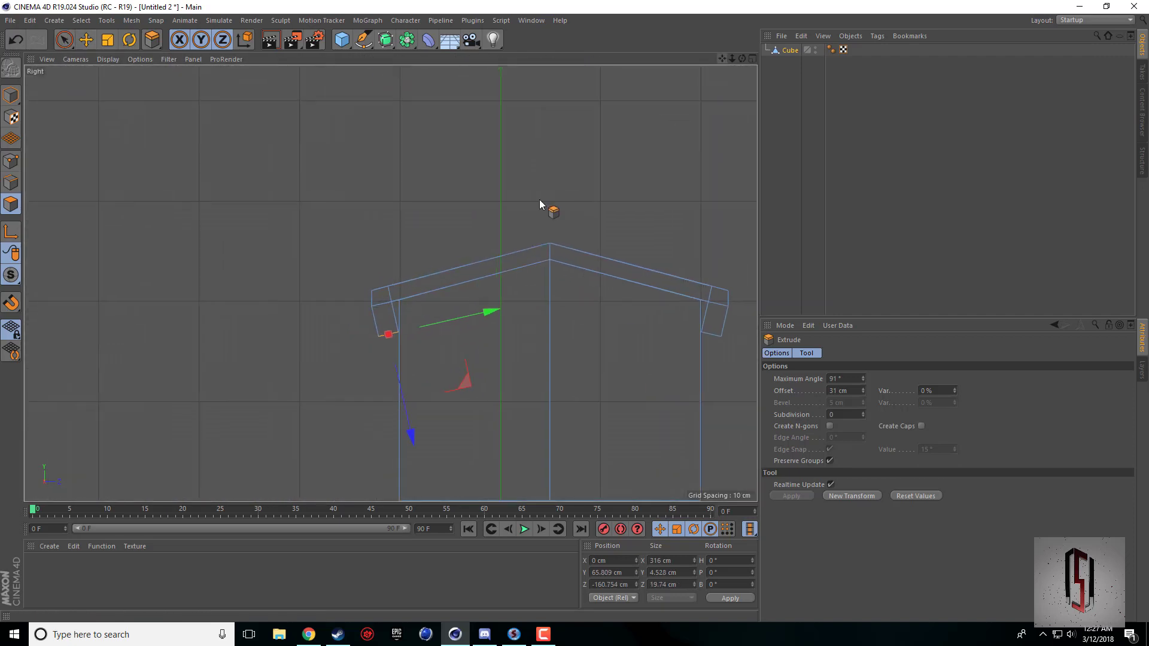
scroll(378, 363, up, 8)
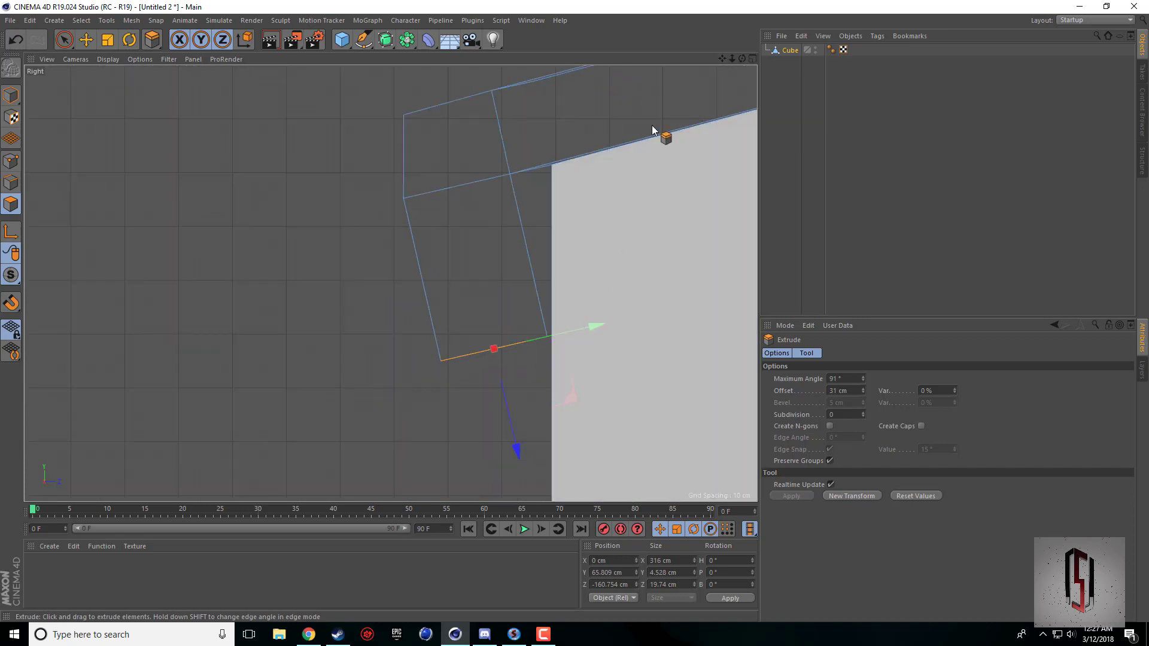
click(129, 40)
click(519, 285)
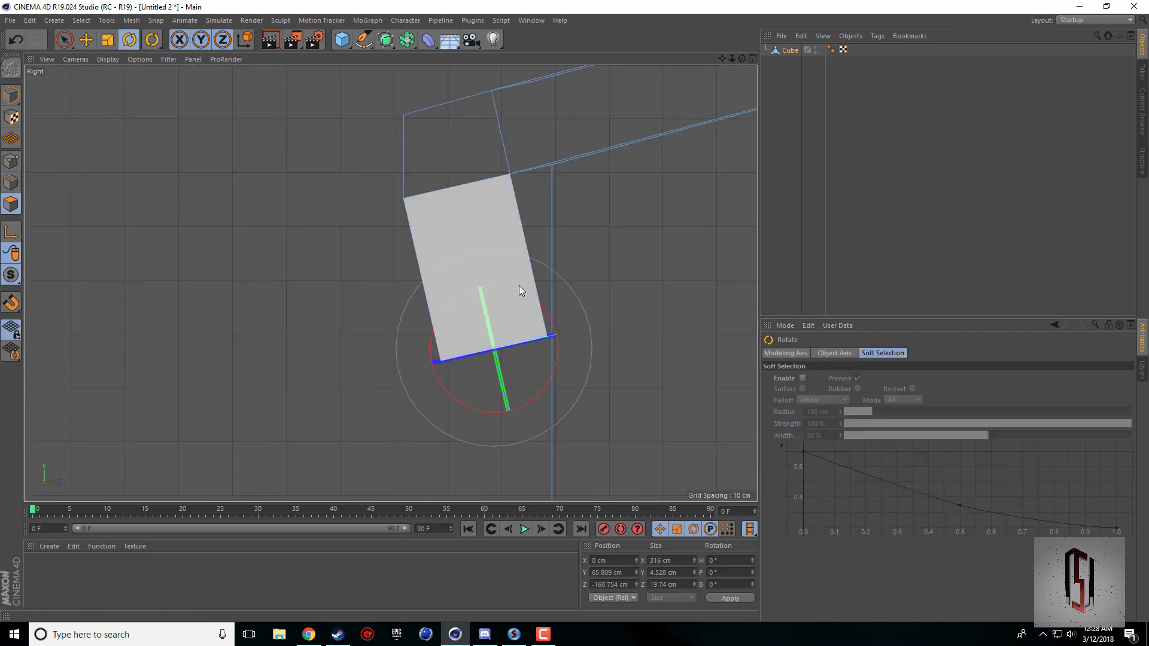
drag(519, 287, 533, 297)
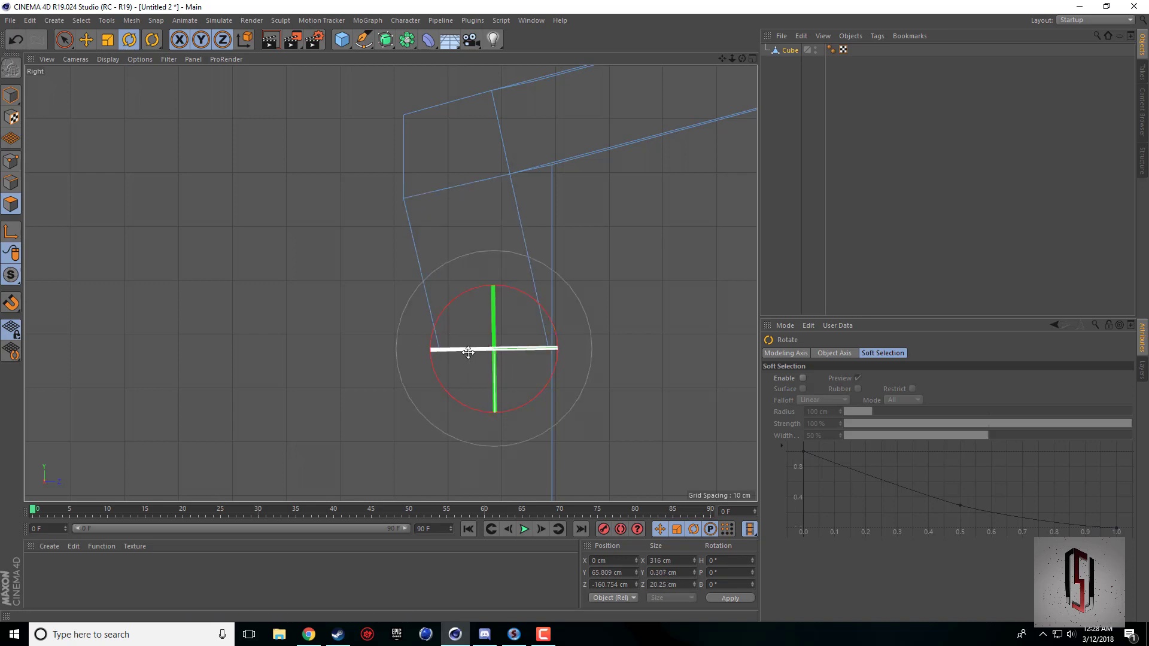
click(86, 39)
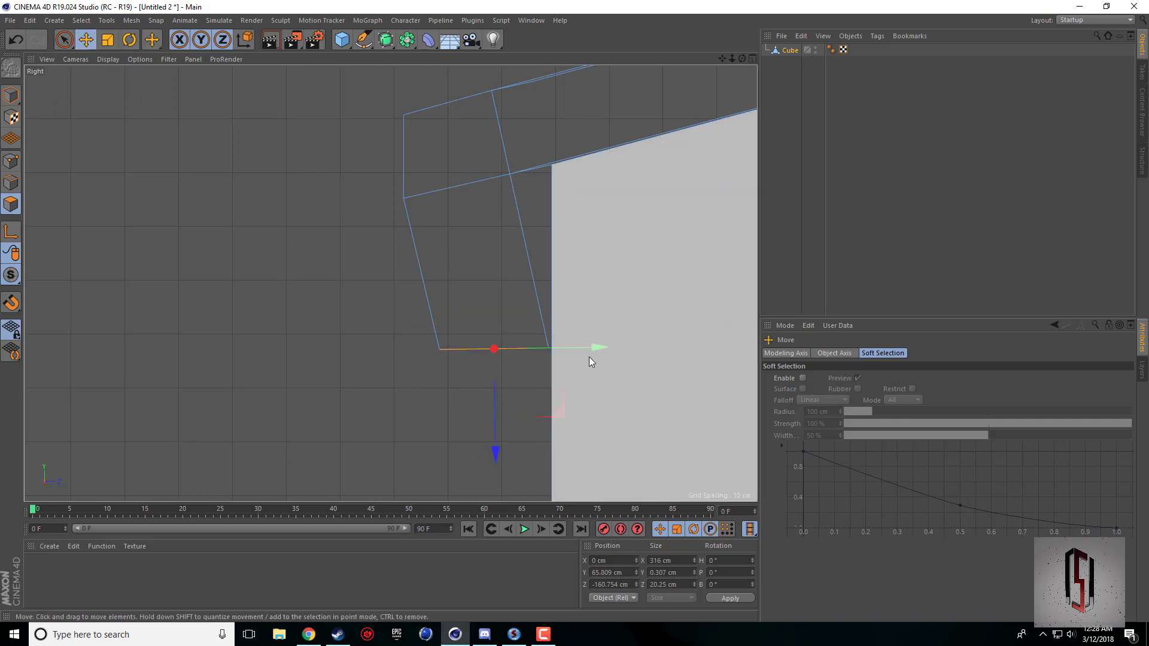
click(130, 42)
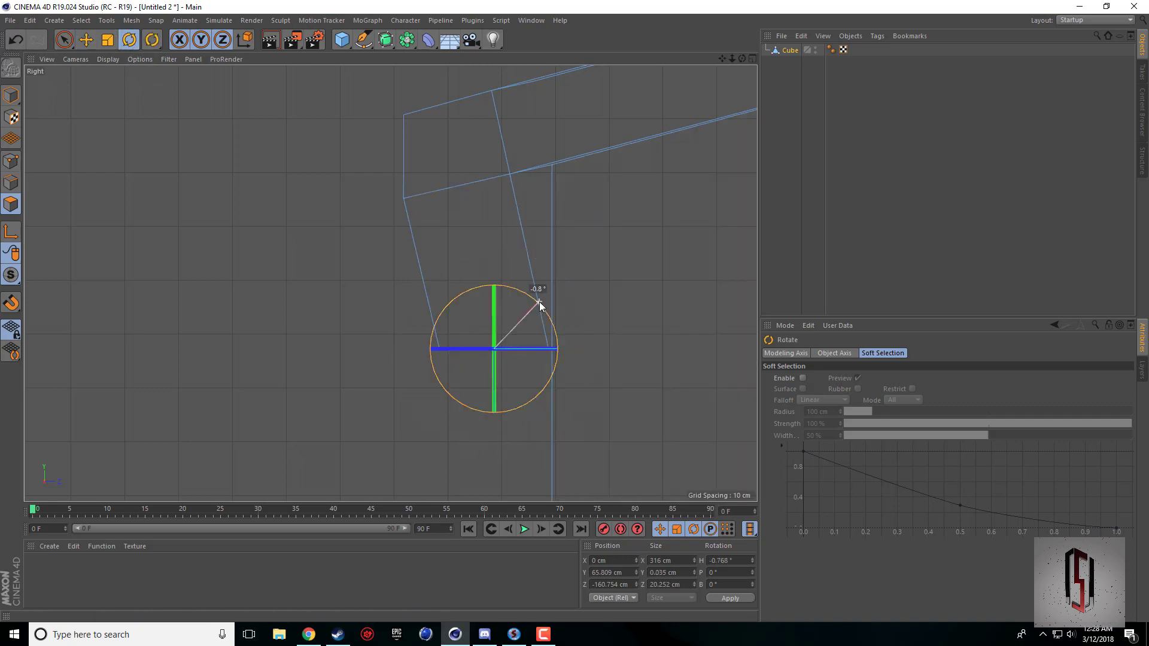
drag(538, 303, 538, 304)
Move the leveled bottom face outward to about Z -167.4 cm, so the extrusion's outer side hangs vertically from the eave.
click(85, 39)
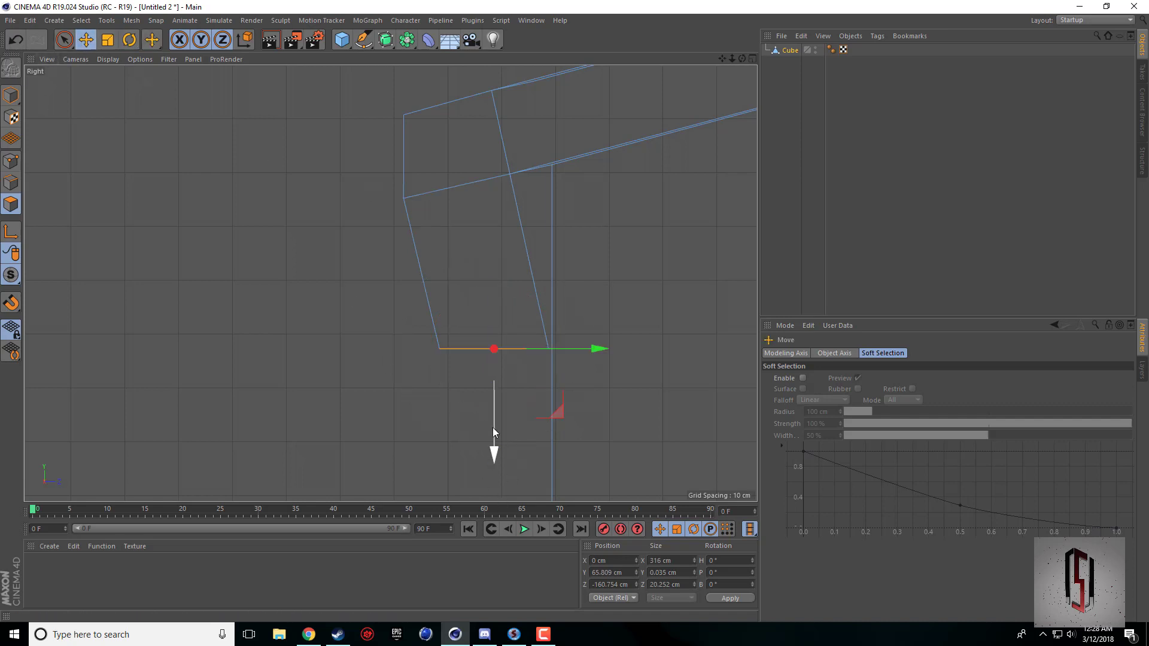
drag(564, 350, 530, 343)
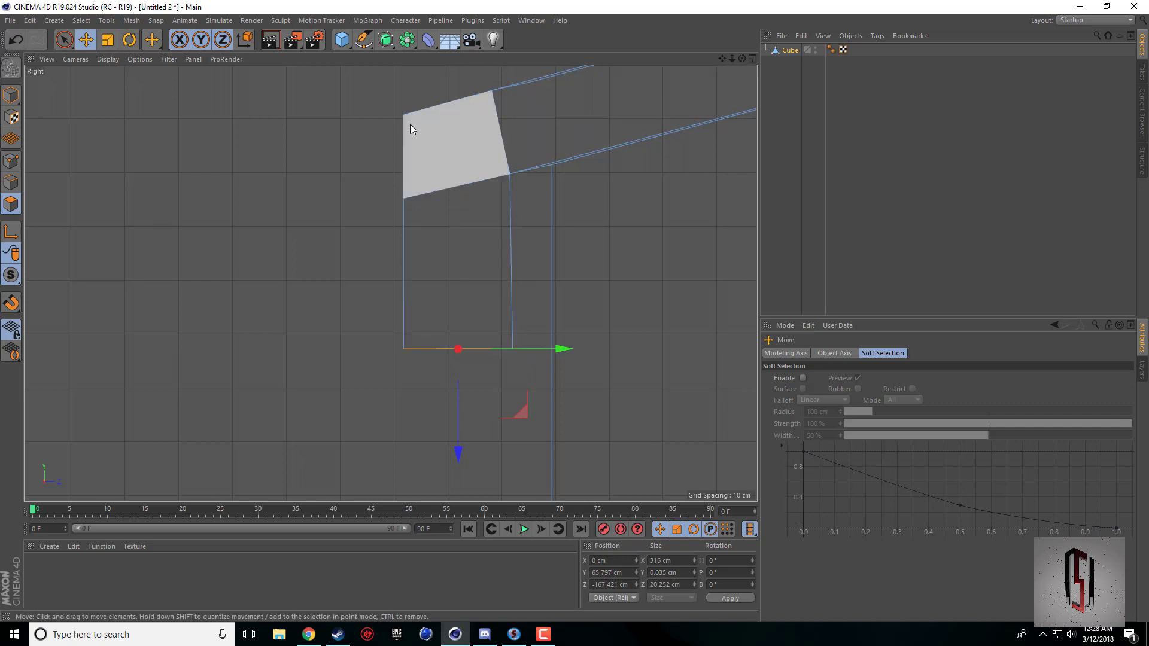
middle_click(392, 285)
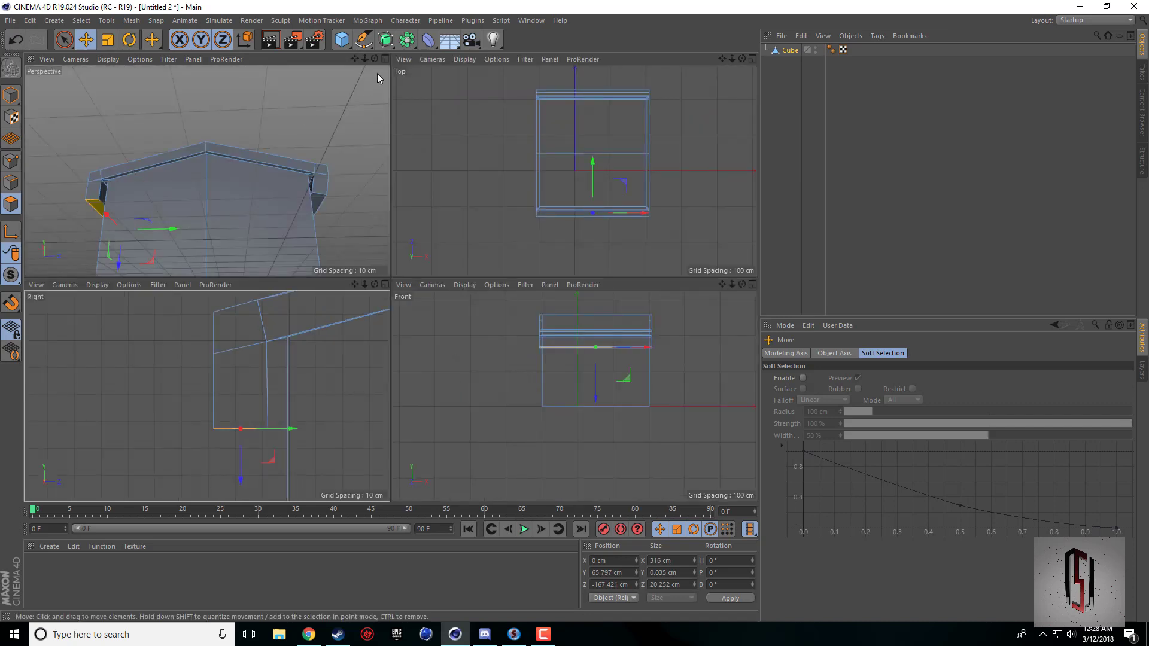
Select the bottom face of the positive-Z eave extrusion.
scroll(332, 88, down, 4)
middle_click(334, 88)
drag(742, 60, 711, 16)
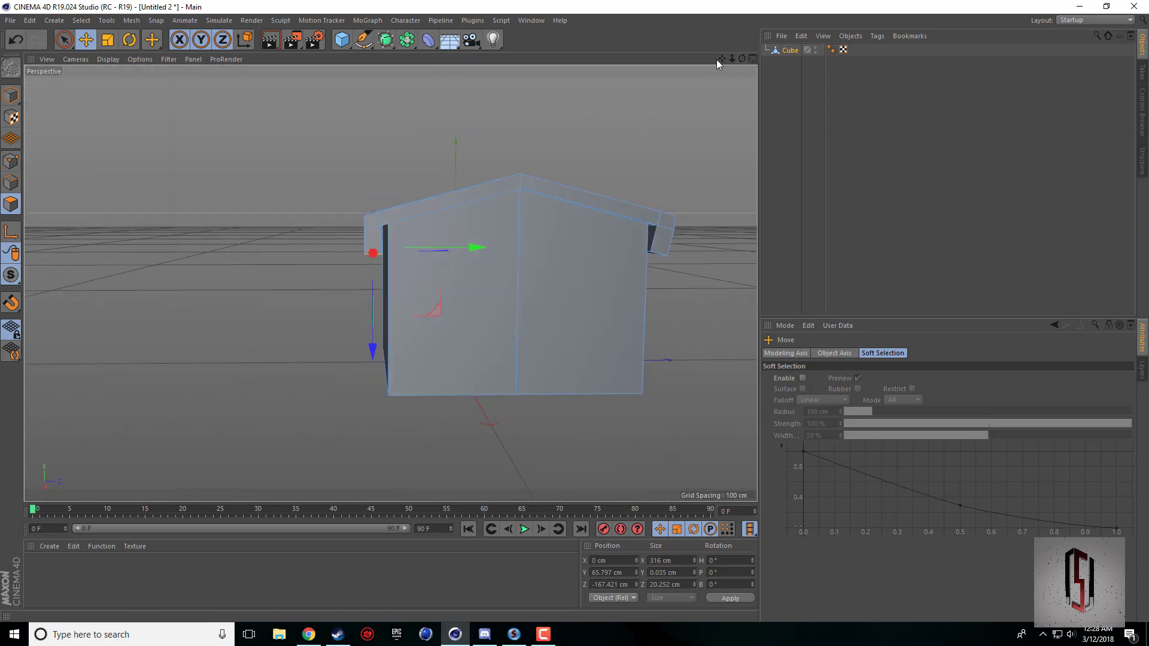
drag(722, 59, 708, 158)
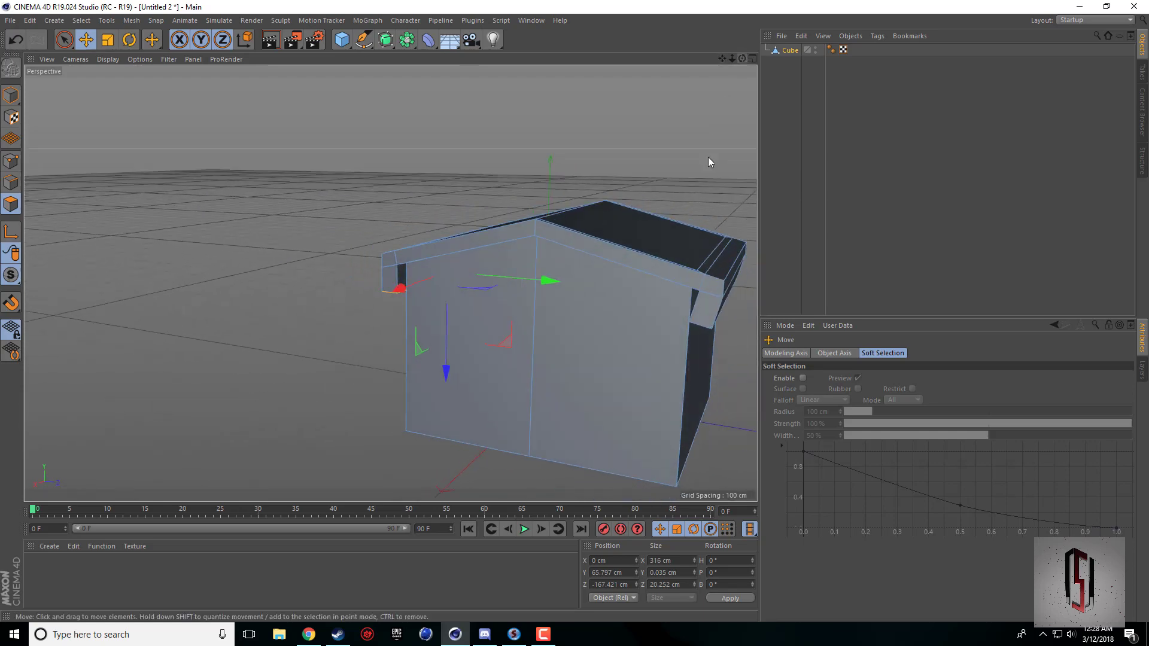
middle_click(544, 337)
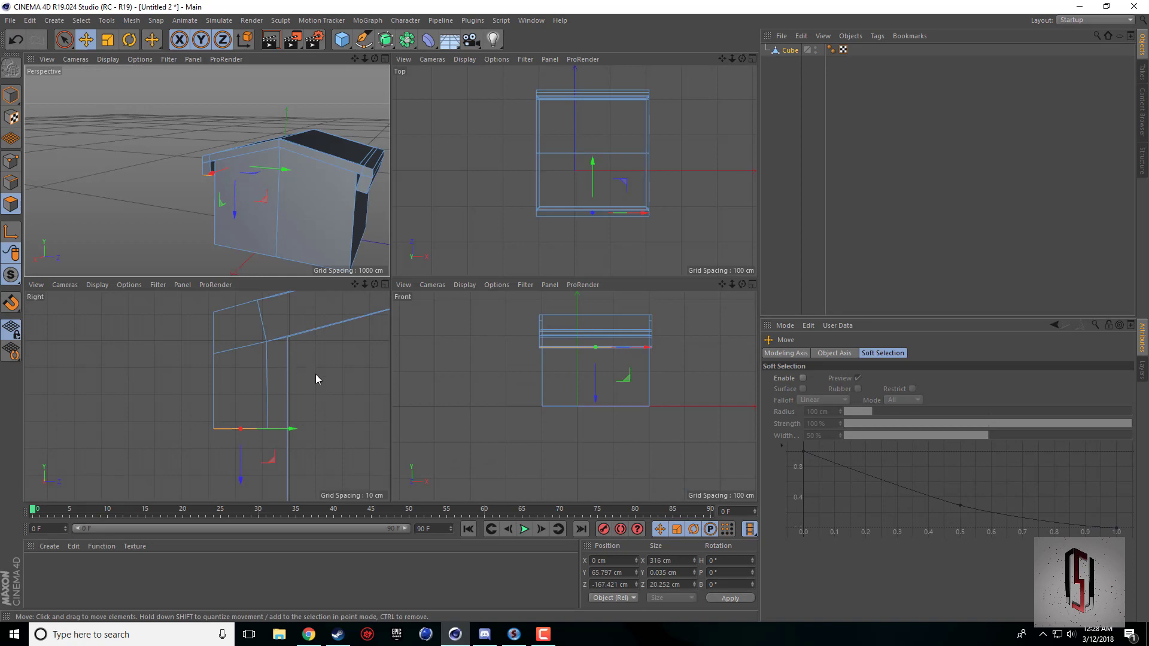
middle_click(316, 379)
middle_click(477, 168)
middle_click(348, 211)
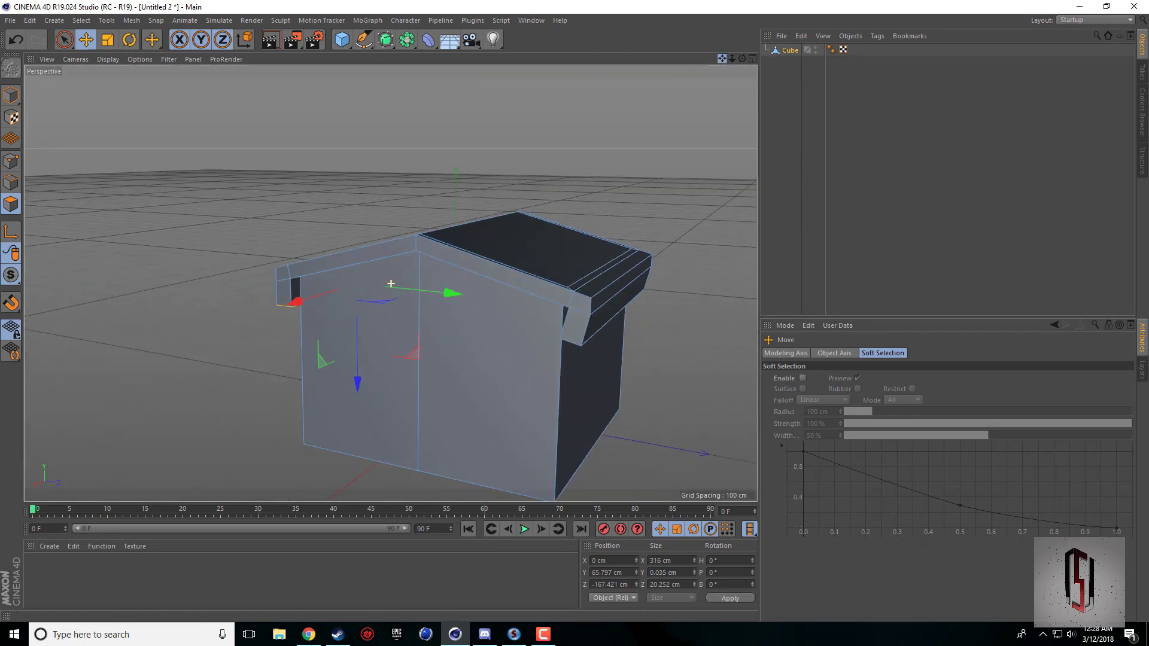
drag(723, 58, 756, 18)
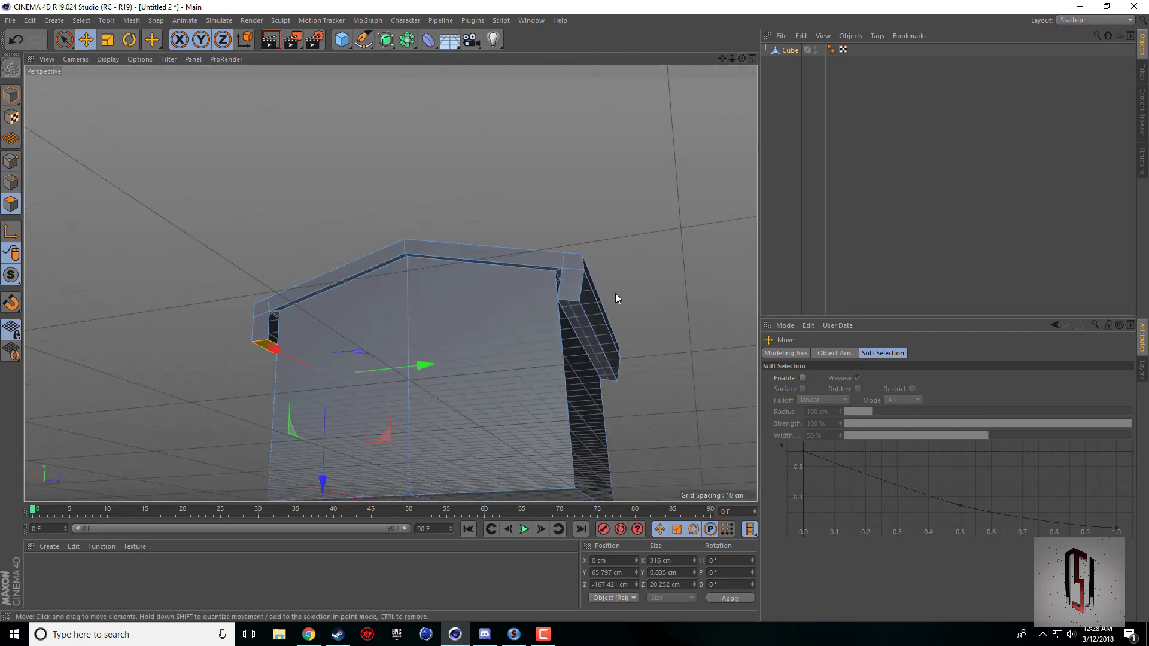
click(584, 319)
Rotate the selected bottom face in the Right view until it is level.
middle_click(590, 322)
middle_click(389, 326)
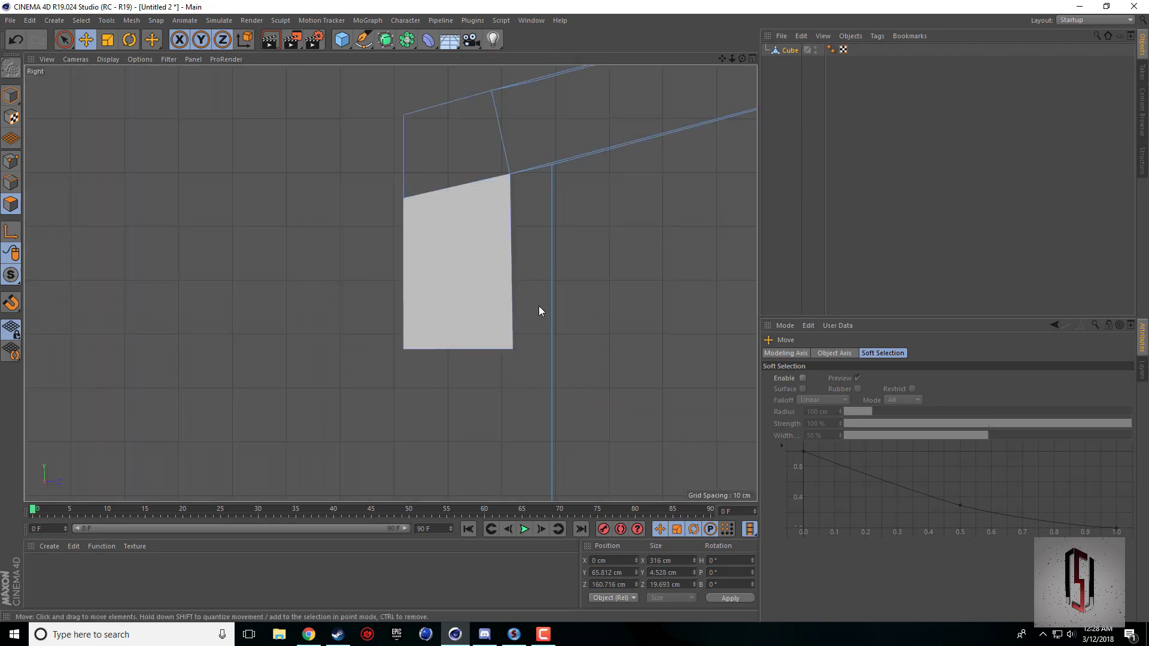
scroll(538, 306, down, 12)
drag(723, 59, 399, 94)
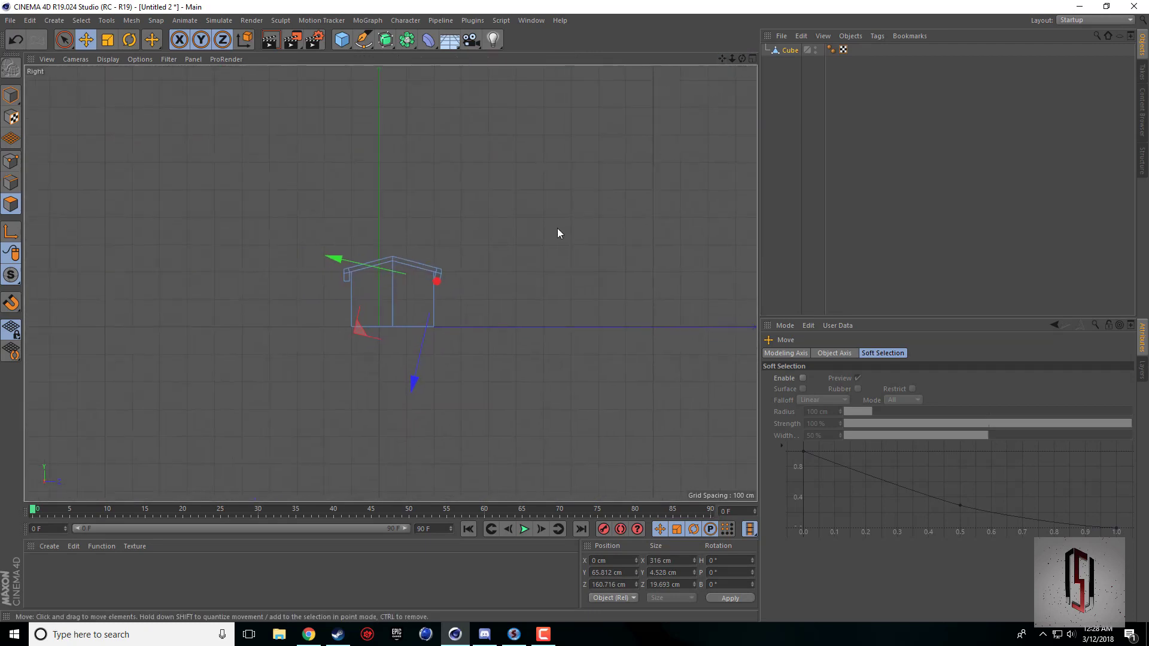
scroll(558, 228, up, 5)
scroll(215, 340, up, 6)
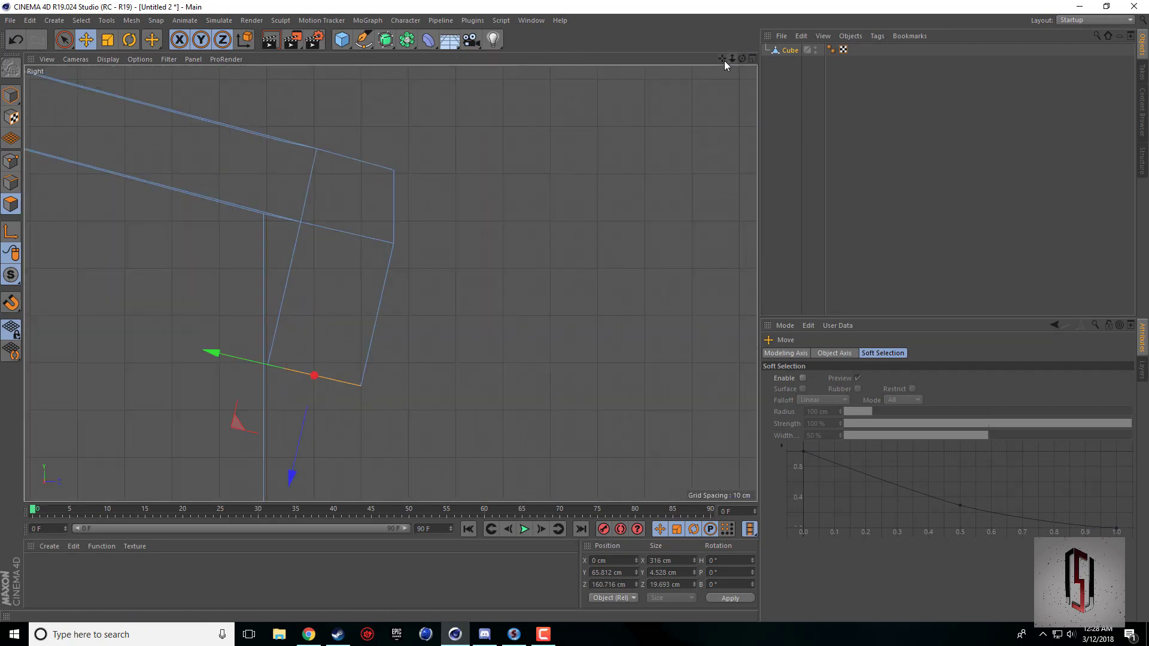
drag(722, 59, 607, 114)
click(130, 40)
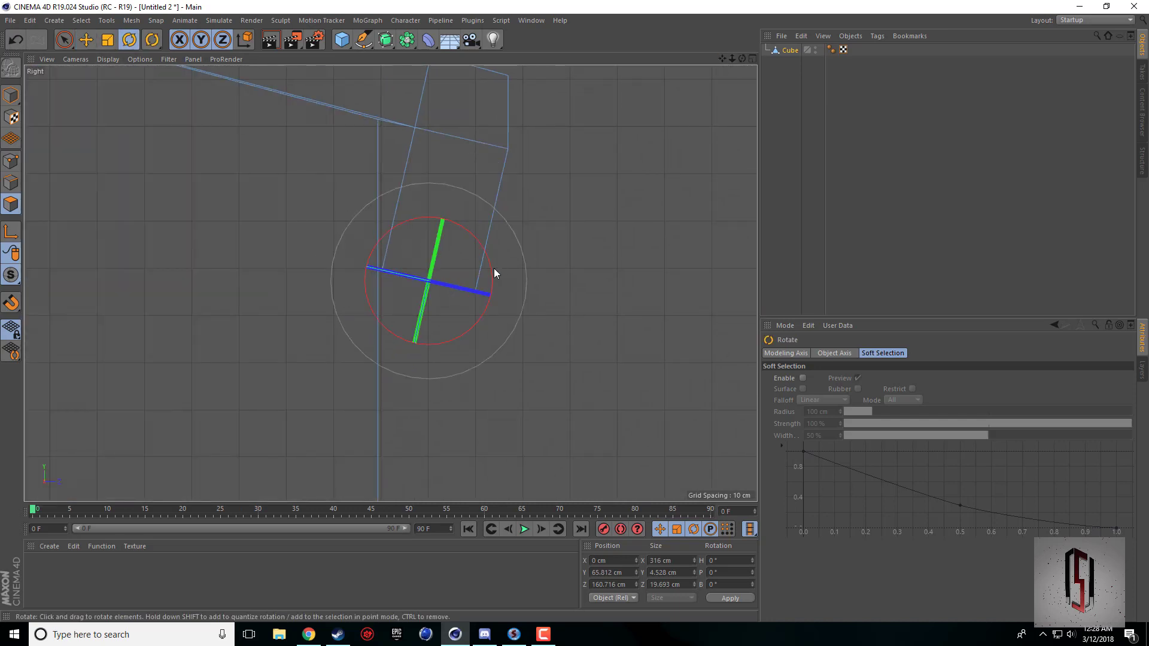
drag(494, 270, 493, 252)
key(ctrl+z)
Move the leveled face outward to about Z 167.4 cm, so the extrusion's outer side hangs vertically from the eave.
click(85, 39)
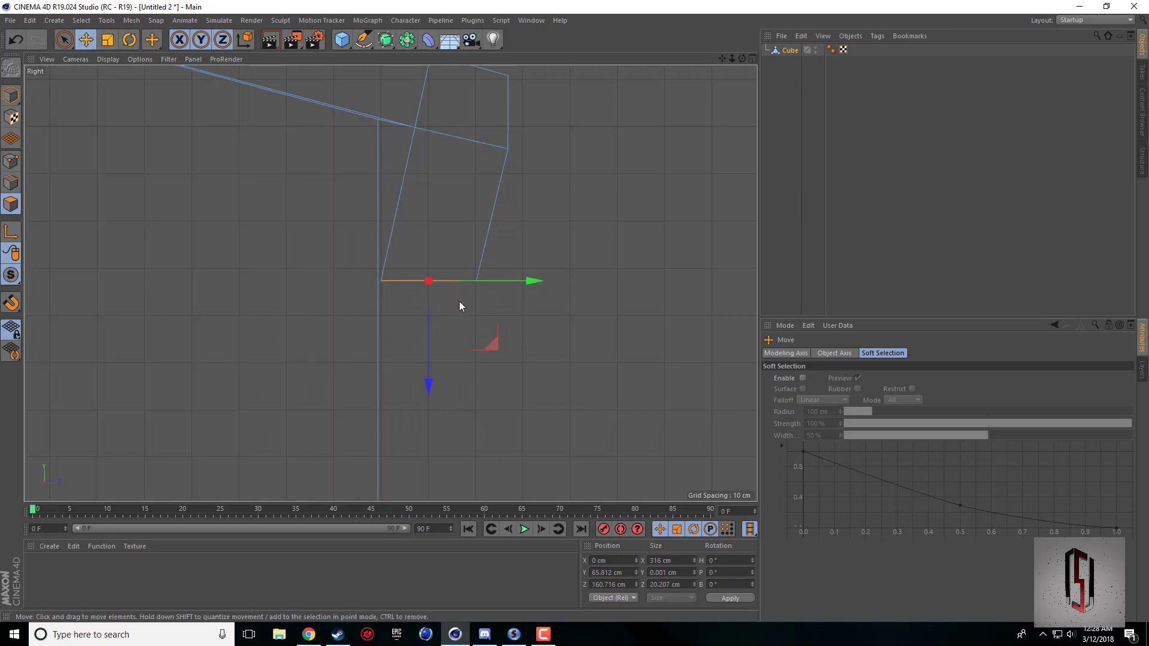
scroll(459, 300, up, 5)
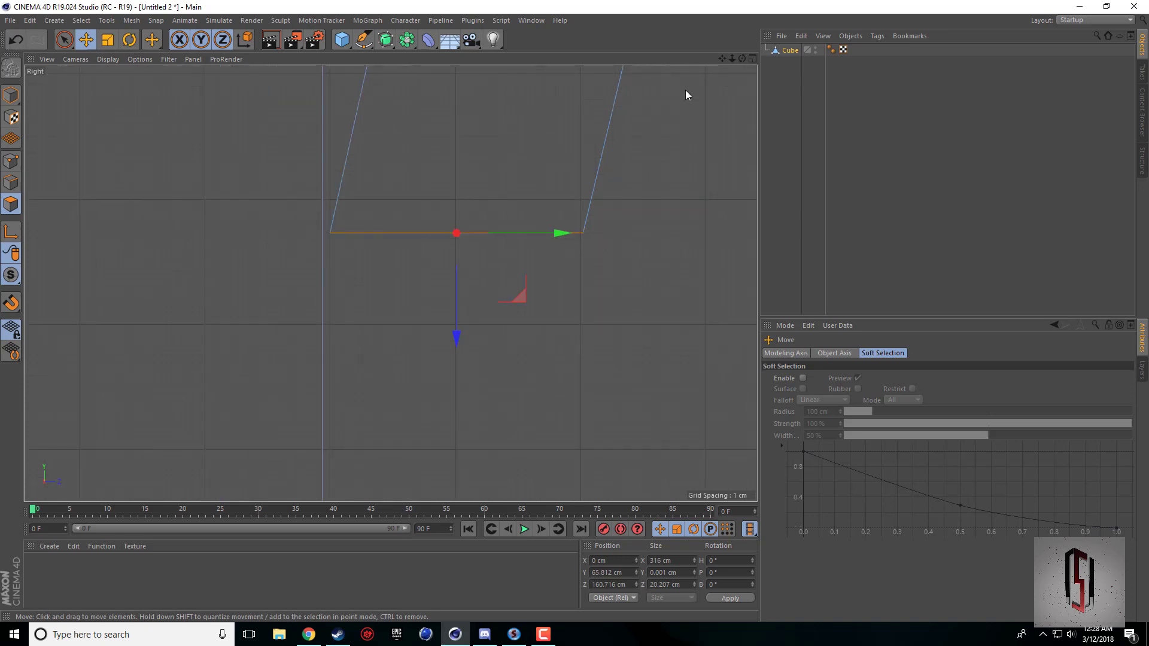
drag(722, 59, 708, 183)
alt+middle_drag(486, 353, 443, 444)
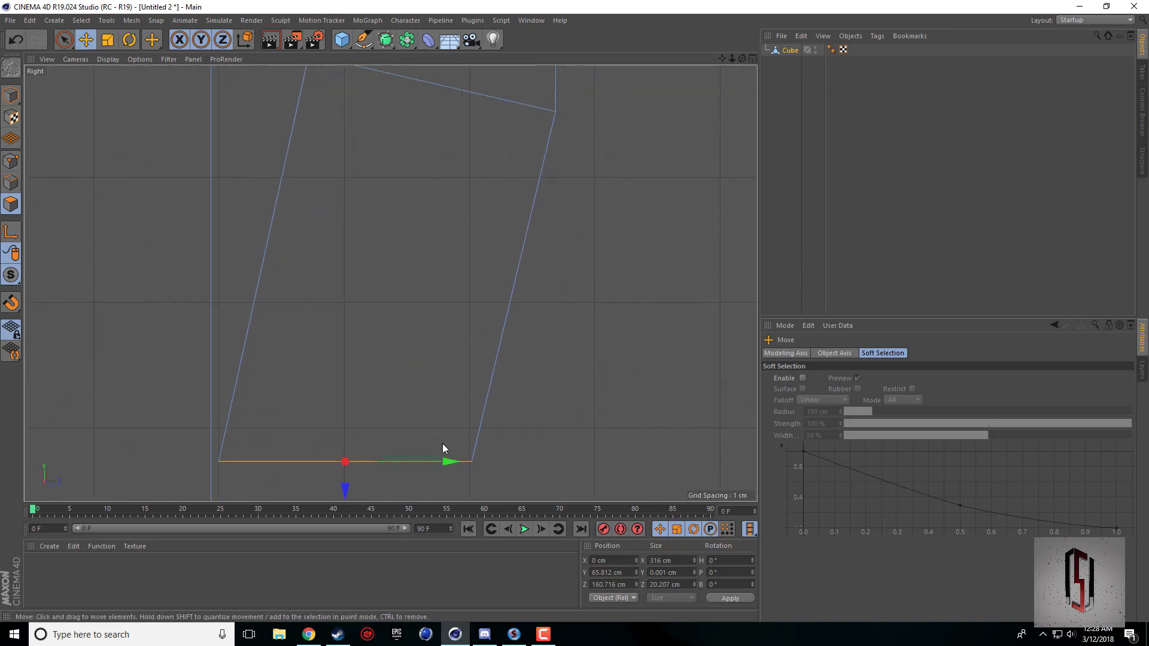
drag(401, 462, 486, 468)
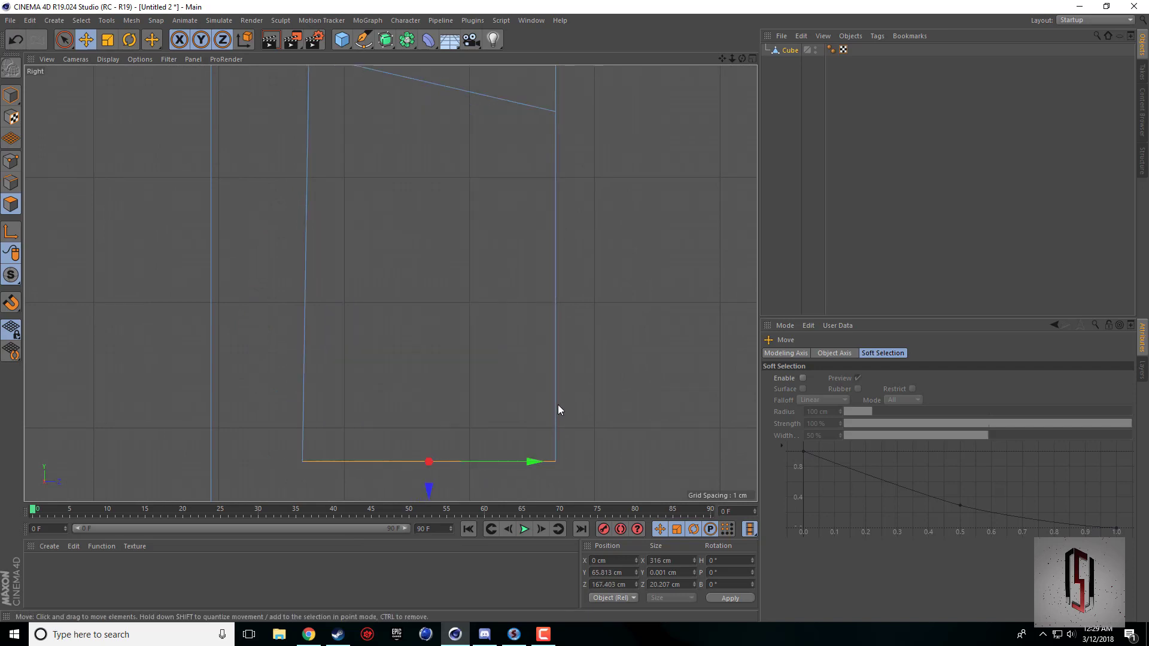
Examine both straightened eaves in the Perspective view and compare the building with the Town Hall 10 picture in the browser.
middle_click(558, 405)
middle_click(343, 198)
scroll(708, 154, down, 2)
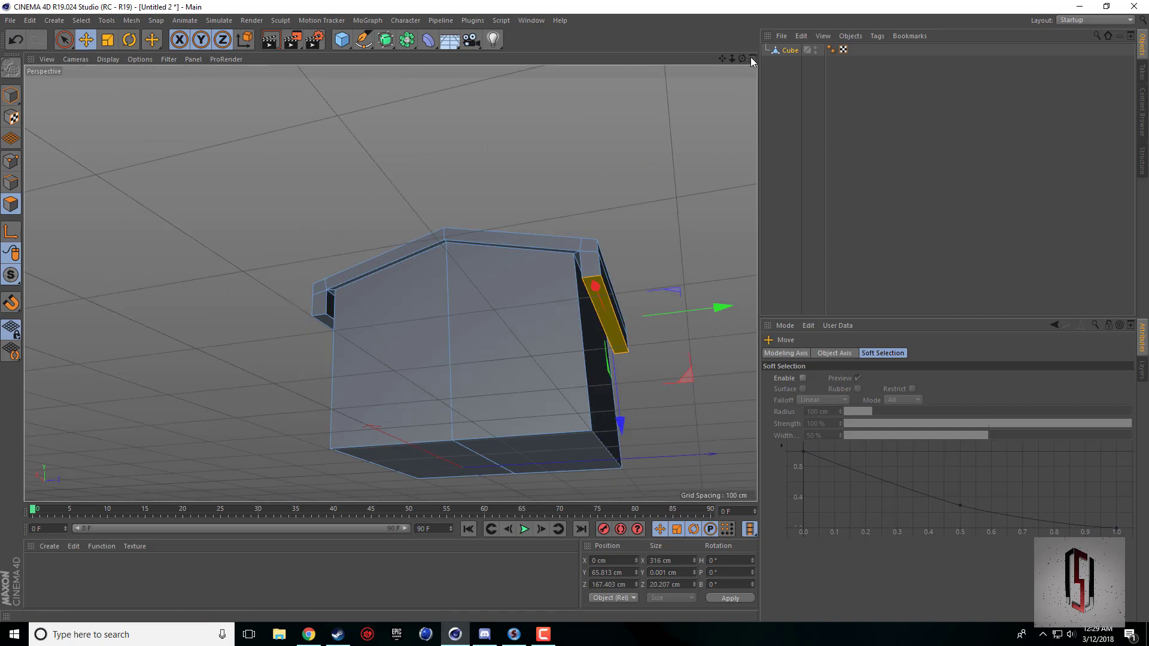
drag(742, 59, 802, 116)
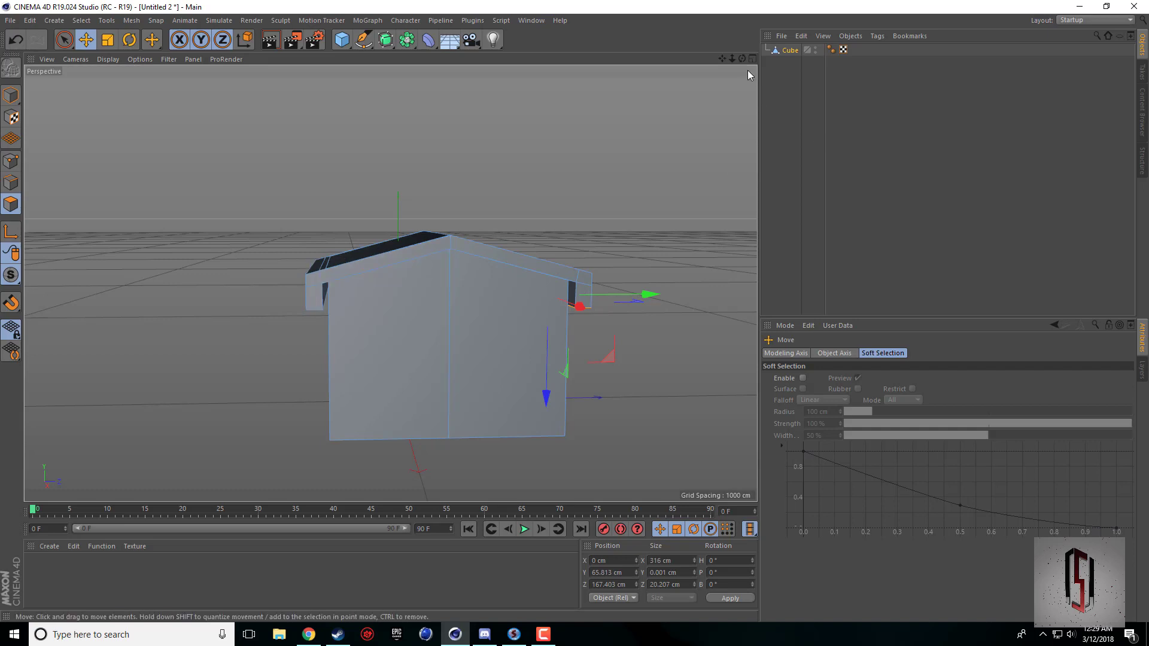
drag(742, 59, 711, 103)
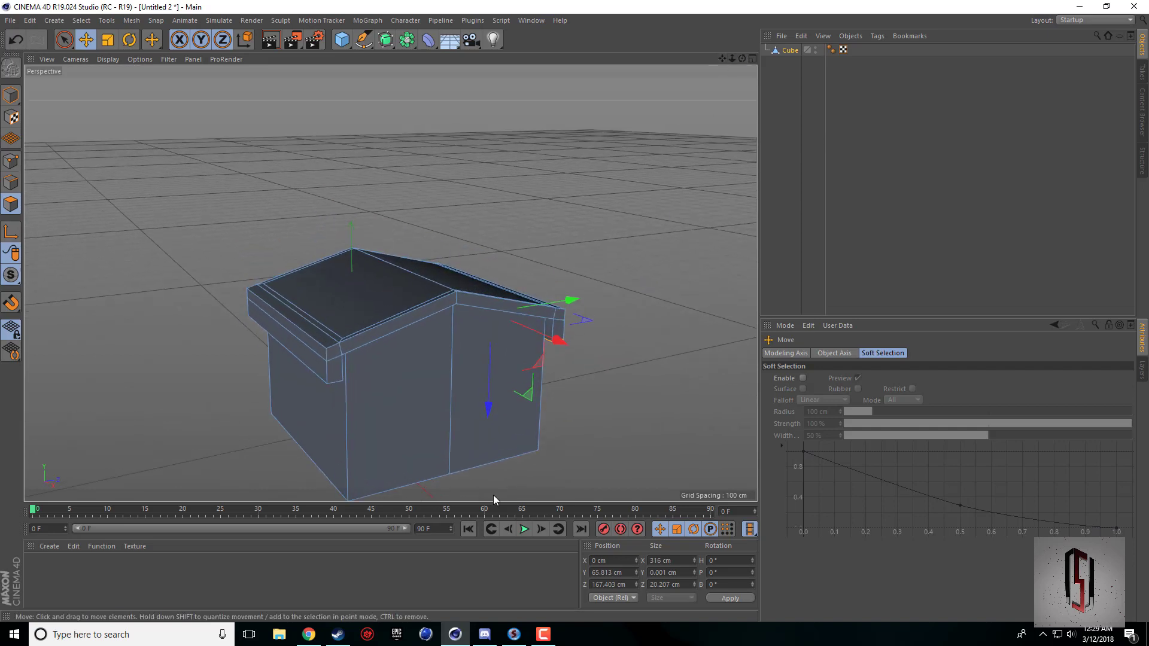
click(309, 634)
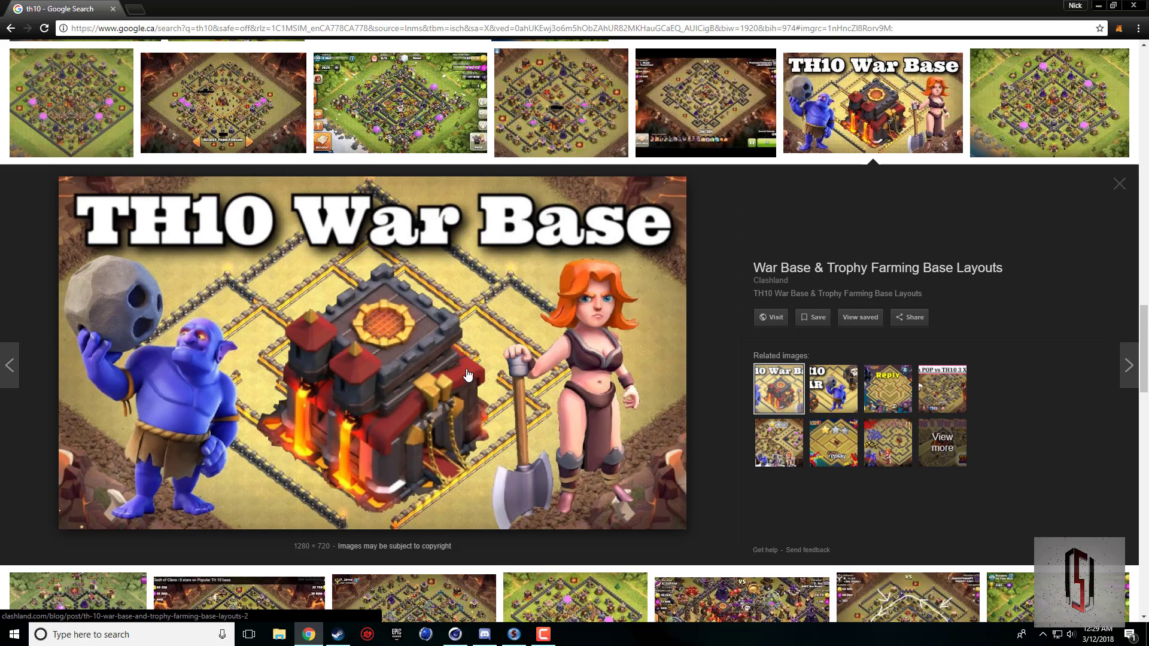
click(454, 634)
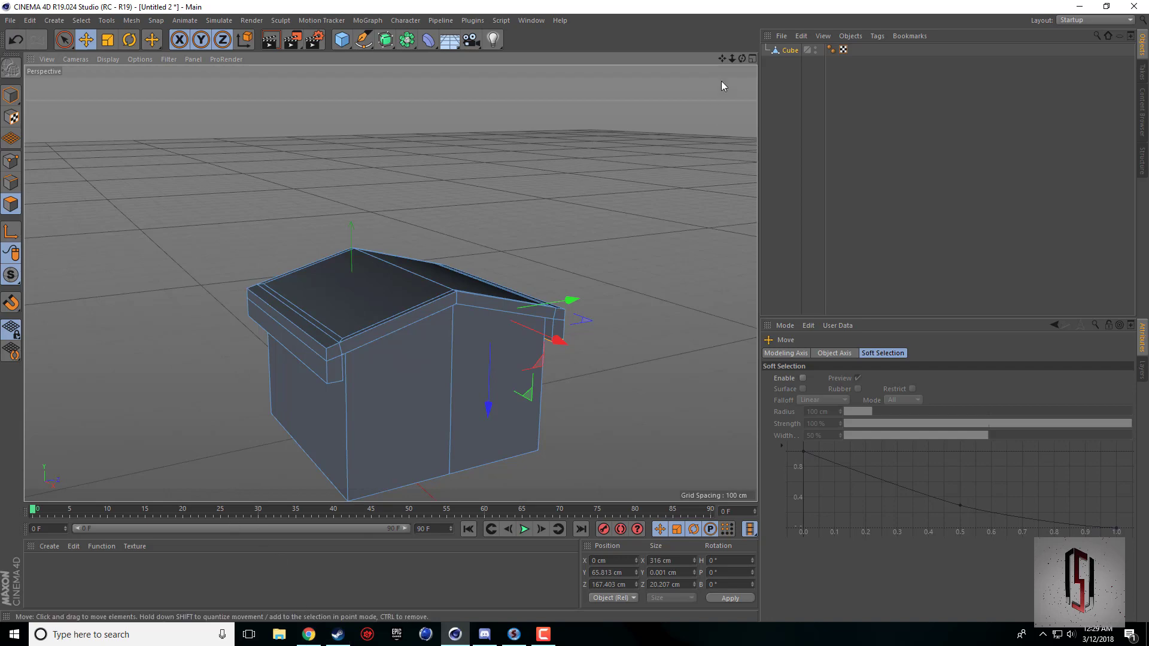
Switch to edge editing and select the upper outer edge of both roof eaves.
drag(742, 58, 671, 67)
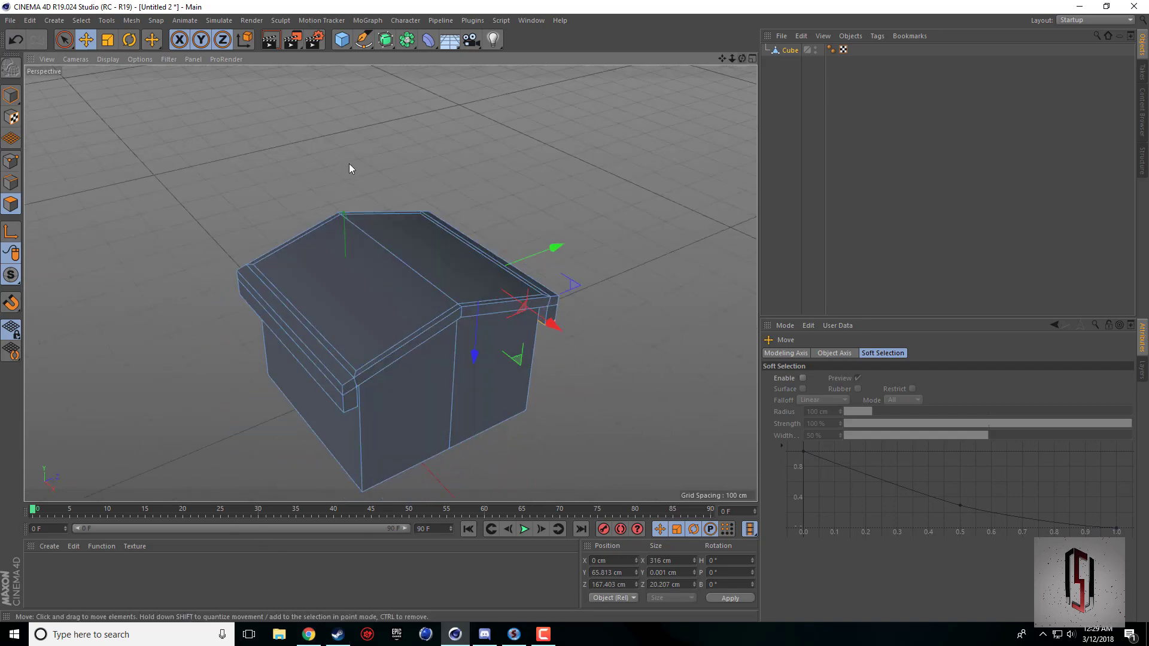
click(11, 186)
click(300, 336)
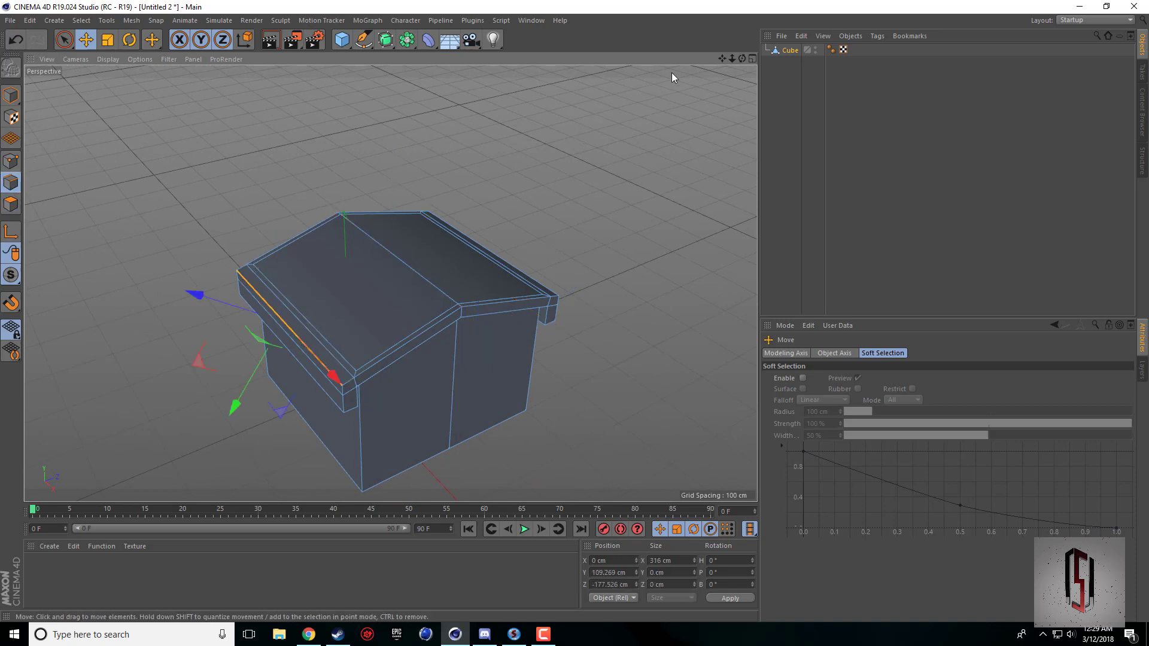
drag(742, 58, 635, 56)
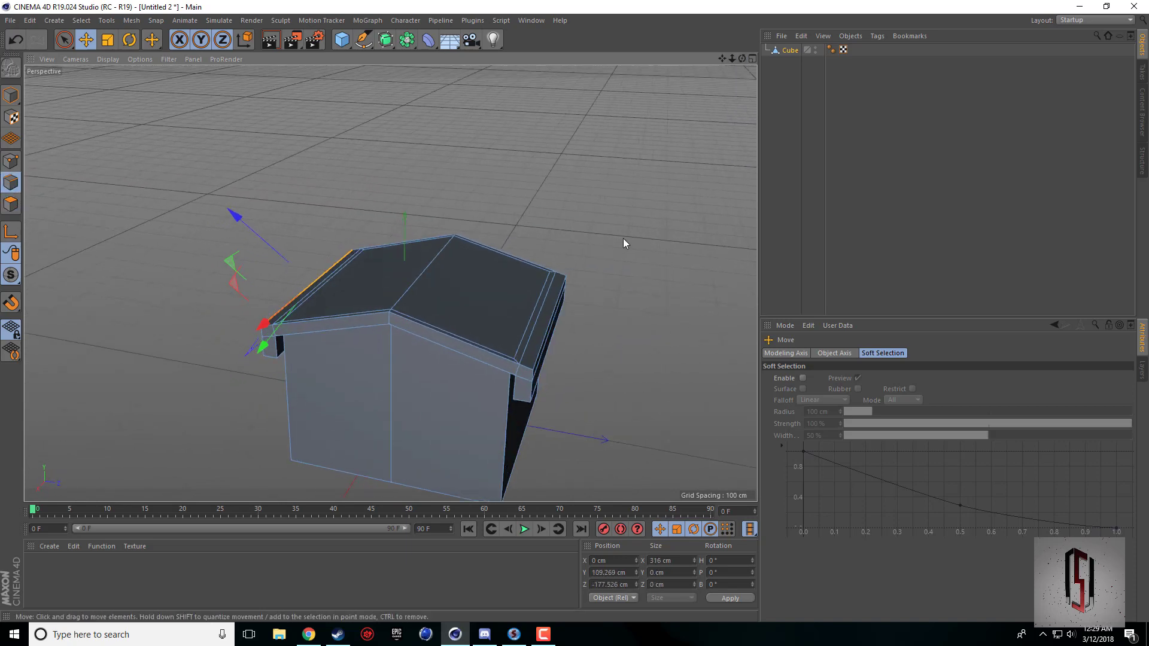
shift+click(544, 347)
drag(742, 59, 741, 29)
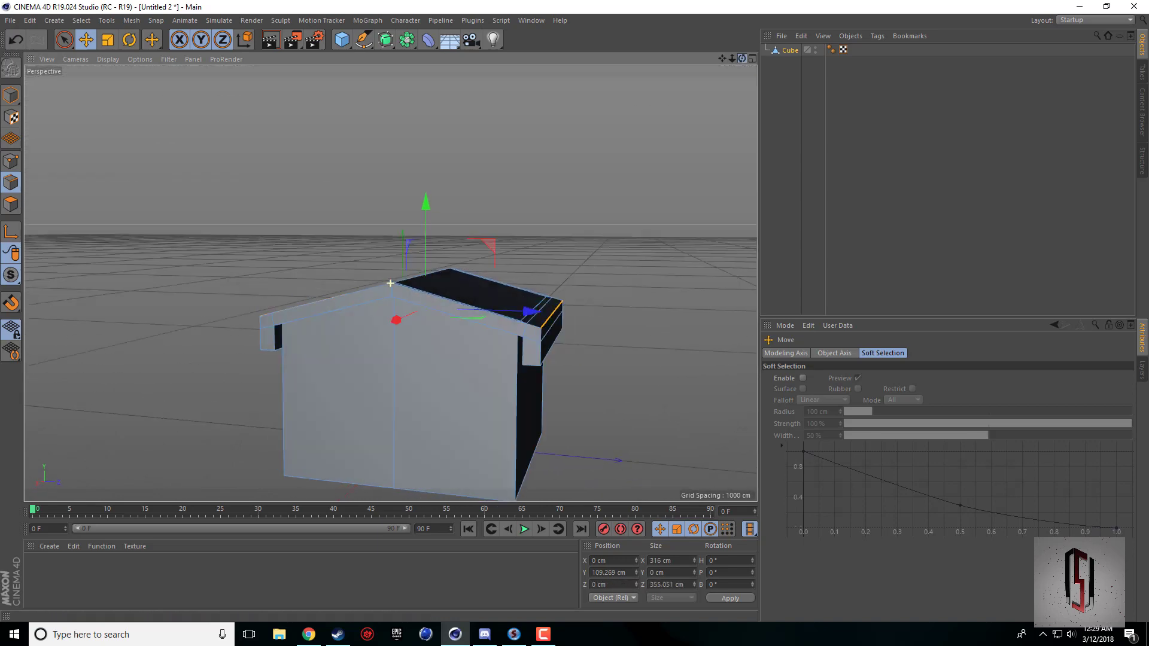
alt+drag(323, 280, 385, 310)
scroll(318, 379, up, 5)
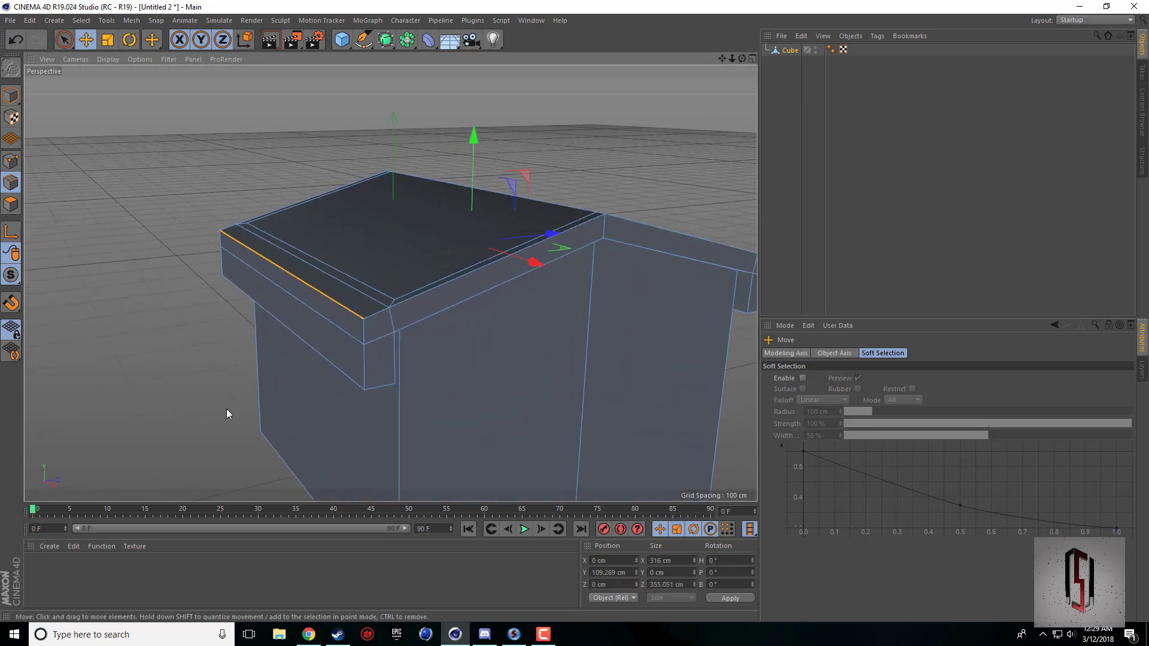
Bevel the two selected eave edges with an offset of 10 cm and 5 subdivisions.
right_click(227, 409)
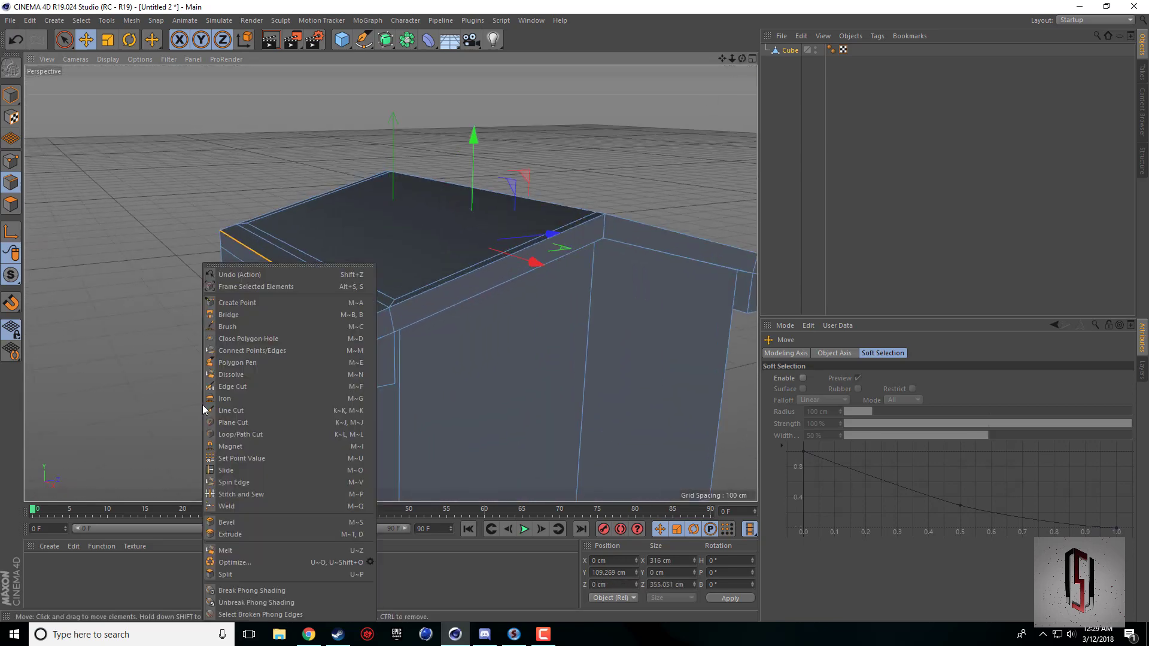
click(235, 523)
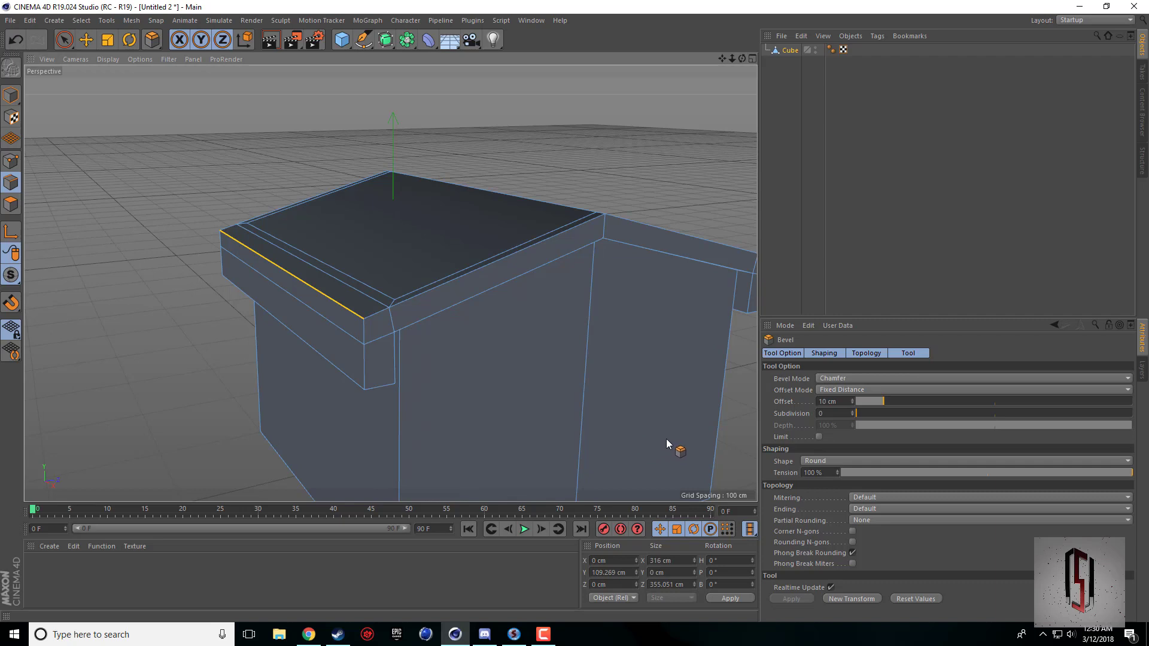
click(846, 413)
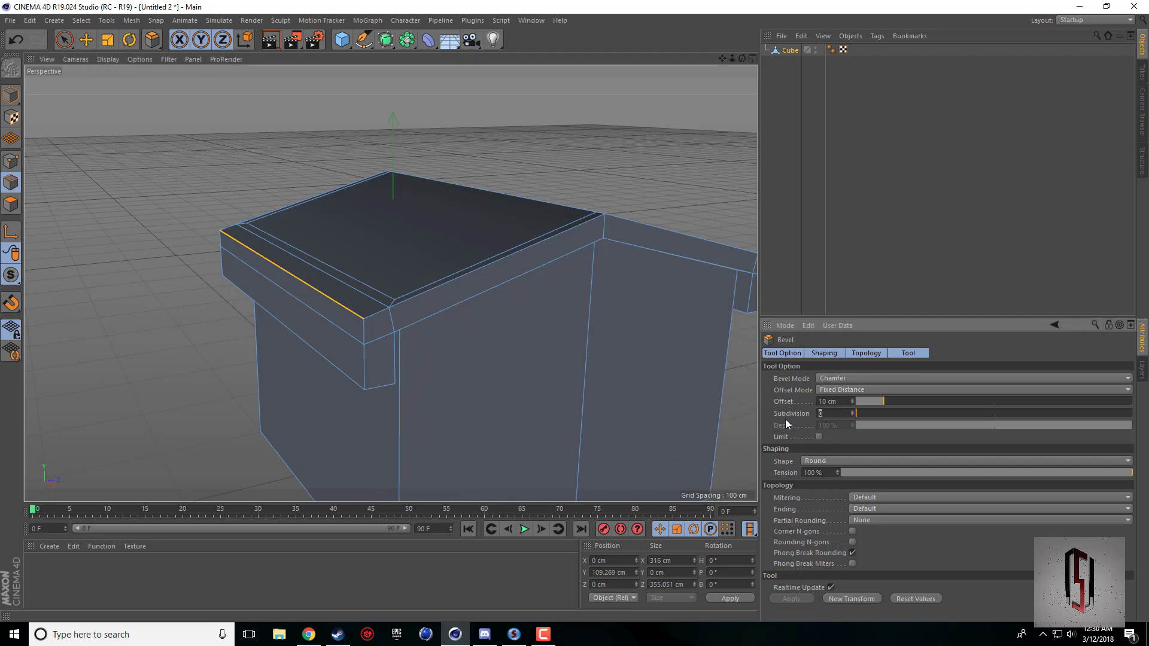
text(5)
key(Return)
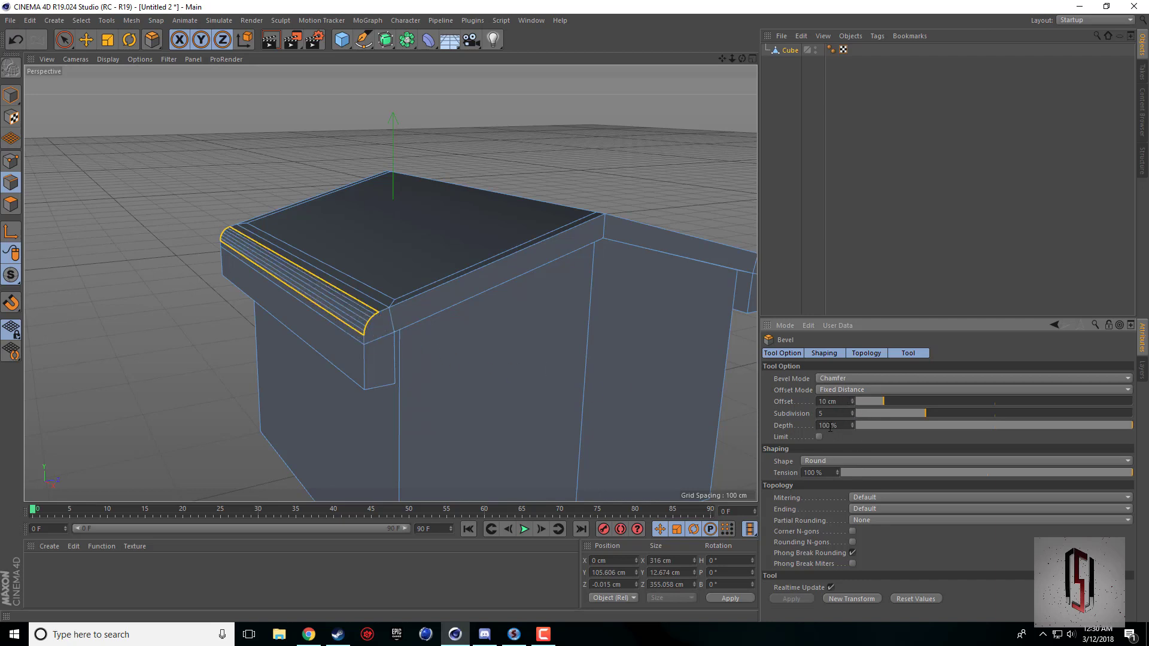
Undo the 10 cm bevel and bevel the same eave edges with an offset of 13 cm.
key(ctrl+z)
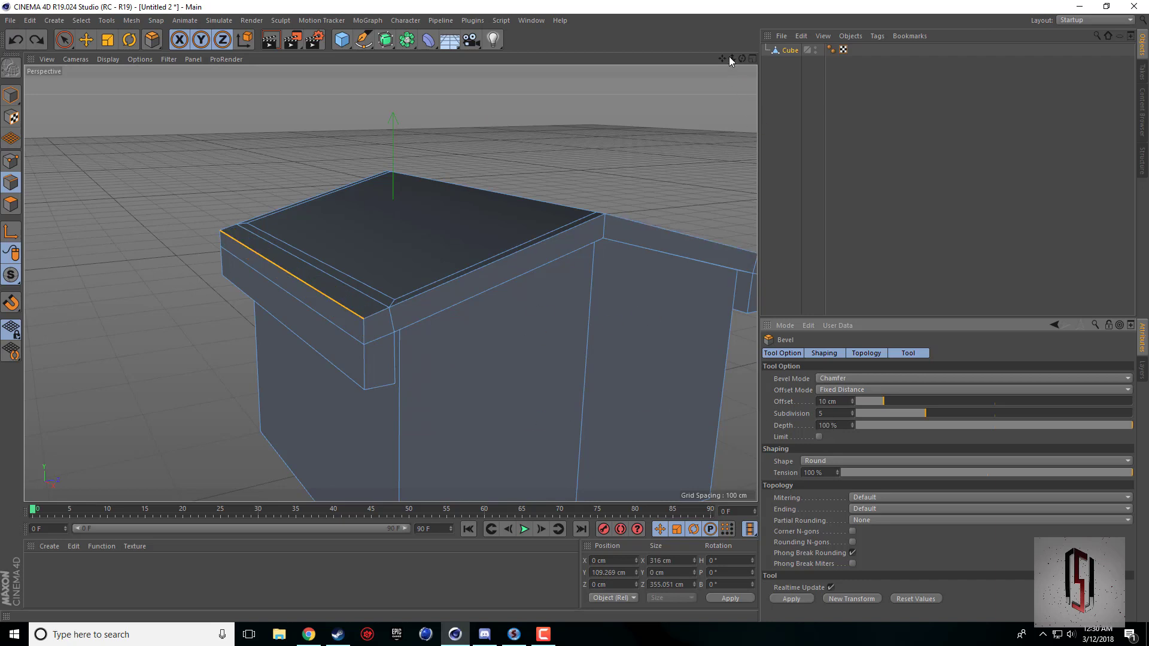
drag(720, 58, 712, 60)
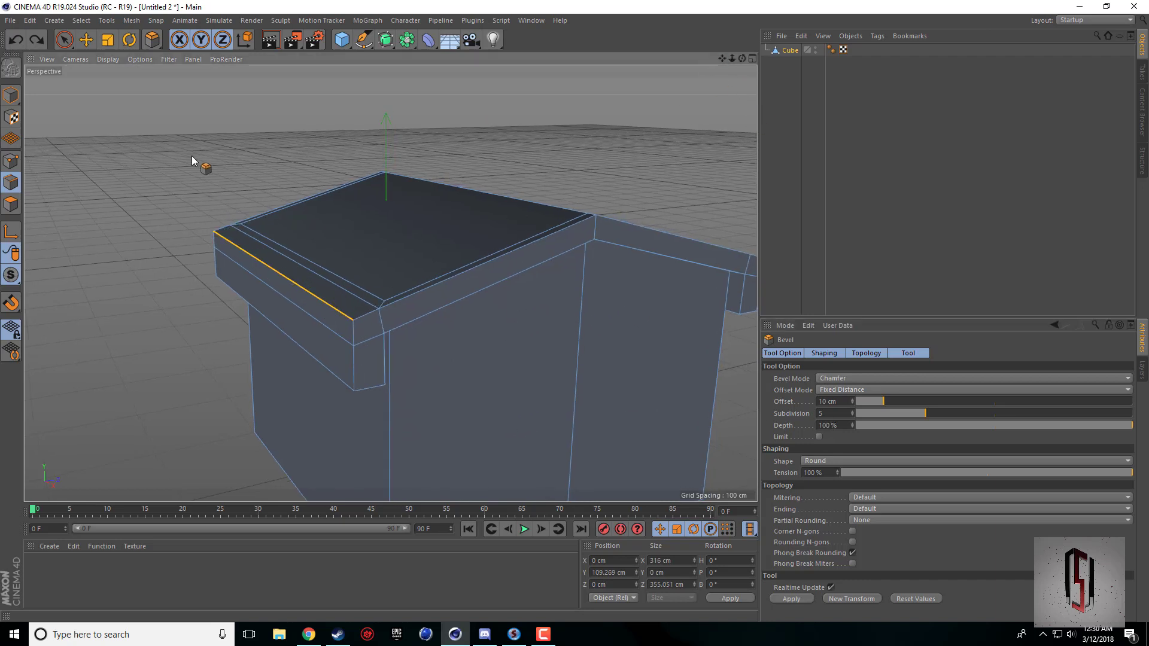
drag(192, 156, 271, 156)
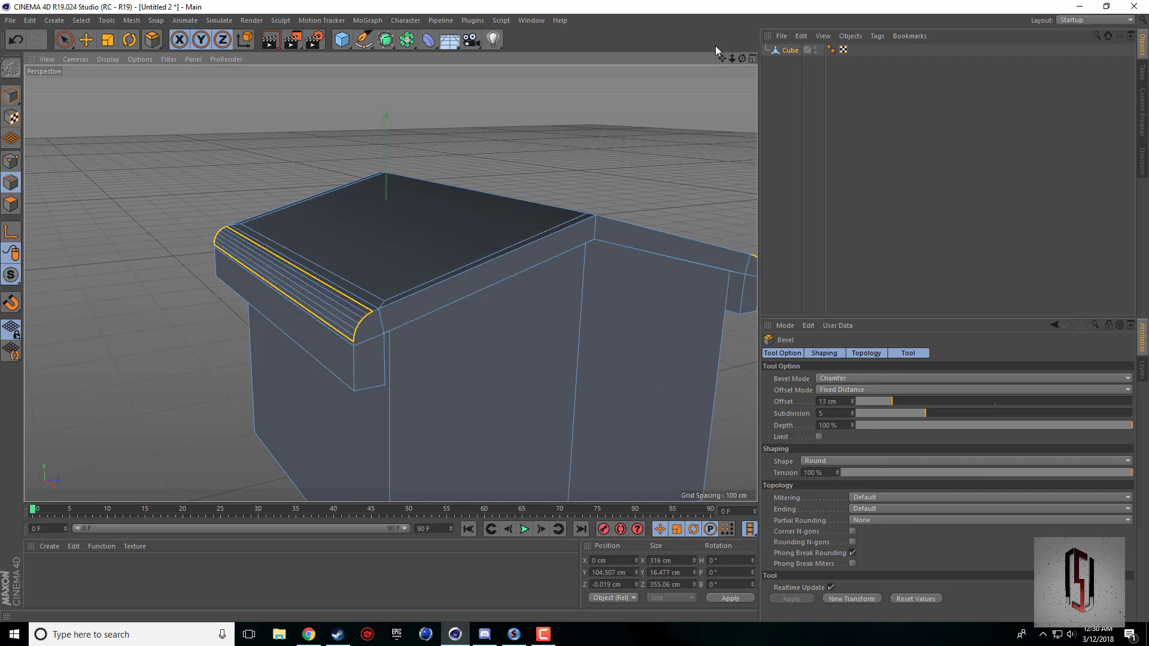
Inspect the rounded eave corner up close and compare its shape with the Town Hall 10 reference picture in the browser.
alt+middle_drag(383, 283, 446, 273)
scroll(509, 264, up, 1)
scroll(357, 375, up, 5)
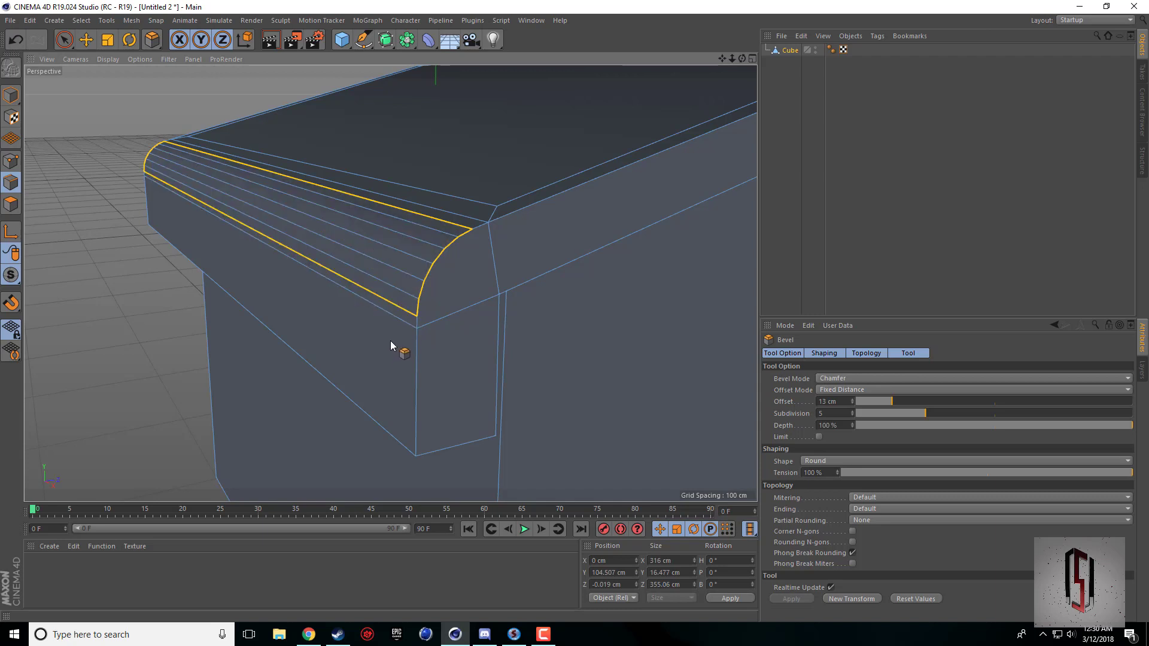
scroll(457, 262, down, 1)
drag(723, 58, 360, 297)
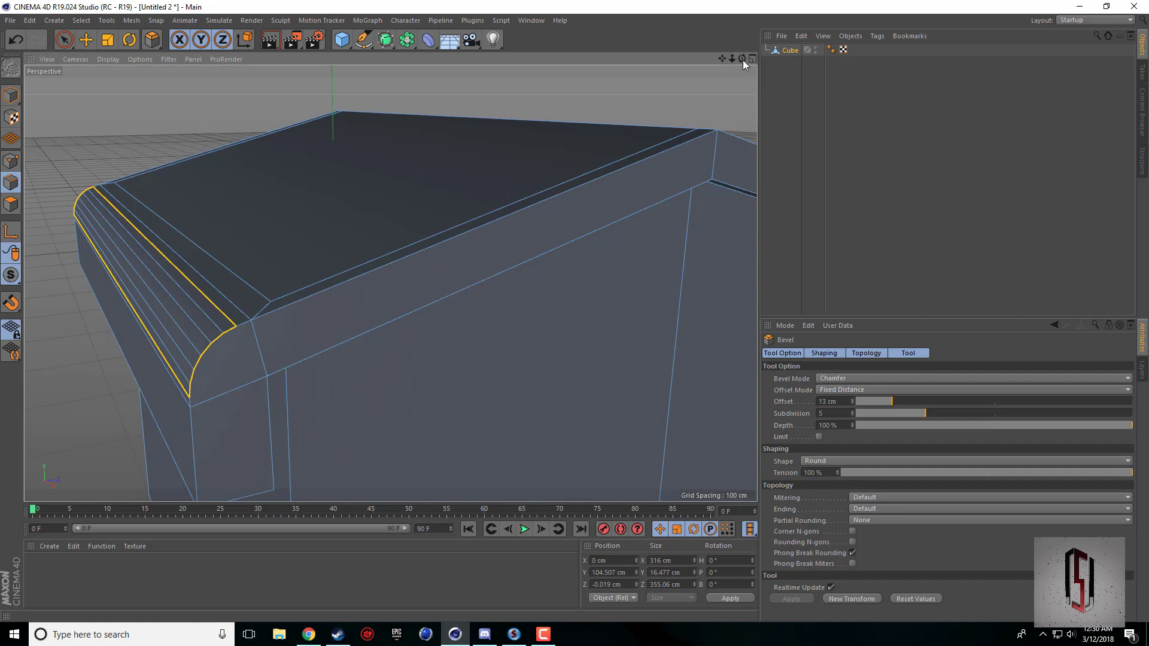
drag(742, 59, 762, 76)
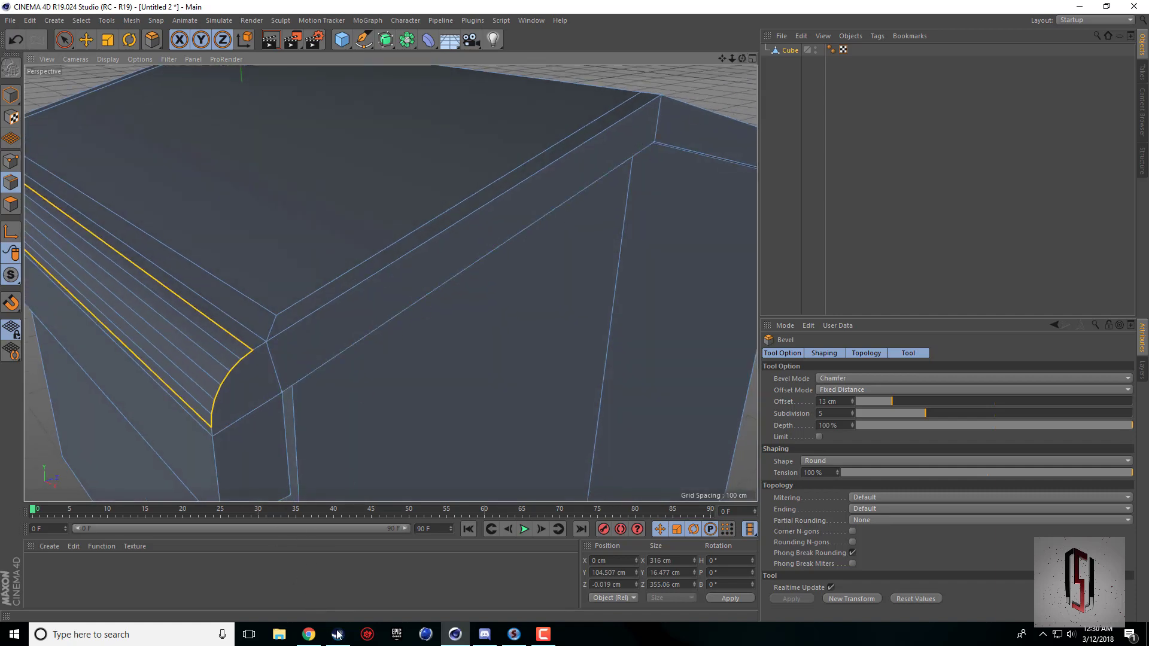
click(308, 634)
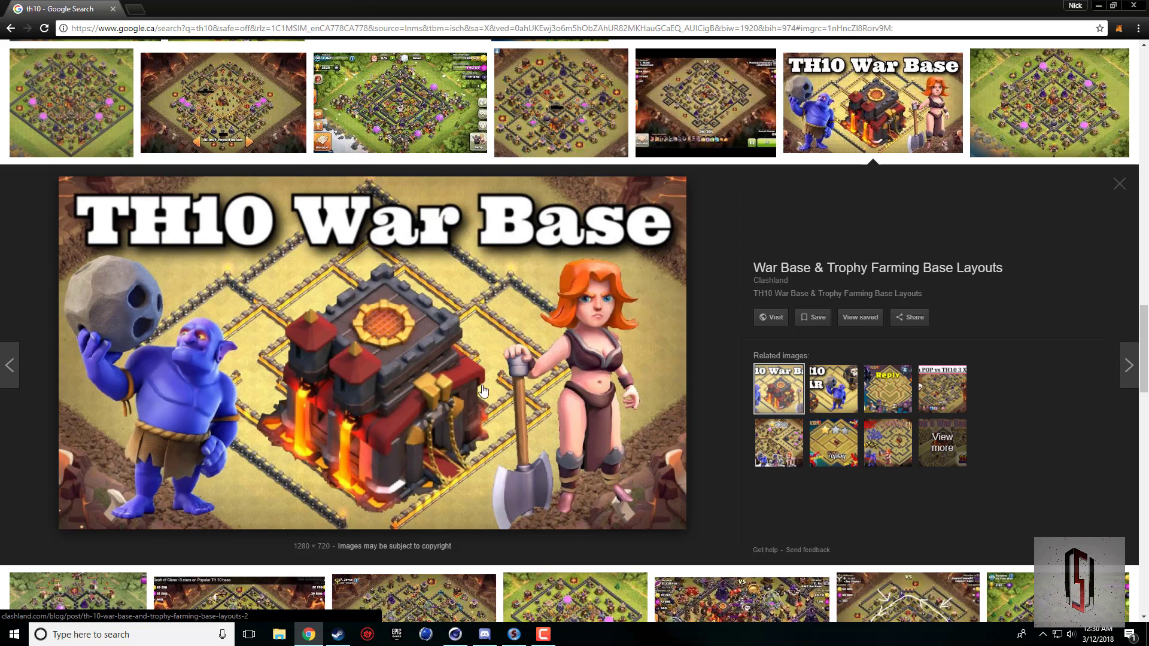
click(455, 634)
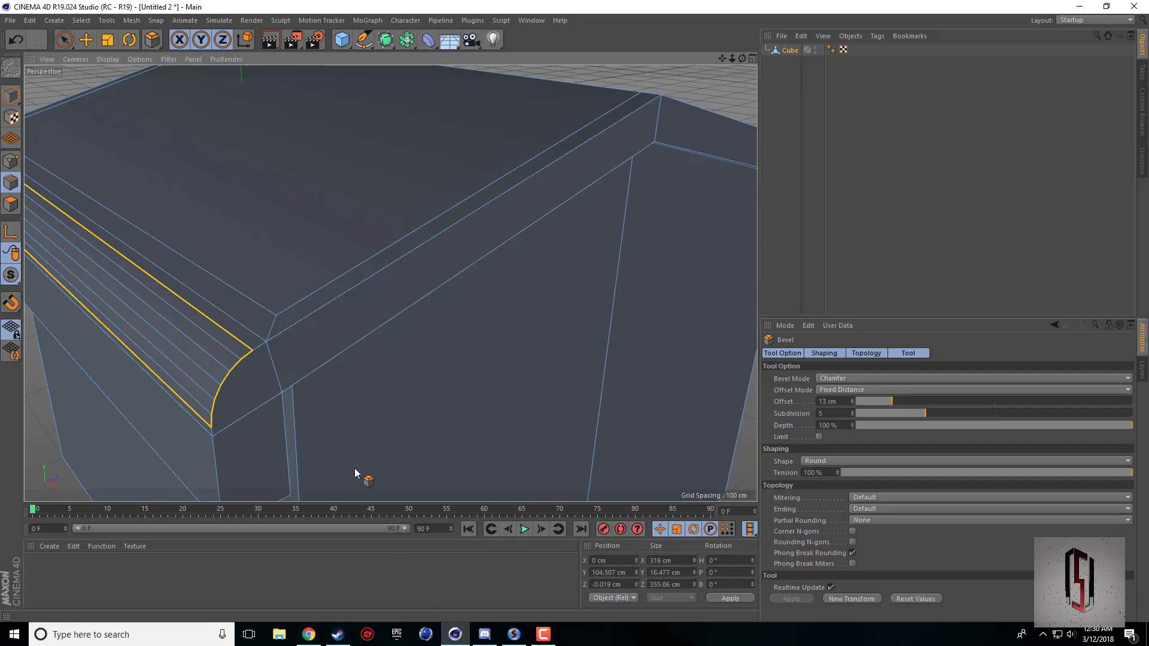
Try to select the eave end's outline at the front gable with Loop Selection.
click(102, 21)
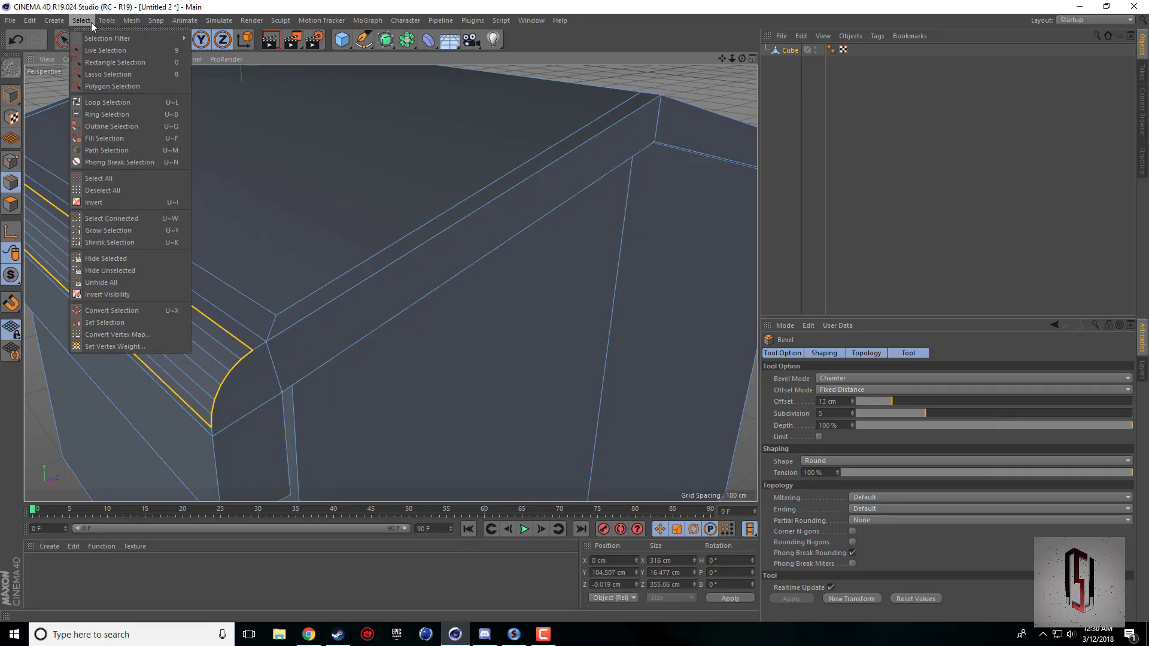
click(99, 104)
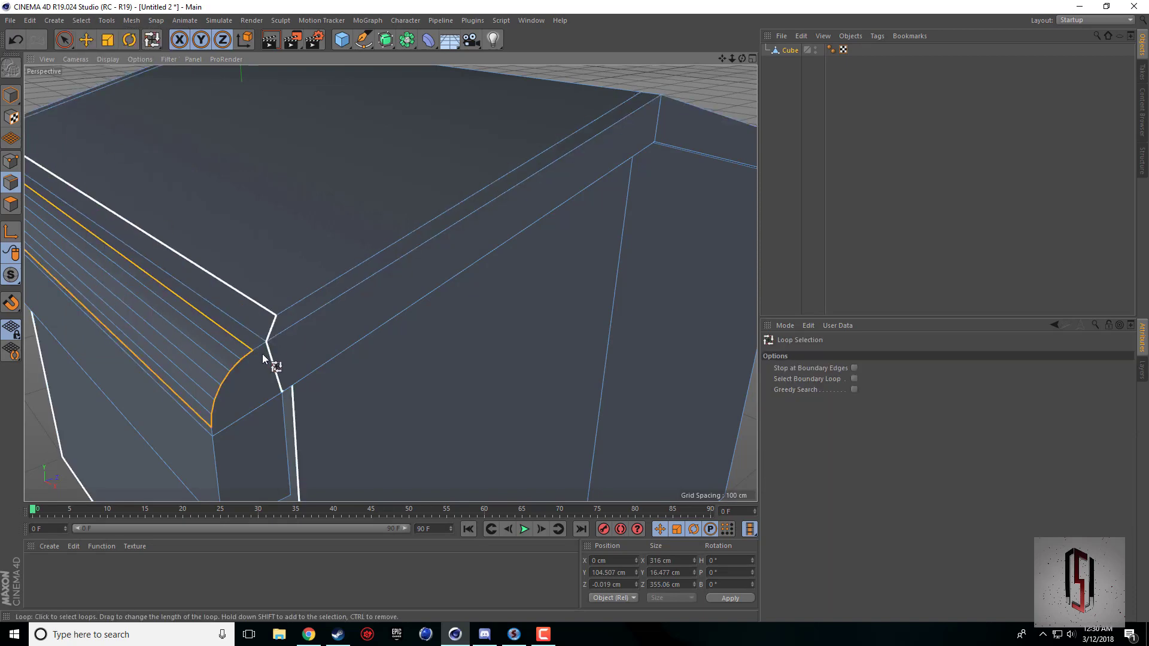
click(214, 448)
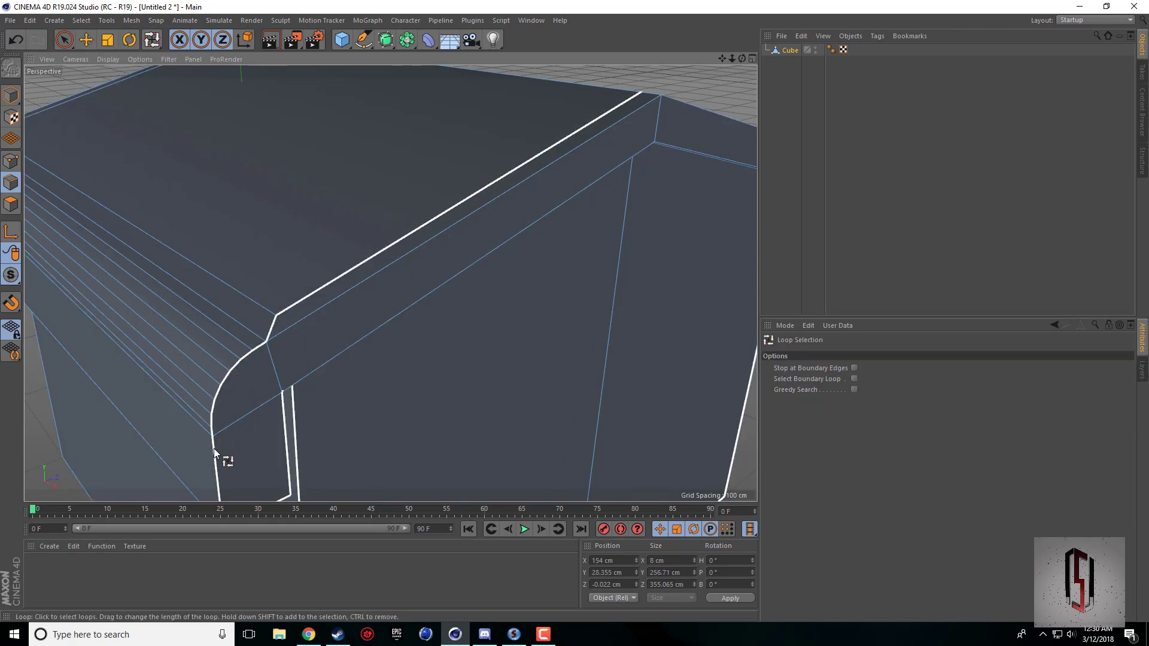
scroll(386, 339, down, 5)
scroll(371, 335, up, 2)
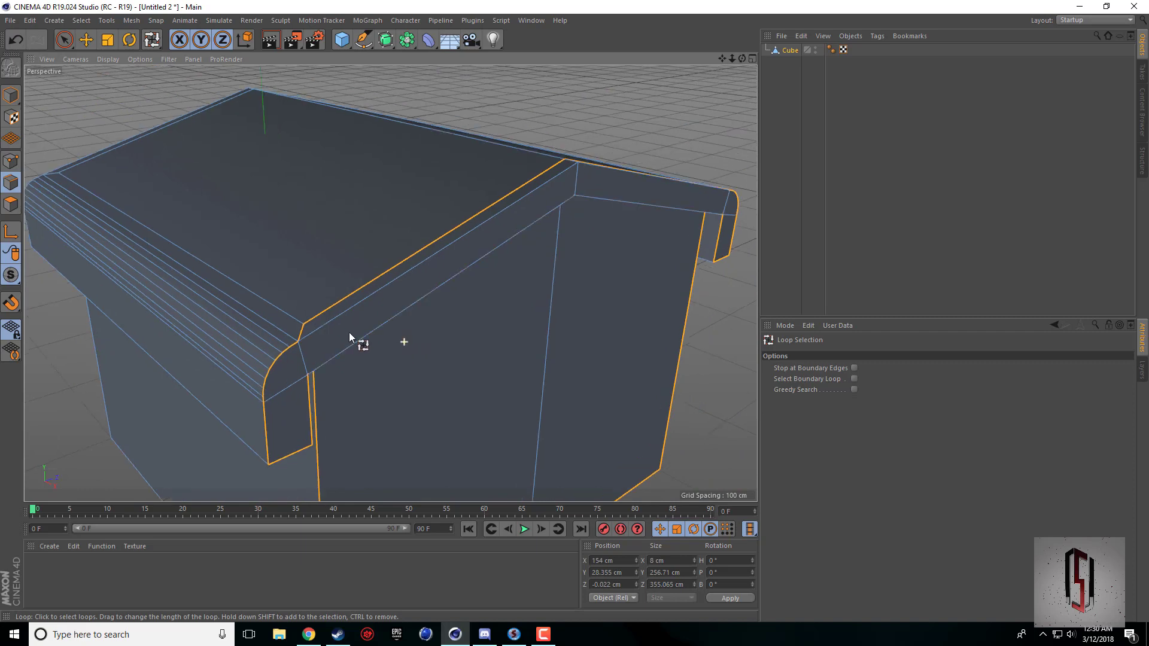
Using Live Selection limited to visible elements, select the front gable's upper sloping edge, rounded corner and outer vertical edge at one eave.
click(64, 39)
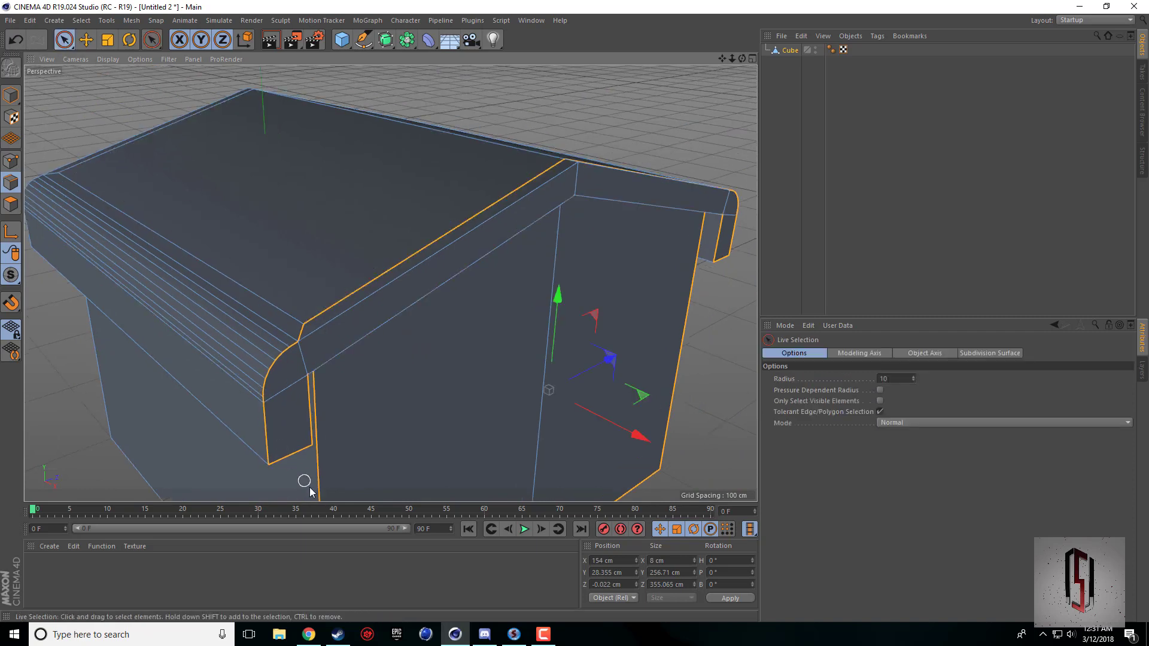
click(880, 400)
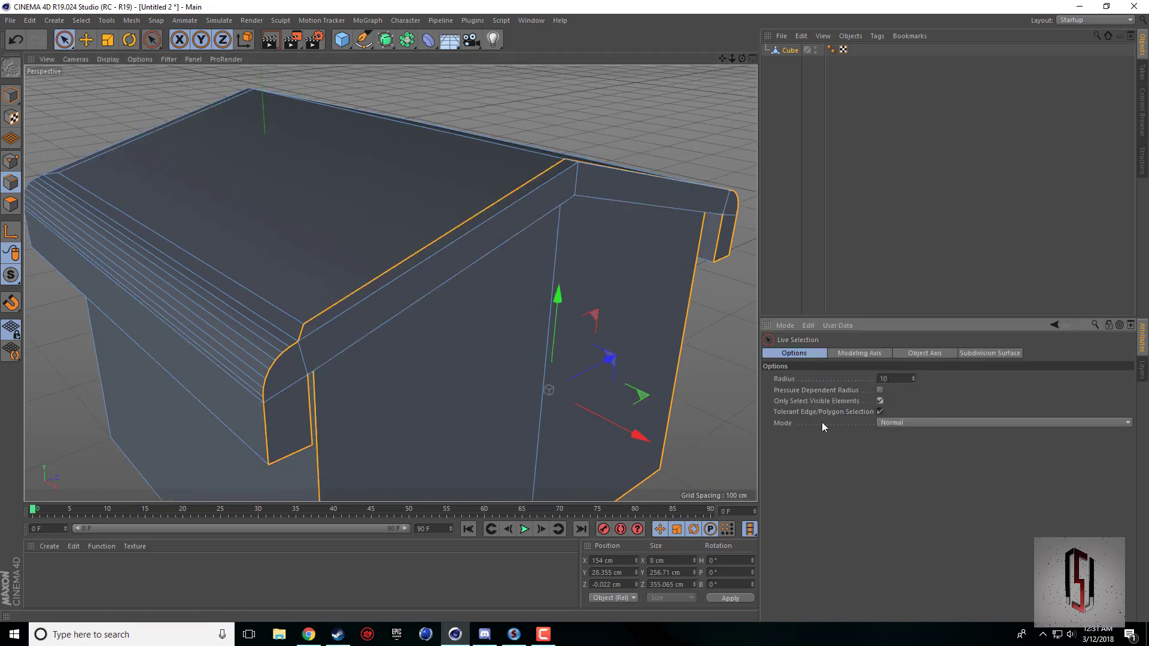
click(268, 432)
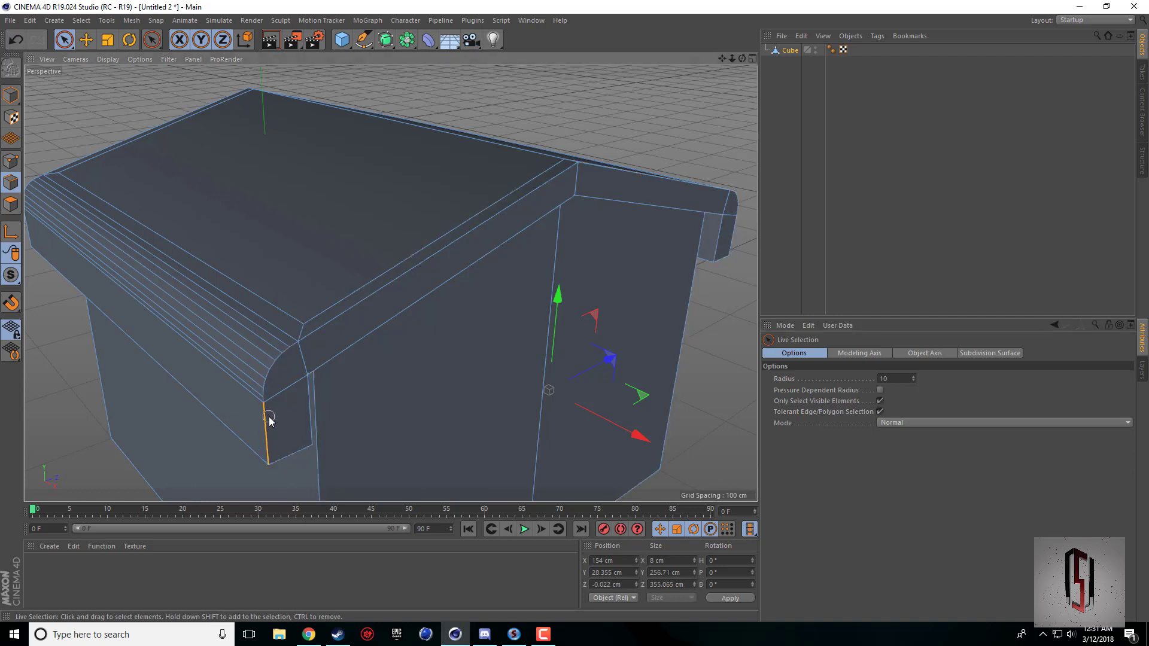
shift+click(313, 333)
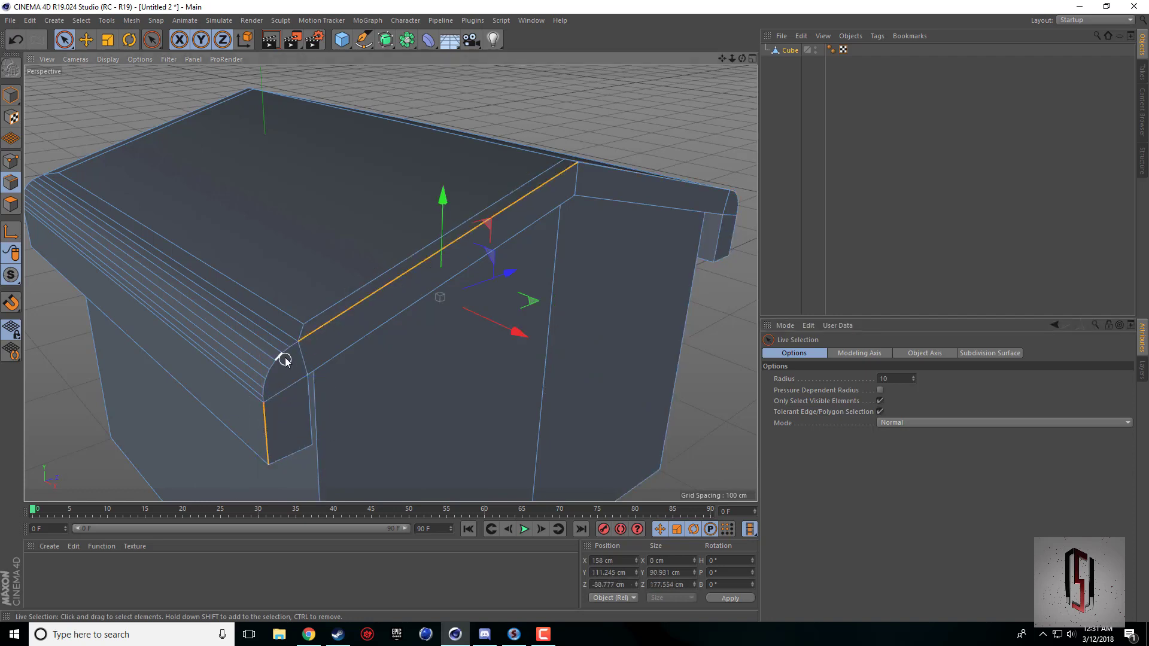
mouse_move(291, 348)
shift+mouse_down()
mouse_move(265, 399)
mouse_move(279, 340)
shift+mouse_up()
alt+drag(674, 209, 669, 231)
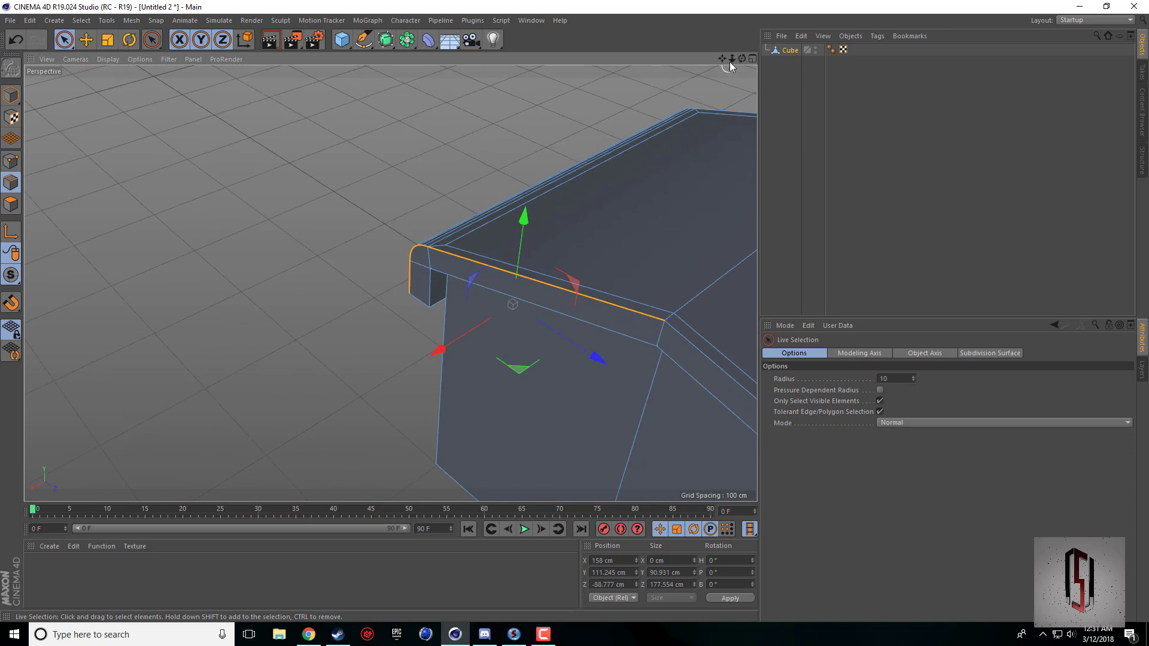
Add the same gable's other upper sloping edge, rounded eave corner, outer vertical edge and the eave's bottom edges, excluding the long bevel edges.
drag(731, 59, 478, 175)
shift+click(388, 287)
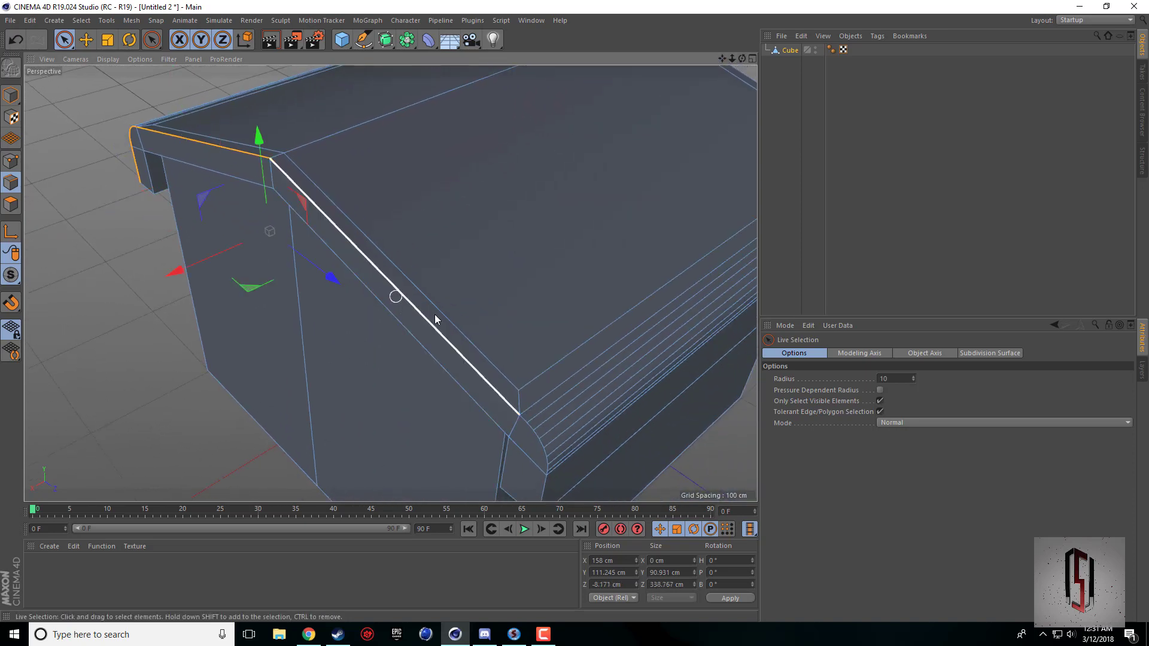
drag(742, 59, 730, 33)
scroll(432, 326, up, 1)
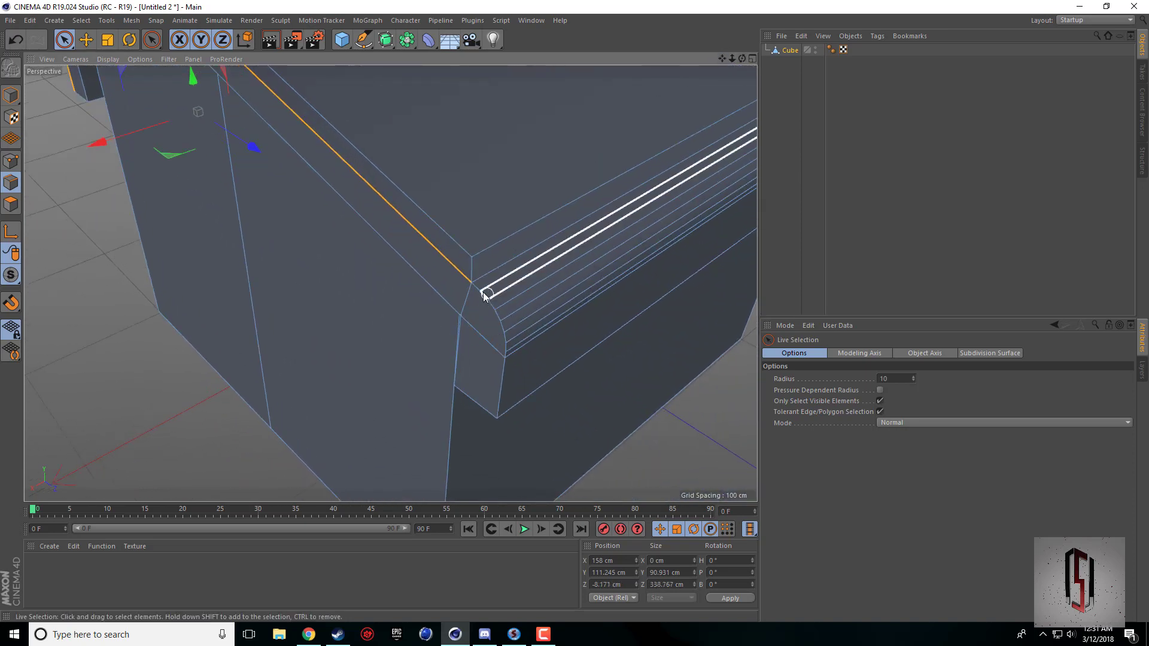
mouse_move(472, 292)
shift+mouse_down()
mouse_move(501, 328)
mouse_move(500, 397)
shift+mouse_up()
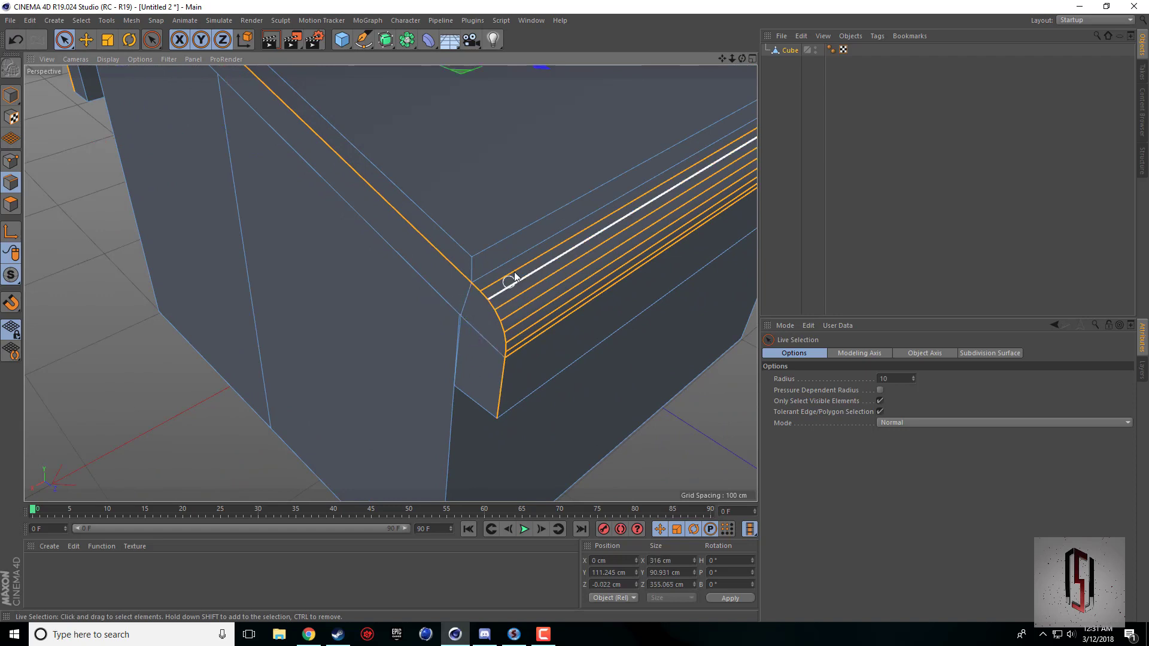
ctrl+drag(514, 274, 533, 346)
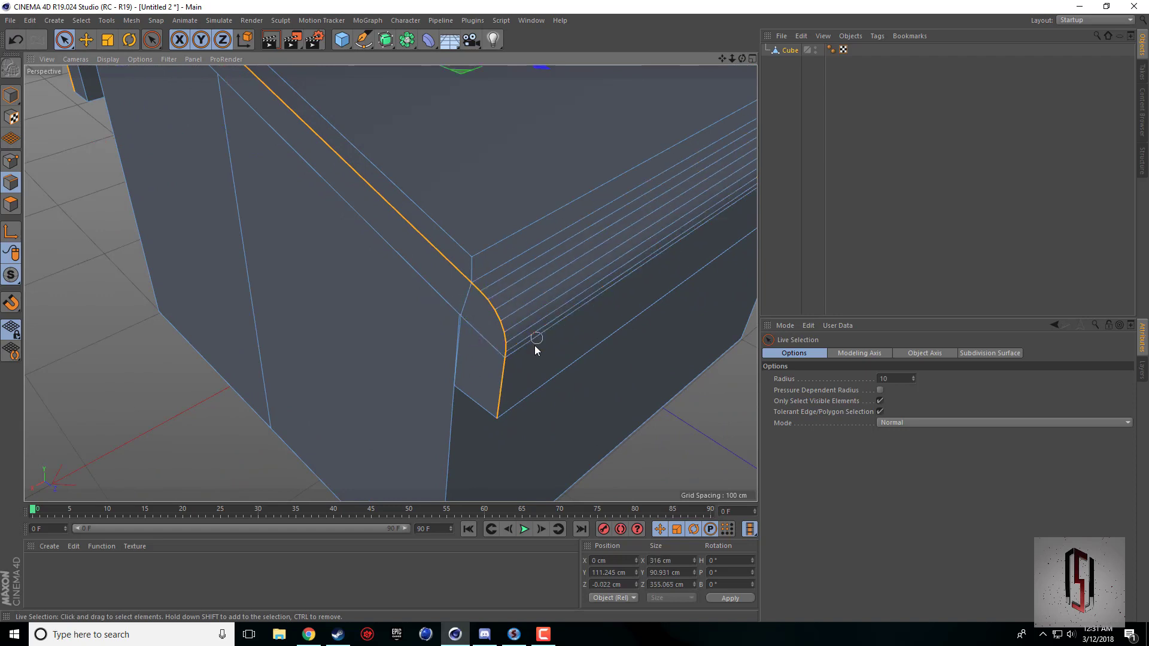
shift+click(499, 414)
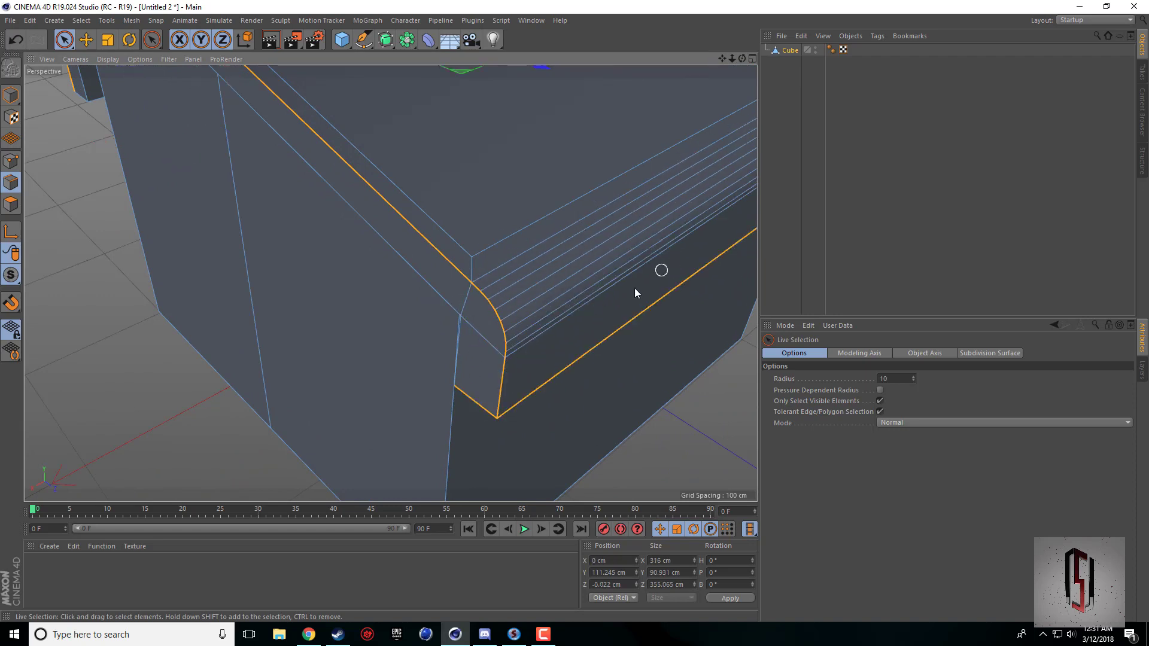
Add the inner vertical edge of that eave end and both lower sloping edges of the front gable to the selection.
drag(743, 59, 826, 53)
alt+drag(479, 279, 523, 255)
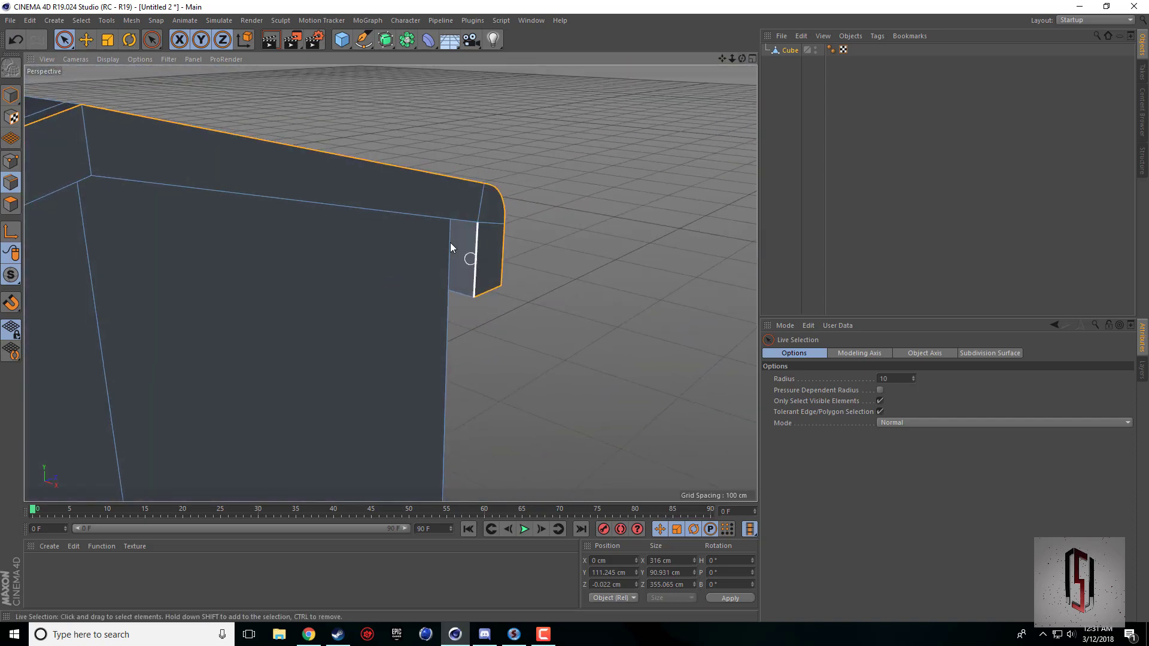
shift+click(432, 216)
drag(740, 60, 1084, 43)
shift+click(430, 226)
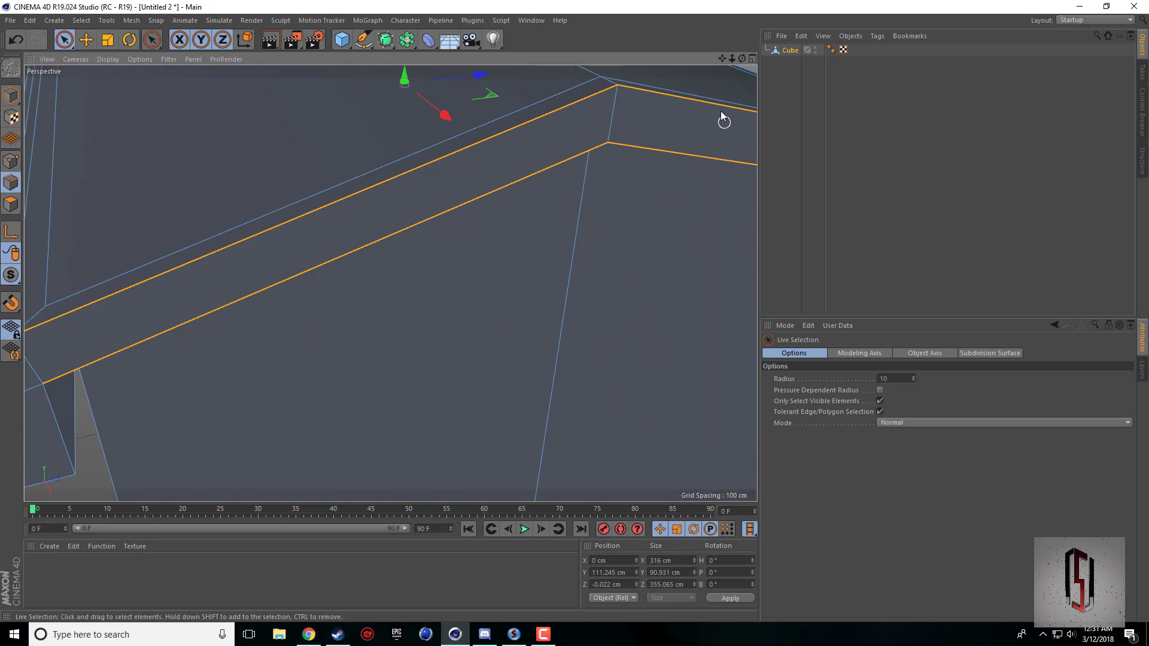
Add the inner vertical and short bottom edges of the first eave end, plus that eave's long bottom edge.
drag(722, 58, 898, 1)
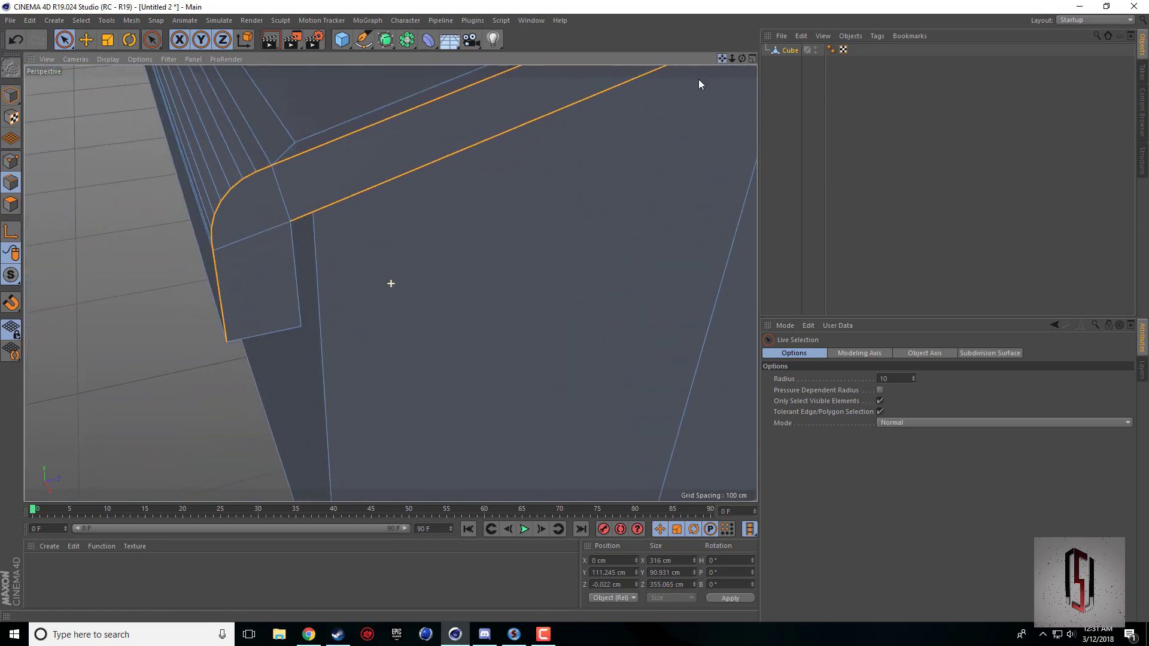
shift+click(288, 256)
shift+click(290, 328)
drag(742, 59, 820, 47)
shift+click(279, 335)
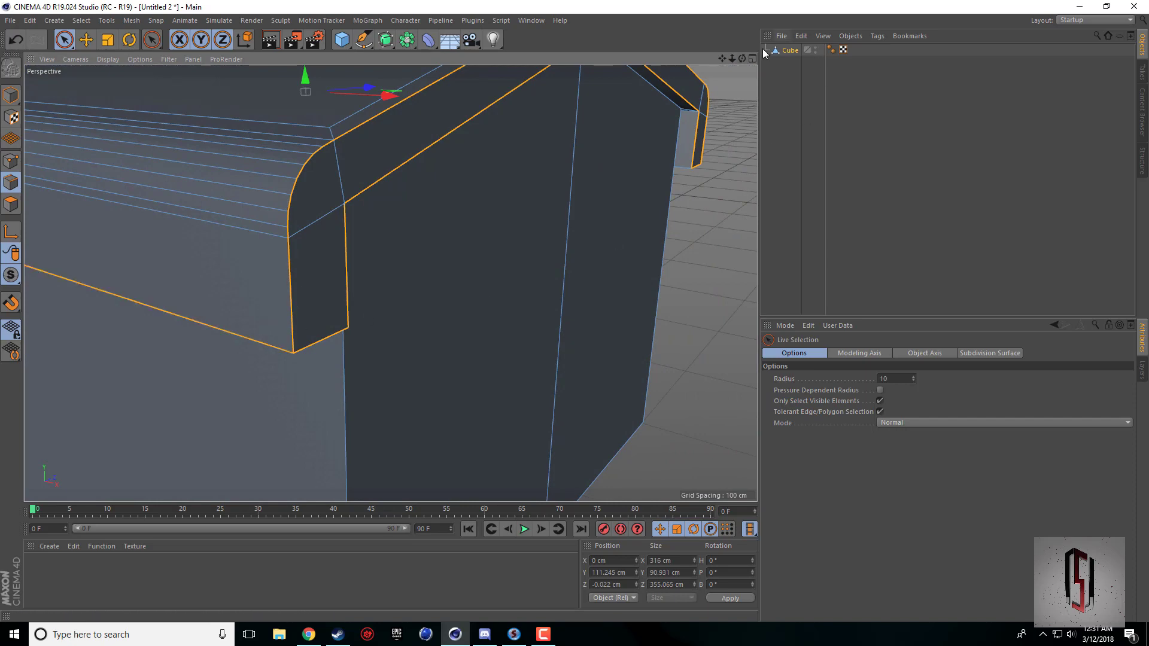
On the opposite gable, add one eave end's outline and the adjoining upper and lower sloping edges, deselecting any extra edges.
drag(741, 59, 672, 157)
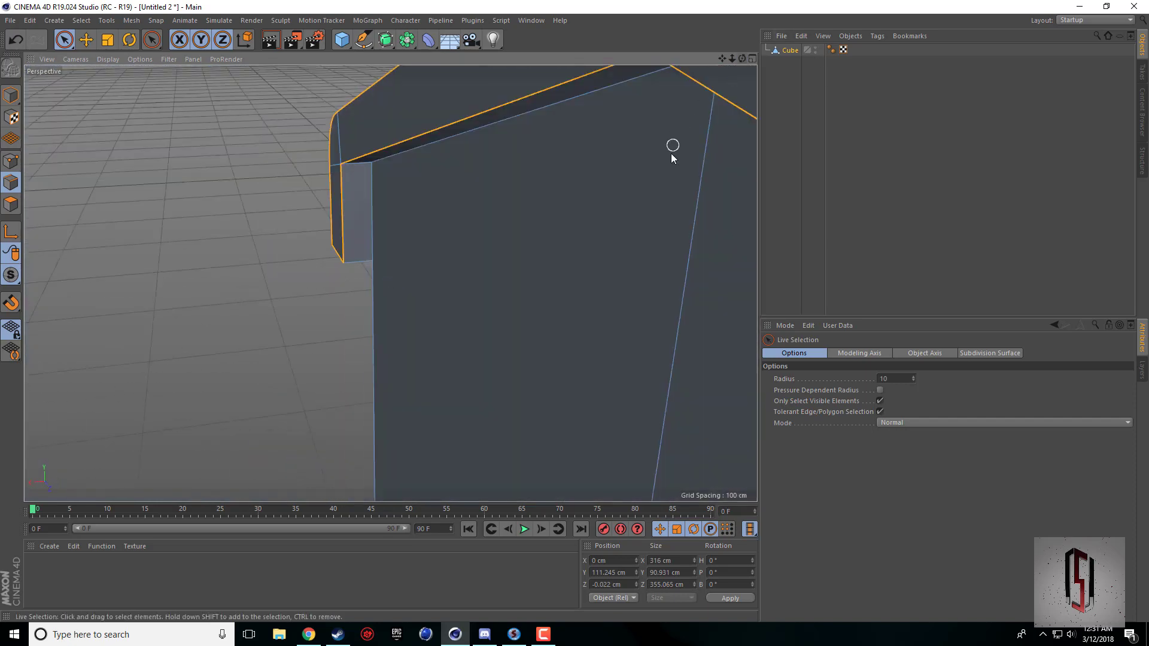
scroll(672, 157, down, 4)
drag(723, 59, 299, 12)
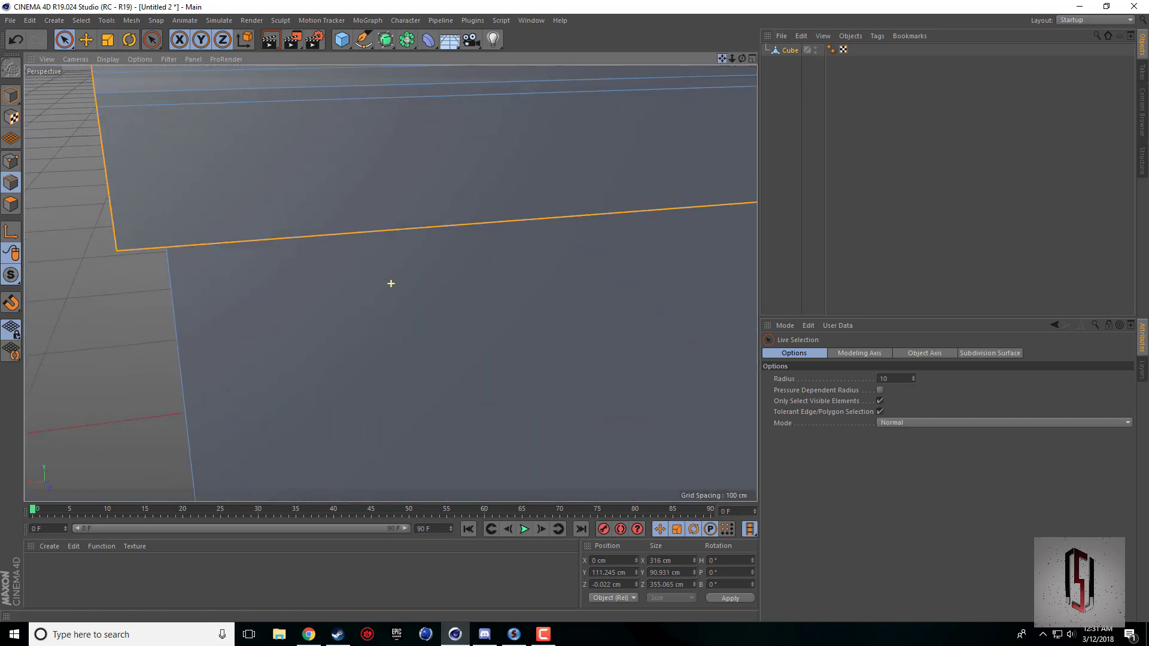
drag(391, 284, 96, 277)
drag(742, 58, 509, 54)
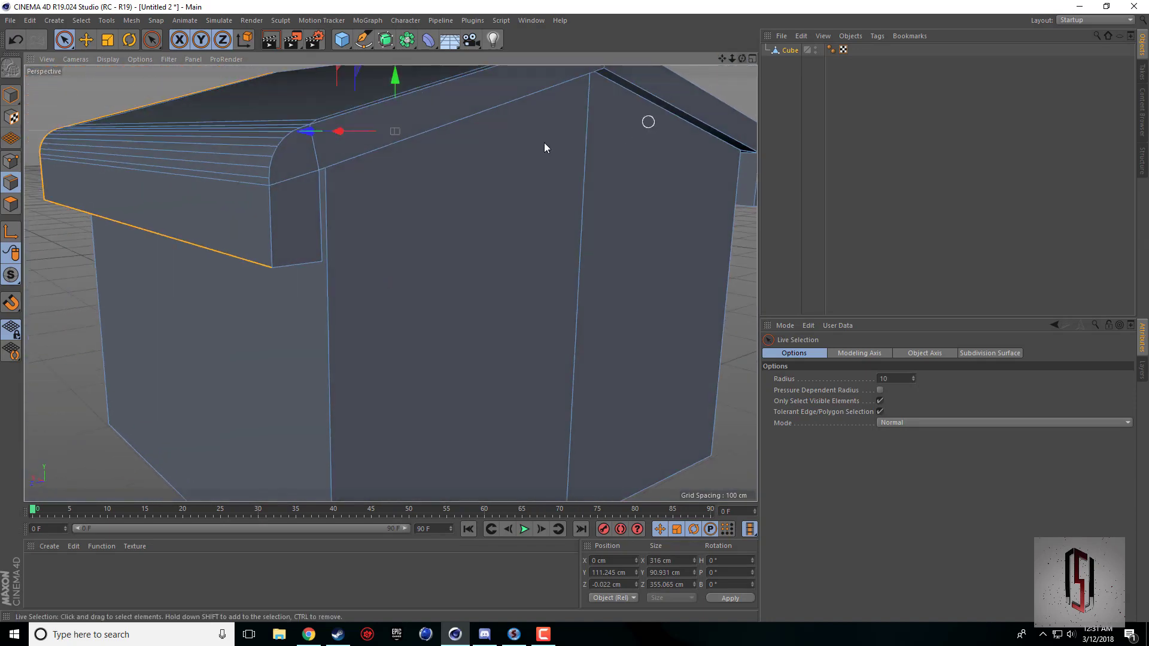
shift+click(269, 251)
mouse_move(314, 209)
shift+mouse_down()
mouse_move(274, 146)
mouse_move(275, 164)
mouse_move(304, 119)
mouse_move(221, 198)
shift+mouse_up()
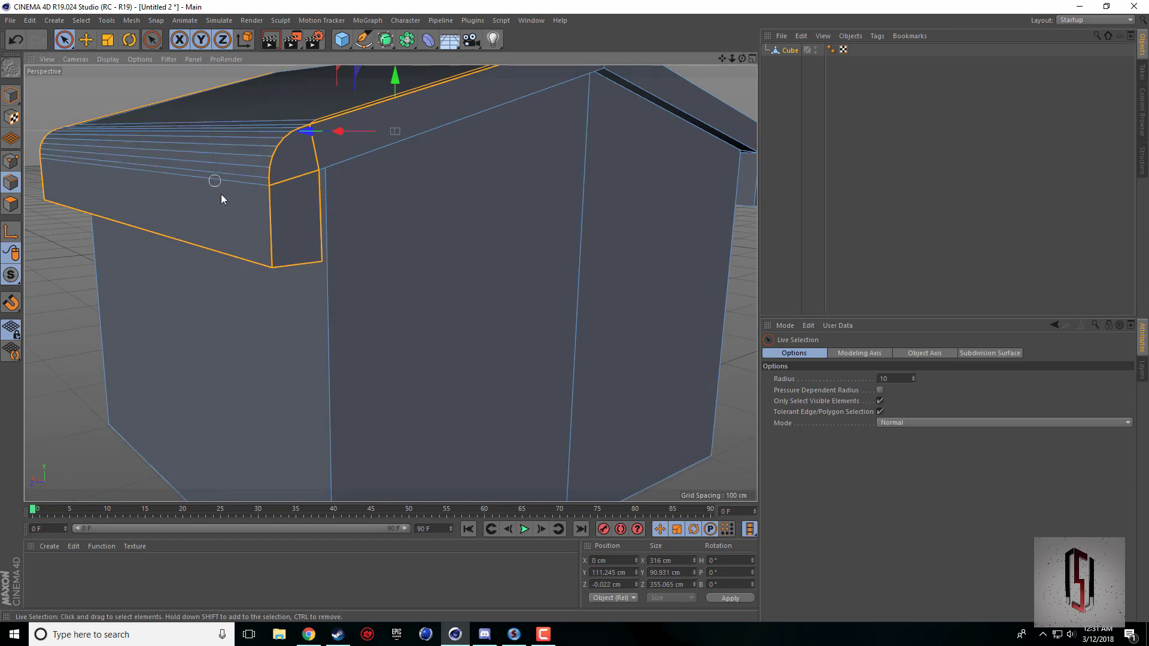
click(378, 154)
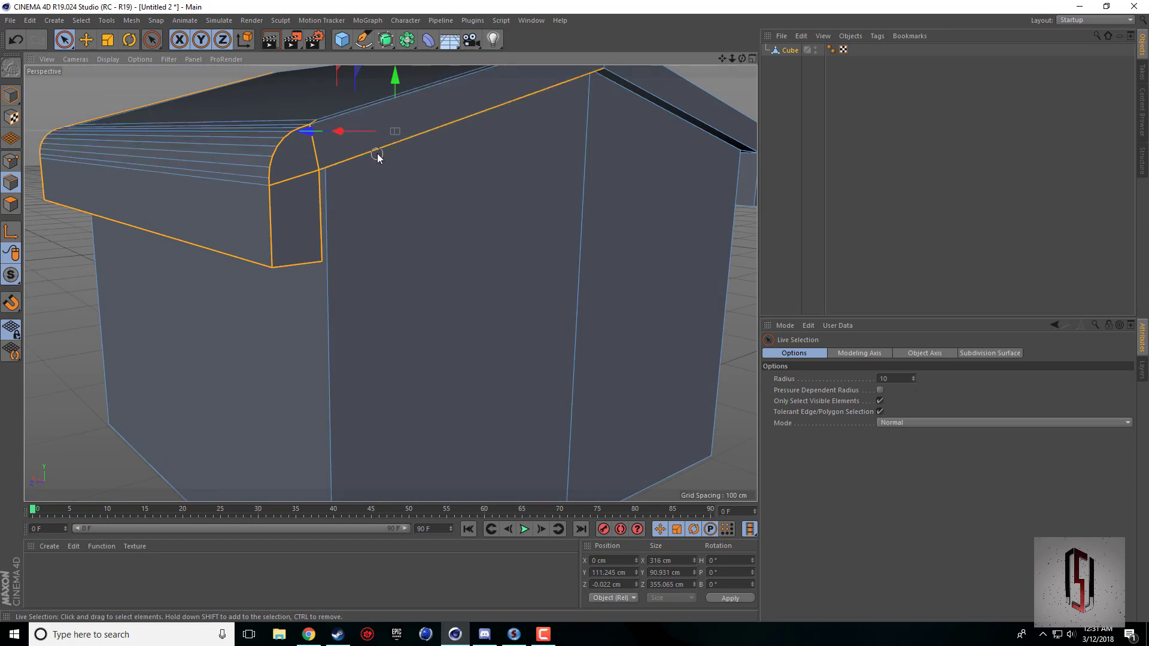
alt+drag(391, 281, 498, 147)
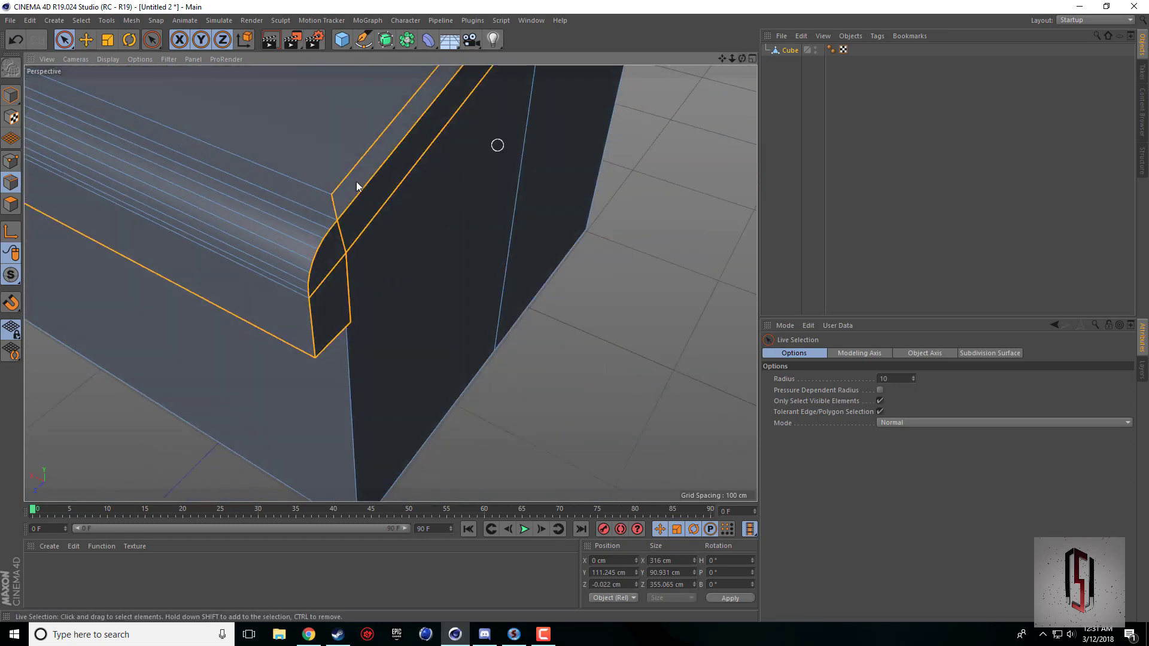
alt+drag(334, 195, 729, 44)
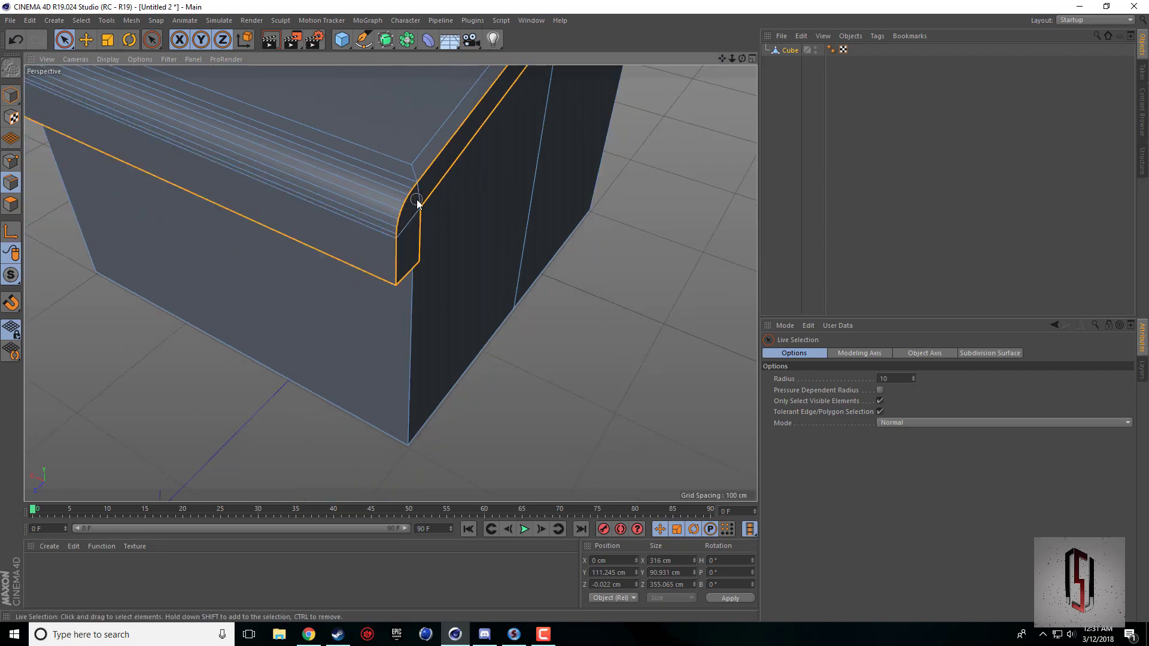
Add the opposite gable's remaining upper and lower sloping edges and the outline of its other eave end.
mouse_move(742, 58)
mouse_down()
mouse_move(708, 60)
mouse_move(719, 61)
mouse_up()
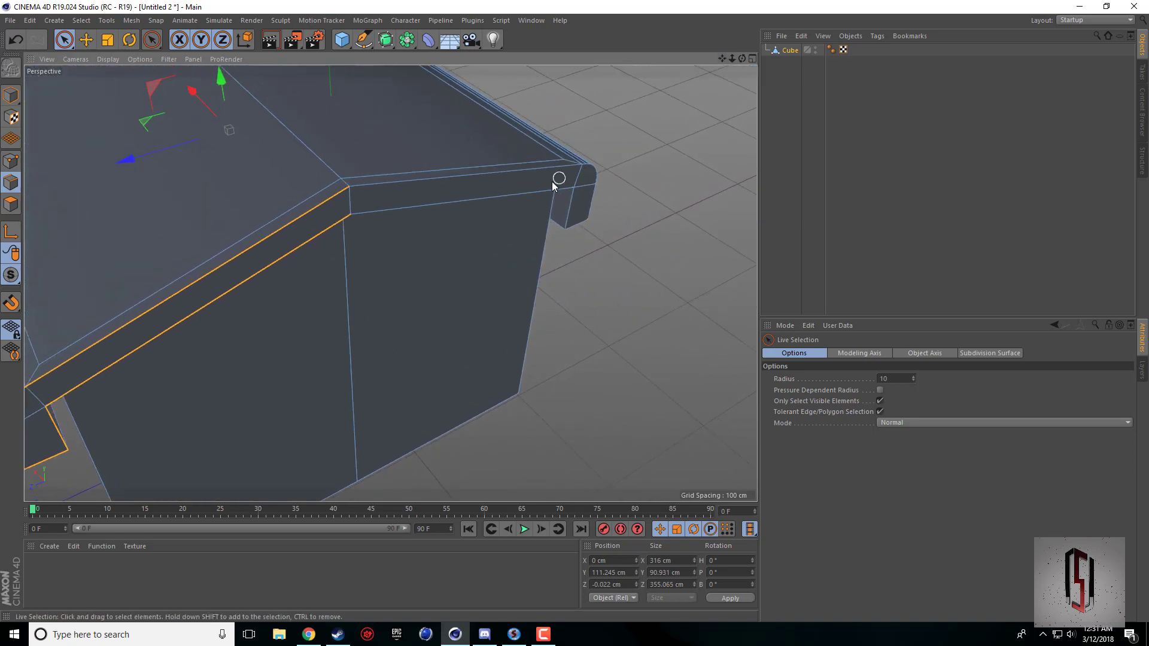
mouse_move(538, 172)
shift+mouse_down()
mouse_move(528, 194)
mouse_move(584, 212)
mouse_move(586, 229)
shift+mouse_up()
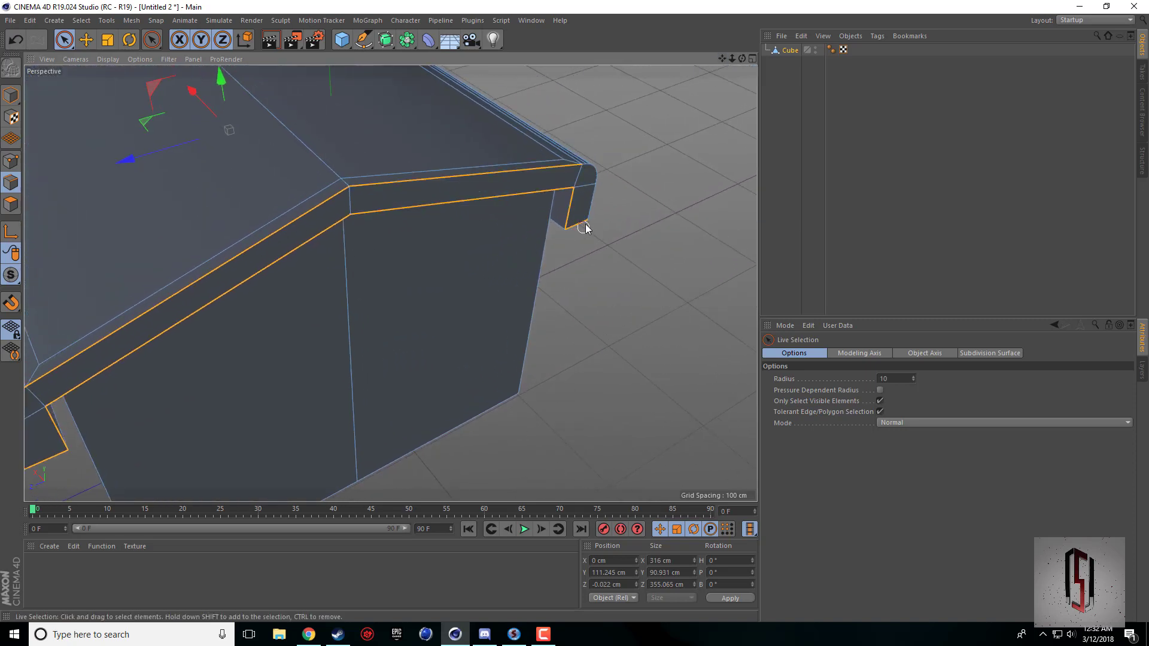
alt+drag(736, 74, 390, 282)
mouse_move(616, 390)
ctrl+mouse_down()
mouse_move(610, 344)
mouse_move(596, 341)
ctrl+mouse_up()
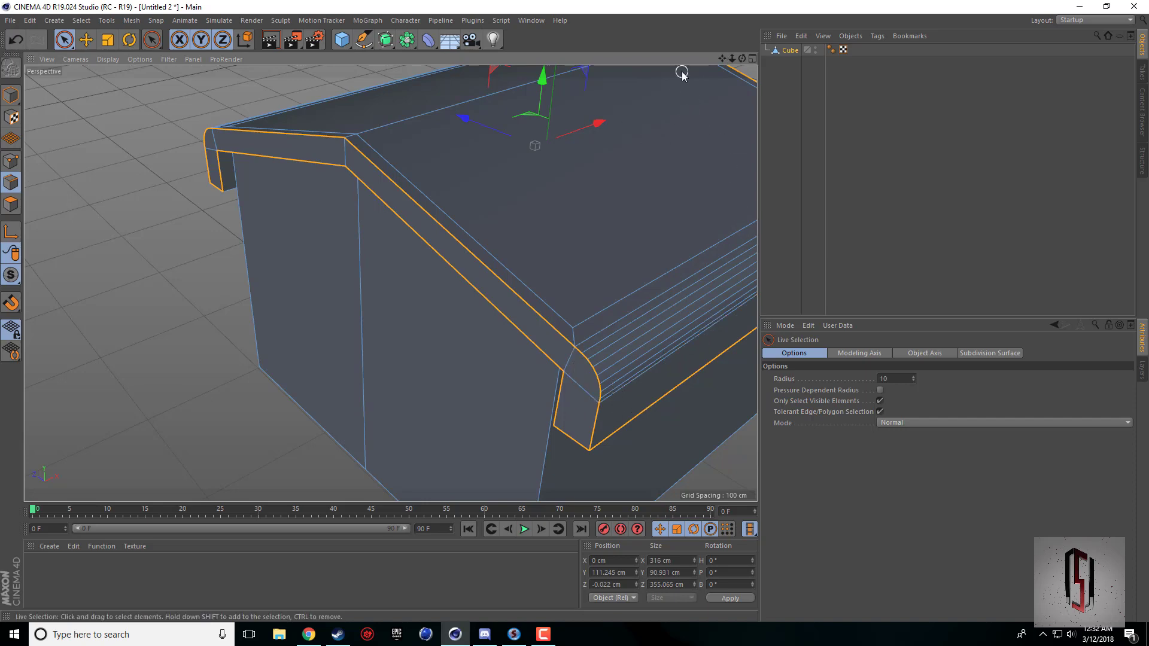
Check the selected roof outline and bevel it with an offset of 1.6 cm and 5 subdivisions.
drag(743, 59, 593, 30)
scroll(706, 143, down, 4)
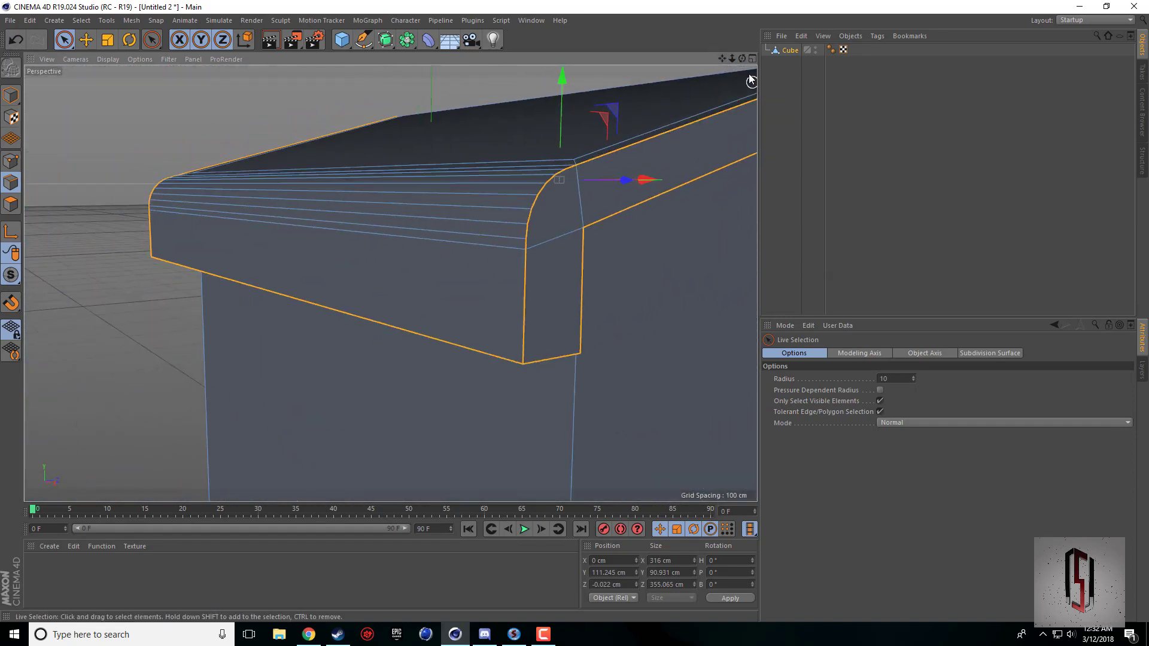
drag(743, 59, 526, 202)
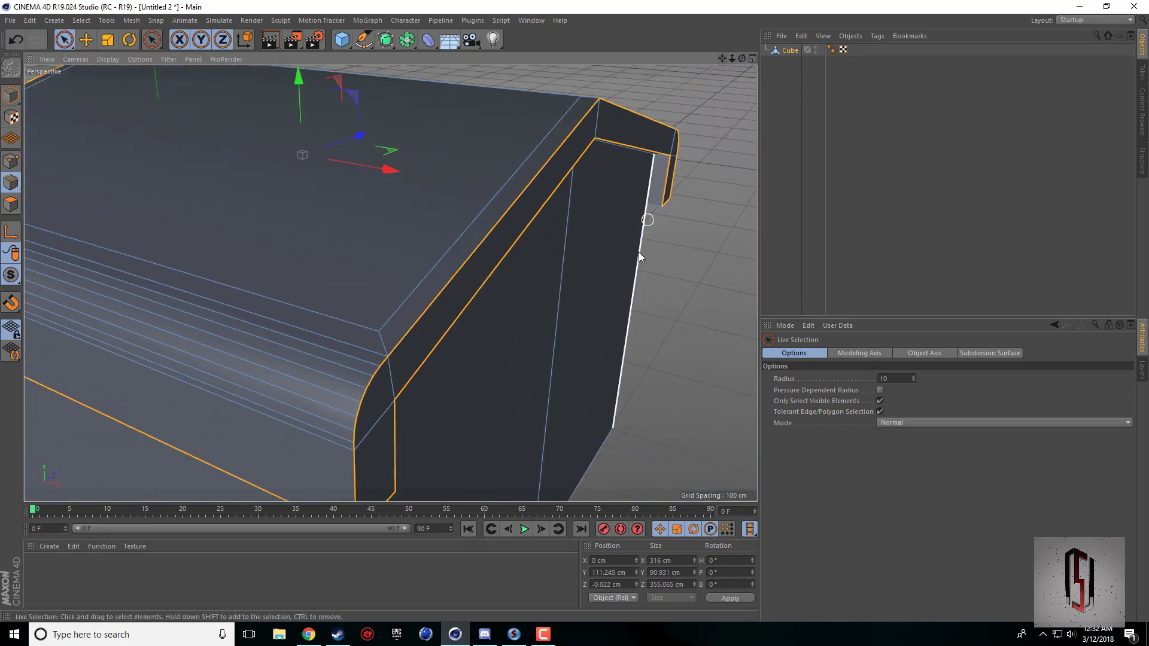
right_click(640, 274)
click(684, 523)
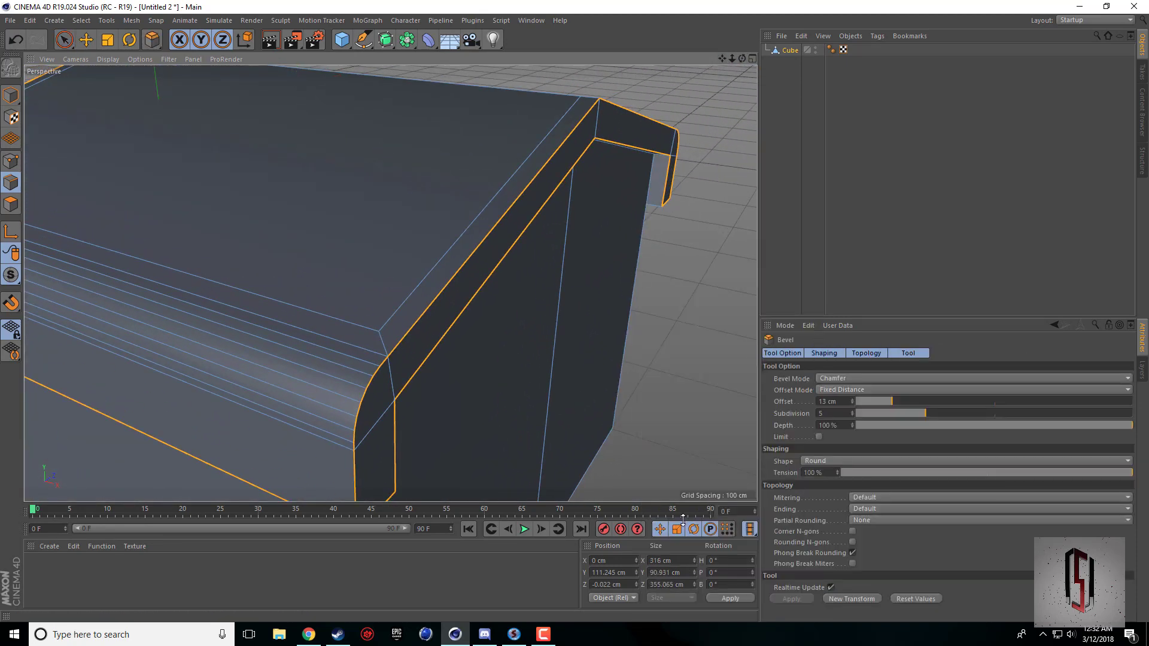
drag(698, 376, 710, 376)
Render the whole building in the viewport to check the softened roof edges.
mouse_move(742, 59)
mouse_down()
mouse_move(743, 33)
mouse_move(778, 24)
mouse_move(734, 27)
mouse_move(722, 82)
mouse_move(666, 96)
mouse_move(346, 121)
mouse_up()
scroll(606, 127, down, 6)
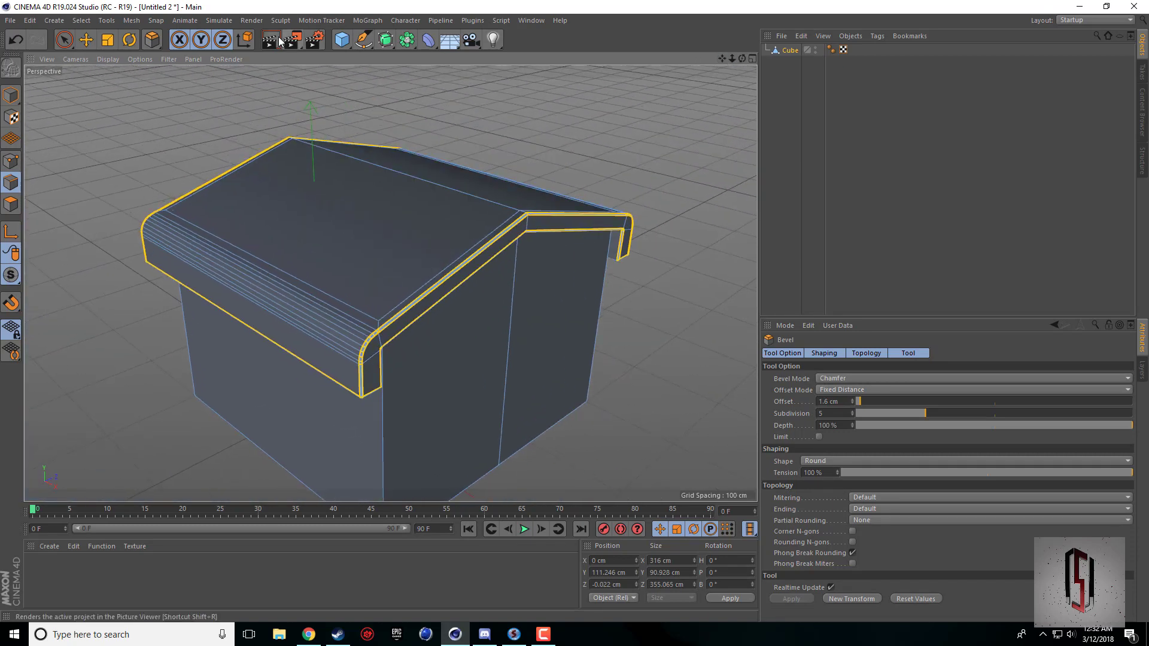
key(ctrl+r)
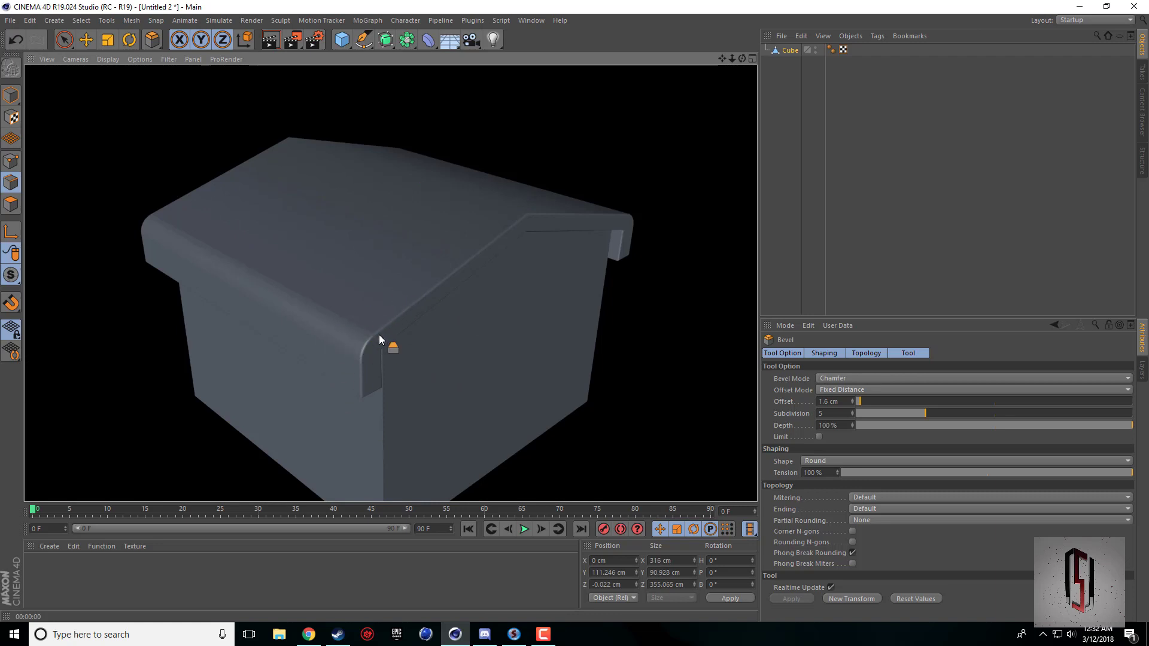
scroll(492, 373, down, 1)
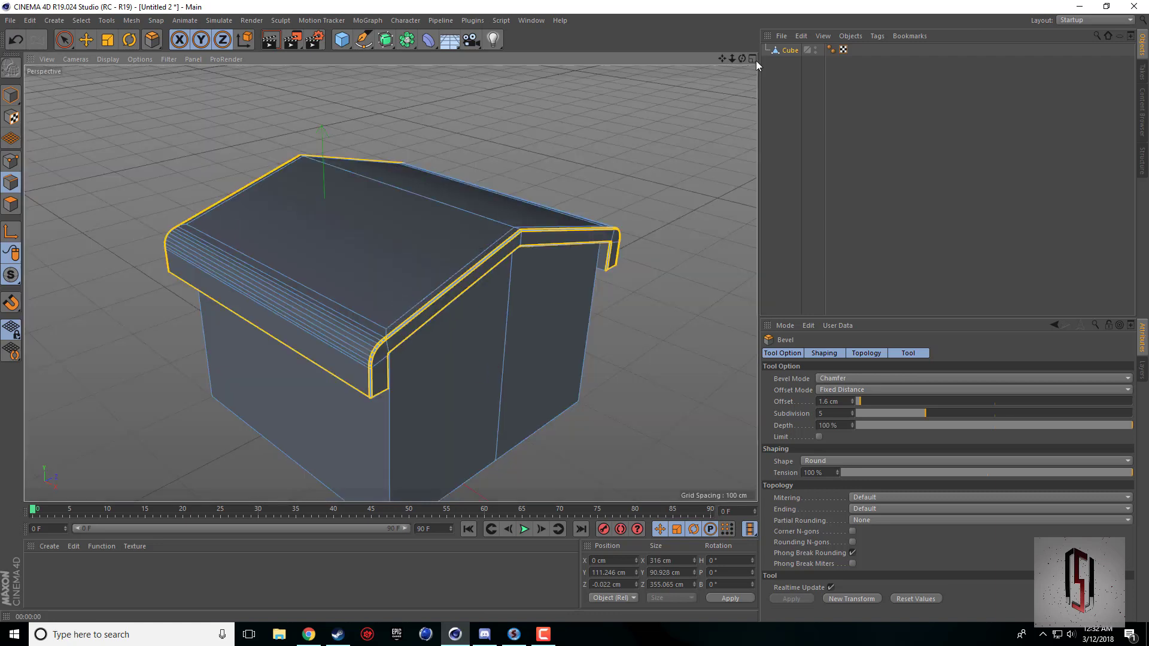
Delete the Cube's Phong tag and render the building in the viewport to check its shading.
click(828, 50)
key(Delete)
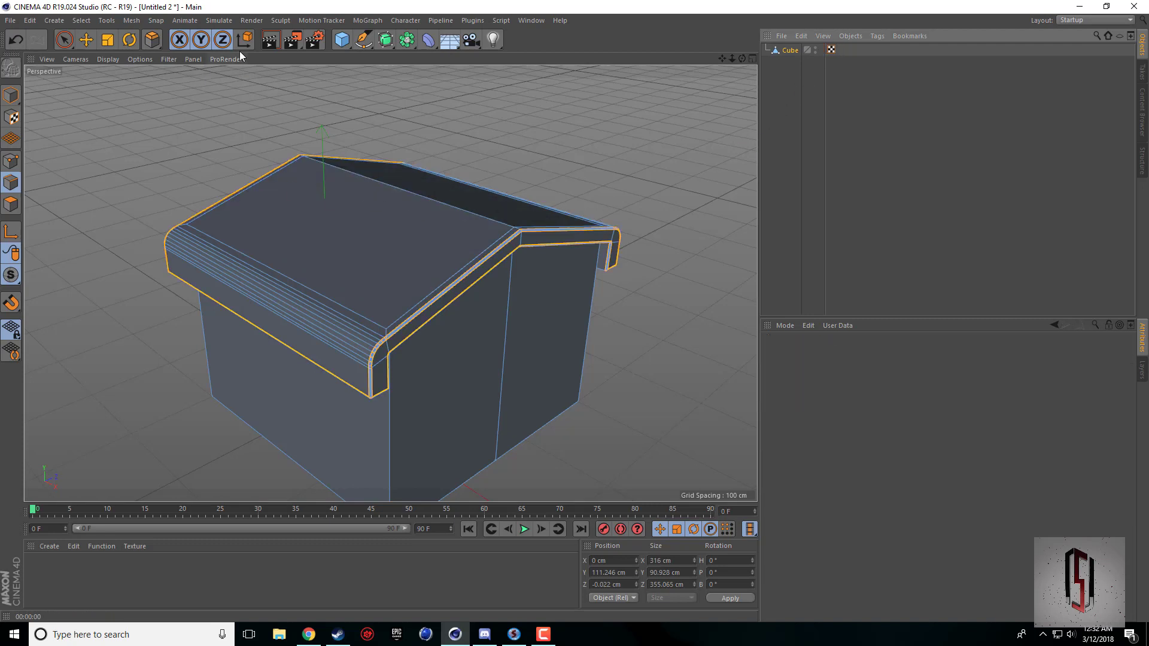
click(274, 40)
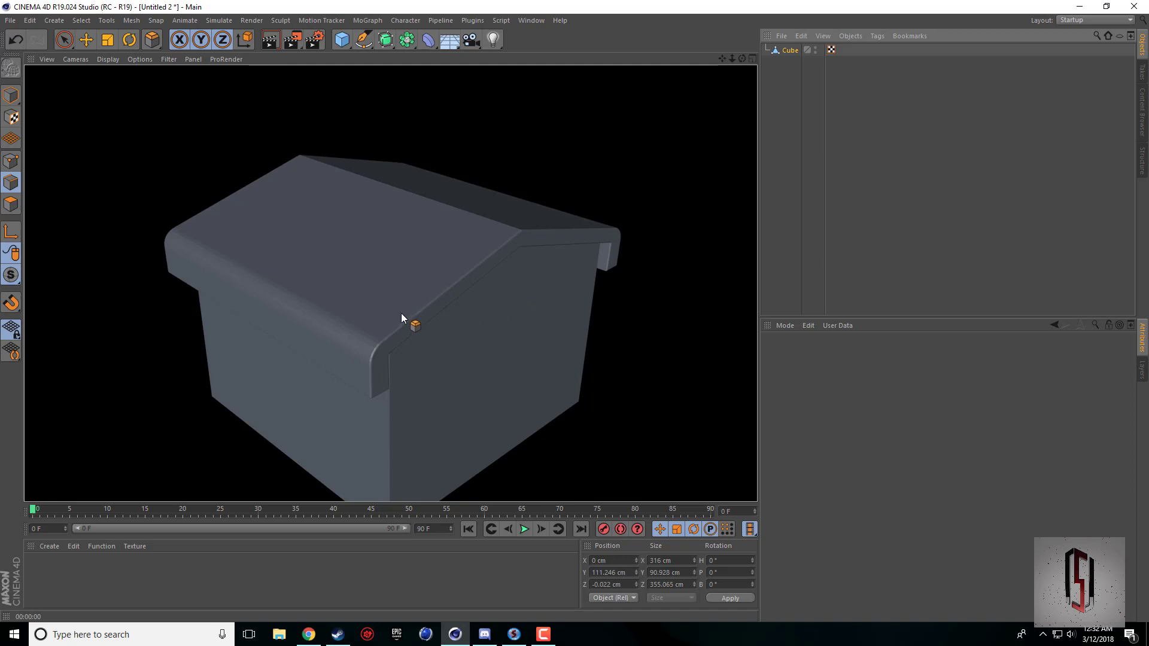
key(ctrl+z)
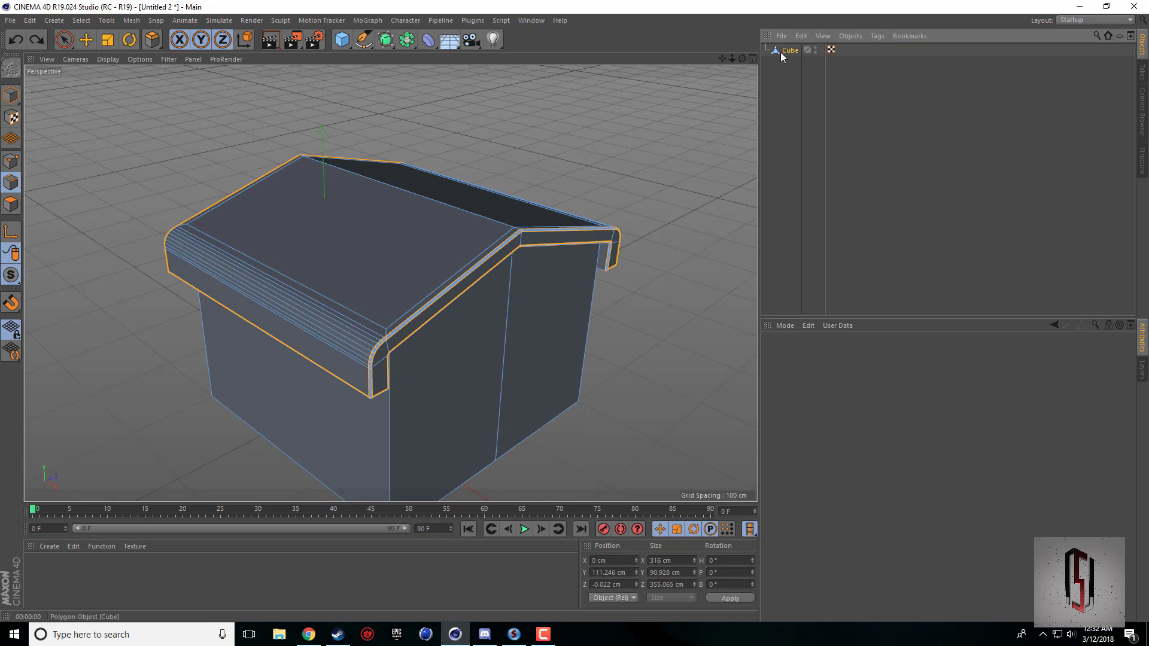
Compare the TH10 War Base reference picture in the browser with a viewport render of the whole building with nothing selected.
click(319, 635)
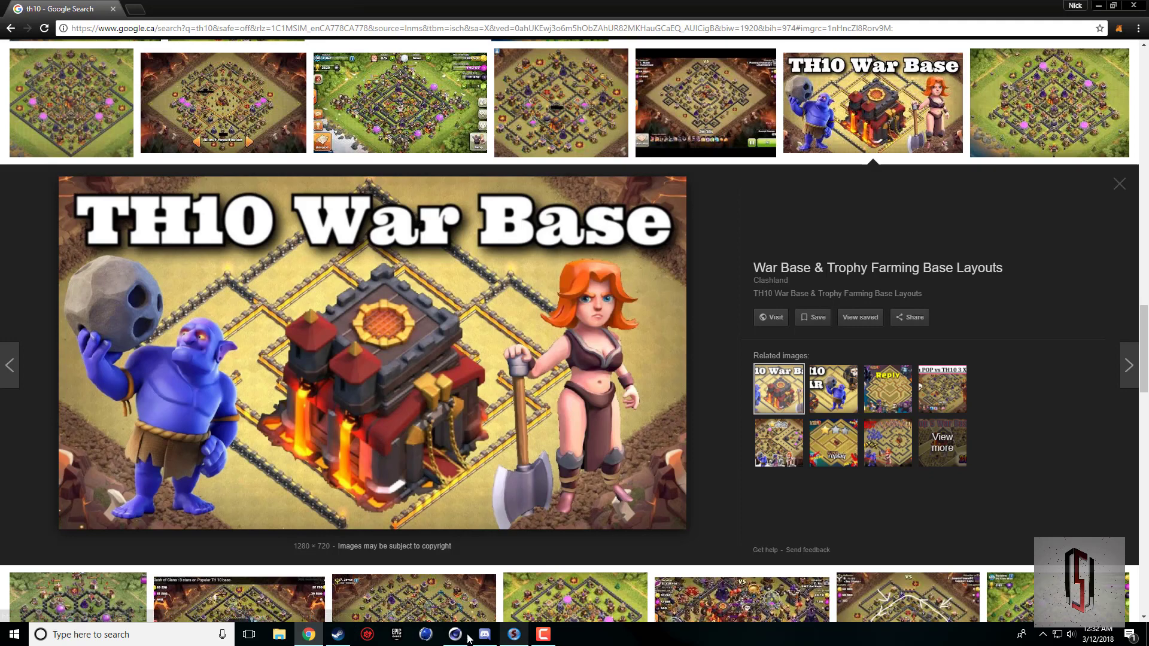
click(544, 634)
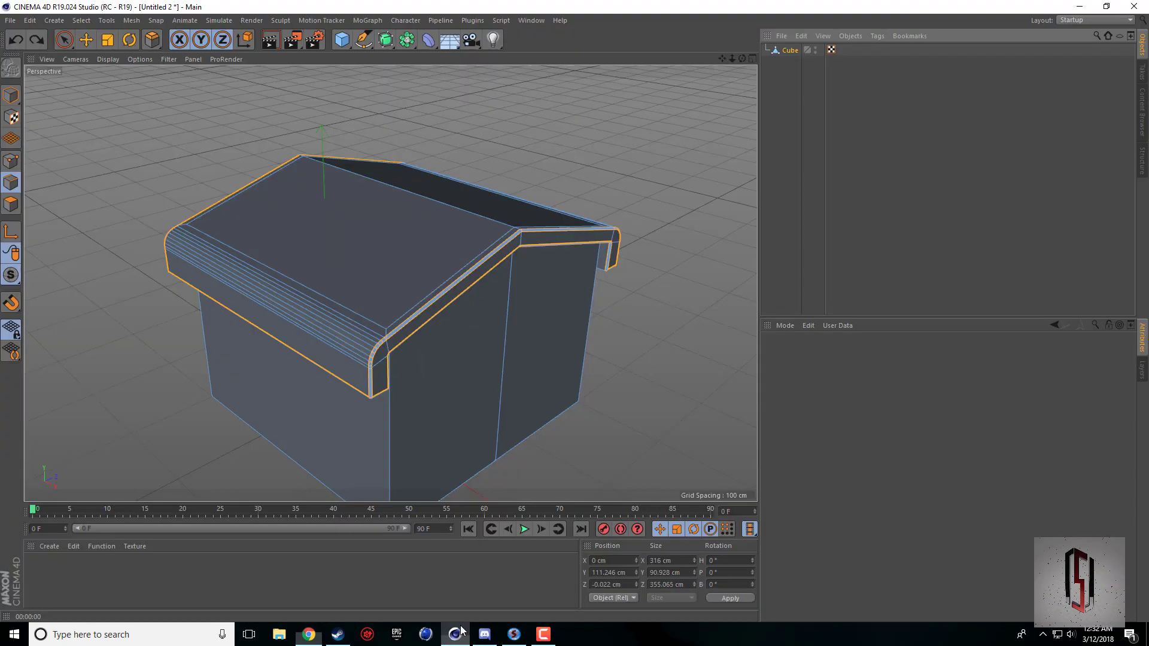
click(10, 96)
click(87, 40)
click(121, 143)
scroll(459, 199, down, 3)
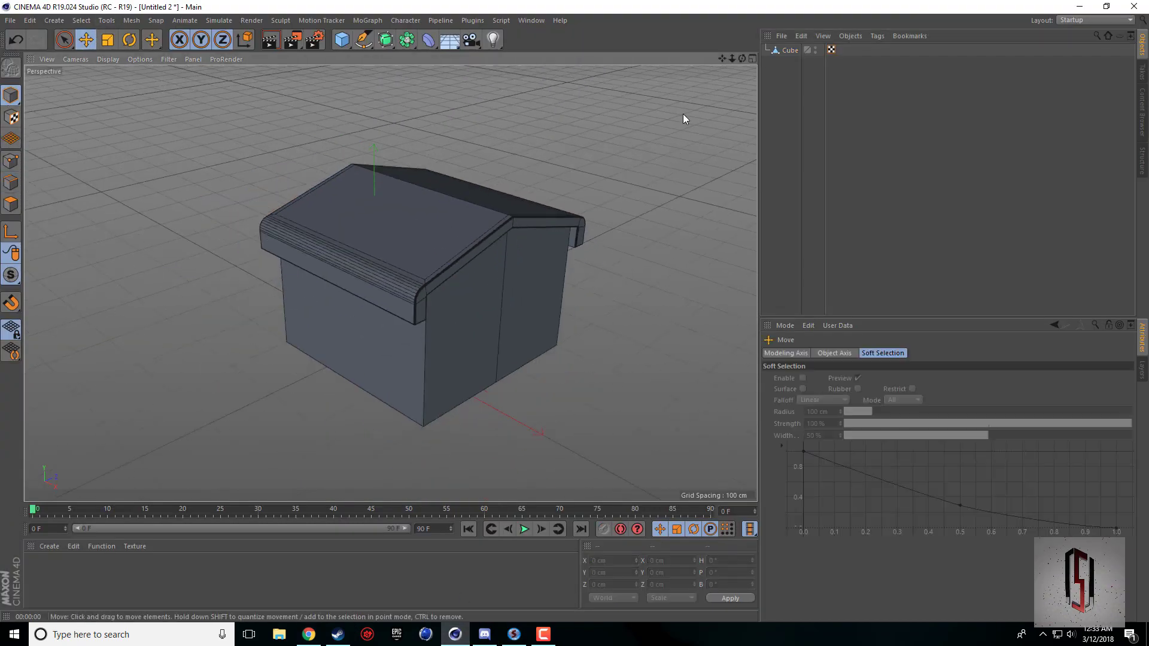
mouse_move(743, 58)
mouse_down()
mouse_move(726, 30)
mouse_move(713, 44)
mouse_move(738, 65)
mouse_move(693, 54)
mouse_move(734, 67)
mouse_move(722, 80)
mouse_up()
key(ctrl+r)
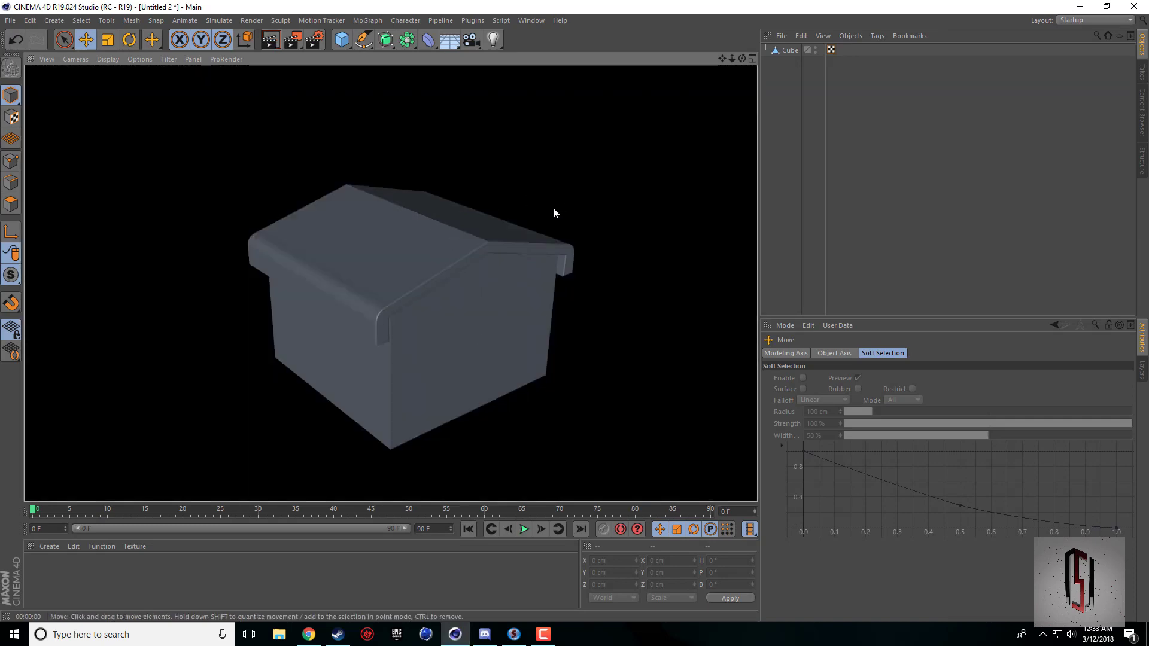
click(308, 634)
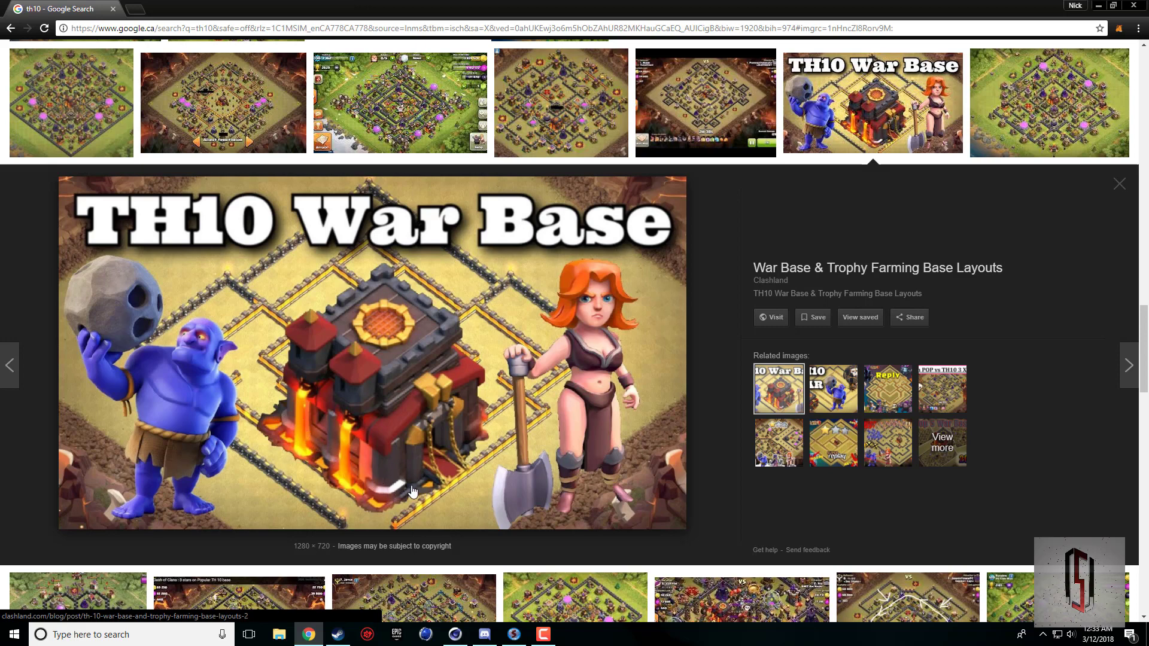
click(455, 635)
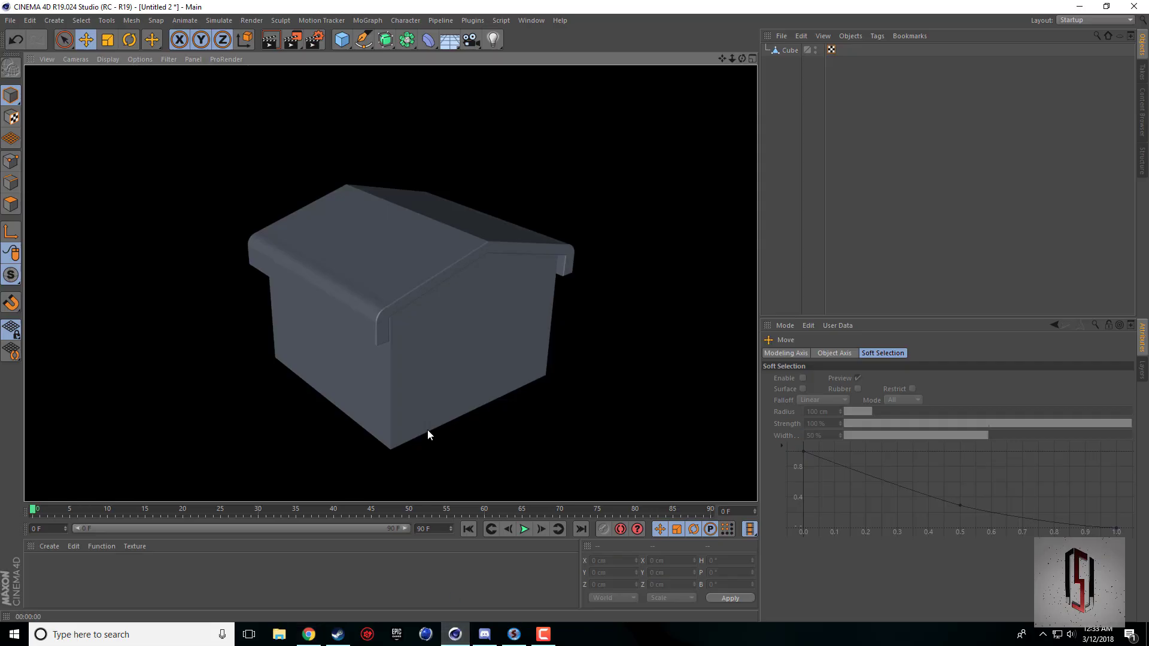
middle_click(419, 400)
middle_click(273, 243)
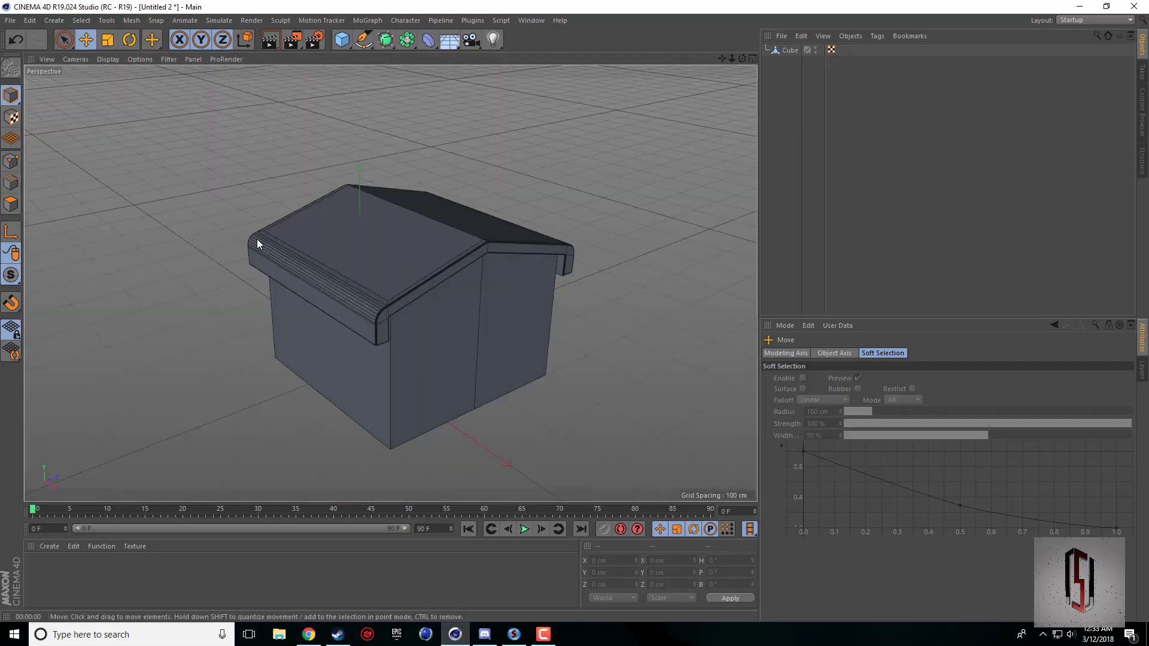
Select the Cube for polygon editing and show its gabled wall profile in the Right view.
click(11, 204)
click(790, 49)
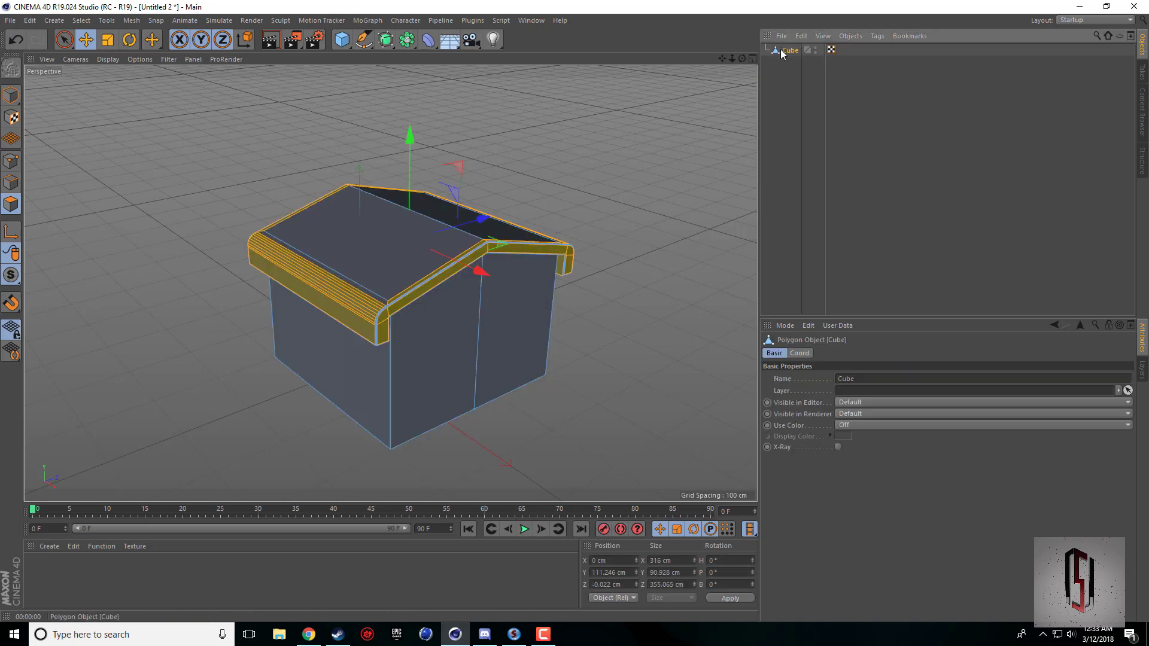
mouse_move(721, 58)
mouse_down()
mouse_move(694, 65)
mouse_move(729, 60)
mouse_up()
click(678, 125)
middle_click(452, 210)
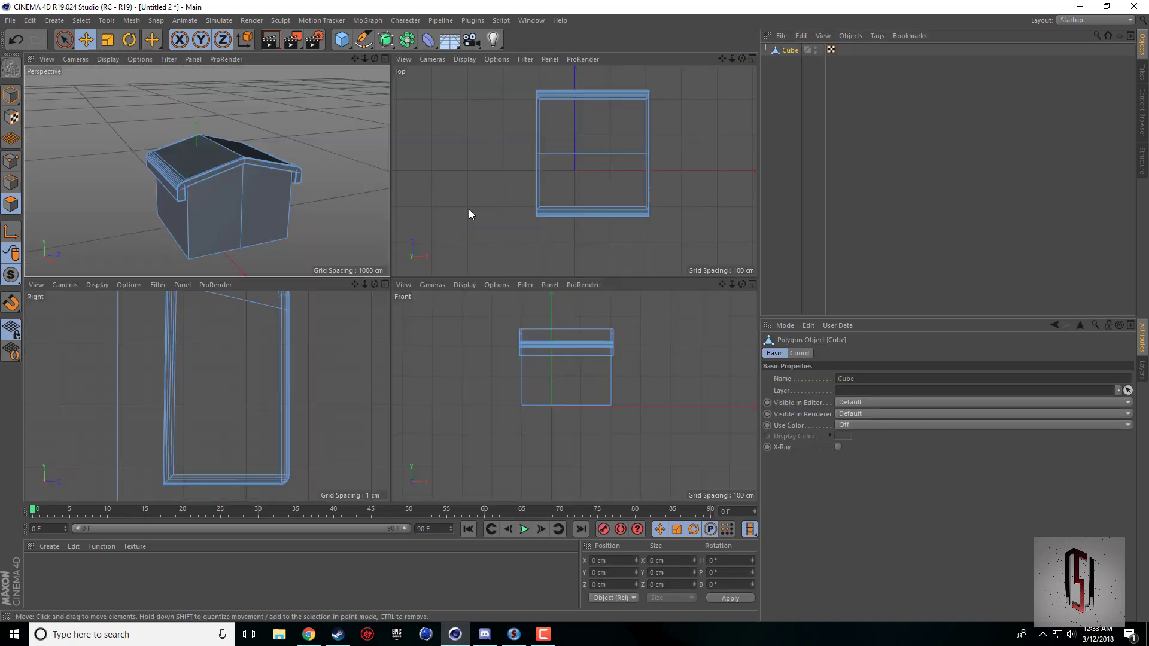
scroll(254, 395, down, 5)
scroll(254, 395, down, 4)
middle_click(249, 441)
scroll(421, 355, down, 7)
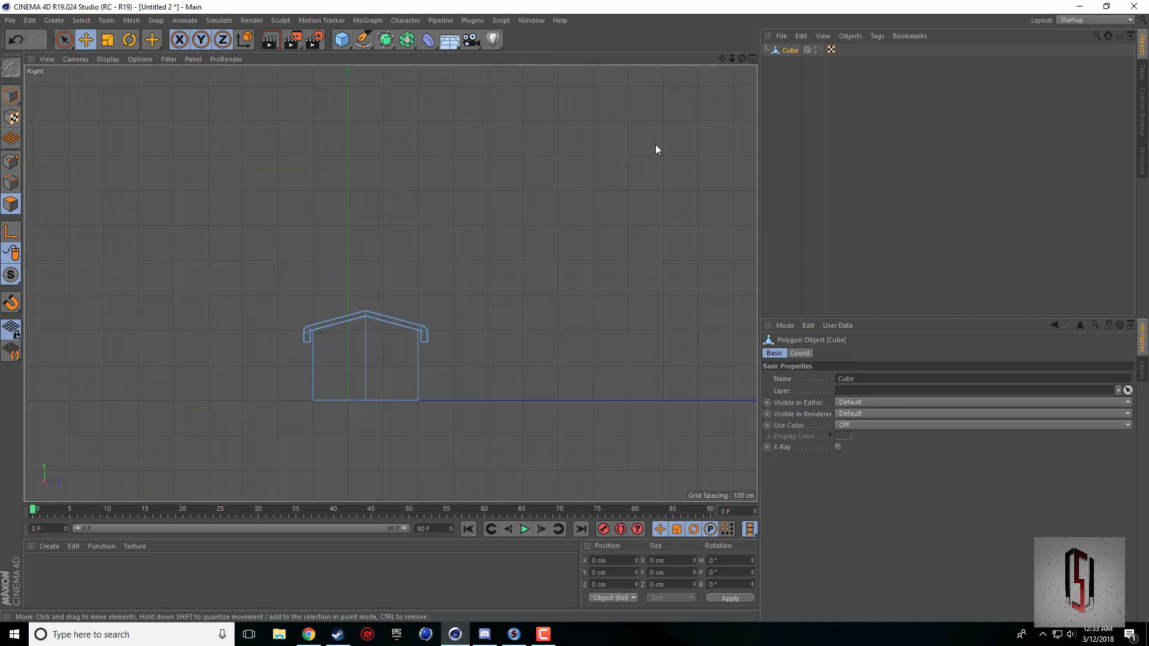
scroll(652, 146, up, 2)
drag(722, 58, 390, 282)
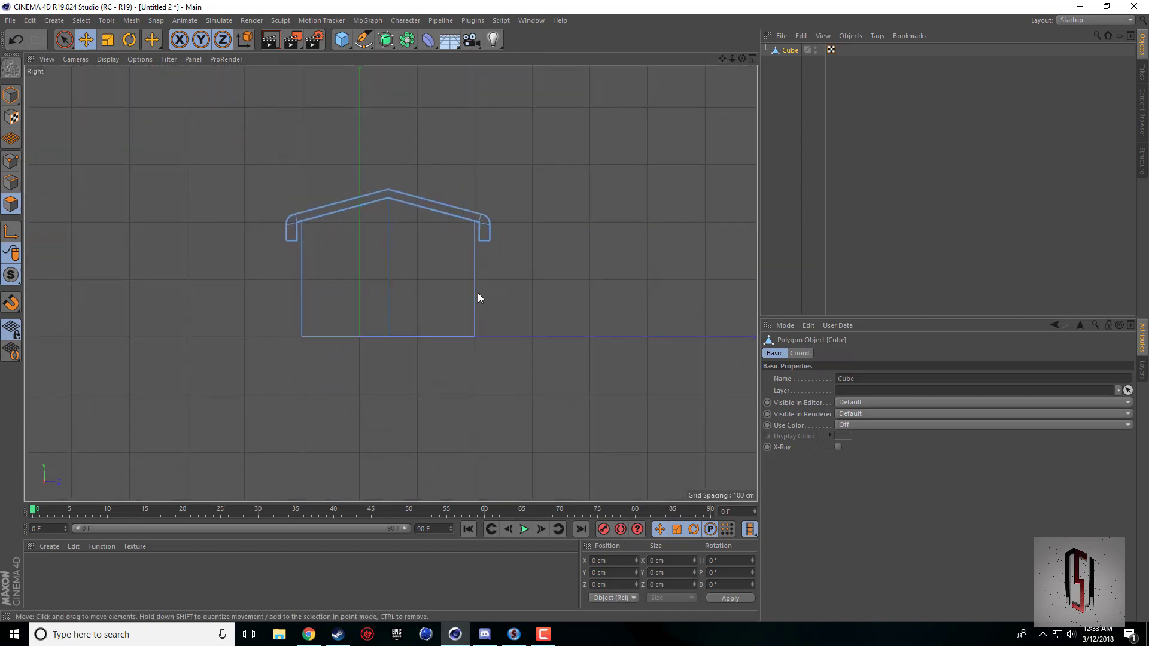
scroll(478, 293, up, 5)
scroll(464, 323, up, 4)
right_click(509, 397)
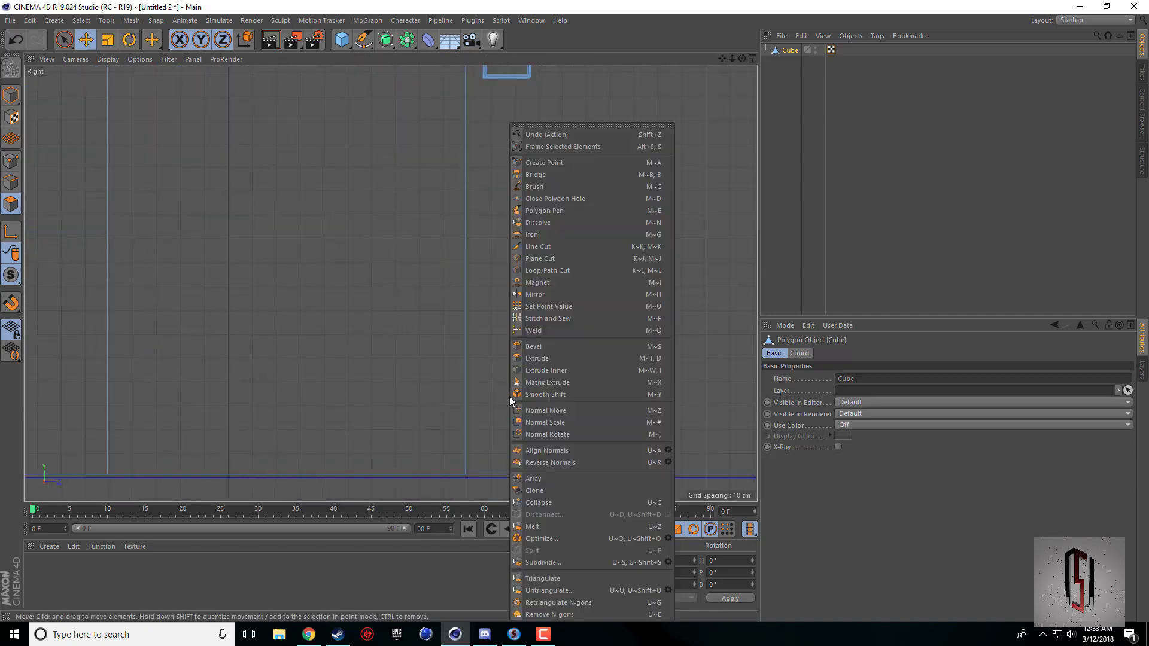
click(560, 271)
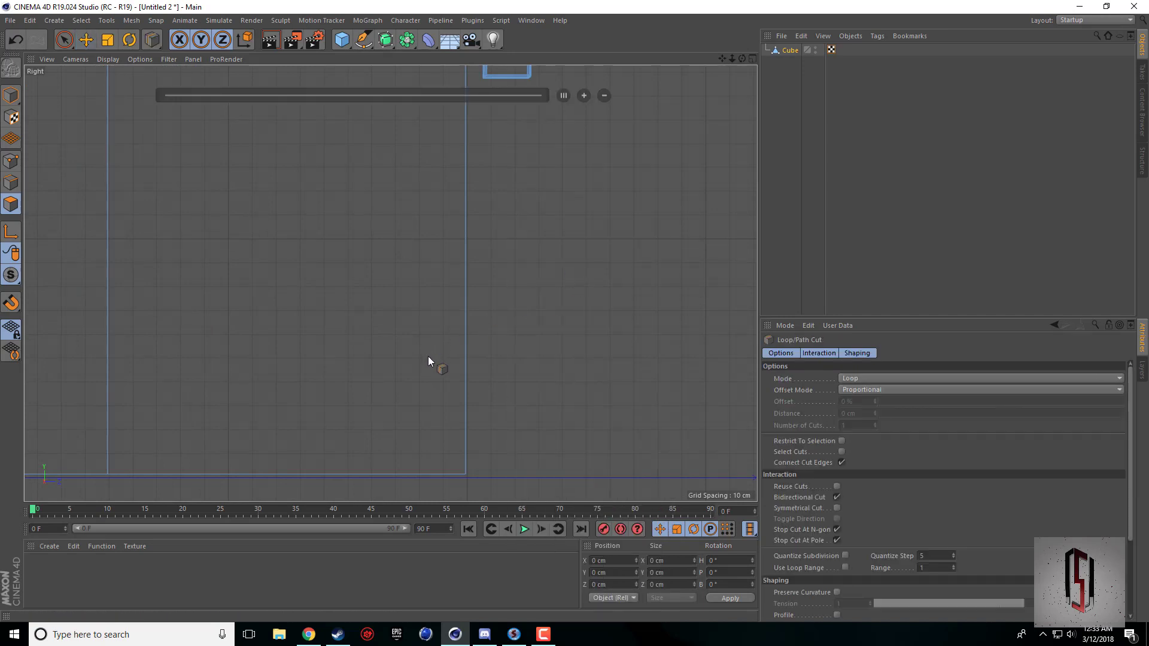
scroll(443, 365, down, 3)
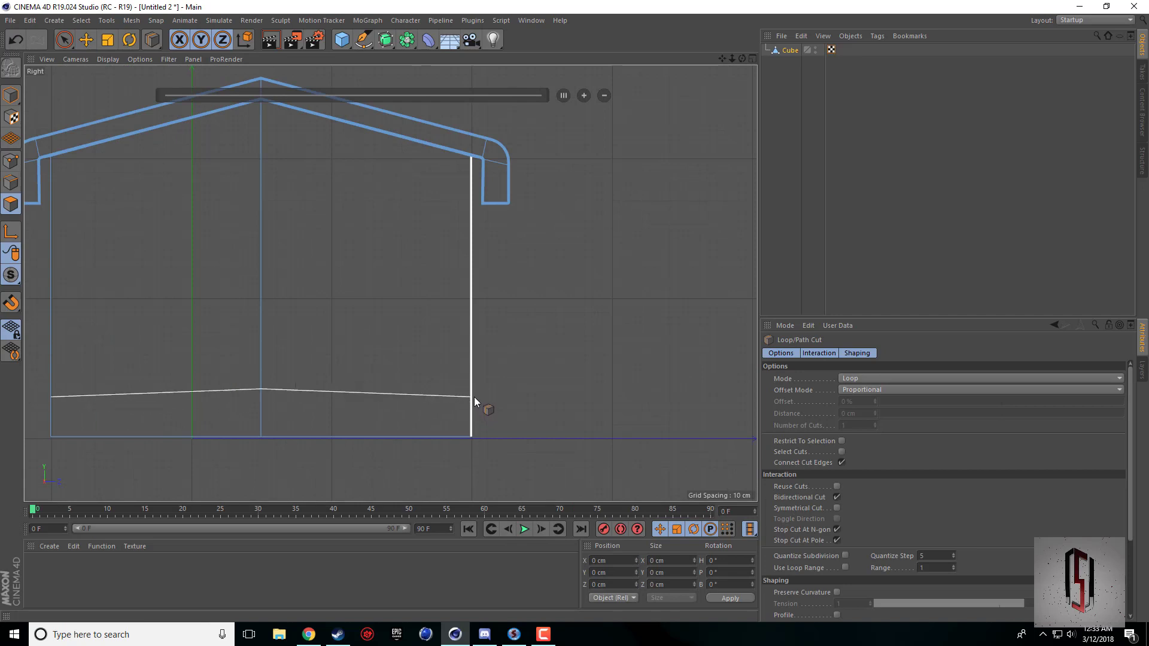
Make a nearly horizontal Plane Cut through the full width of the walls, about 38 cm above their lower edge.
right_click(497, 390)
click(529, 257)
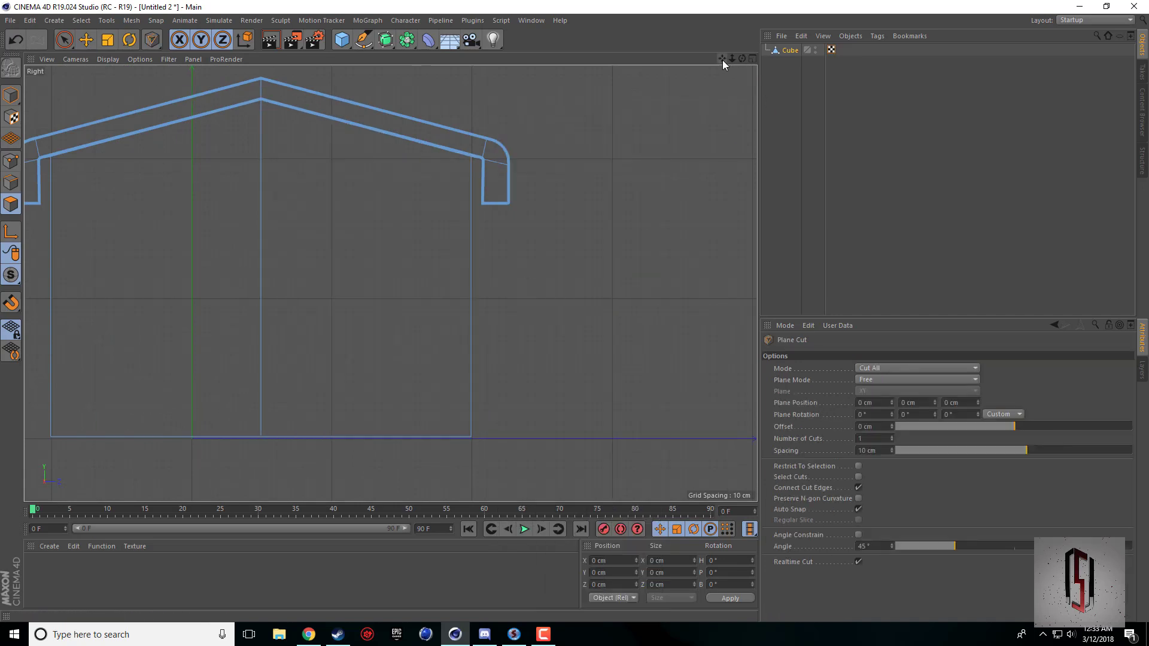
drag(723, 60, 862, 47)
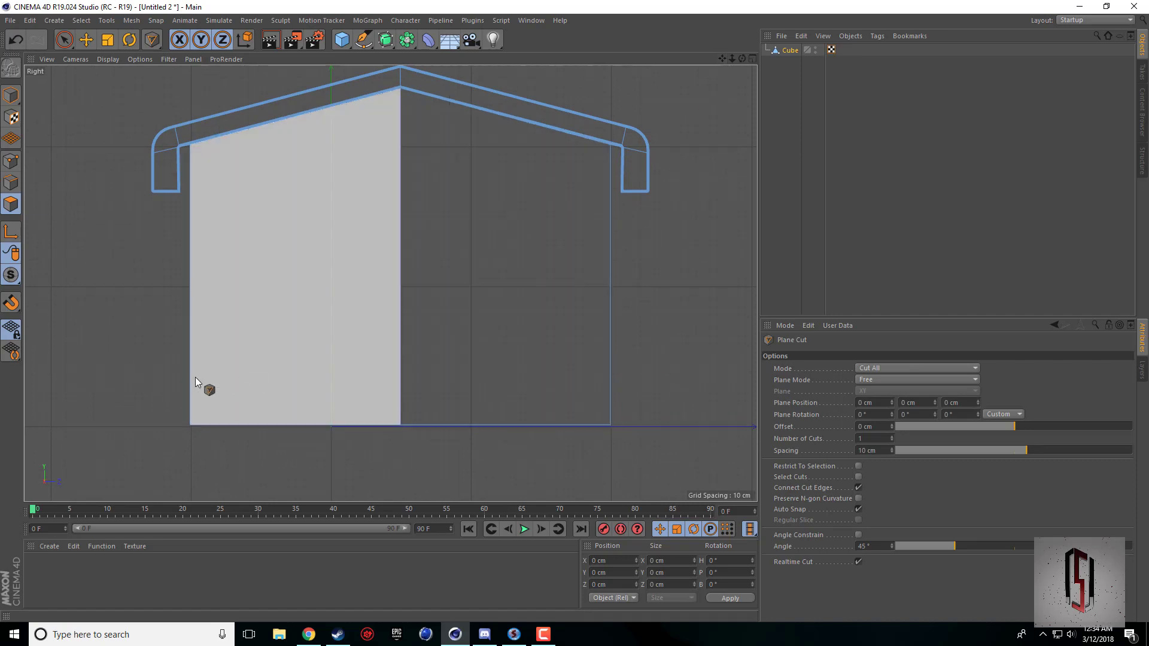
click(342, 39)
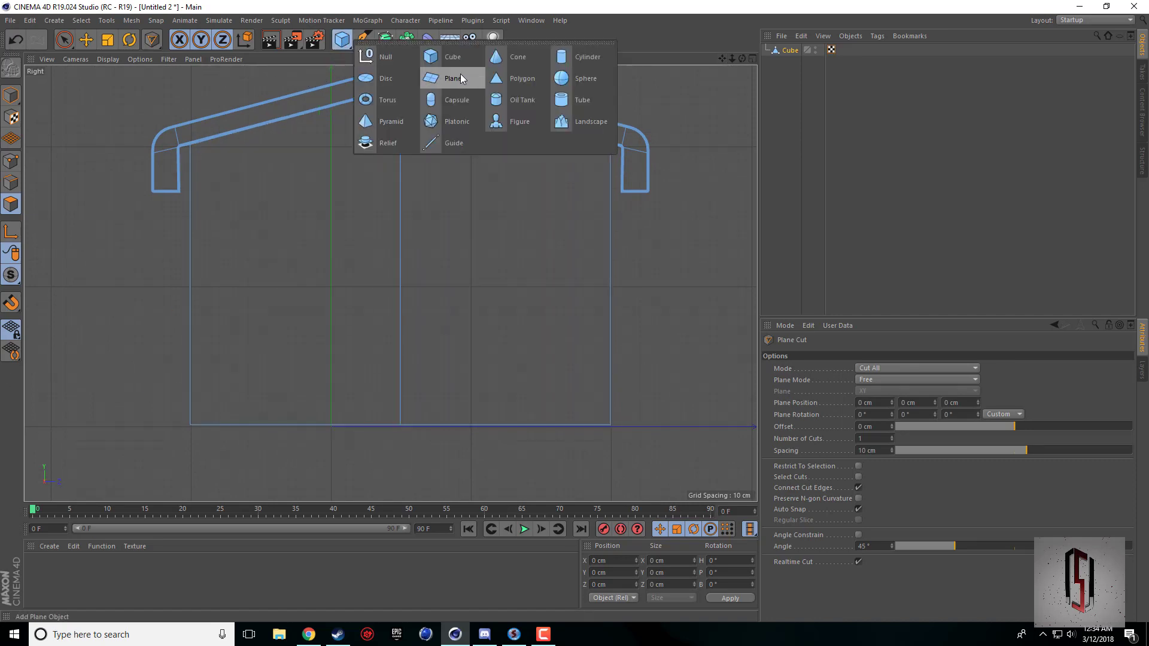
click(88, 360)
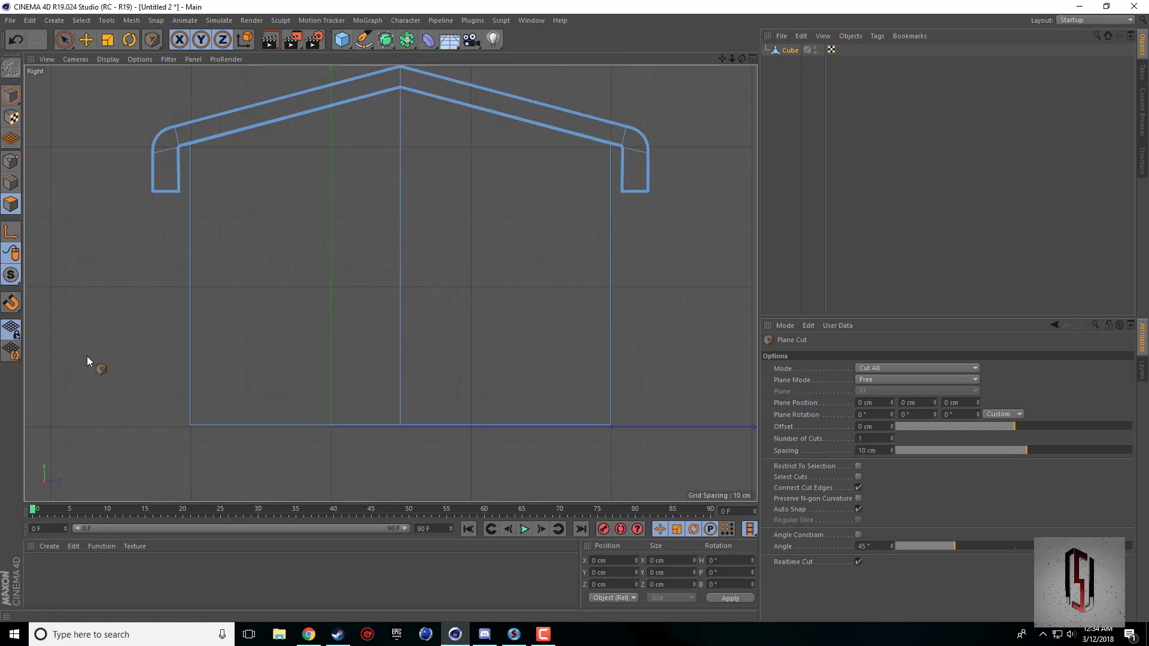
click(191, 371)
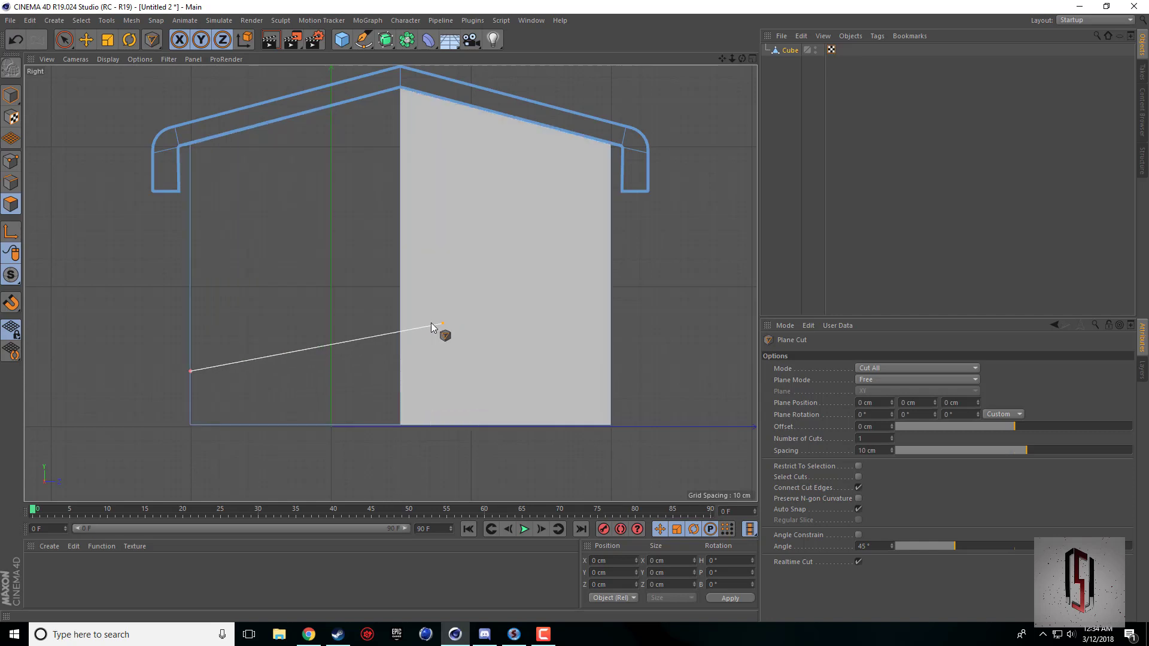
click(393, 220)
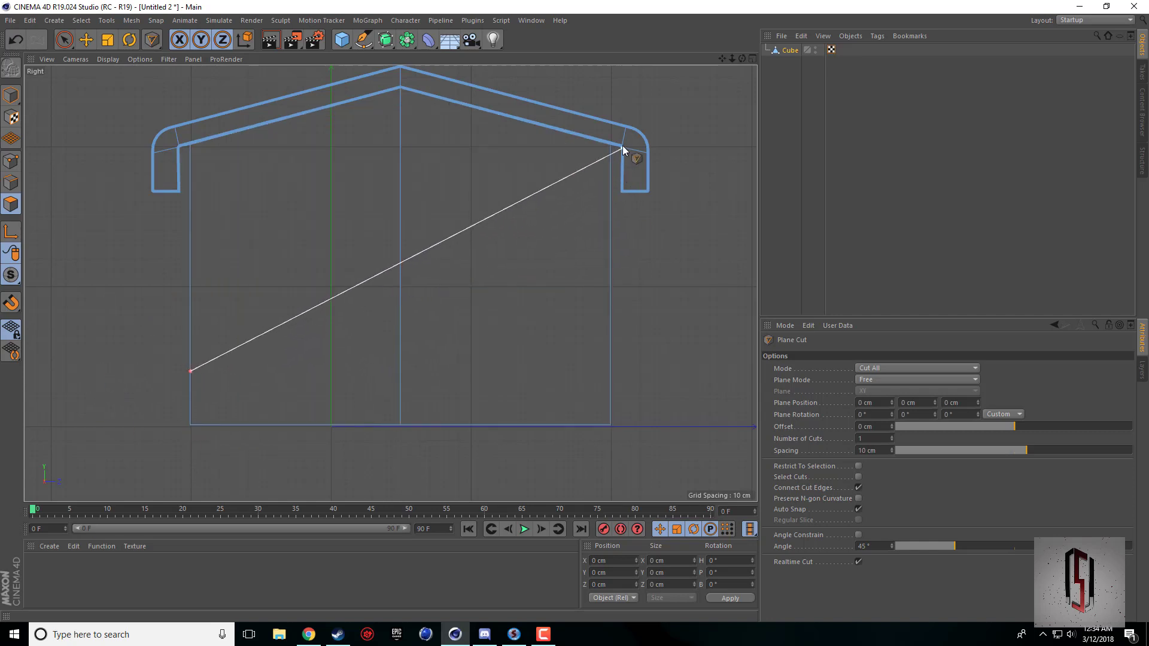
key(shift)
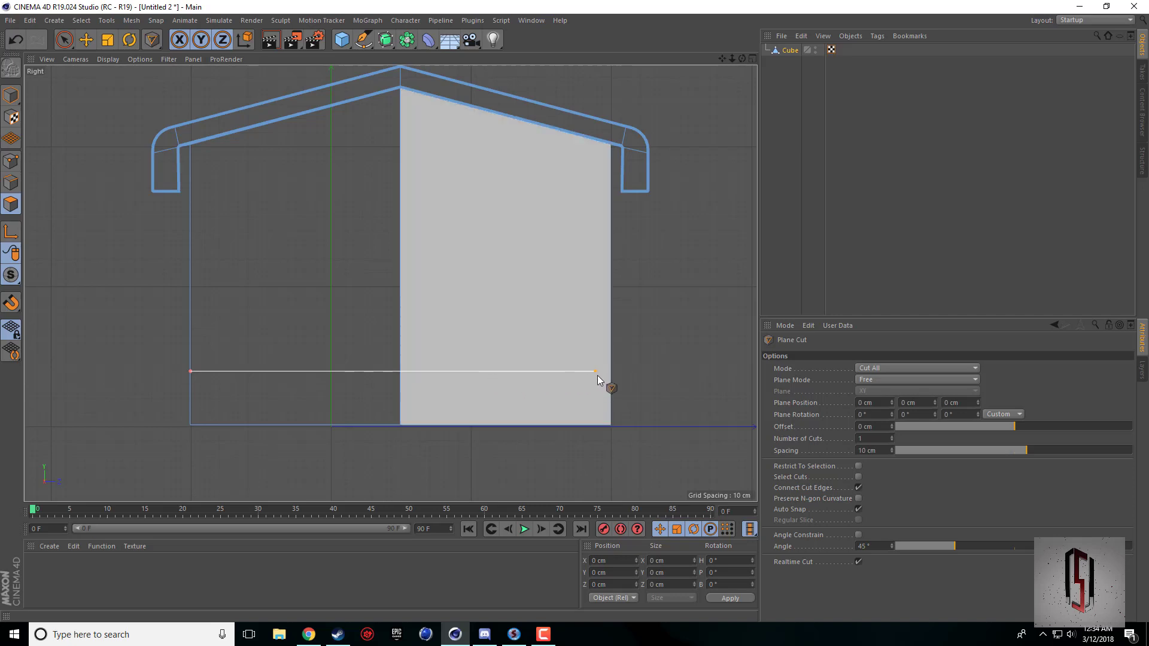
click(610, 372)
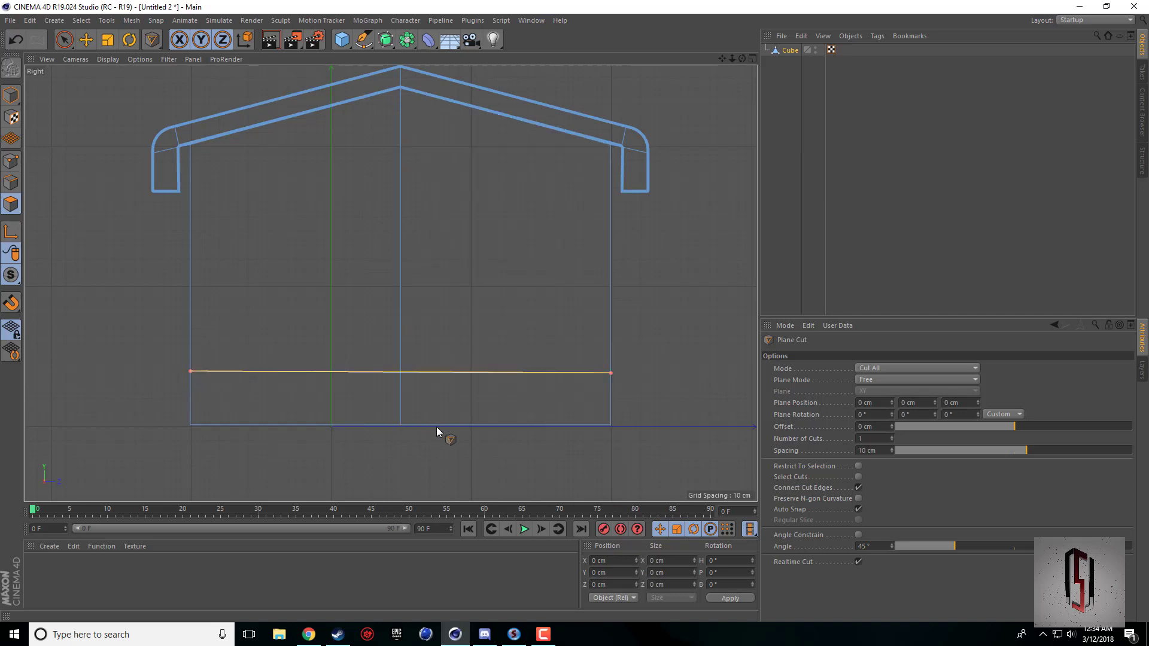
key(Escape)
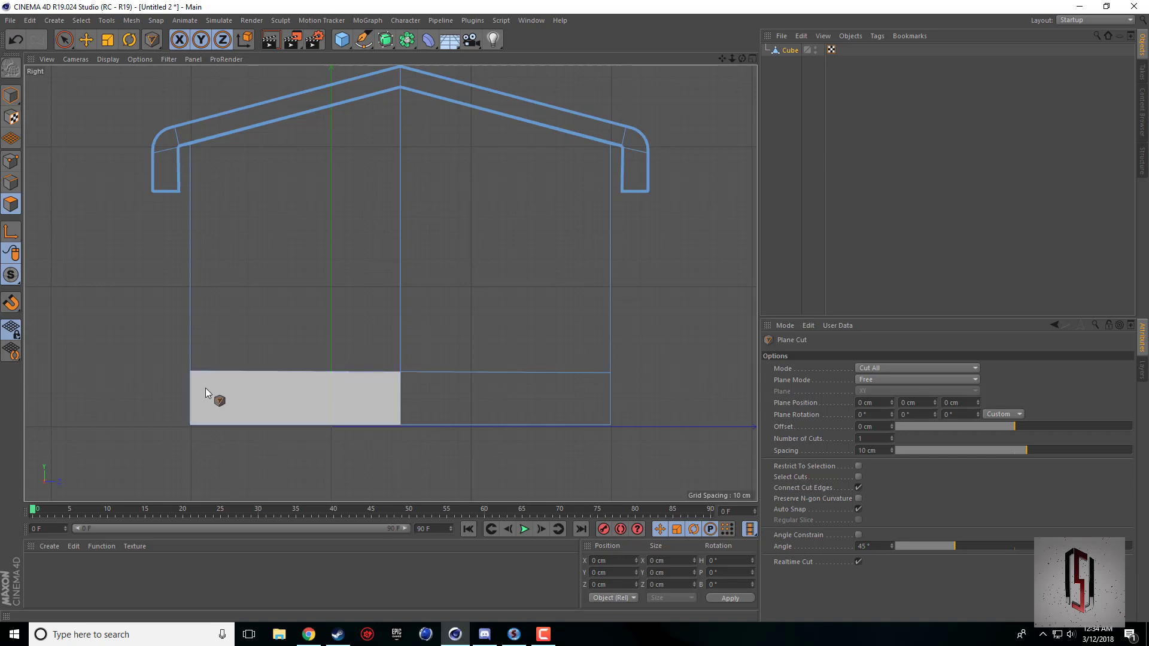
In the perspective view, loop-select the band of polygons around the foot of the walls.
middle_click(378, 367)
middle_click(214, 244)
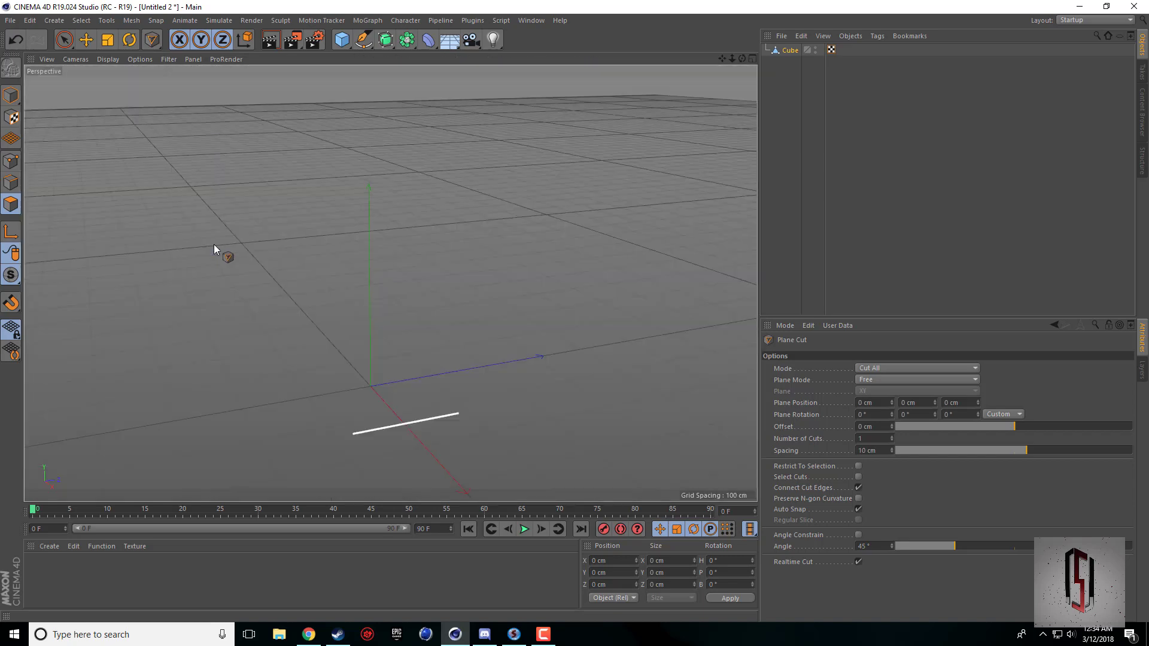
drag(742, 58, 759, 157)
alt+drag(623, 89, 710, 57)
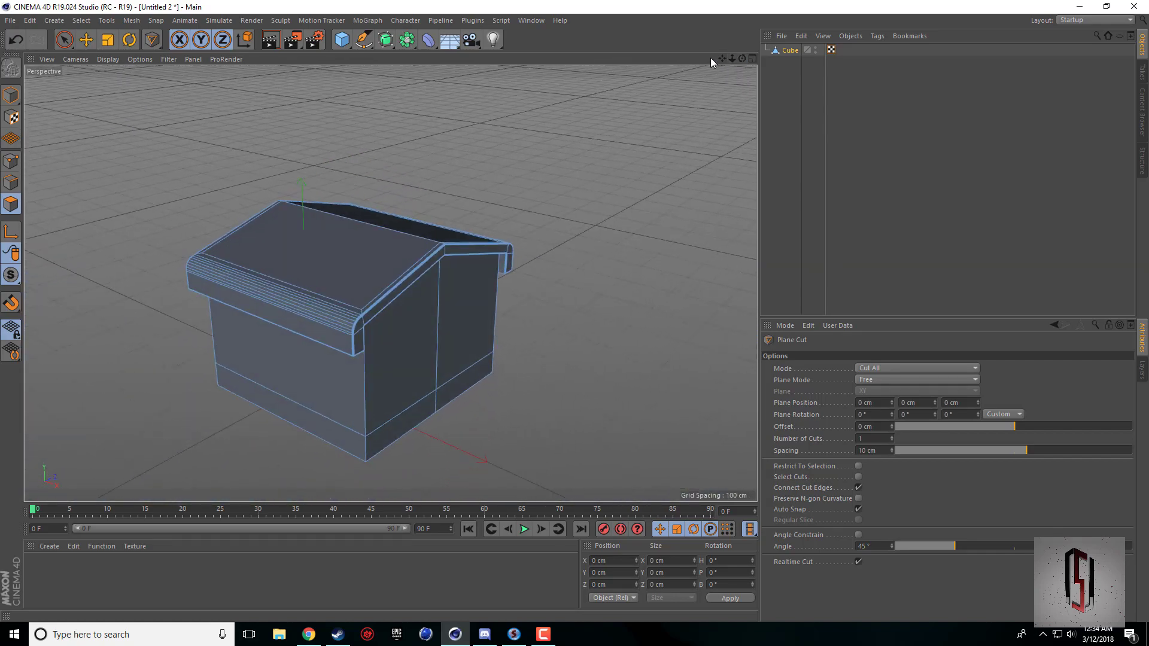
alt+drag(386, 383, 399, 337)
alt+middle_drag(398, 338, 424, 287)
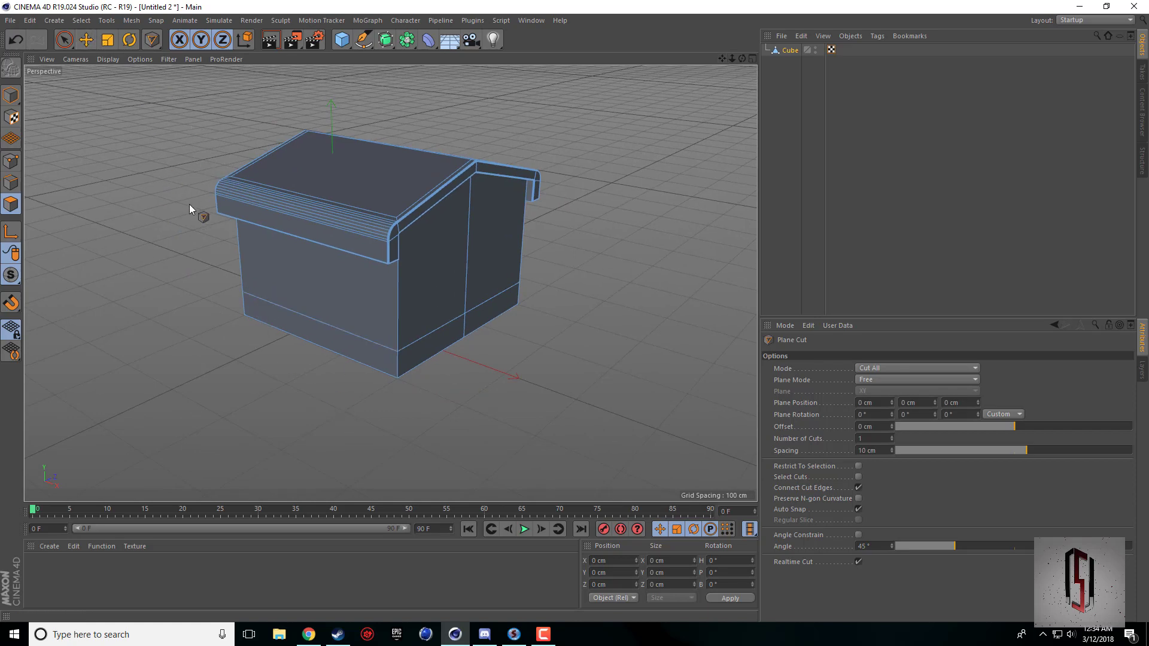
key(u)
key(l)
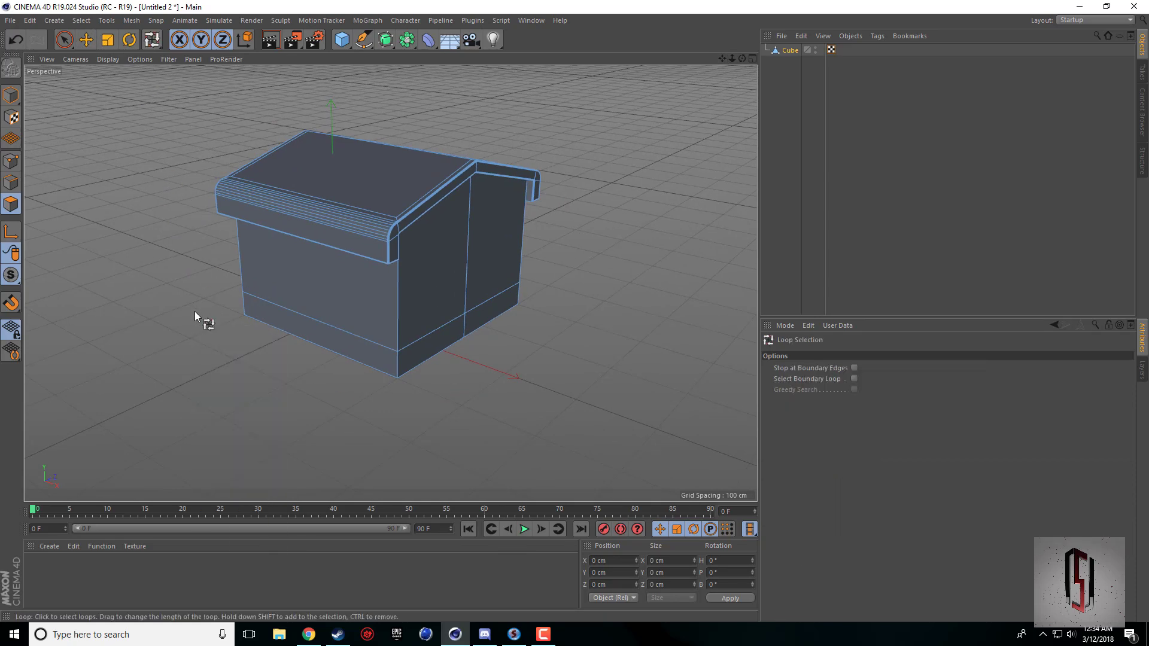
click(394, 366)
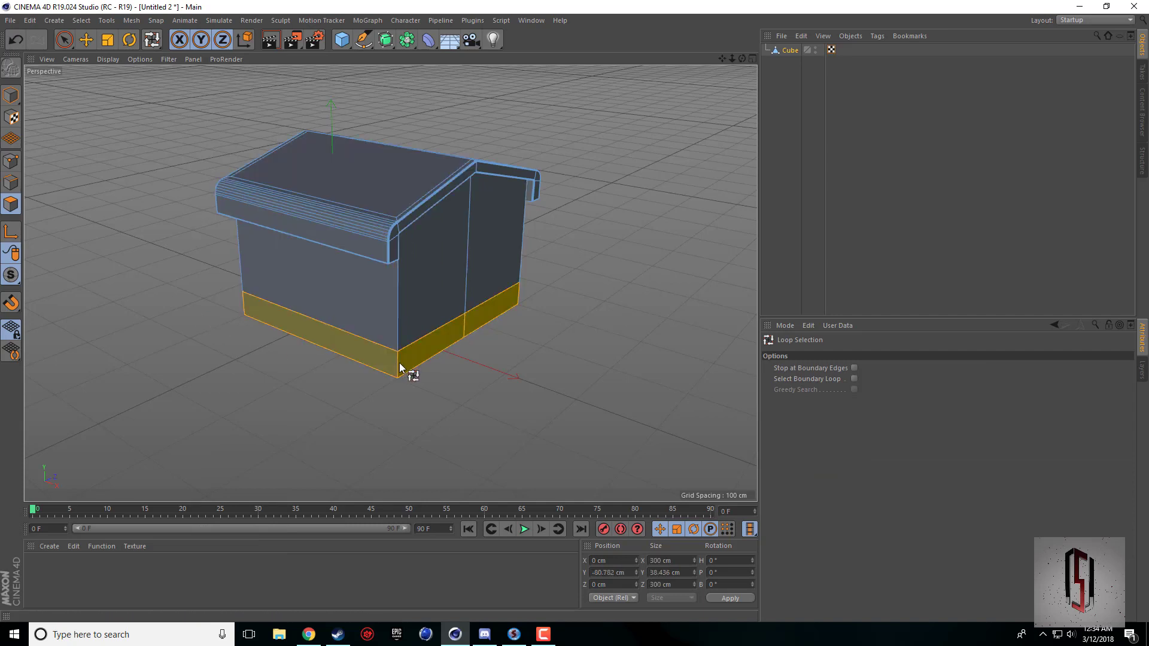
Extrude the selected base band outward by 9.7 cm and check it against the reference picture in the browser.
right_click(482, 405)
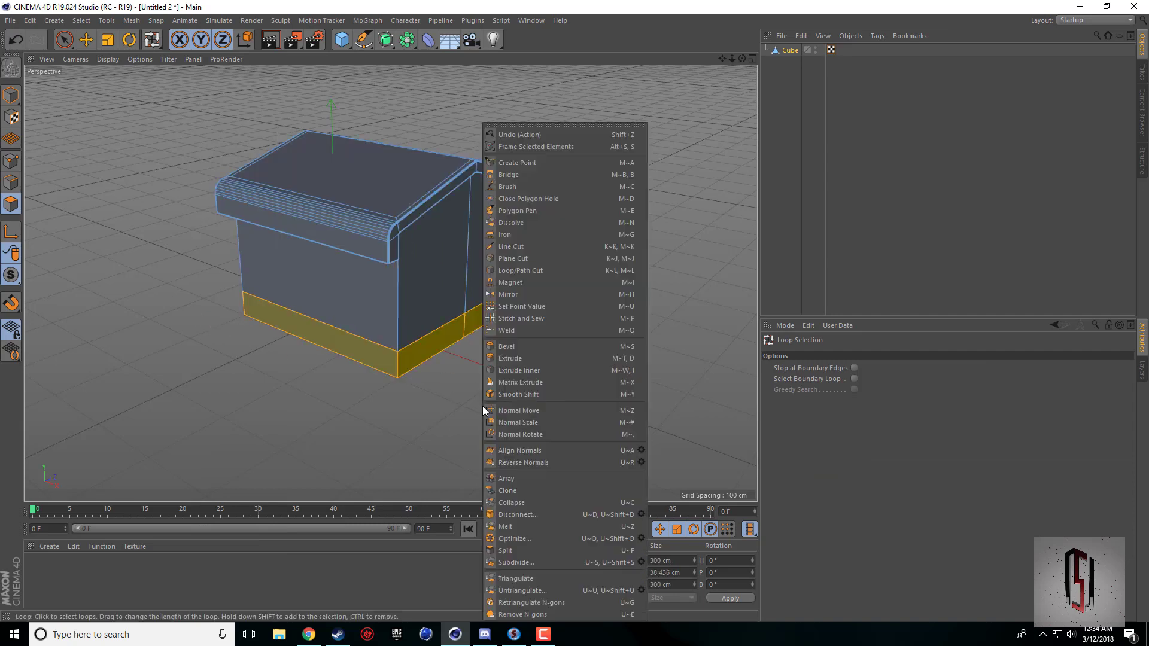
click(500, 360)
scroll(460, 395, up, 3)
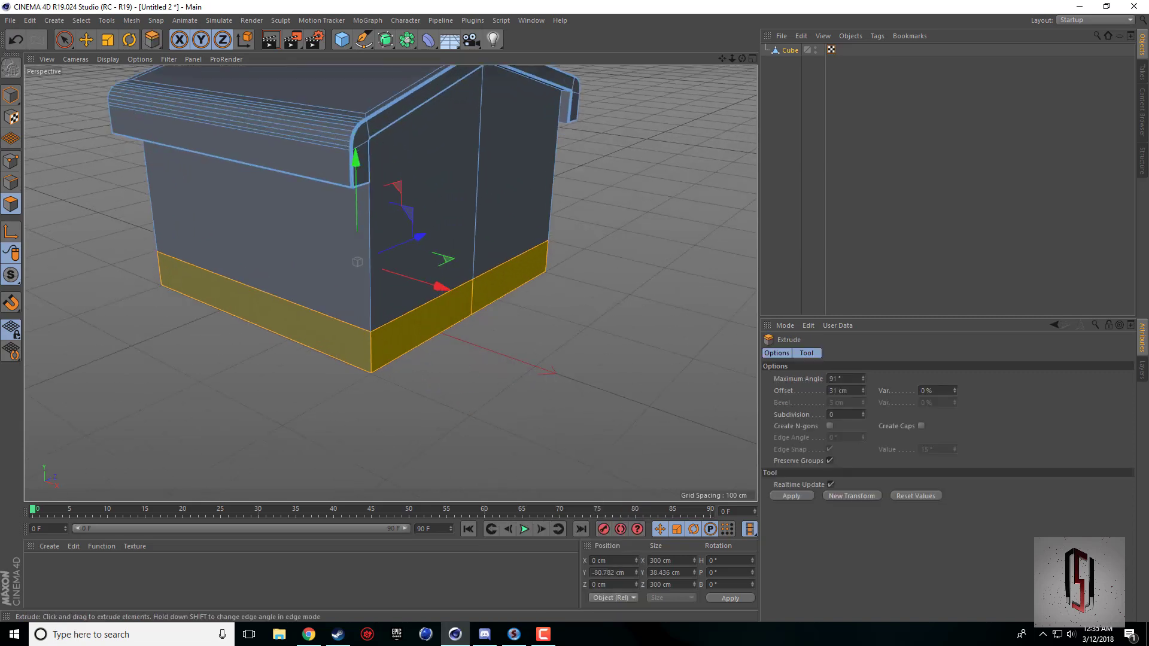
drag(460, 395, 517, 395)
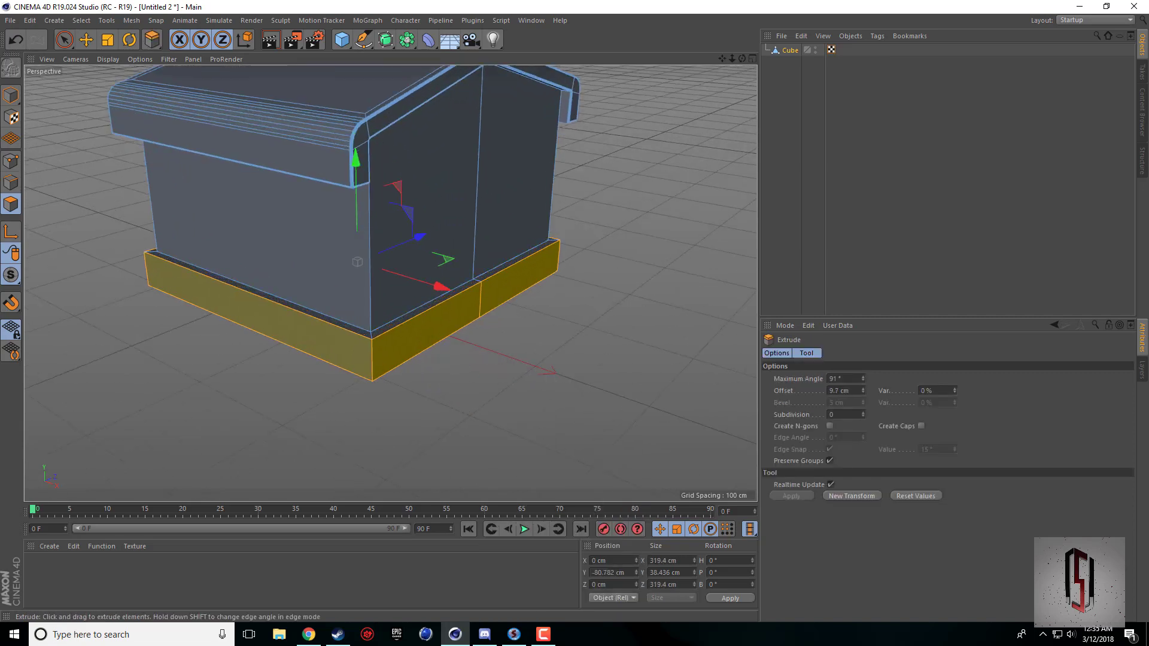
click(311, 633)
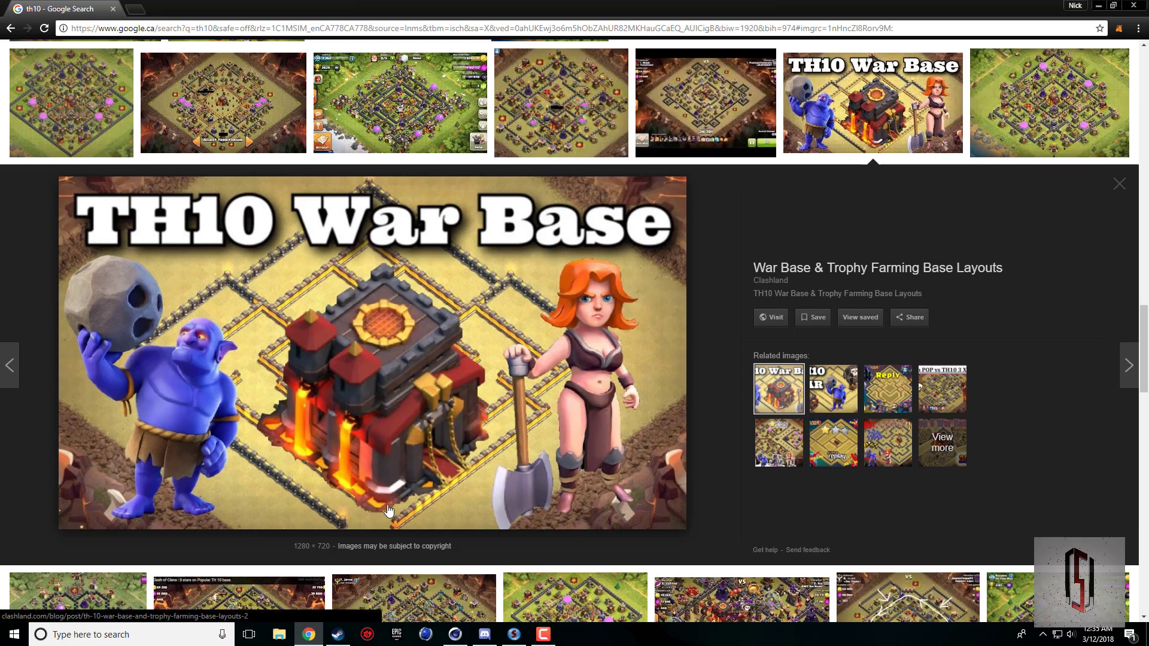
Back in Cinema 4D, set the base band's extrusion offset to 15 cm and compare the result with the browser reference picture.
click(455, 633)
mouse_move(863, 390)
mouse_down()
mouse_move(863, 371)
mouse_move(863, 392)
mouse_up()
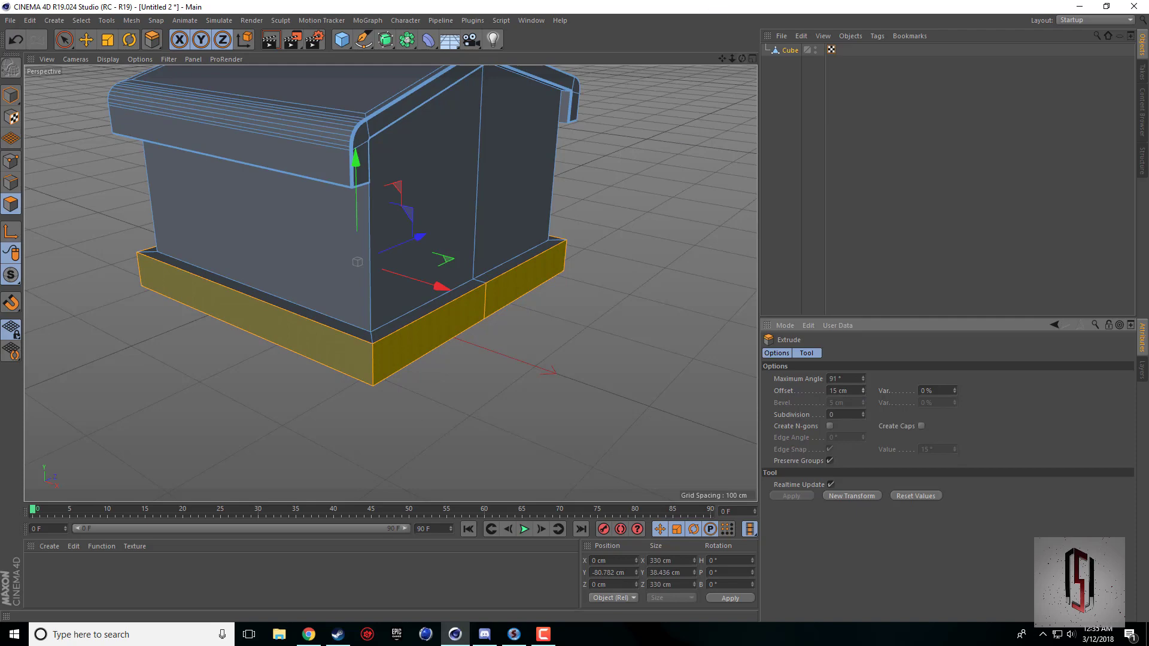
drag(742, 59, 772, 51)
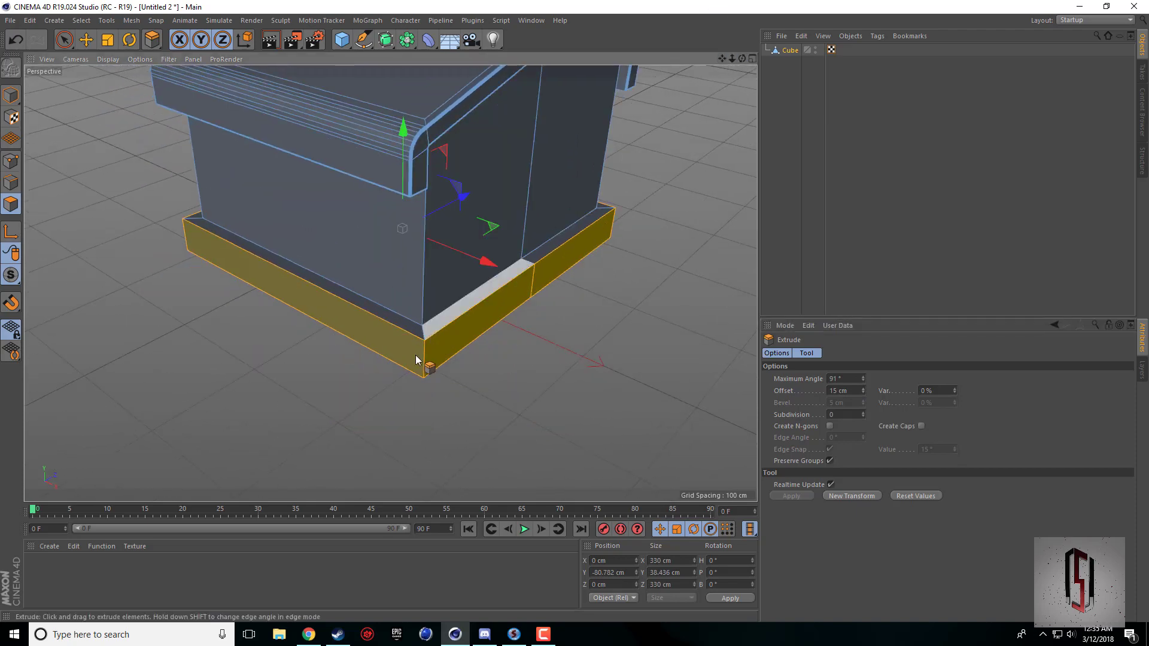
click(309, 635)
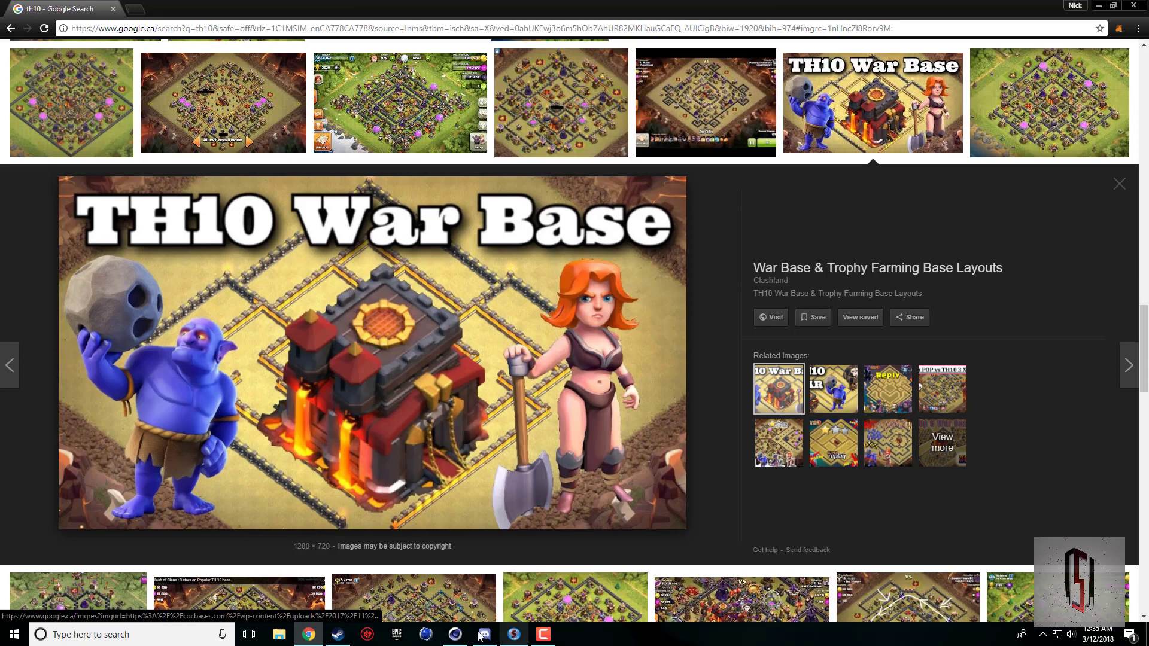
click(455, 635)
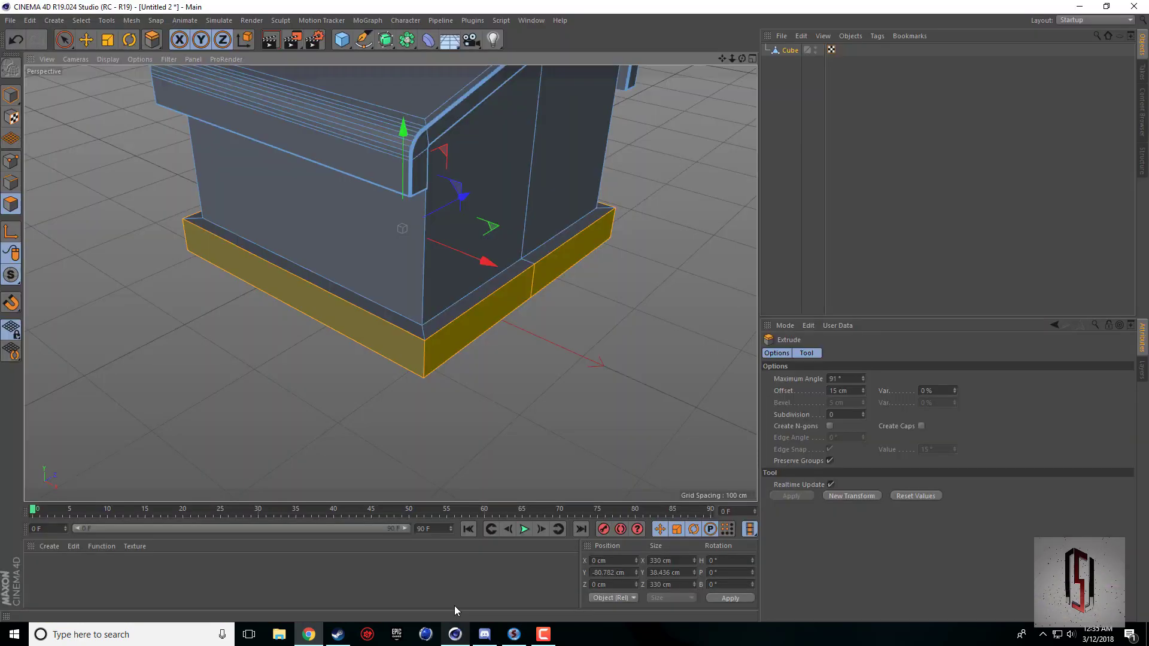
Loop-select the outer upper edge around the extruded base in edge mode and compare it with the reference picture.
right_click(389, 382)
click(419, 333)
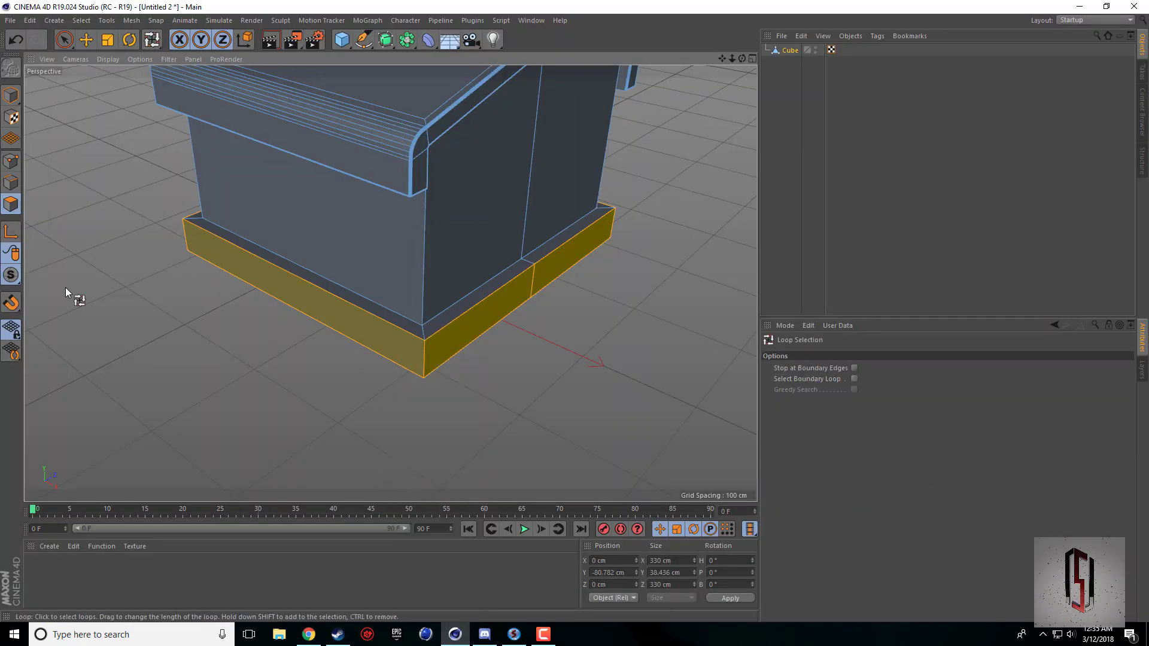
click(12, 184)
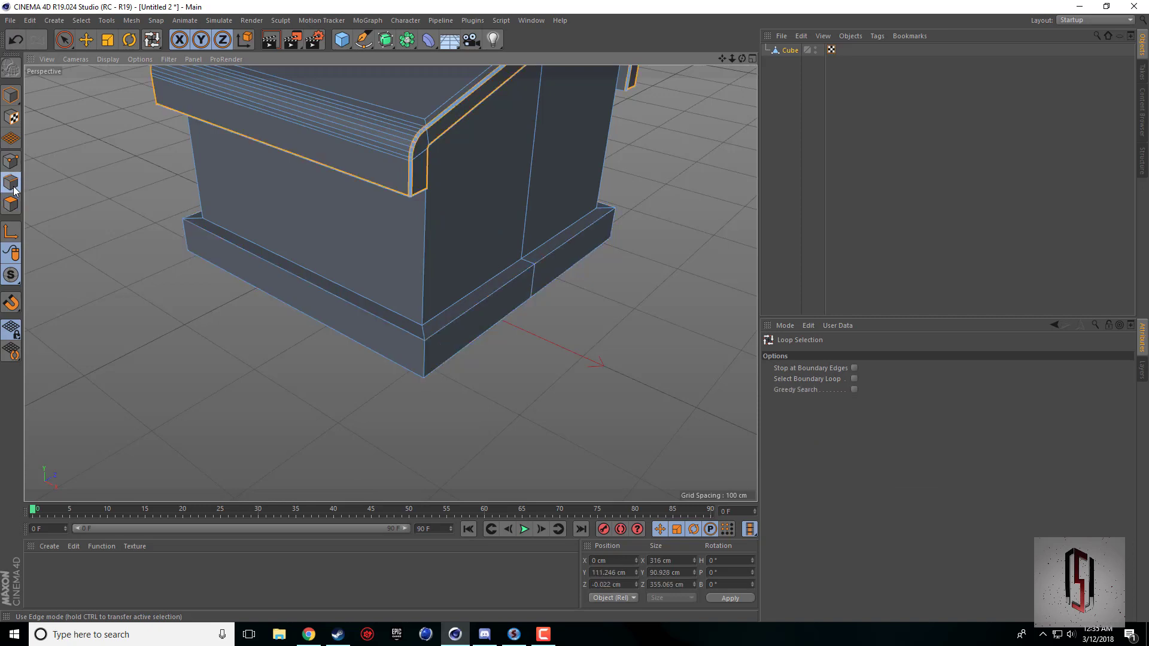
click(434, 343)
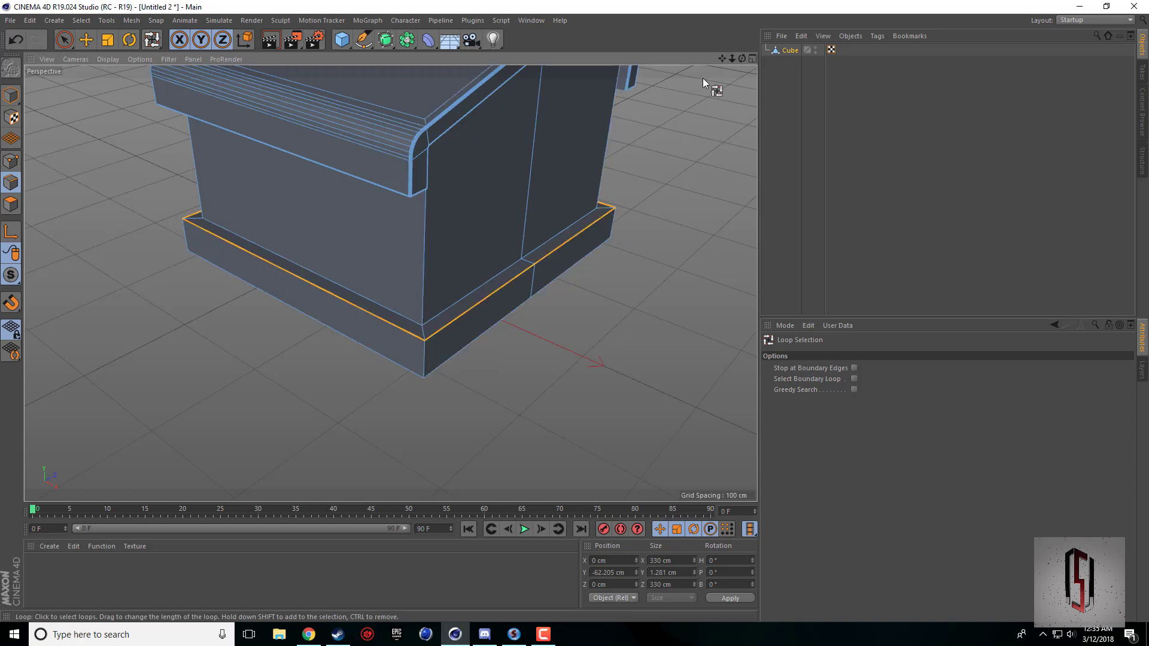
drag(742, 59, 725, 116)
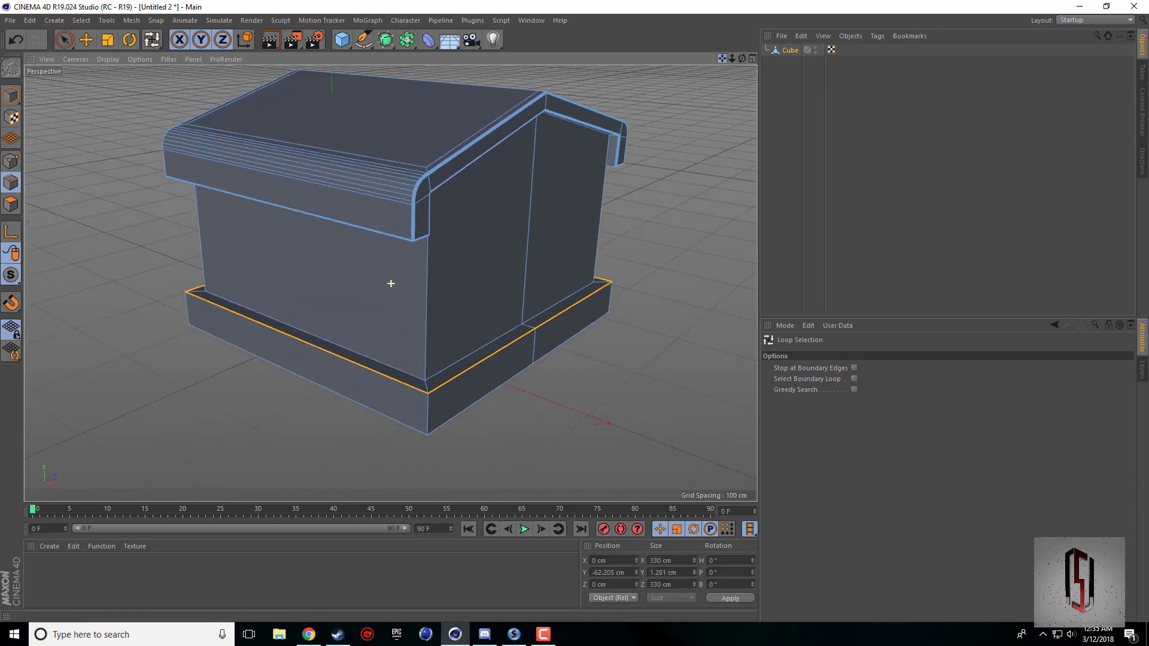
click(308, 634)
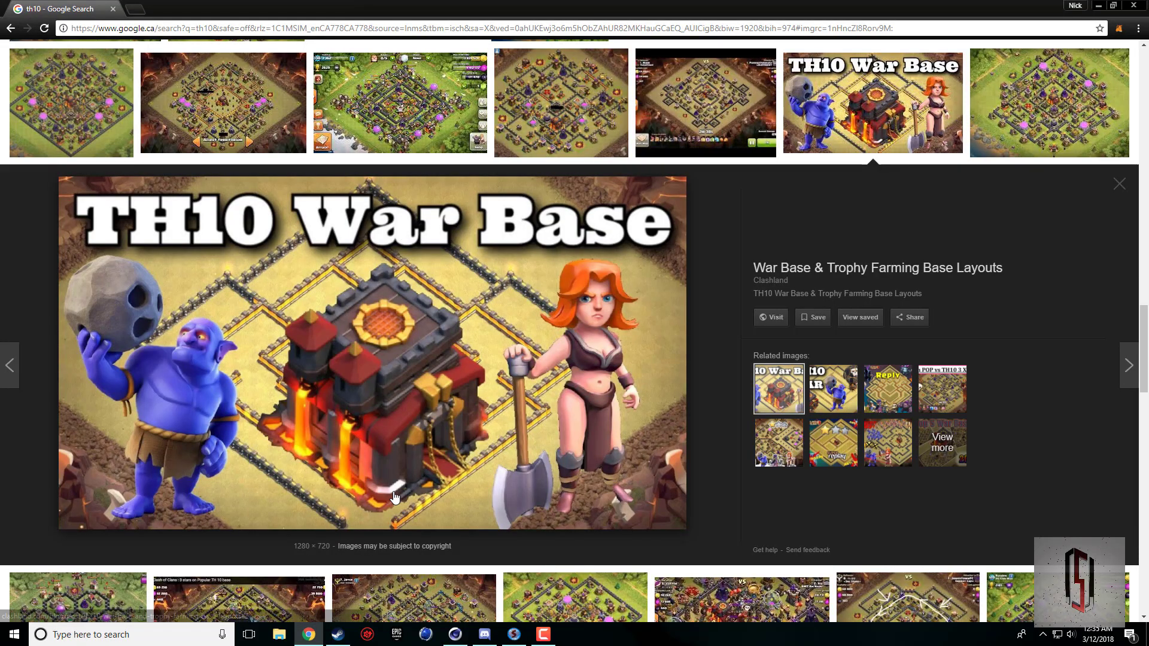
click(455, 634)
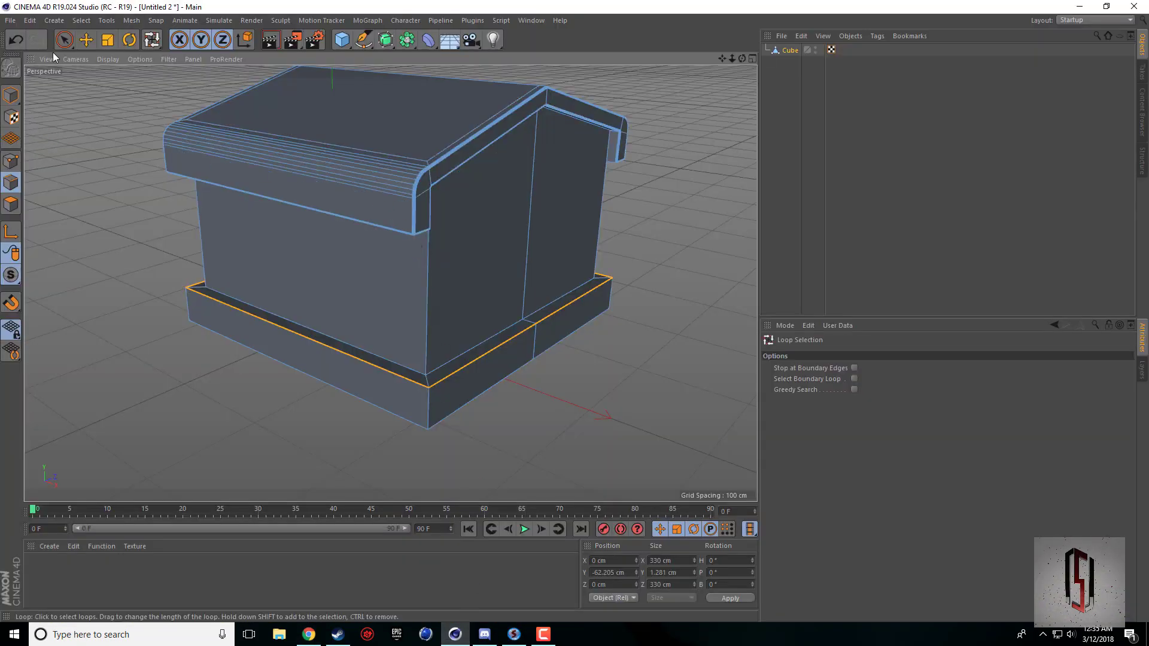
Try lowering the selected base edge loop along the Y axis, compare with the reference picture, and undo the move.
click(86, 39)
drag(405, 174, 389, 201)
click(309, 635)
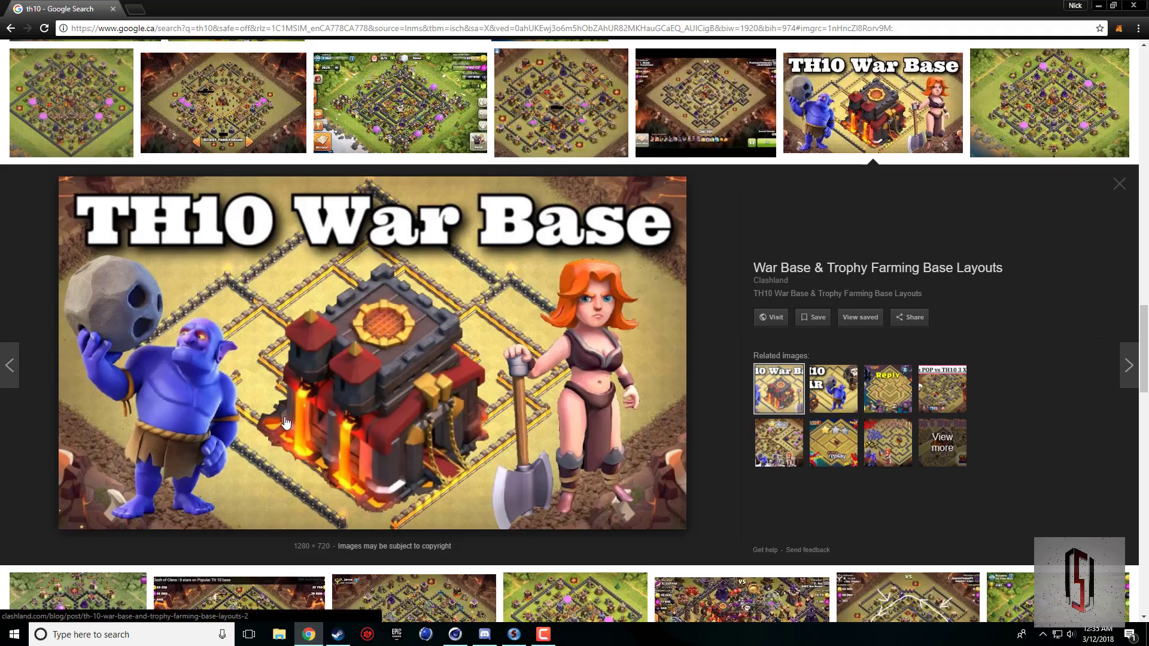
click(455, 634)
key(ctrl+z)
Bevel the selected base edge loop with one subdivision and an offset of 13 cm.
right_click(590, 400)
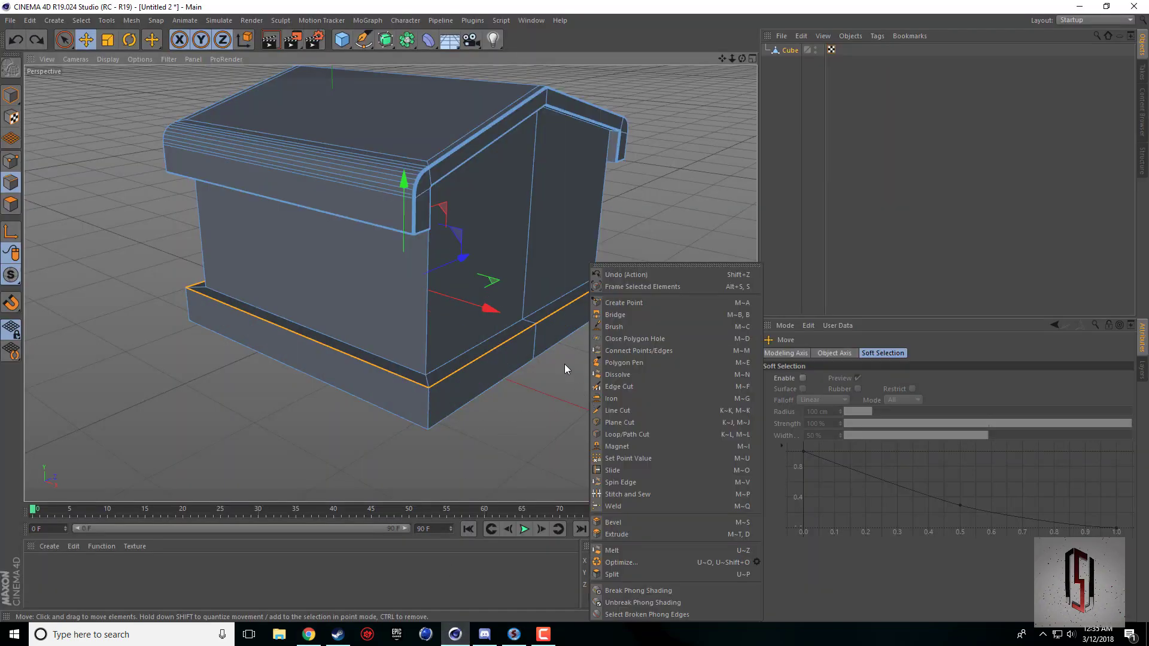
click(617, 522)
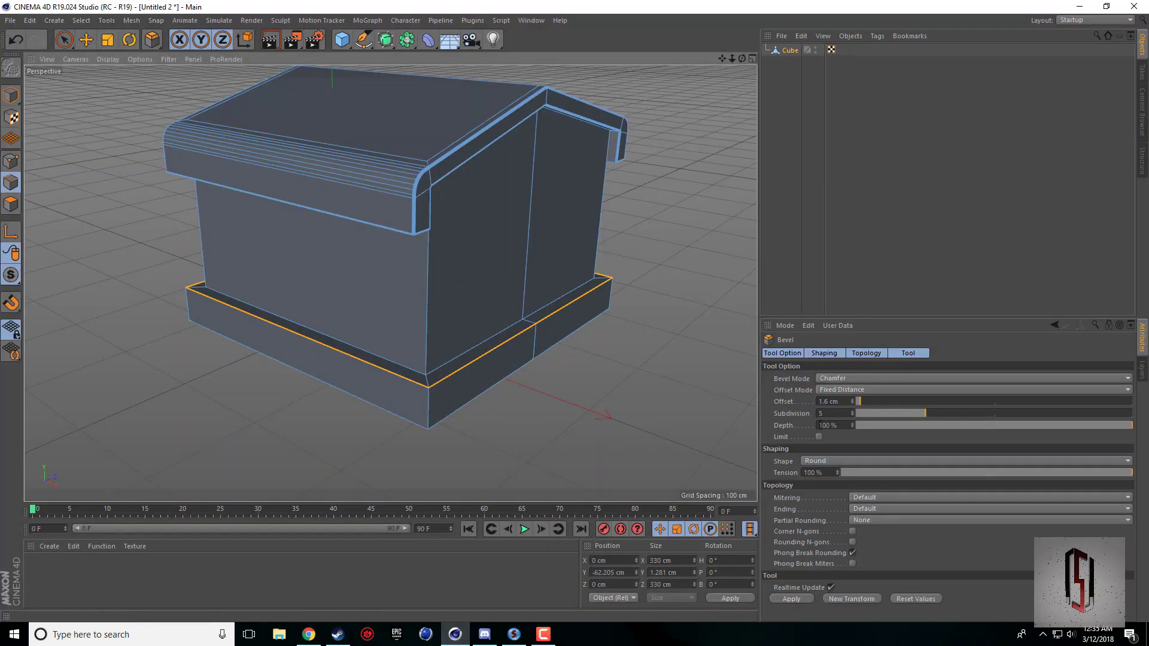
click(832, 413)
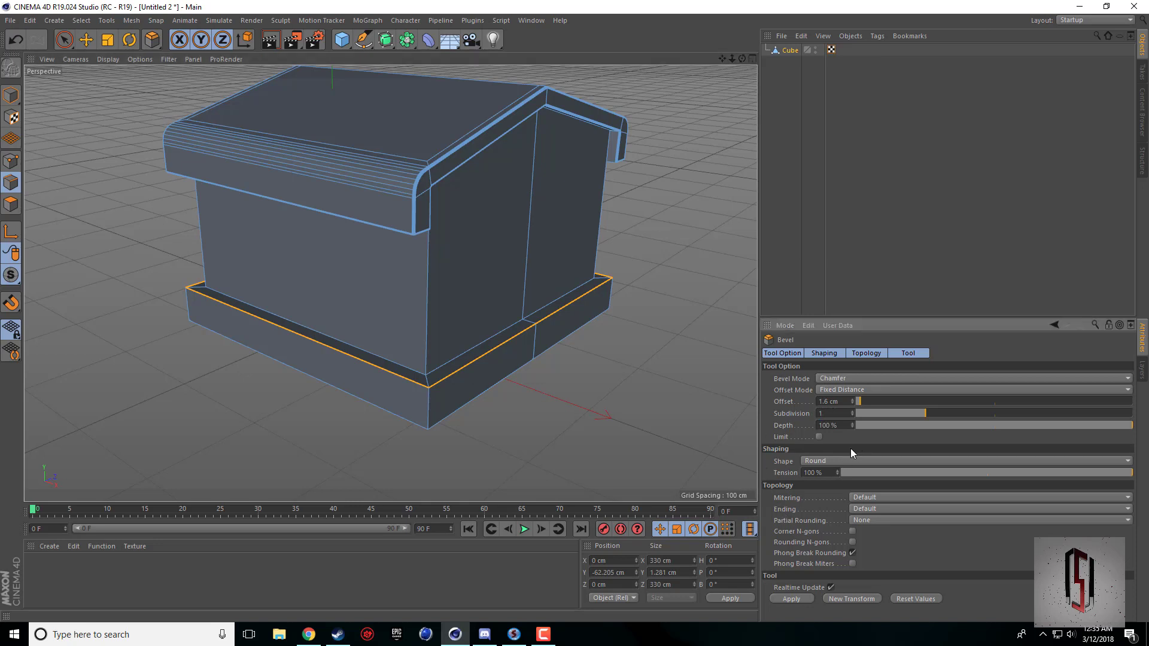
drag(515, 428, 550, 429)
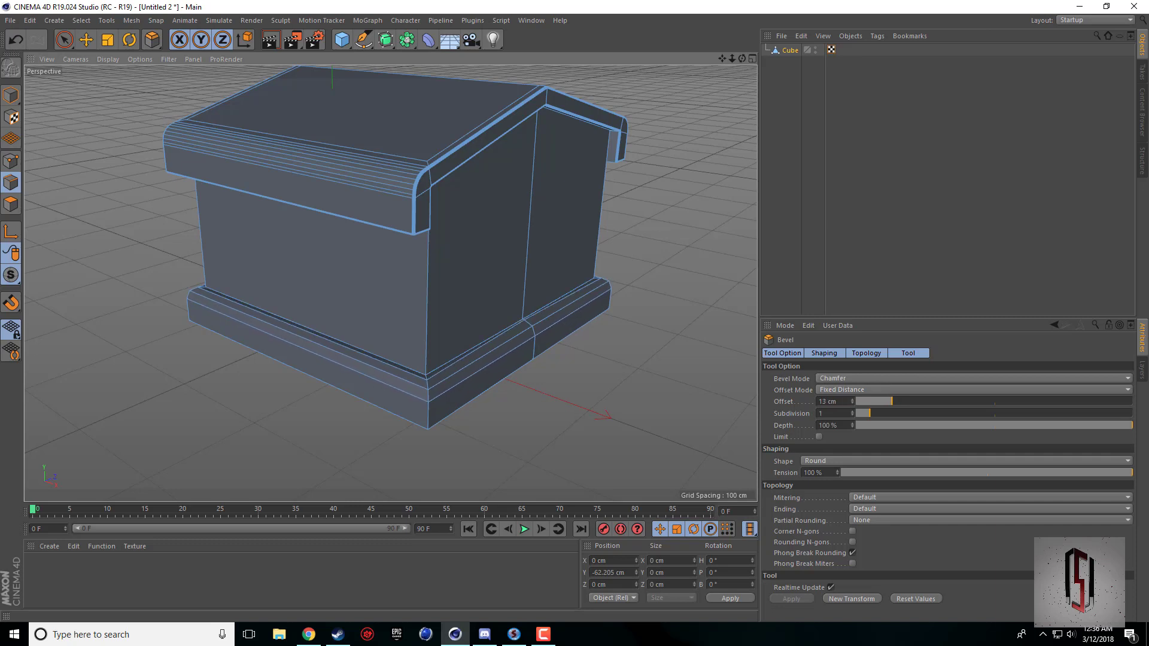
Examine the bevelled base rim and the whole building from several angles, and compare them with the reference picture in the browser.
drag(742, 59, 832, 59)
mouse_move(390, 284)
alt+mouse_down()
mouse_move(317, 273)
mouse_move(308, 240)
mouse_move(239, 287)
mouse_move(376, 285)
alt+mouse_up()
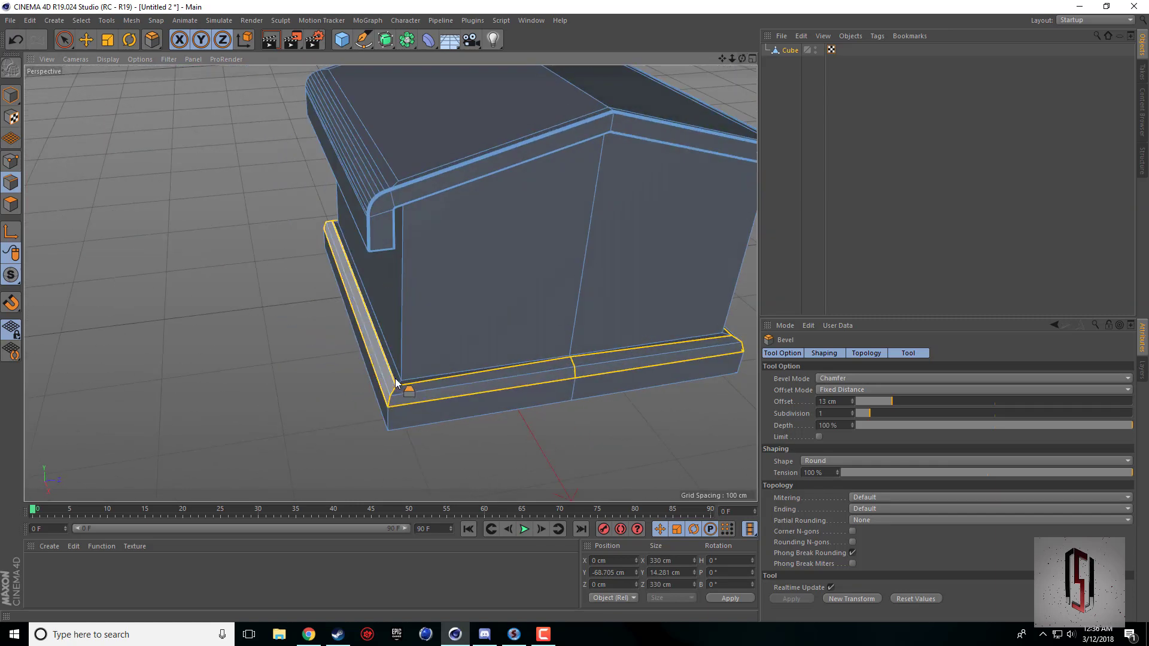
scroll(356, 359, up, 6)
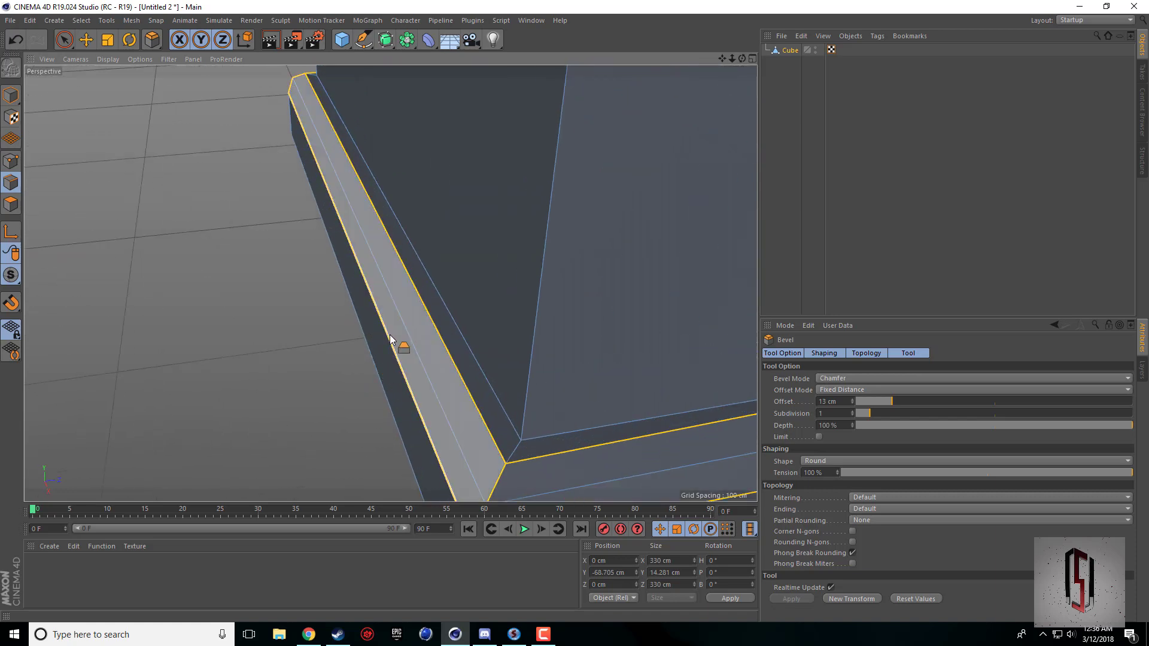
drag(743, 59, 730, 82)
alt+drag(390, 283, 715, 120)
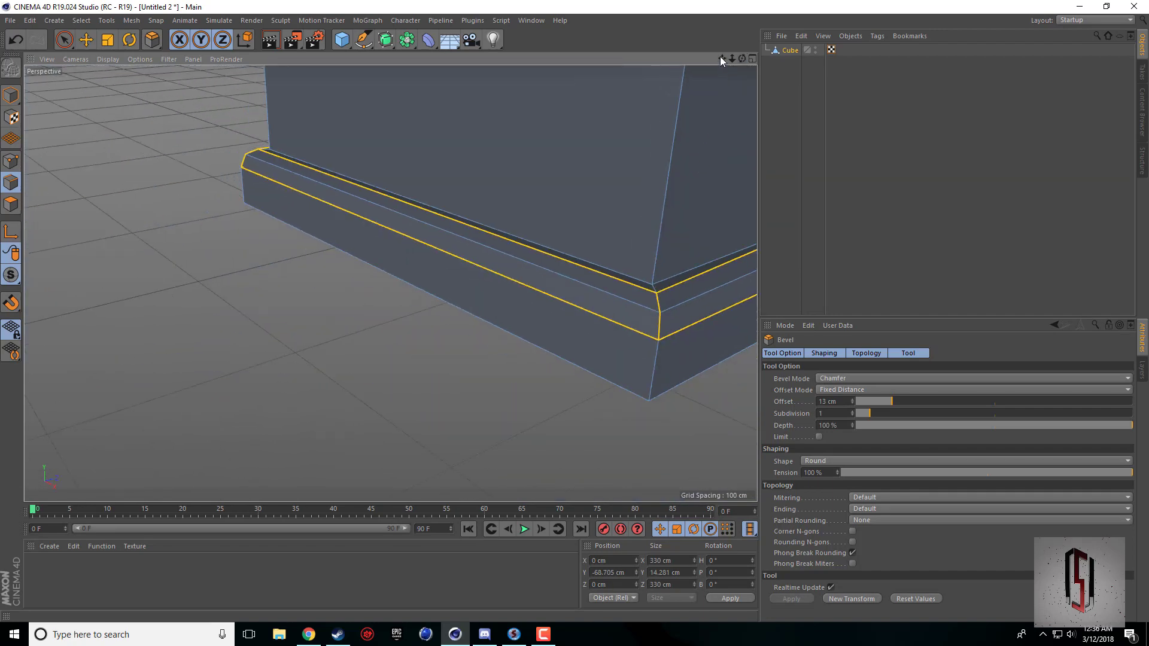
drag(721, 58, 701, 155)
scroll(702, 155, down, 5)
mouse_move(722, 58)
mouse_down()
mouse_move(702, 131)
mouse_move(727, 58)
mouse_move(716, 62)
mouse_up()
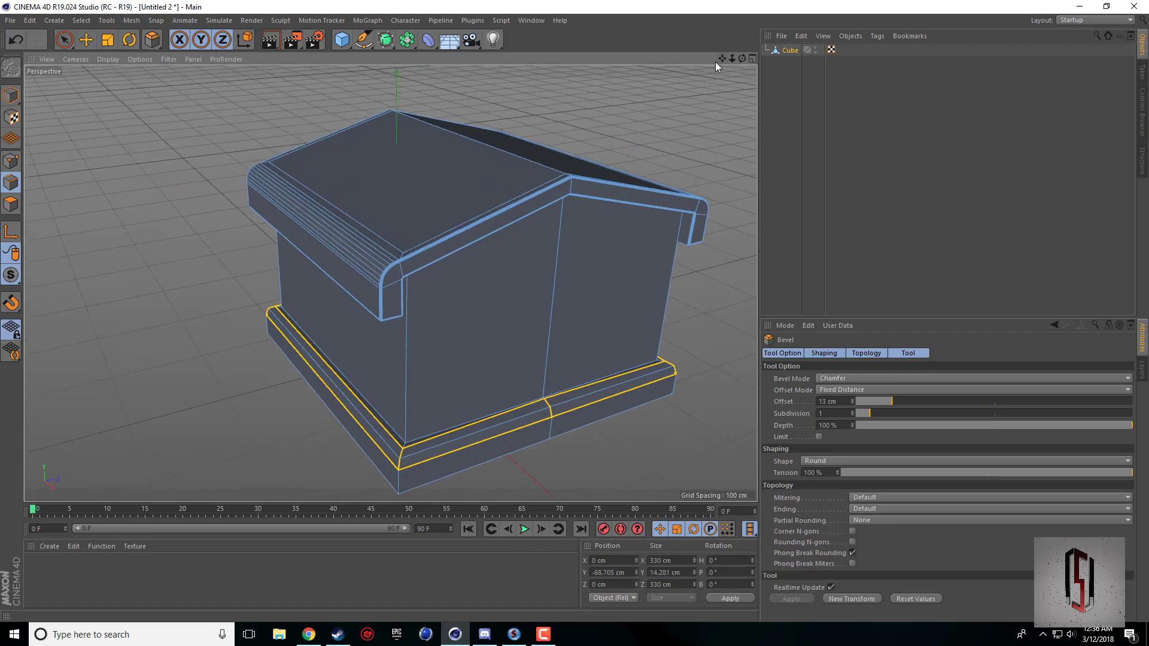
click(316, 637)
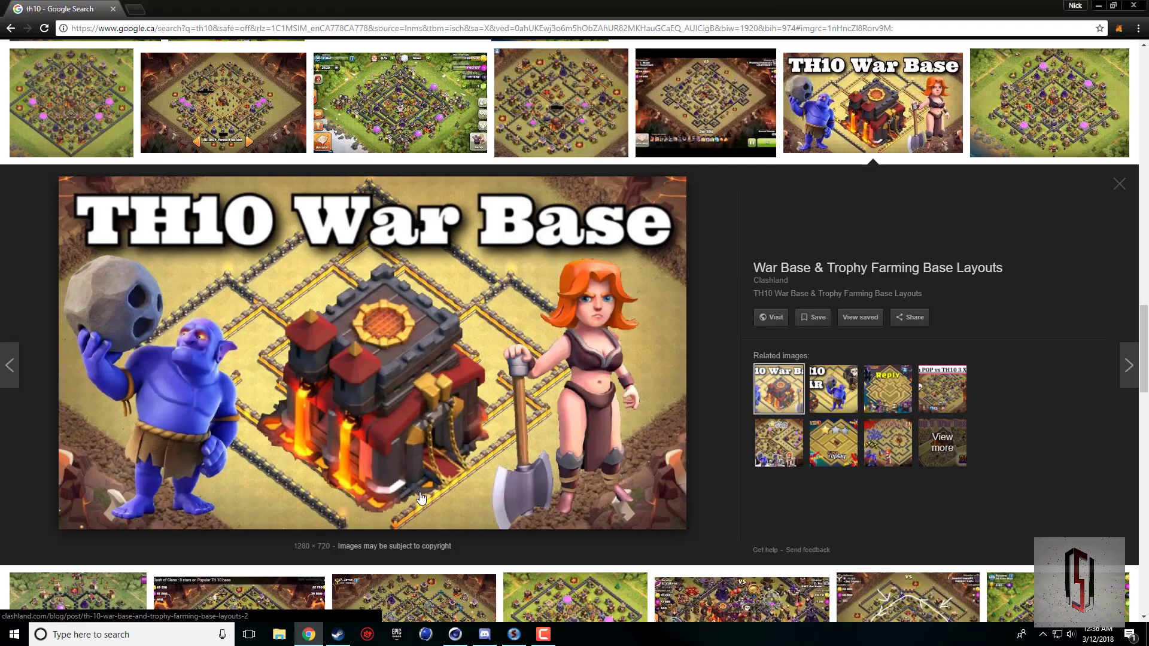
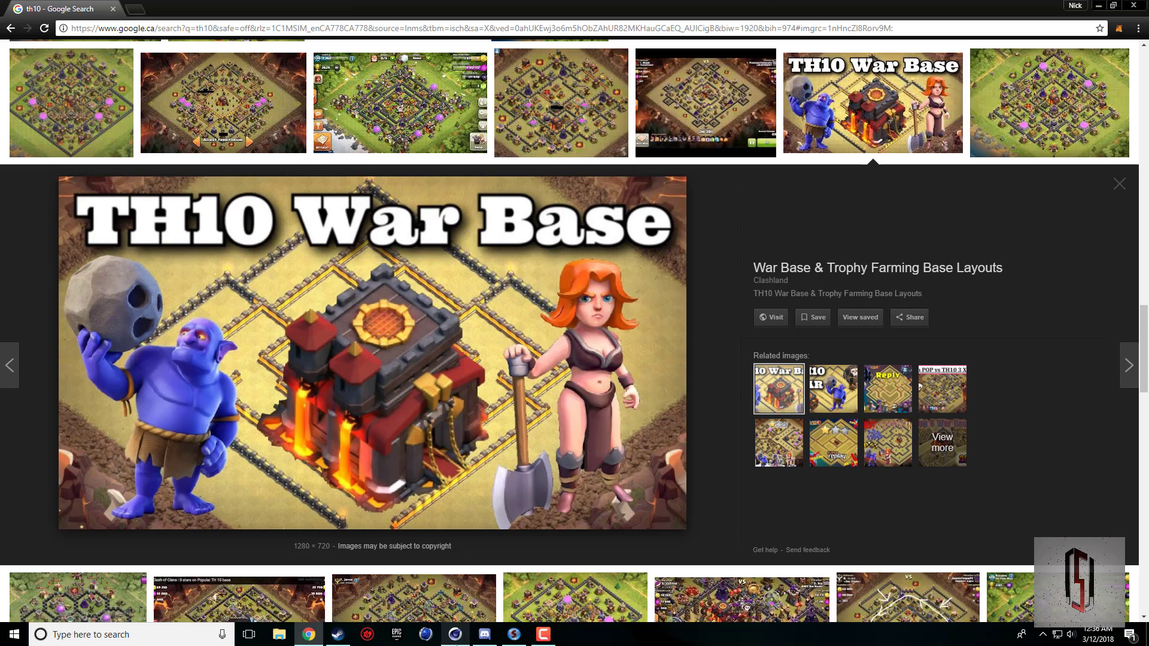
Switch back to Cinema 4D, leave edge editing for object mode, and add a cube positioned at X 50 cm and Z 50 cm.
click(455, 634)
drag(722, 59, 694, 118)
drag(722, 58, 735, 57)
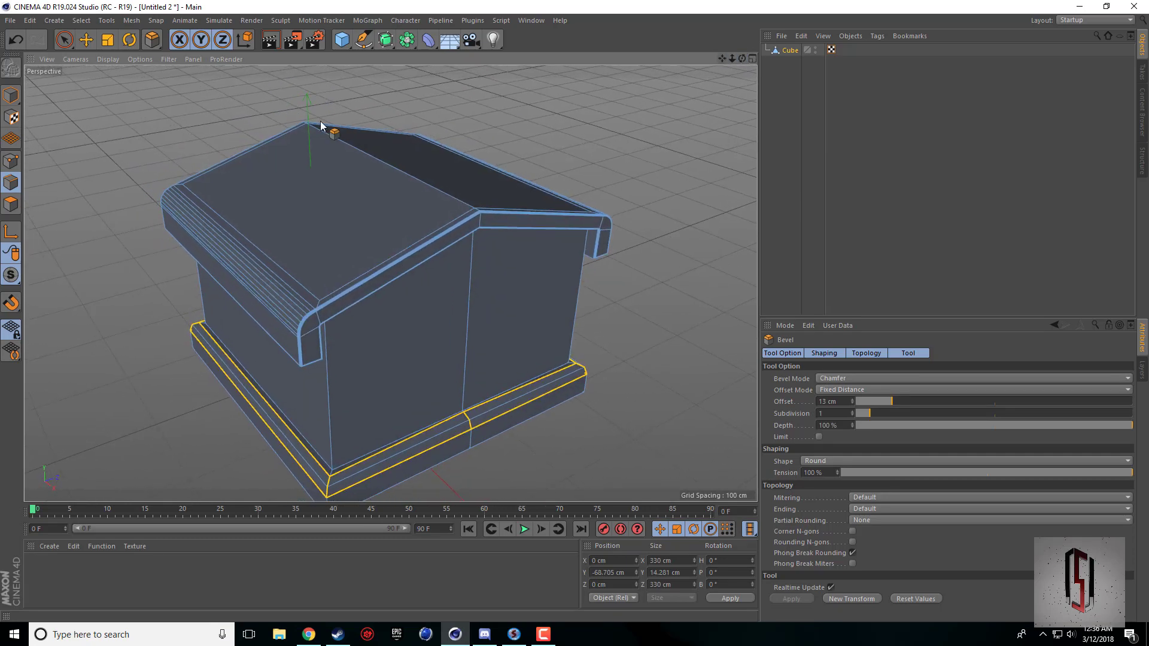
click(11, 95)
click(85, 42)
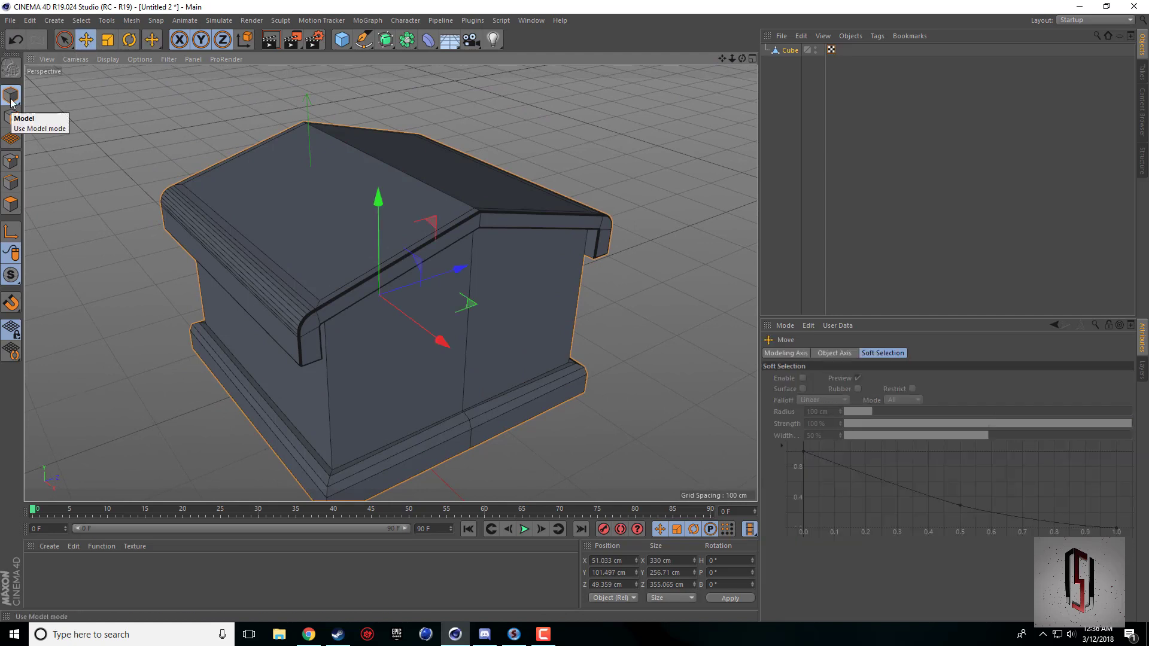
click(342, 39)
middle_click(401, 137)
middle_click(416, 157)
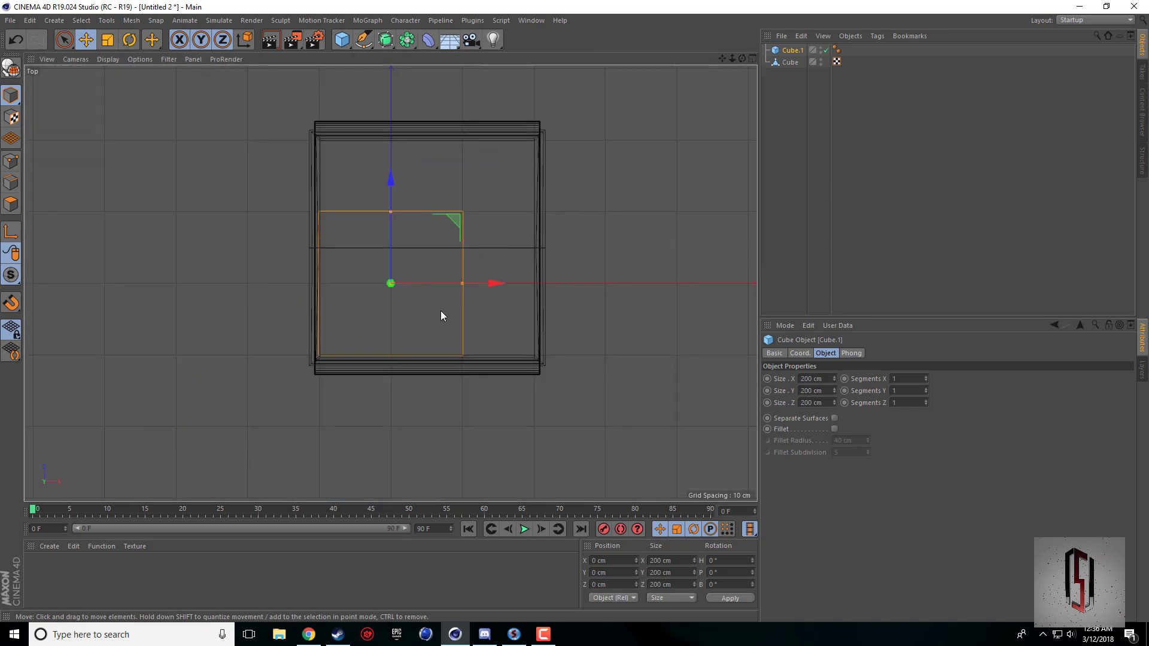
drag(496, 283, 530, 289)
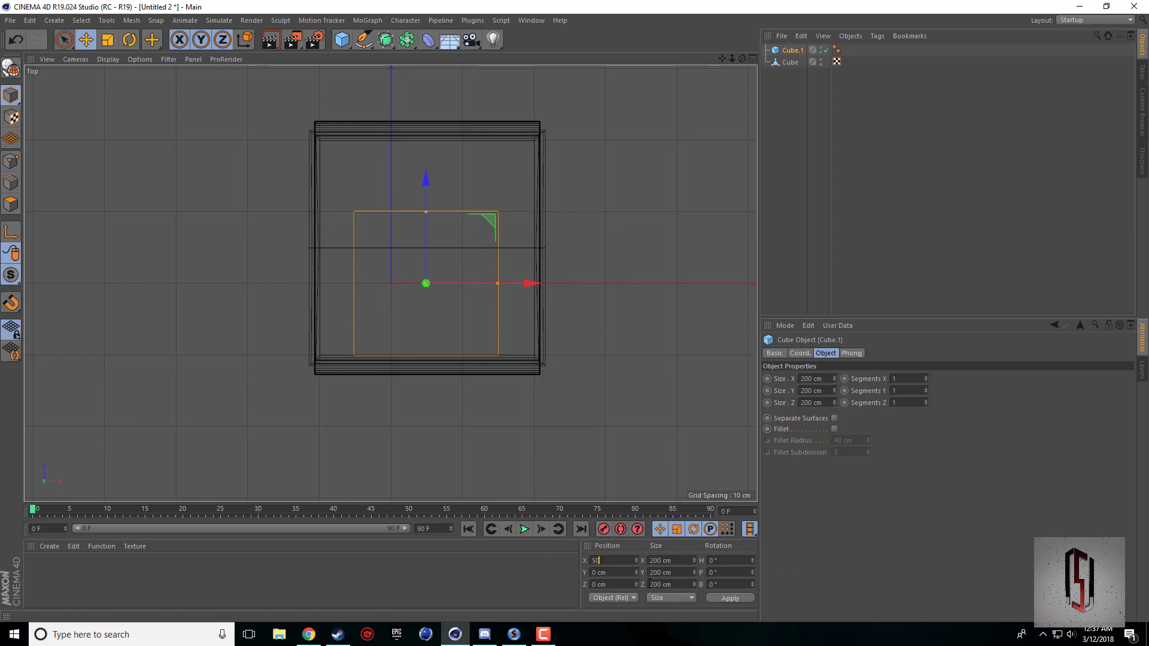
click(744, 599)
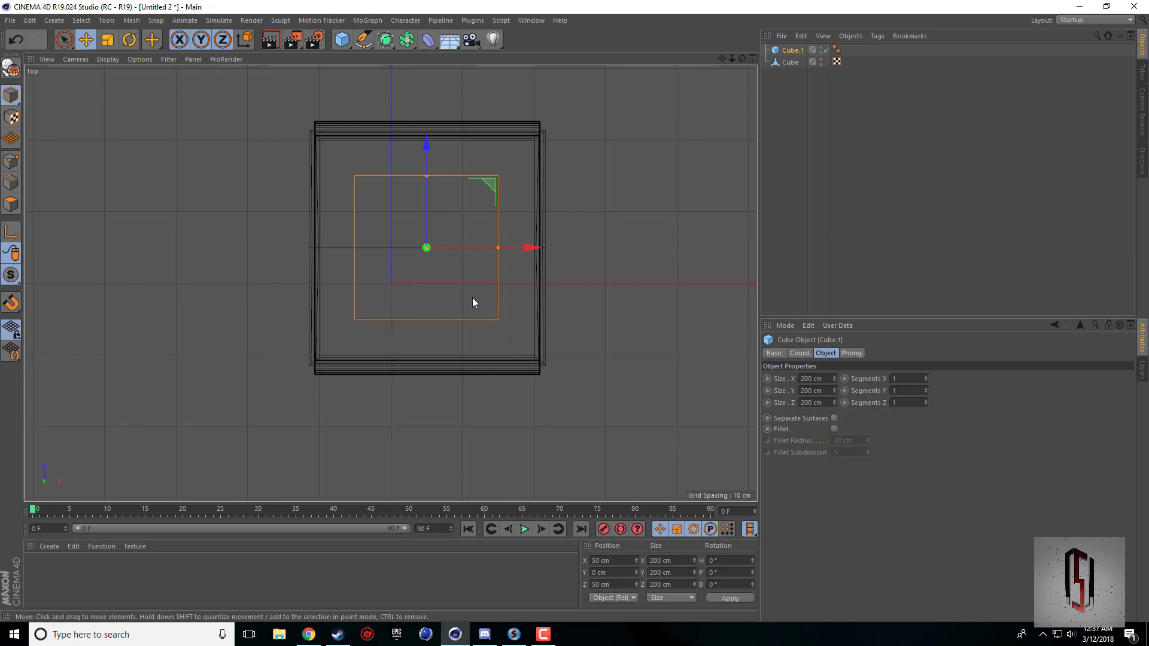
Raise the new cube onto the roof at about Y 277.6 cm and set its Y size to 75 cm.
middle_click(484, 253)
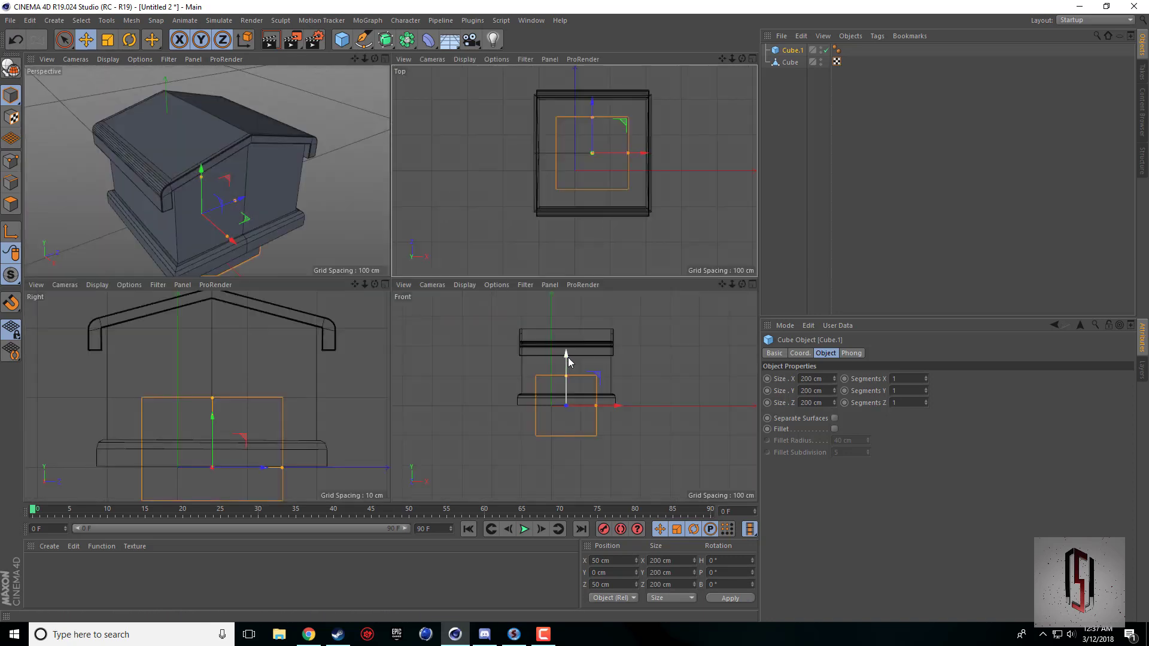
drag(567, 357, 573, 314)
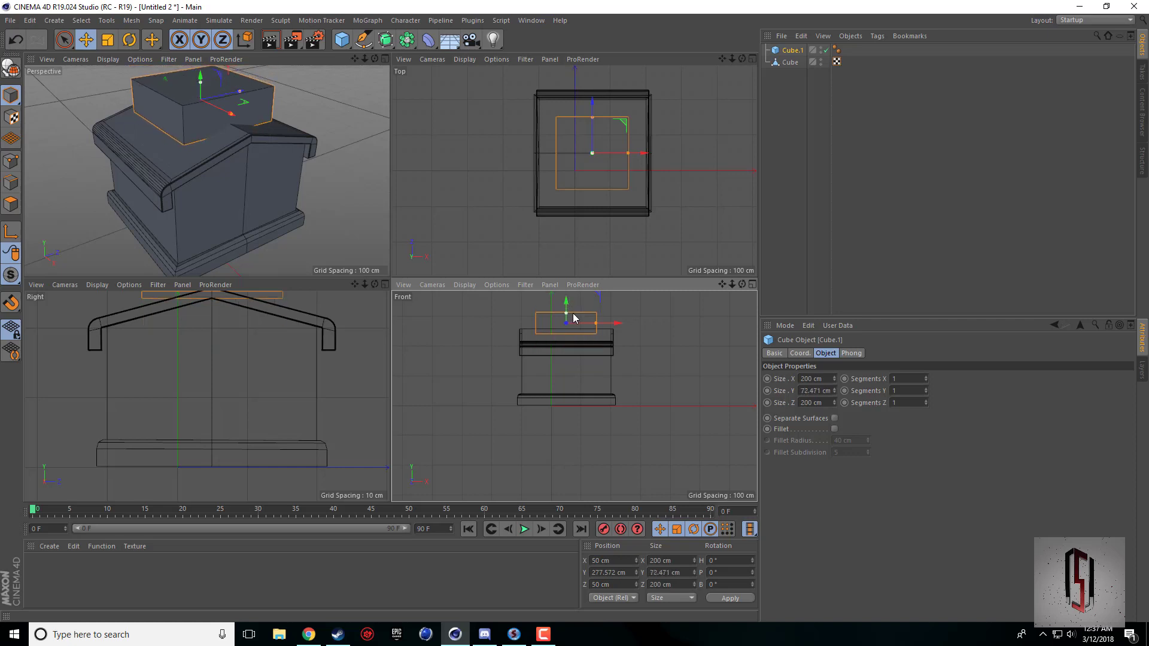
double_click(810, 391)
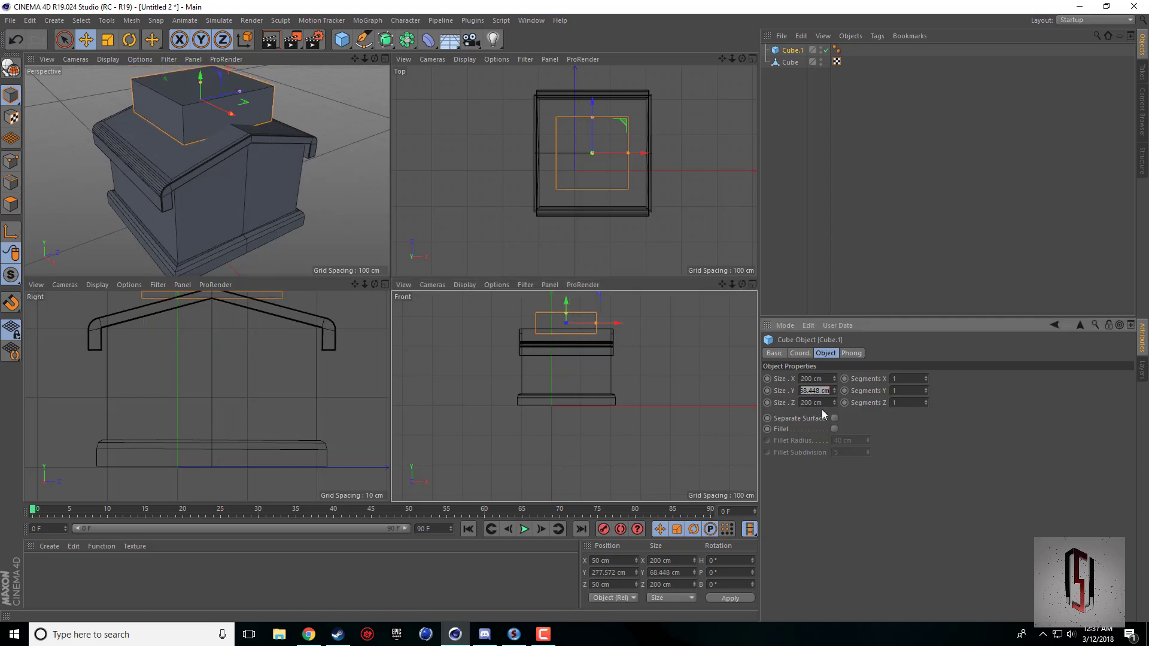
text(75)
key(Return)
Lower the cube into the roof to a Y position of about 223.5 cm, comparing its height with the reference picture in the browser.
middle_click(277, 205)
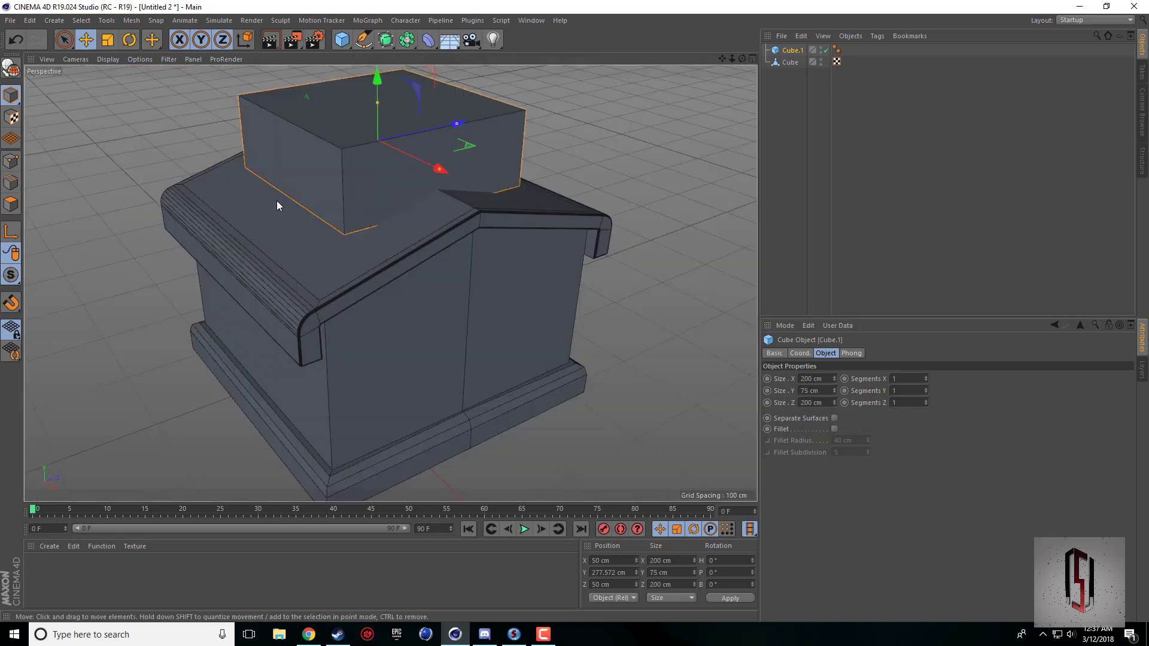
drag(377, 82, 375, 101)
click(312, 637)
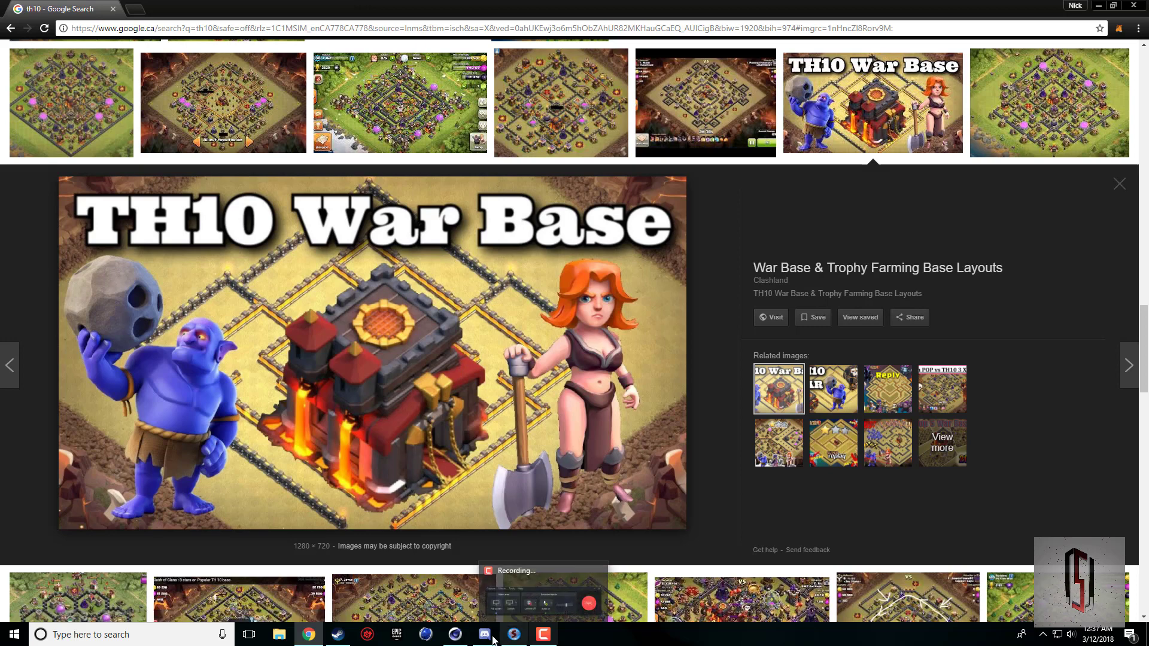
click(455, 635)
drag(374, 73, 372, 112)
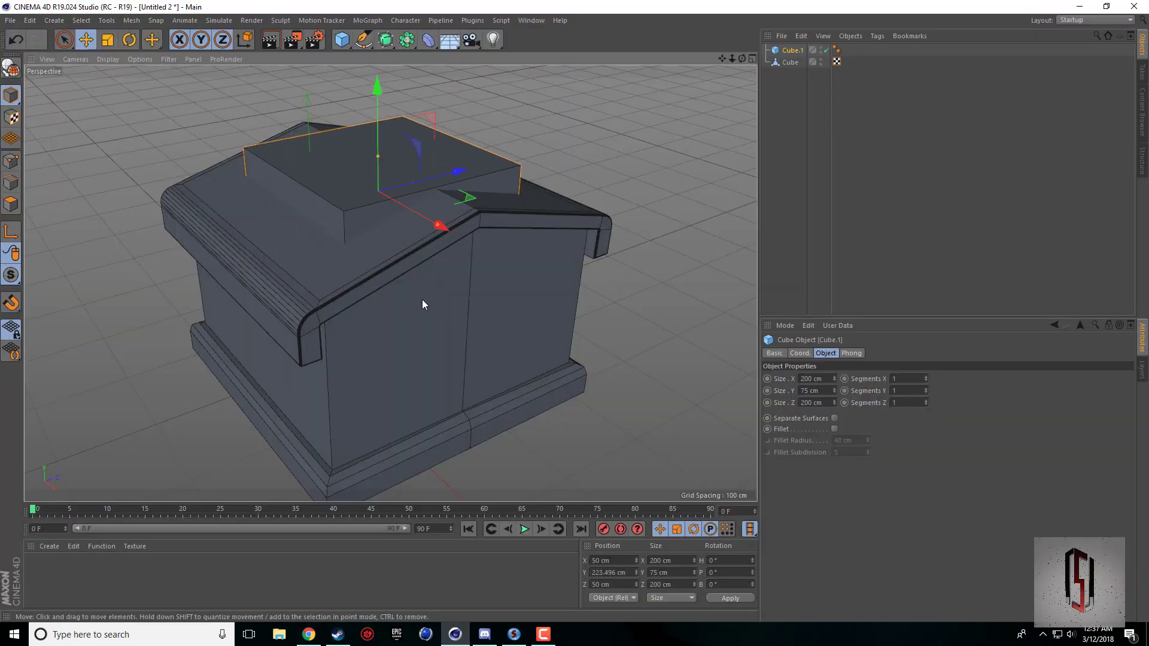
click(308, 634)
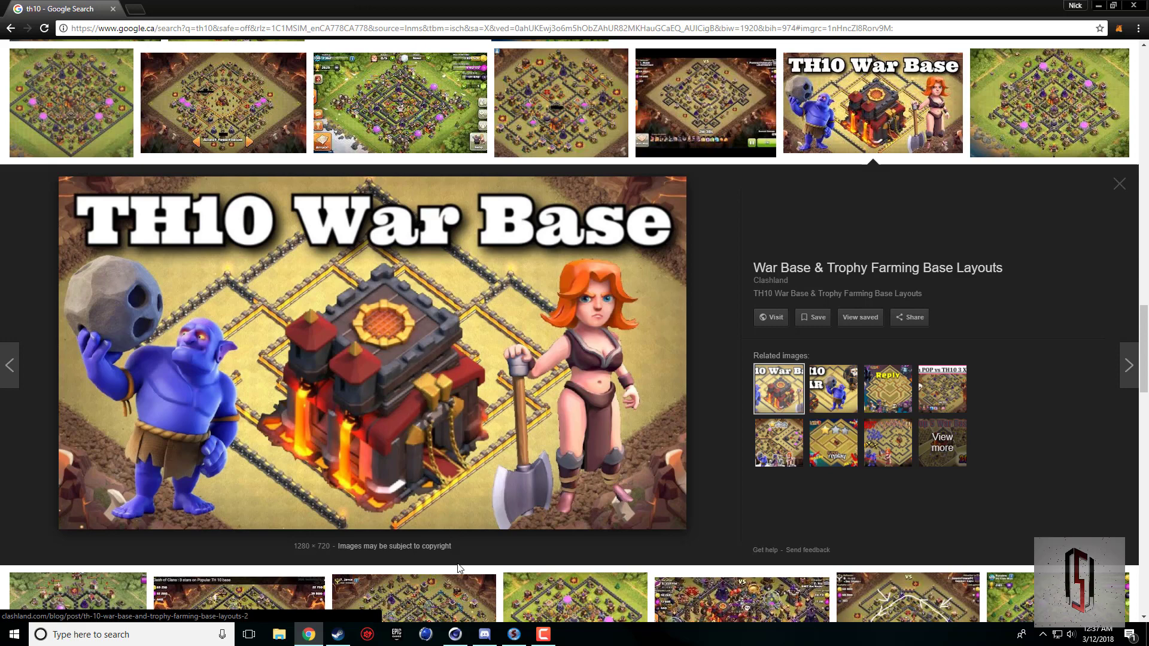
click(455, 635)
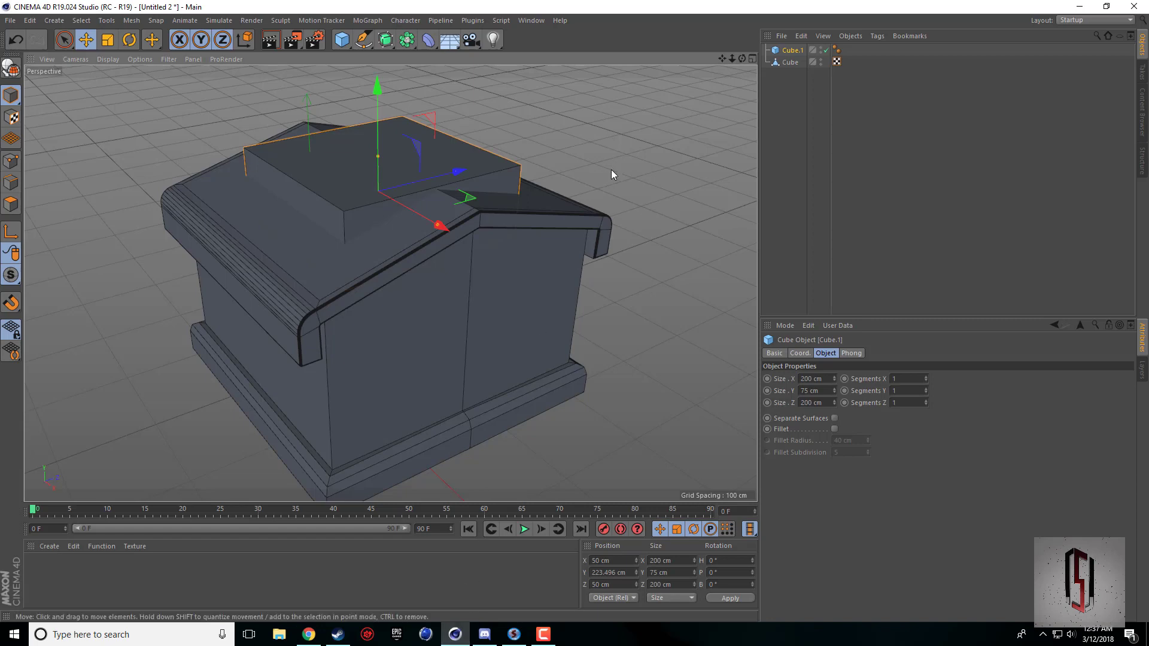
Compare the roof block's footprint with the reference picture and set its X and Z sizes to 250 cm.
drag(722, 58, 735, 85)
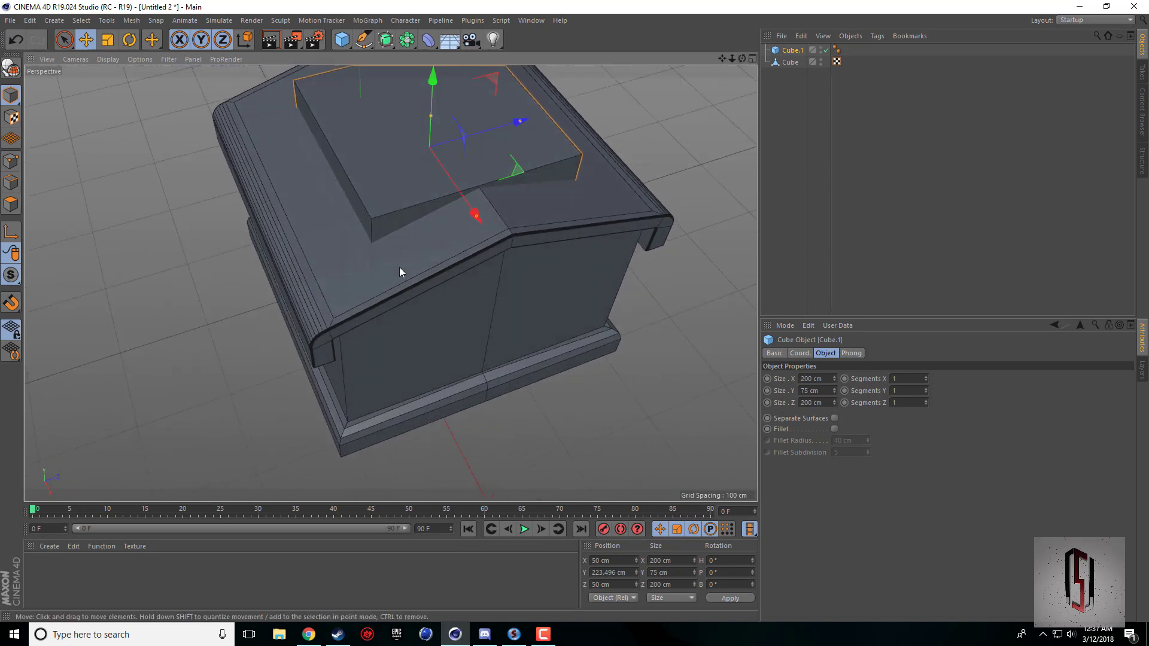
click(309, 635)
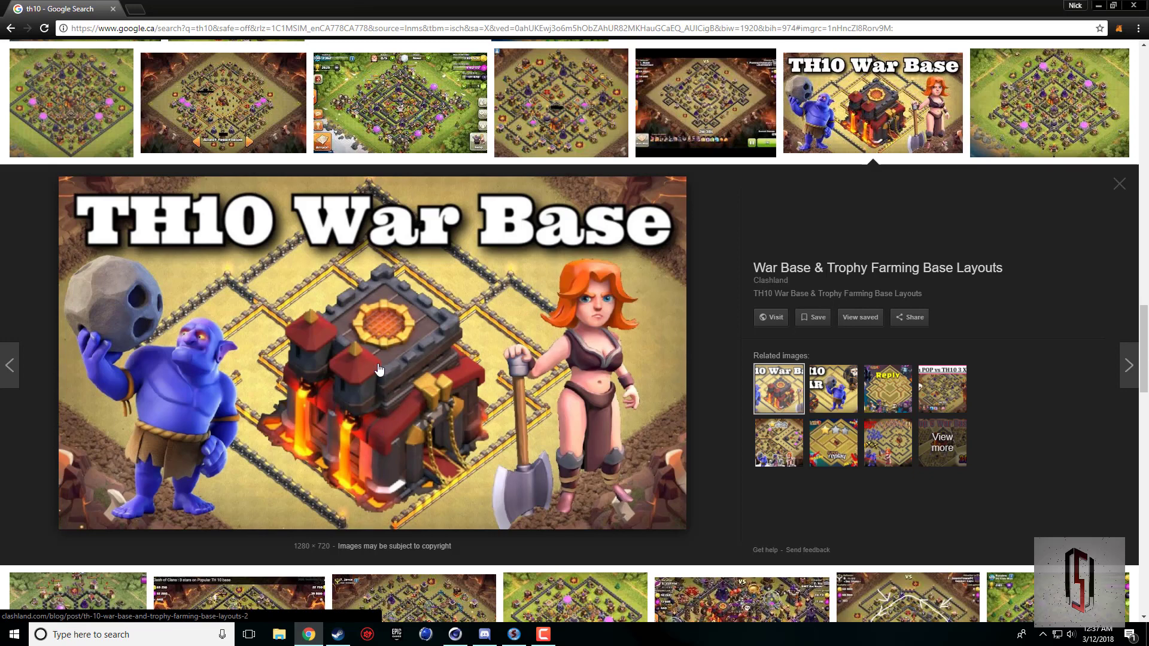
click(455, 634)
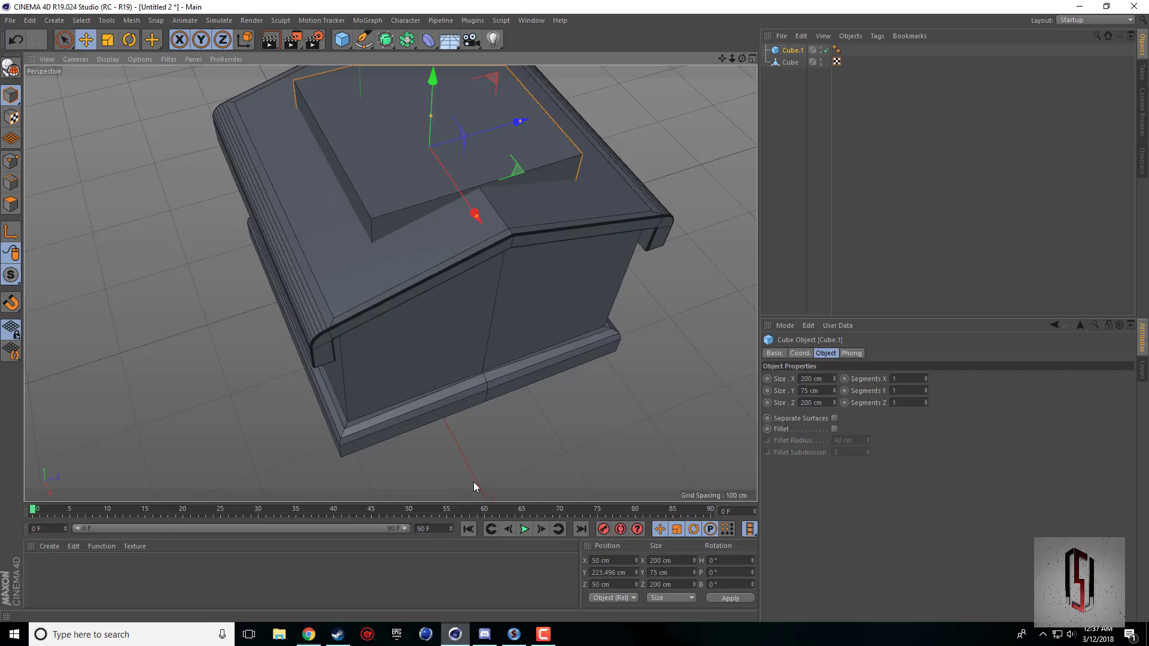
middle_click(454, 224)
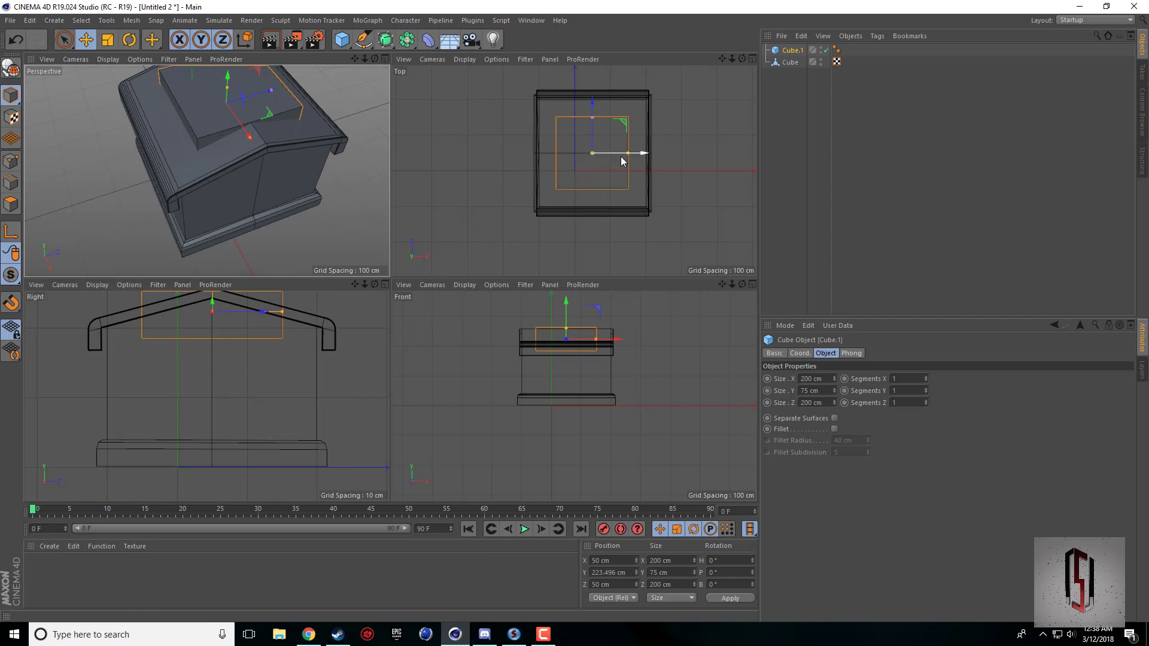
middle_click(650, 190)
drag(498, 252, 520, 255)
double_click(821, 378)
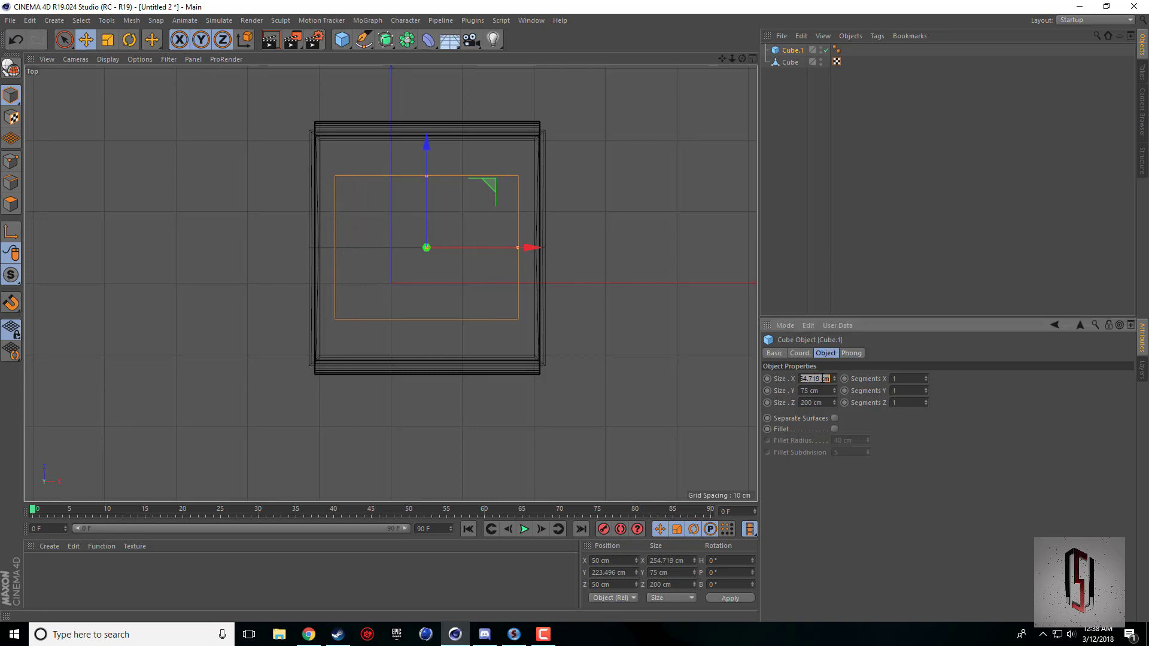
text(250)
click(826, 403)
key(Return)
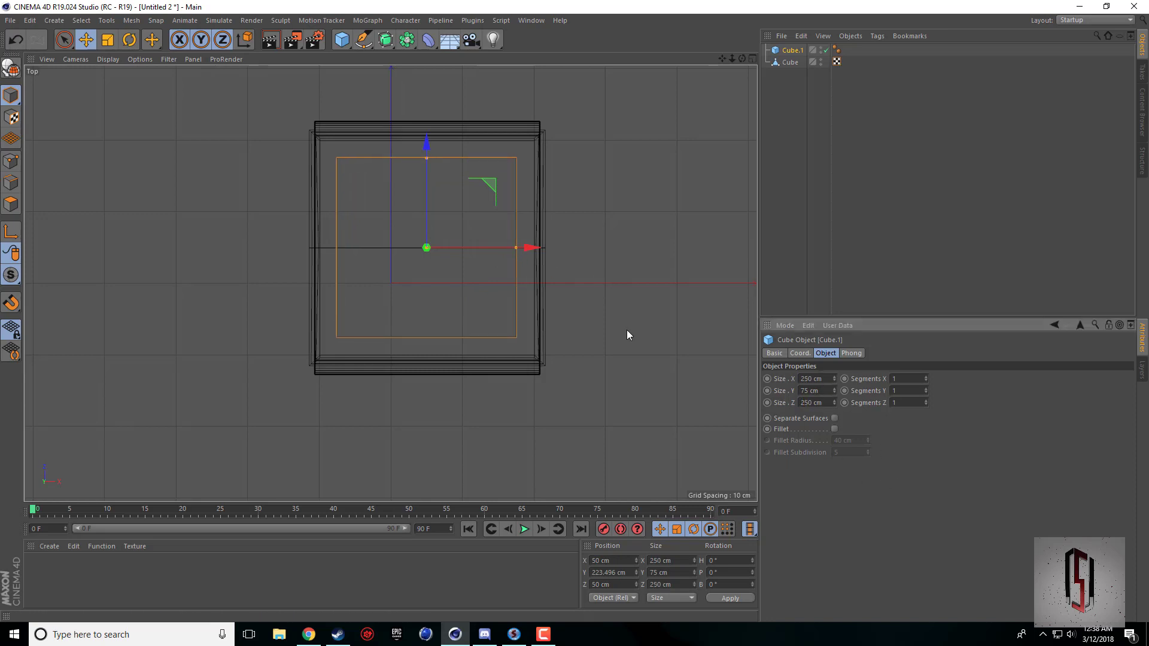
Examine the enlarged roof block in perspective from several angles and compare it with the reference picture in the browser.
middle_click(395, 205)
middle_click(291, 222)
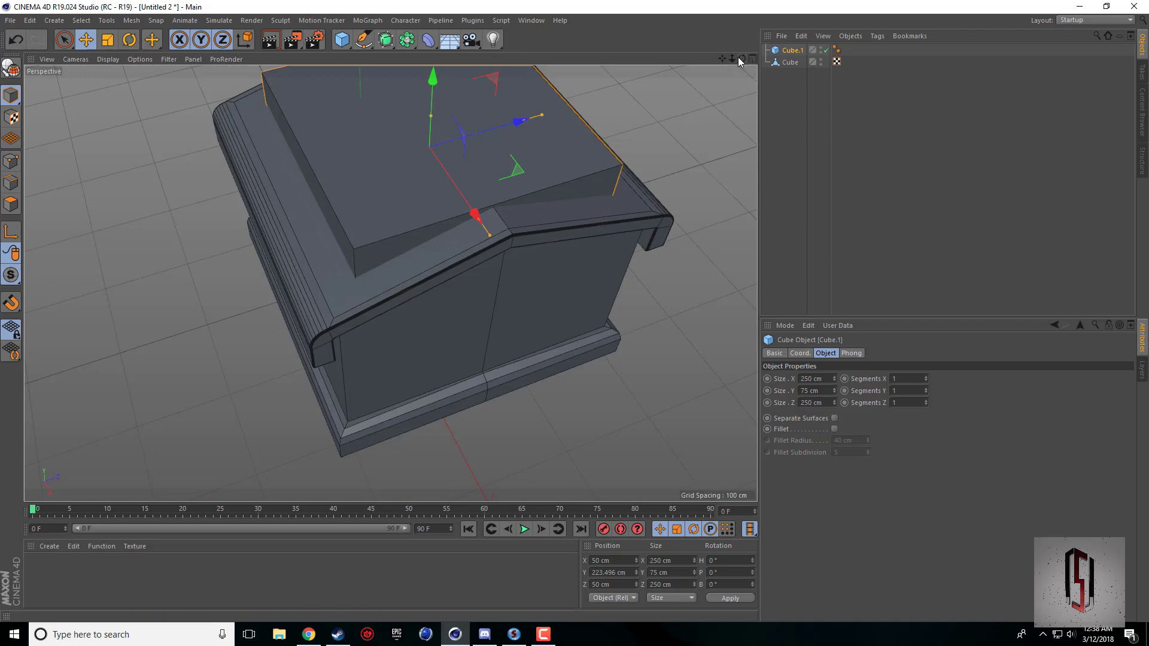
drag(742, 58, 558, 194)
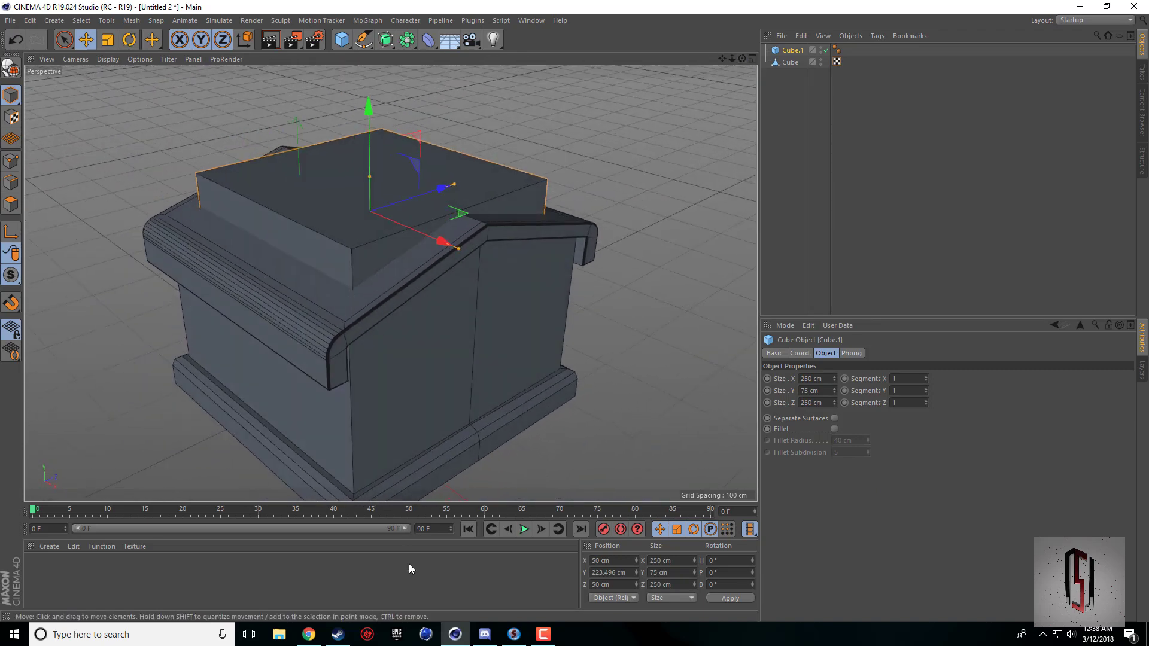
click(308, 635)
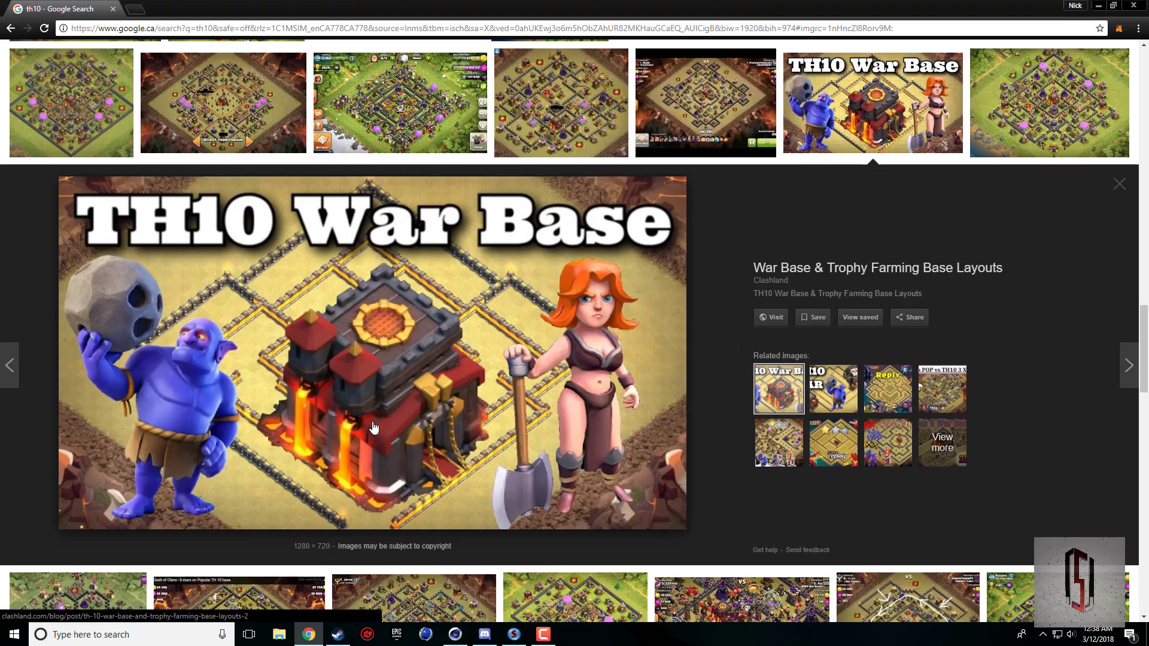
click(455, 635)
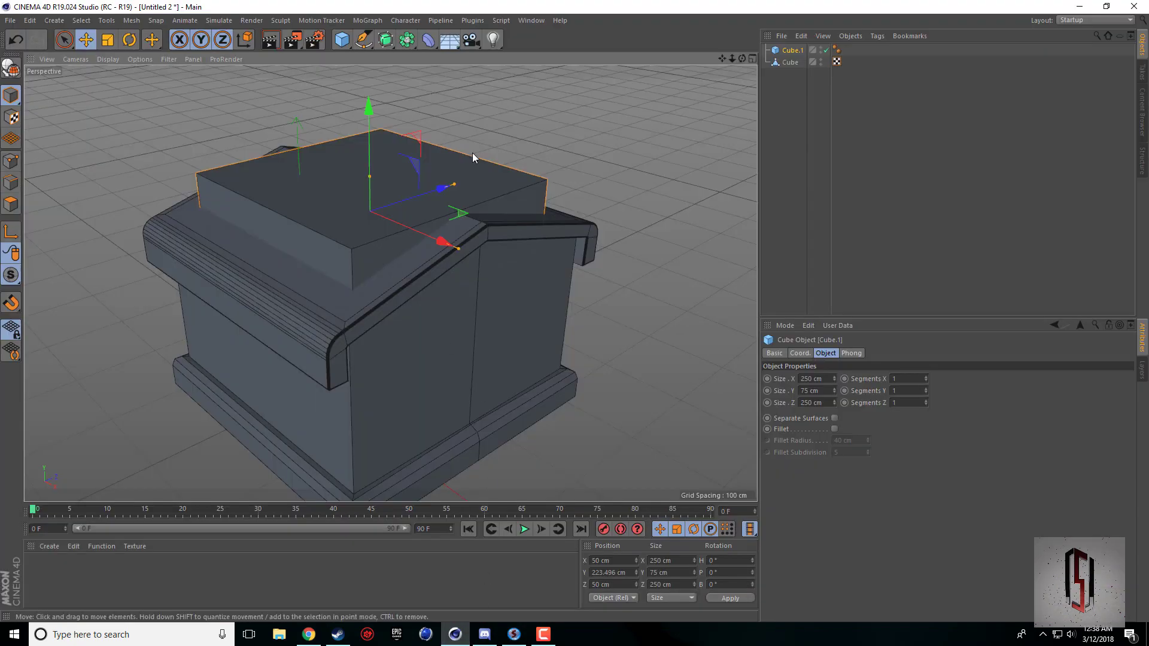
mouse_move(723, 60)
mouse_down()
mouse_move(740, 79)
mouse_move(712, 61)
mouse_move(676, 63)
mouse_move(733, 59)
mouse_move(712, 61)
mouse_up()
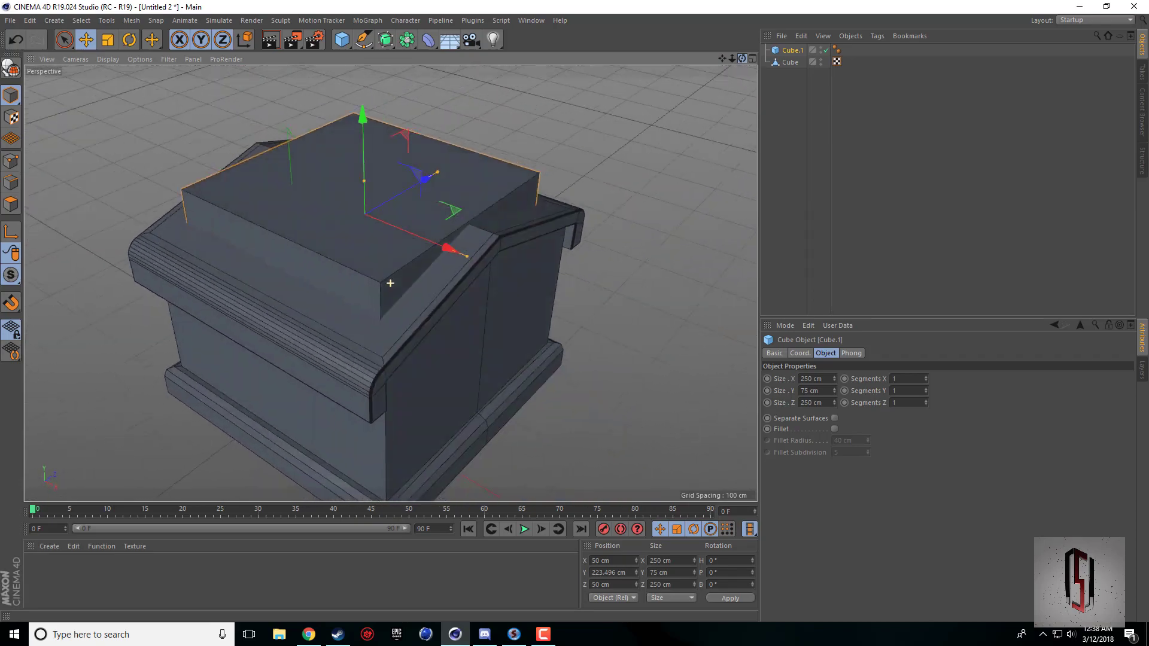
click(309, 634)
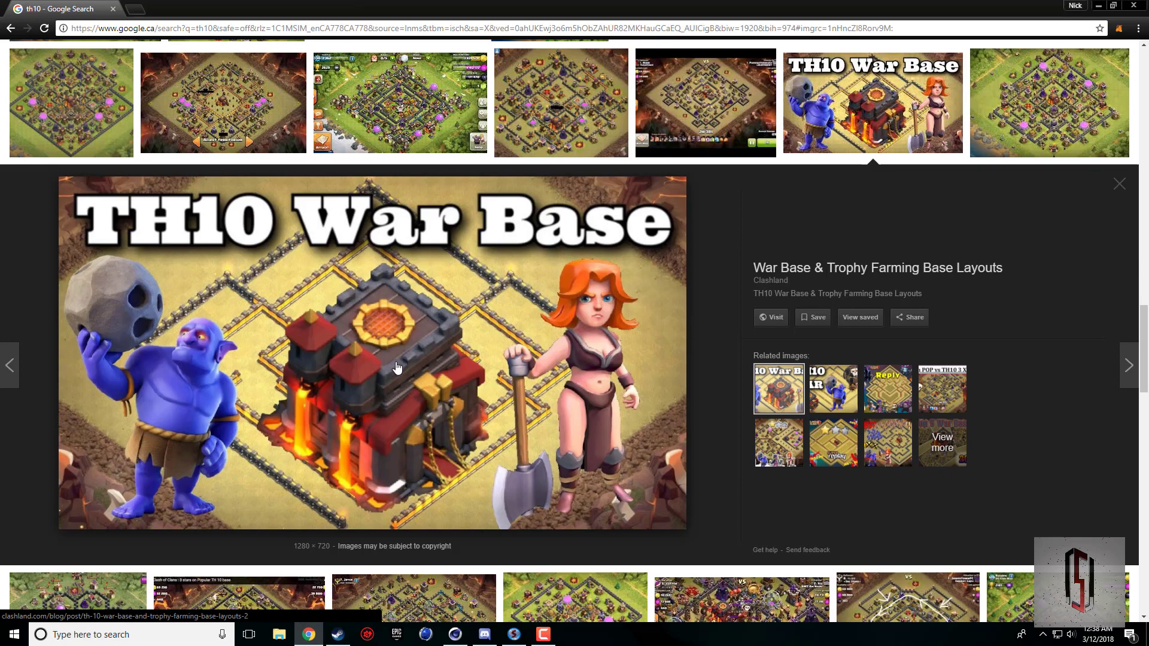
click(455, 634)
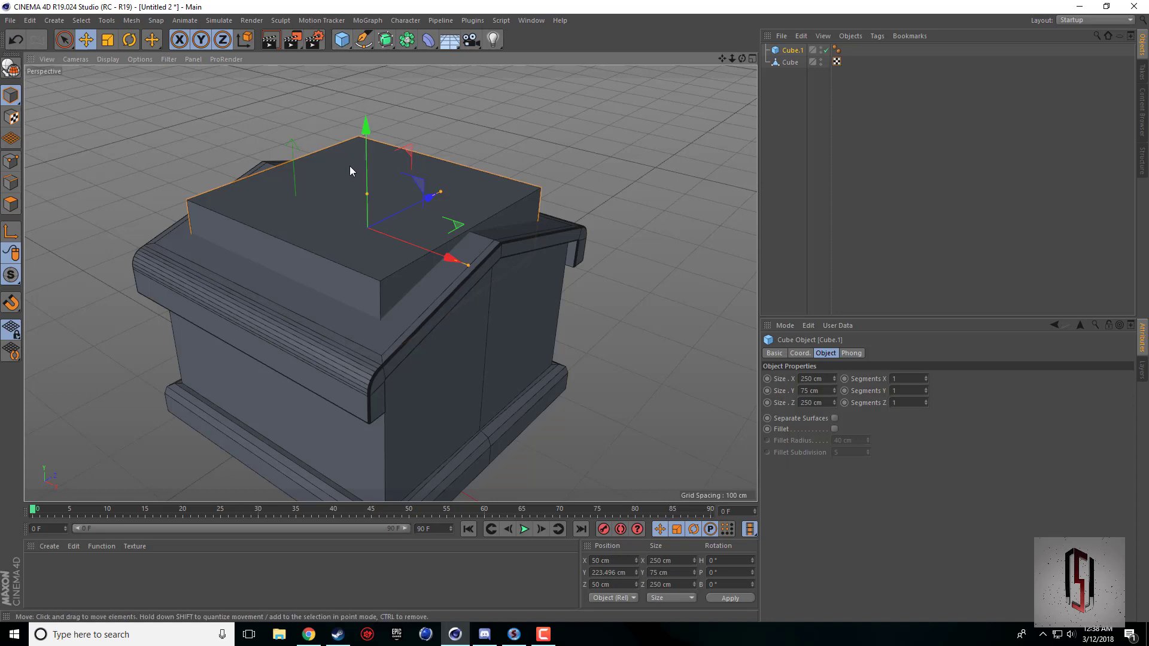
Duplicate the roof block and place the copy at about X 195.4 cm with its X size reduced to 40 cm.
key(ctrl+v)
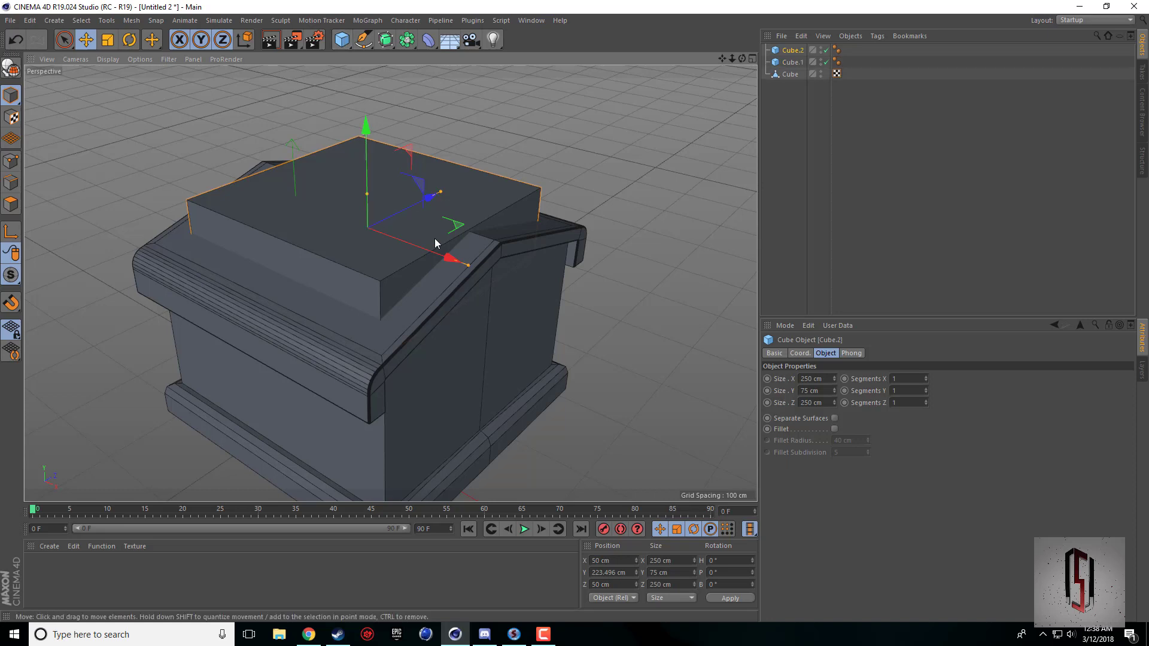
drag(436, 258, 563, 307)
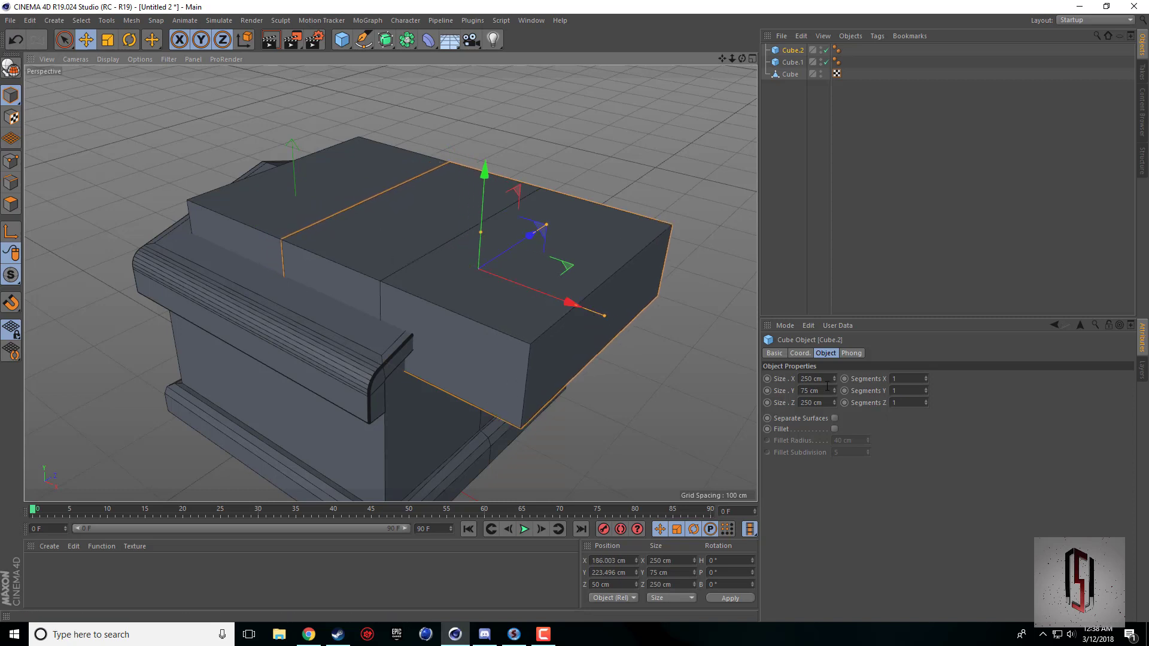
drag(834, 378, 769, 379)
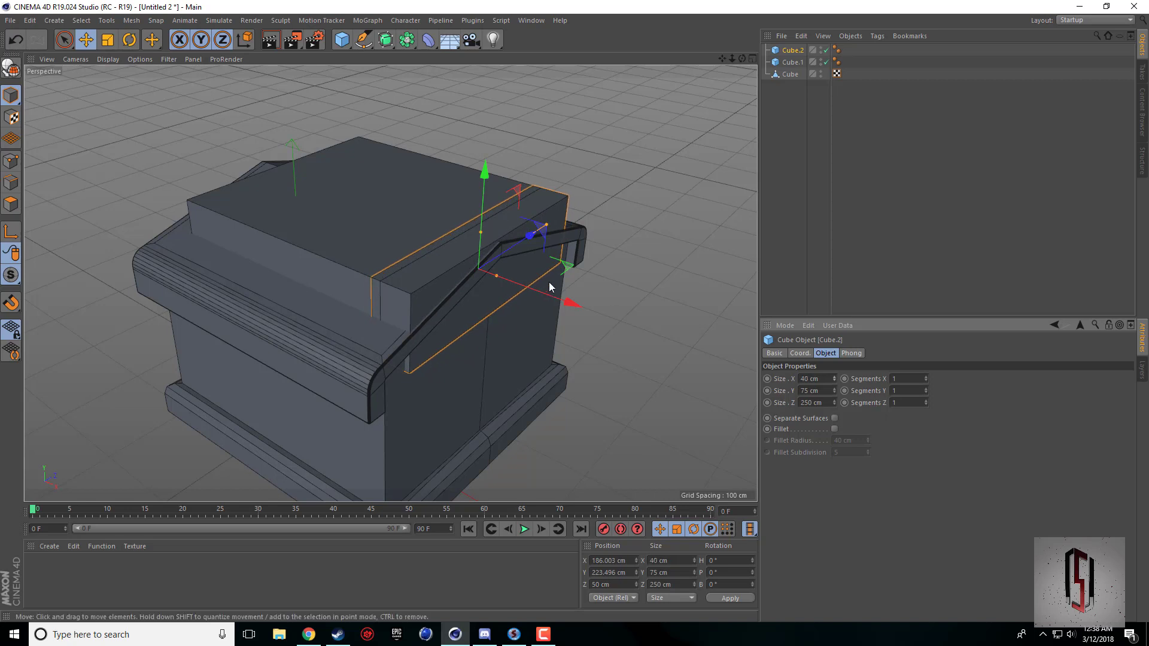
drag(568, 305, 576, 307)
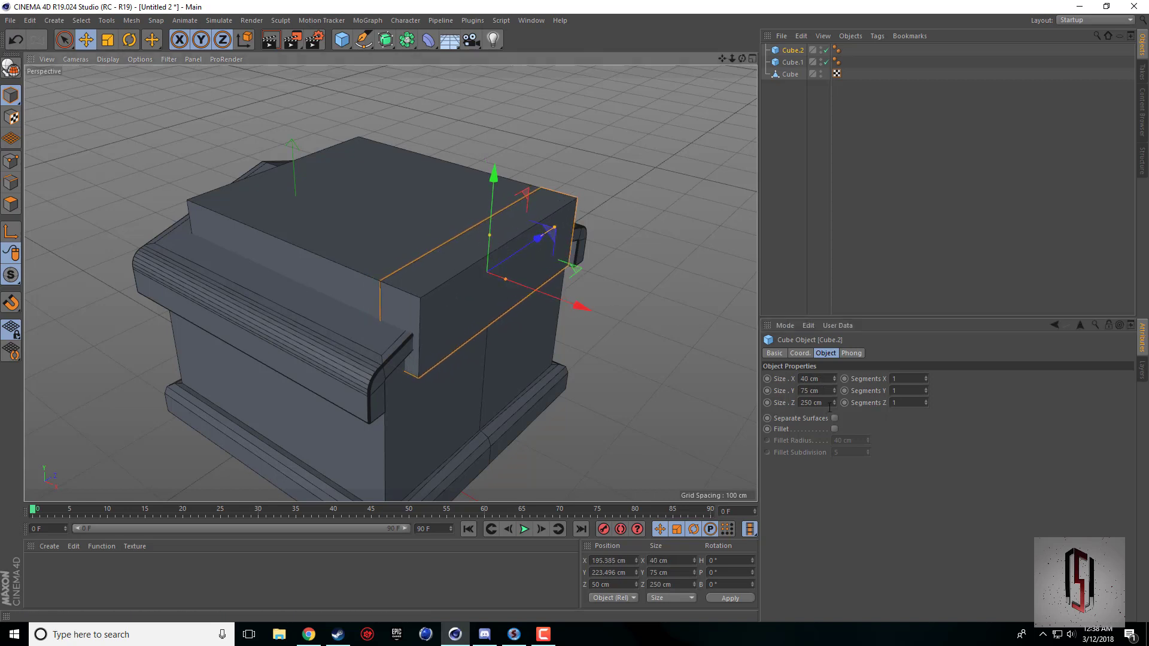
Set the duplicated block's Z size to 40 cm and its Y size to 30 cm.
double_click(828, 403)
text(40)
key(Return)
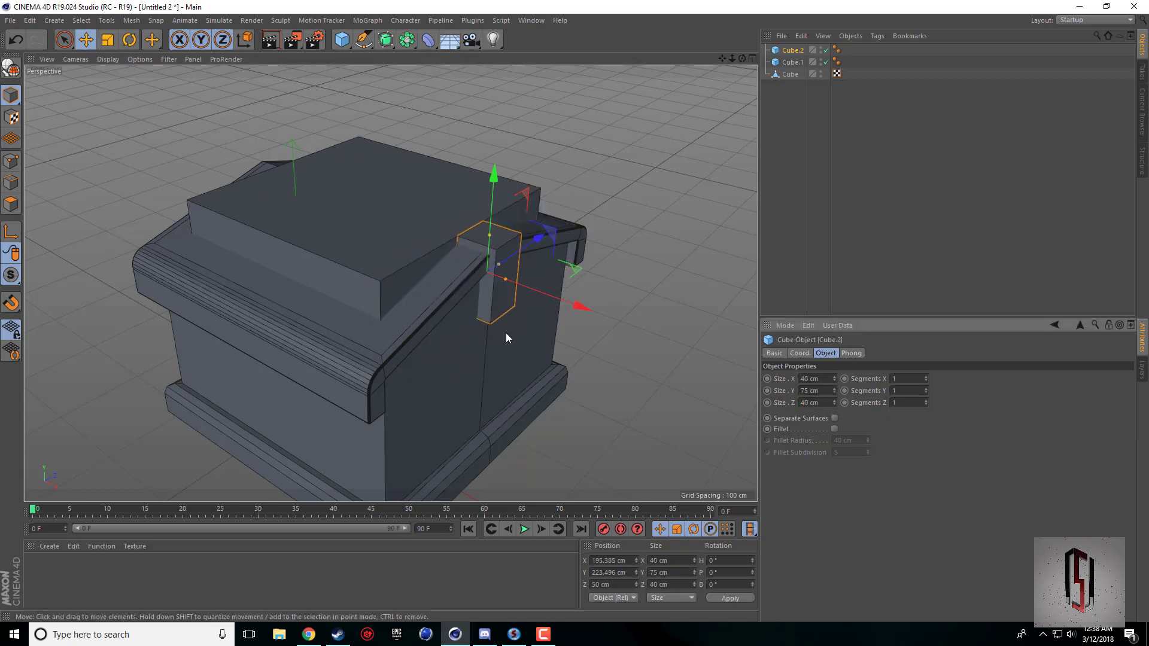
alt+drag(738, 169, 772, 156)
click(823, 399)
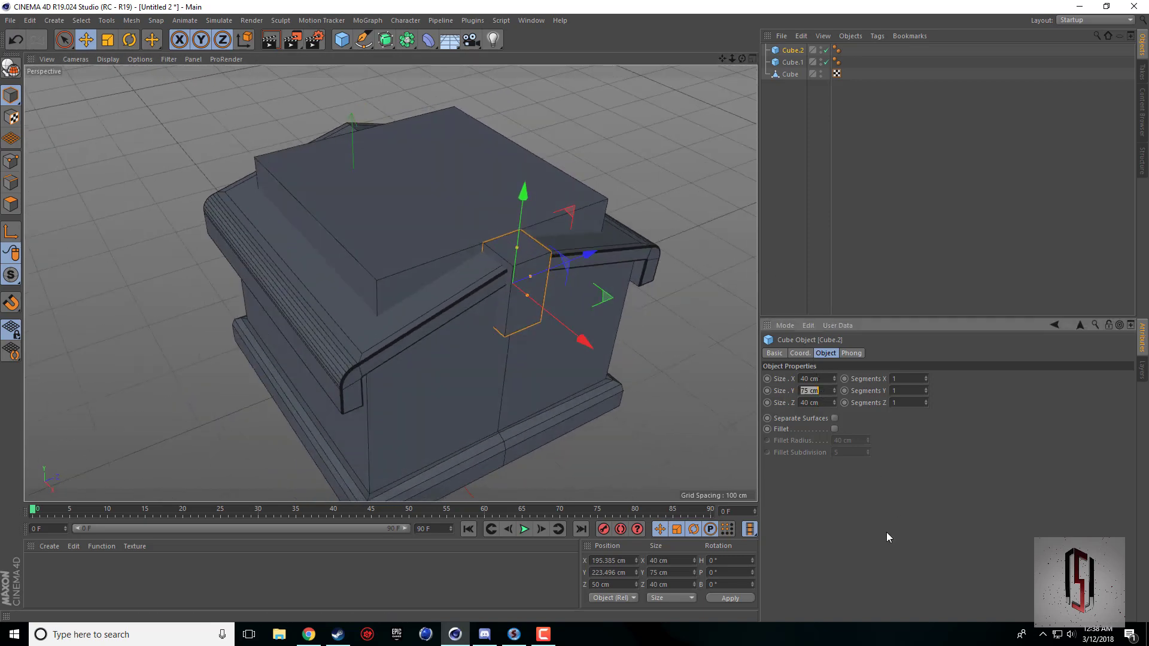
text(20)
key(Return)
text(3)
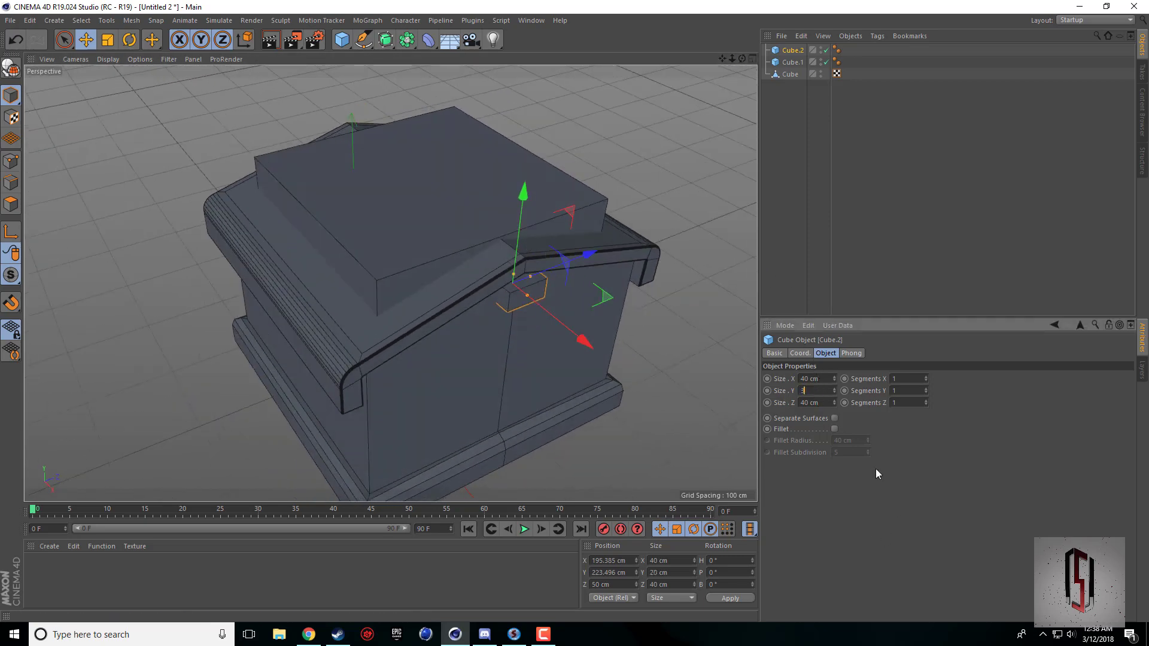
text(0)
key(Return)
Raise the small block to about Y 244.4 cm and compare its placement with the reference picture in the browser.
drag(519, 224, 522, 207)
click(309, 634)
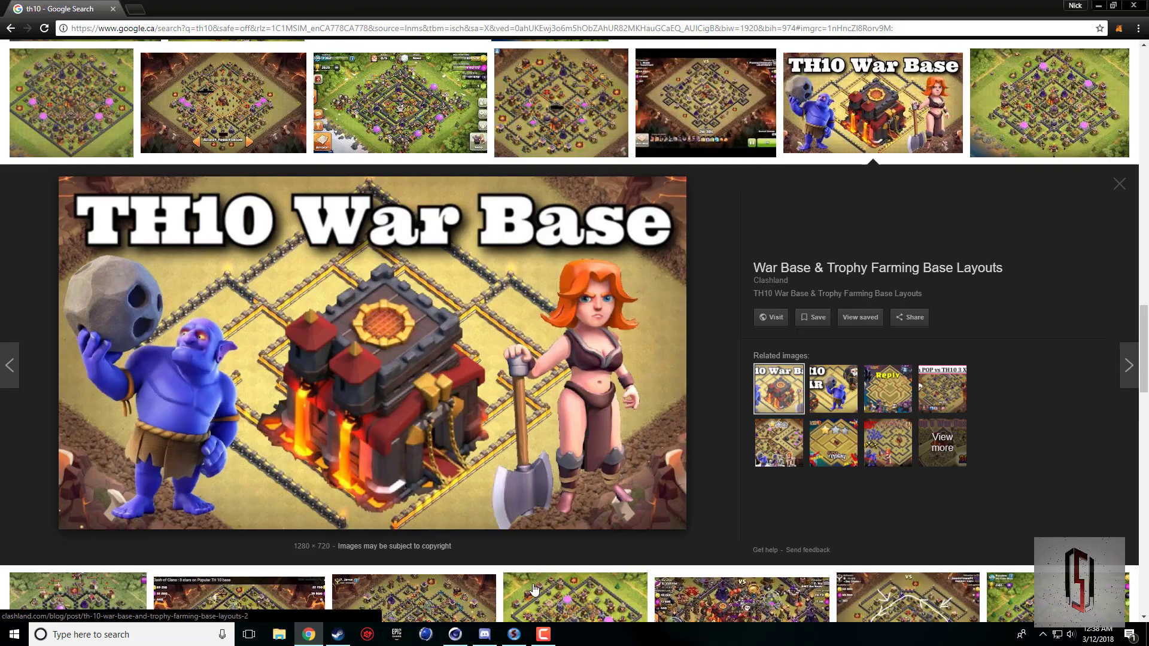
click(455, 634)
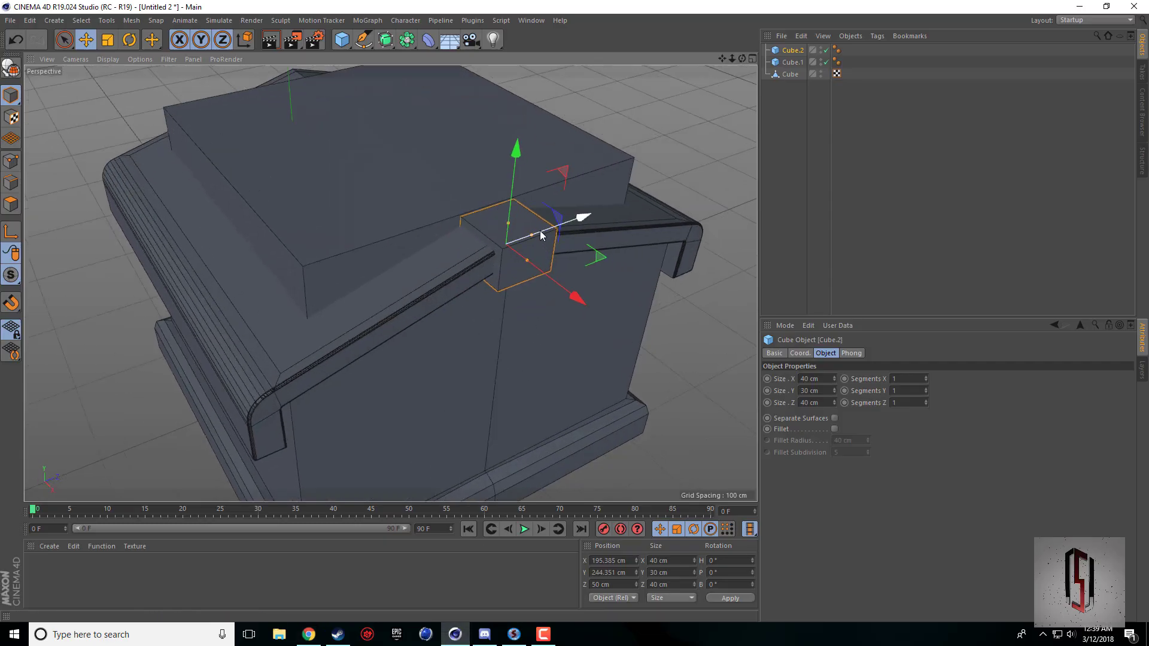
Reduce the small roof block's Z size to 35 cm and further to 30 cm.
drag(534, 235, 529, 236)
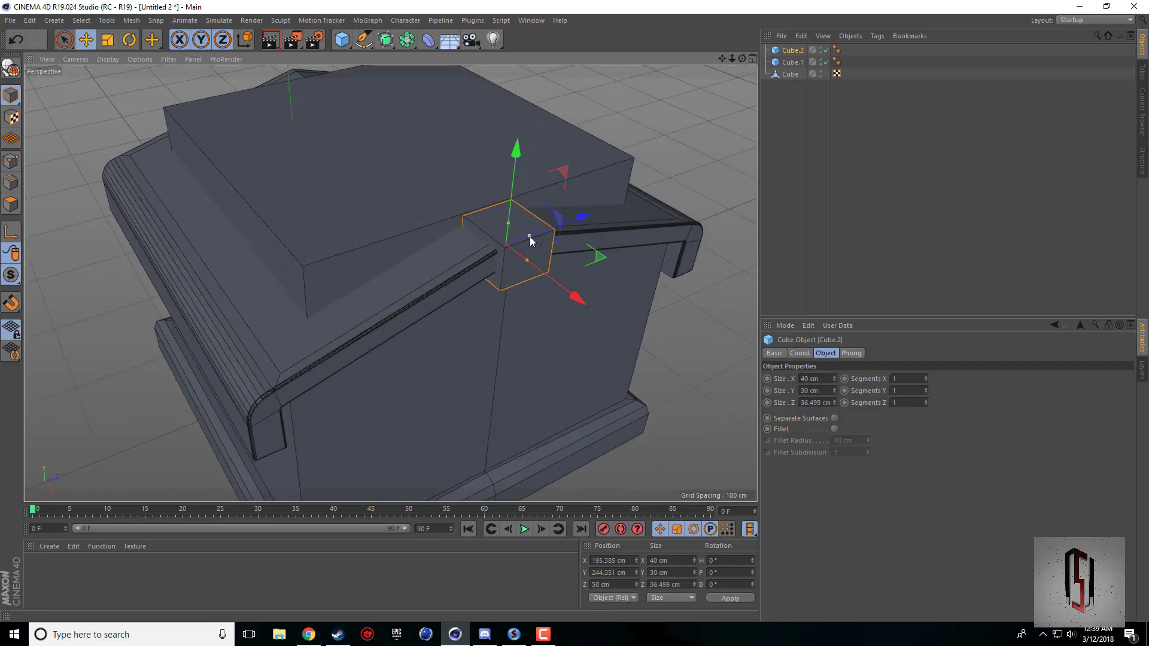
click(816, 403)
text(35)
key(Return)
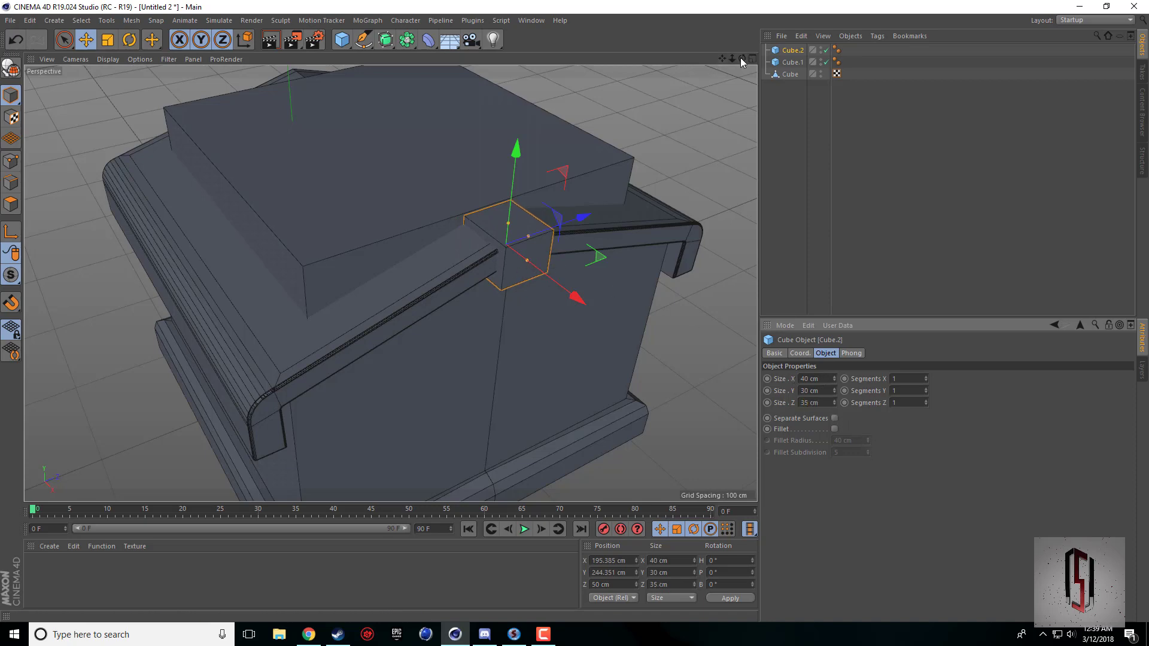
drag(742, 59, 674, 78)
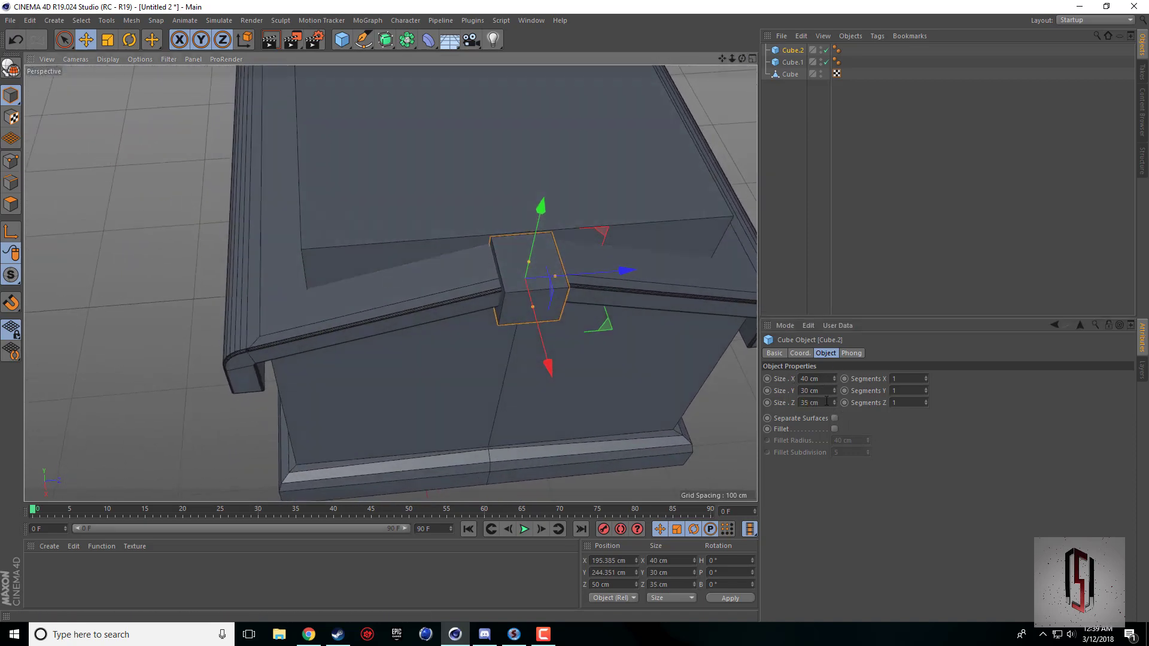
text(30)
key(Return)
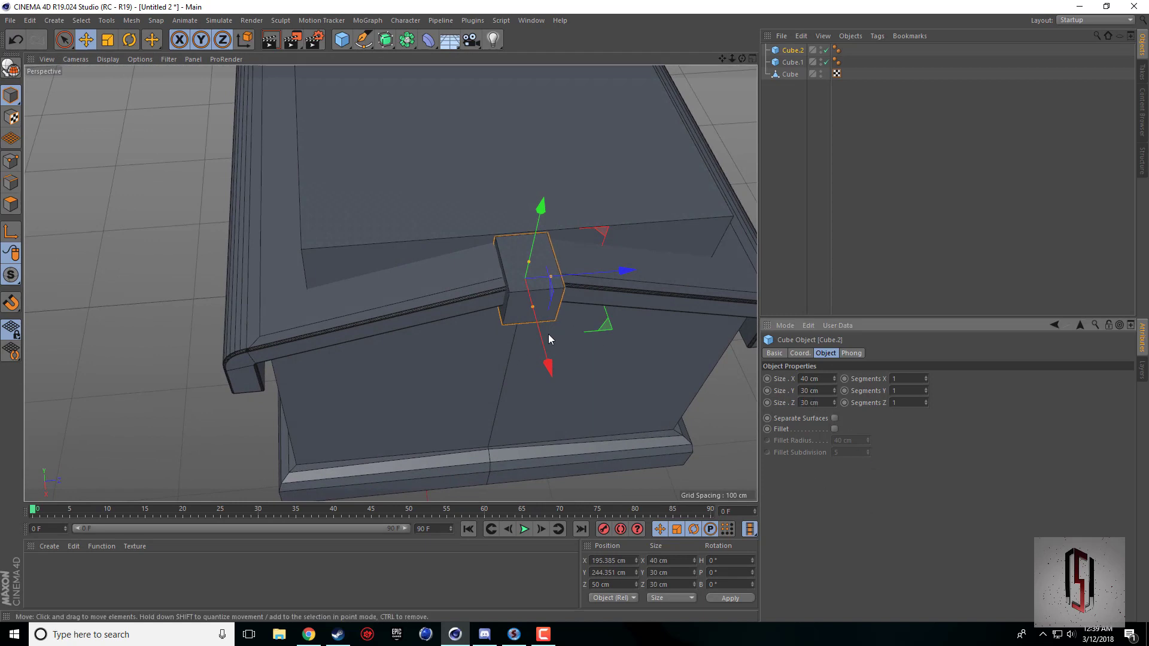
Compare the small block with the reference picture in the browser and set its Y size to 25 cm.
click(828, 393)
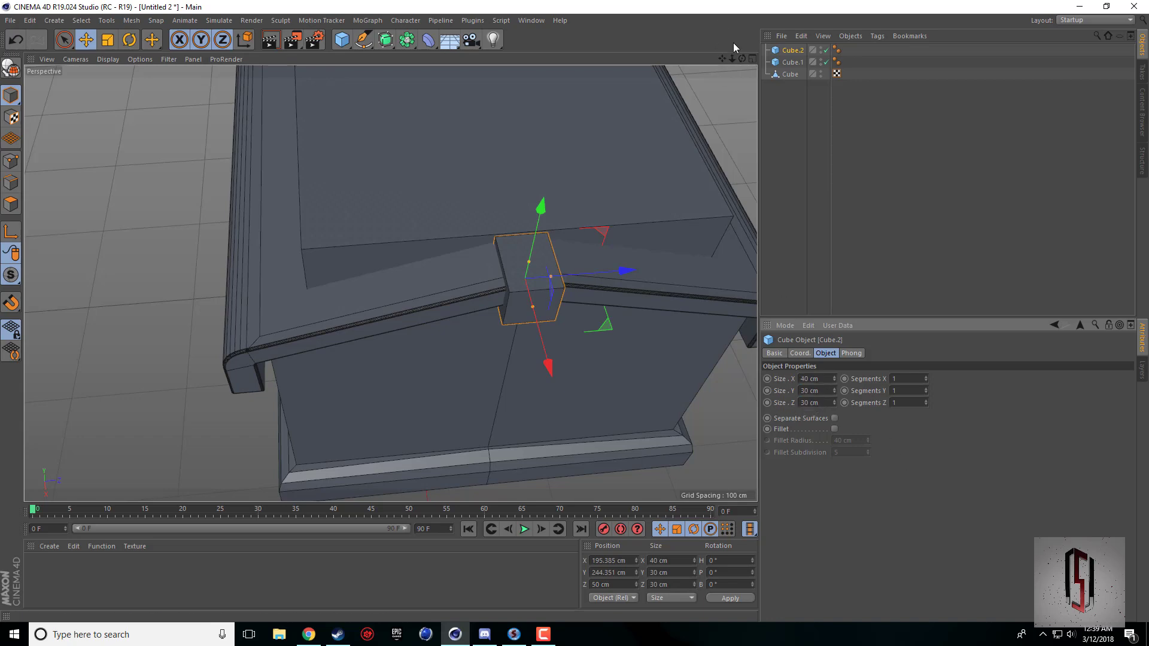
drag(743, 59, 390, 283)
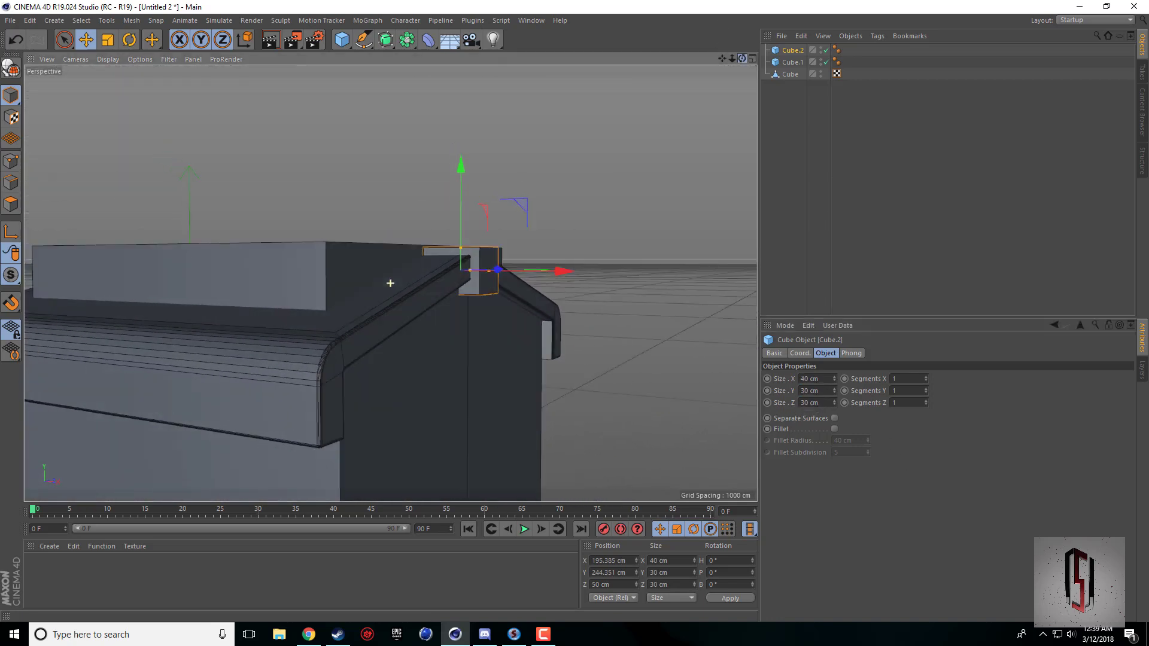
click(308, 635)
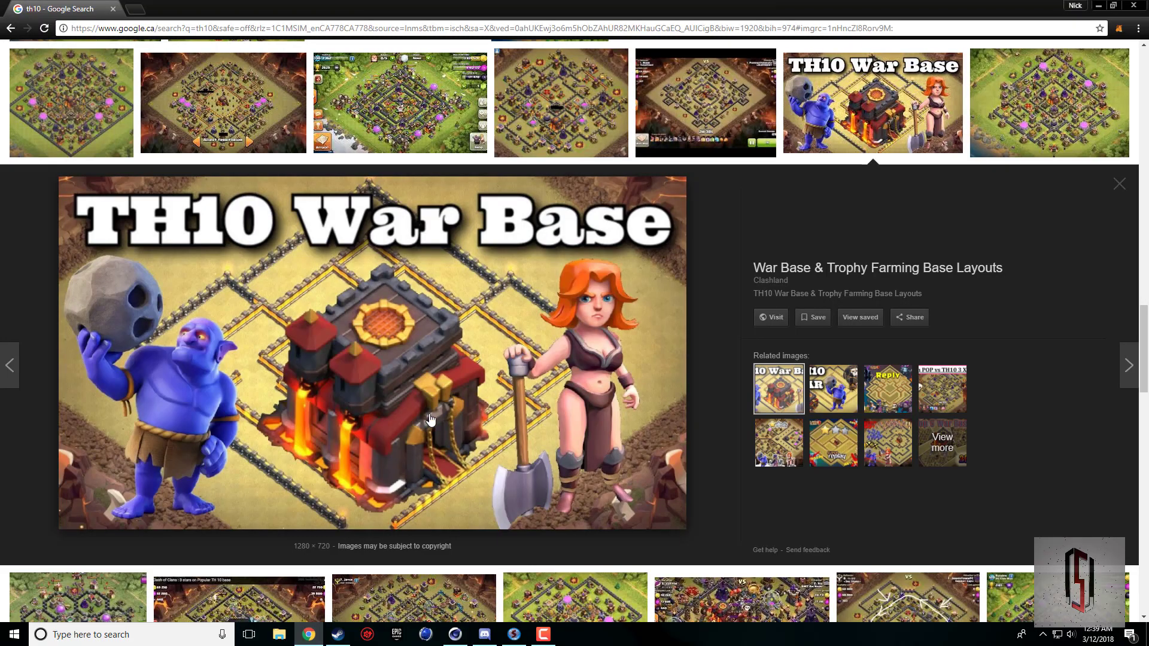
click(455, 635)
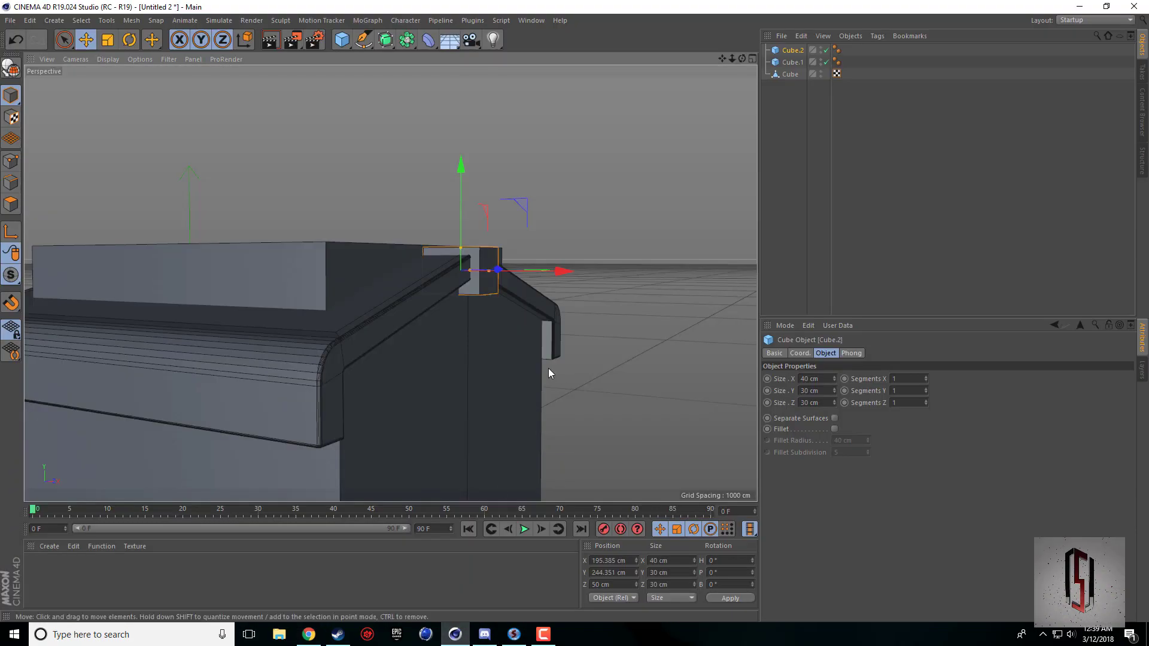
click(826, 391)
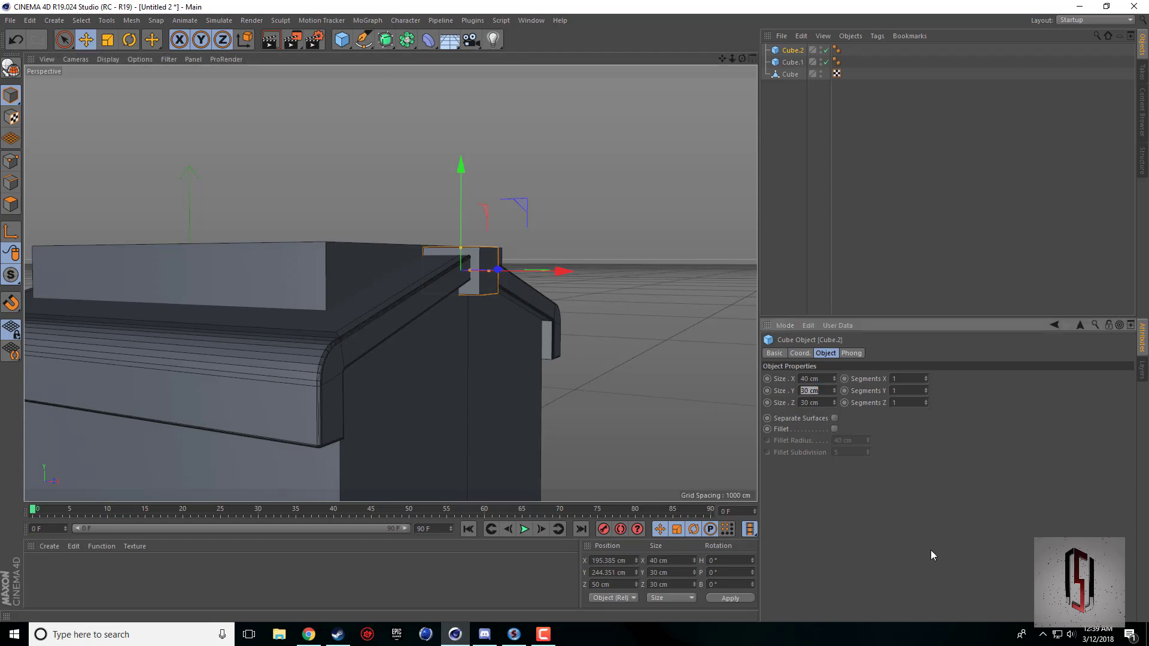
text(25)
key(Return)
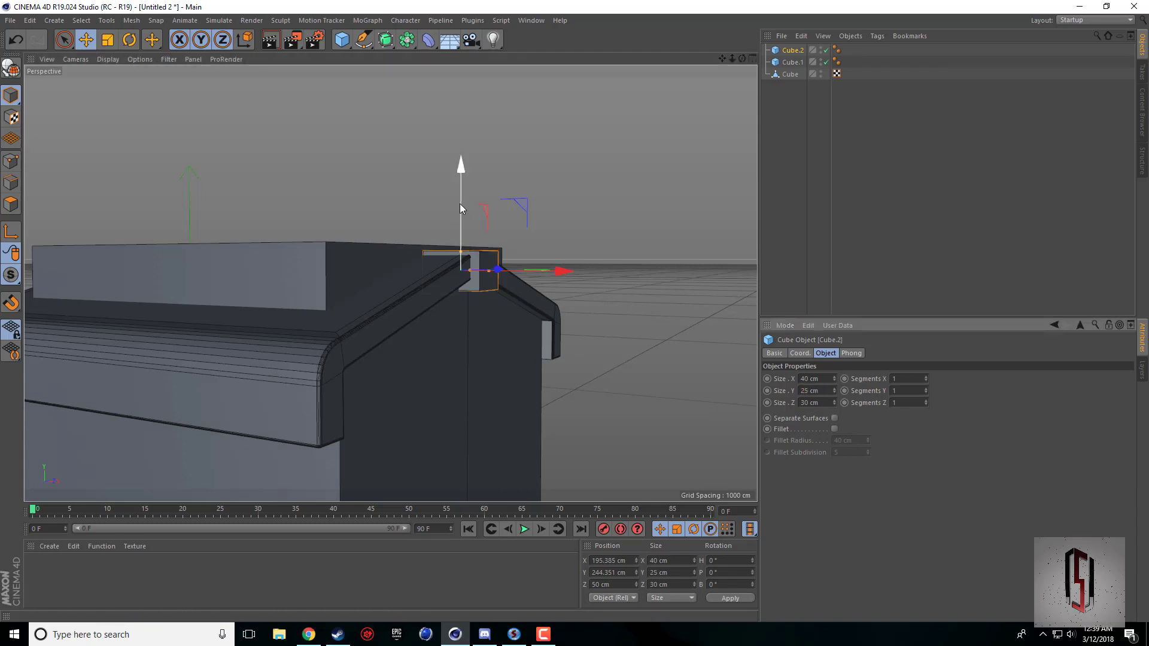
Raise the small block to about Y 248.6 cm so it sits above the roof ridge.
drag(460, 204, 459, 203)
drag(742, 58, 449, 390)
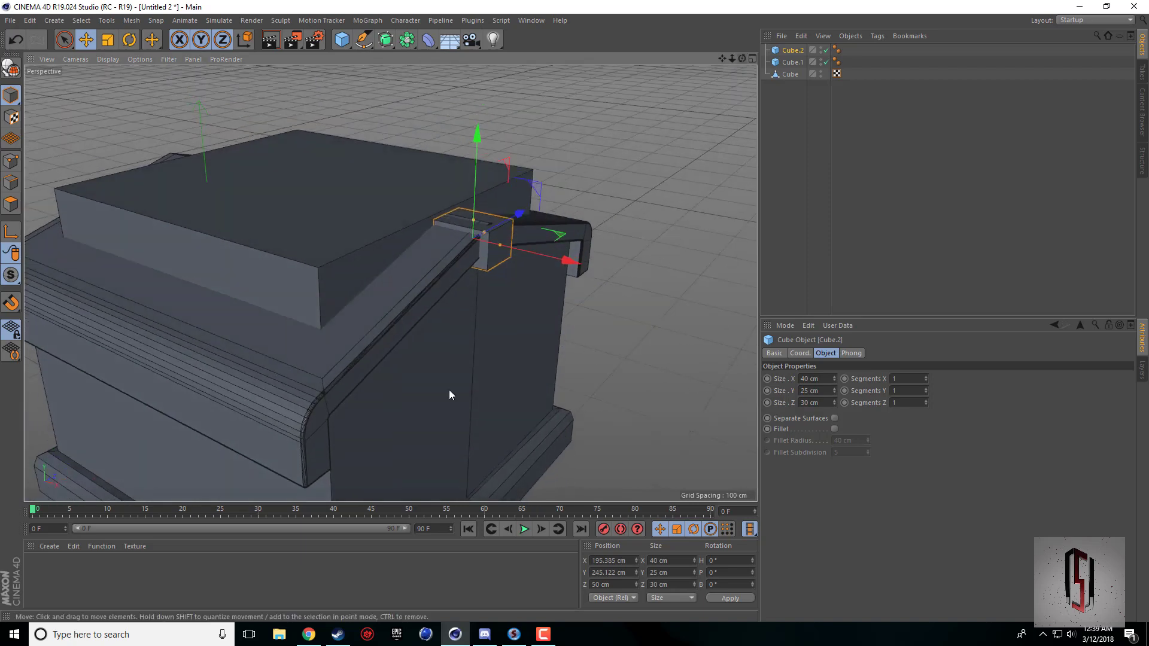
drag(468, 188, 476, 171)
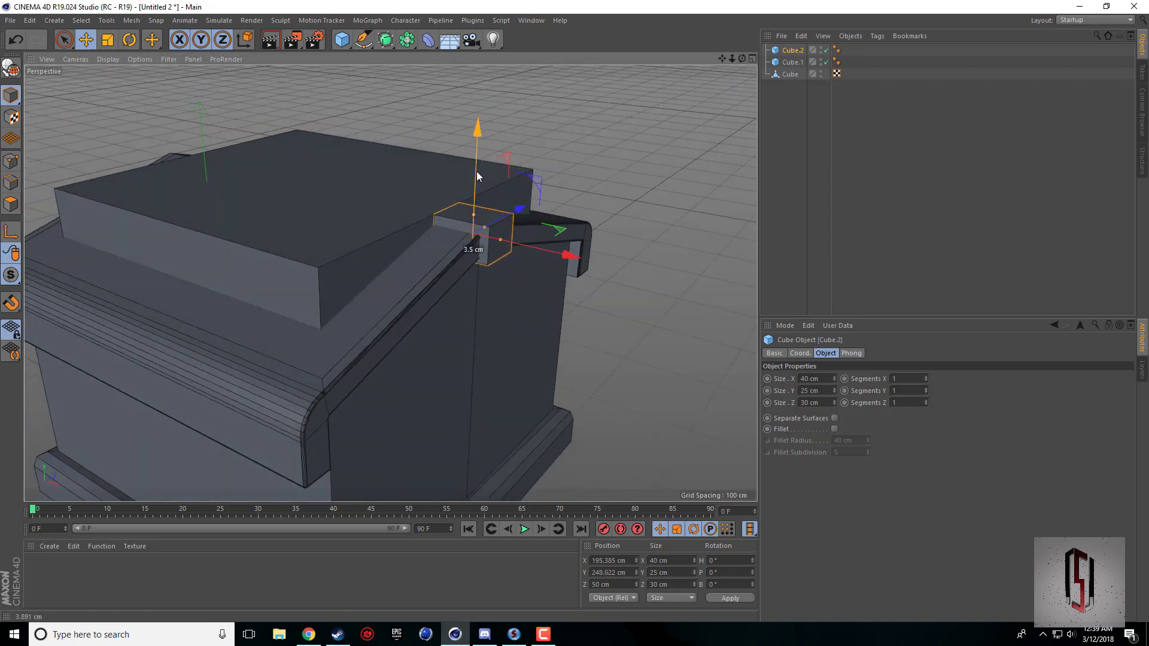
scroll(432, 243, up, 8)
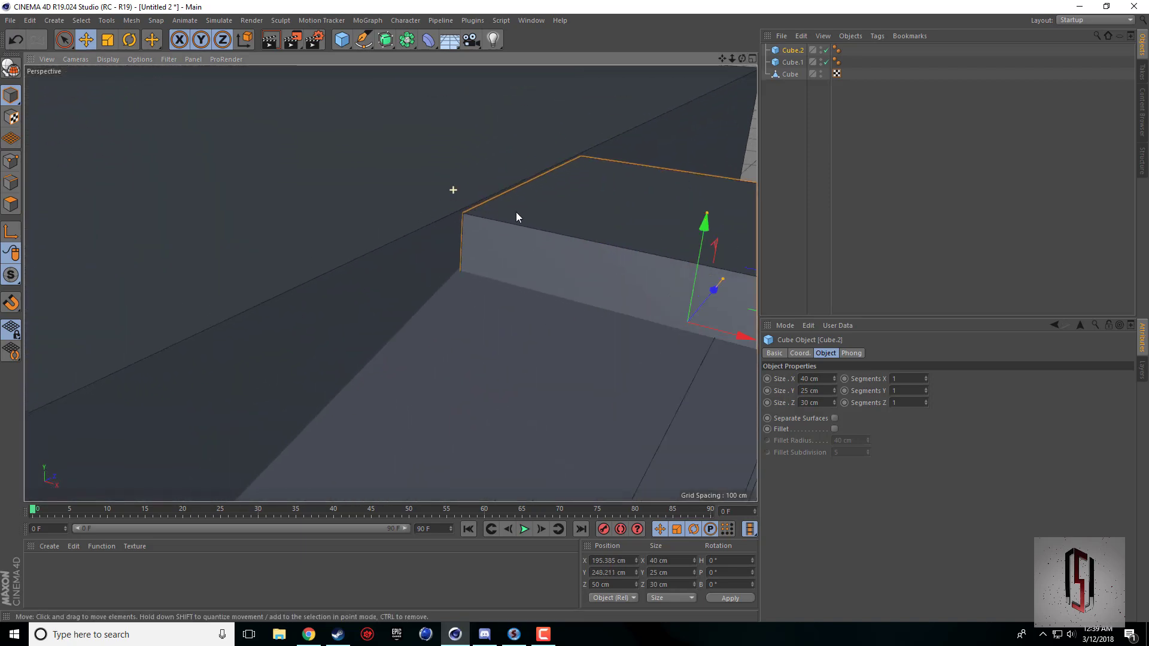
drag(703, 233, 699, 226)
scroll(688, 160, down, 5)
drag(729, 57, 688, 66)
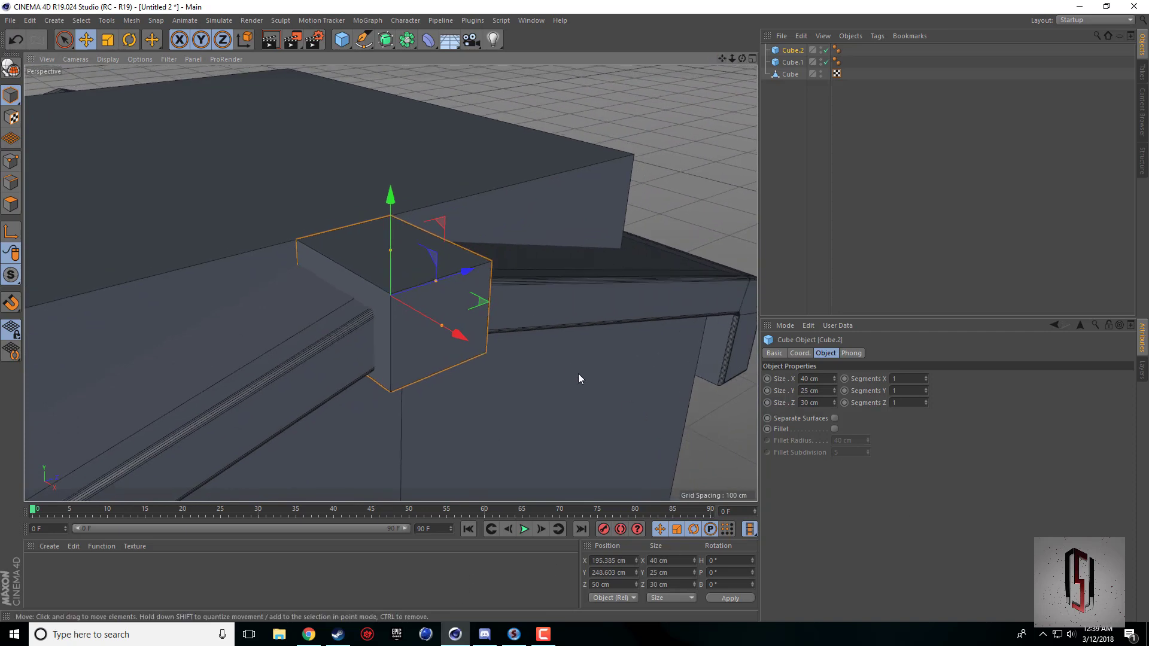
Enable the fillet on the small block with a 1 cm radius.
click(835, 429)
click(861, 443)
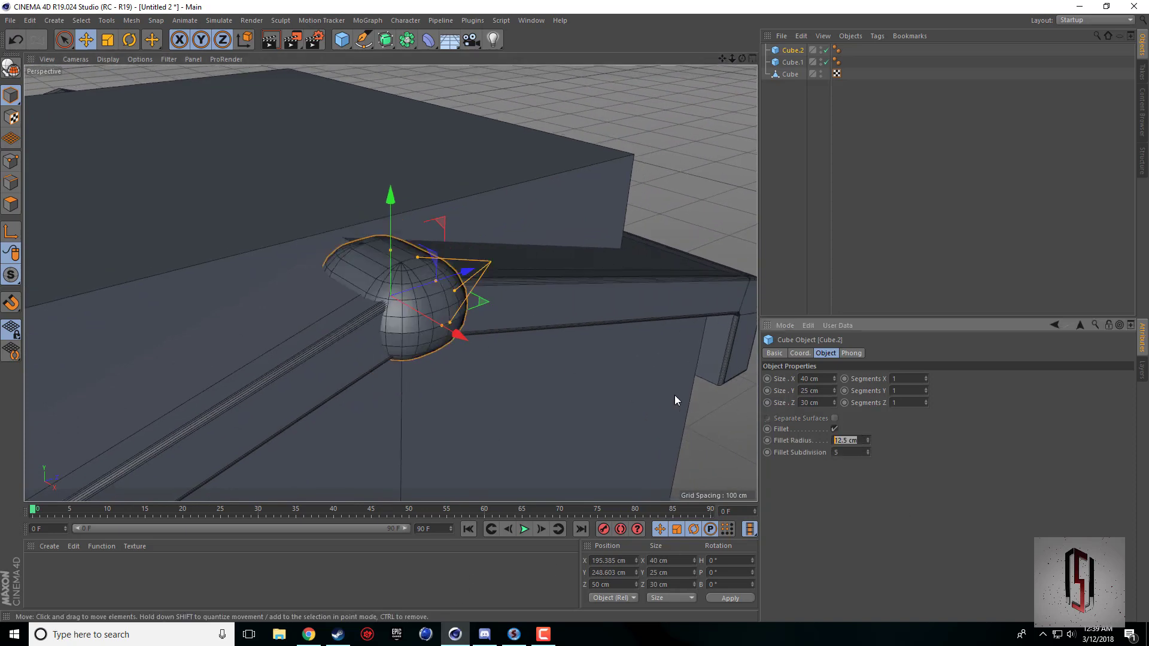
text(1)
key(Return)
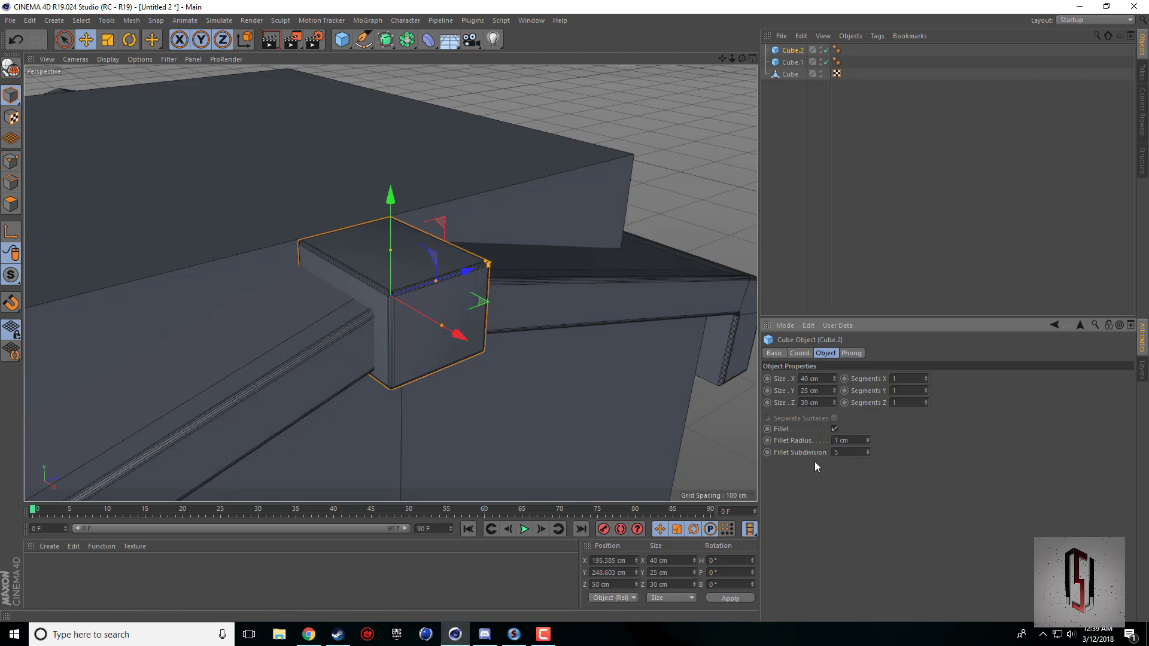
Render the perspective view to inspect the filleted block and compare it with the reference picture in the browser.
alt+middle_drag(378, 286, 468, 294)
alt+drag(468, 296, 653, 172)
click(677, 151)
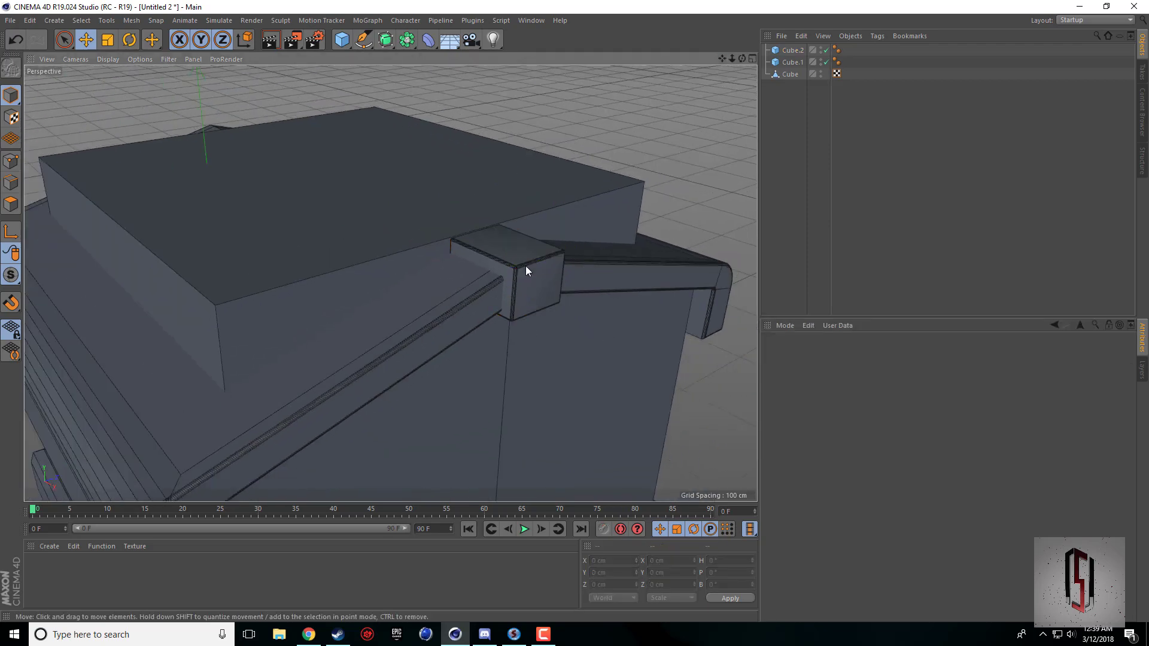
key(ctrl+r)
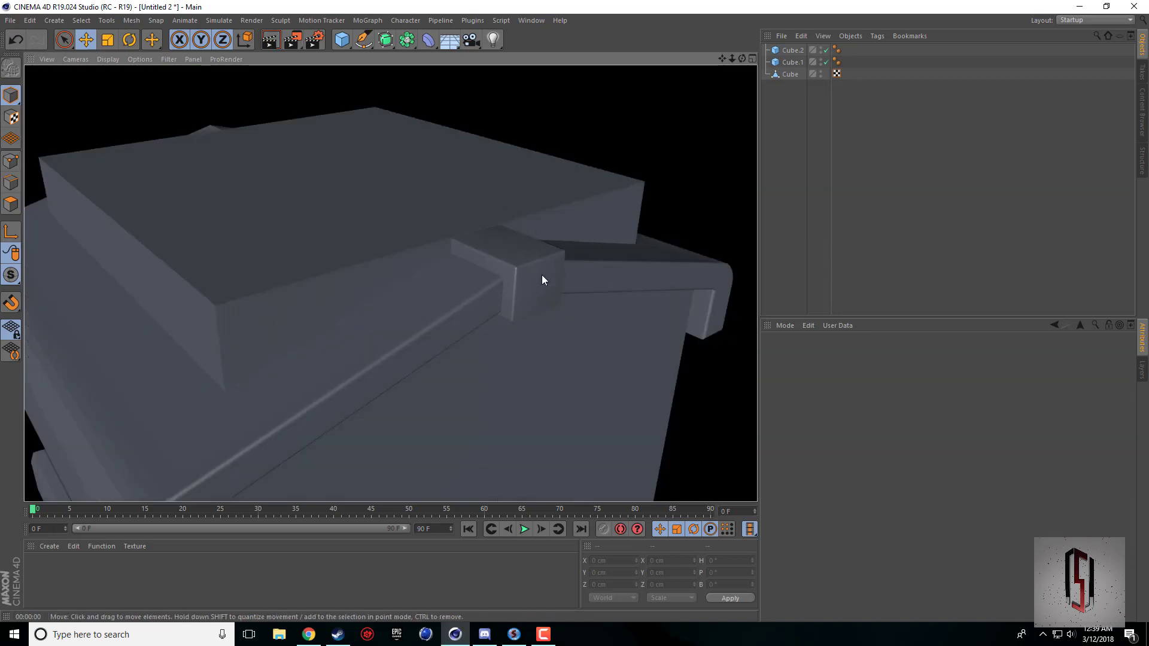
click(309, 634)
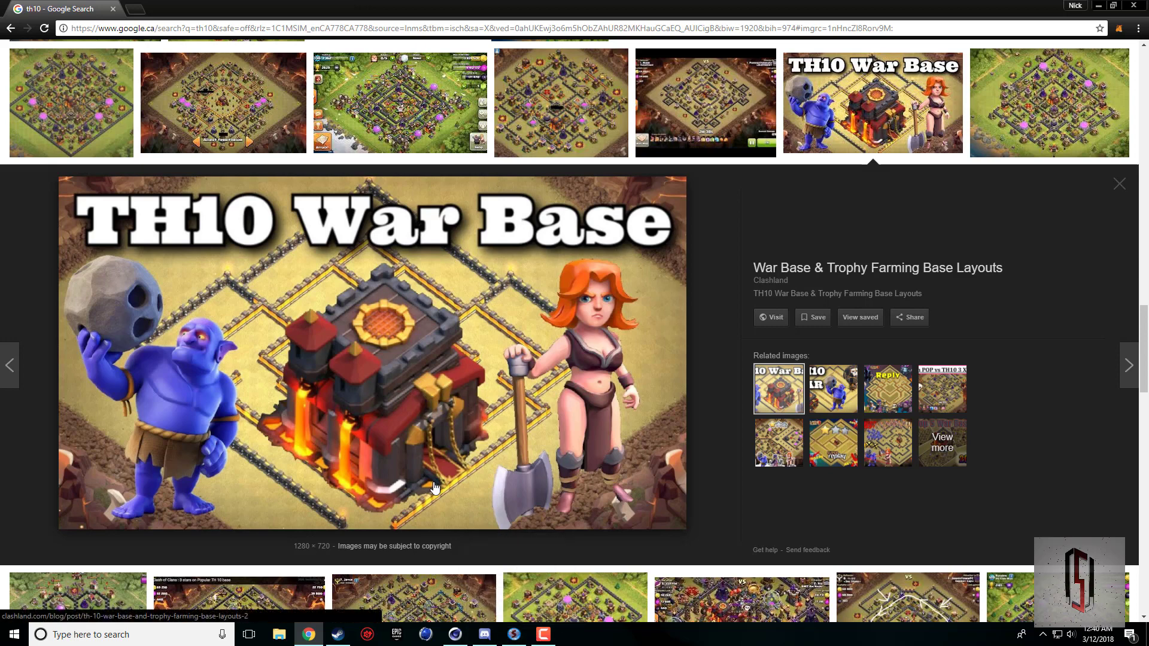
mouse_move(462, 641)
click(455, 635)
Duplicate the filleted small block in place.
click(539, 279)
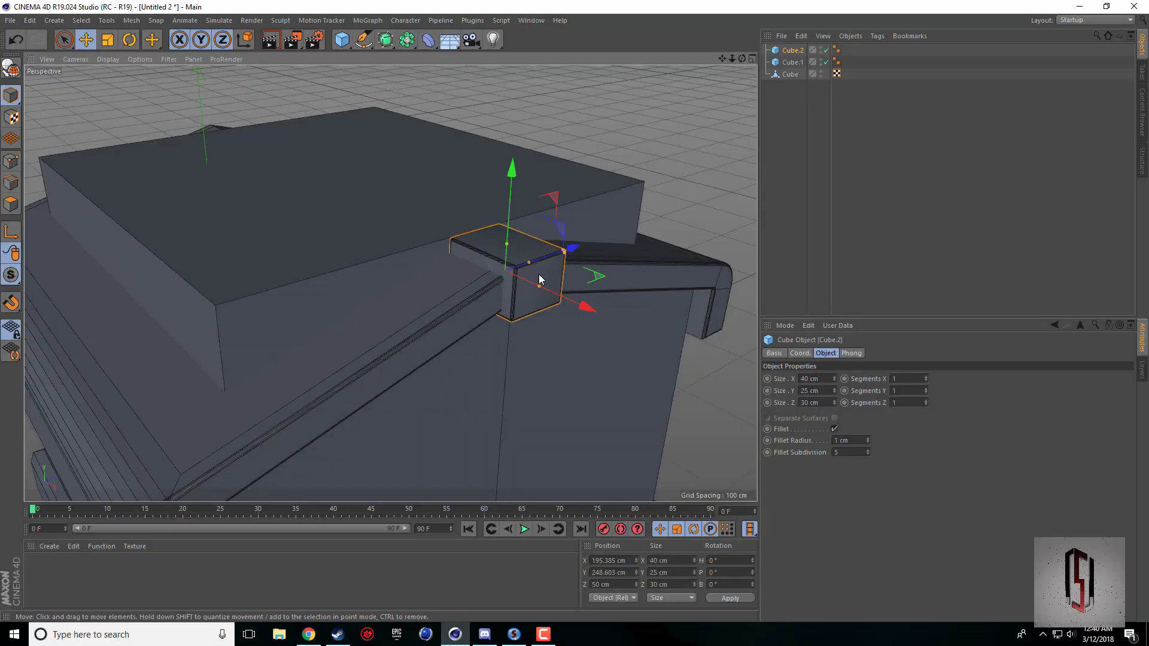
key(ctrl+c)
key(ctrl+v)
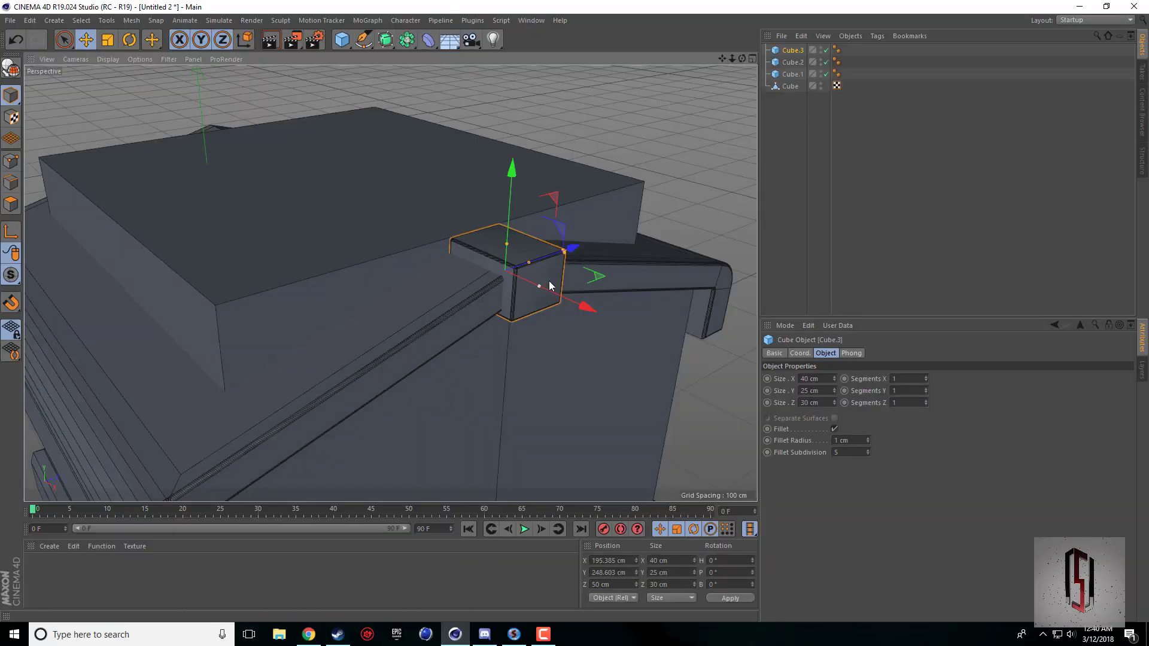
Rename the main building object as Base and the large roof block as Tower.
double_click(793, 86)
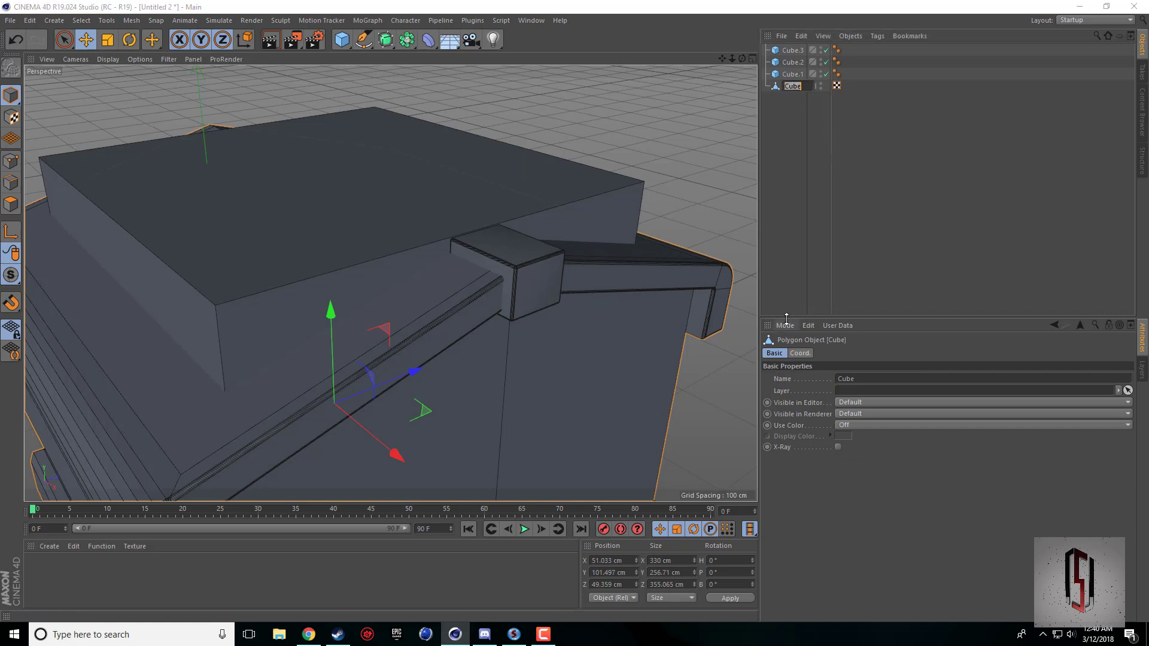
key(Return)
click(784, 76)
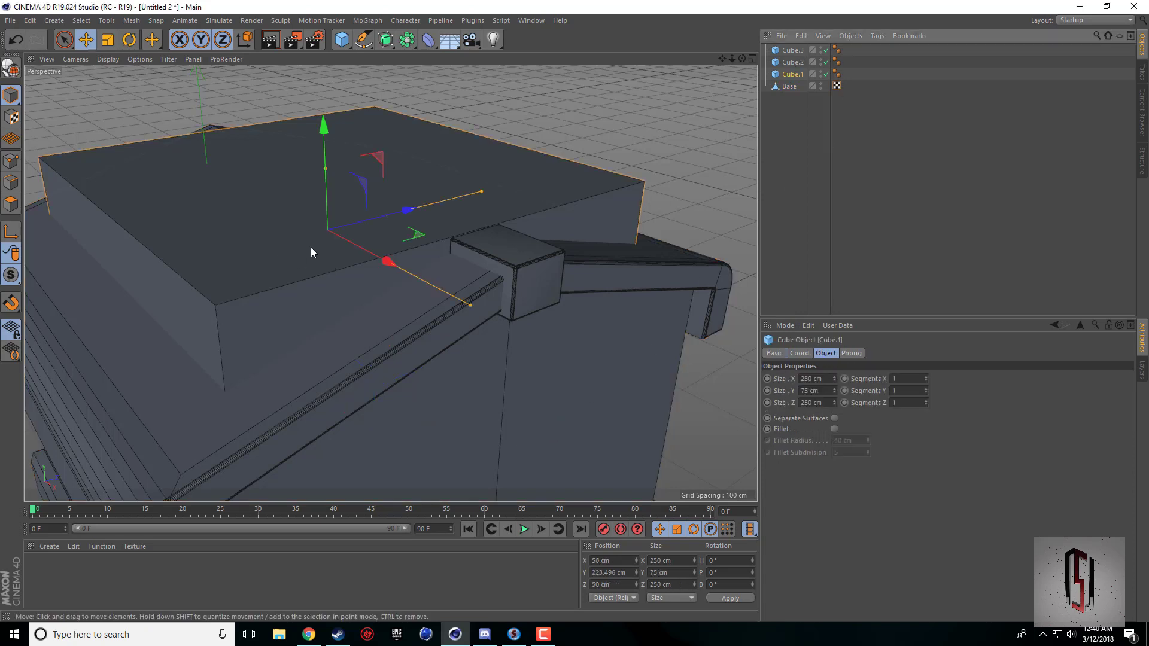
double_click(792, 74)
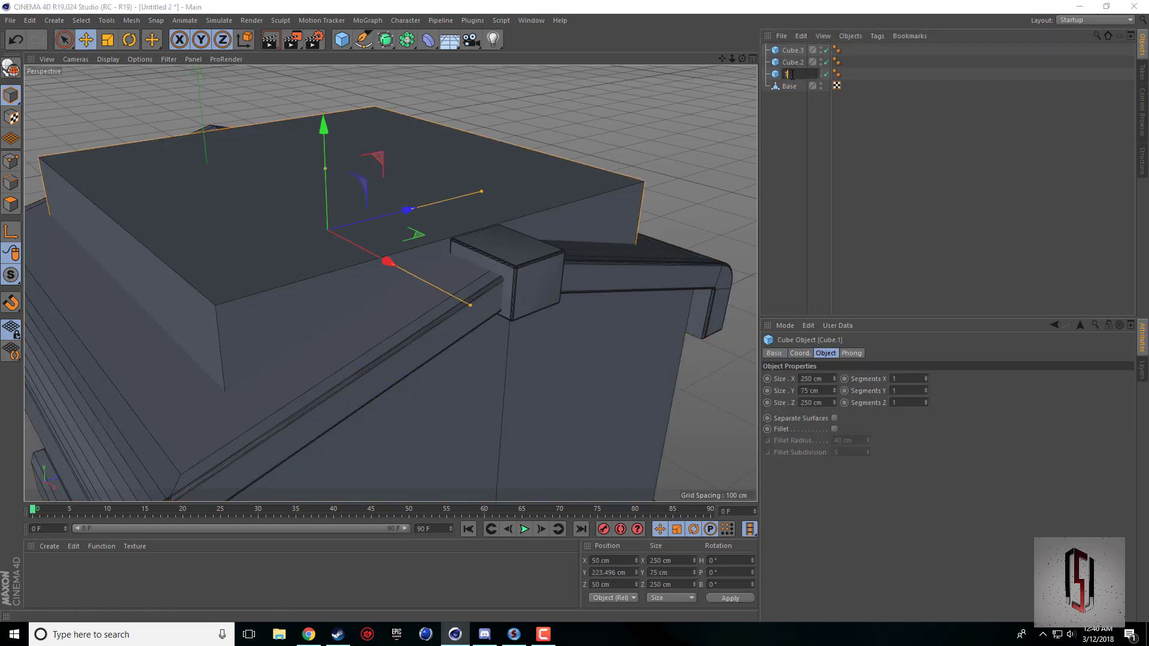
key(Return)
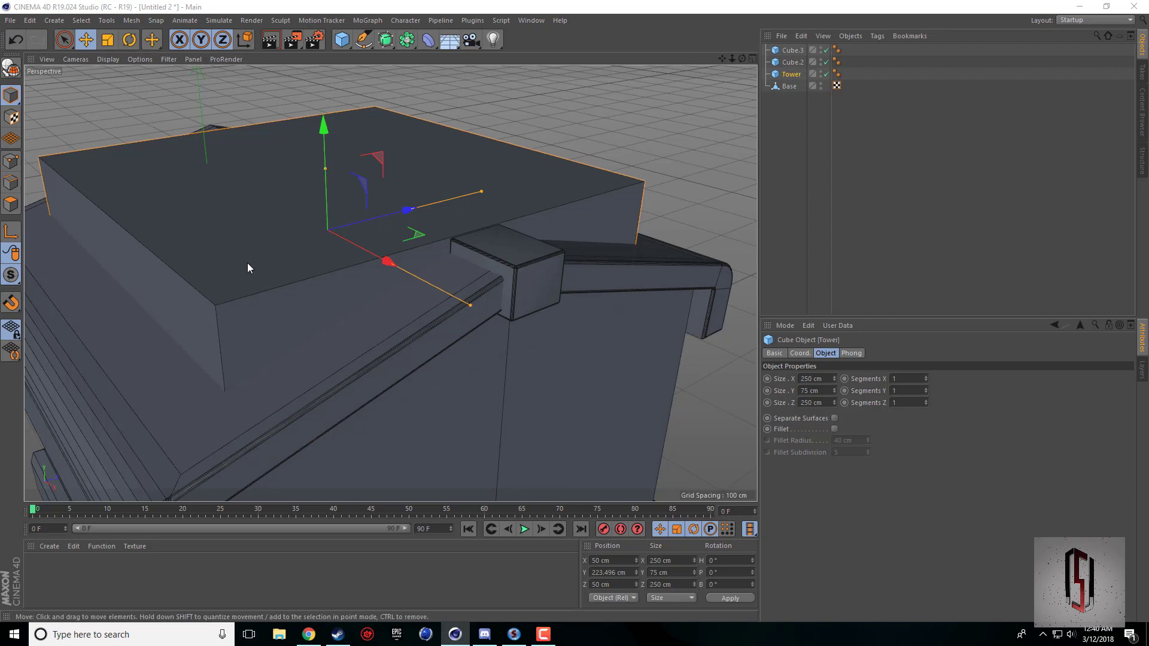
Rename the original small block as Gold Trim and its copy as Gold Trim 2.
click(505, 258)
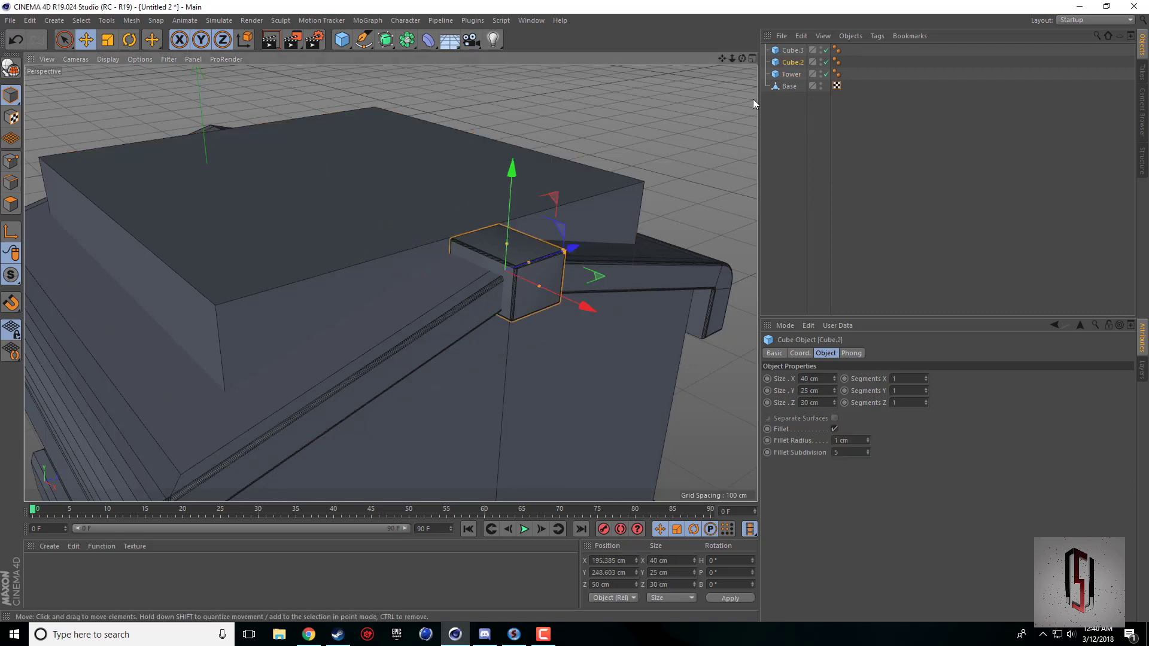
double_click(791, 62)
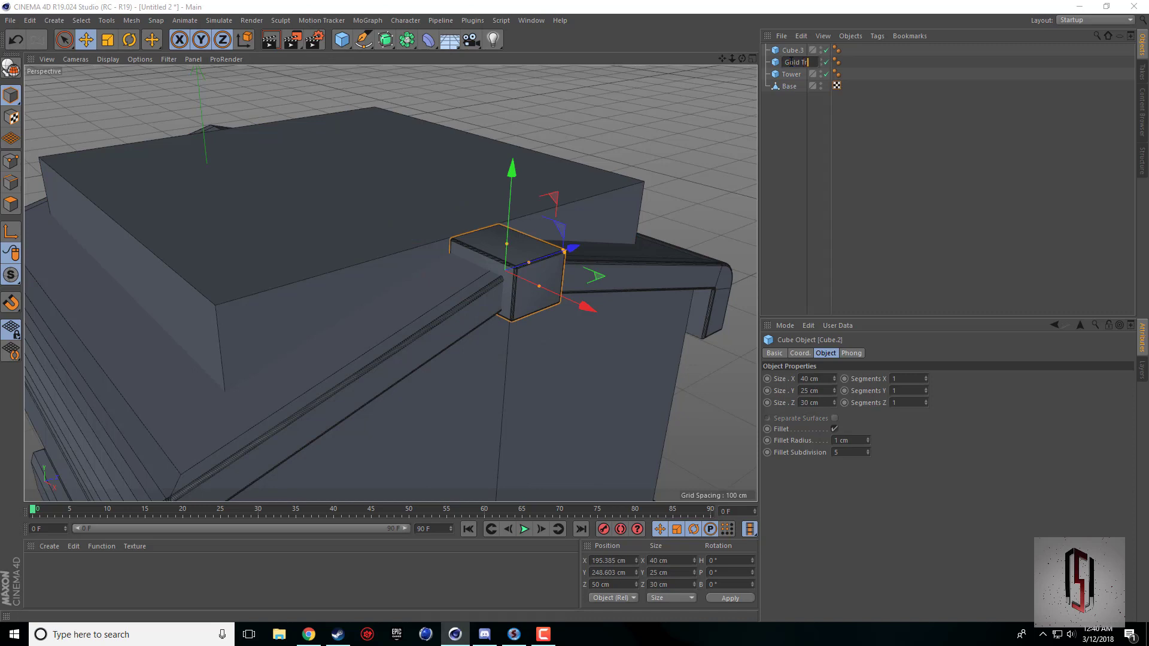
text(Gold Trim)
click(794, 51)
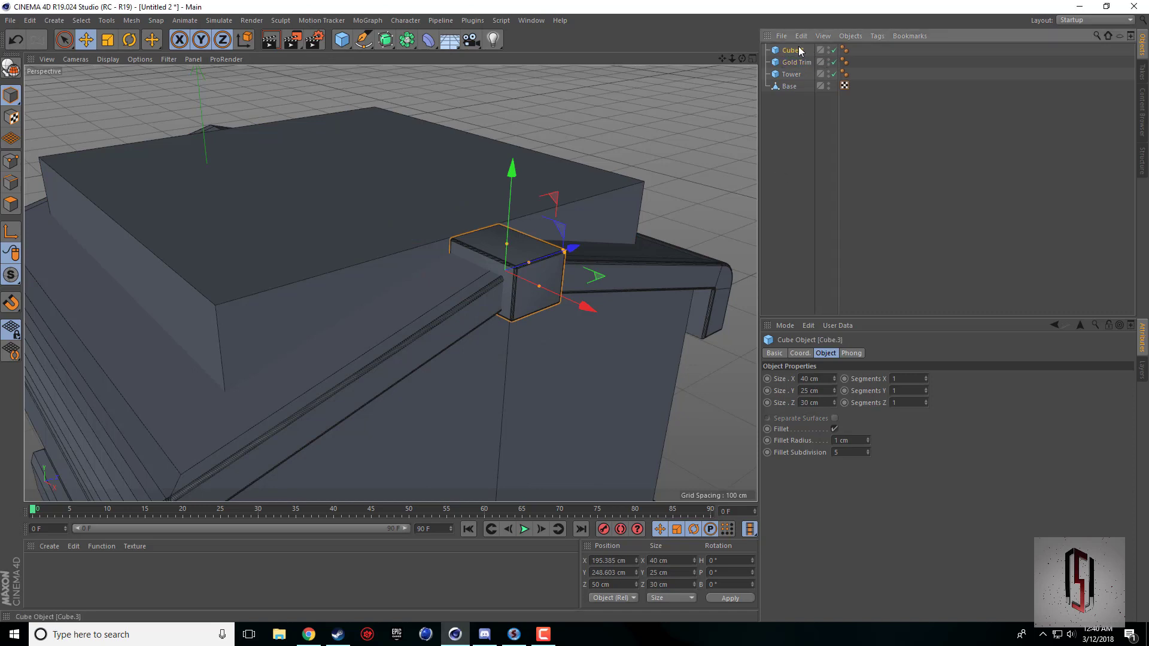
double_click(796, 50)
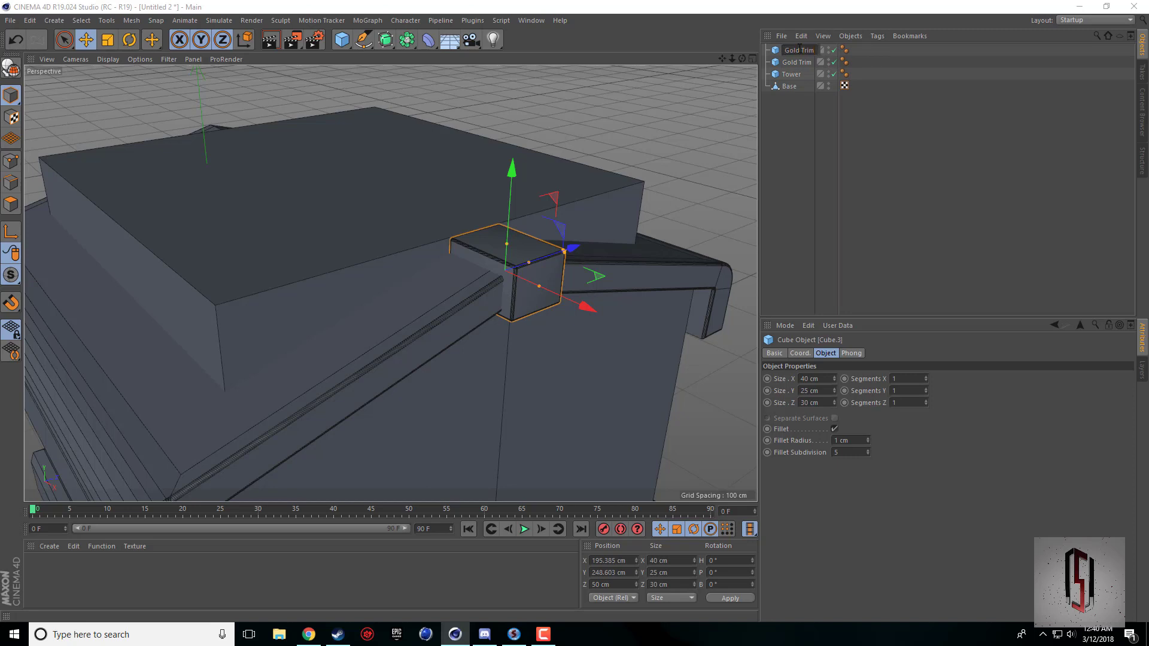
text(2)
key(Return)
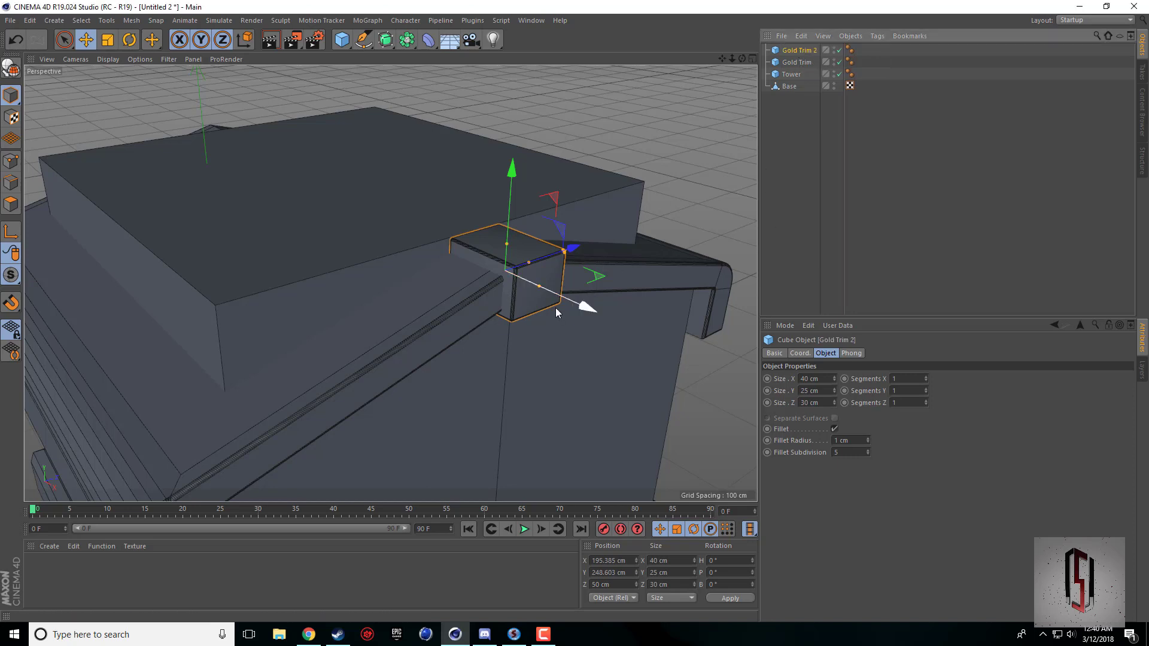
Move Gold Trim 2 outward to about X 214.3 cm, Z 63.9 cm, near the outer corner of Gold Trim in top view.
drag(555, 308, 580, 318)
middle_click(608, 245)
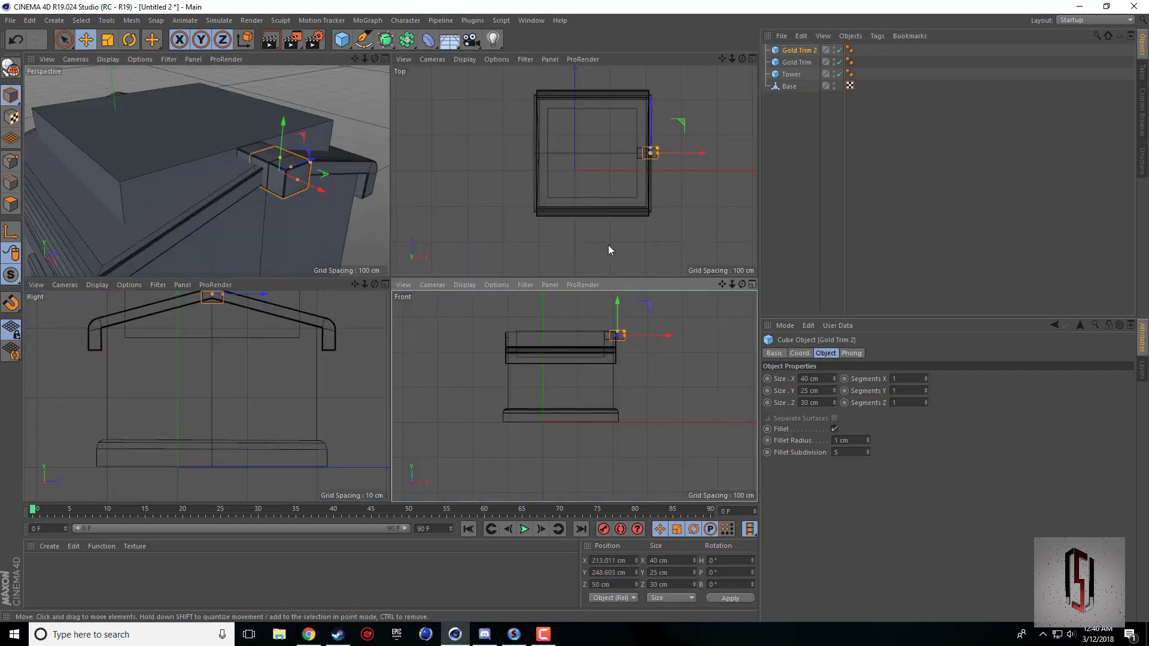
middle_click(645, 157)
scroll(566, 264, up, 6)
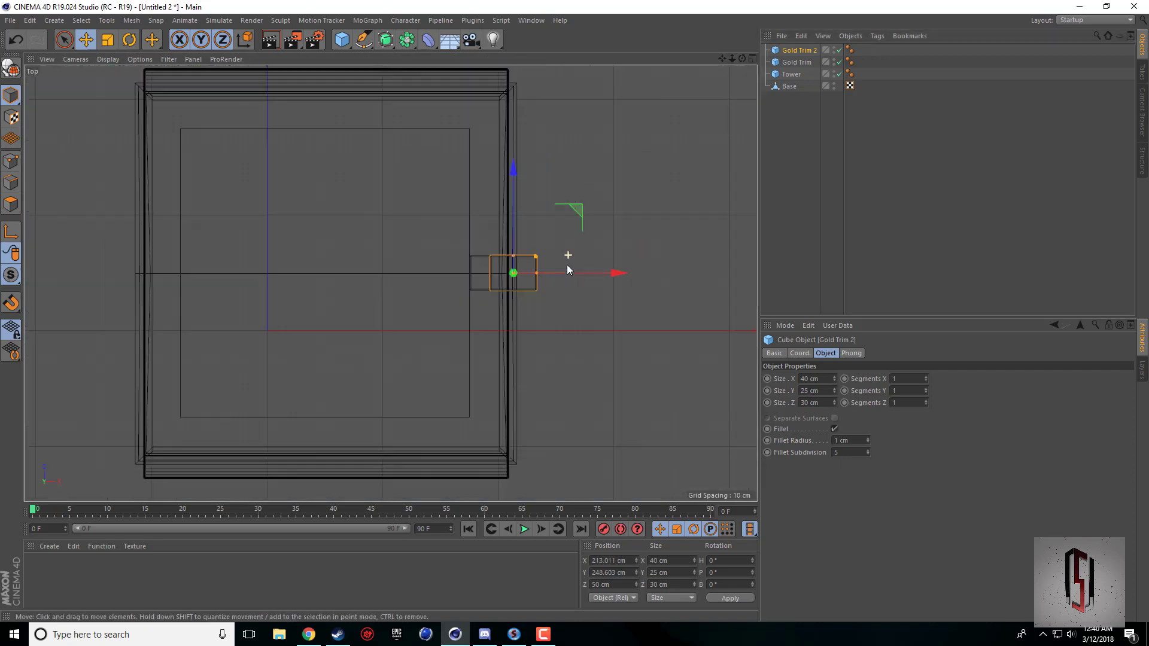
scroll(534, 277, up, 3)
drag(475, 287, 505, 192)
scroll(449, 186, up, 3)
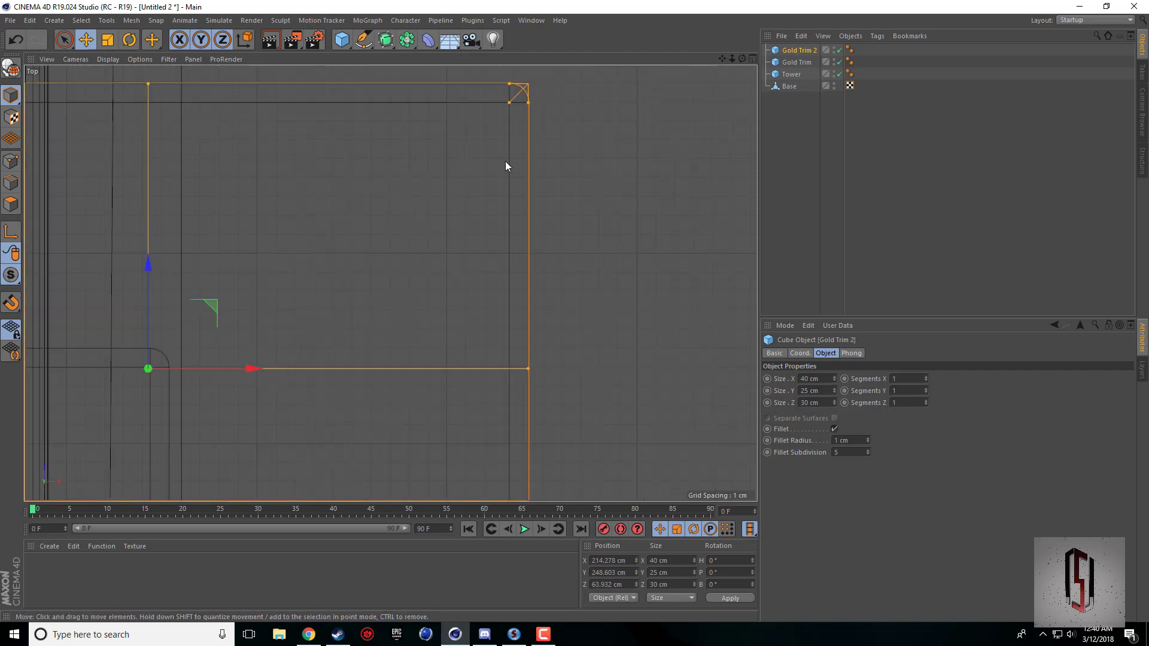
Fine-align Gold Trim 2's centre with the fillet of Gold Trim's corner at about X 214.39 cm, Z 64.0 cm.
drag(723, 60, 1058, 44)
scroll(522, 190, up, 3)
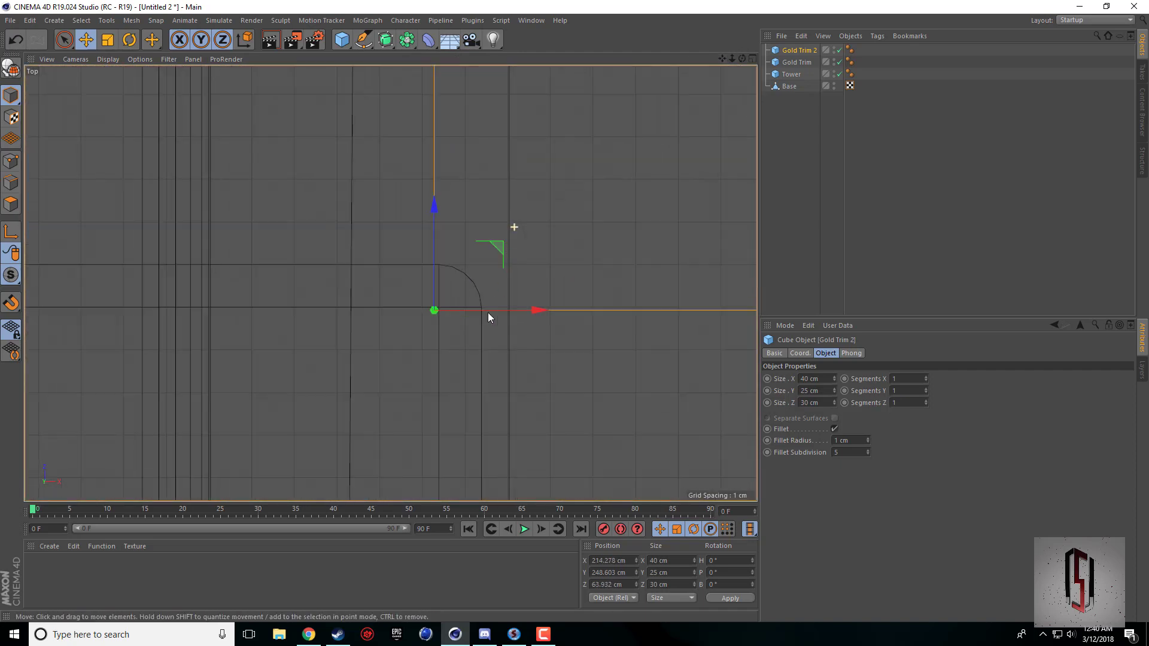
drag(482, 314, 487, 312)
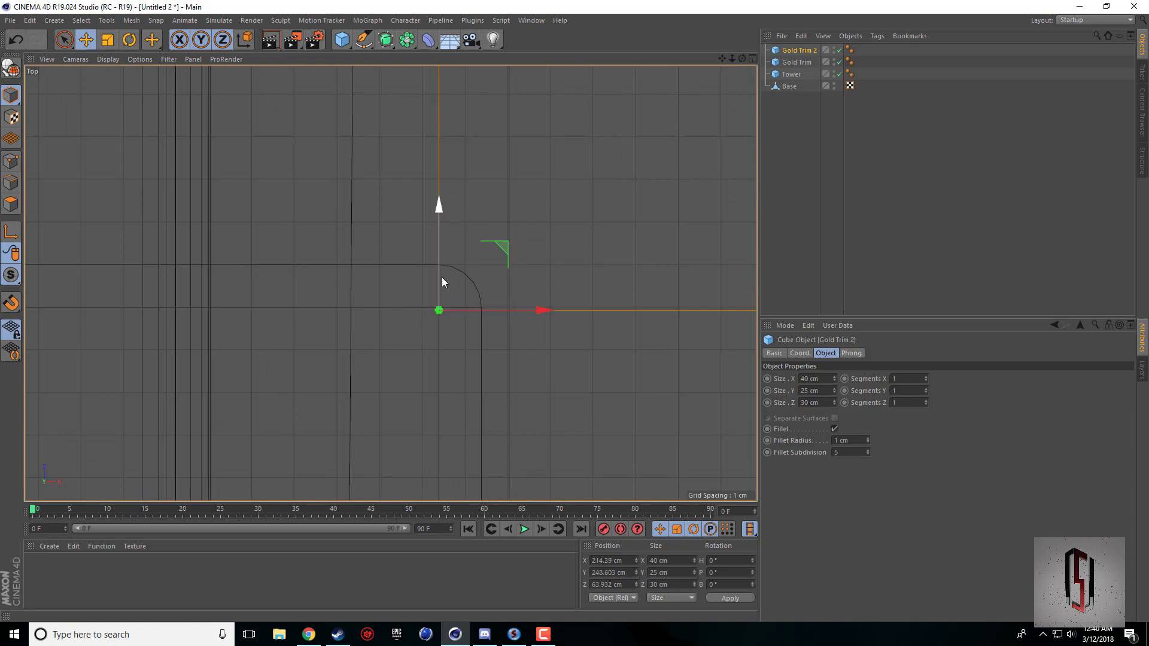
drag(442, 278, 442, 274)
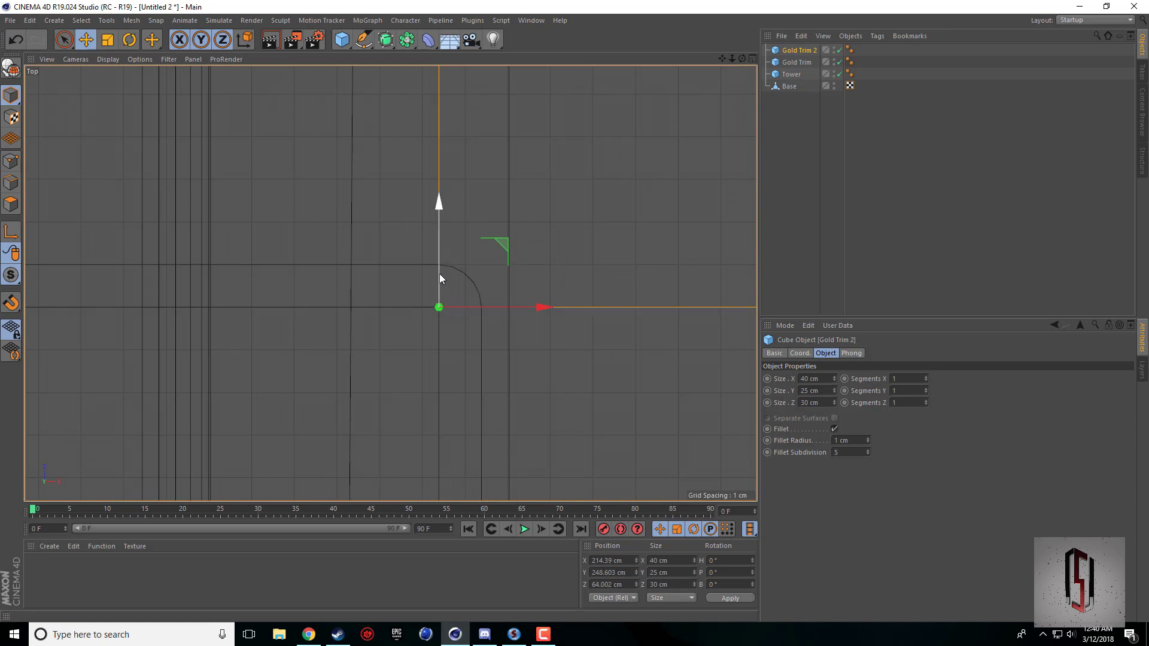
Turn off Gold Trim 2's fillet and set its X and Z sizes to 5 cm.
click(439, 274)
scroll(487, 315, down, 5)
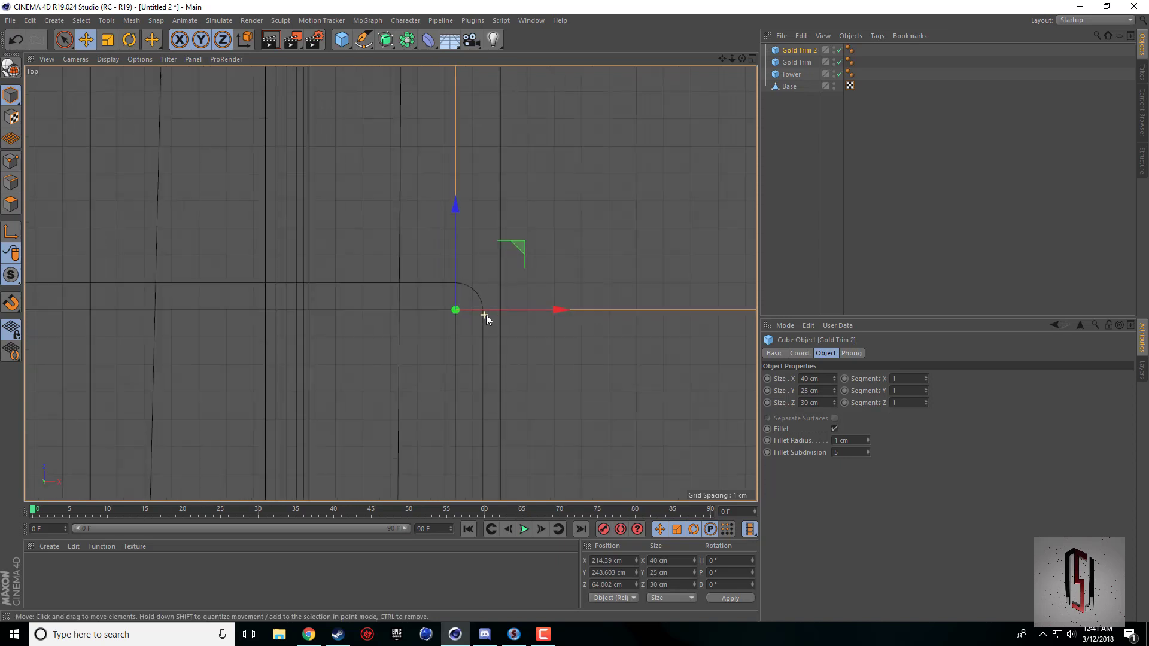
click(835, 429)
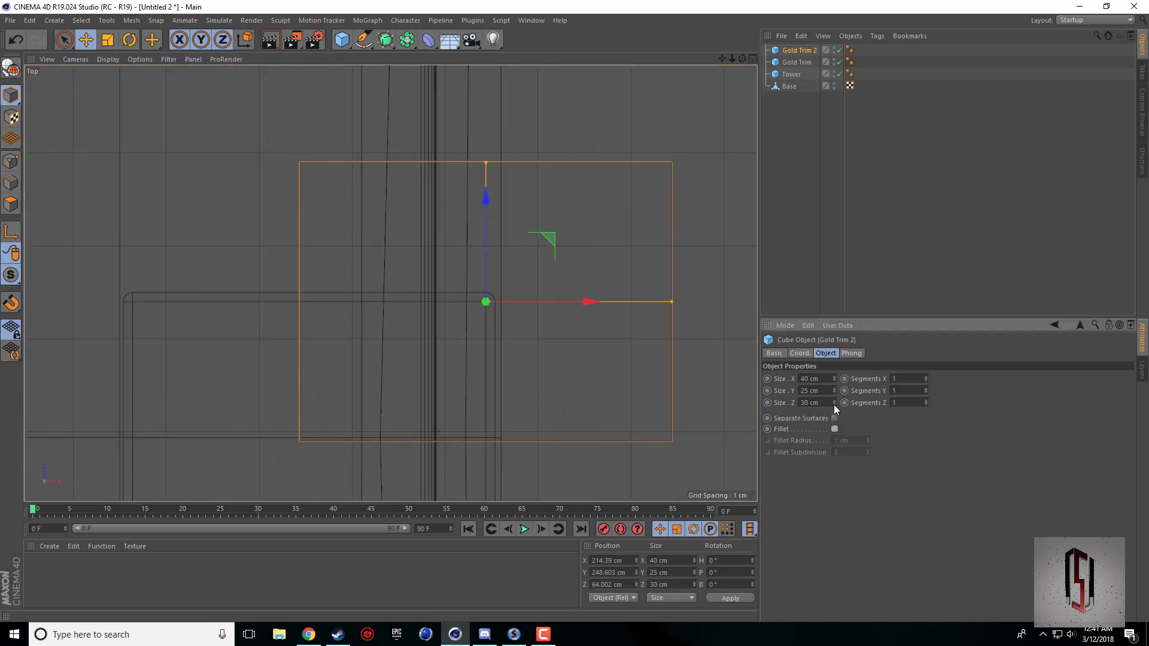
drag(835, 405, 835, 424)
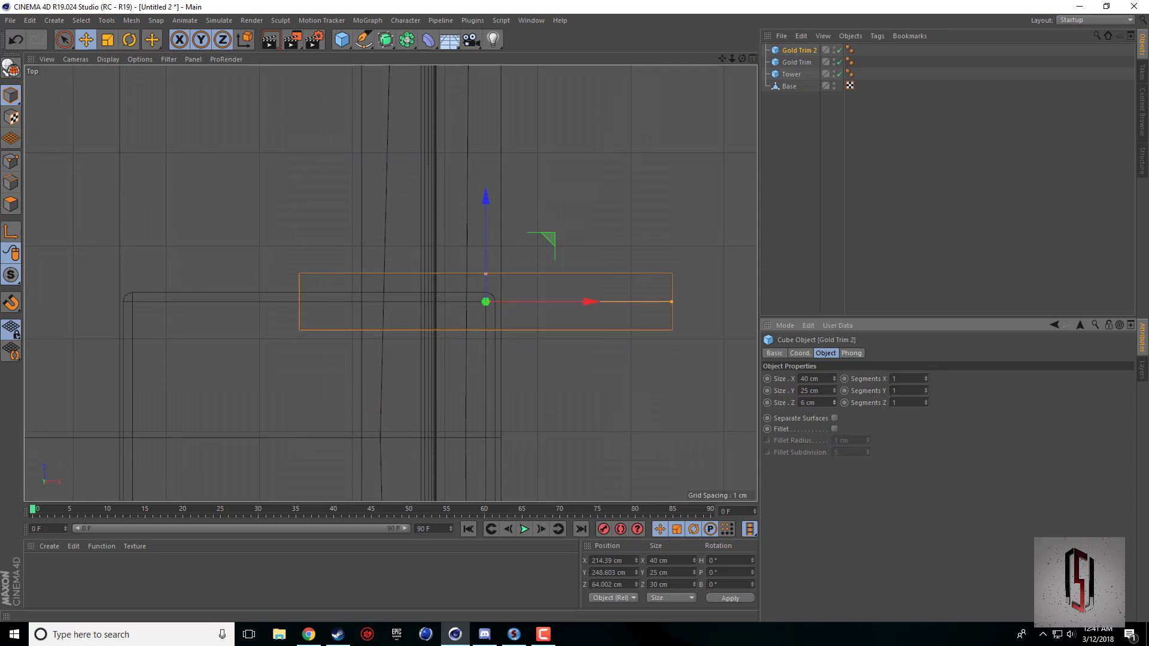
drag(836, 381, 836, 396)
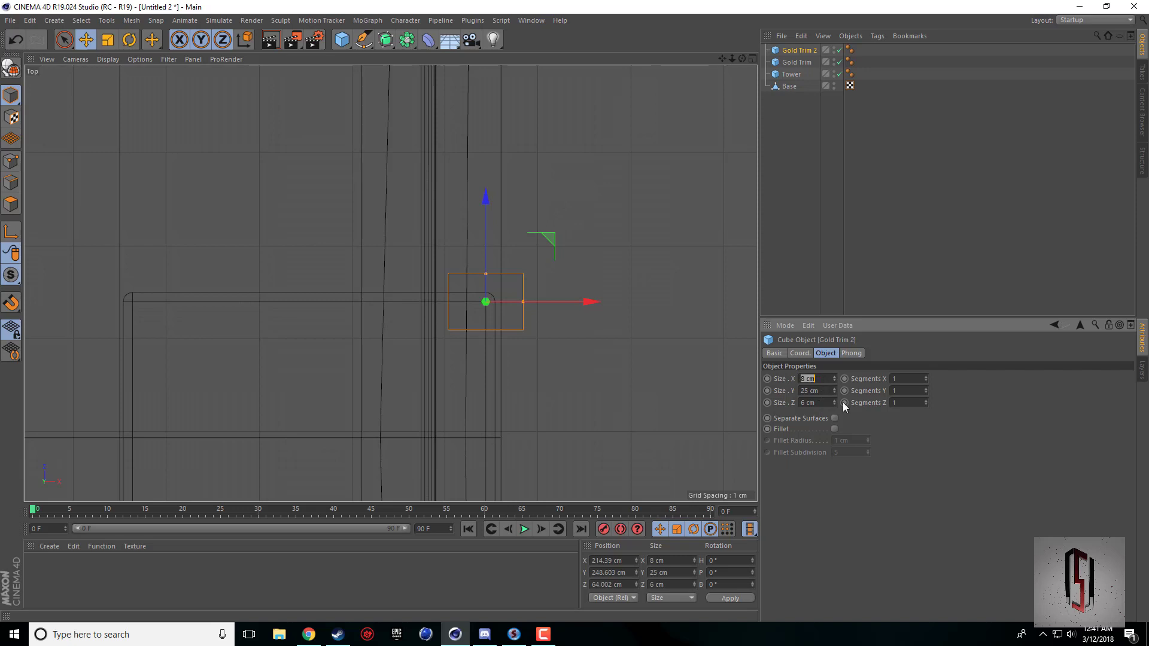
text(5)
key(Return)
middle_click(567, 379)
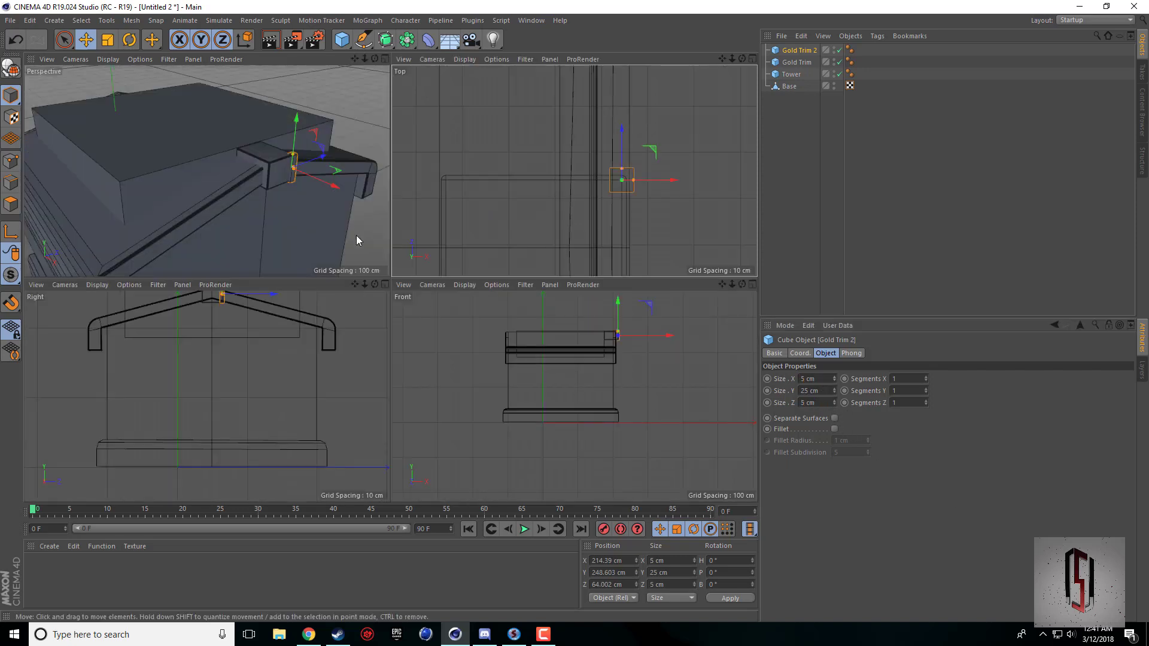
middle_click(357, 235)
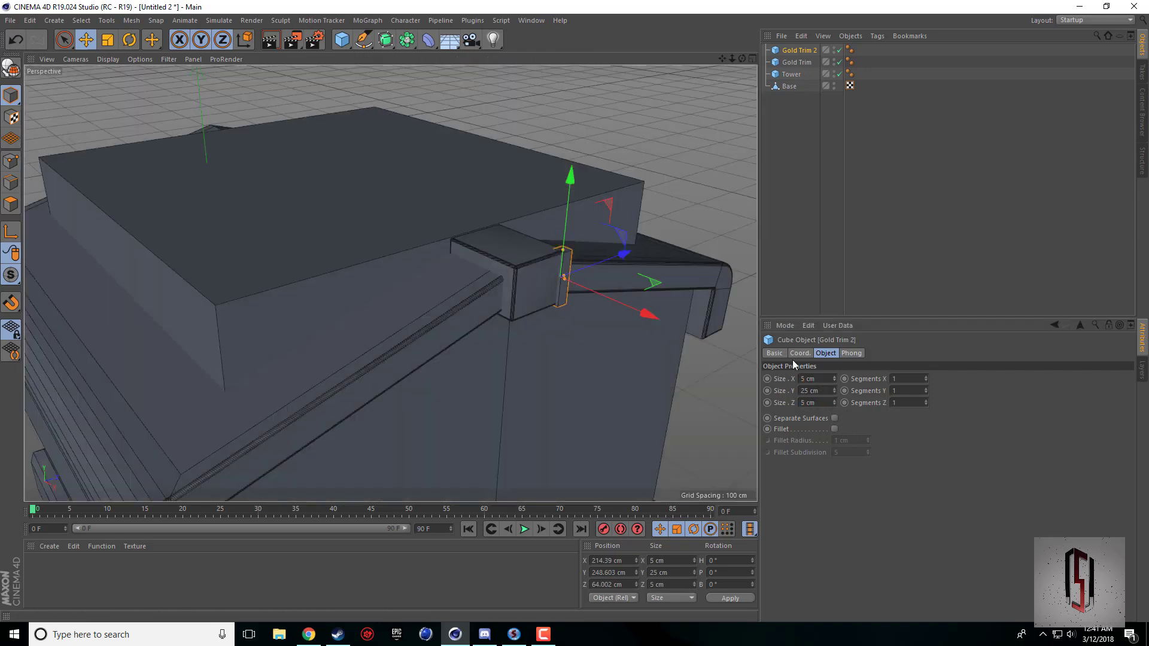
Set Gold Trim 2's X and Z sizes to 8 cm.
double_click(820, 379)
text(8)
key(Return)
double_click(819, 403)
text(8)
key(Return)
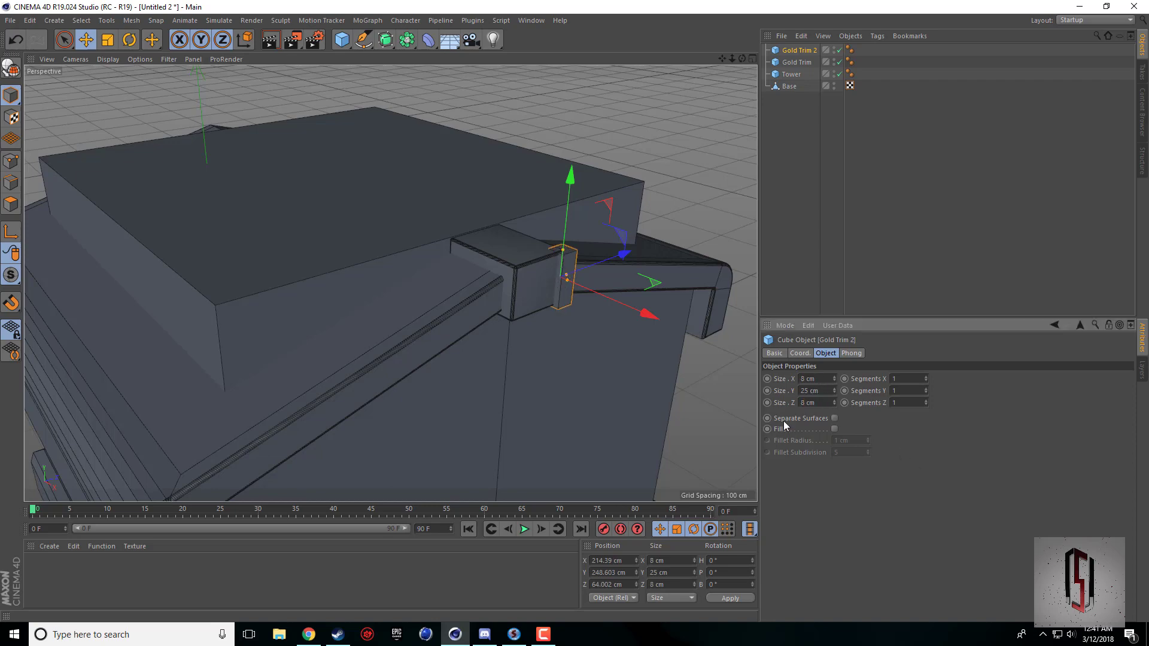
middle_click(587, 321)
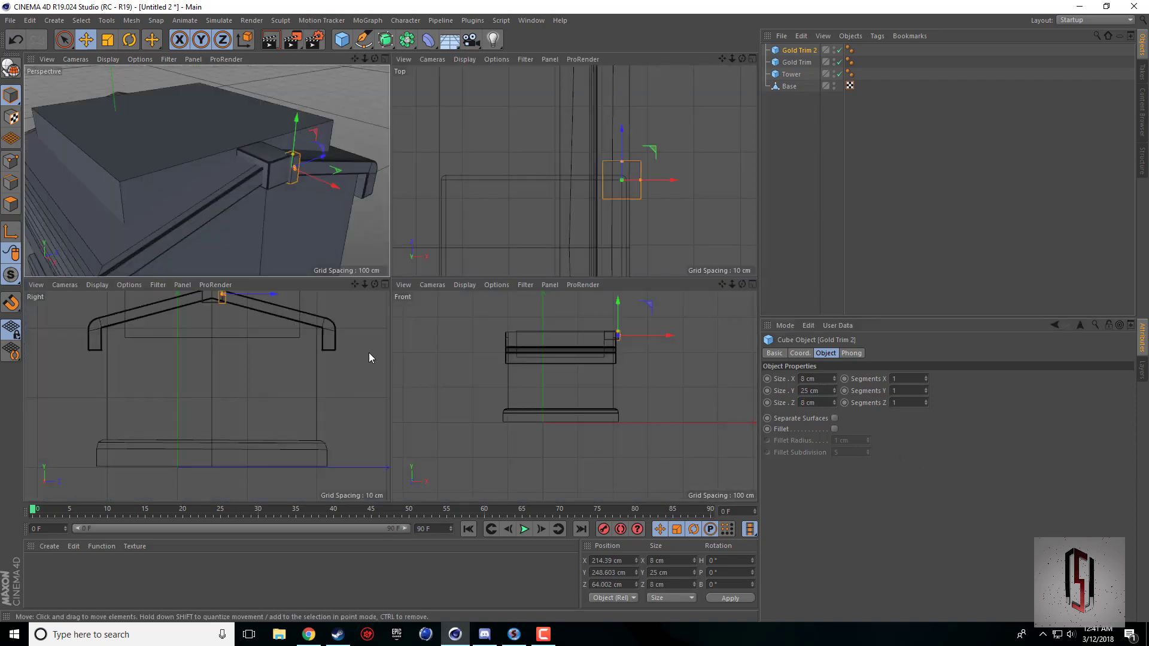
middle_click(327, 235)
Set Gold Trim 2's X and Z sizes to 10 cm.
click(819, 379)
text(10)
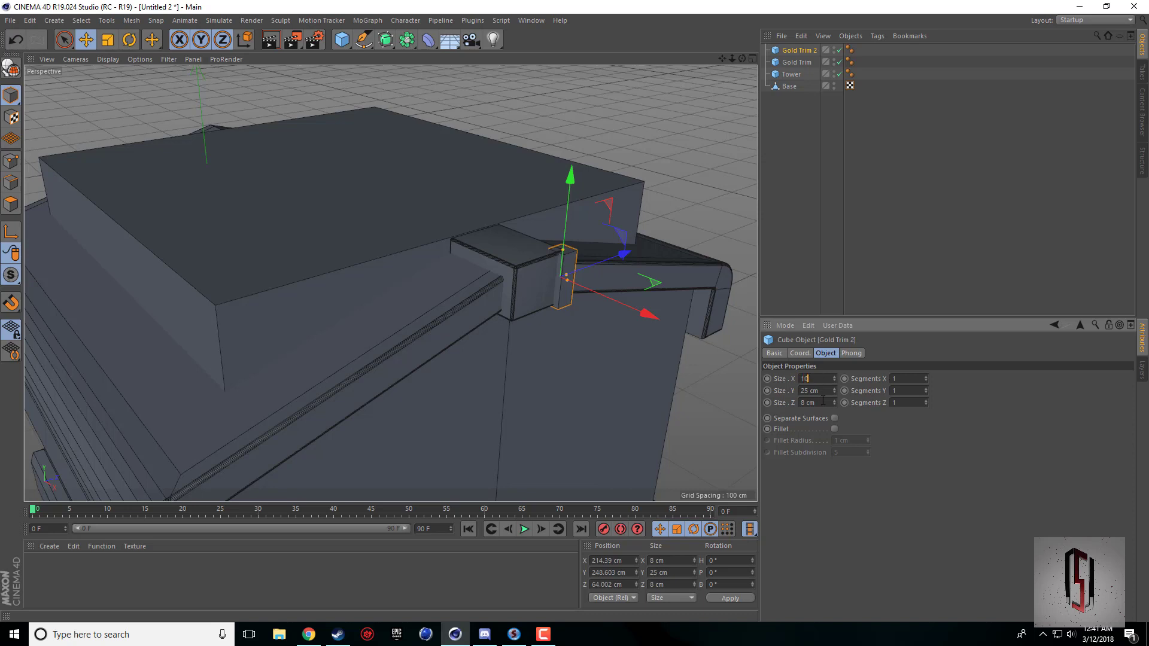
key(Return)
double_click(820, 403)
text(10)
key(Return)
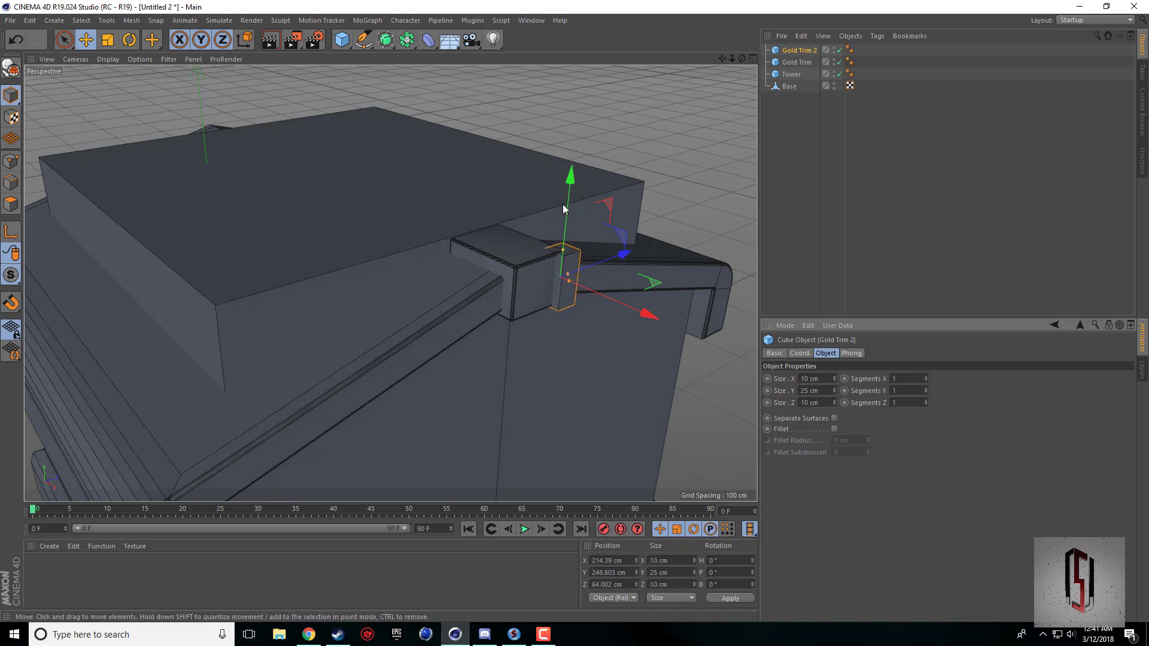
Set Gold Trim 2's Y size to 35 cm and position it vertically at about Y 248.4 cm.
drag(566, 204, 567, 201)
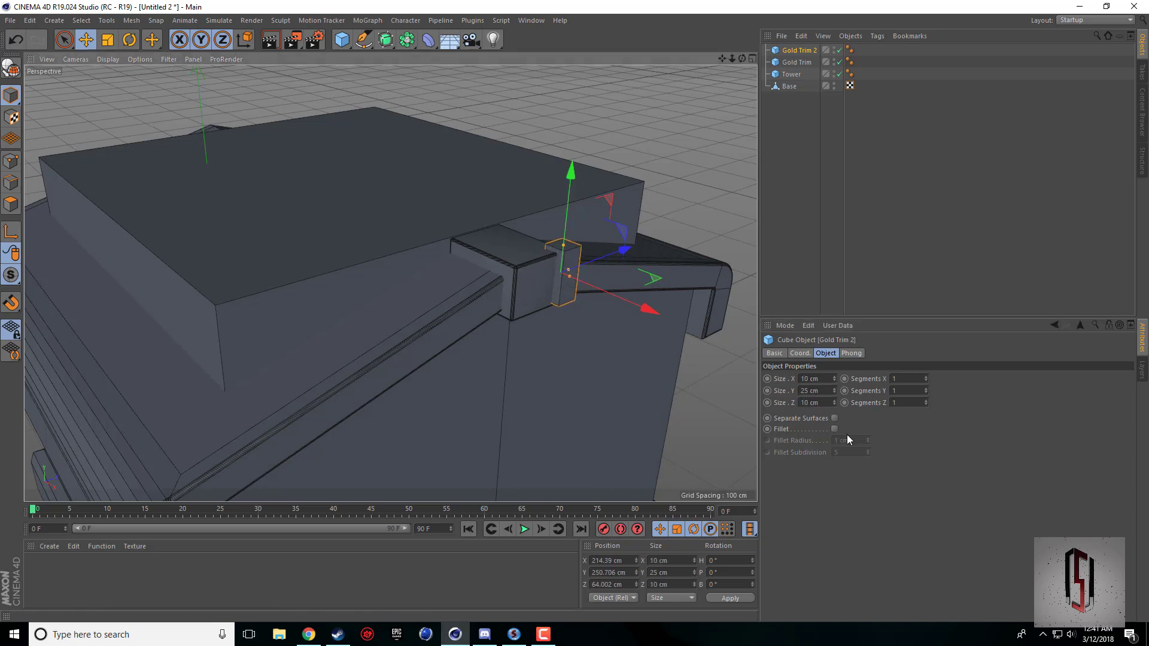
double_click(825, 389)
text(35)
key(Return)
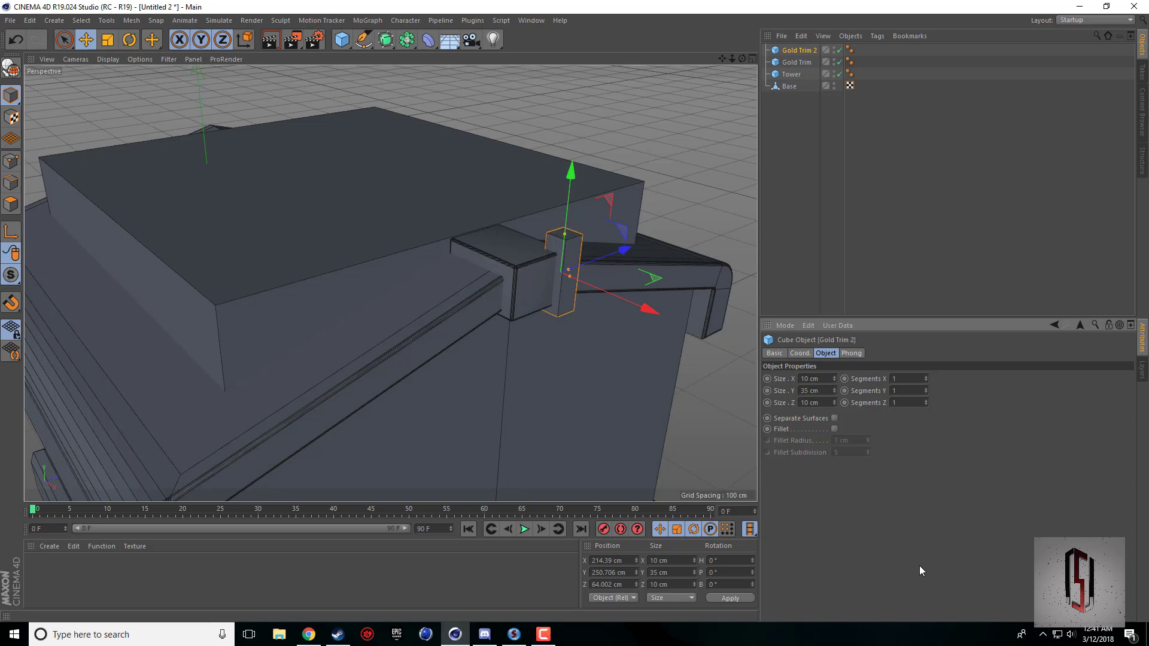
drag(569, 192, 569, 196)
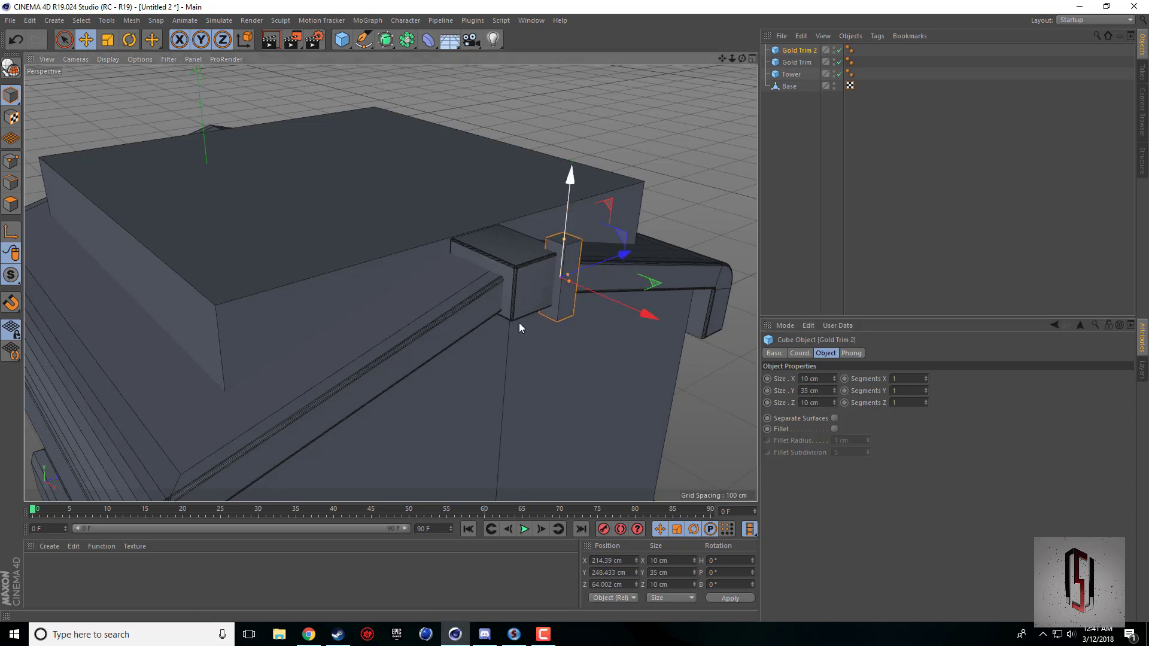
Check the Town Hall reference picture in Chrome, and set Gold Trim 2's Y size to 30 cm in Cinema 4D.
click(308, 635)
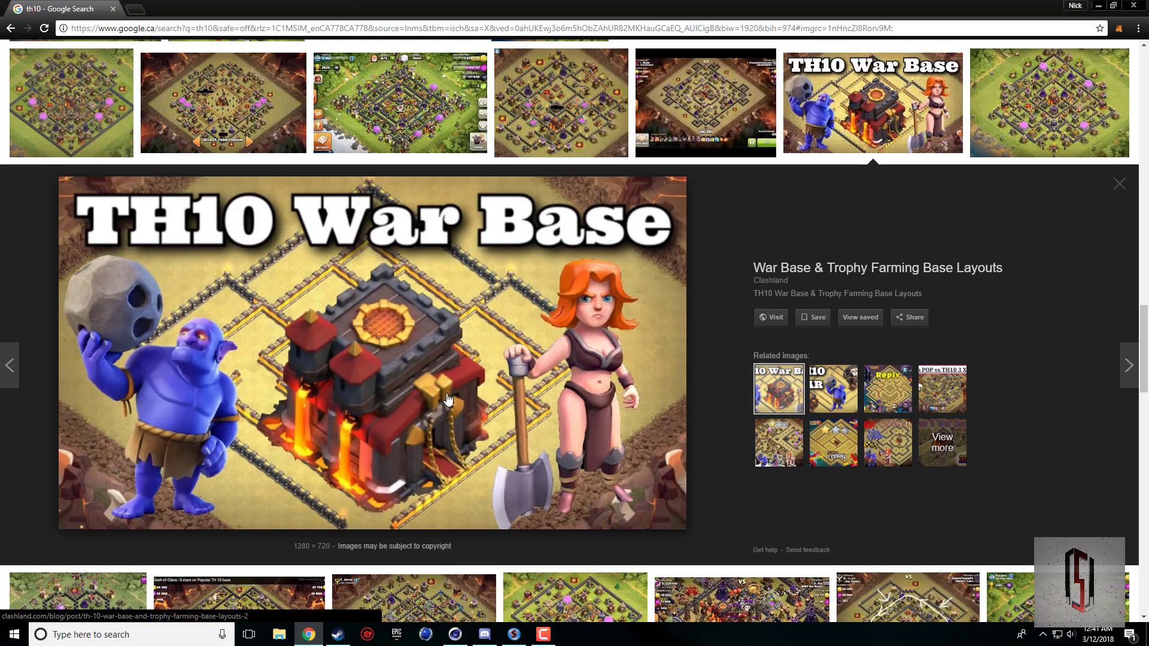
click(543, 635)
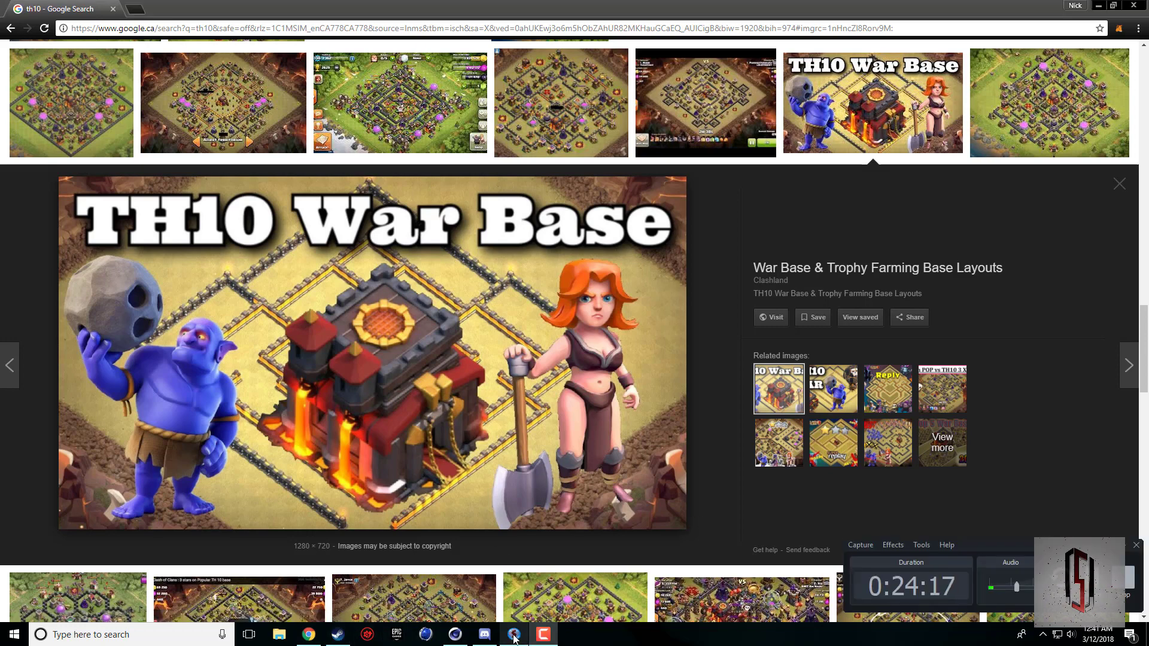
click(455, 635)
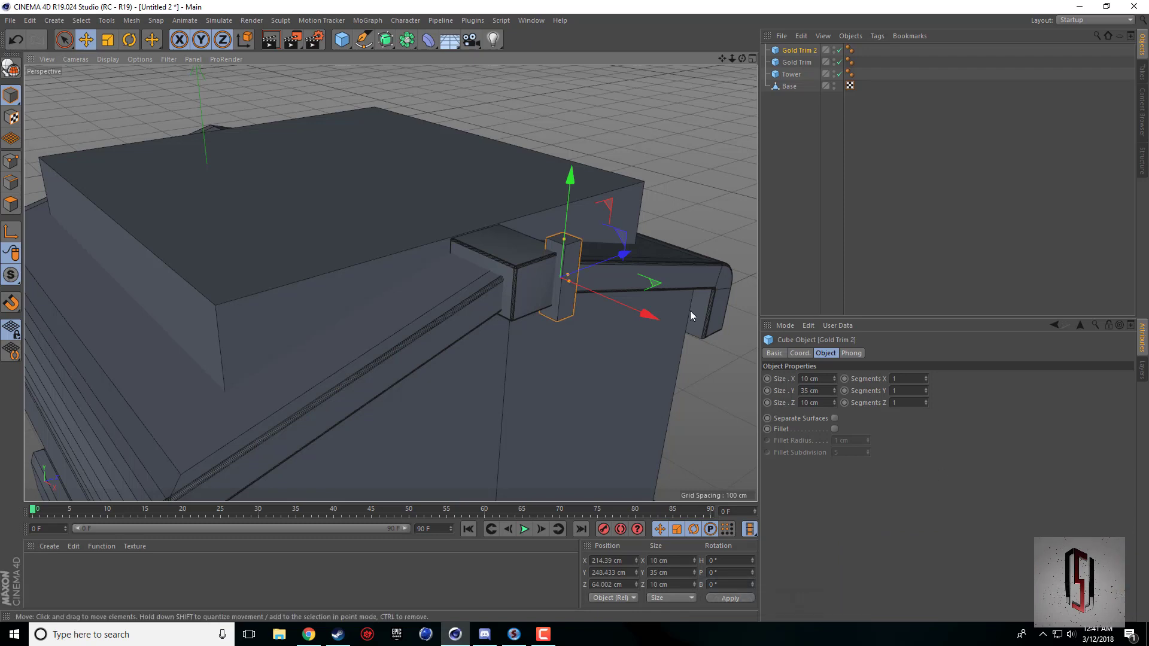
click(836, 394)
click(836, 394)
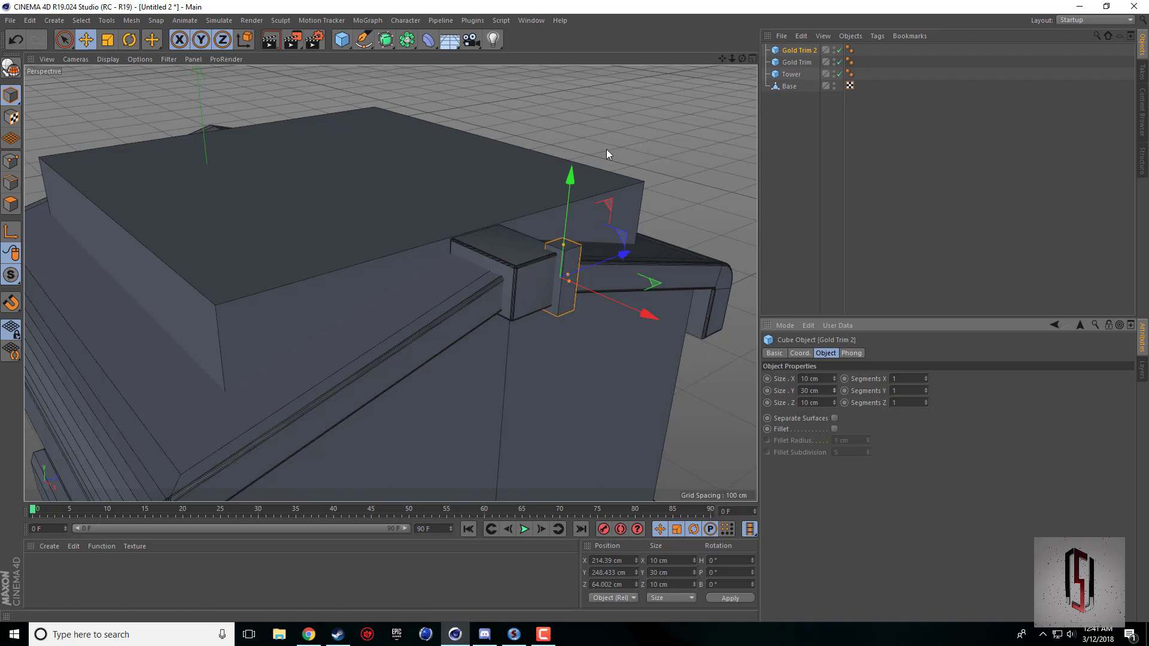
mouse_move(743, 59)
mouse_down()
mouse_move(670, 36)
mouse_move(652, 63)
mouse_move(743, 59)
mouse_up()
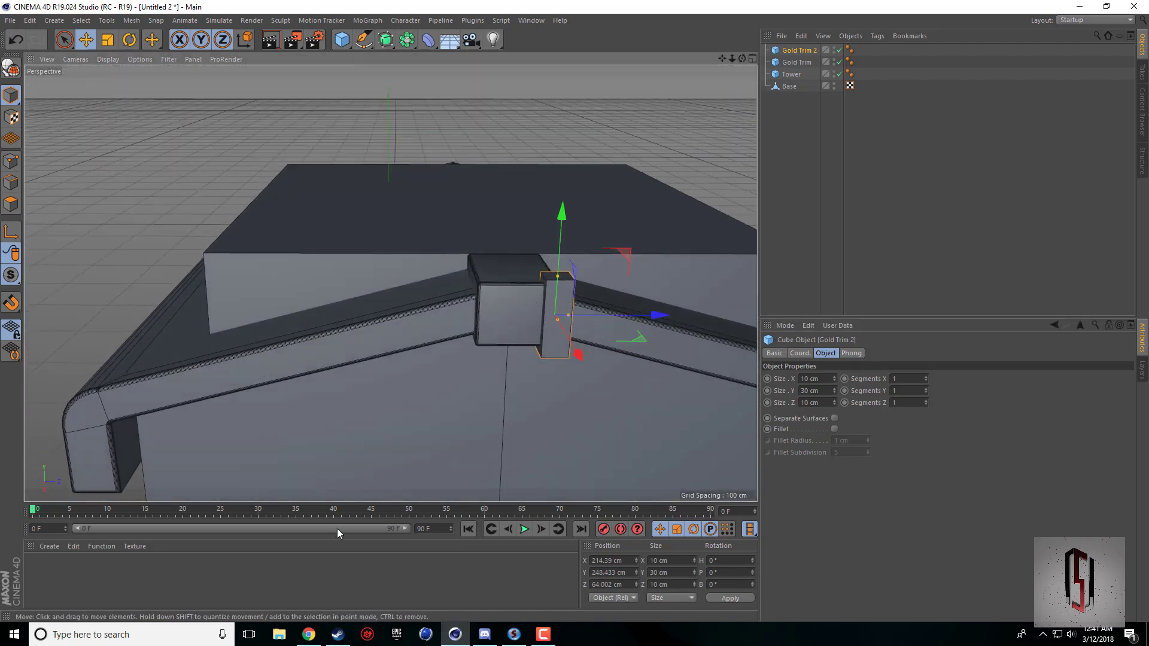
Compare the gold trim with the Chrome reference picture, and convert Gold Trim 2 to an editable polygon object in Cinema 4D.
click(309, 636)
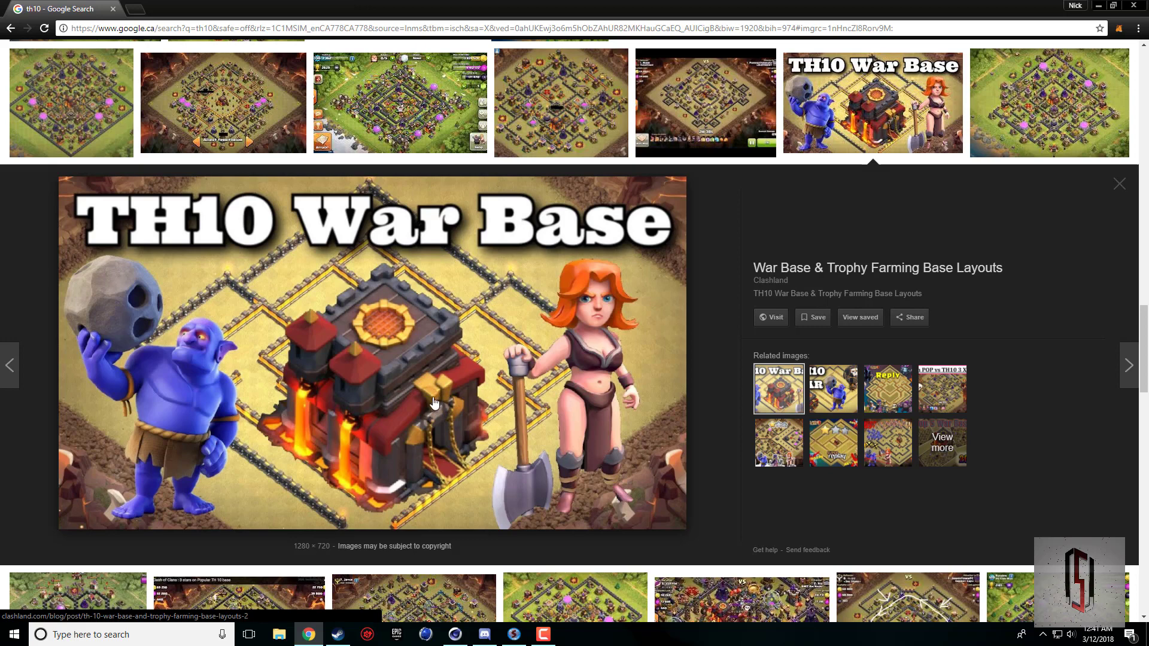
click(455, 634)
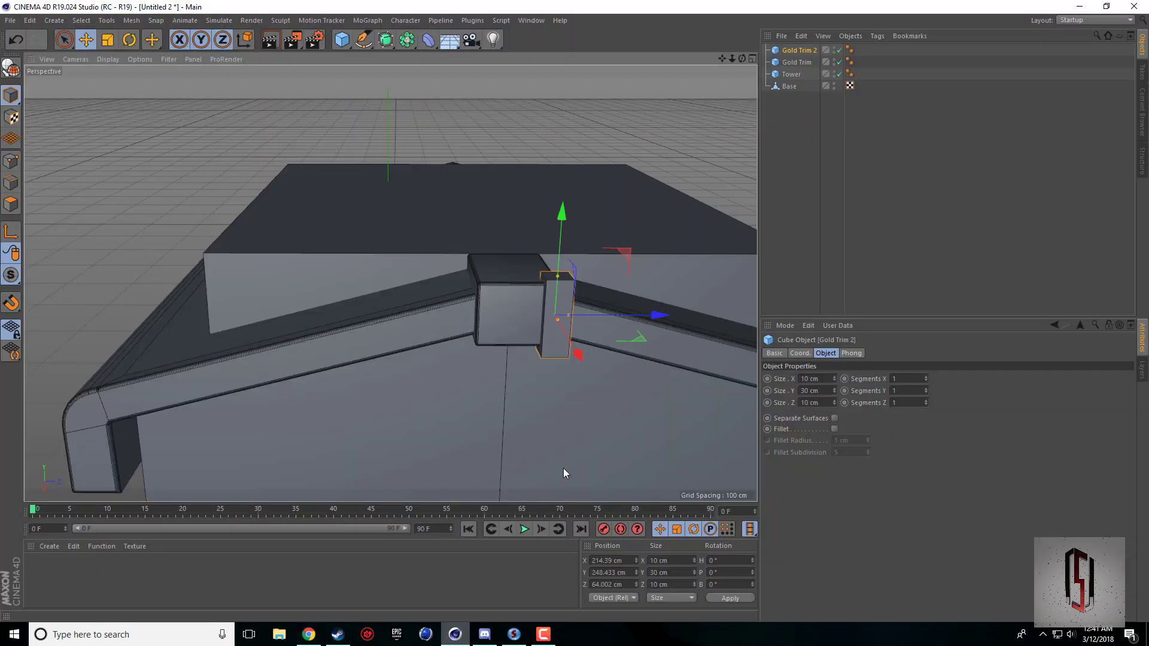
alt+drag(391, 283, 245, 257)
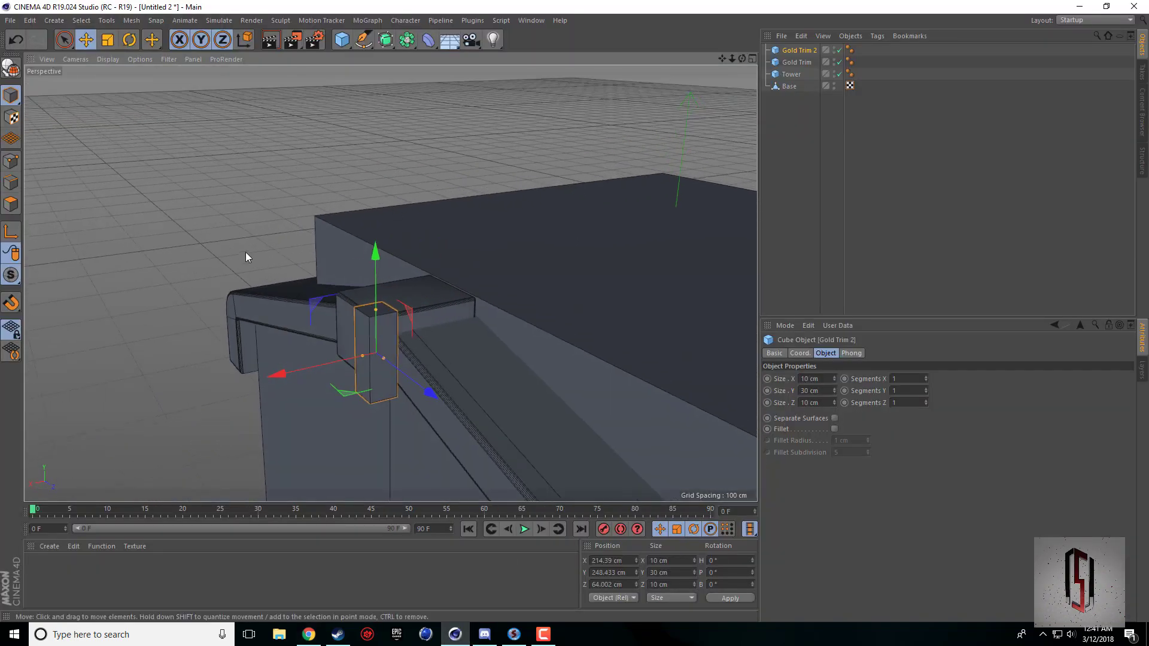
click(11, 68)
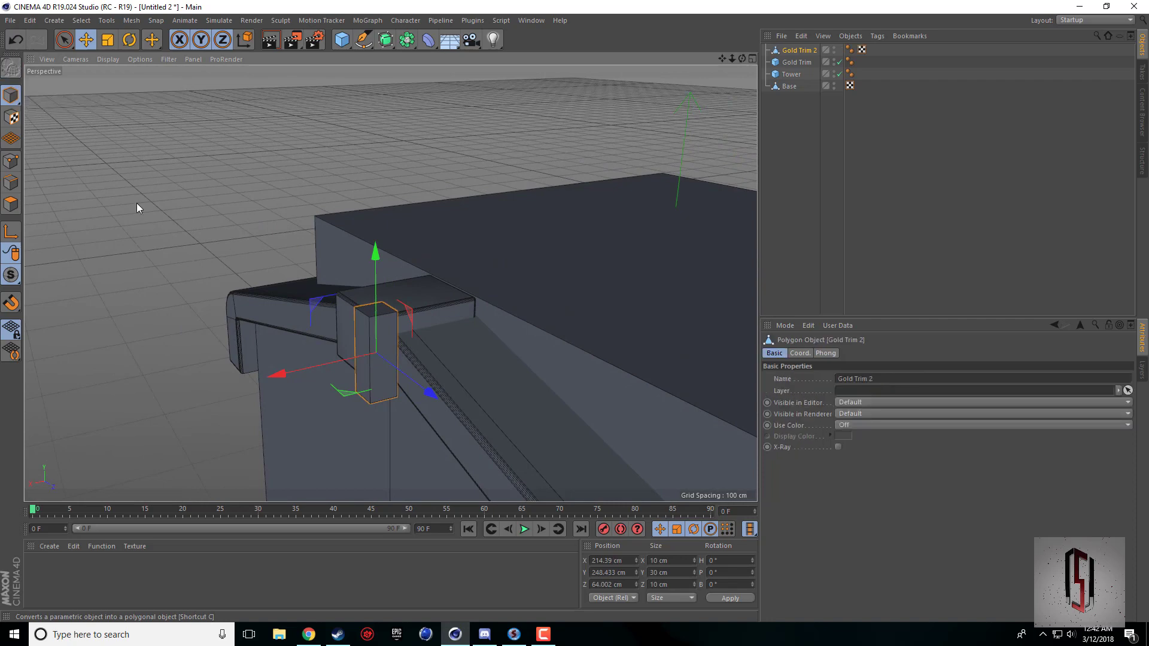
Select Gold Trim 2's side face on the positive Z side and scale it to about 13.5 cm wide and 34.3 cm high.
click(11, 204)
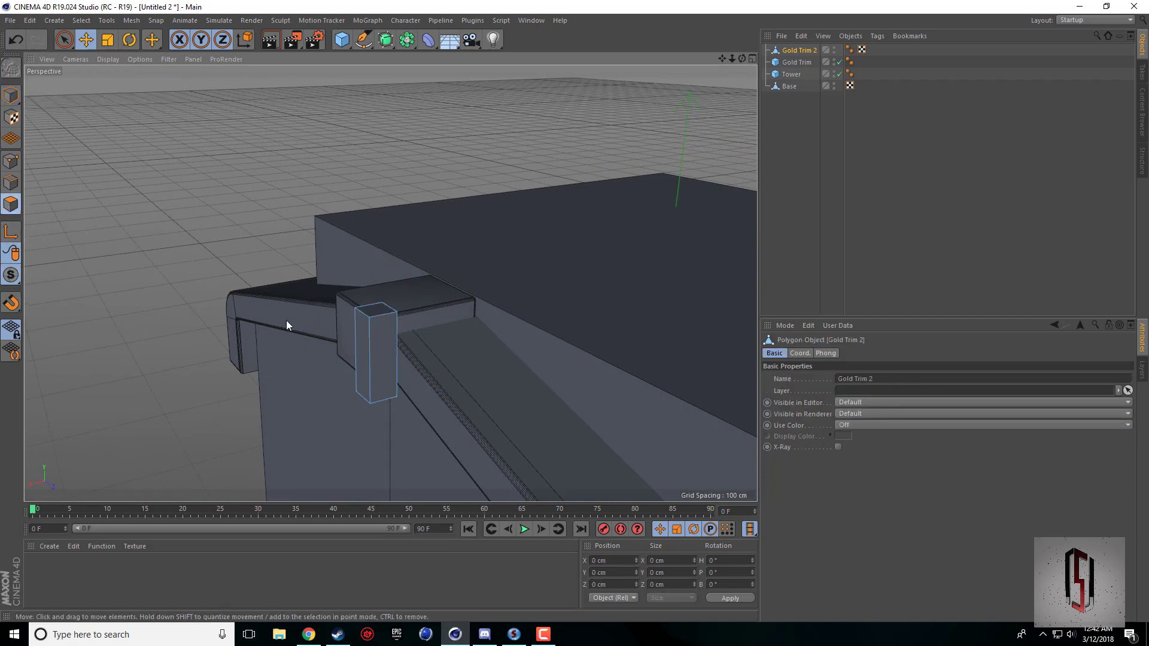
click(377, 361)
click(376, 362)
drag(742, 59, 300, 72)
click(108, 40)
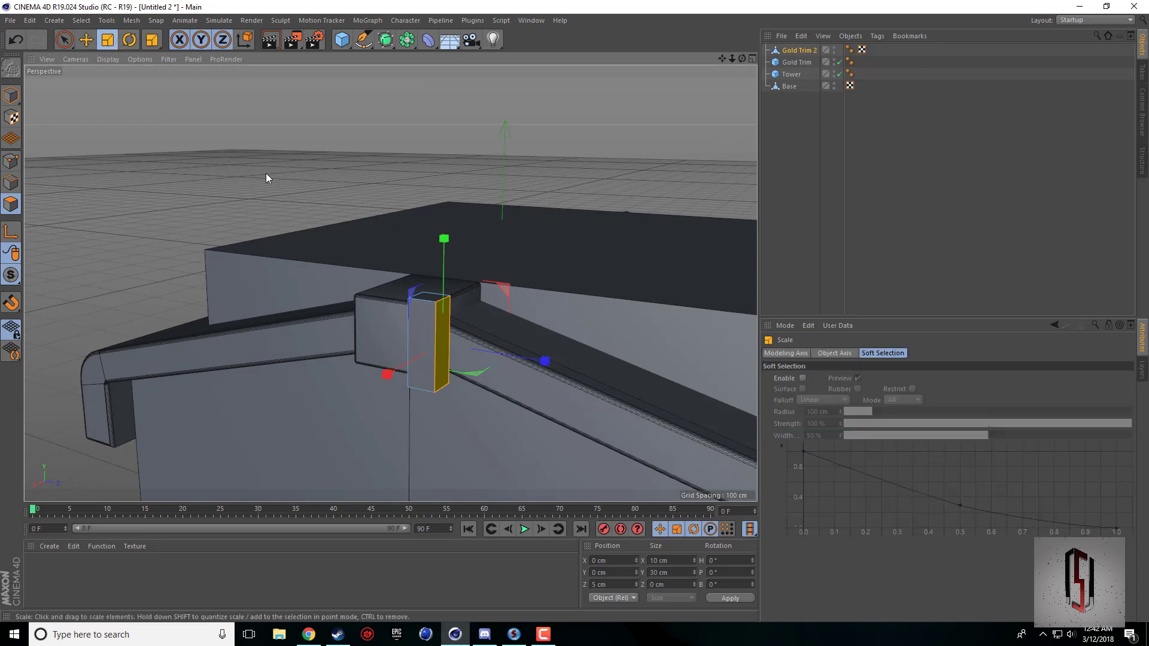
drag(540, 193, 629, 198)
mouse_move(391, 283)
alt+mouse_down()
mouse_move(455, 278)
mouse_move(390, 283)
alt+mouse_up()
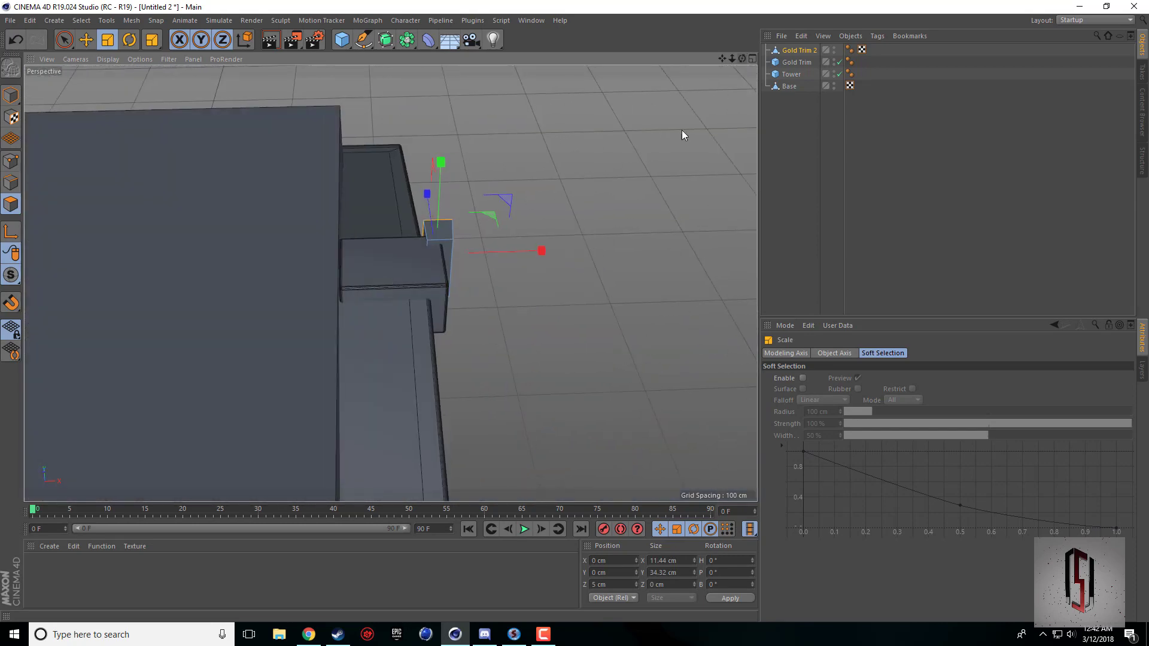
drag(551, 250, 569, 254)
alt+drag(391, 283, 435, 296)
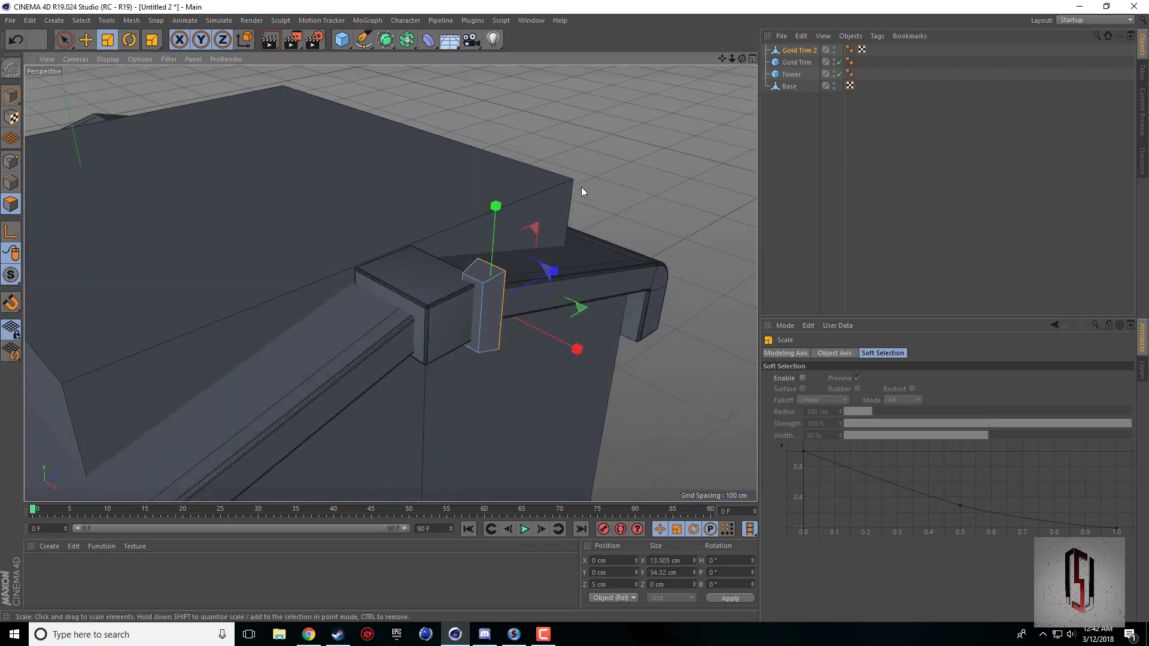
Duplicate Gold Trim 2 and rotate the copy's selected face 180° about the vertical axis.
click(796, 53)
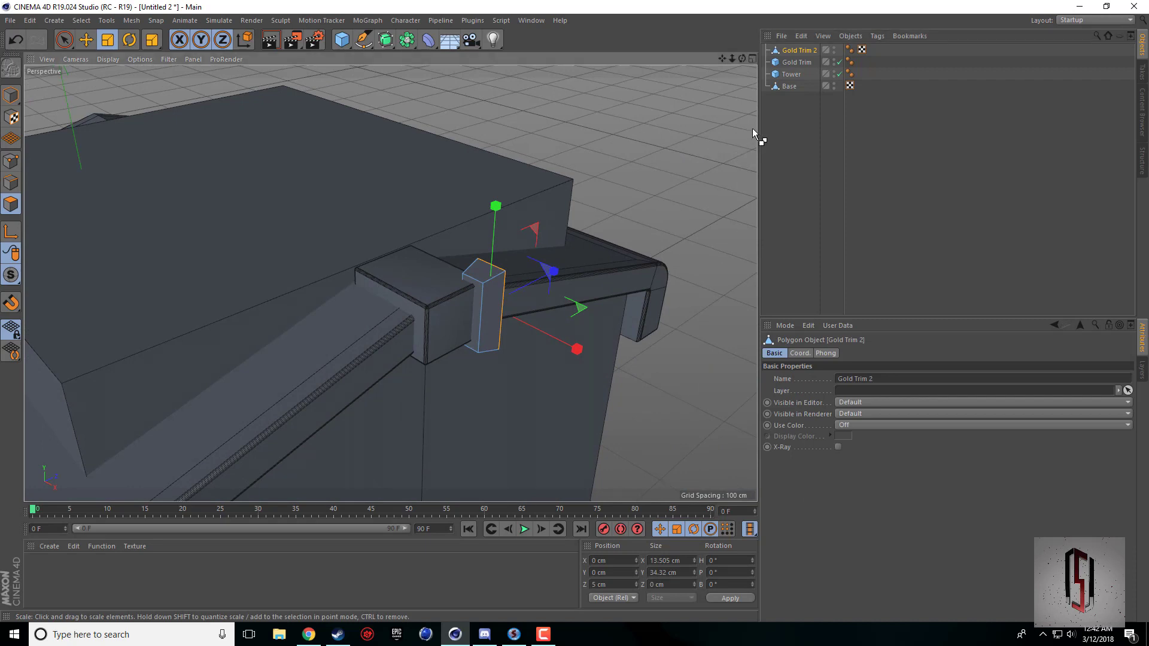
key(ctrl+c)
key(ctrl+v)
key(r)
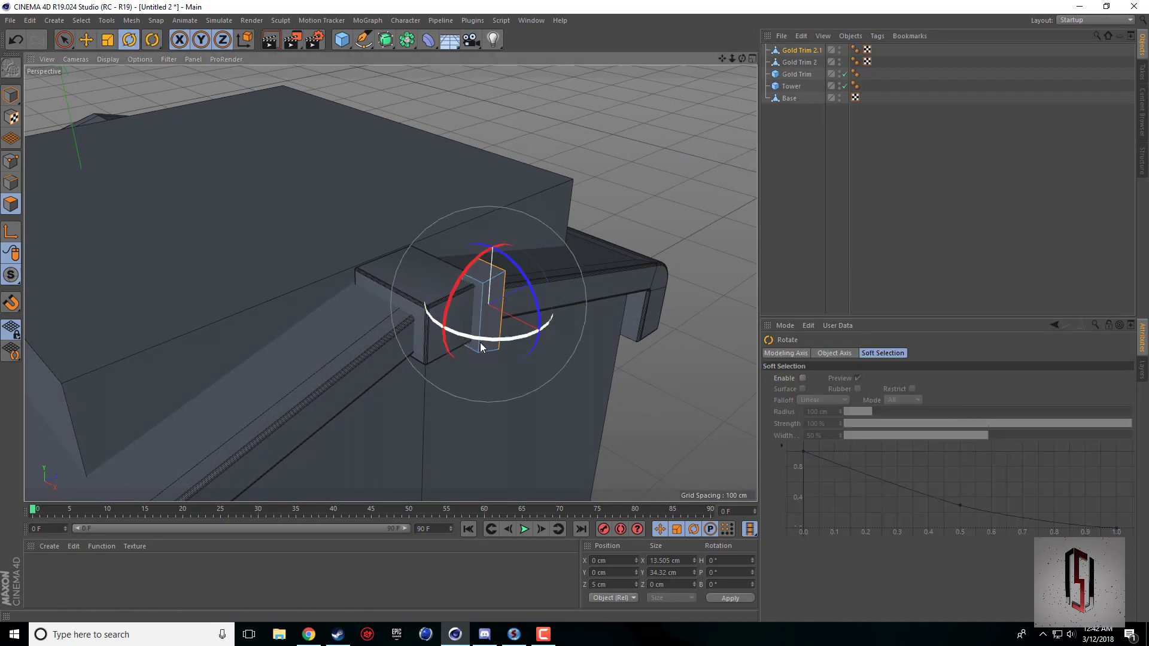
drag(481, 346, 570, 222)
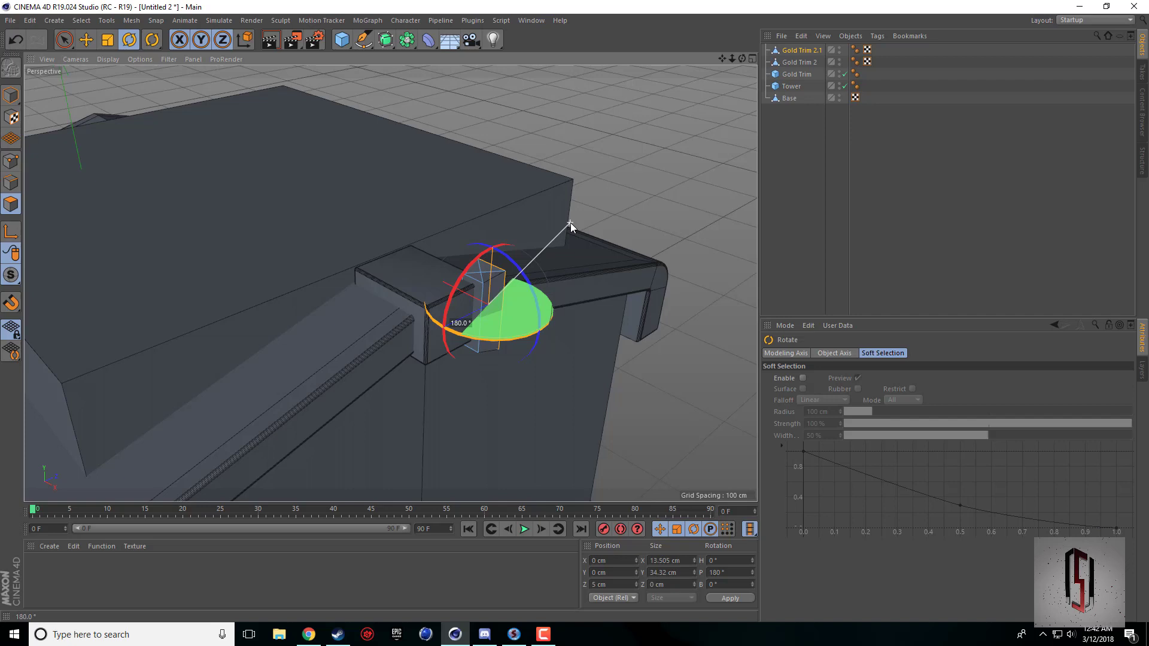
key(e)
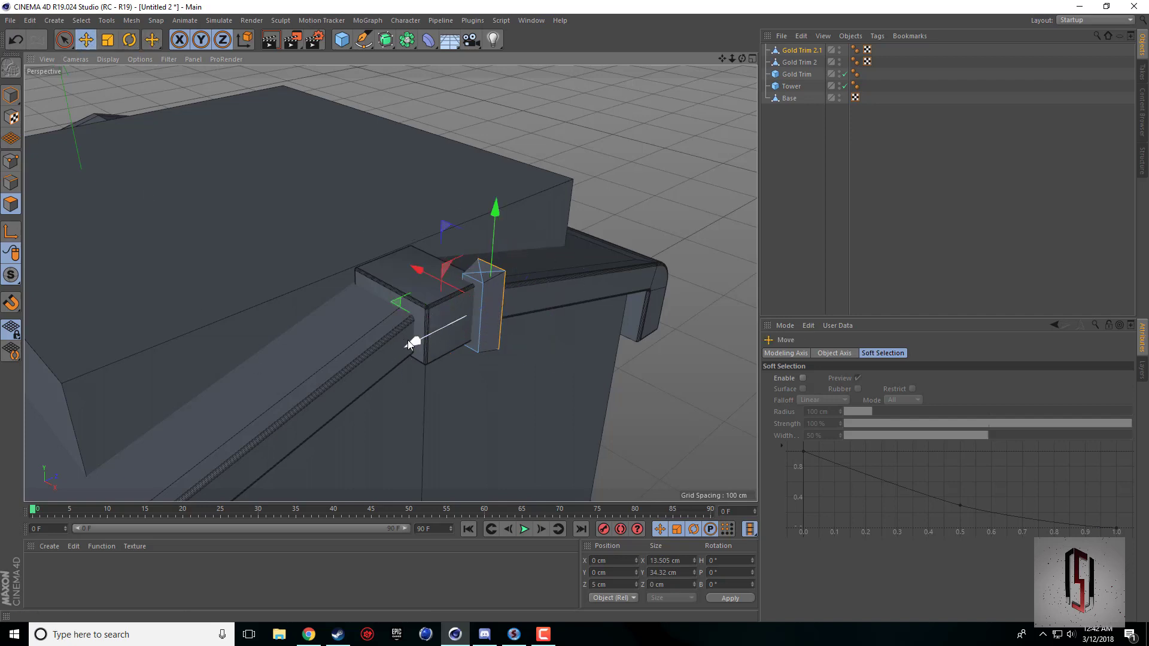
drag(409, 344, 337, 383)
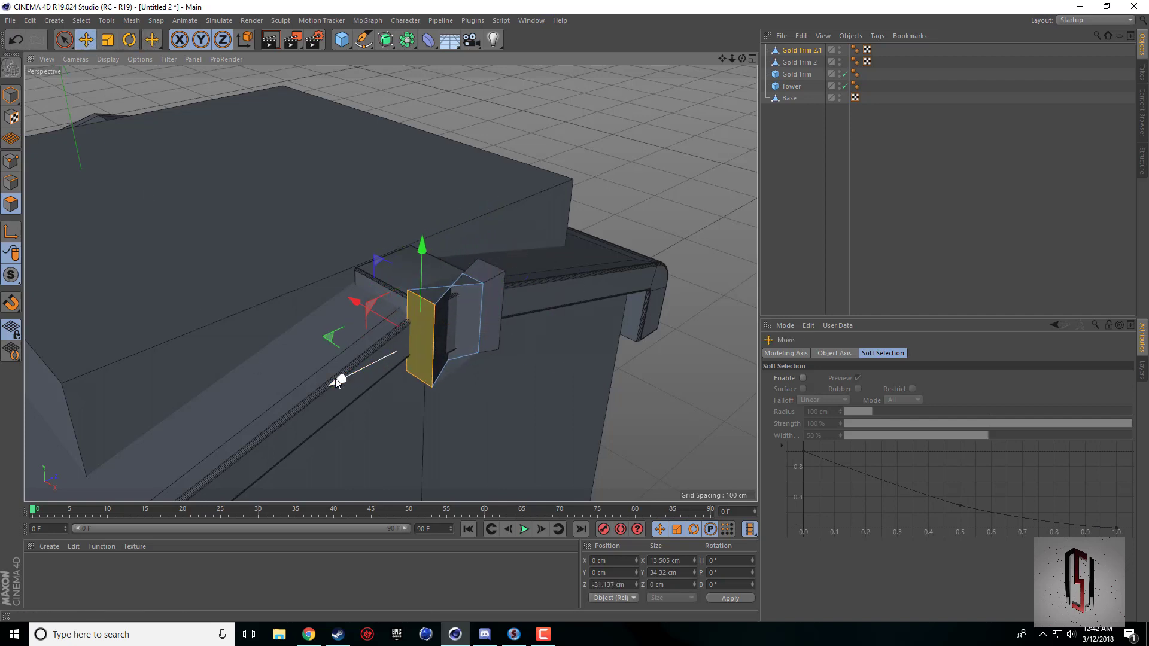
key(ctrl+z)
Set the Z position of the Gold Trim 2.1 copy to -64.002 cm as a whole object.
click(11, 96)
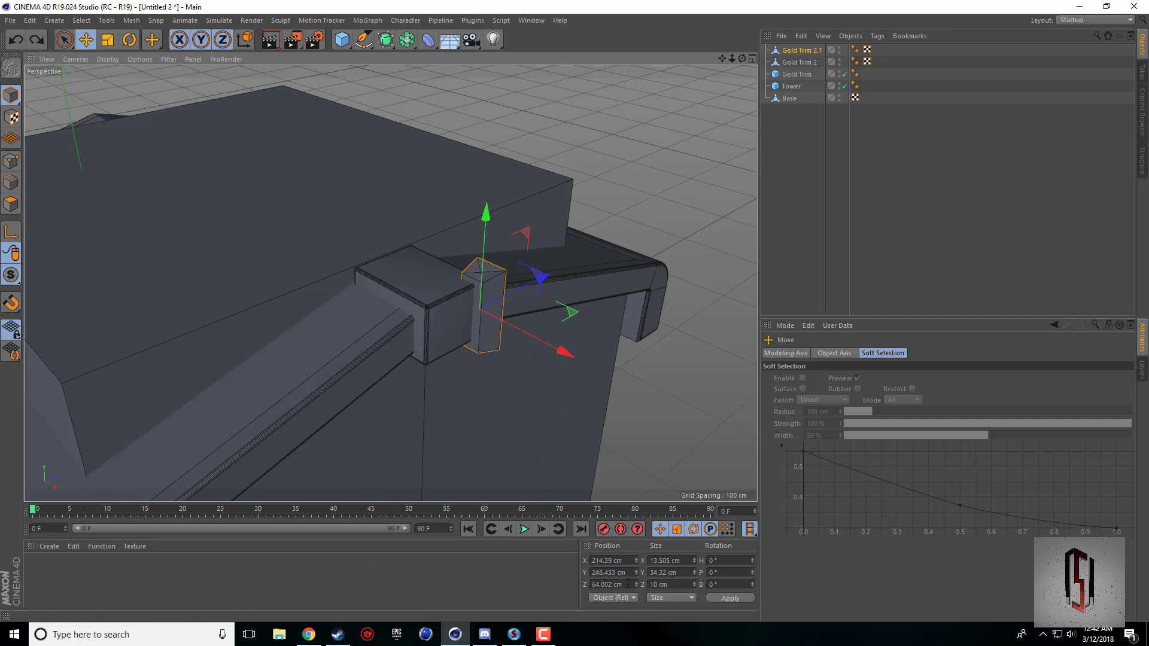
click(591, 584)
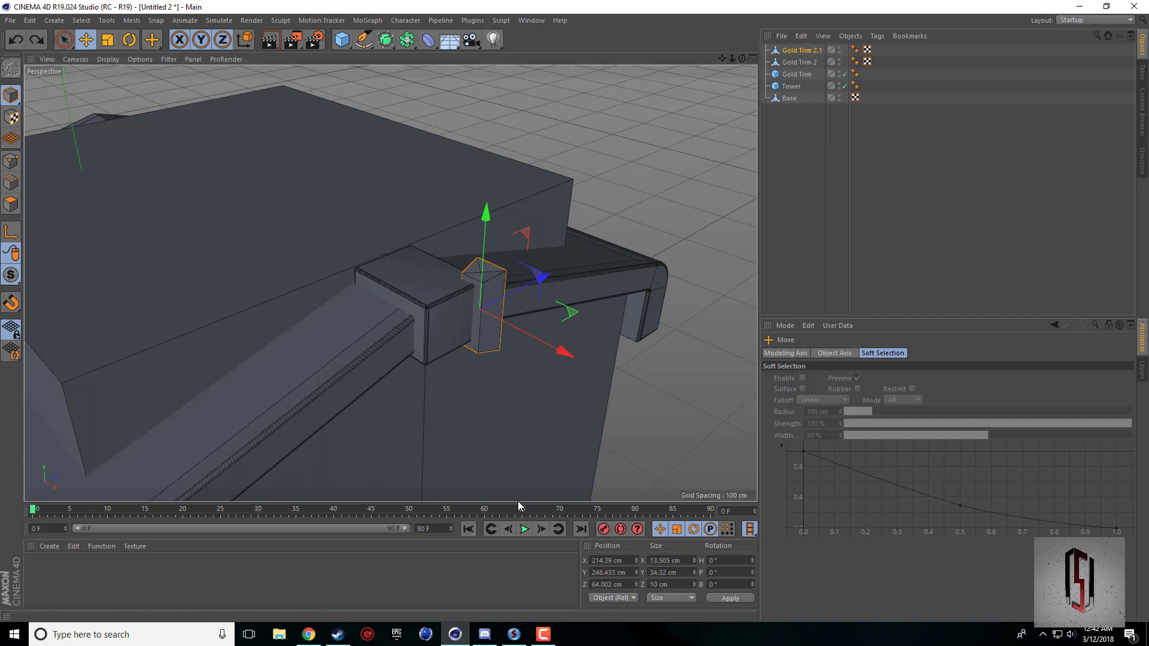
middle_click(433, 303)
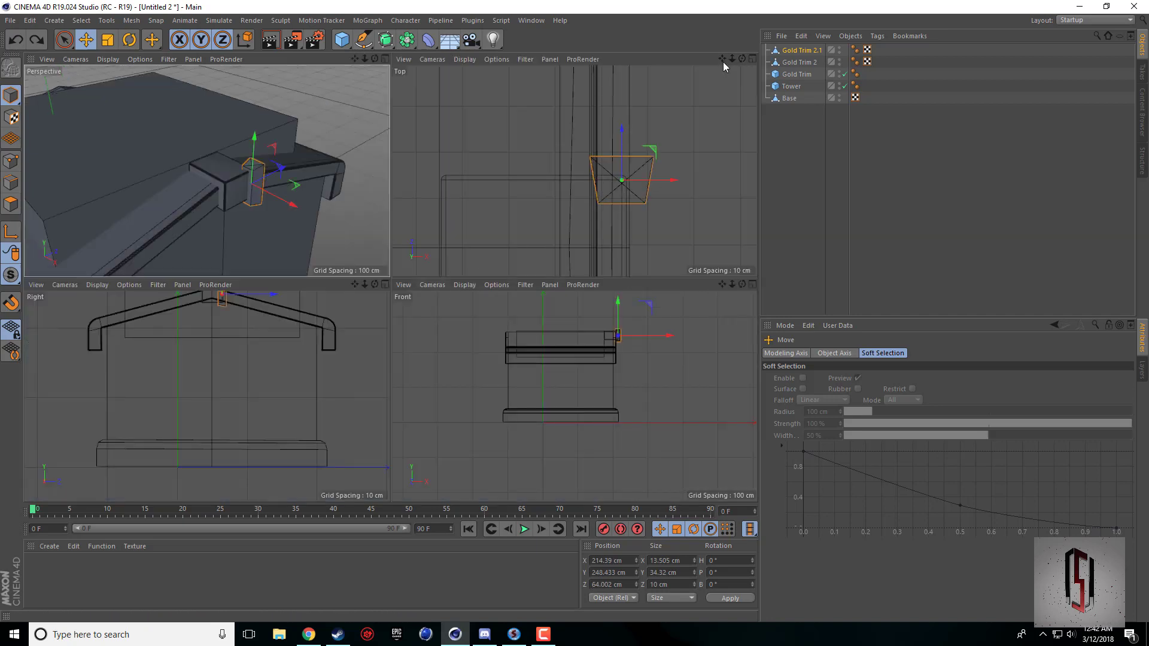
alt+middle_drag(570, 209, 557, 110)
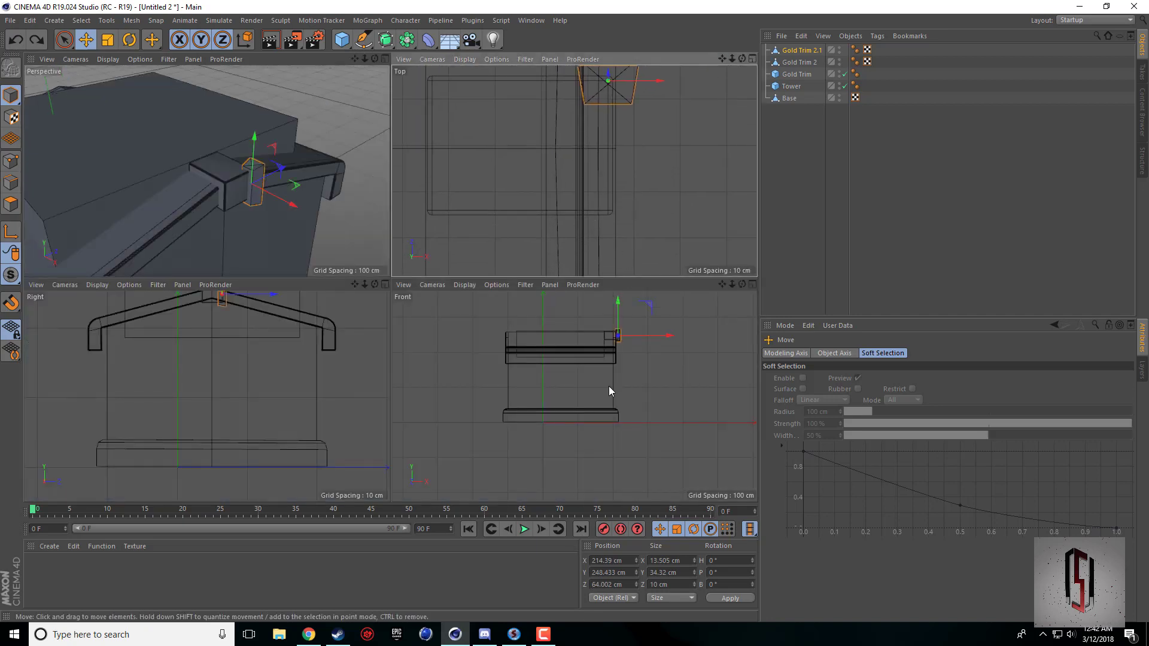
click(592, 585)
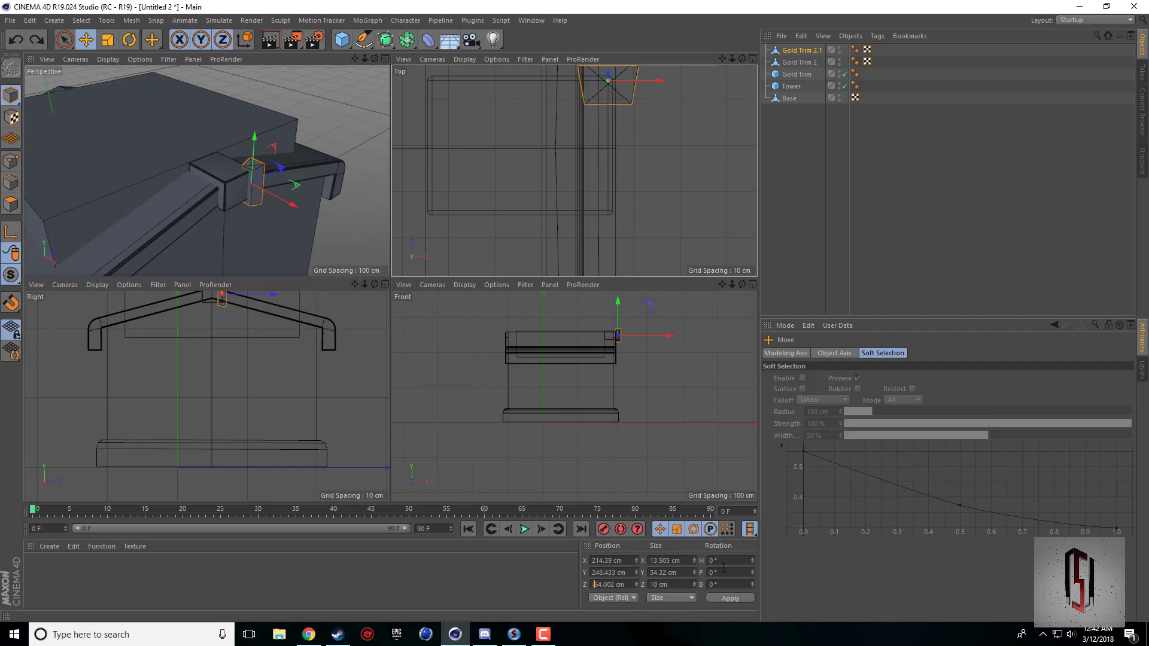
click(723, 598)
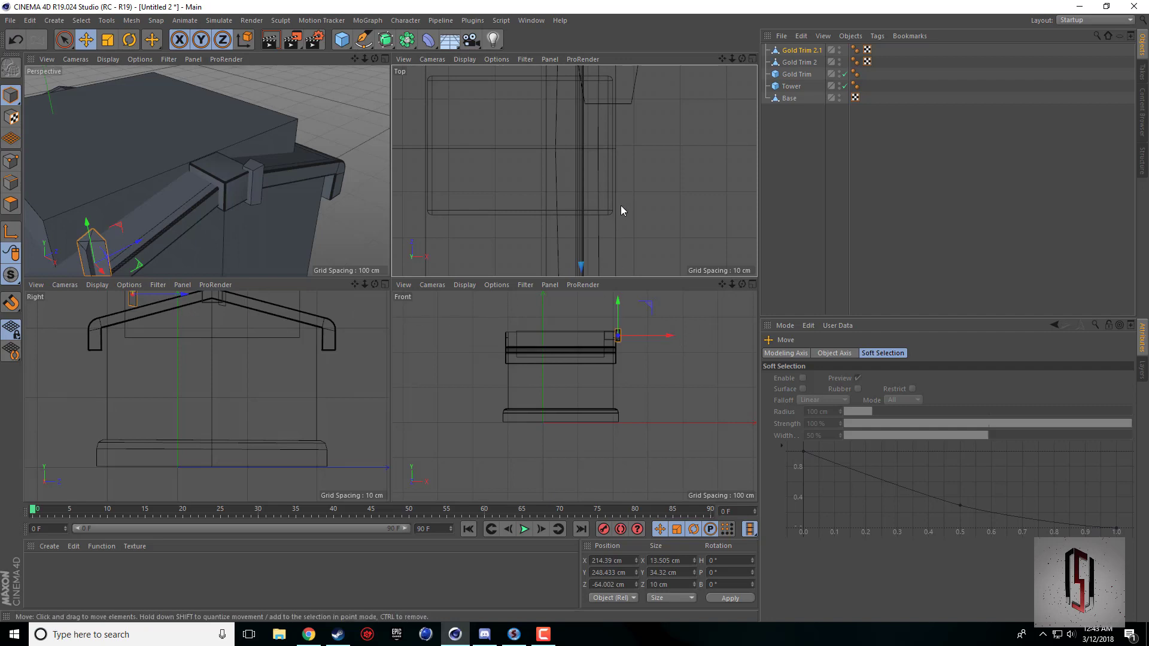
Move Gold Trim 2.1 along Z to about 35.4 cm, on the opposite side of the Gold Trim block.
scroll(626, 206, down, 3)
scroll(655, 224, up, 3)
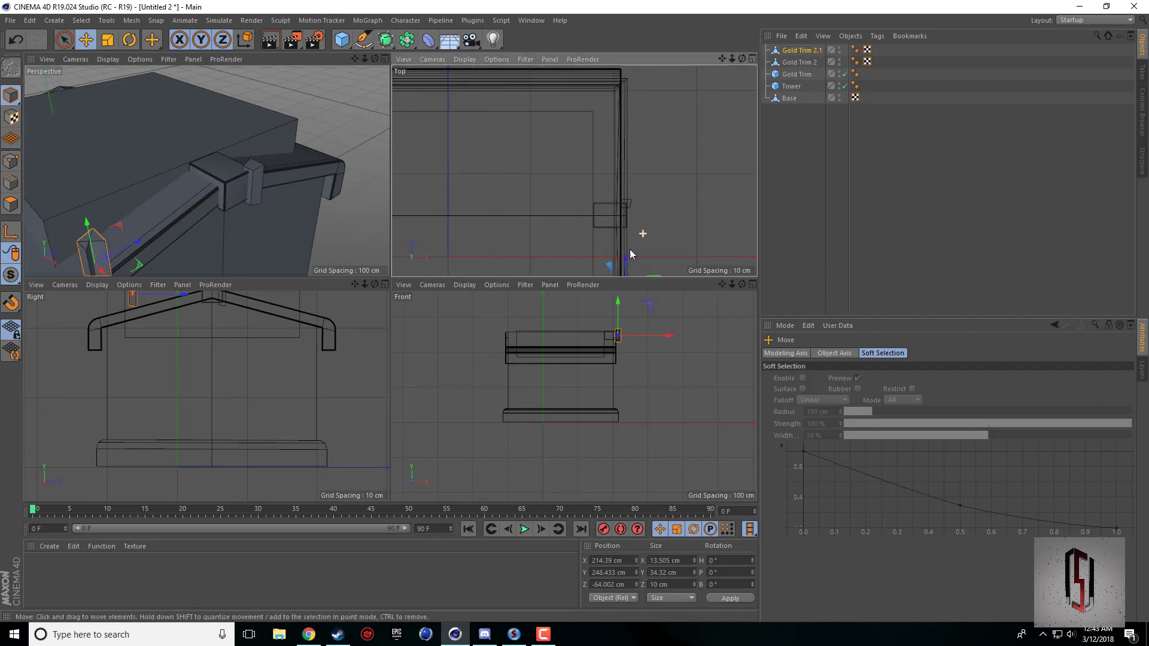
drag(629, 243, 630, 183)
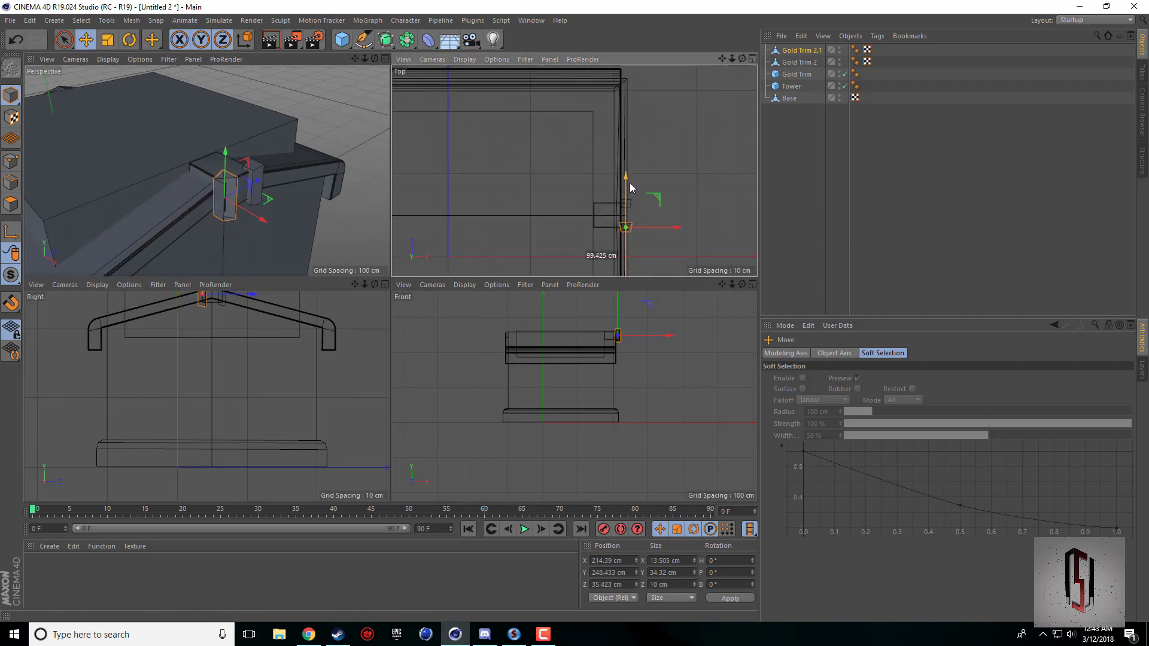
scroll(265, 199, up, 4)
middle_click(163, 189)
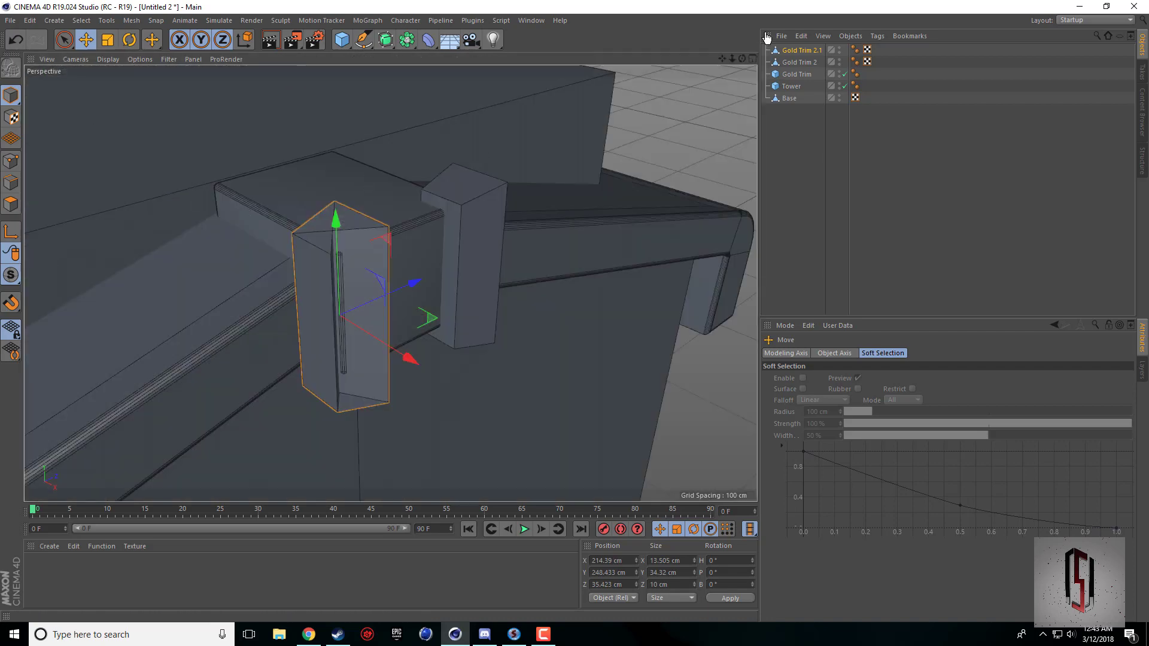
drag(742, 59, 702, 106)
Undo the repositioning, face rotation and duplication of the Gold Trim 2 copy.
key(ctrl+z)
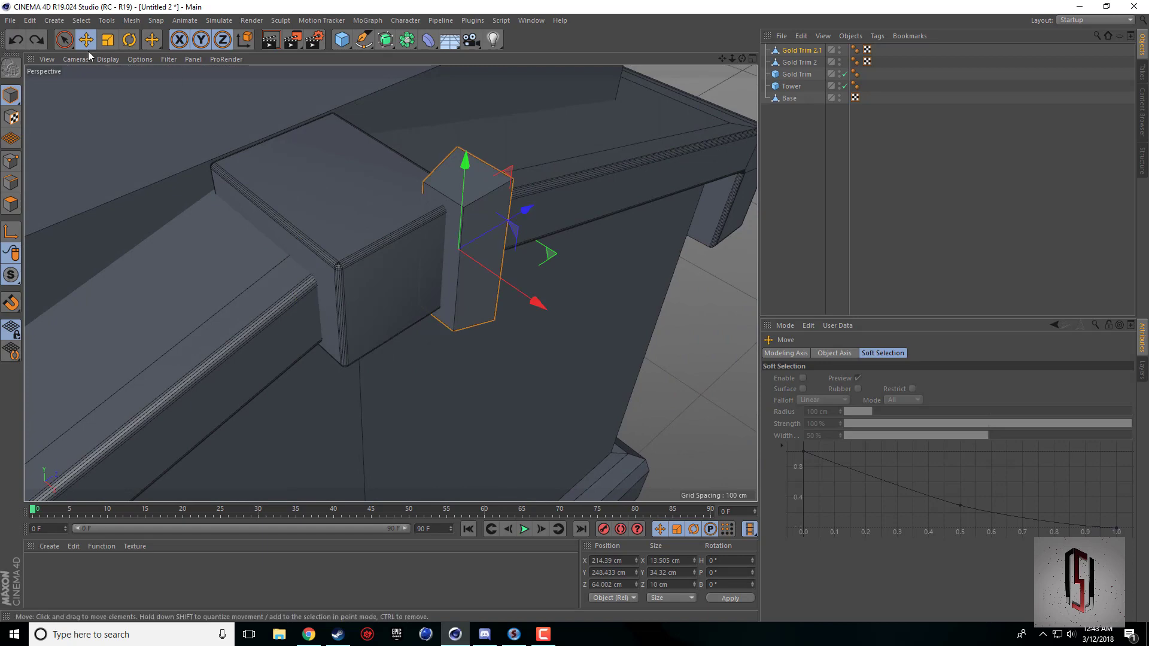
key(ctrl+z)
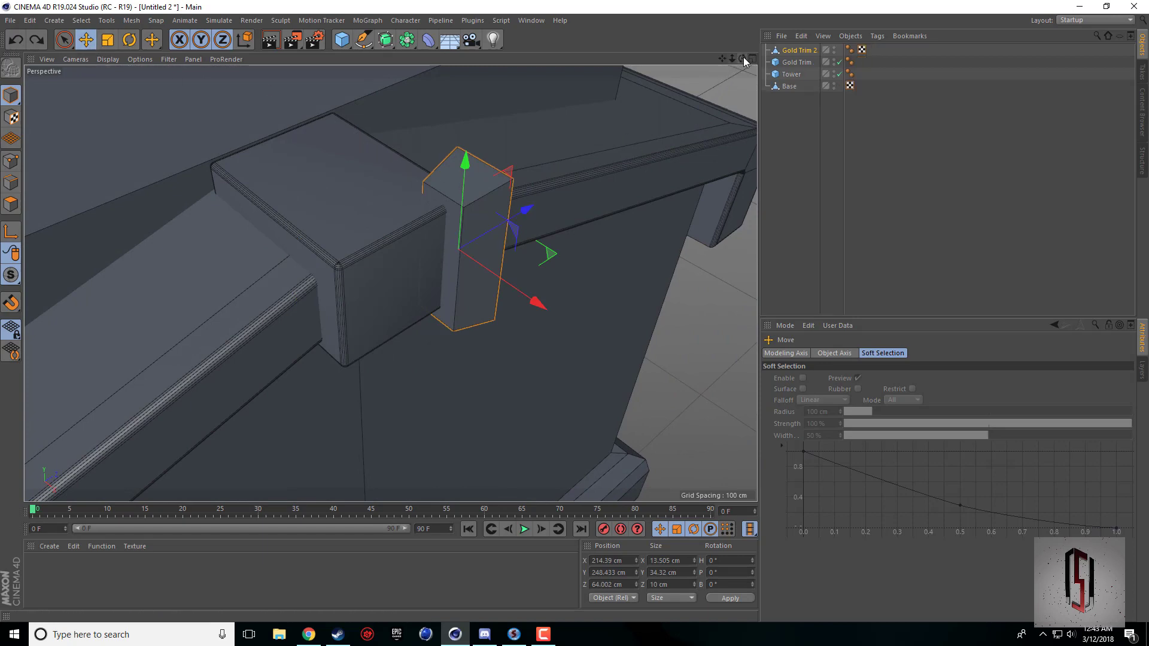
mouse_move(743, 59)
mouse_down()
mouse_move(667, 73)
mouse_move(744, 71)
mouse_up()
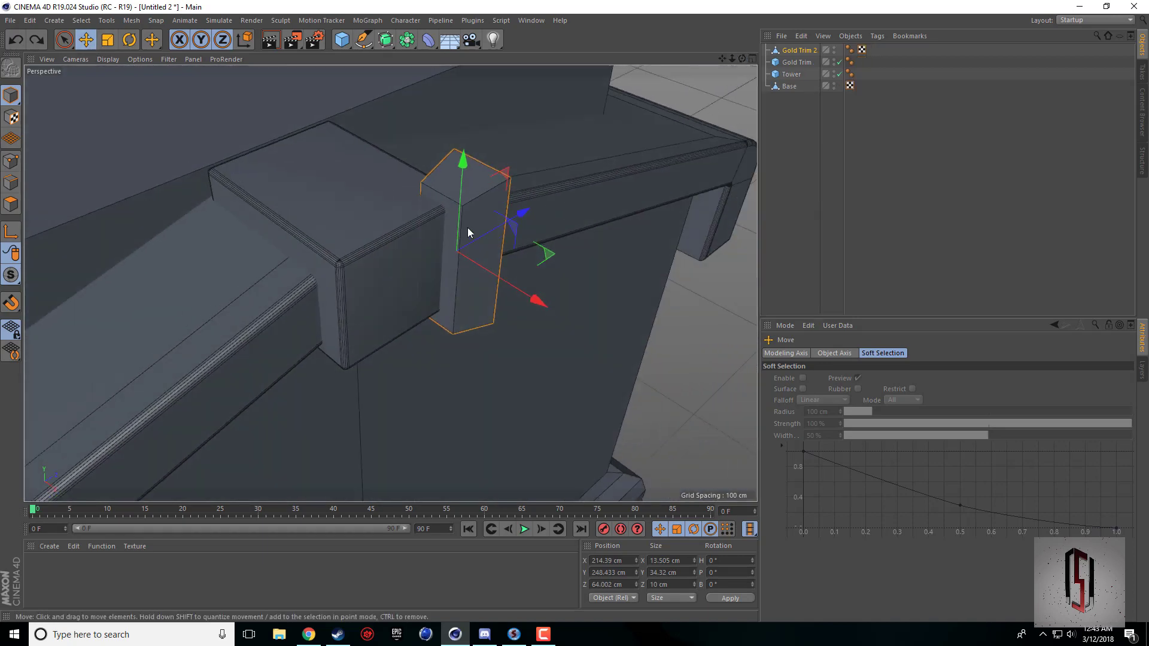
Duplicate Gold Trim 2 in place as a new object.
click(796, 51)
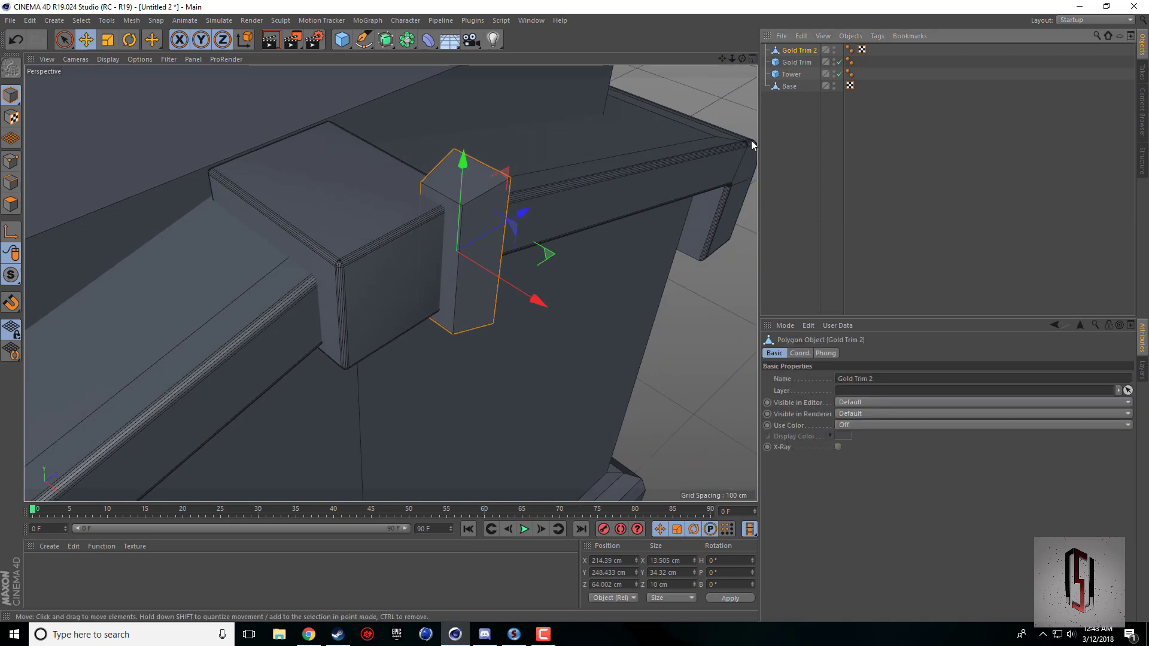
key(ctrl+c)
key(ctrl+v)
click(808, 52)
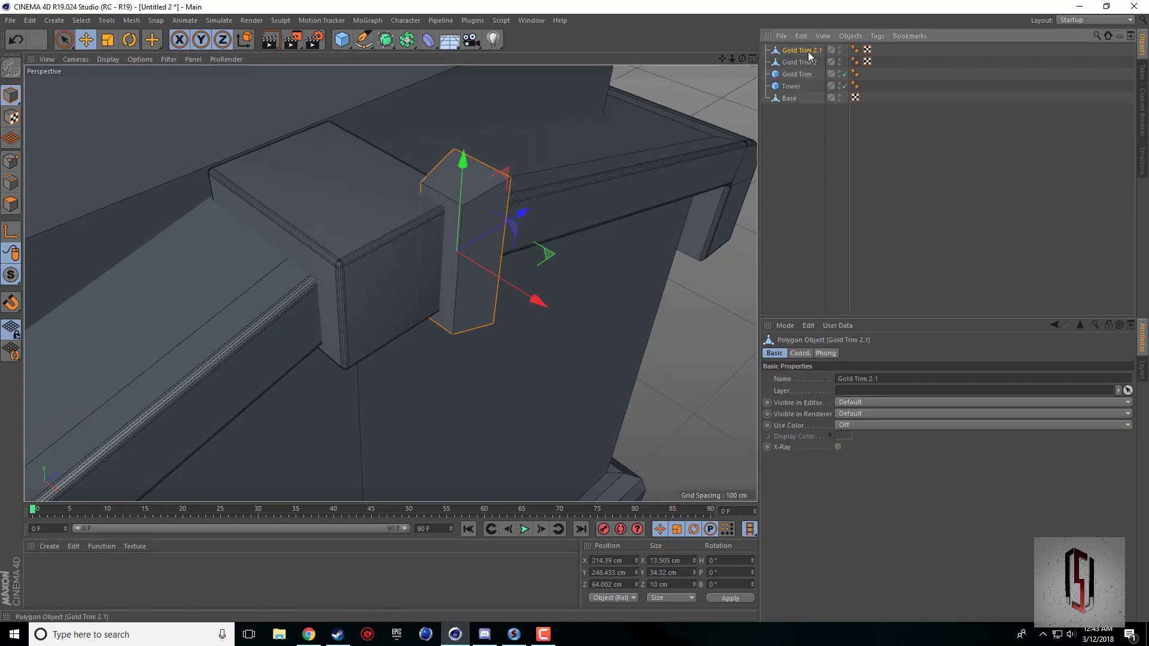
key(ctrl+z)
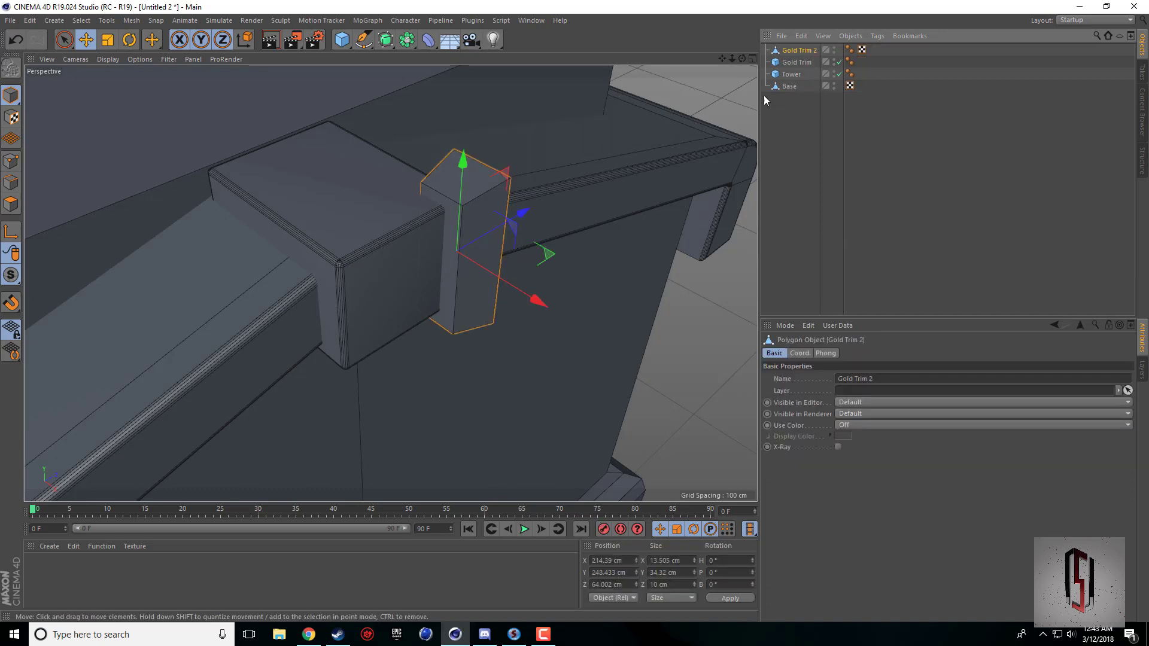
click(796, 62)
click(793, 53)
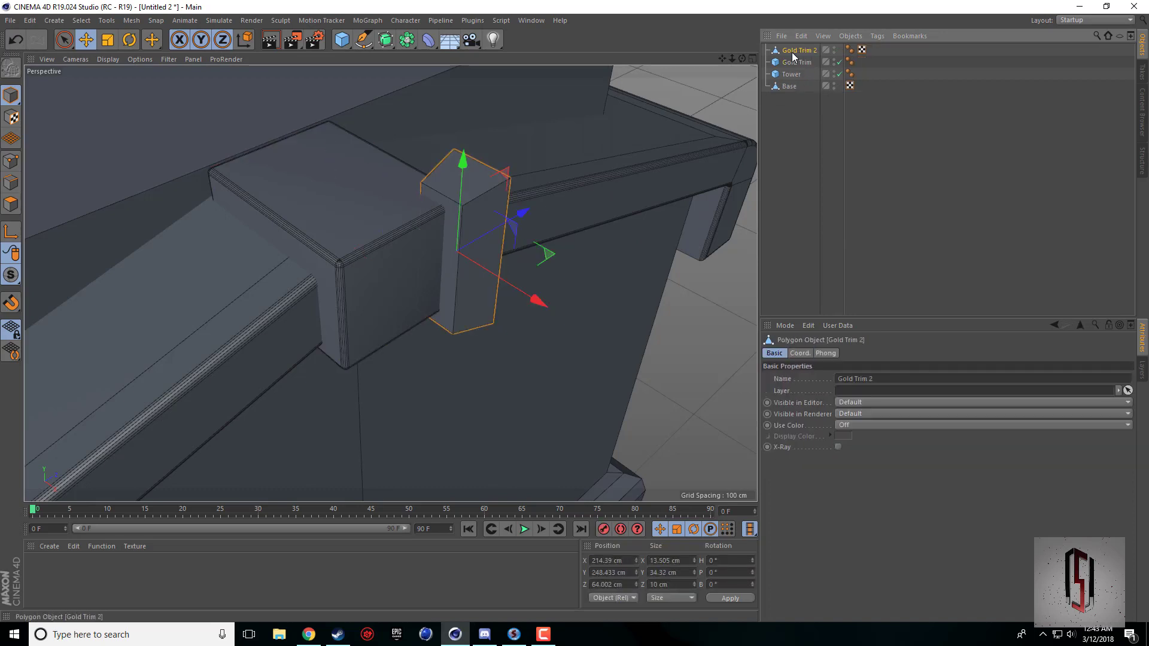
key(ctrl+v)
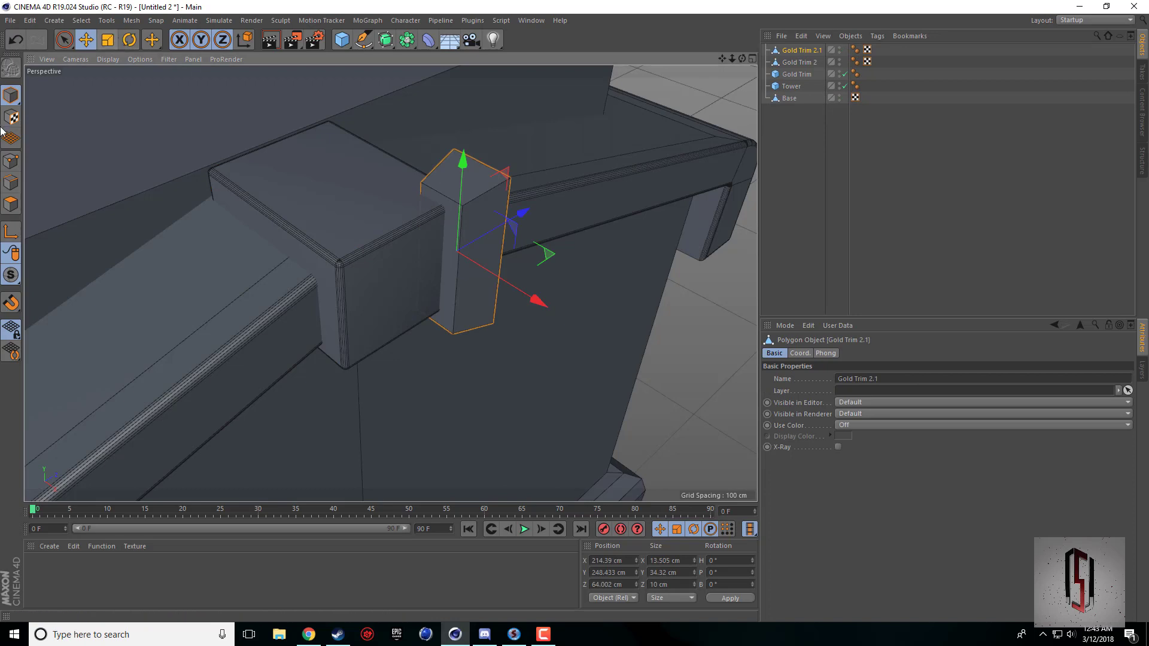
Rotate the whole Gold Trim 2.1 copy 180° about its vertical axis.
click(114, 41)
click(129, 40)
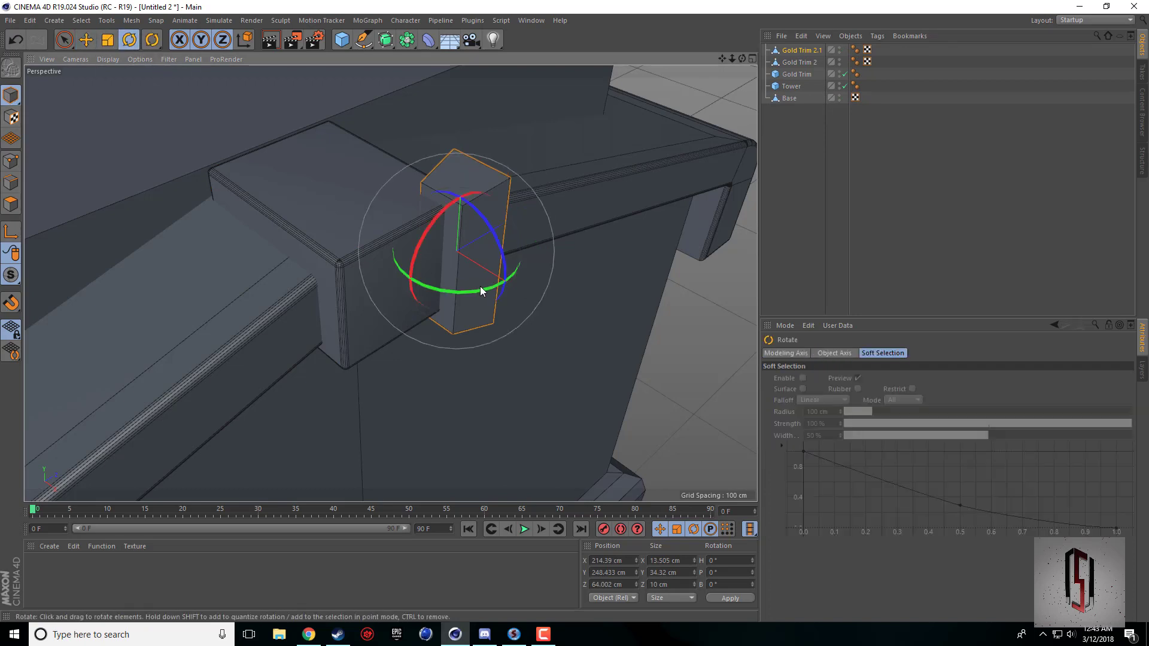
drag(419, 278, 440, 167)
Move Gold Trim 2.1 along Z to about 36 cm, onto the opposite edge of the Gold Trim block.
click(86, 39)
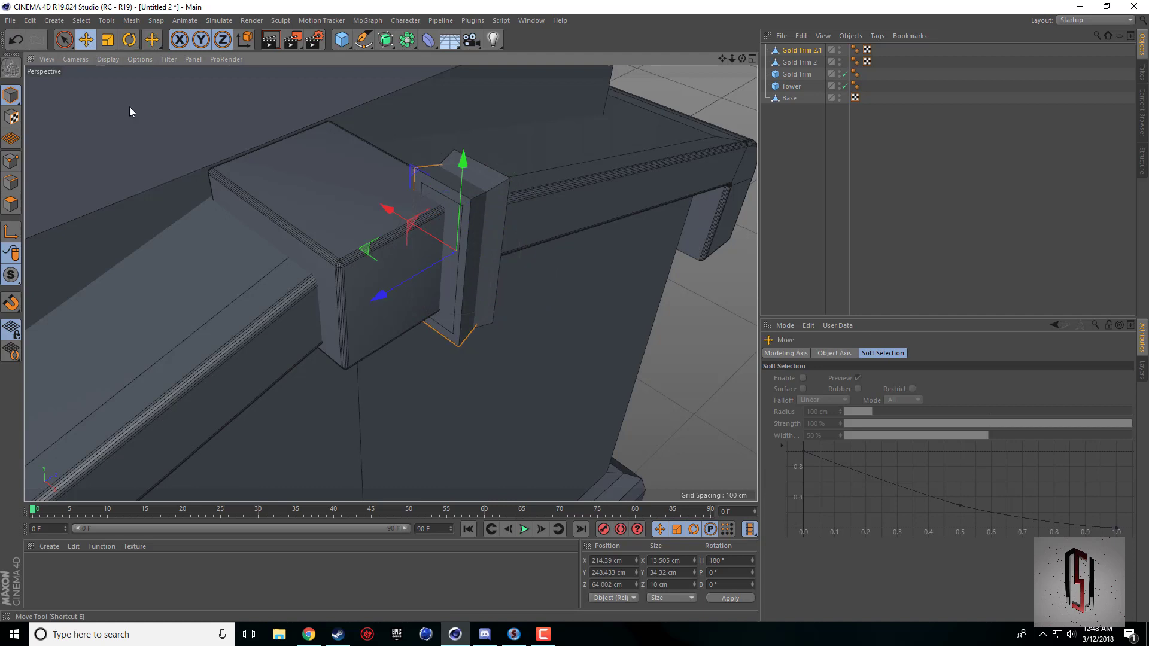
middle_click(390, 300)
scroll(643, 205, up, 10)
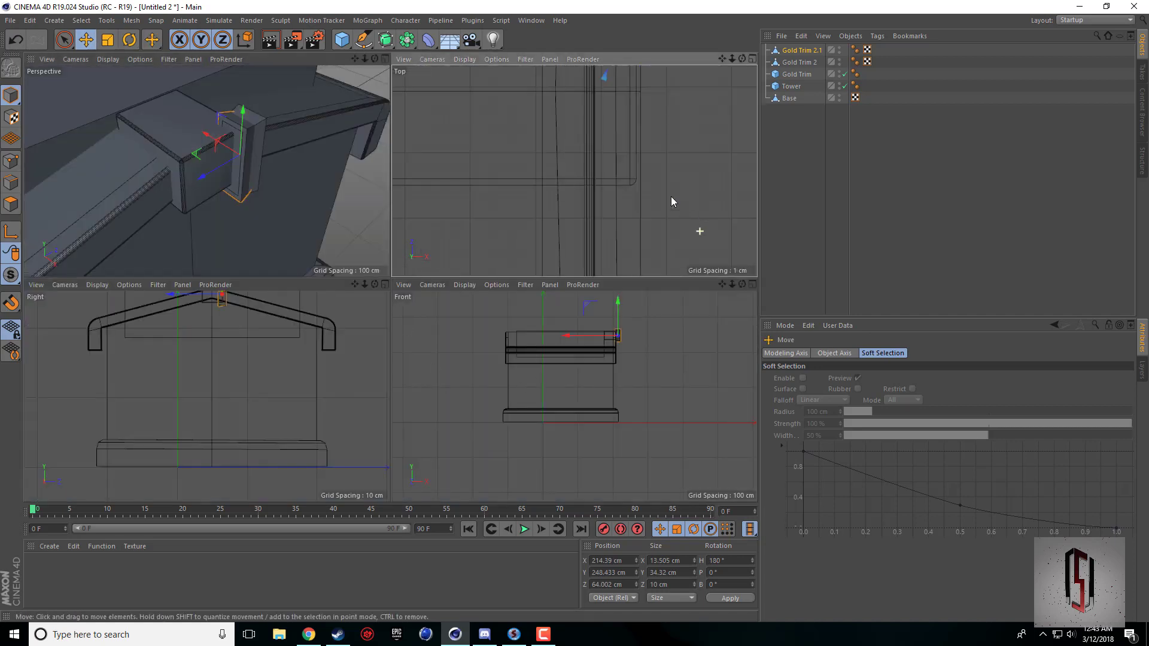
drag(722, 59, 711, 109)
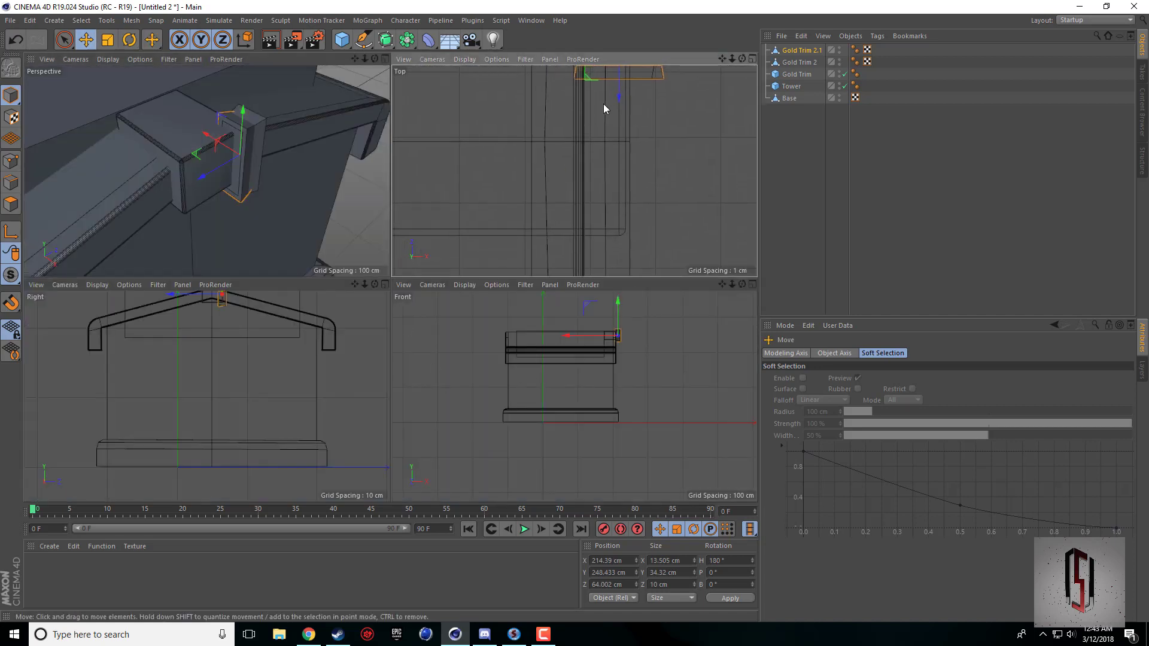
drag(618, 98, 627, 277)
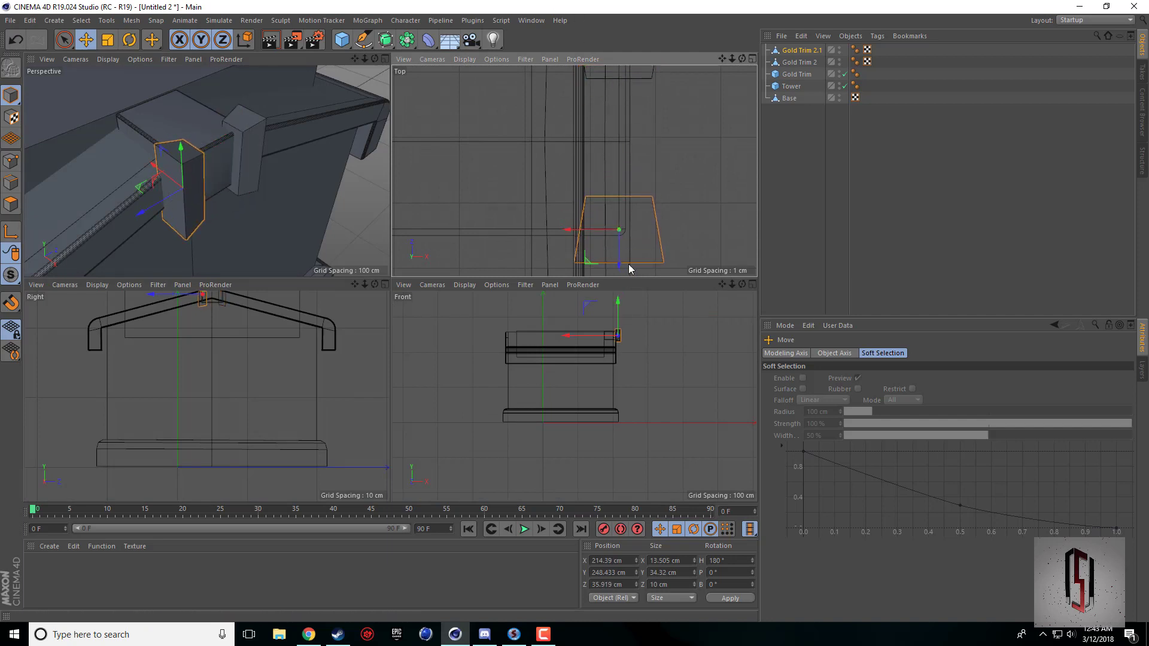
scroll(608, 309, up, 5)
scroll(616, 239, up, 8)
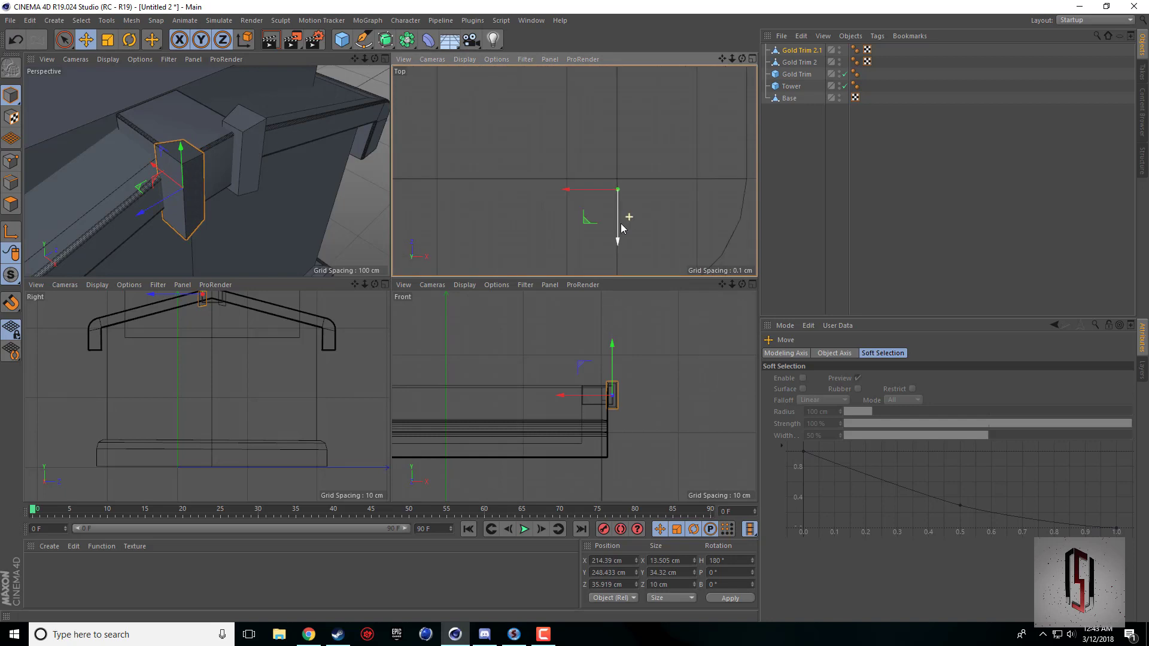
drag(619, 213, 620, 216)
middle_click(318, 162)
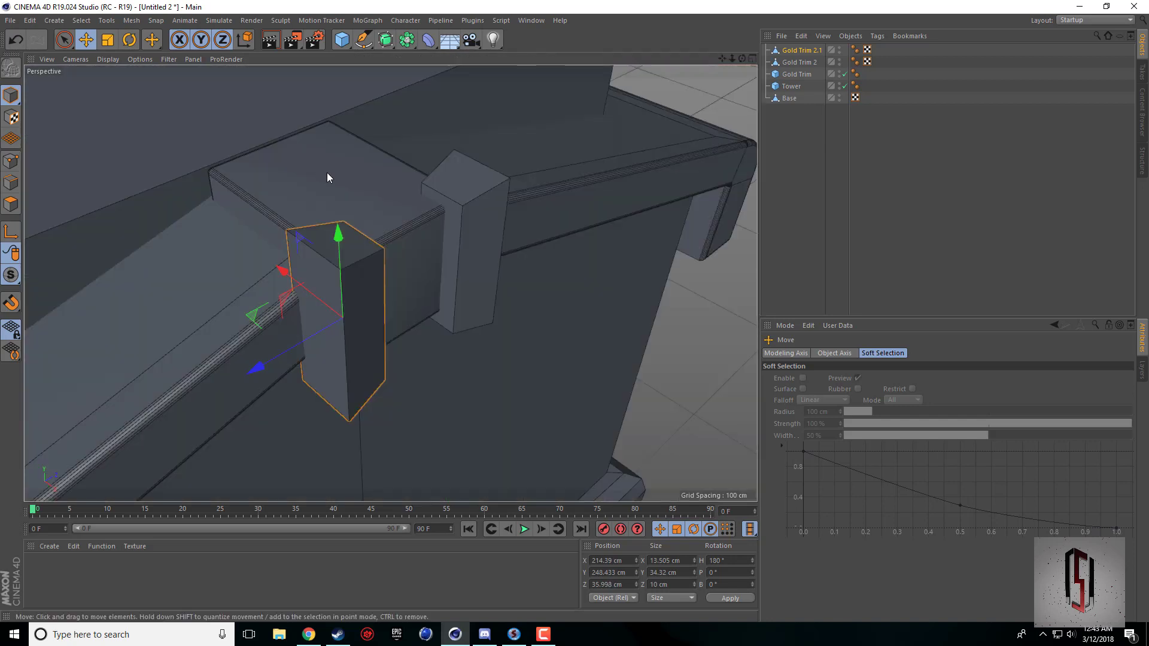
Examine the two side trim pieces and compare them with the Town Hall reference picture in Chrome.
scroll(414, 178, down, 6)
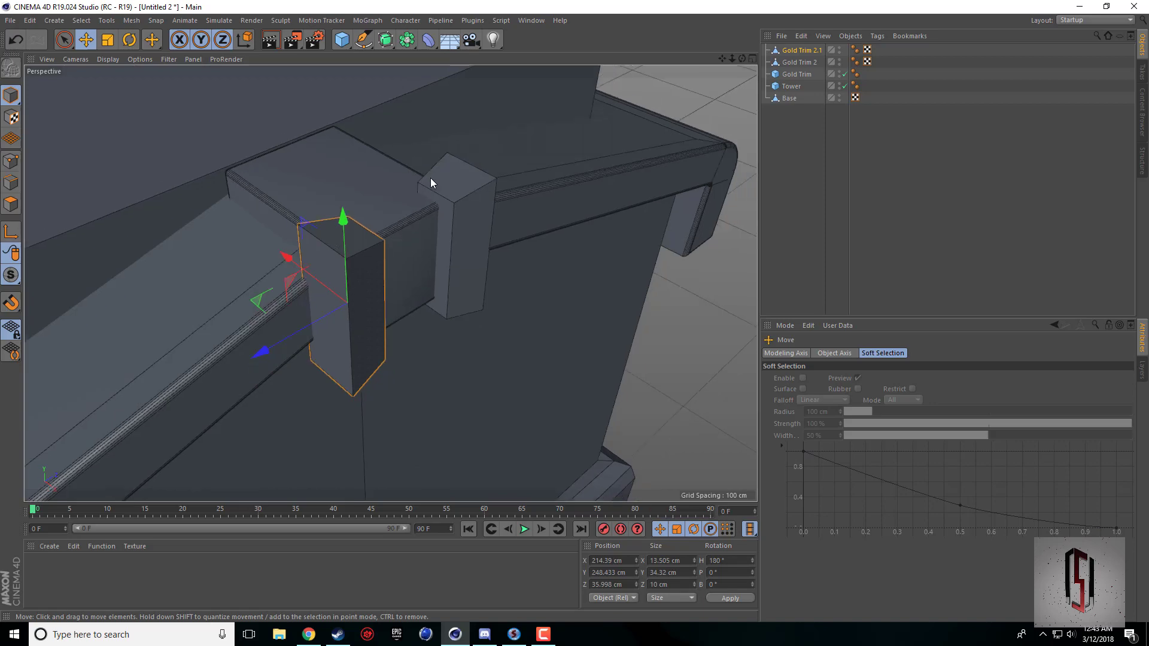
click(676, 105)
drag(742, 58, 738, 61)
drag(390, 283, 391, 283)
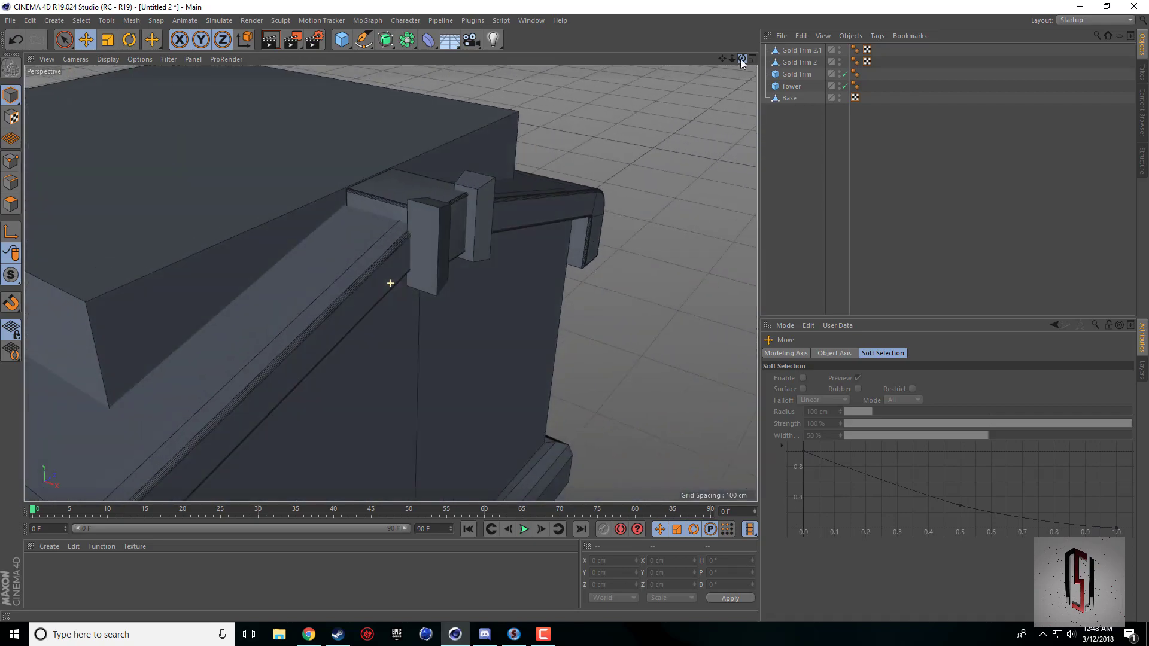
click(308, 635)
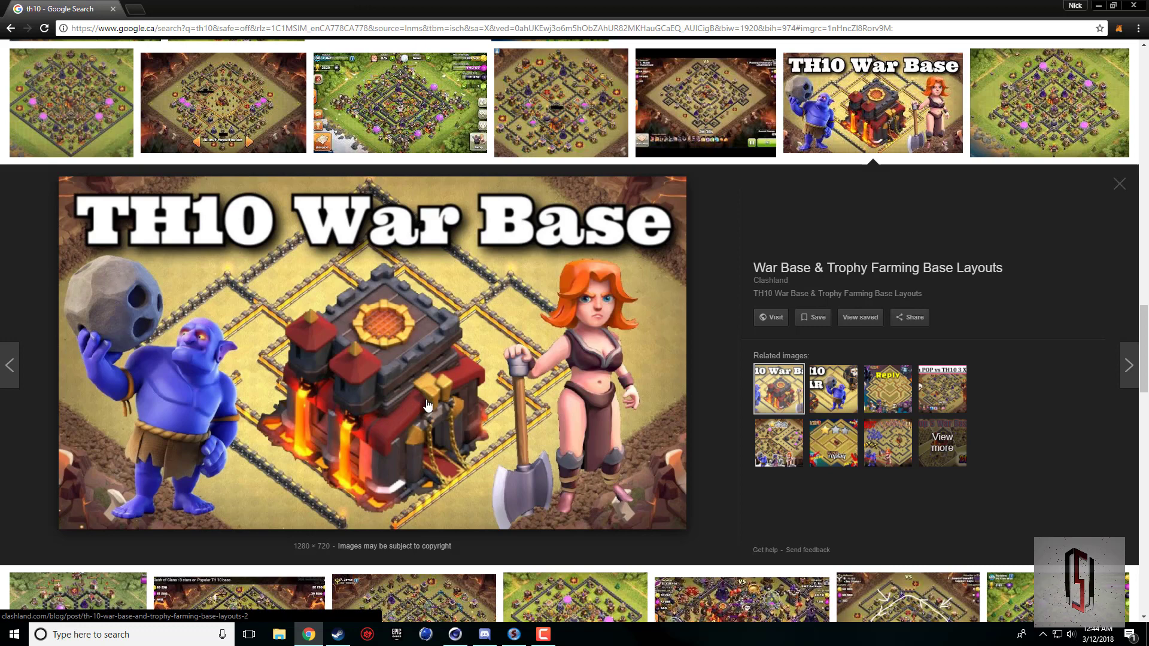
click(455, 635)
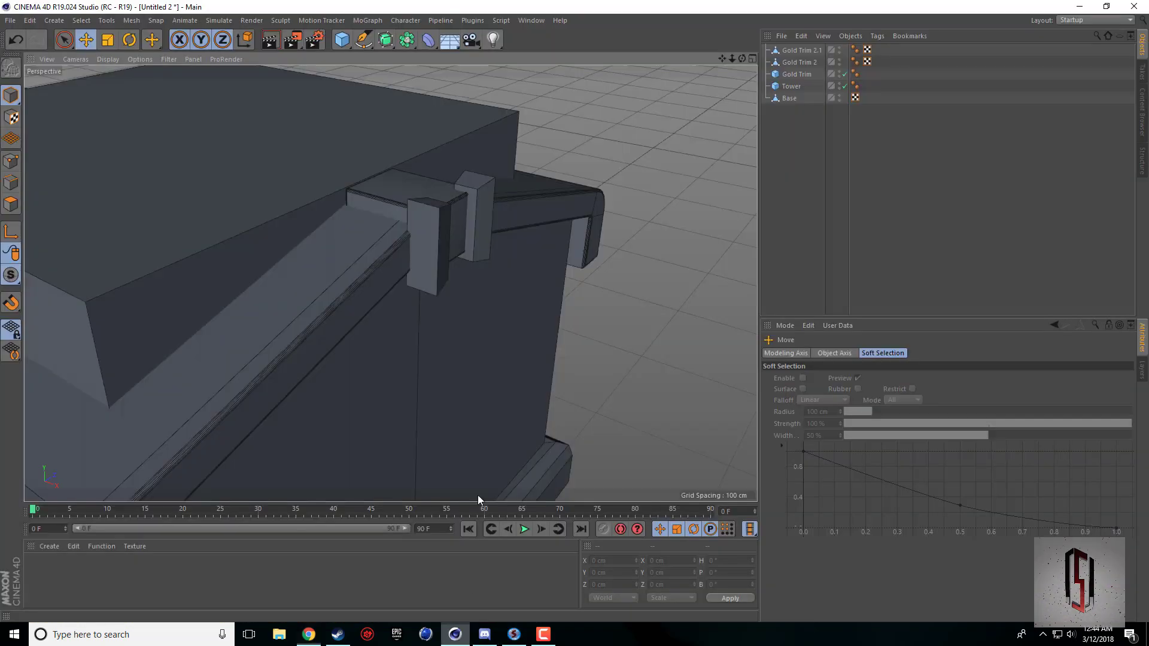
Widen Gold Trim 2 and Gold Trim 2.1 together along X and shift them towards the building to X about 209.2 cm.
click(427, 243)
shift+click(490, 205)
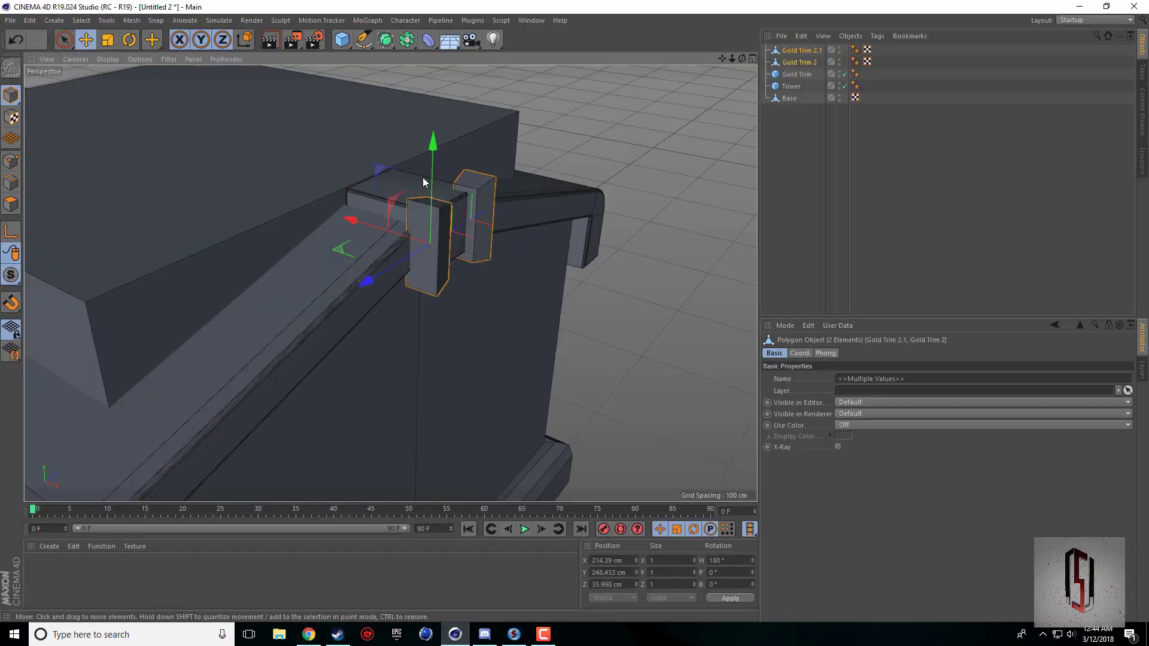
click(108, 39)
mouse_move(348, 220)
mouse_down()
mouse_move(311, 215)
mouse_move(358, 230)
mouse_up()
click(86, 39)
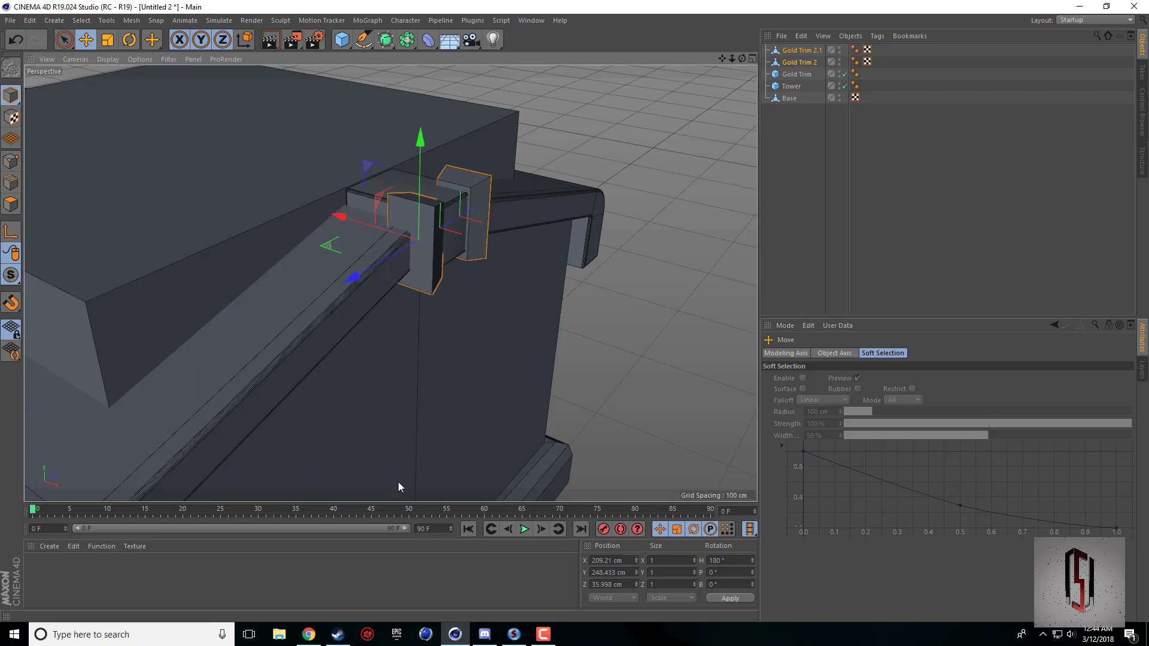
Check the reference picture in Chrome, and nudge both side trim pieces in Cinema 4D outward to X about 210 cm.
click(307, 636)
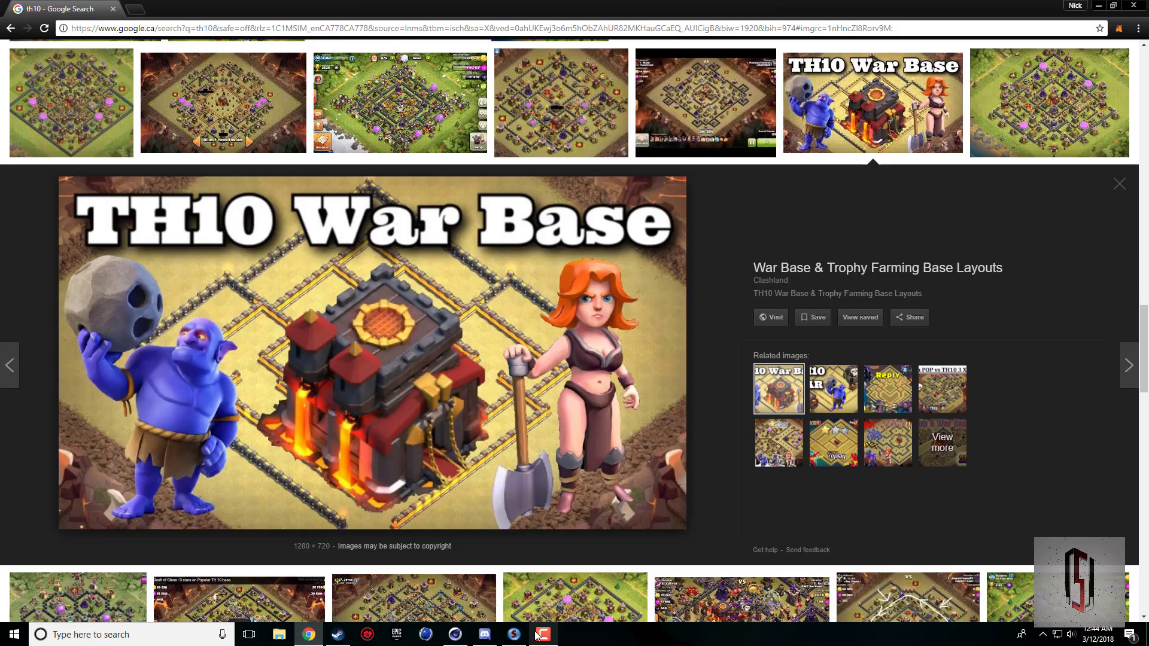
click(455, 635)
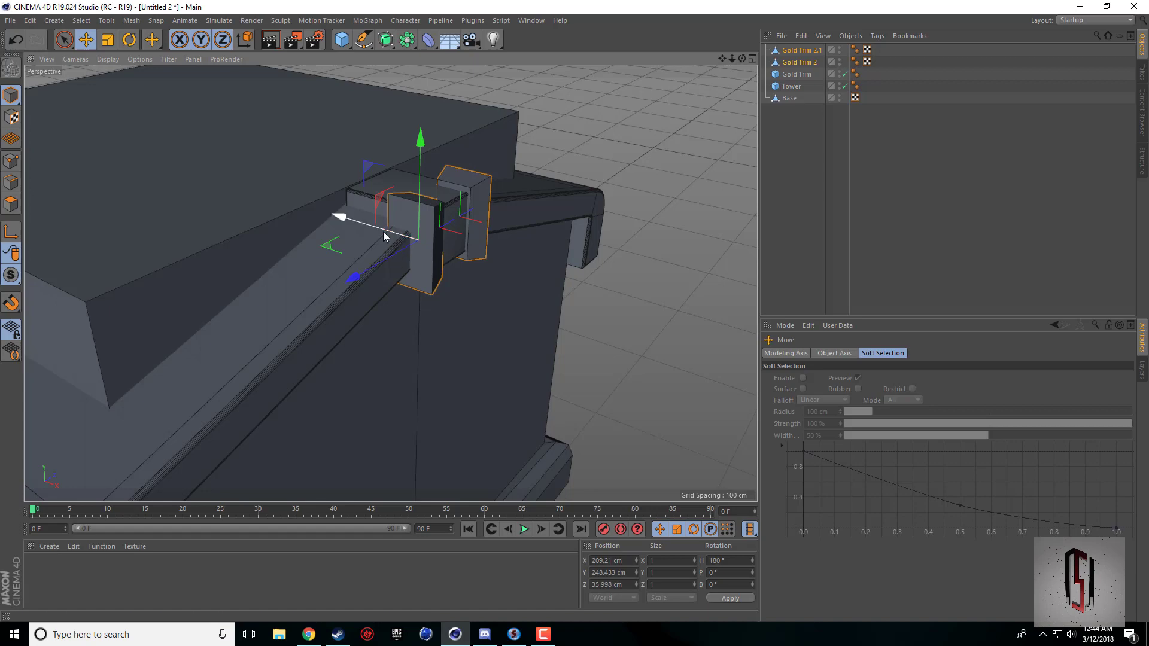
drag(383, 231, 386, 232)
alt+right_drag(519, 250, 544, 248)
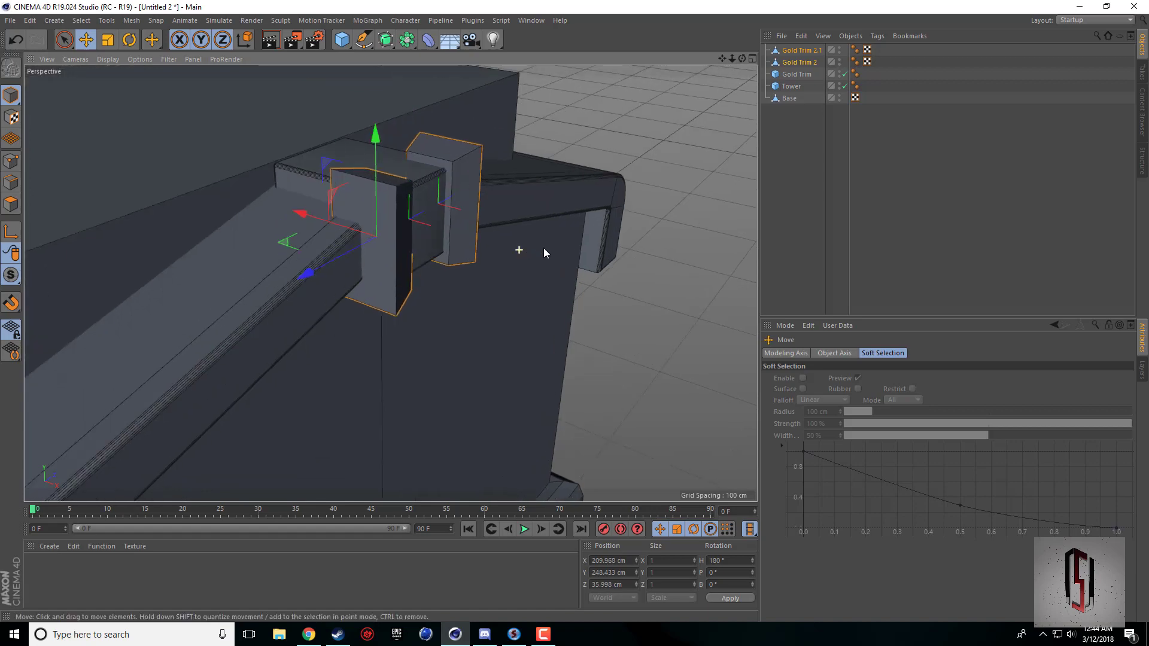
click(657, 155)
drag(742, 58, 688, 63)
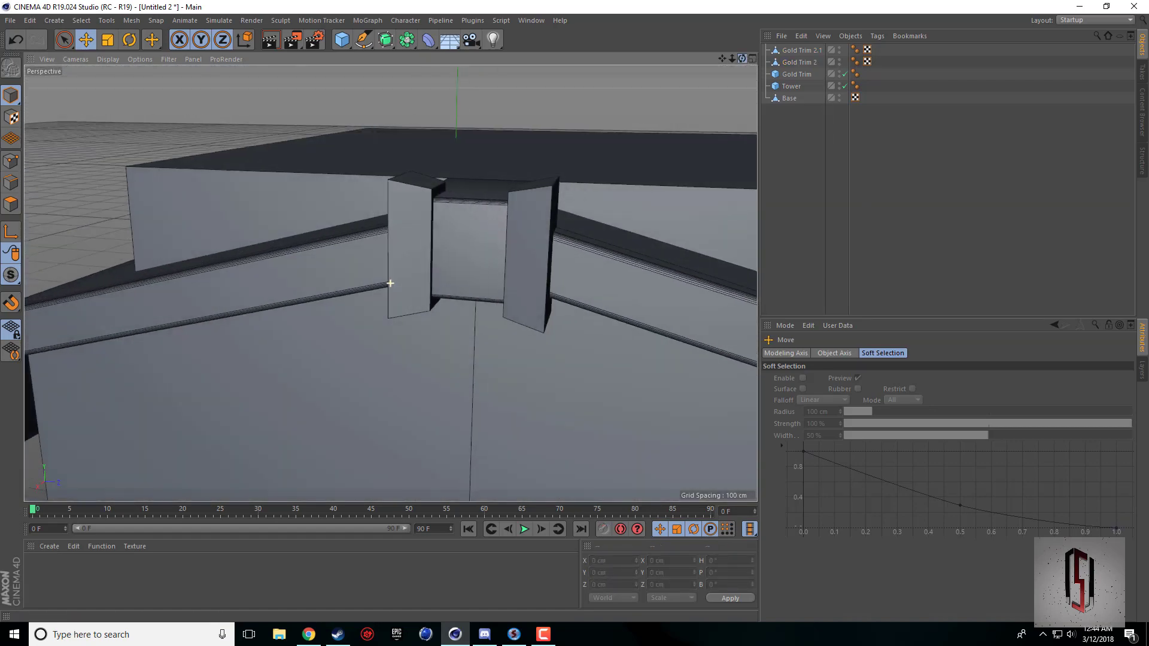
alt+drag(390, 283, 422, 326)
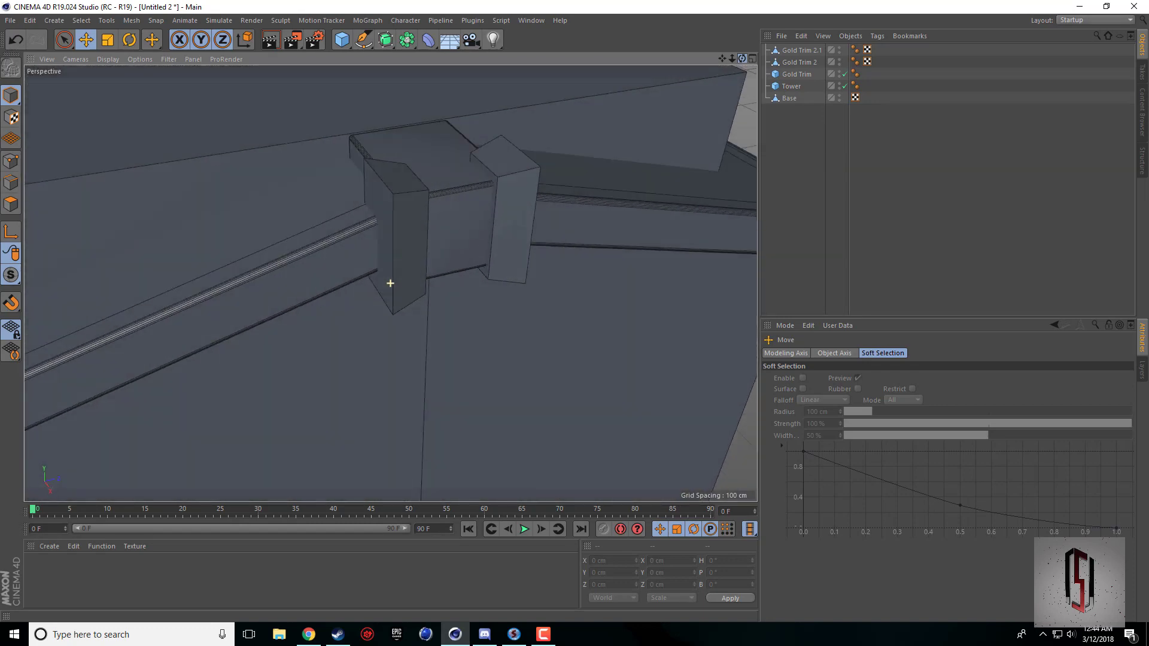
Select all edges of Gold Trim 2 and Gold Trim 2.1 with Live Selection, with the visible-elements-only restriction turned off.
click(11, 183)
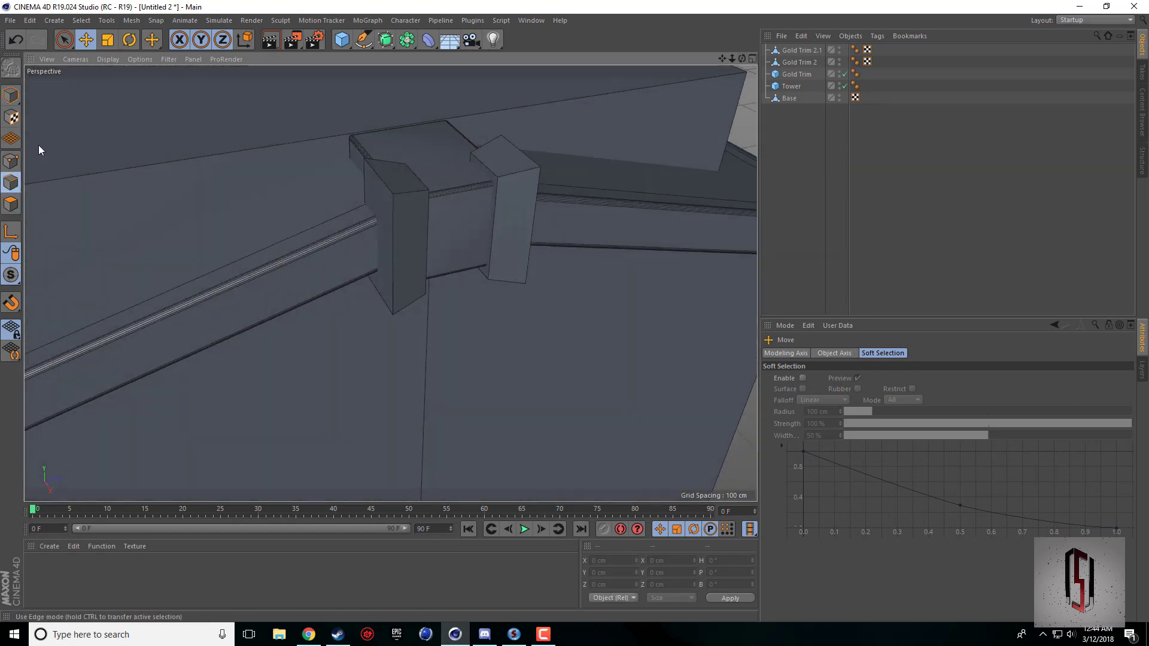
click(64, 40)
click(798, 50)
ctrl+click(798, 62)
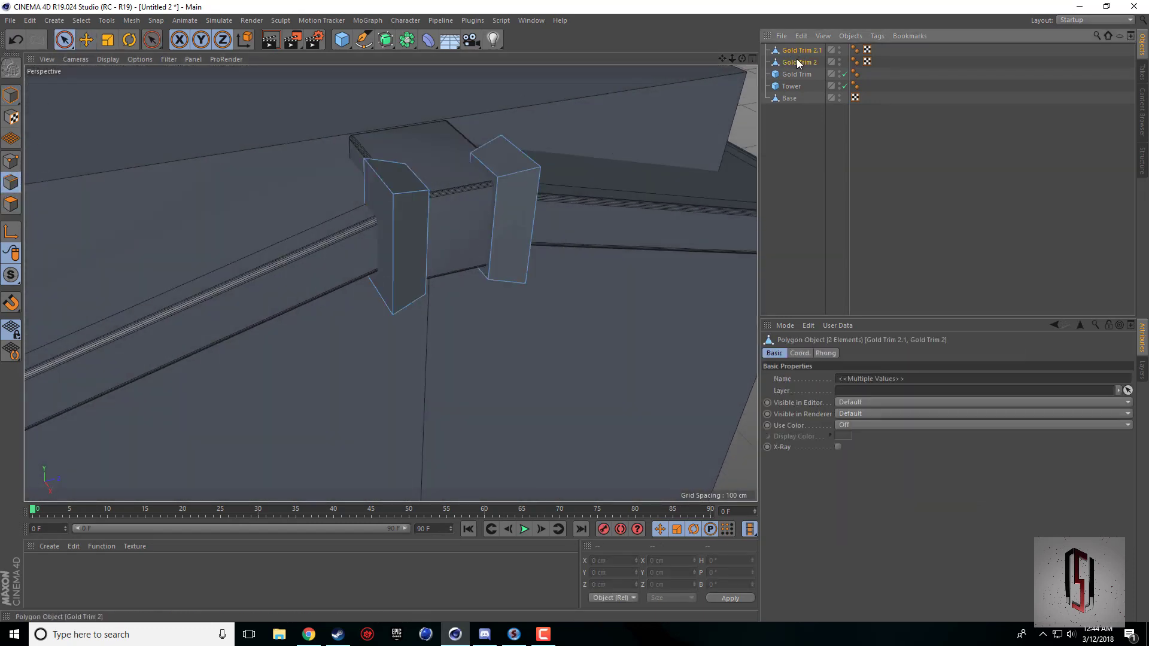
click(60, 46)
click(880, 402)
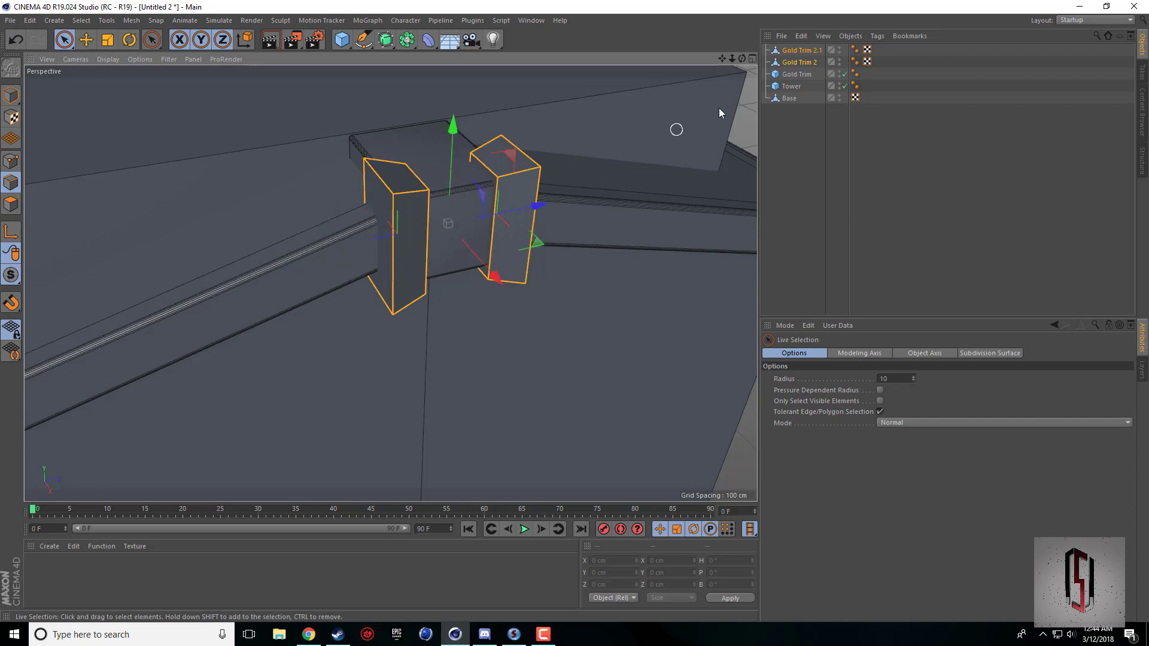
mouse_move(743, 59)
mouse_down()
mouse_move(803, 45)
mouse_move(688, 59)
mouse_move(736, 6)
mouse_move(752, 62)
mouse_up()
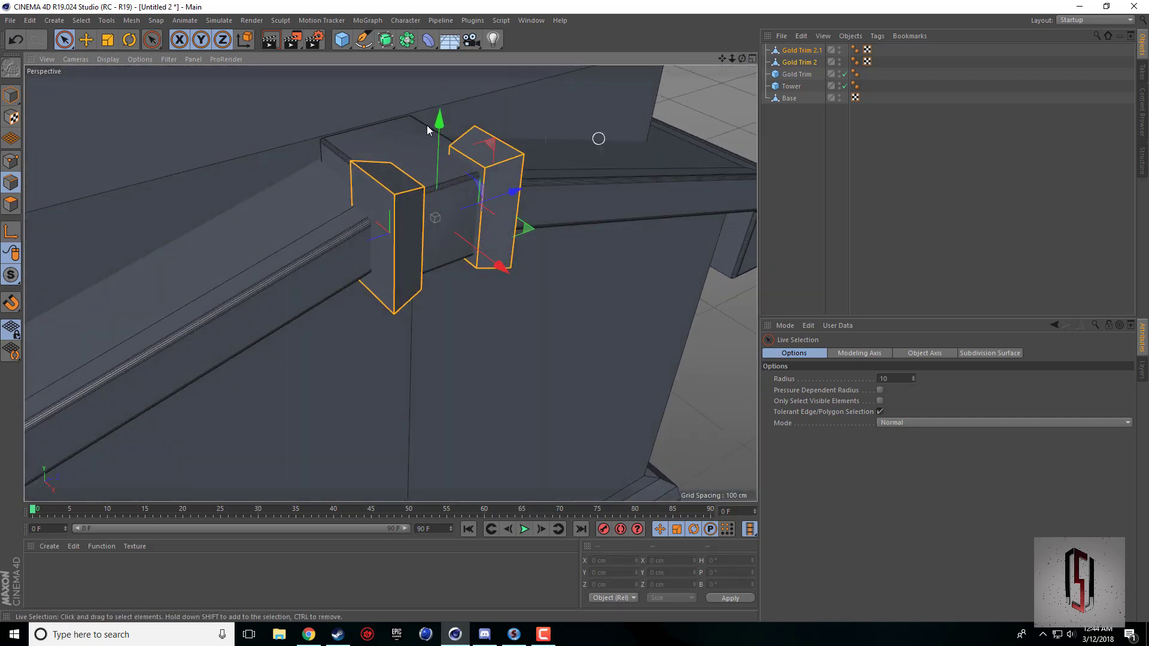
Bevel the selected edges of both side trim pieces with 5 subdivisions and a 0.75 cm offset, and return to Model mode with nothing selected.
right_click(250, 254)
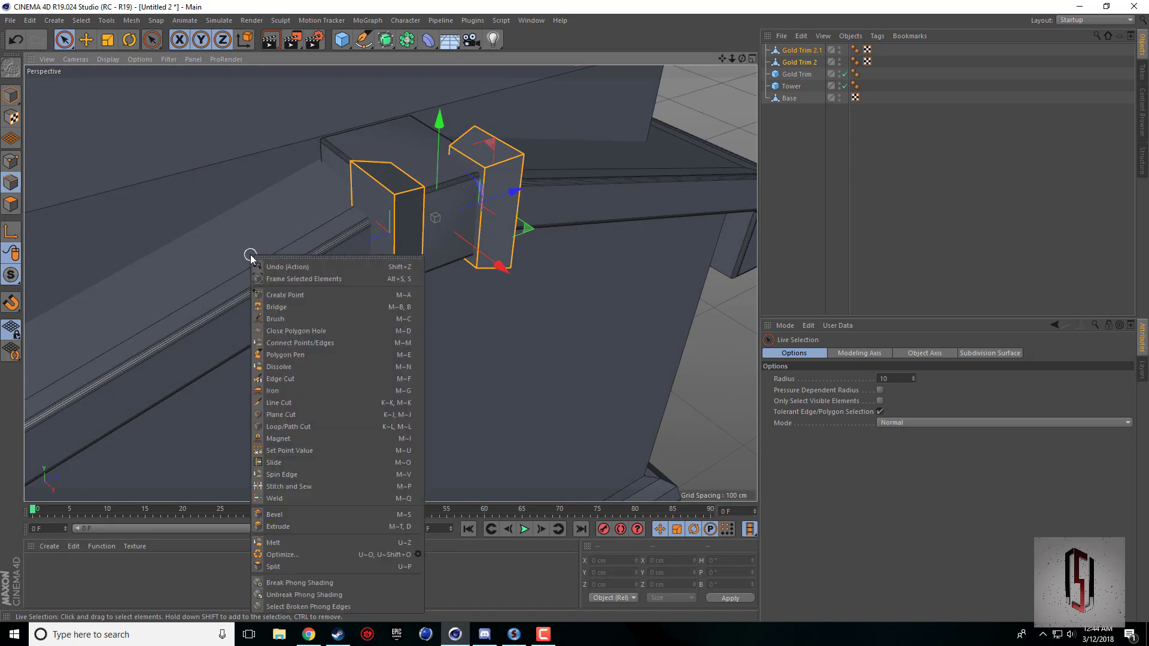
click(279, 515)
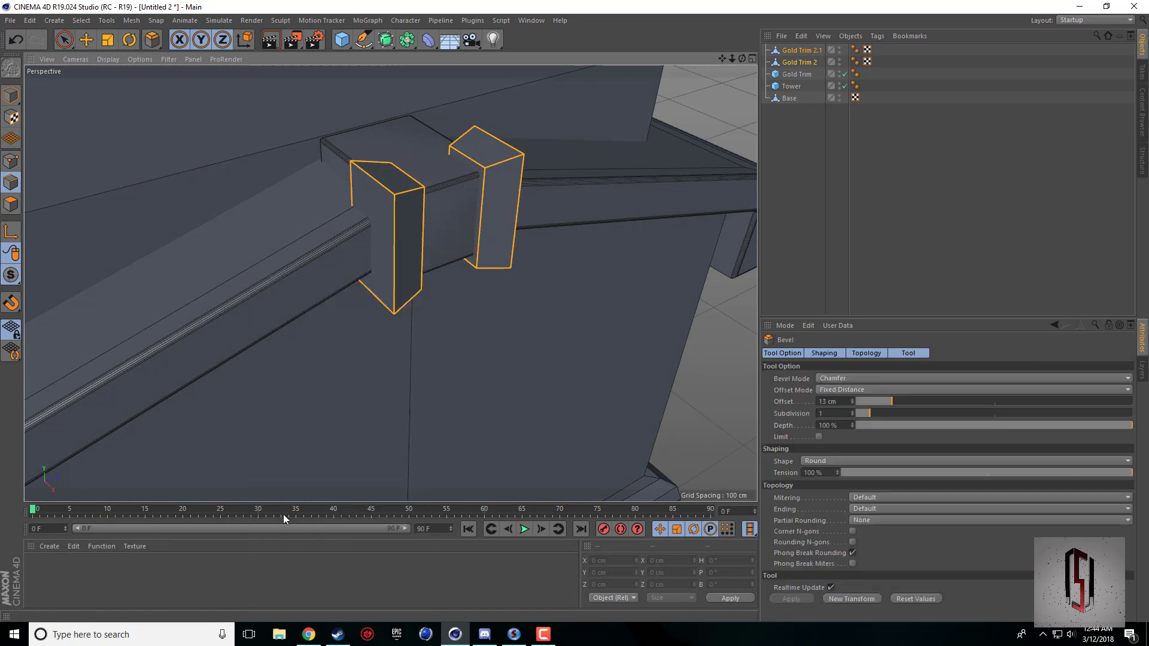
click(852, 412)
click(853, 412)
click(852, 411)
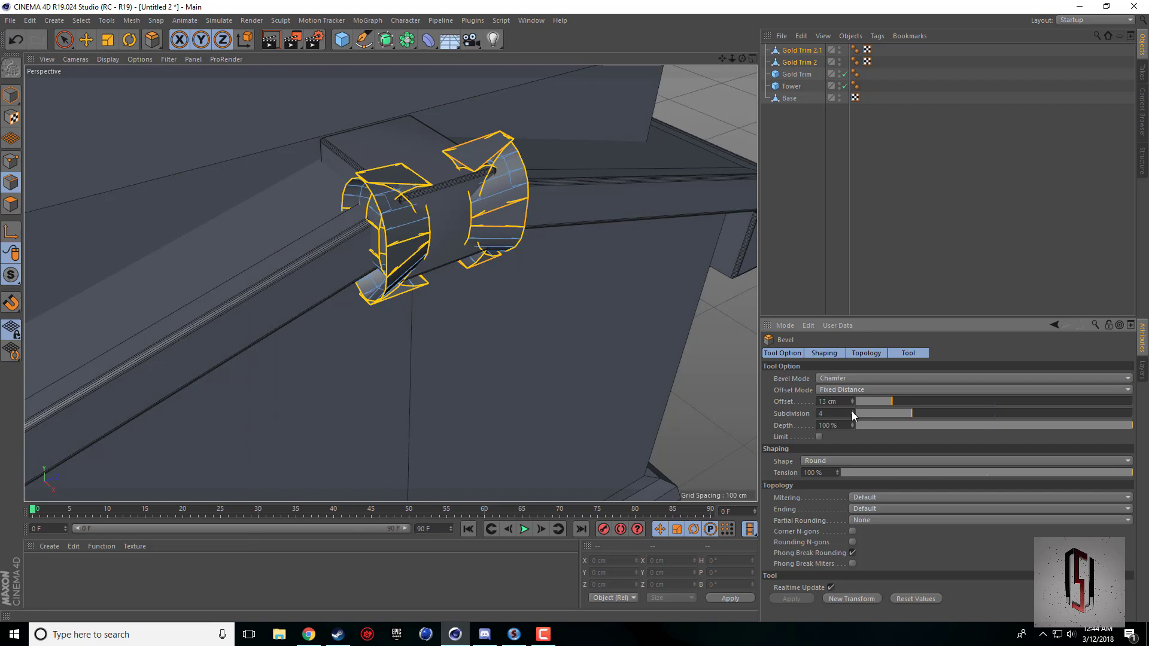
click(853, 411)
drag(852, 402, 852, 412)
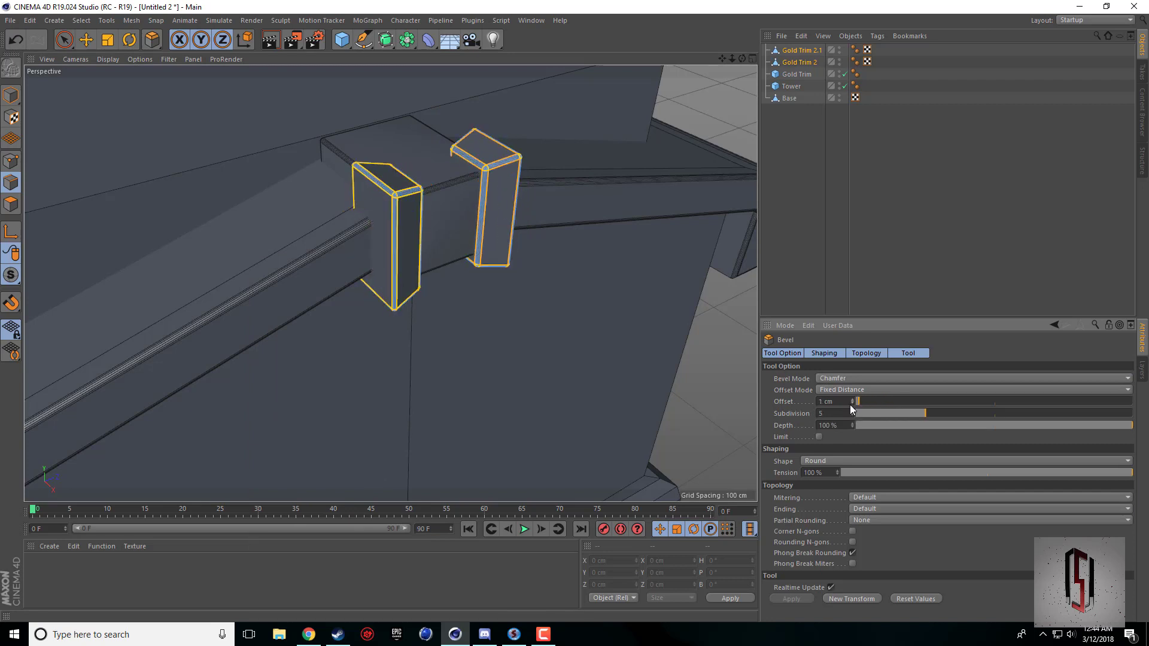
text(.75)
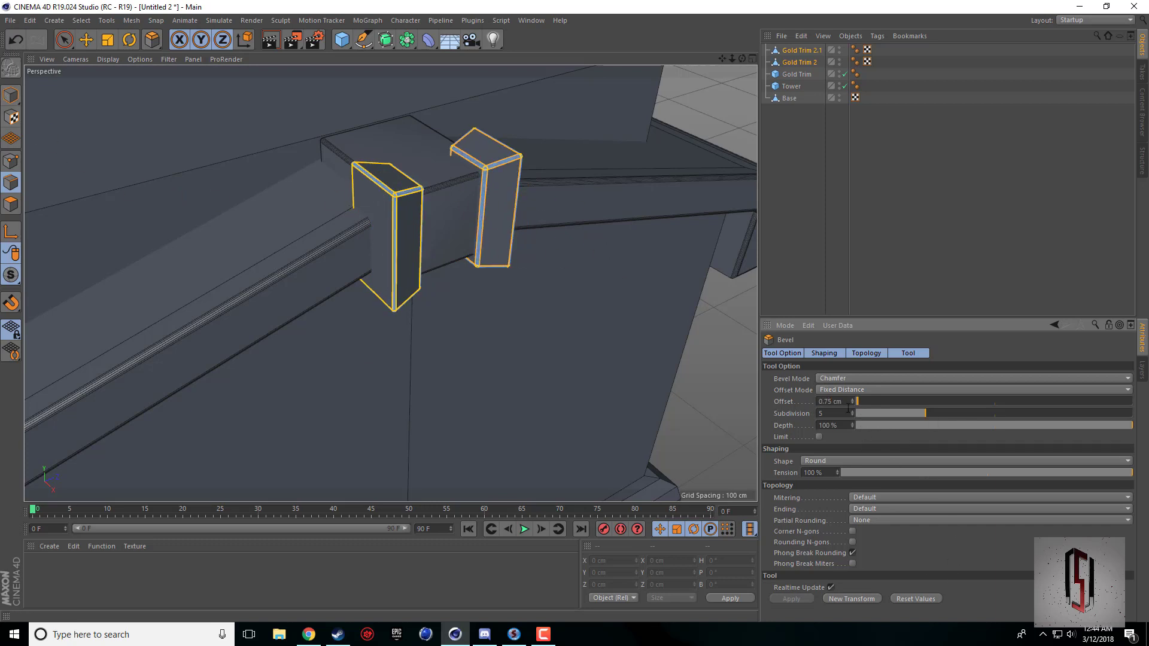
click(10, 94)
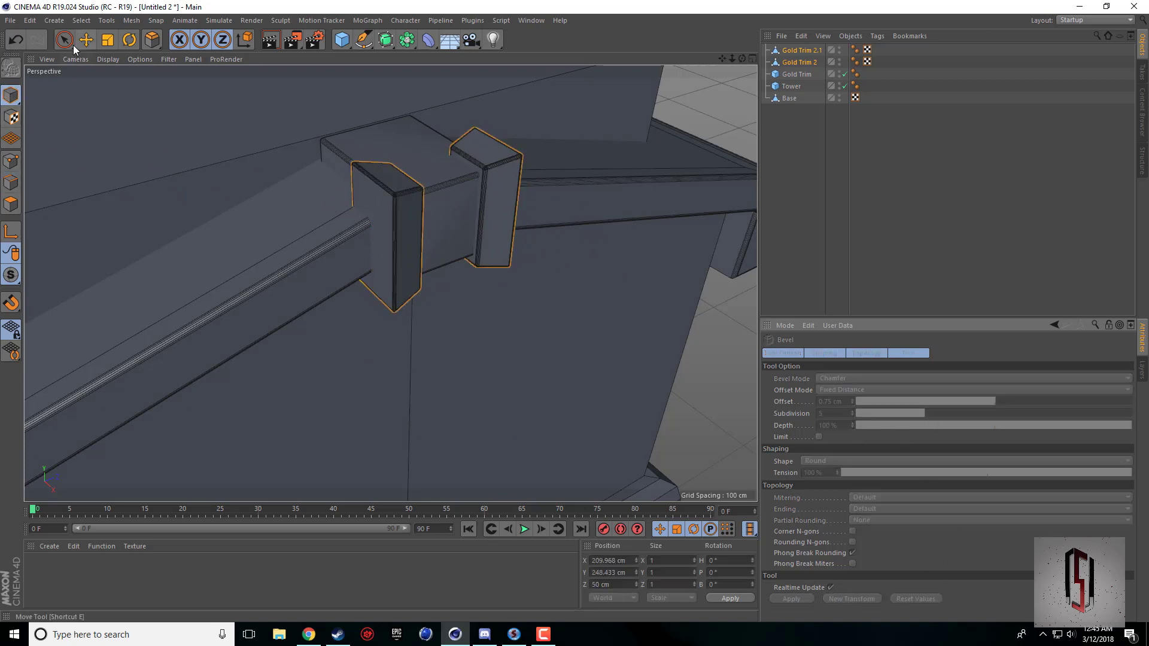
click(86, 40)
click(712, 342)
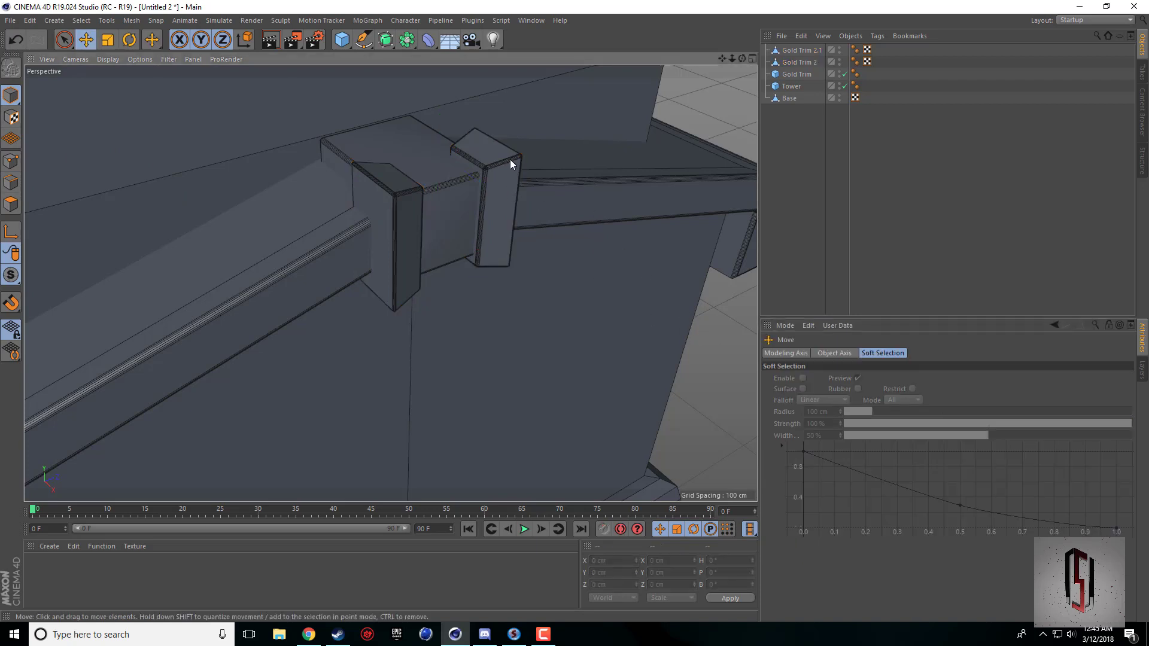
Render the viewport to inspect the bevelled trim edges, and look over the whole building.
click(270, 40)
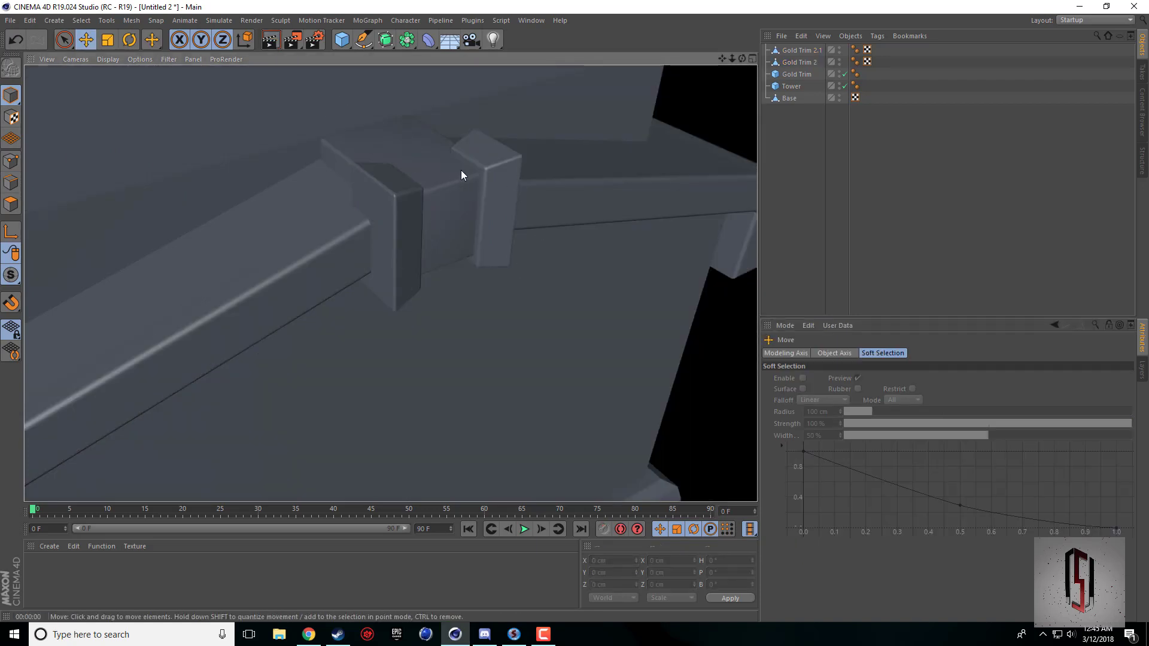
scroll(459, 245, down, 8)
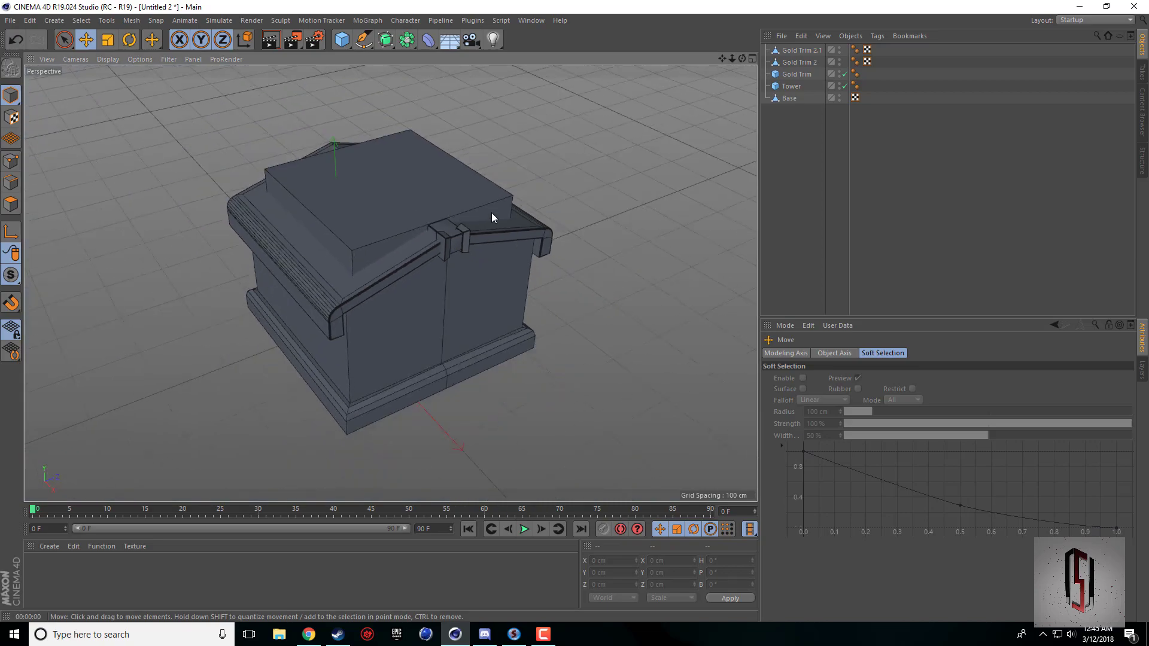
drag(742, 58, 662, 96)
mouse_move(390, 283)
alt+mouse_down()
mouse_move(473, 317)
mouse_move(514, 296)
mouse_move(437, 323)
mouse_move(365, 258)
mouse_move(390, 282)
mouse_move(411, 278)
alt+mouse_up()
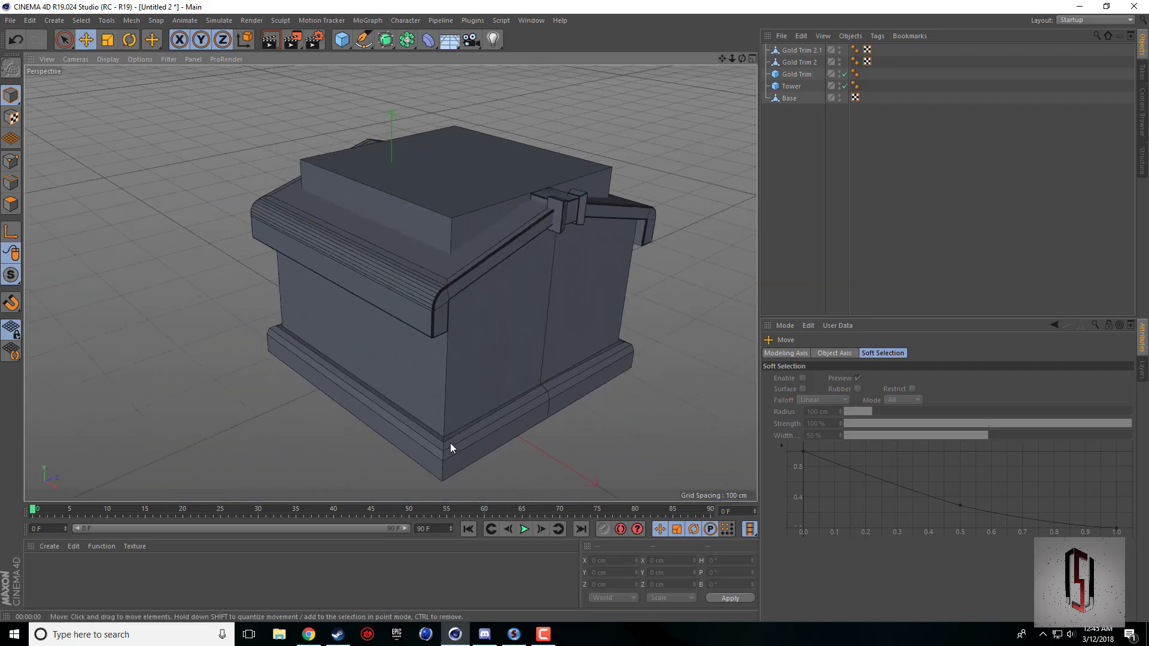
mouse_move(723, 58)
mouse_down()
mouse_move(698, 40)
mouse_move(729, 63)
mouse_move(721, 74)
mouse_up()
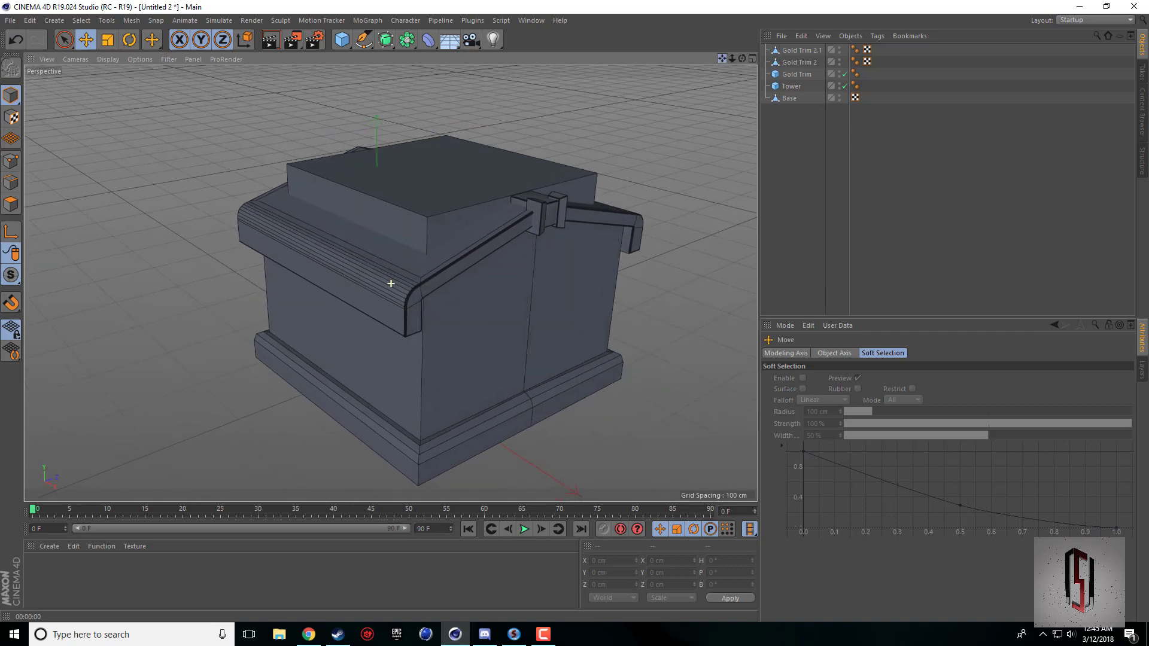
mouse_move(543, 635)
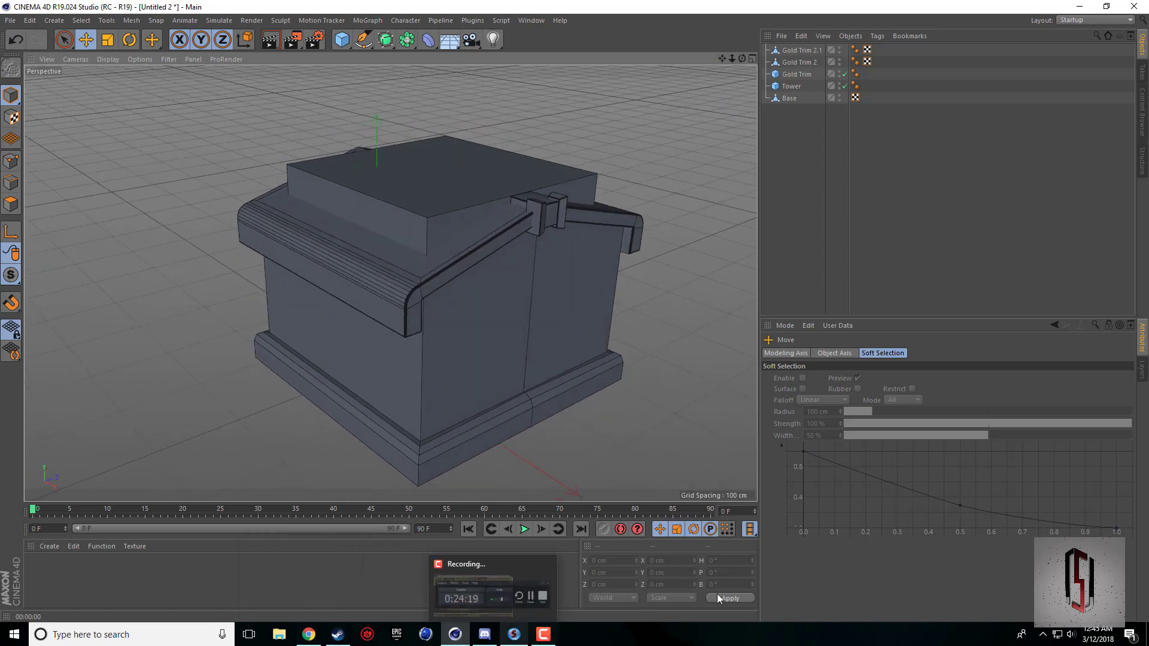
click(567, 566)
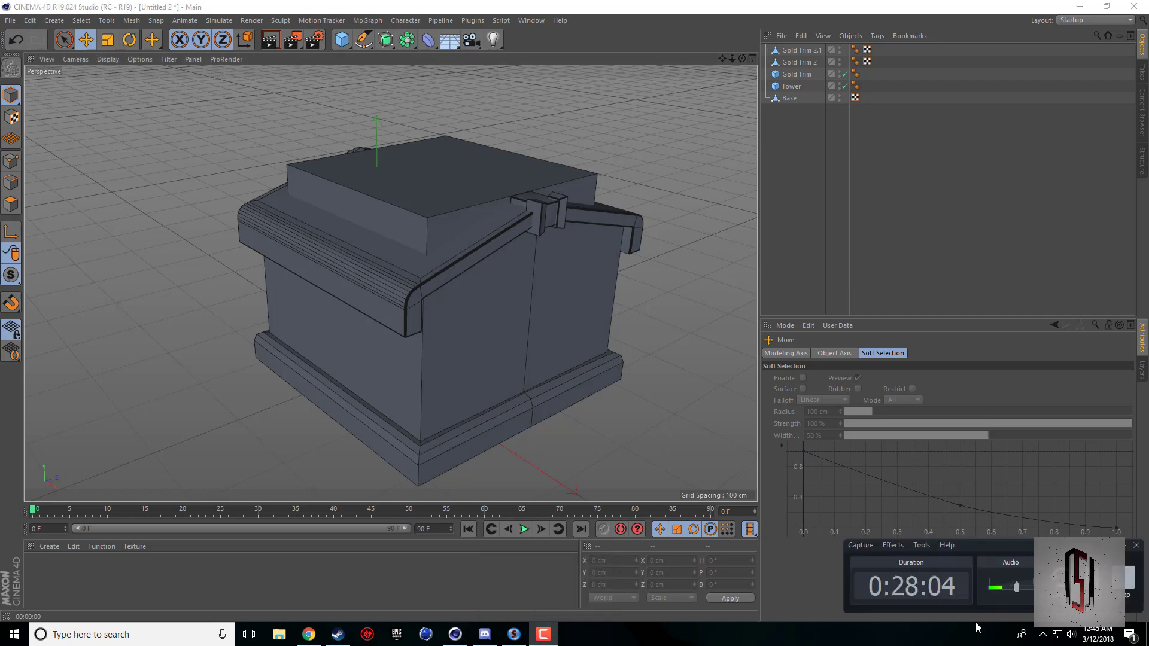
click(822, 389)
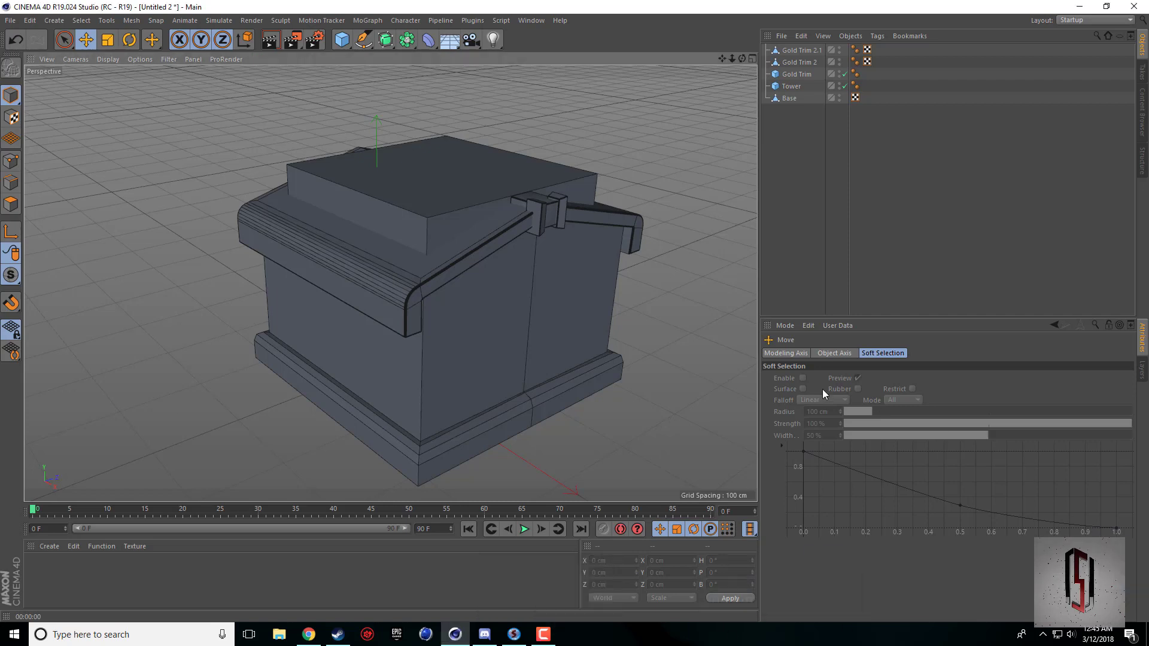
alt+drag(391, 283, 391, 283)
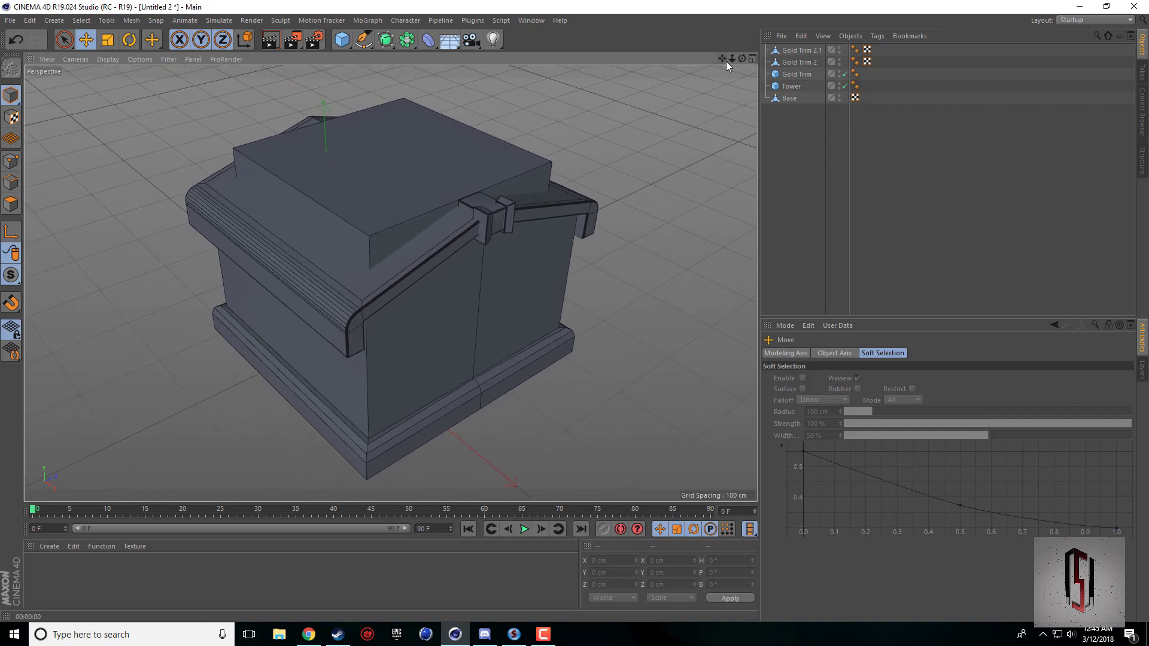
drag(742, 58, 391, 283)
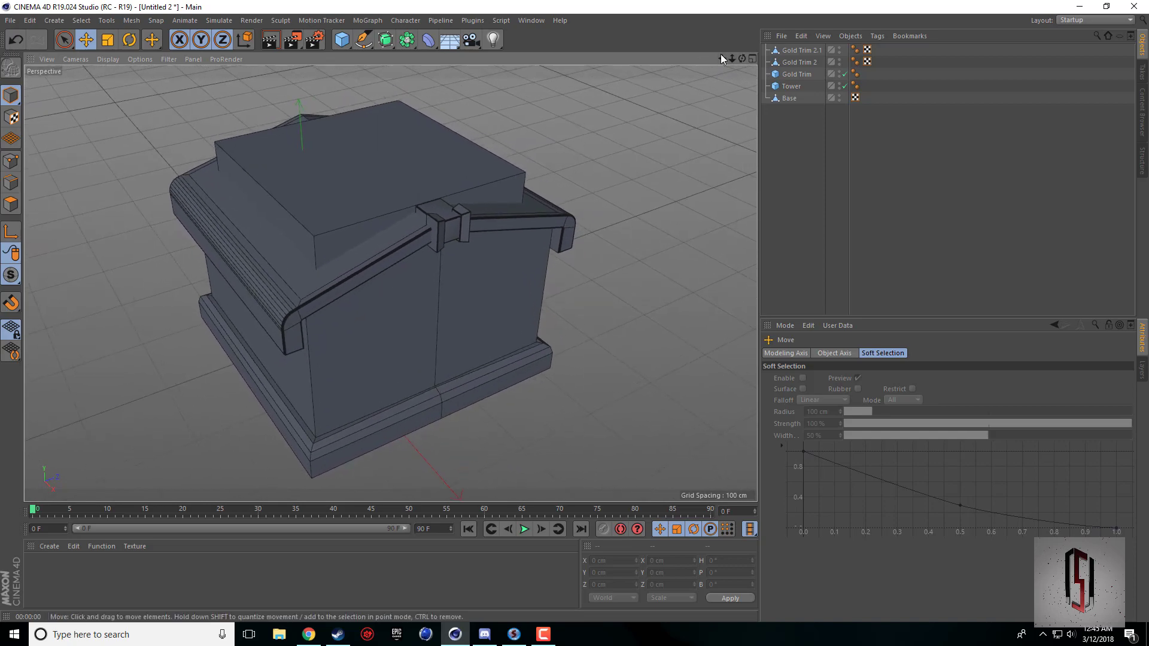
mouse_move(742, 58)
mouse_down()
mouse_move(757, 65)
mouse_move(721, 62)
mouse_up()
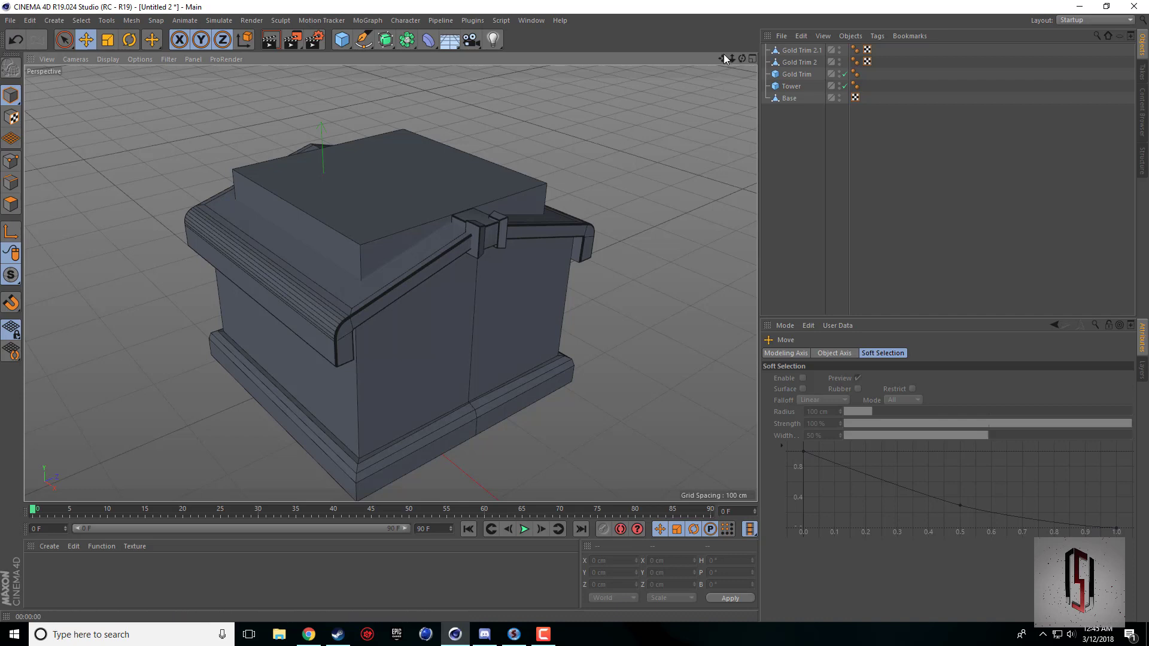
drag(723, 58, 742, 61)
Check the Town Hall reference picture in Chrome, and add a cube to the scene in Cinema 4D.
click(316, 637)
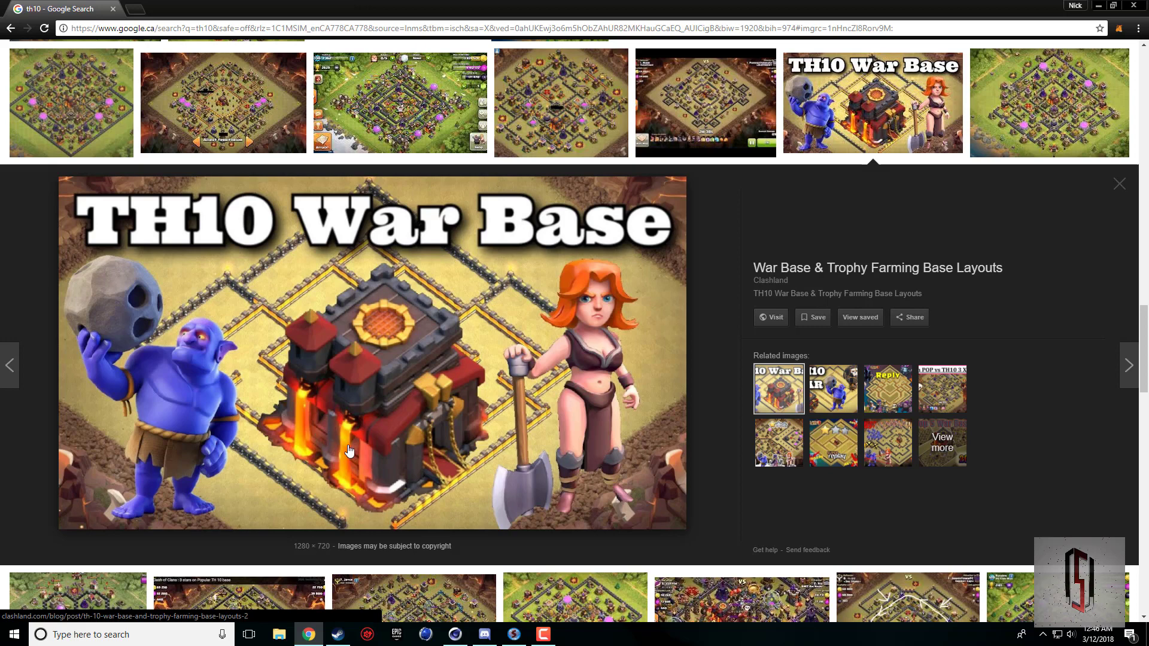
click(456, 634)
drag(742, 58, 791, 50)
click(344, 40)
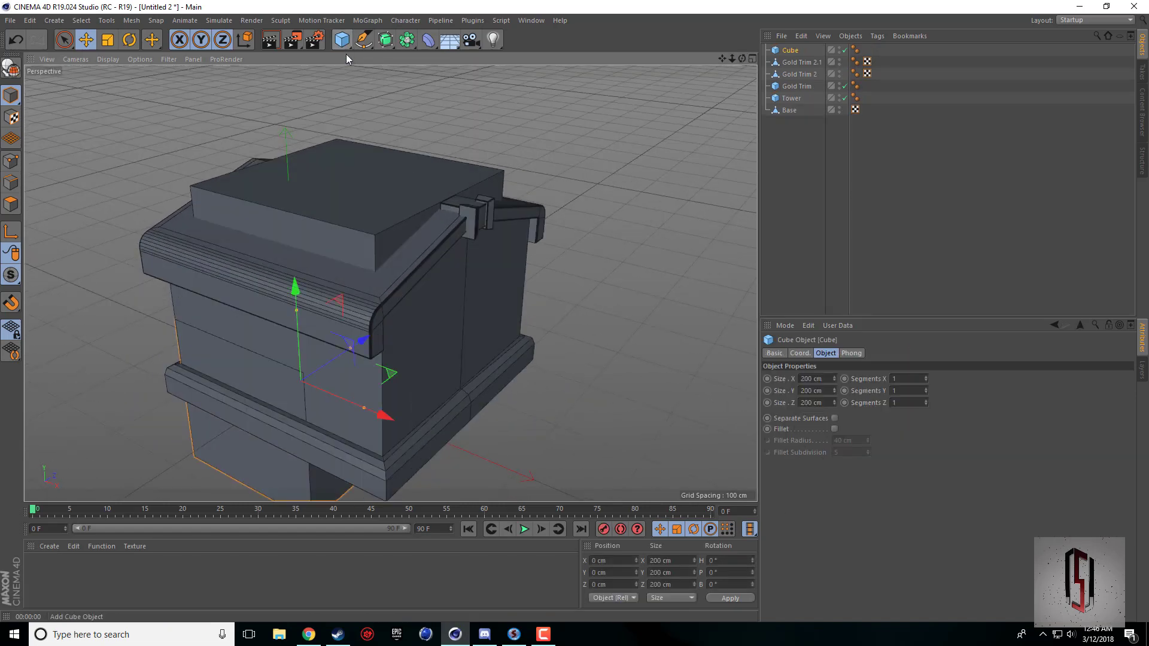
Group Gold Trim 2.1, Gold Trim 2 and Gold Trim under one null and rename it Gold Trim.
click(800, 63)
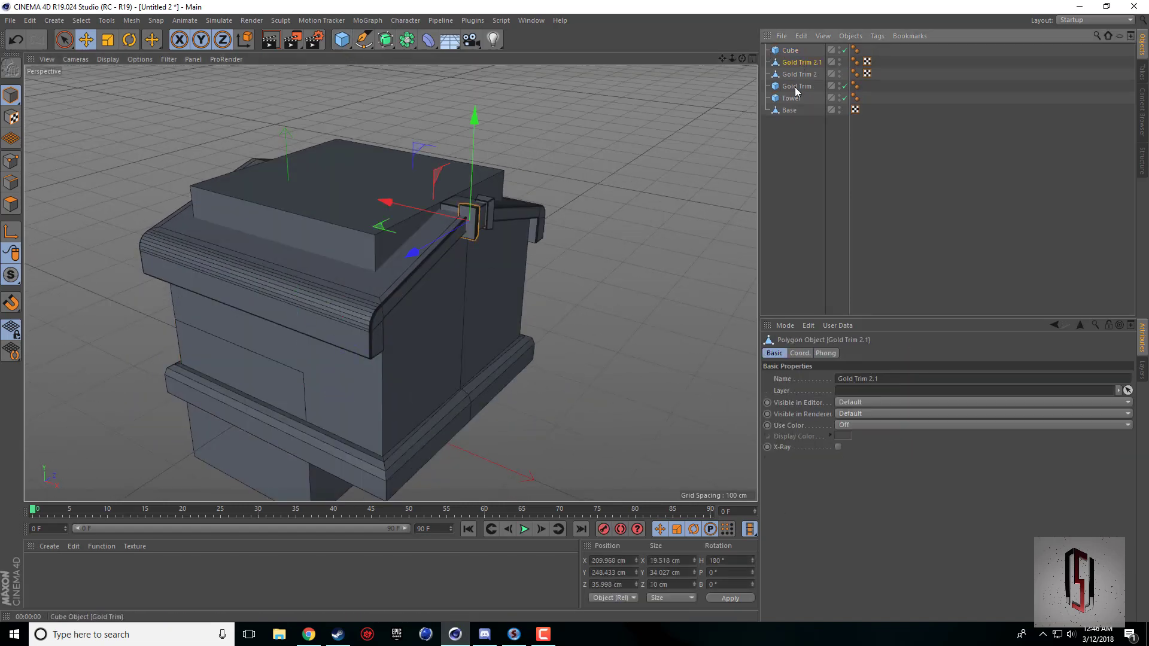
shift+click(795, 87)
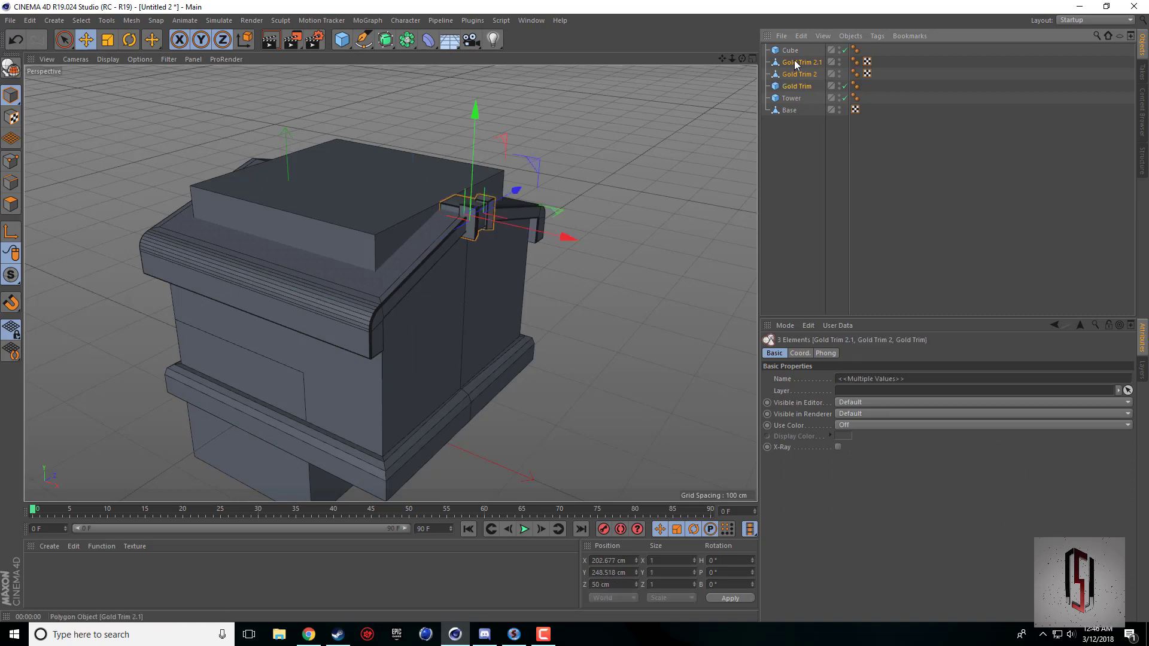
right_click(793, 88)
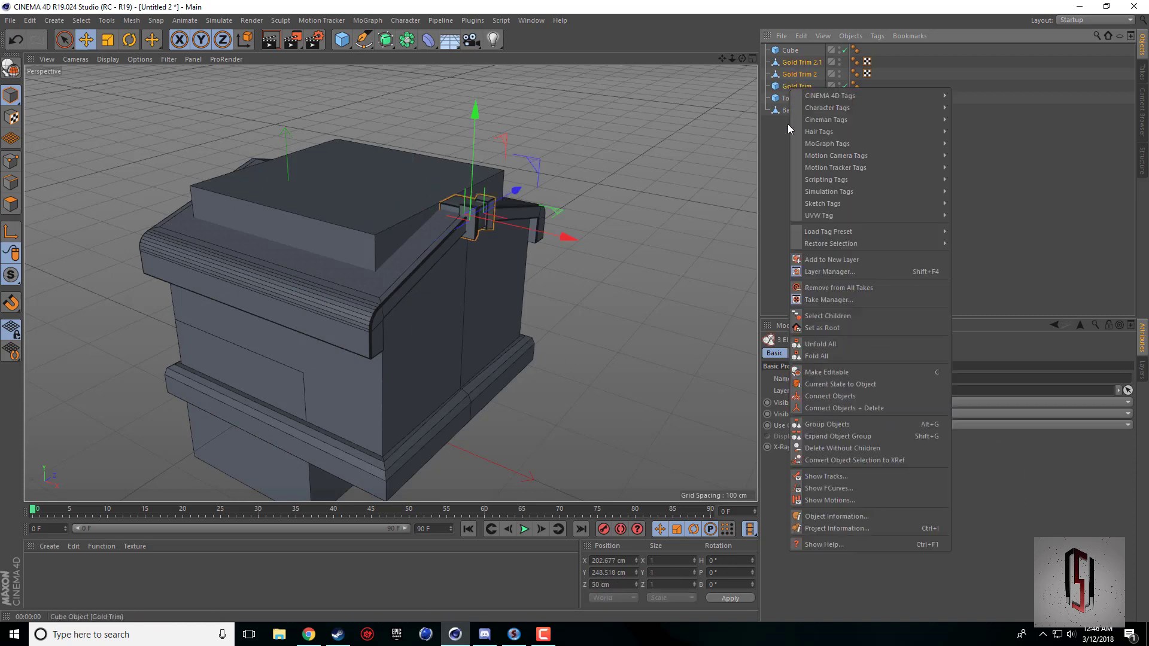
click(864, 425)
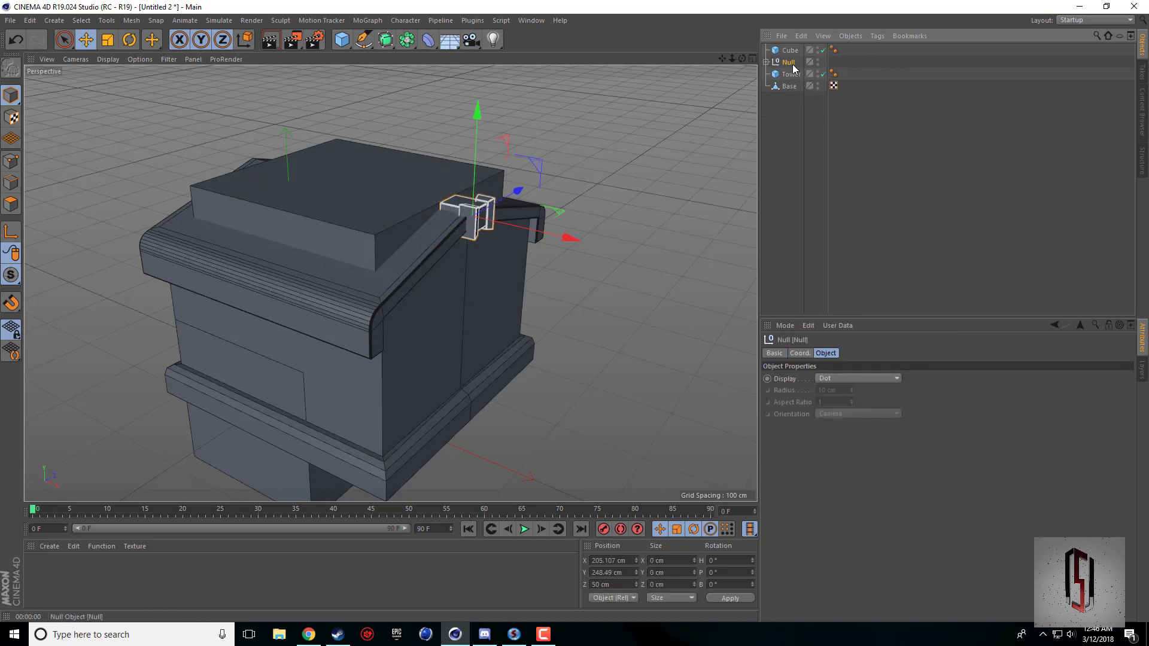
double_click(791, 62)
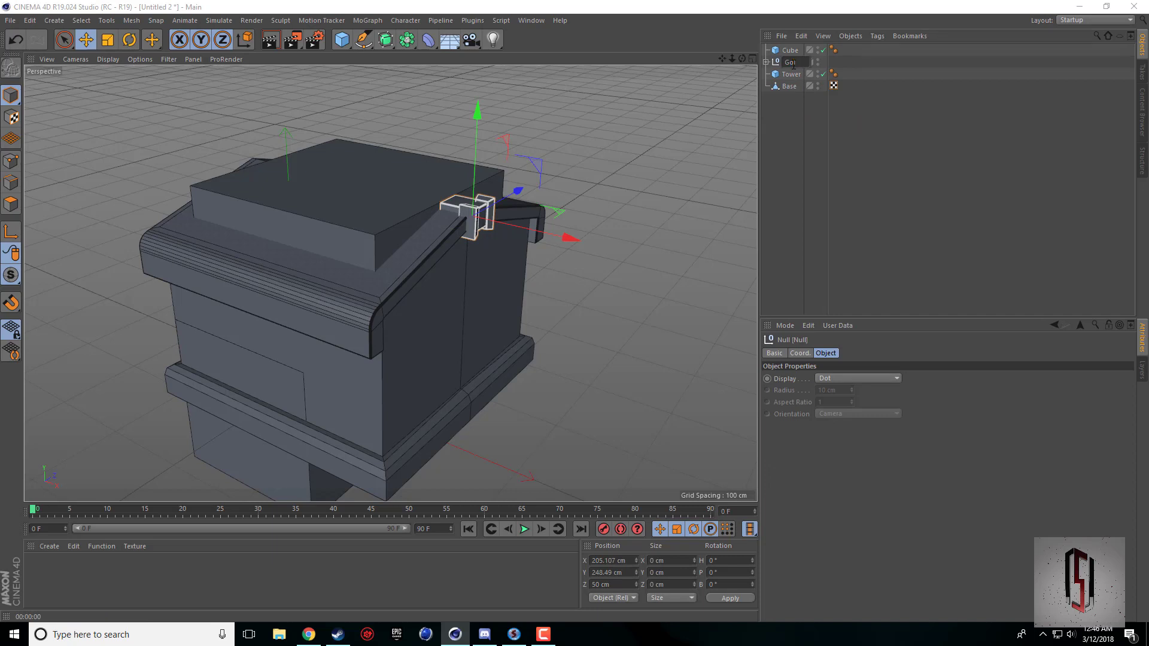
text(Gold Trim)
key(Return)
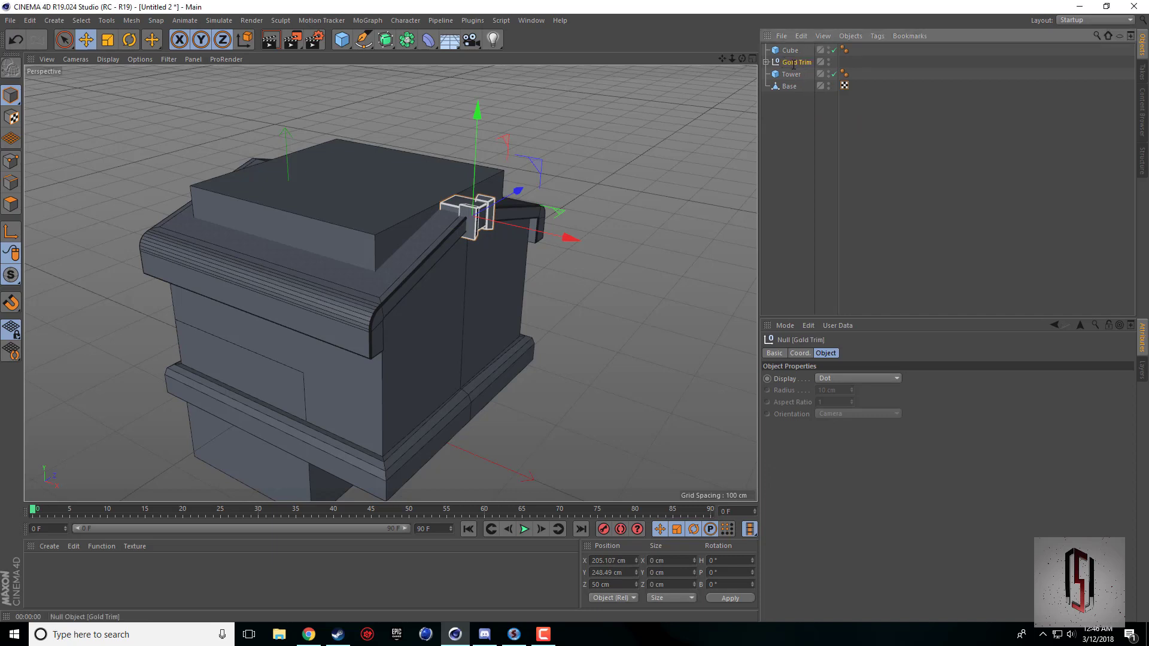
click(802, 116)
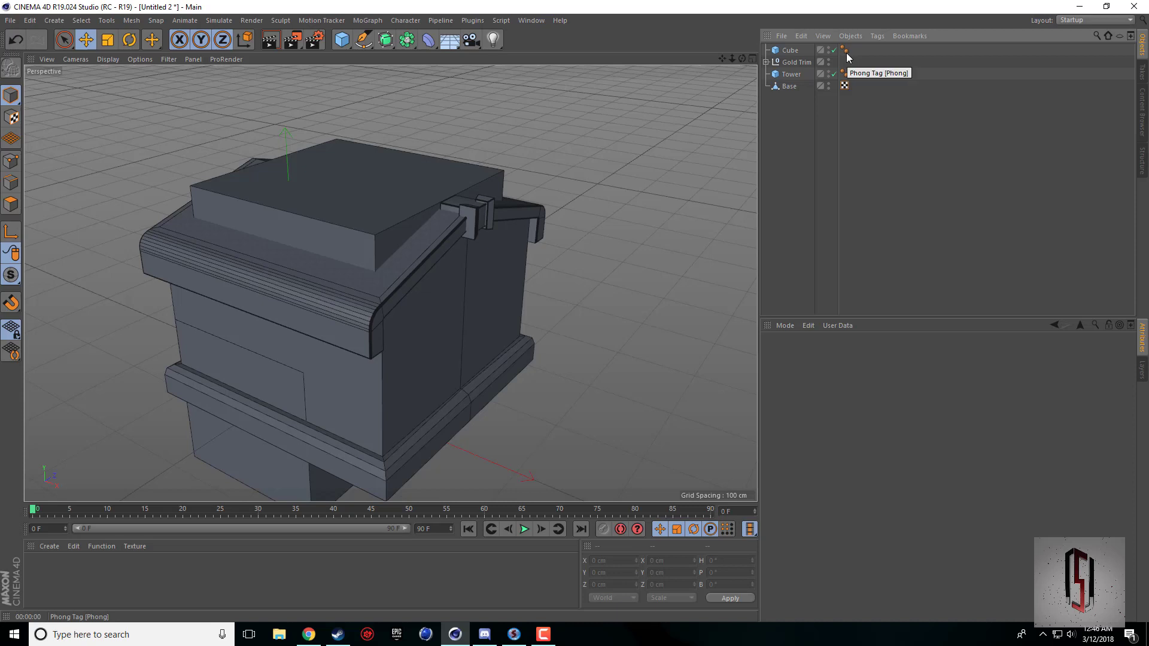
Delete the Phong tags from the three objects inside the Gold Trim group and render the viewport to check their shading.
click(845, 73)
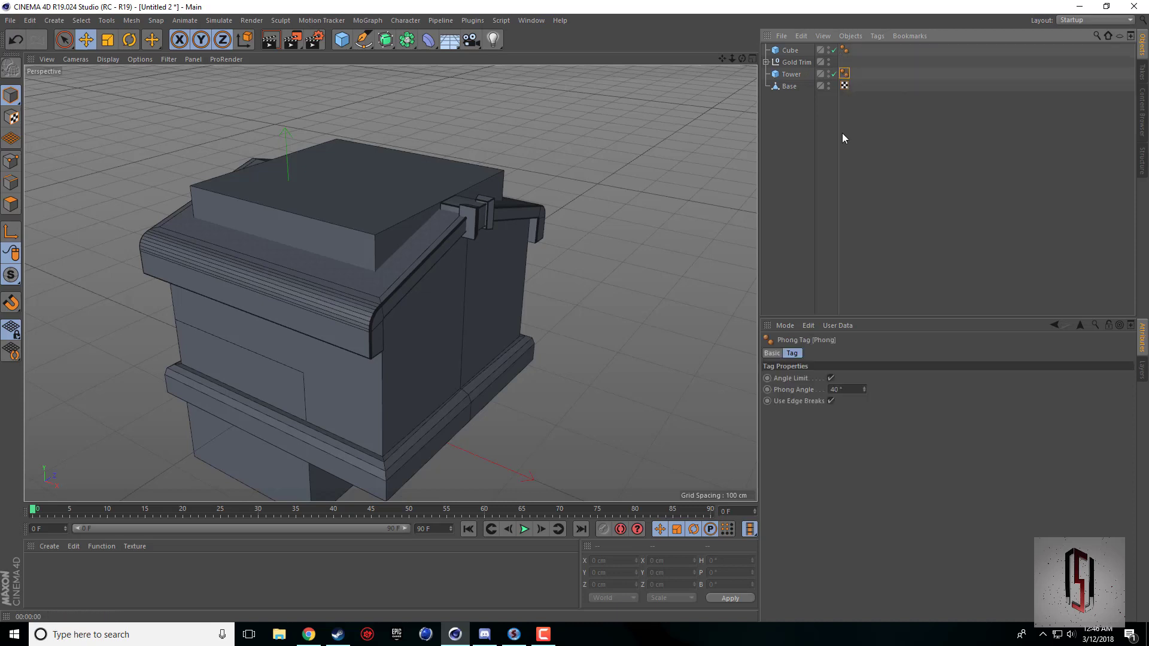
click(767, 62)
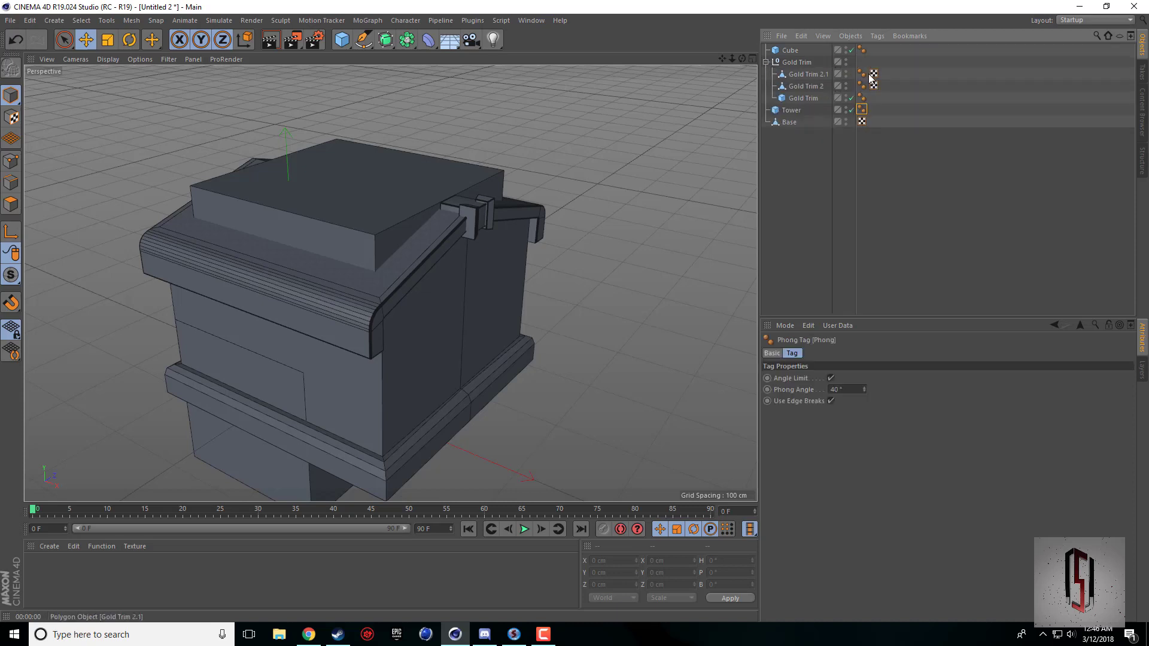
click(862, 96)
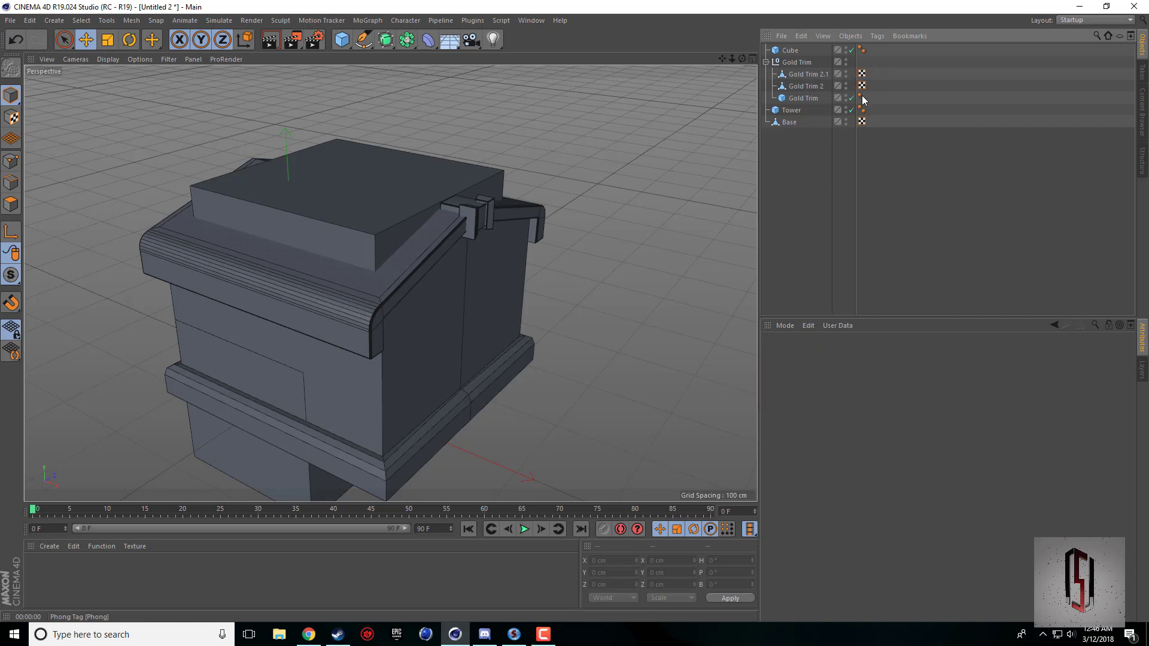
click(766, 61)
key(ctrl+r)
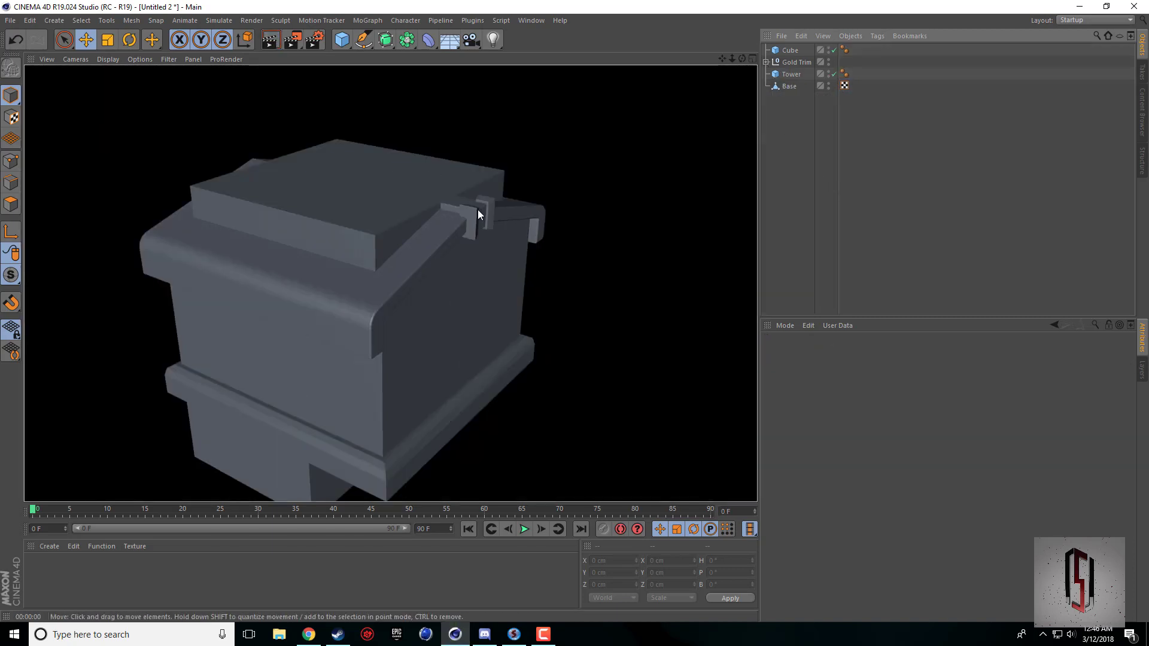
click(396, 332)
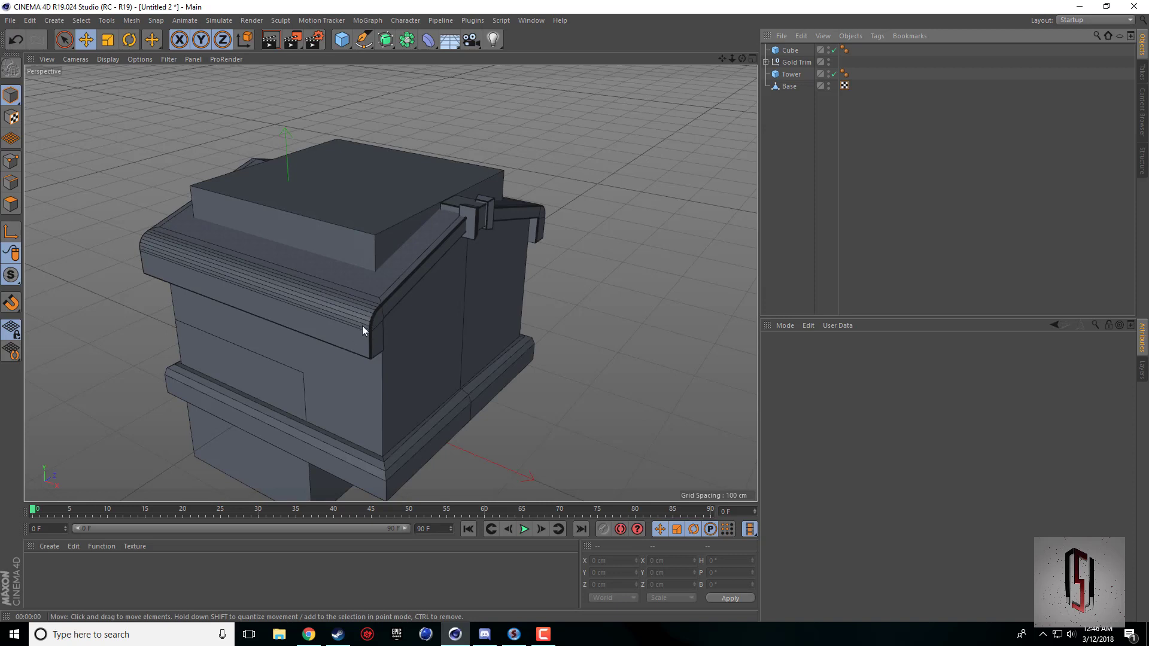
Move the cube up to a Y position of about 123 cm and forward to about -48.6 cm in Z.
drag(741, 58, 556, 313)
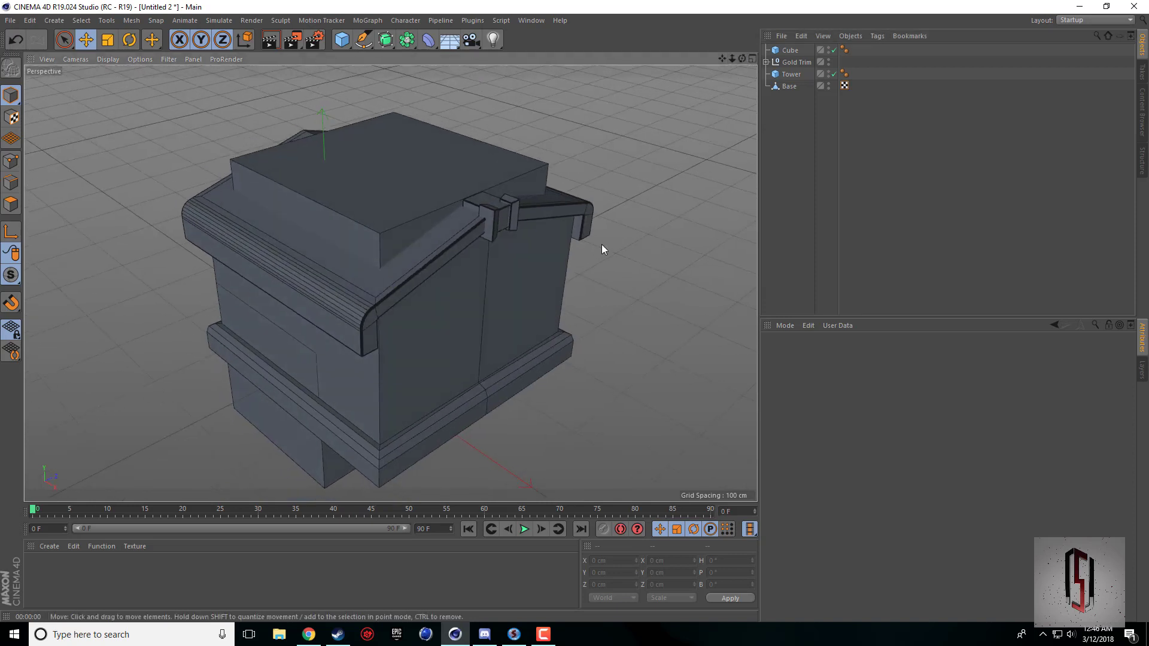
drag(721, 58, 711, 66)
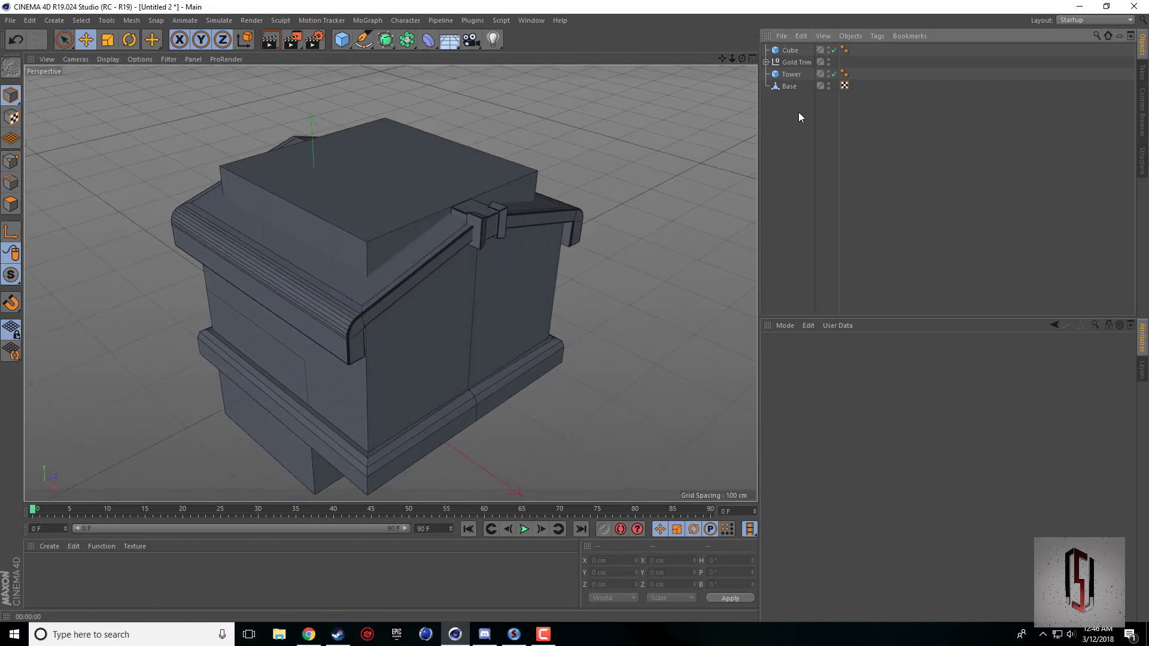
click(318, 423)
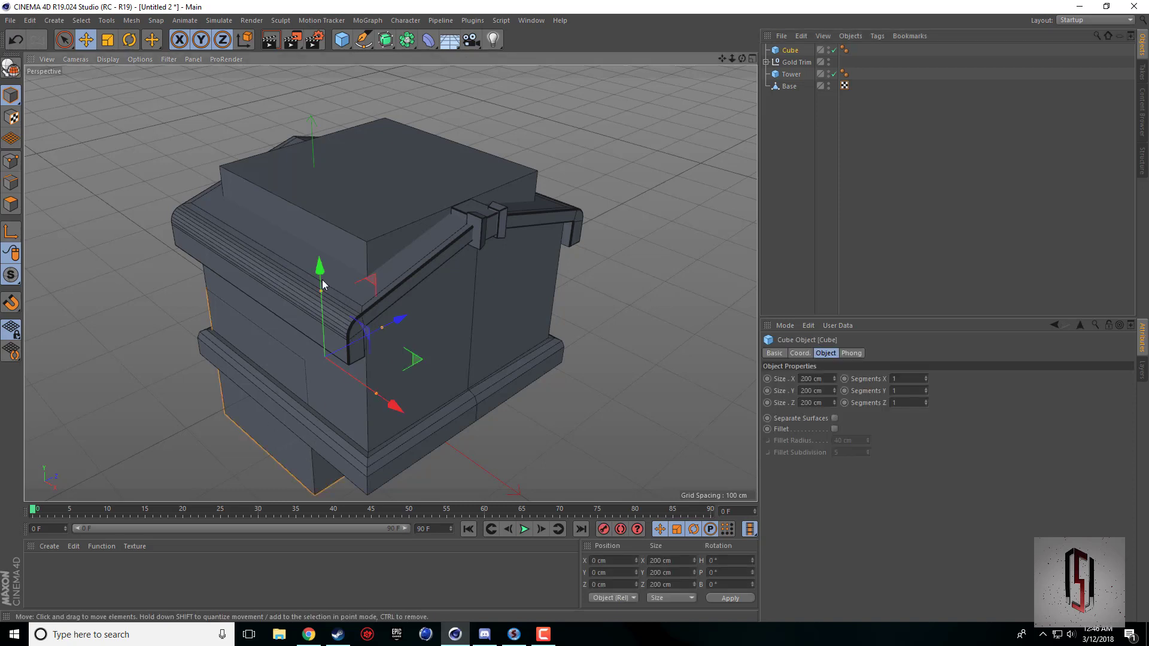
drag(321, 267, 330, 179)
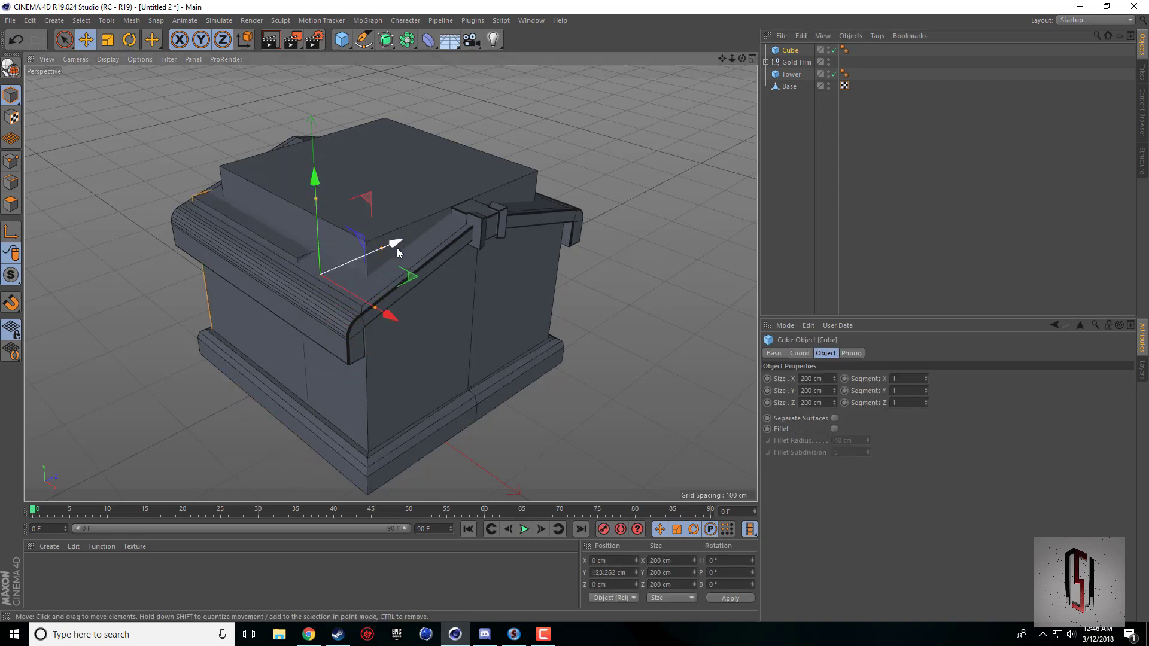
drag(397, 246, 363, 266)
middle_click(364, 273)
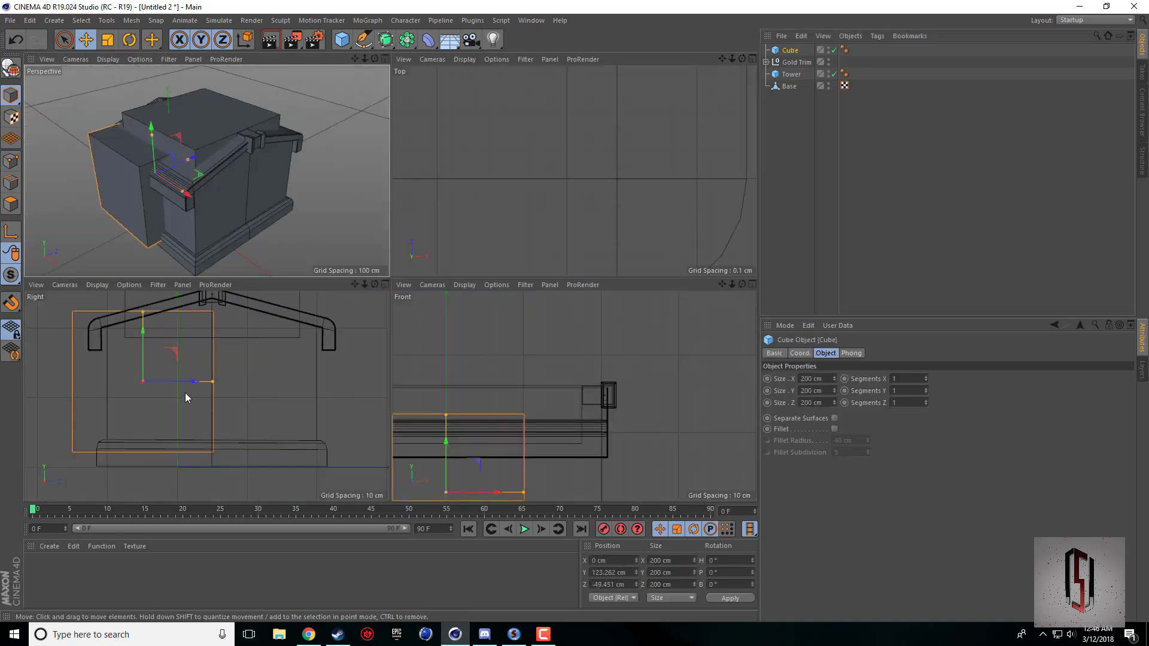
mouse_move(192, 383)
mouse_down()
mouse_move(213, 384)
mouse_move(193, 392)
mouse_up()
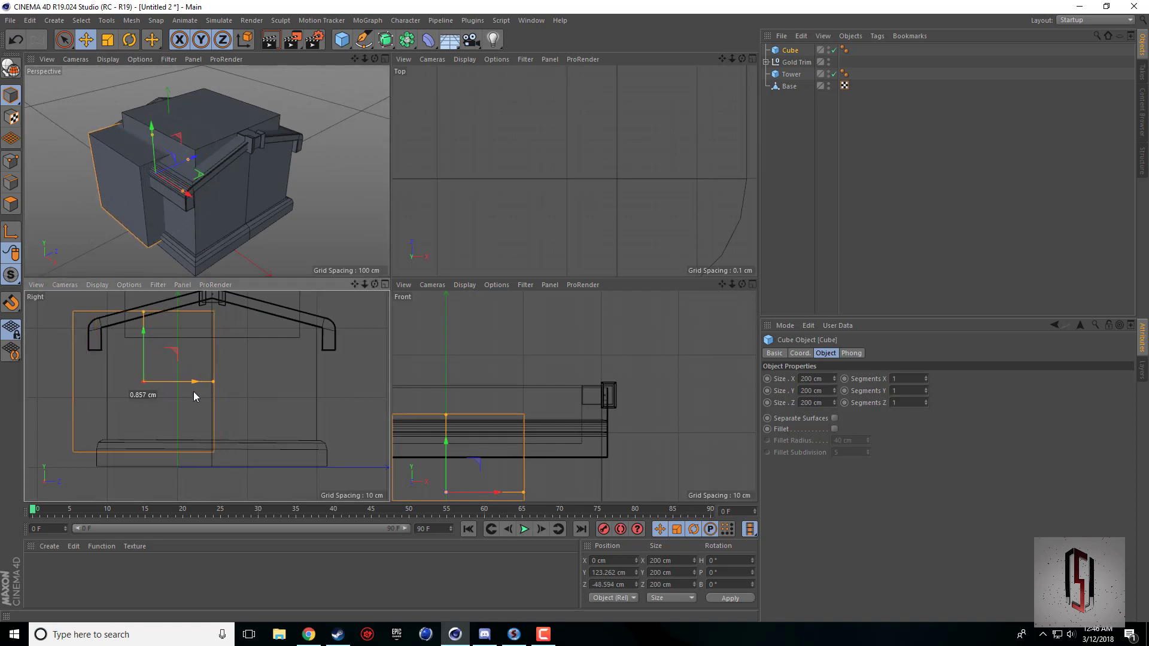
Check the Town Hall reference in Chrome and resize the cube in Cinema 4D to about 33.5 cm wide and 56.7 cm high.
drag(721, 285, 783, 195)
drag(508, 324, 514, 380)
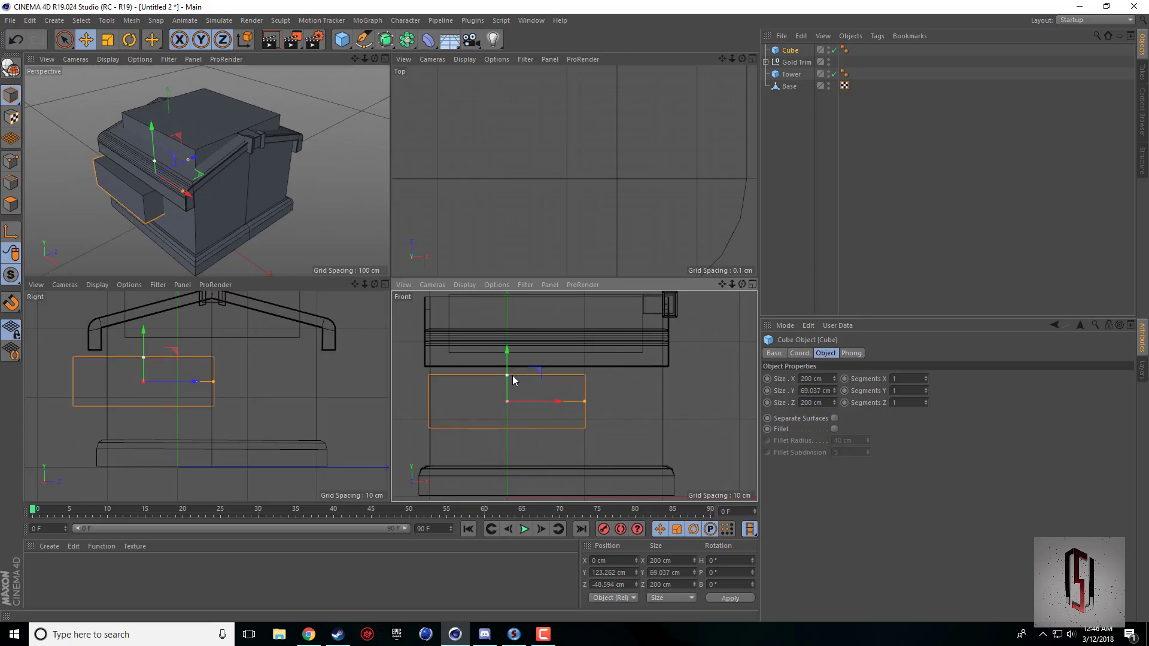
click(308, 635)
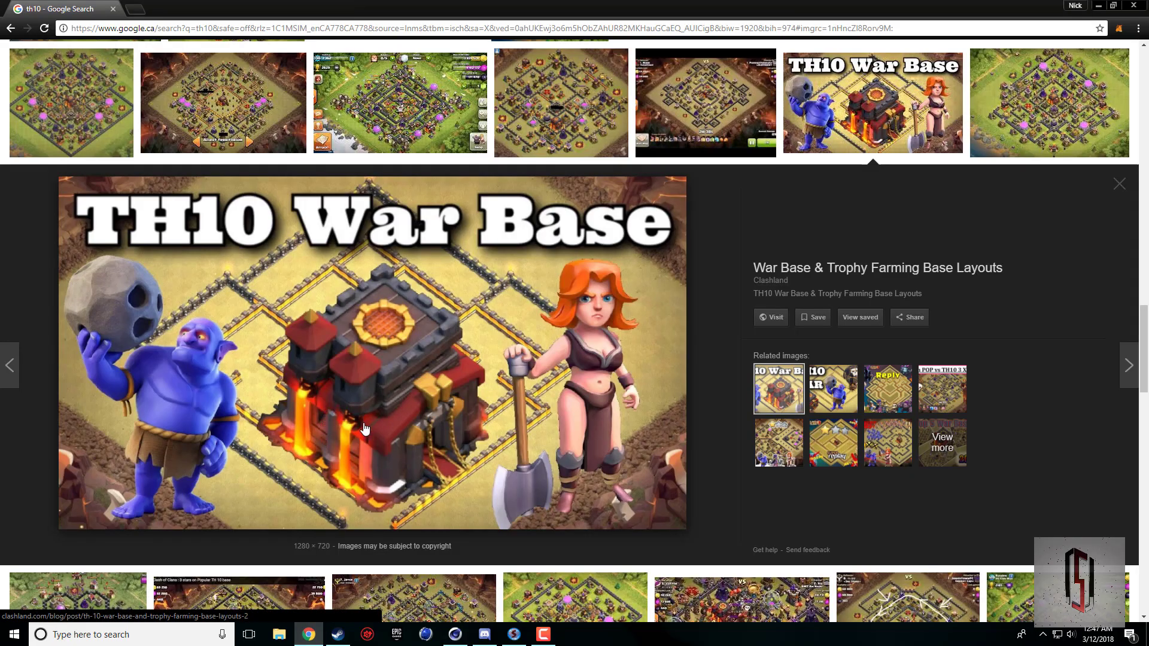
click(455, 634)
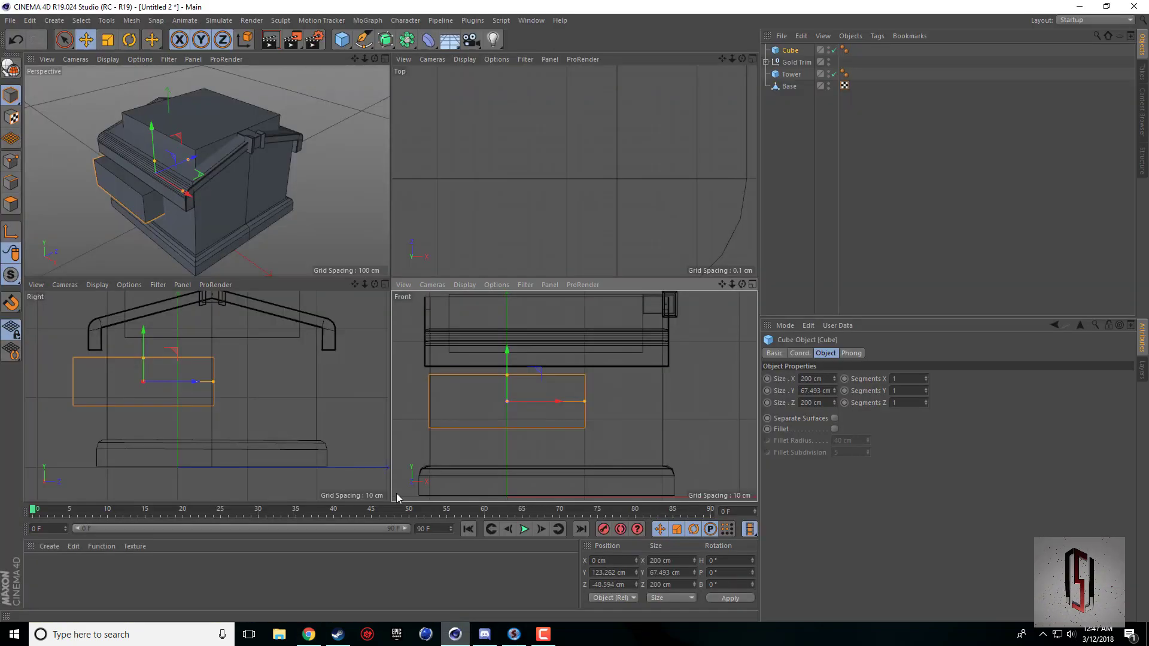
drag(508, 376, 509, 379)
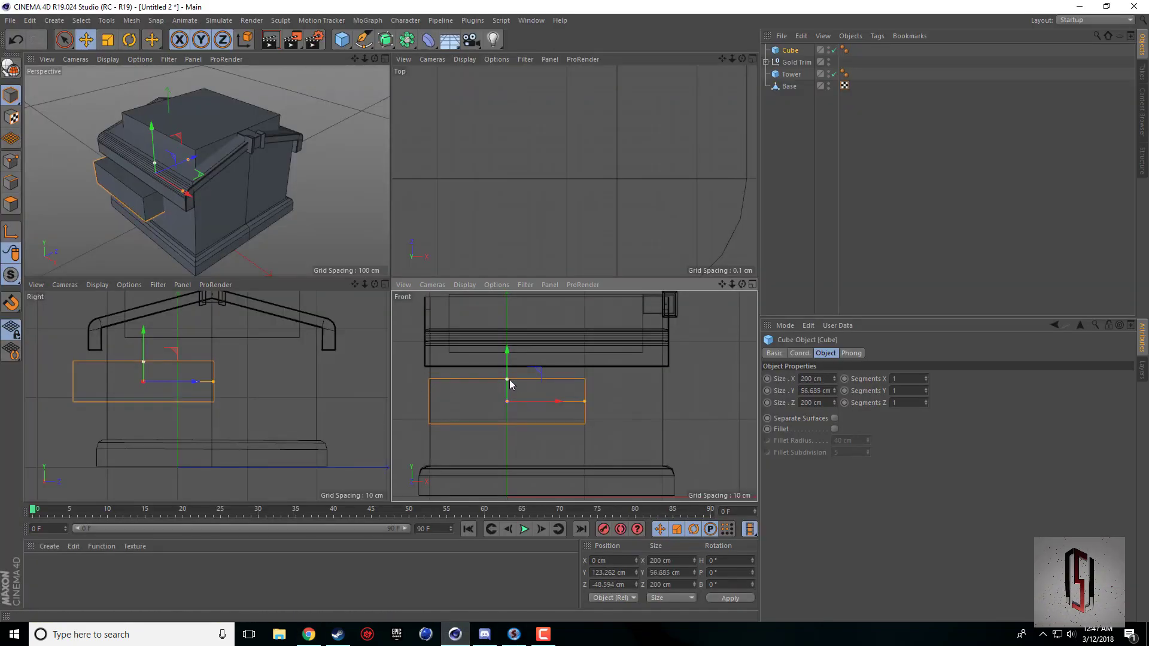
drag(584, 401, 521, 402)
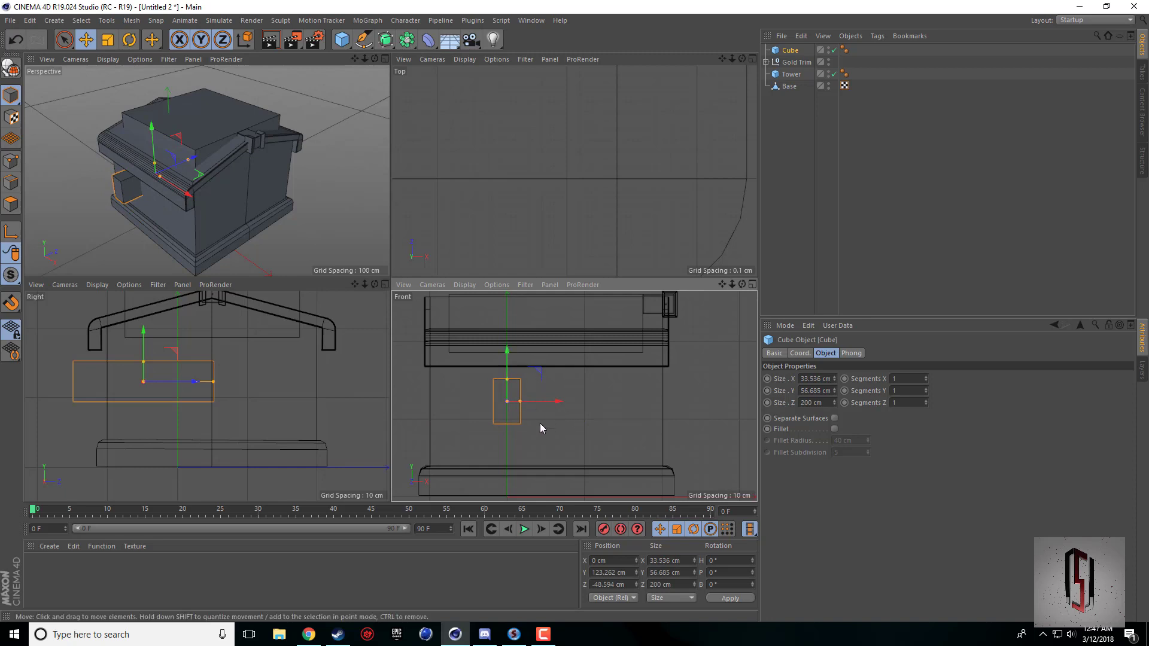
Duplicate the cube and move the copy along X to about 99.7 cm, beside the original on the front wall.
scroll(540, 428, up, 5)
drag(722, 285, 732, 358)
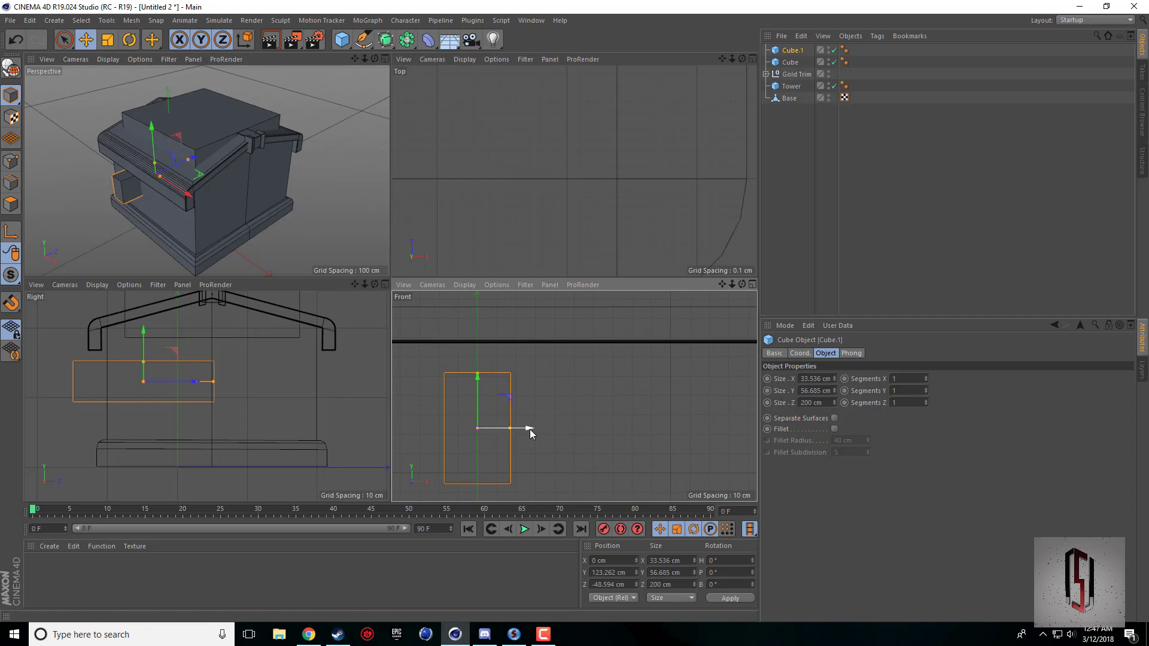
ctrl+drag(530, 428, 723, 443)
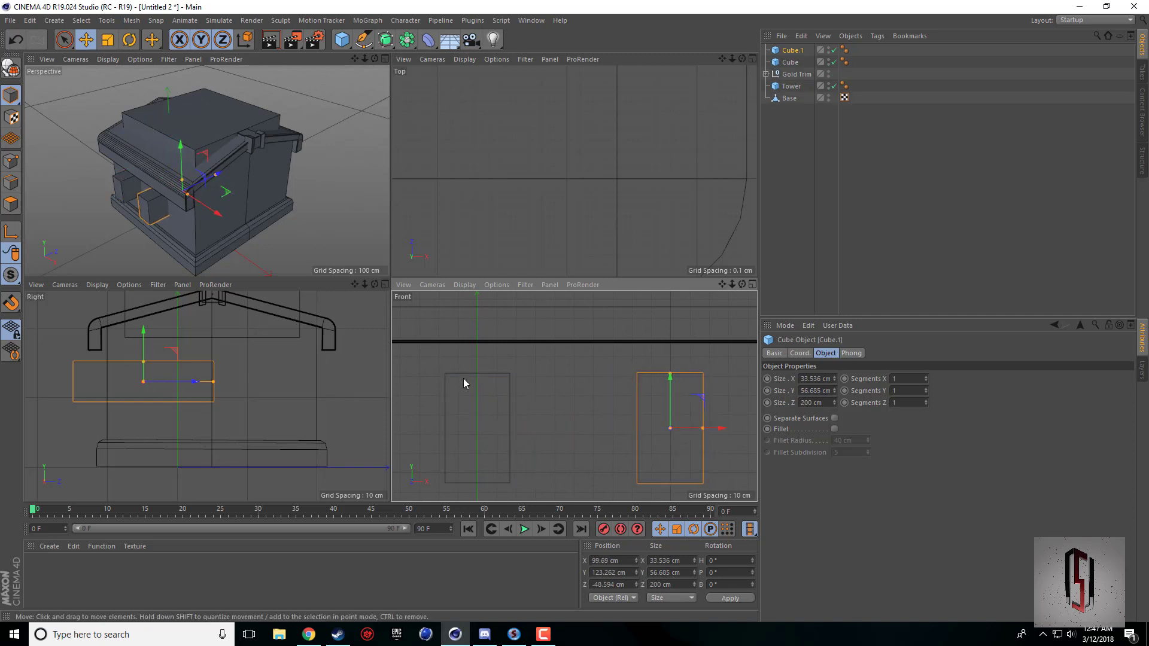
scroll(482, 308, down, 5)
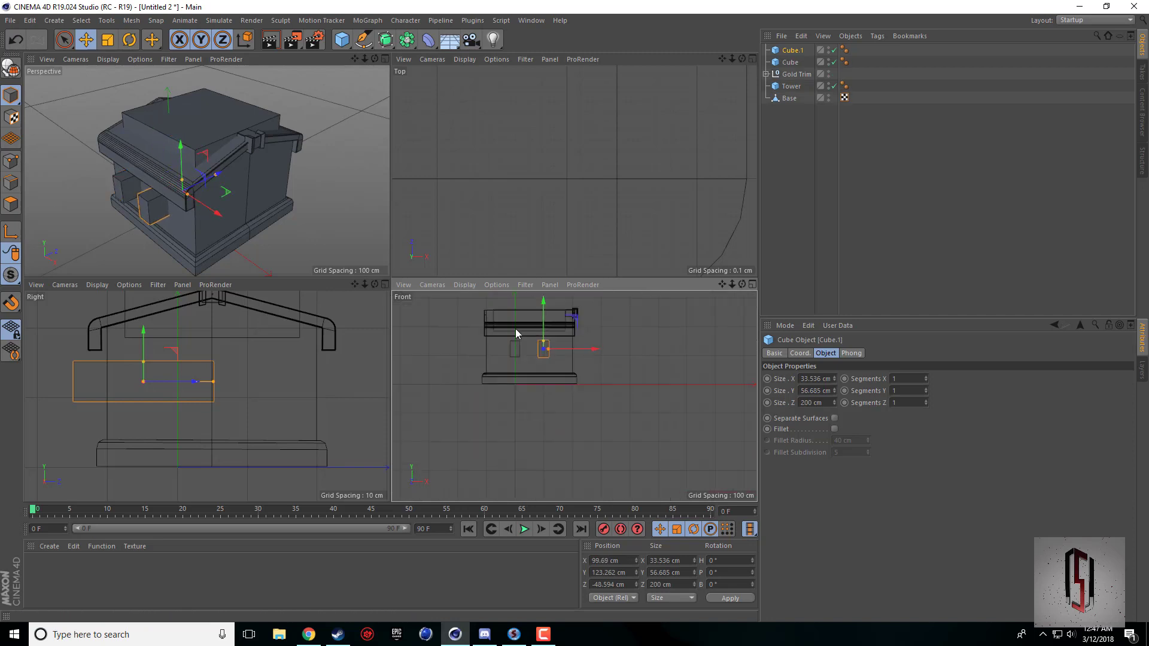
scroll(496, 366, up, 6)
drag(722, 285, 631, 286)
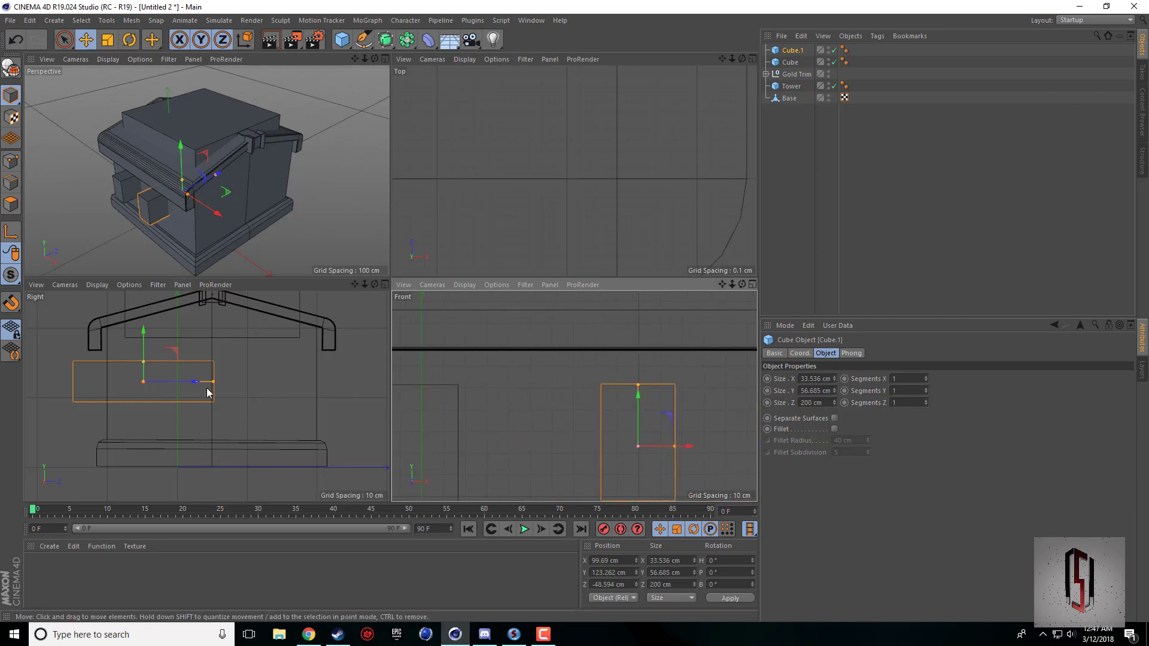
Select Cube and Cube.1 together and set their Z size to 42 cm.
click(790, 62)
ctrl+click(797, 74)
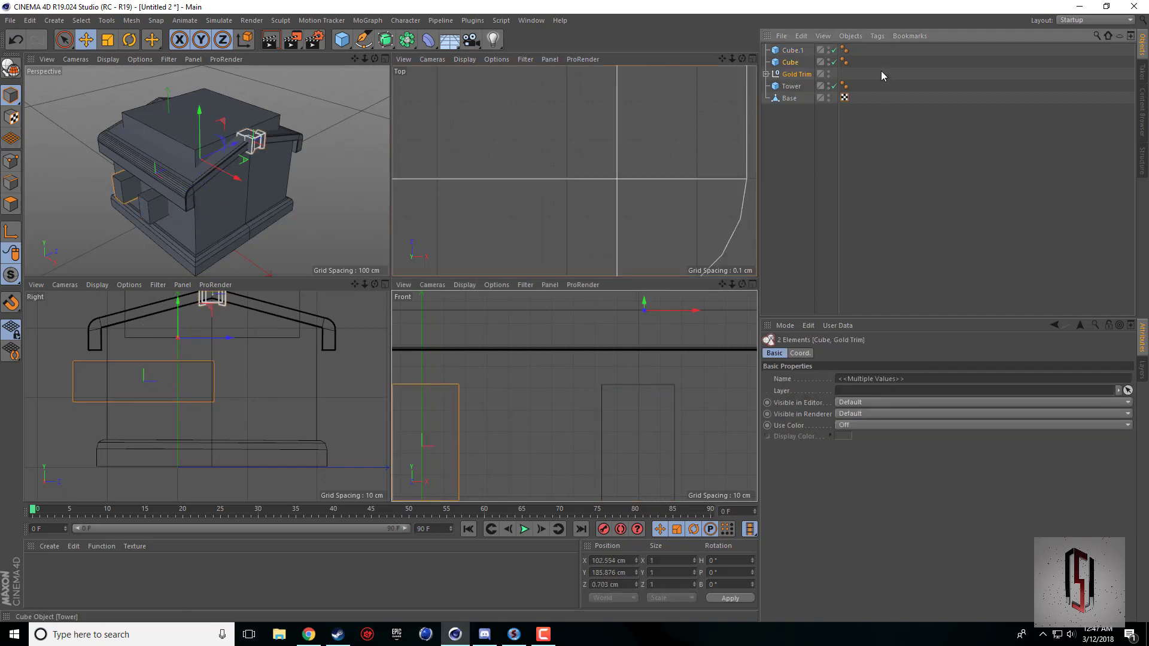
click(791, 50)
ctrl+click(790, 62)
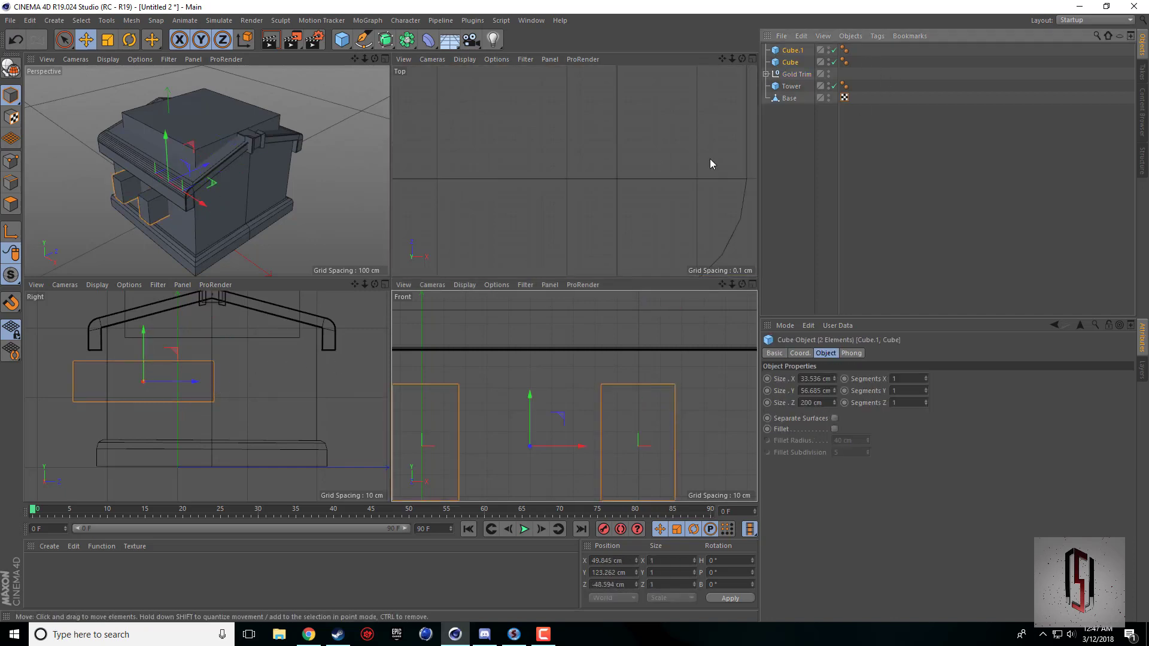
drag(834, 404, 834, 454)
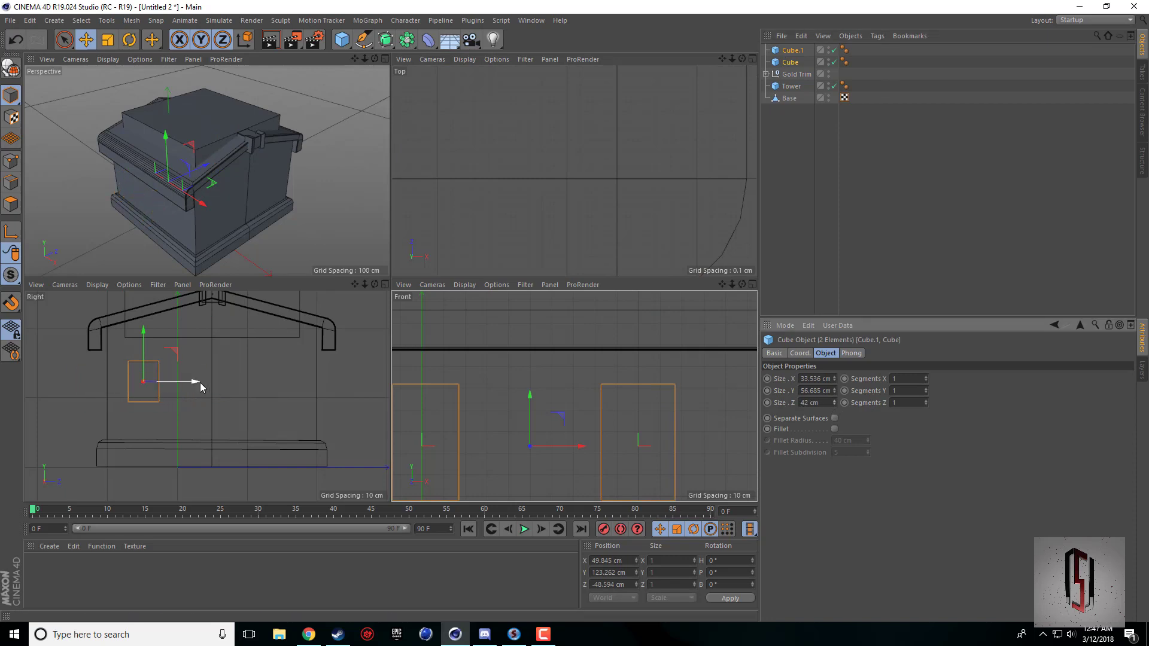
Move both cubes along Z to about -96.5 cm so they straddle the building's front wall.
drag(200, 383, 158, 390)
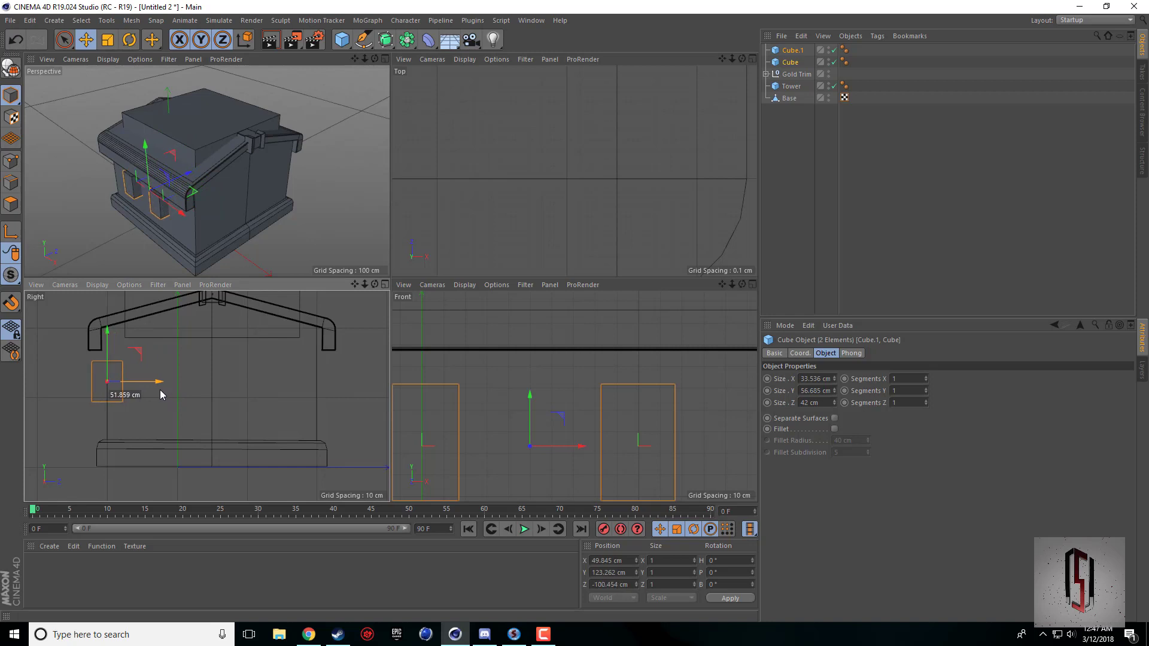
scroll(103, 381, up, 3)
scroll(103, 377, up, 5)
scroll(184, 393, down, 4)
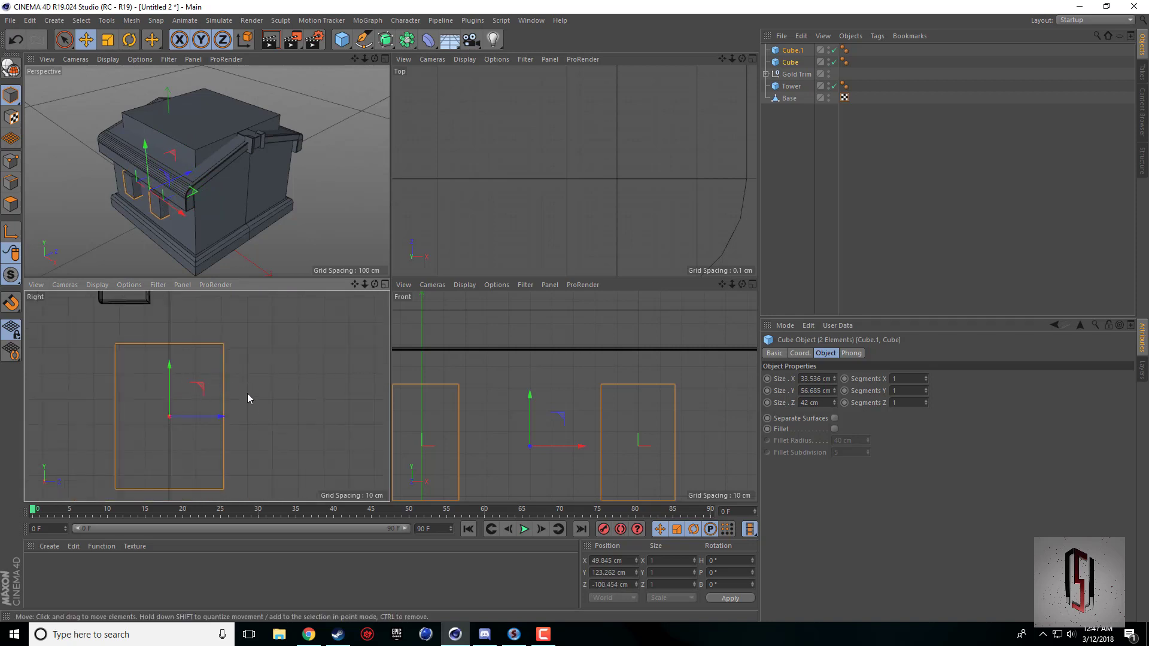
drag(205, 418, 215, 418)
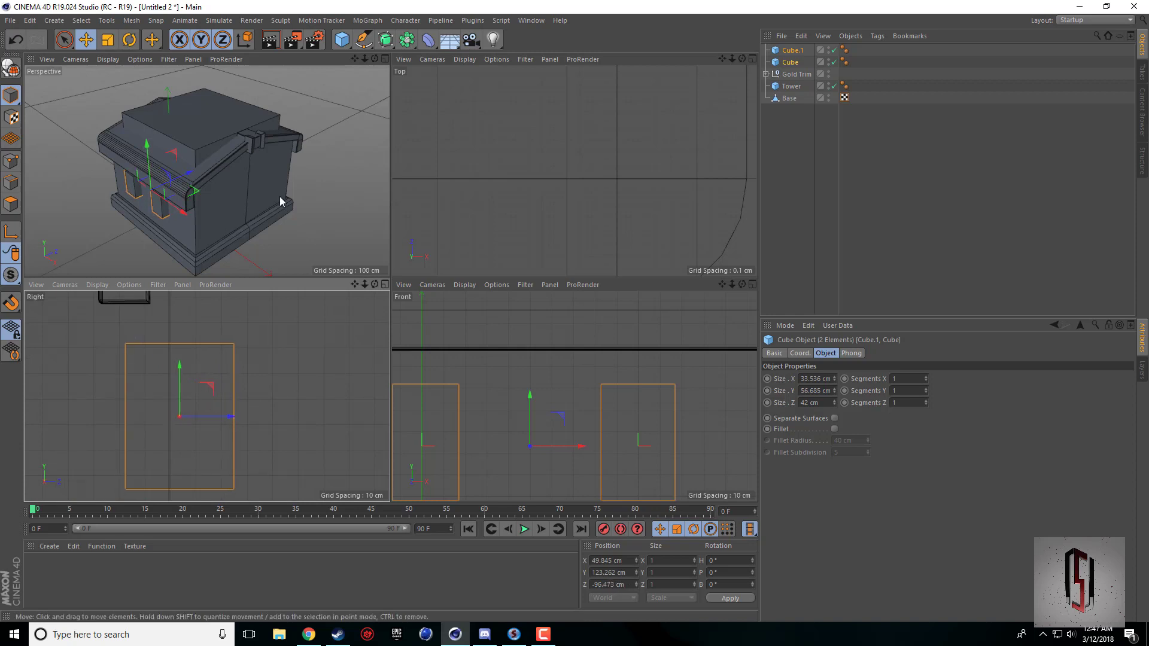
Add a Boole object in the perspective view and place Base inside it as its first child.
middle_click(280, 197)
click(407, 42)
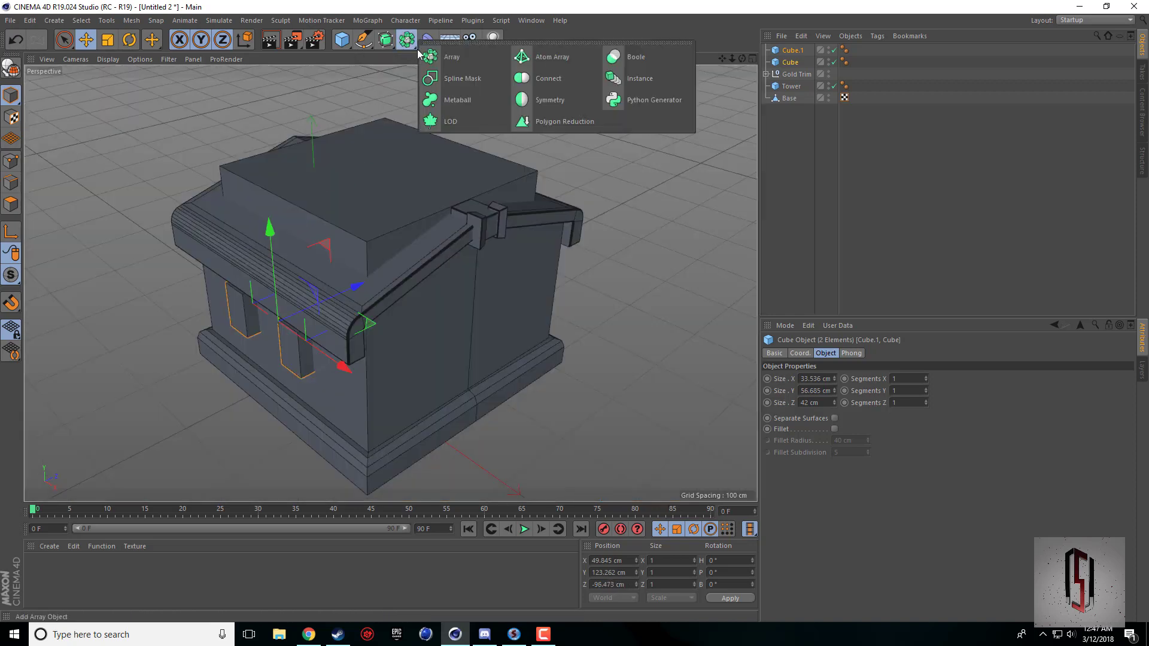
click(636, 59)
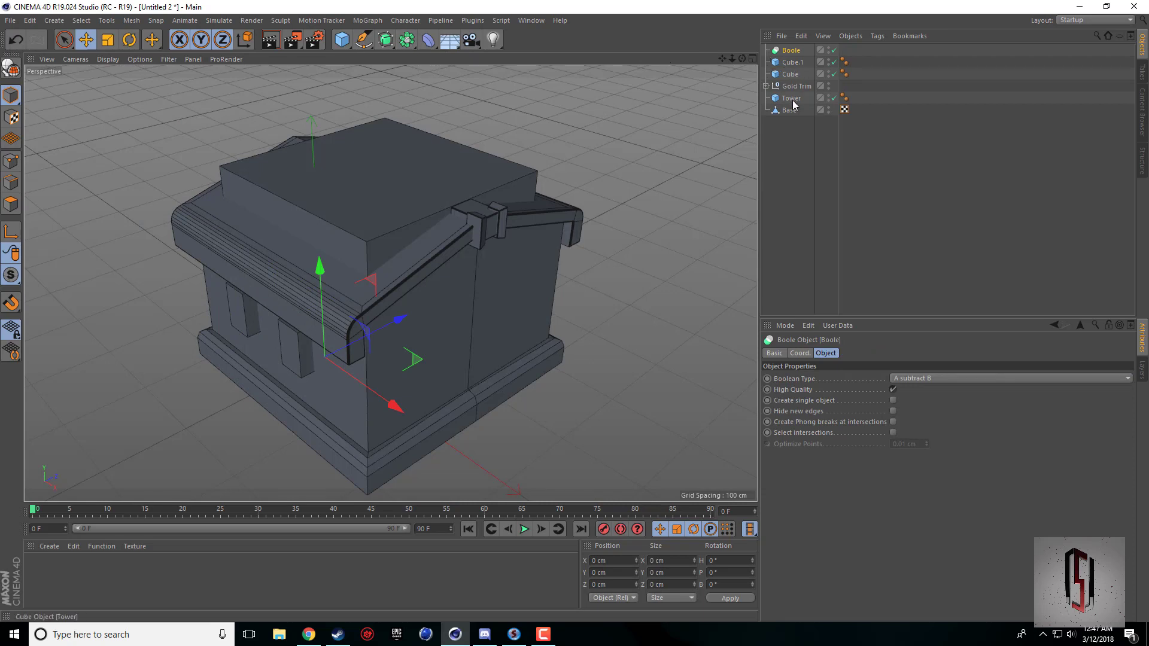
drag(789, 110, 796, 52)
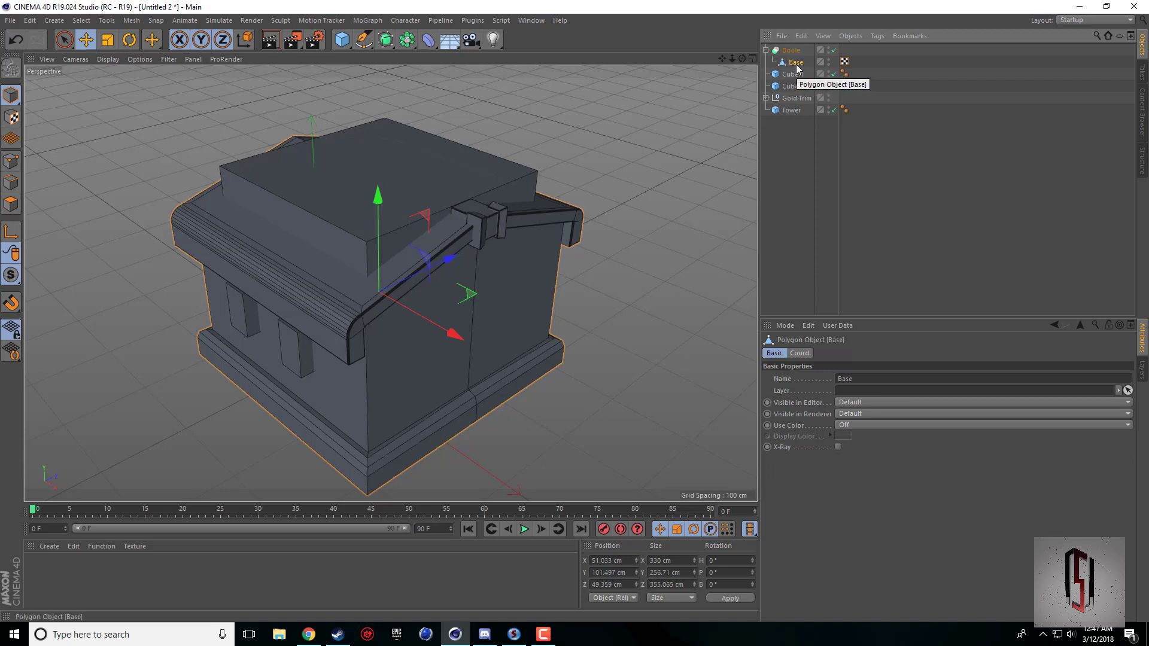
Merge Cube.1 and Cube with Connect Objects + Delete and place the merged object below Base in the Boole to cut two window openings.
click(791, 75)
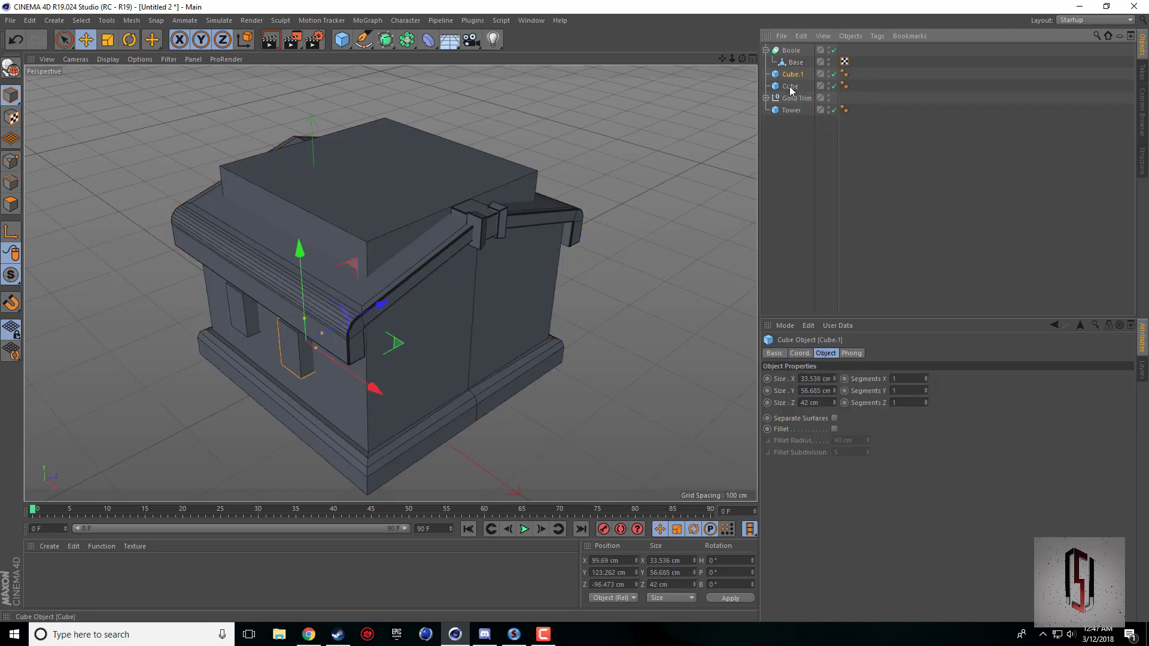
ctrl+click(790, 86)
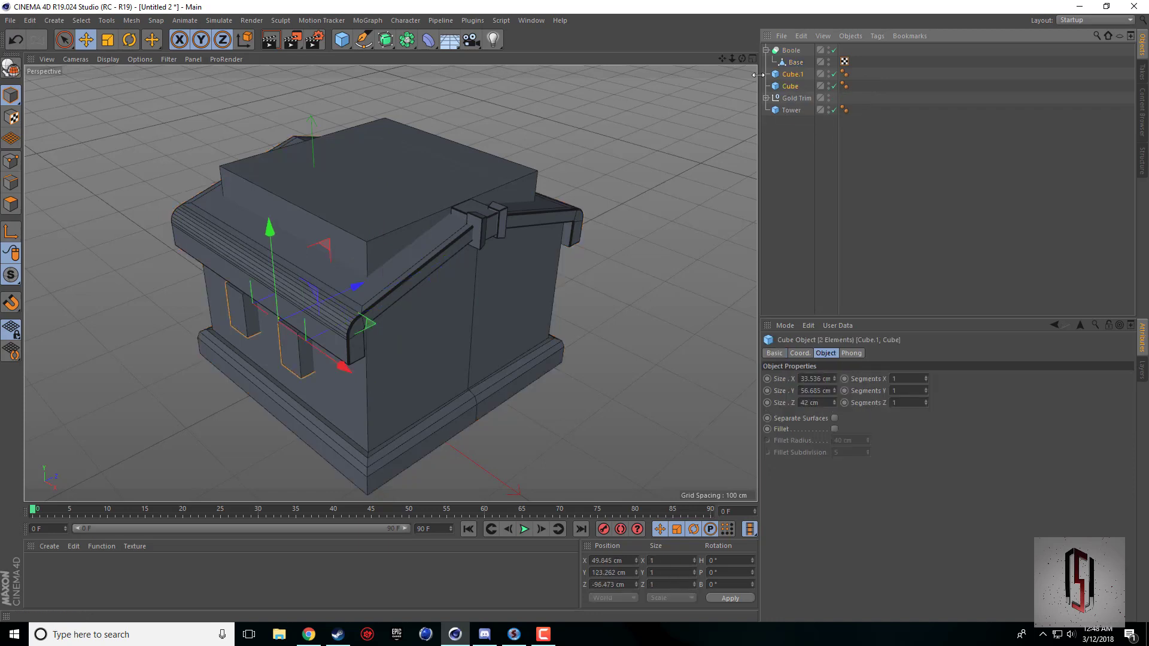
right_click(787, 84)
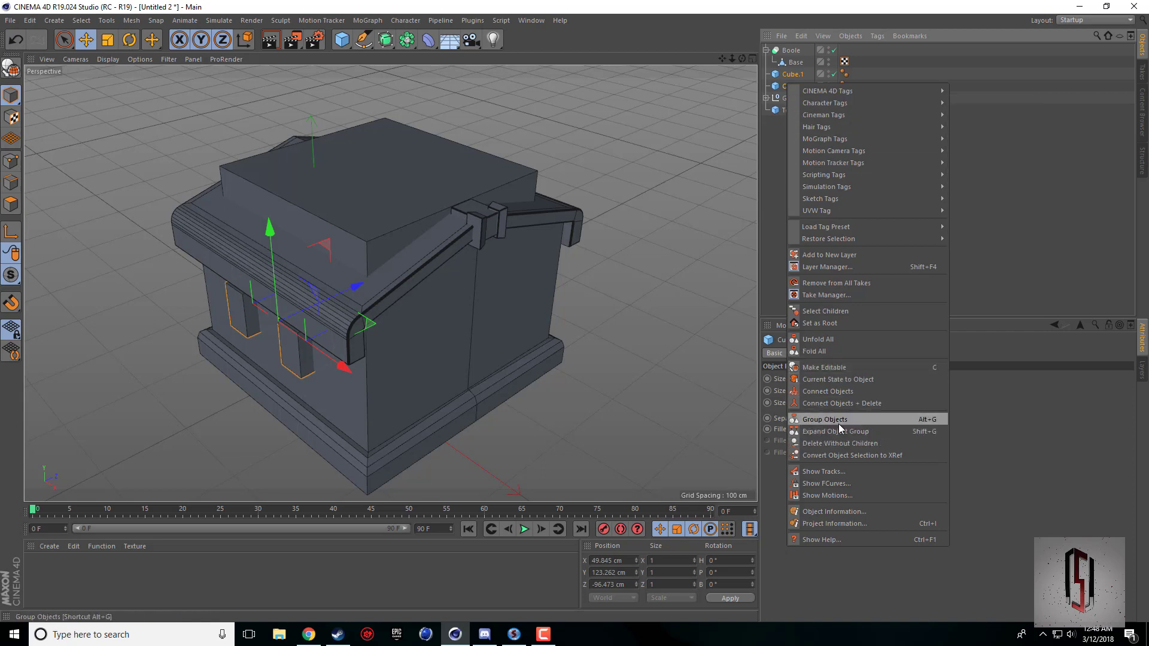
click(827, 403)
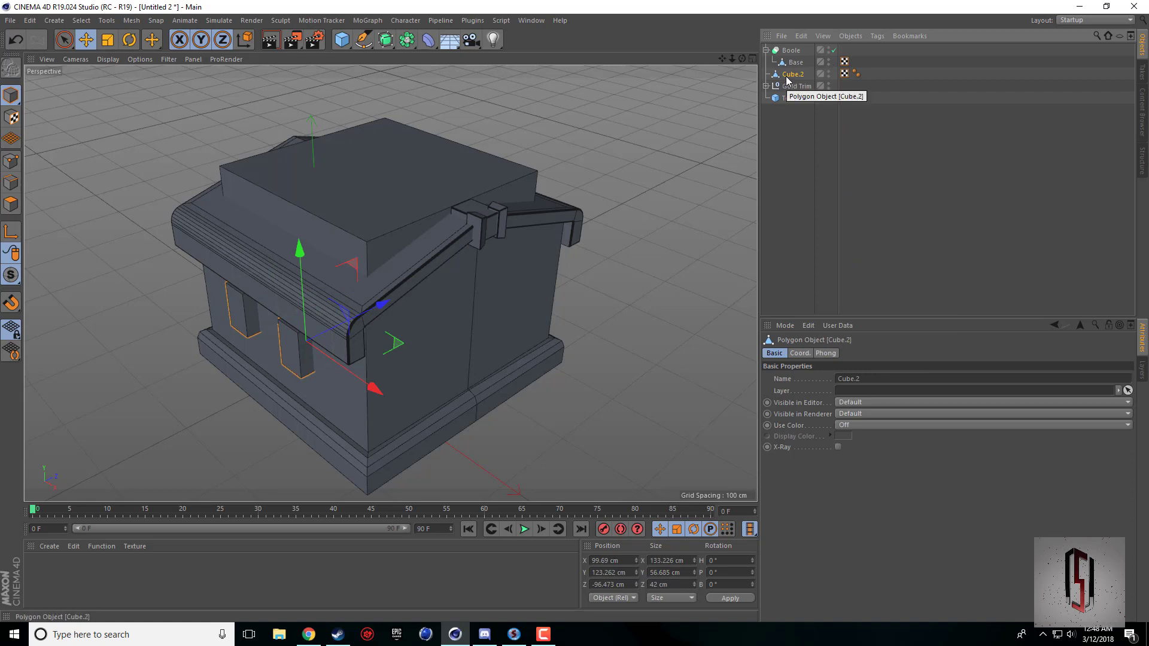
drag(792, 54, 792, 55)
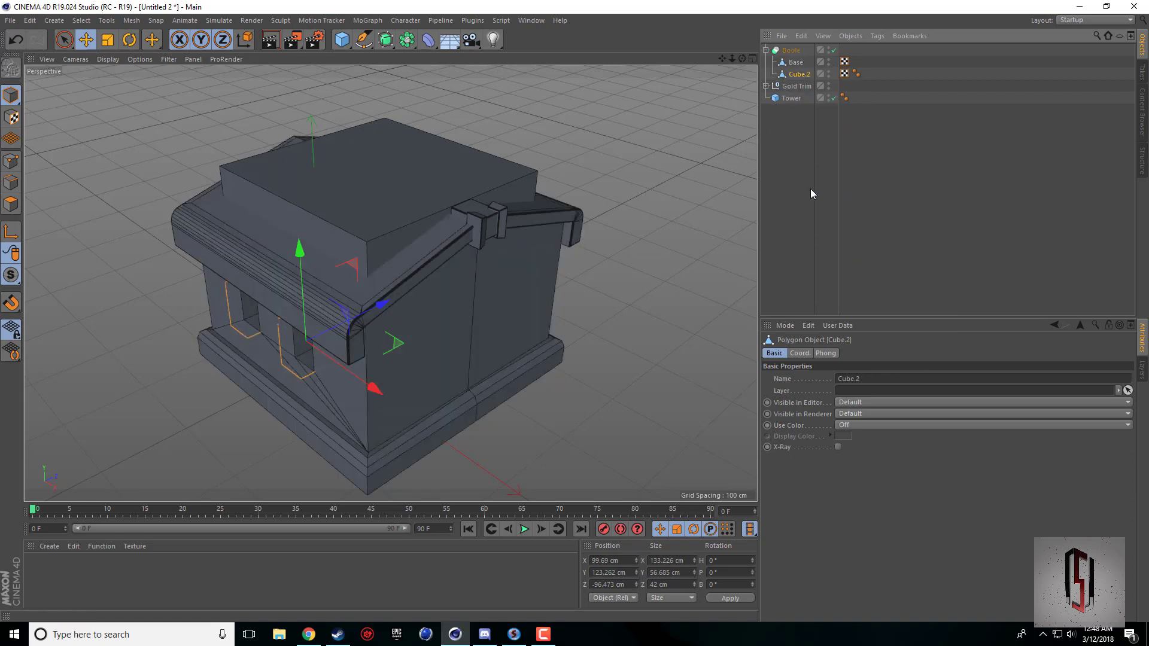
click(808, 174)
Merge the Boole, Base and Cube.2 with Connect Objects + Delete and rename the merged object Base.
drag(743, 58, 390, 284)
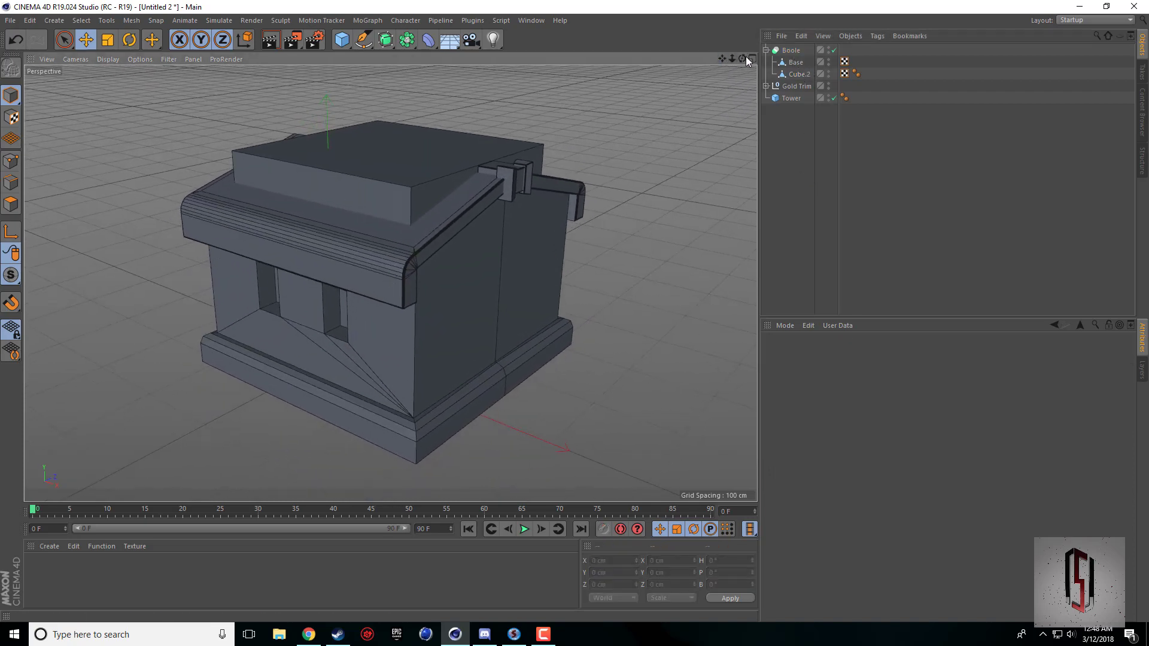
drag(743, 58, 162, 471)
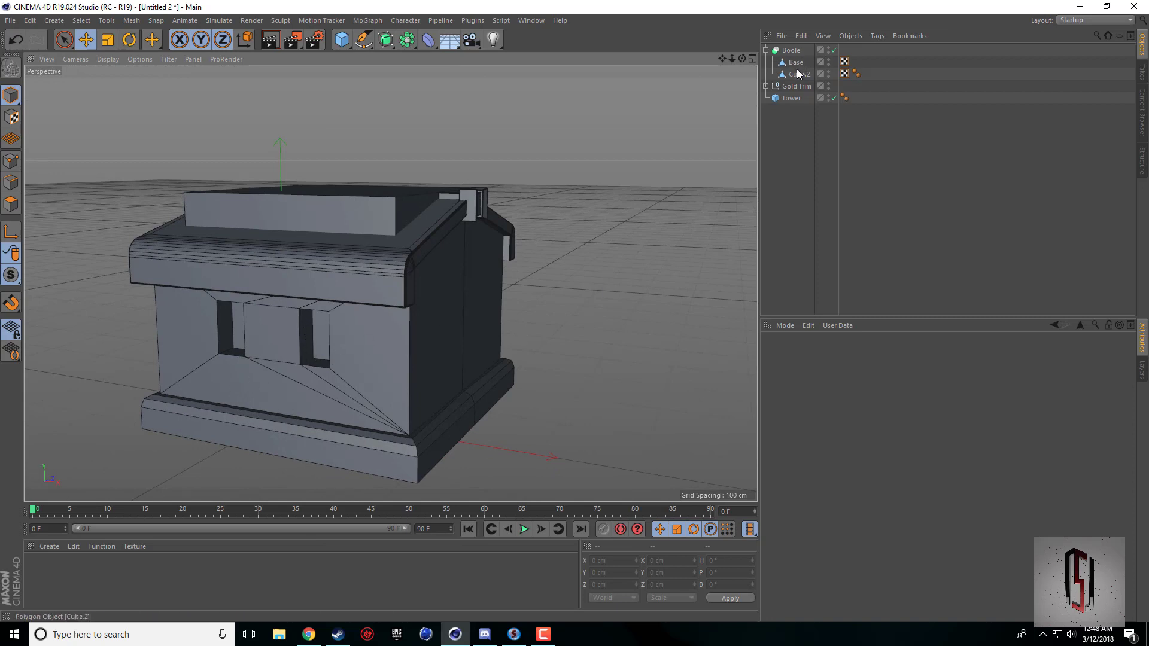
drag(742, 59, 601, 286)
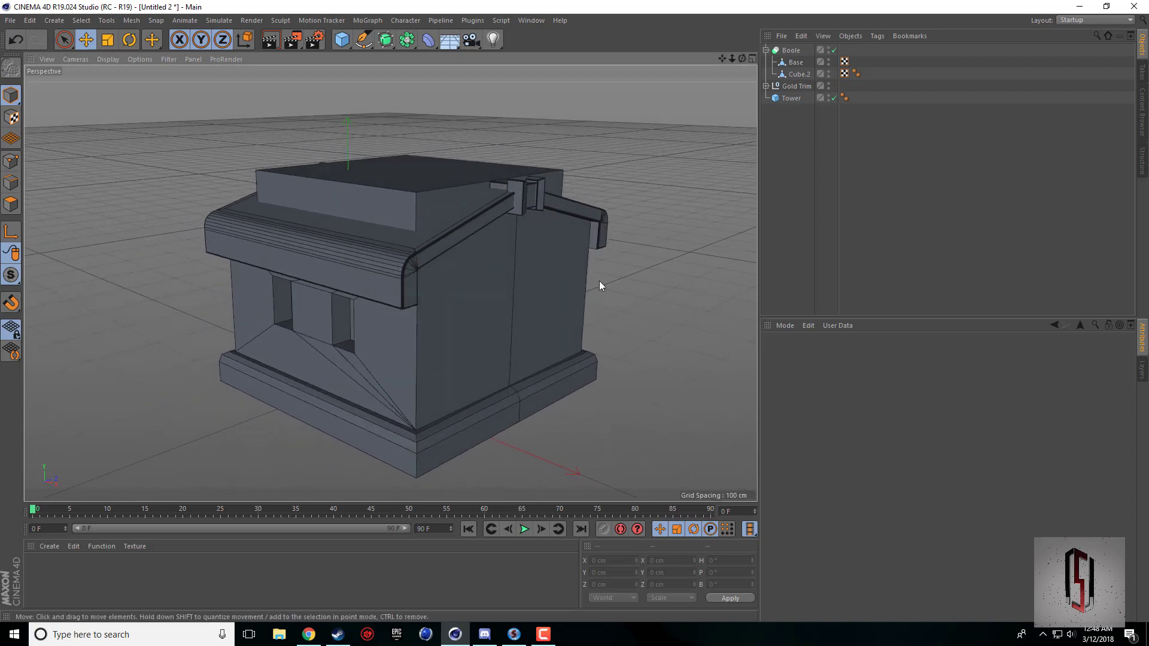
mouse_move(742, 59)
mouse_down()
mouse_move(718, 84)
mouse_move(757, 42)
mouse_move(749, 62)
mouse_move(735, 62)
mouse_up()
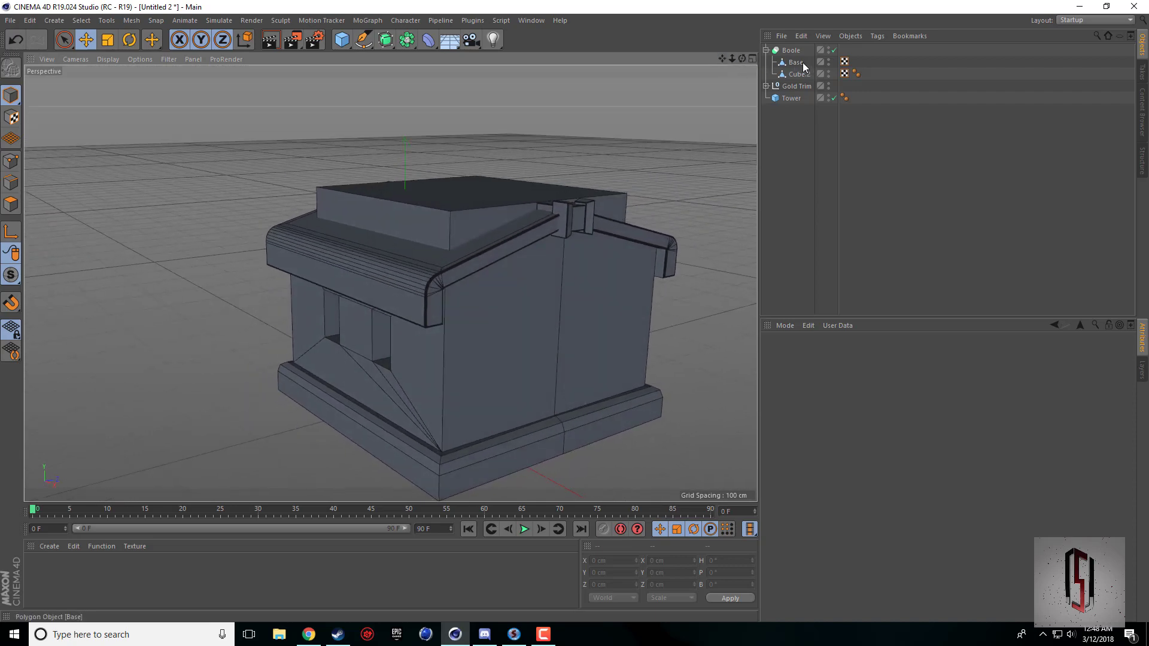
click(791, 50)
shift+click(794, 74)
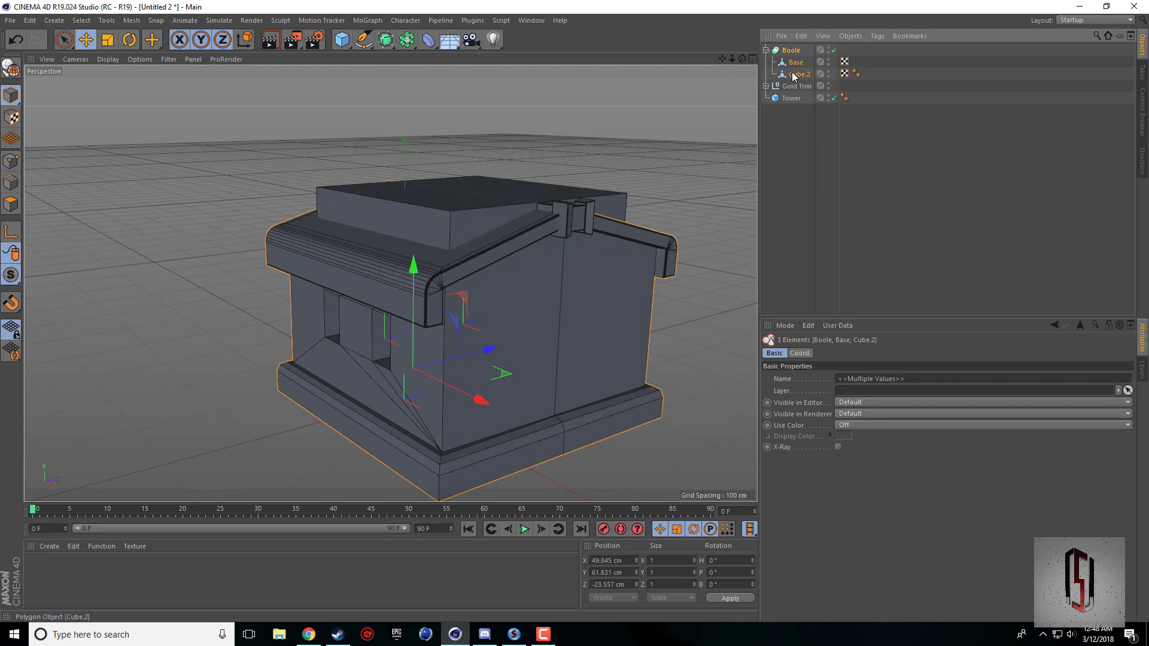
right_click(793, 75)
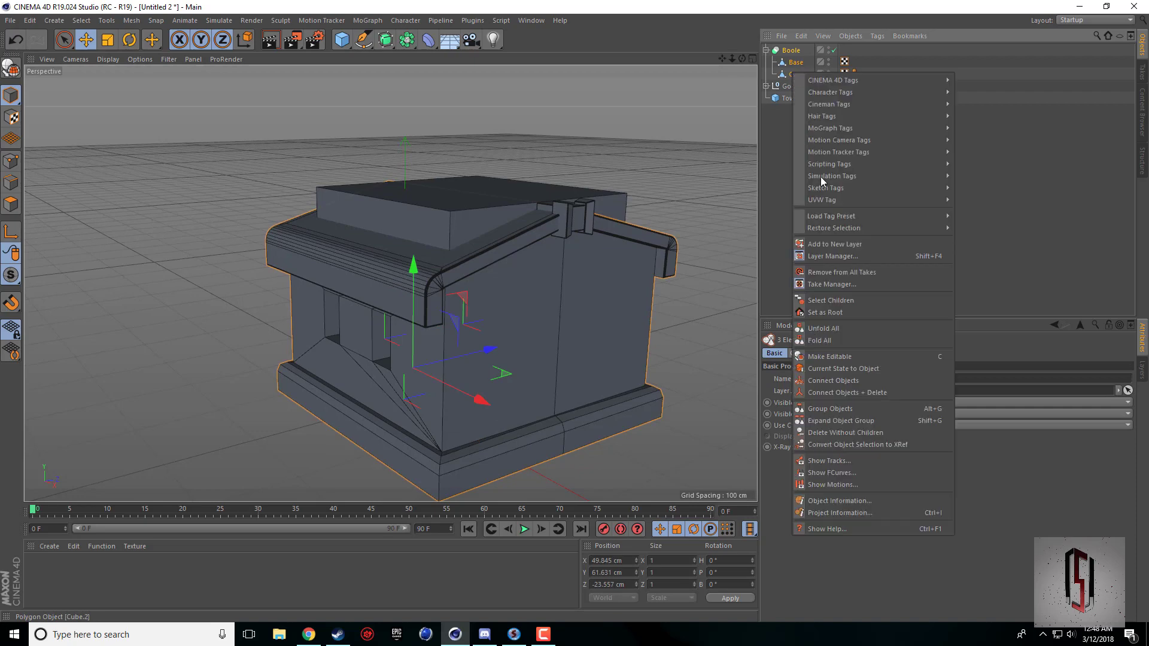
click(845, 395)
double_click(801, 51)
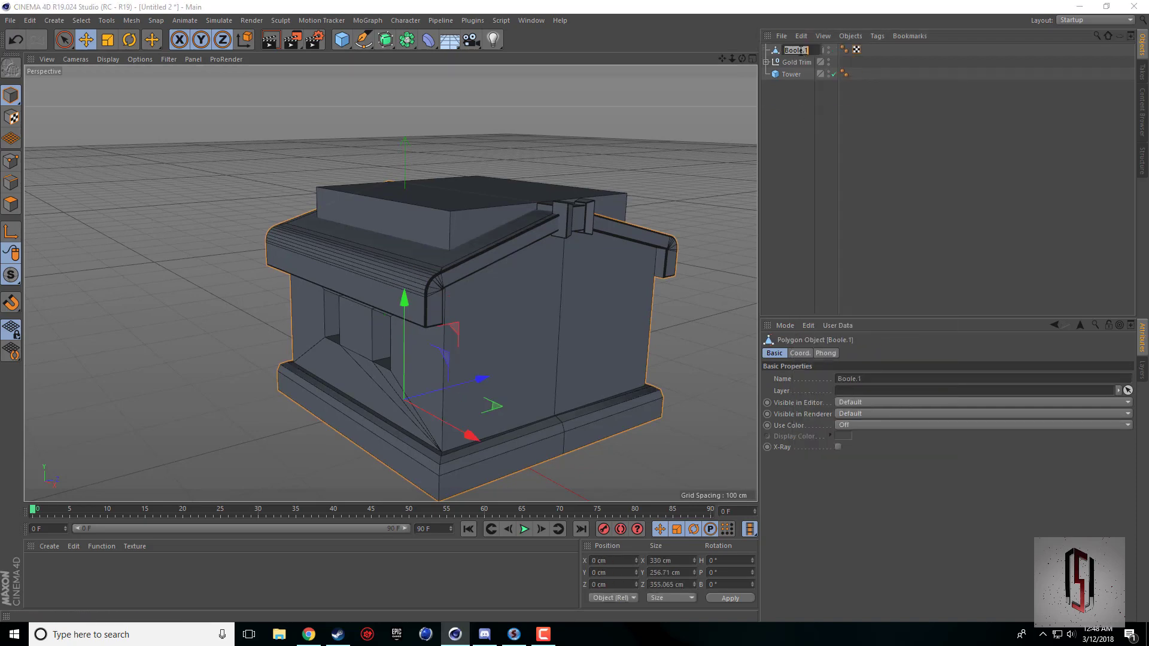
key(Return)
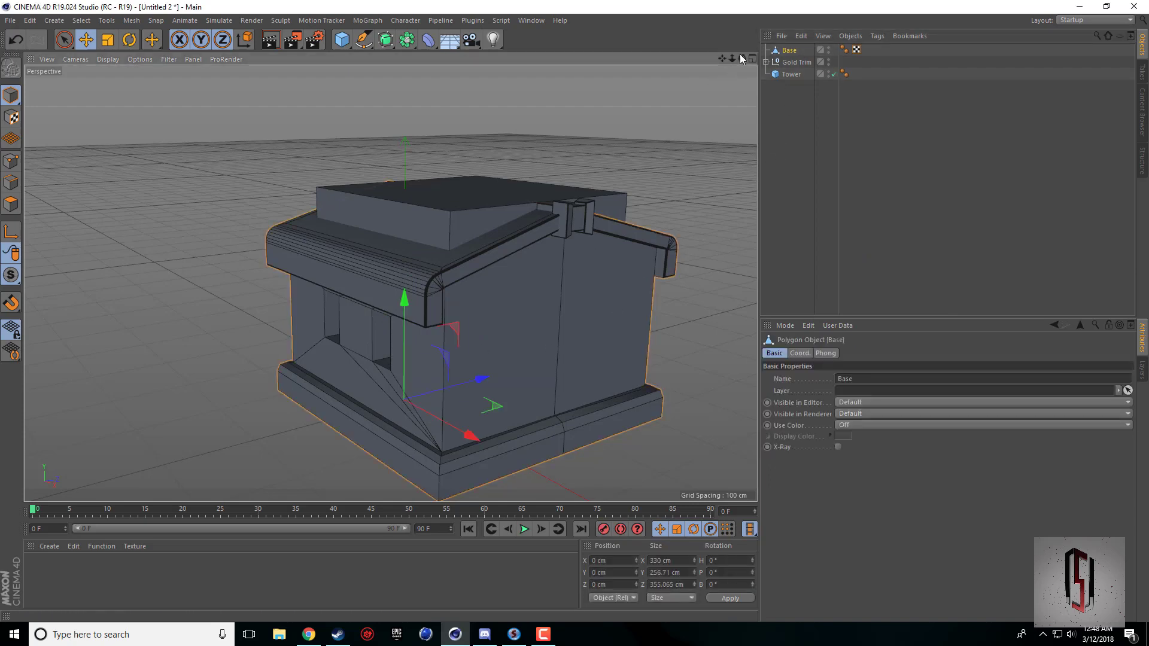
Add a cube and move it along X to about 201.6 cm, at the building's gabled side wall.
mouse_move(742, 58)
mouse_down()
mouse_move(772, 59)
mouse_move(712, 60)
mouse_move(756, 67)
mouse_move(723, 58)
mouse_move(734, 62)
mouse_up()
click(787, 74)
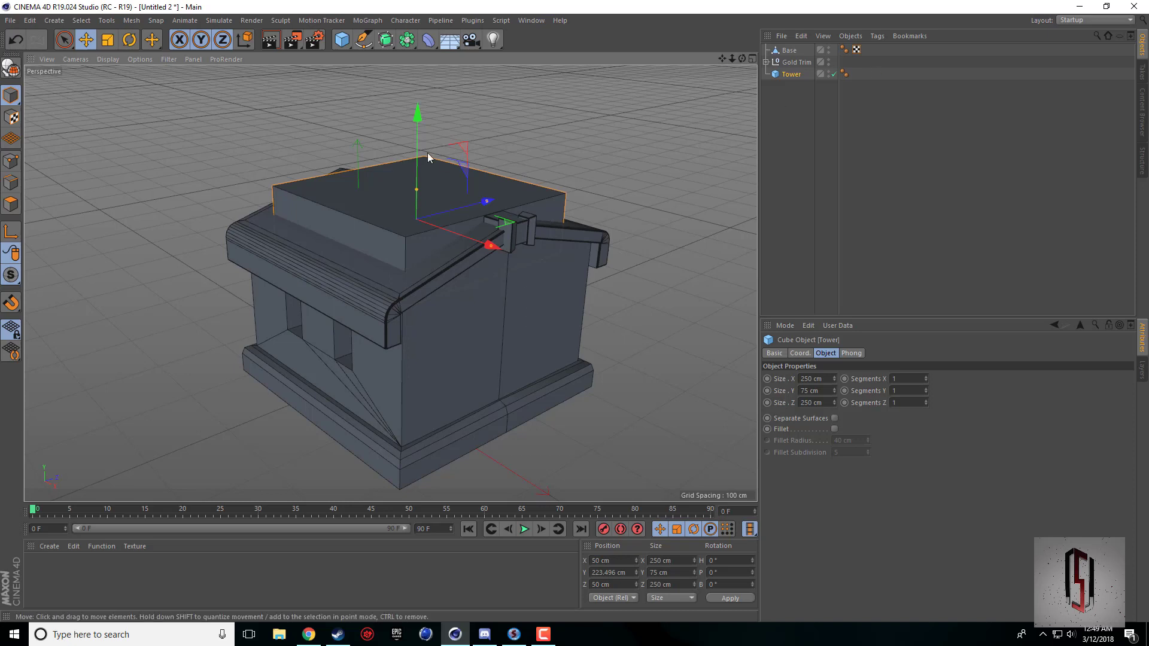
click(343, 40)
middle_click(457, 330)
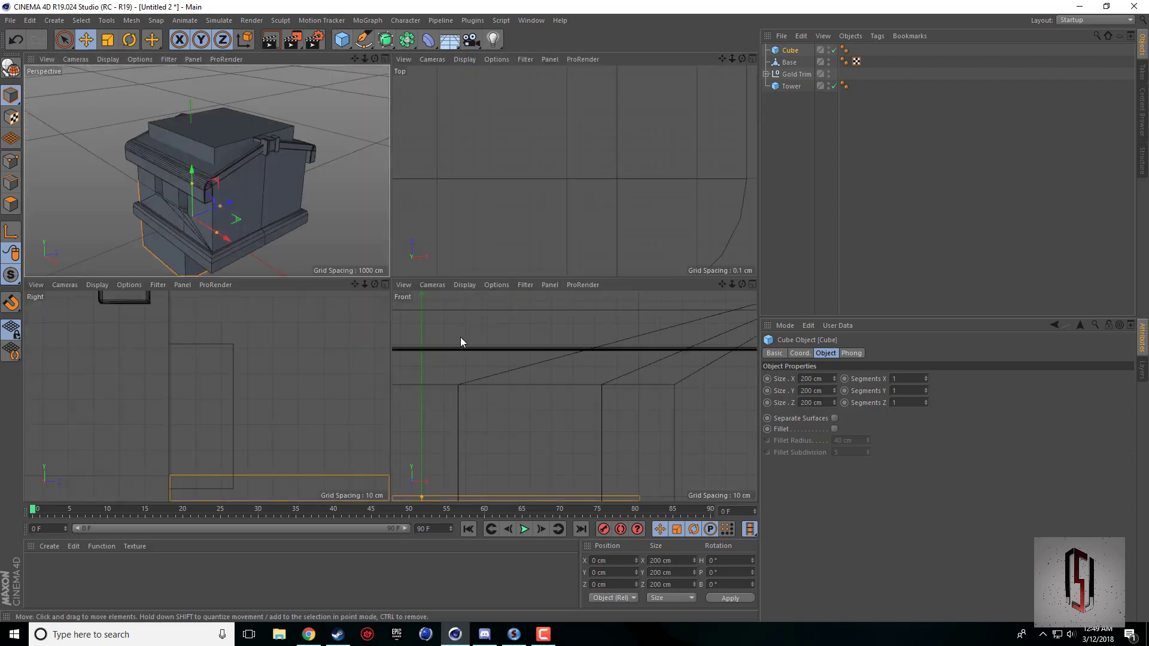
scroll(541, 360, down, 5)
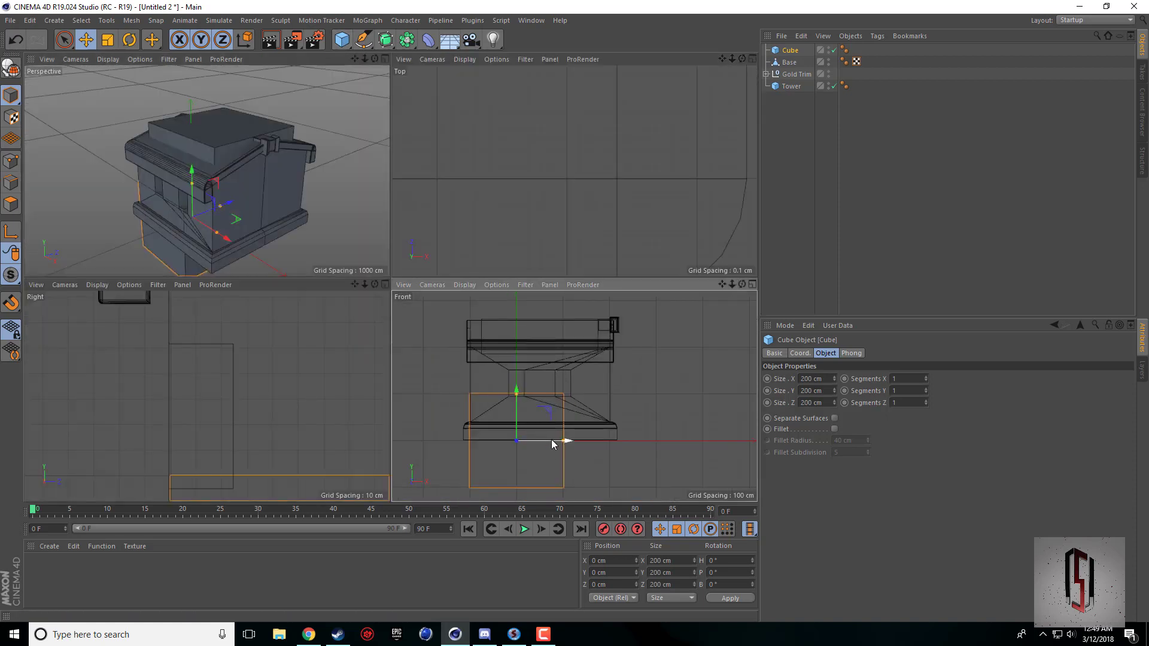
drag(552, 439, 645, 439)
middle_click(261, 246)
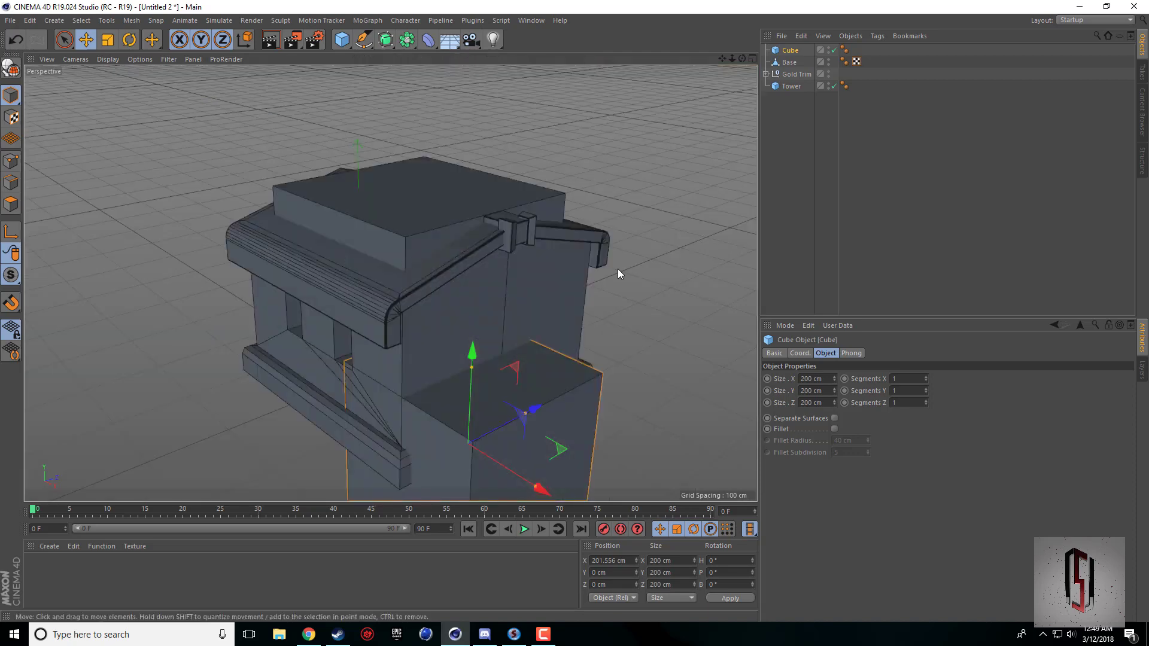
Center the new cube on the gabled wall at Z 50 cm and raise it to about 93.1 cm in Y.
drag(742, 58, 391, 283)
drag(450, 357, 489, 349)
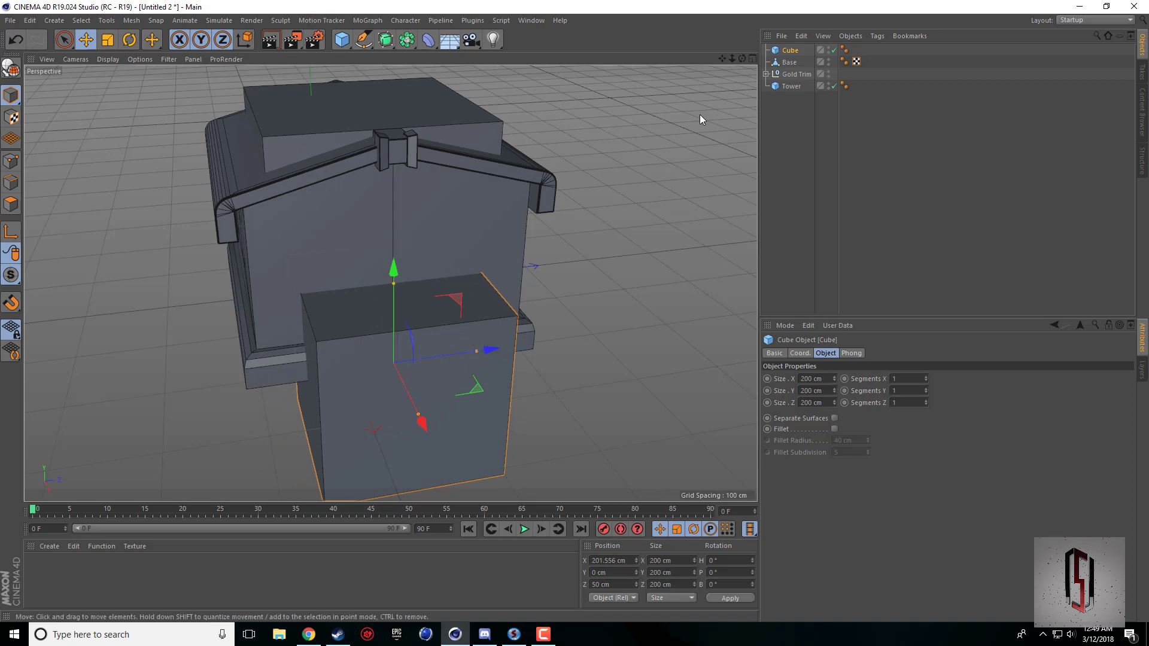
drag(742, 58, 599, 208)
drag(398, 271, 401, 193)
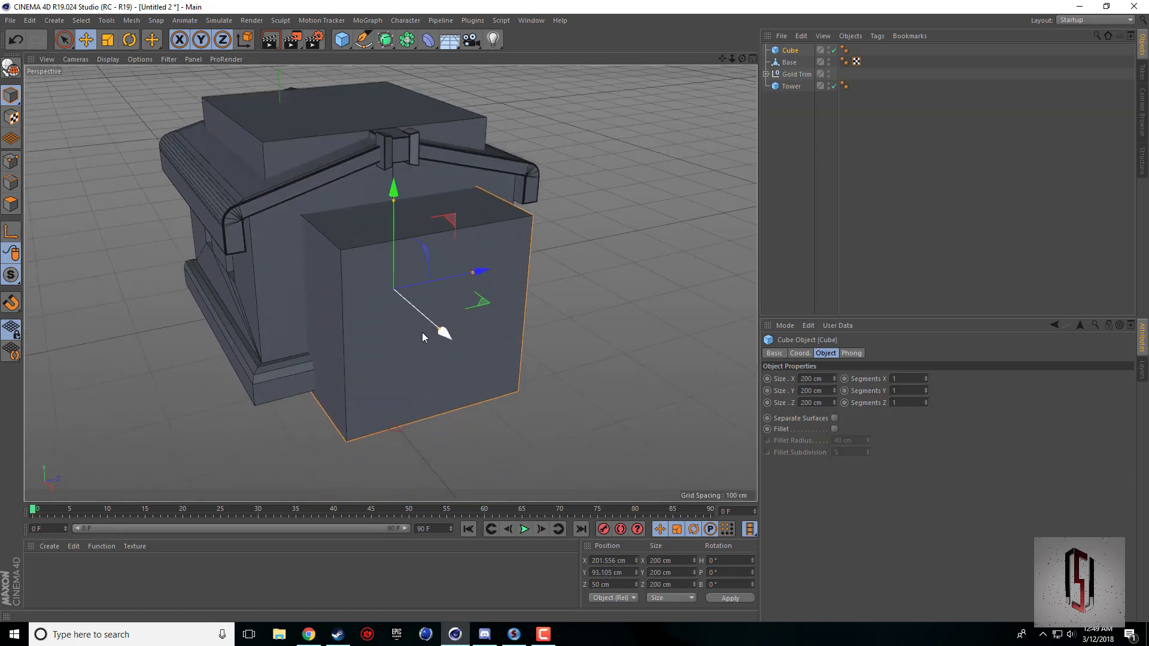
Examine the building's side in the browser's TH10 reference picture and return to the Cinema 4D model.
click(308, 635)
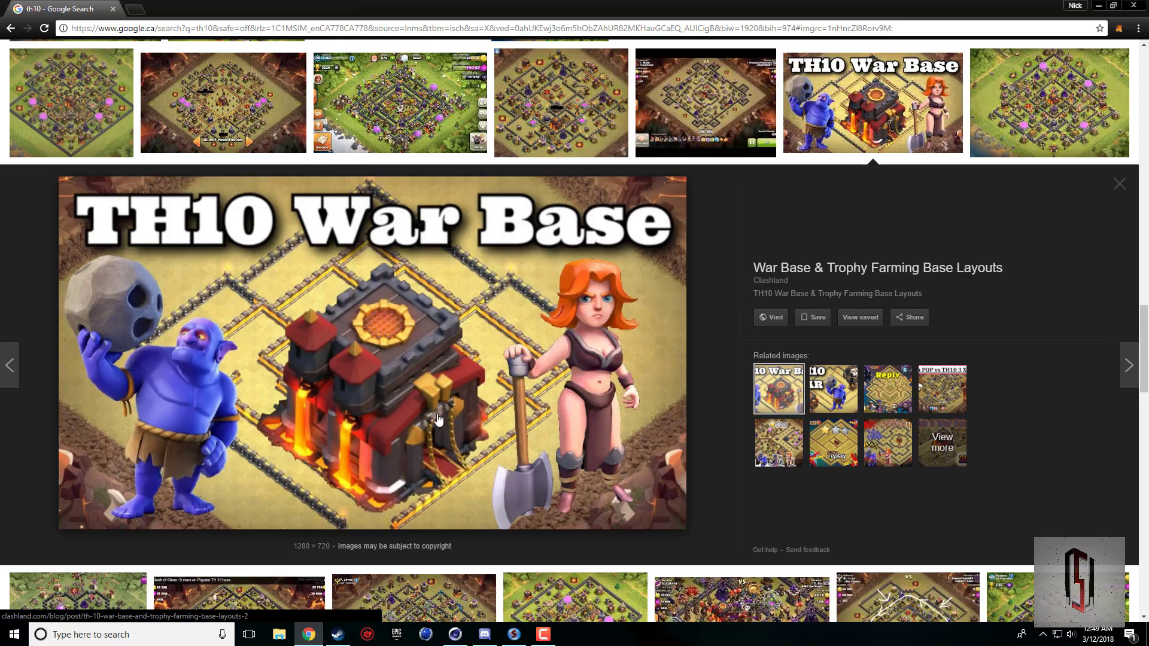
click(465, 636)
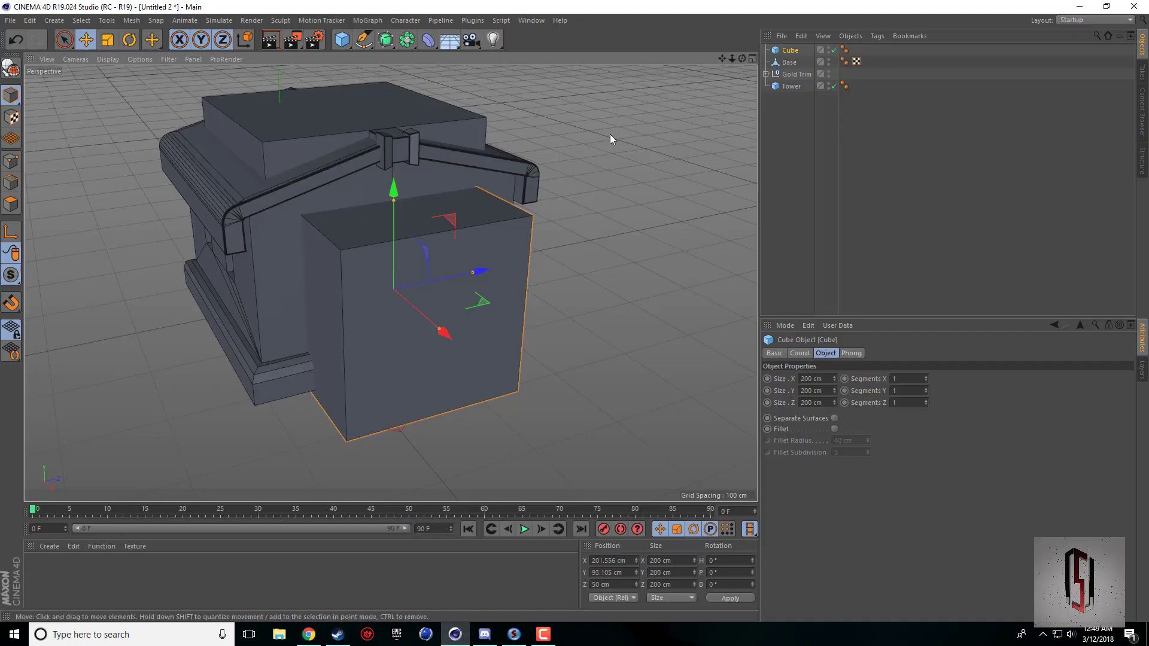
drag(743, 58, 446, 220)
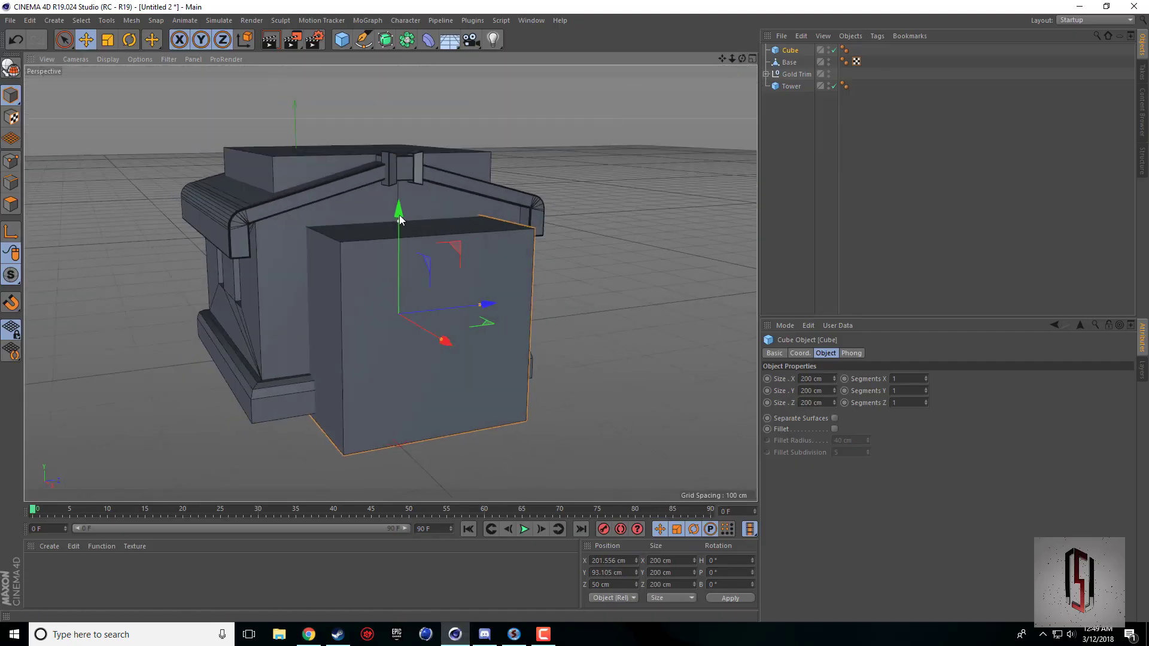
Narrow the cube along Z to about 118.3 cm in the Right view and open its Z size for editing.
click(752, 59)
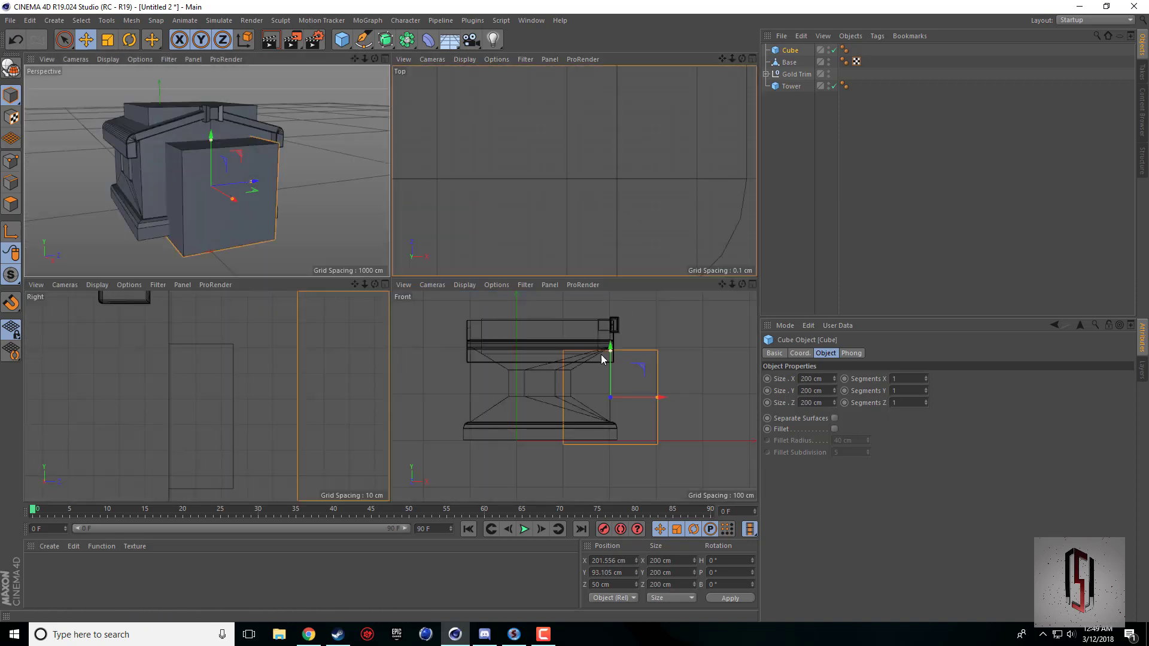
scroll(321, 374, down, 6)
drag(355, 284, 205, 317)
middle_click(253, 392)
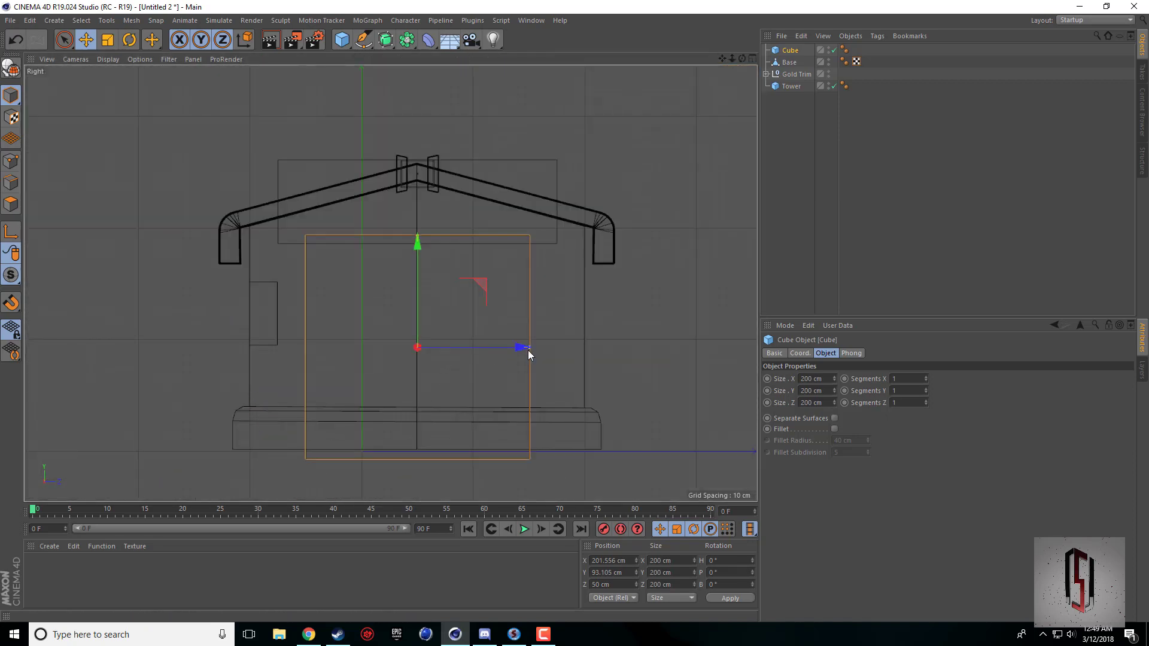
drag(527, 349, 485, 360)
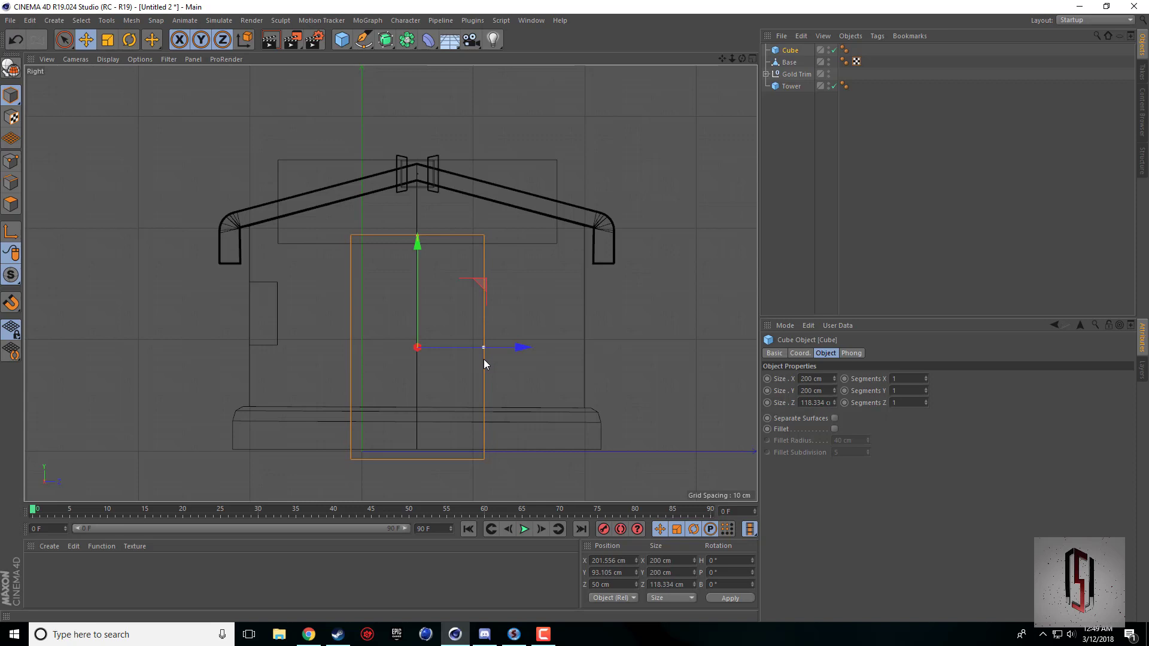
double_click(814, 403)
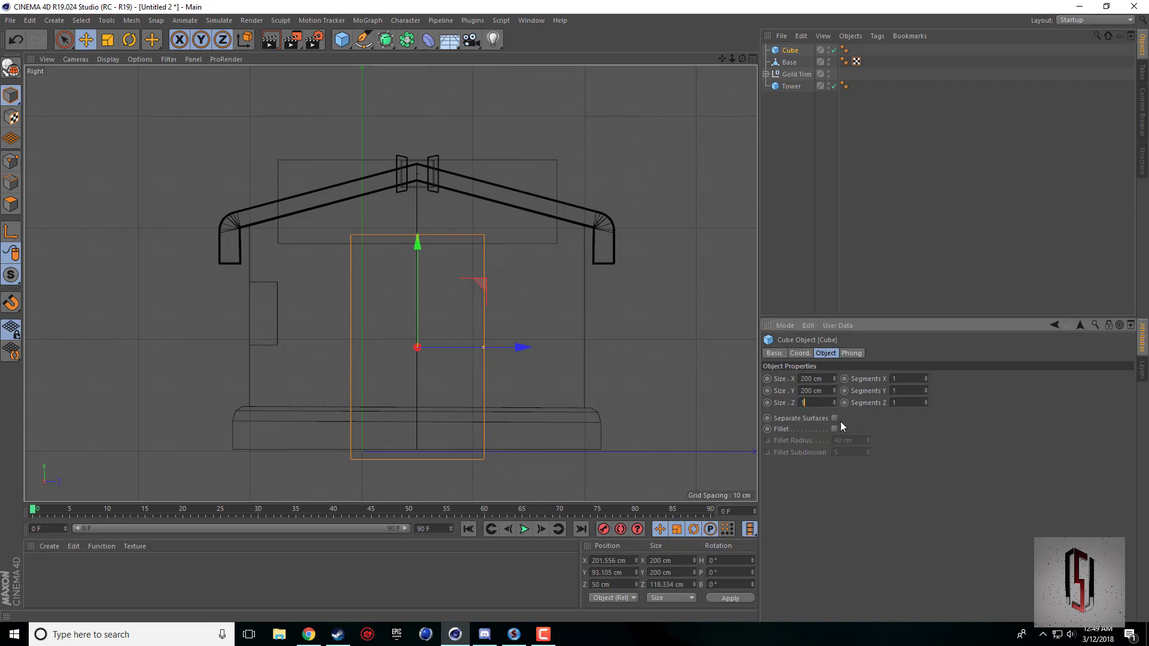
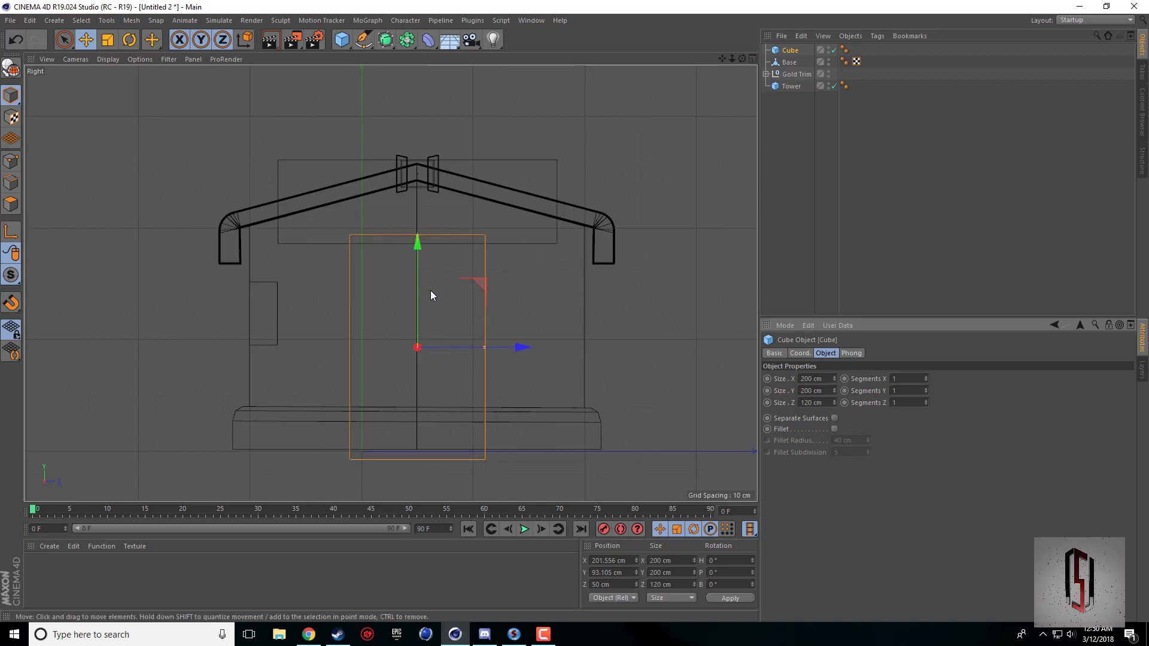
Check the doorway in the browser's TH10 reference picture, then inspect the cube at the gabled wall in Cinema 4D's Perspective view.
click(310, 636)
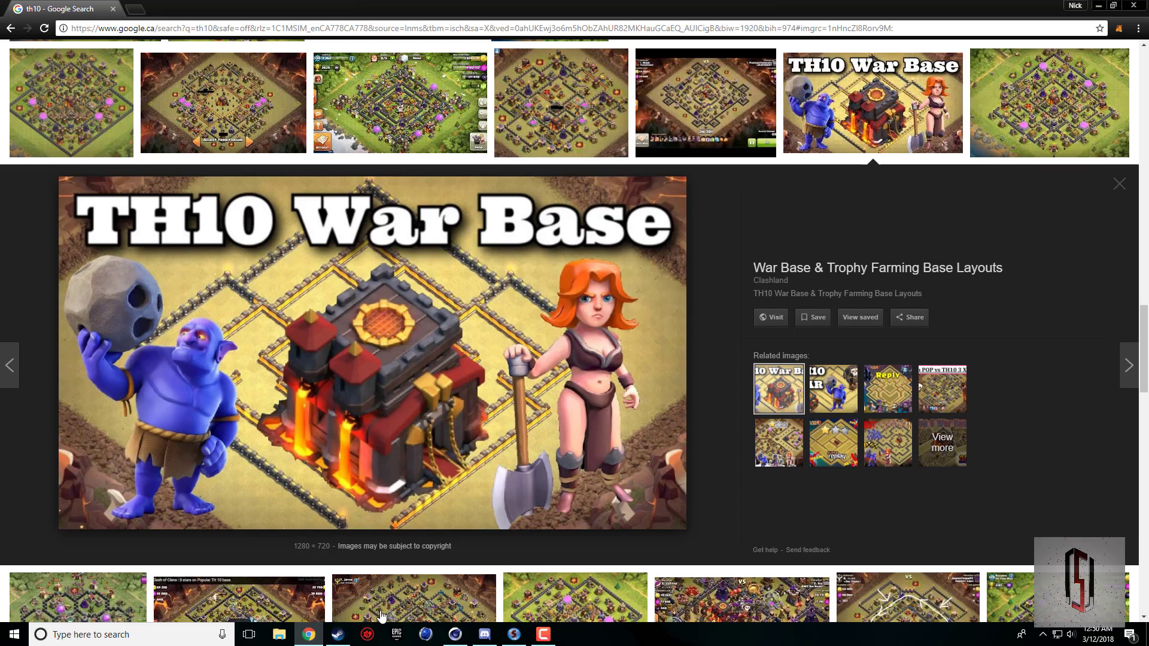
click(455, 634)
middle_click(427, 275)
middle_click(292, 235)
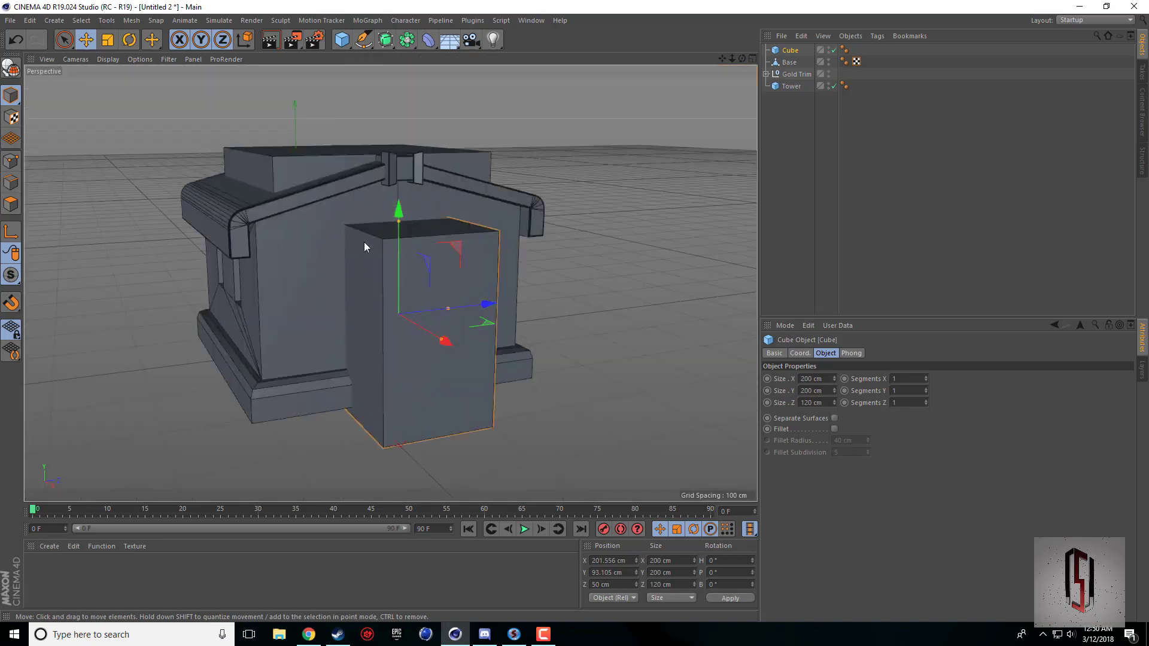
drag(742, 59, 391, 282)
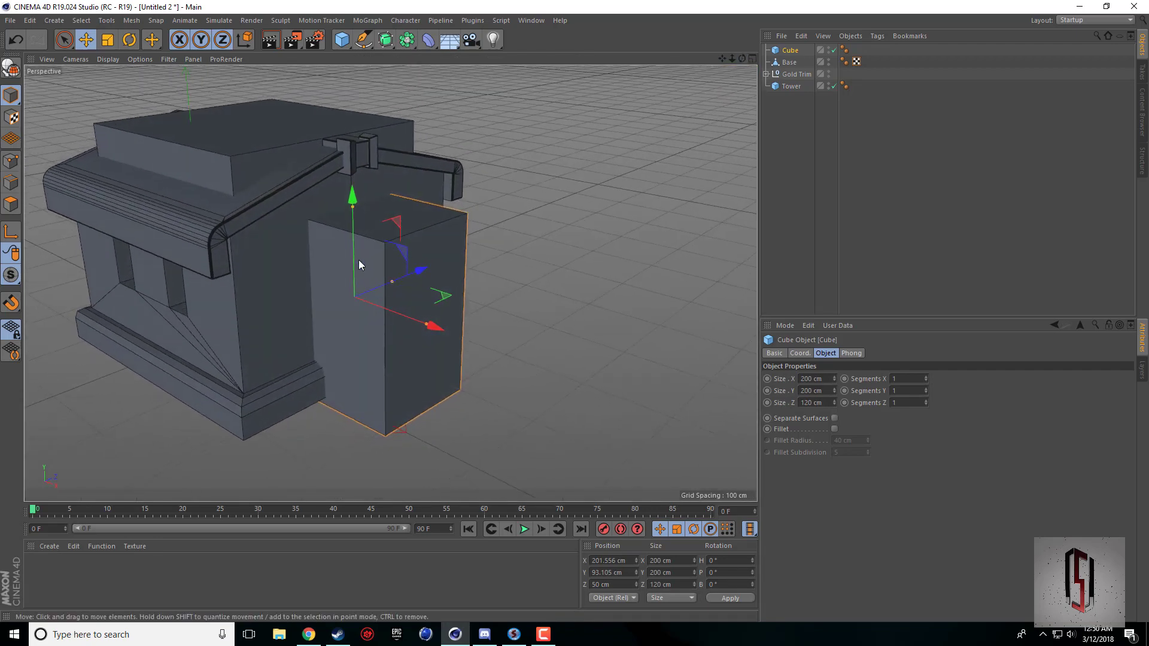
Try a 40 cm fillet with a subdivision of 1 on the cube at the gabled wall.
click(835, 430)
drag(866, 446, 870, 458)
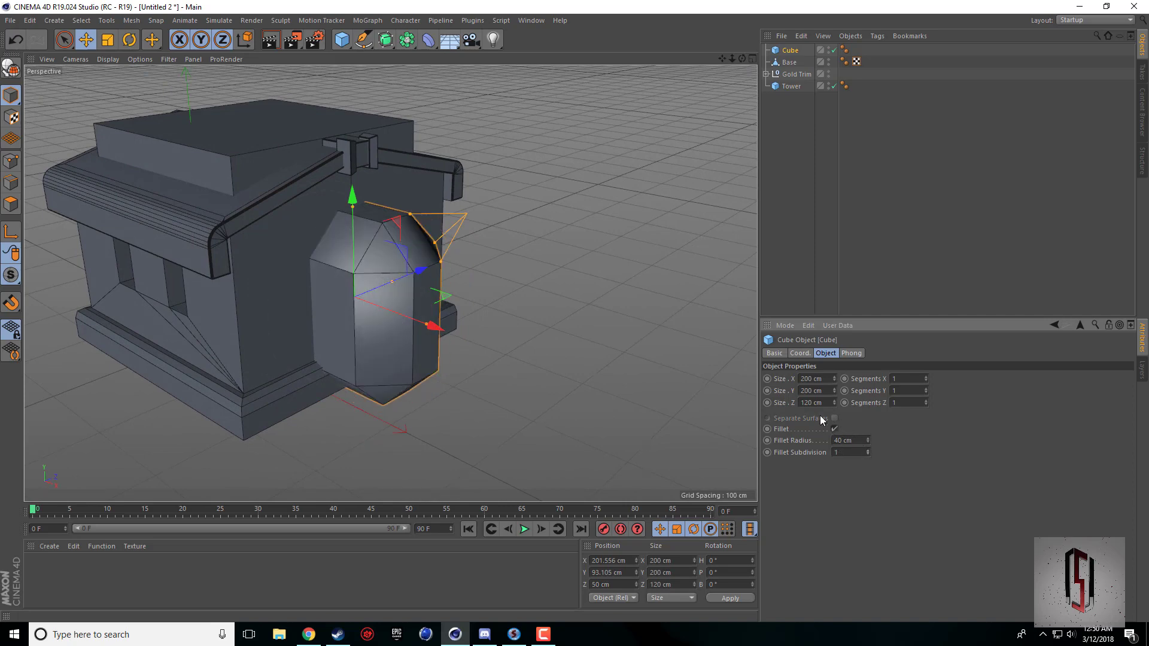
key(ctrl+z)
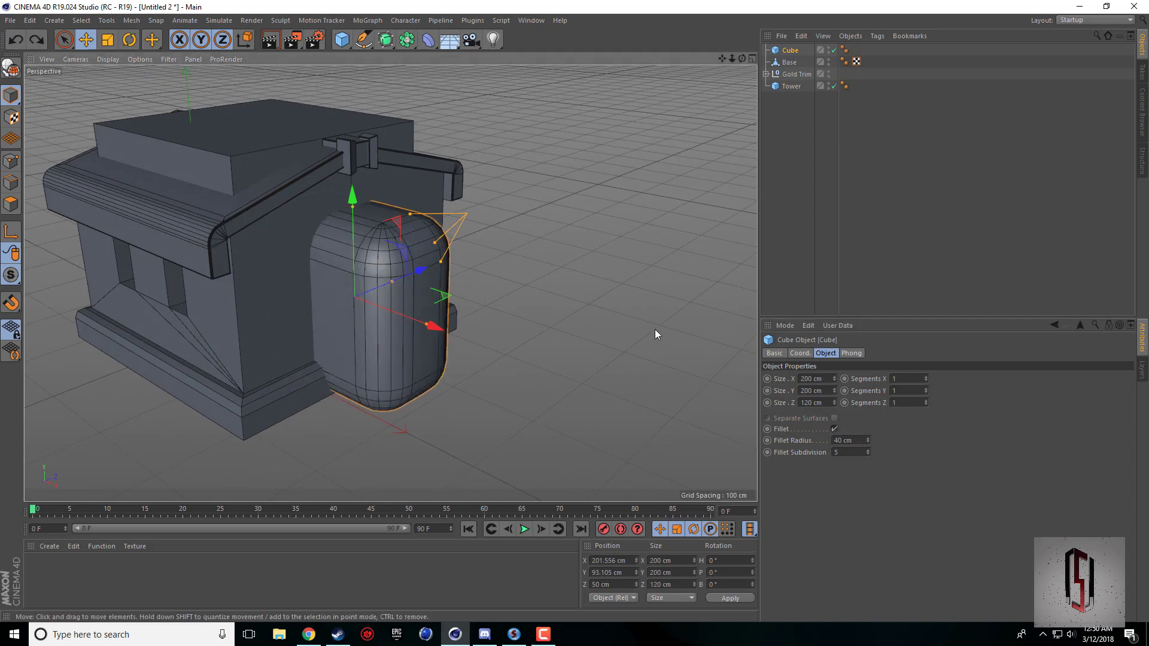
click(836, 429)
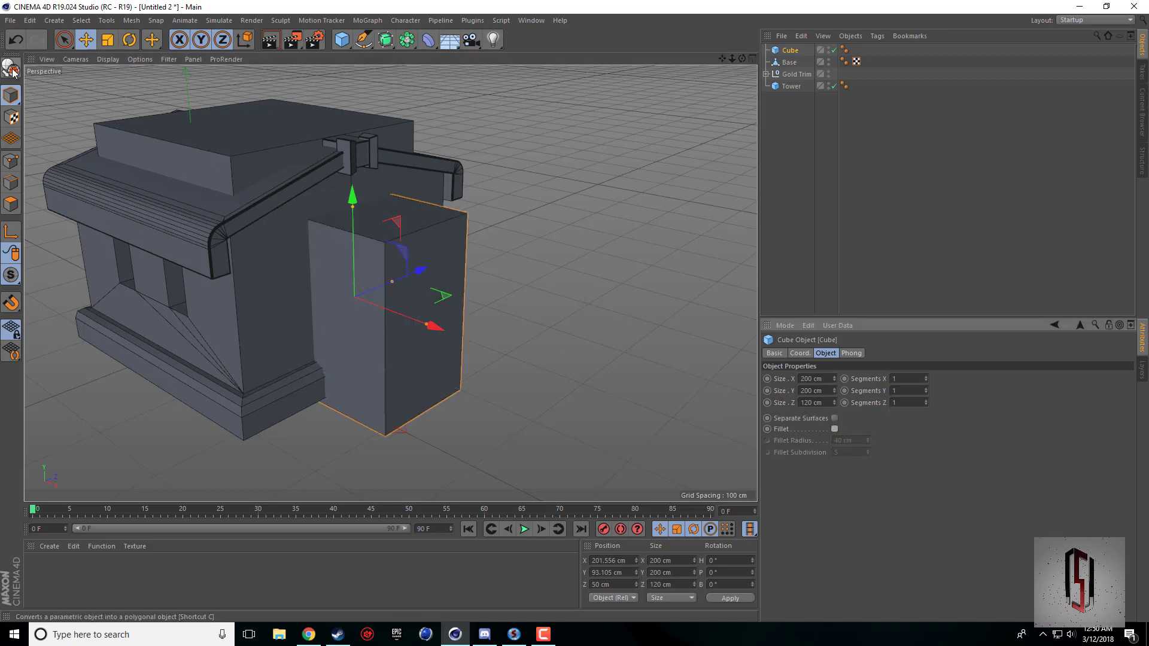
Convert the cube to an editable polygon object and rename it Door cube.
key(c)
double_click(792, 50)
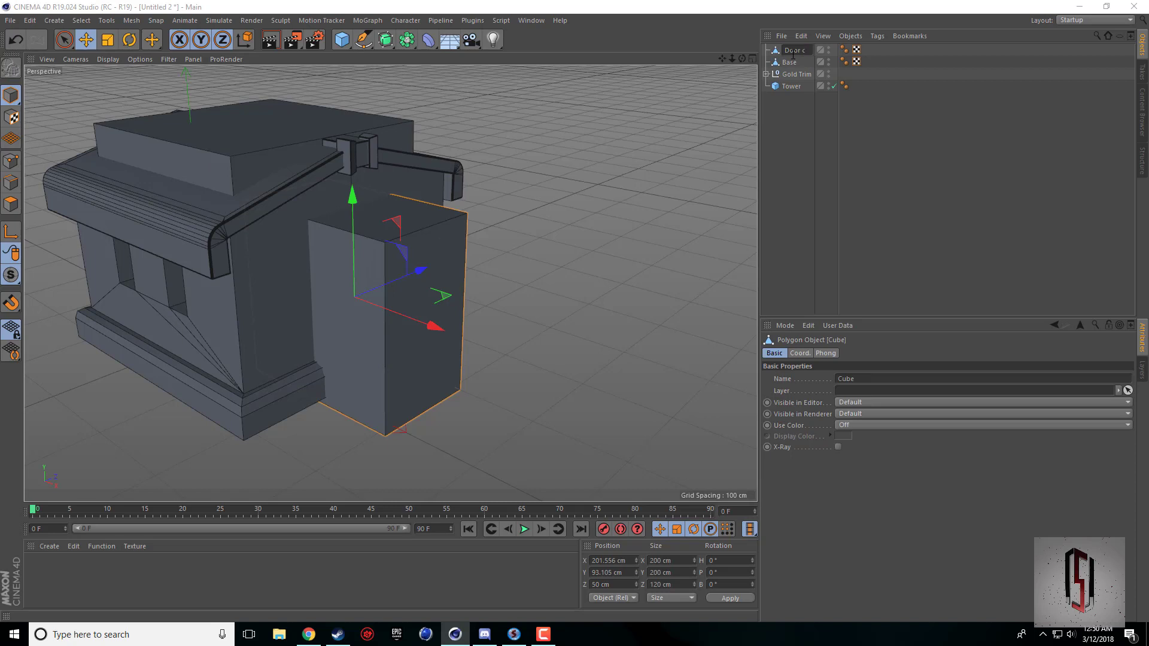
key(Return)
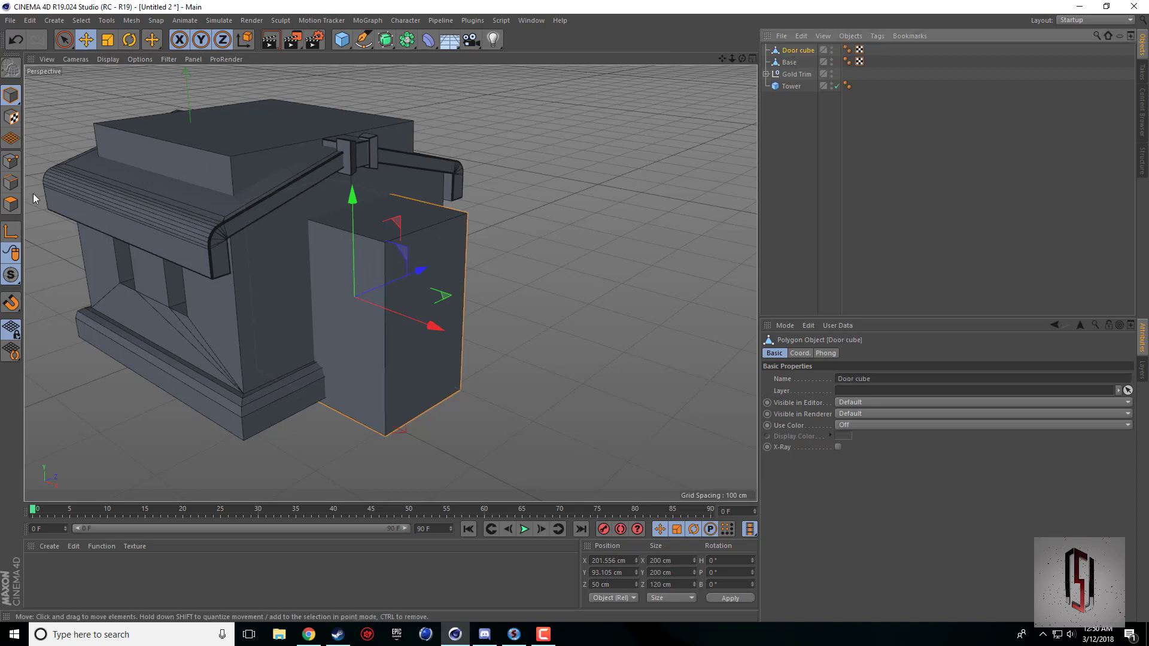
Select the door cube's two upper edges running along X and set up a Chamfer bevel with 0 subdivisions.
click(10, 182)
click(314, 232)
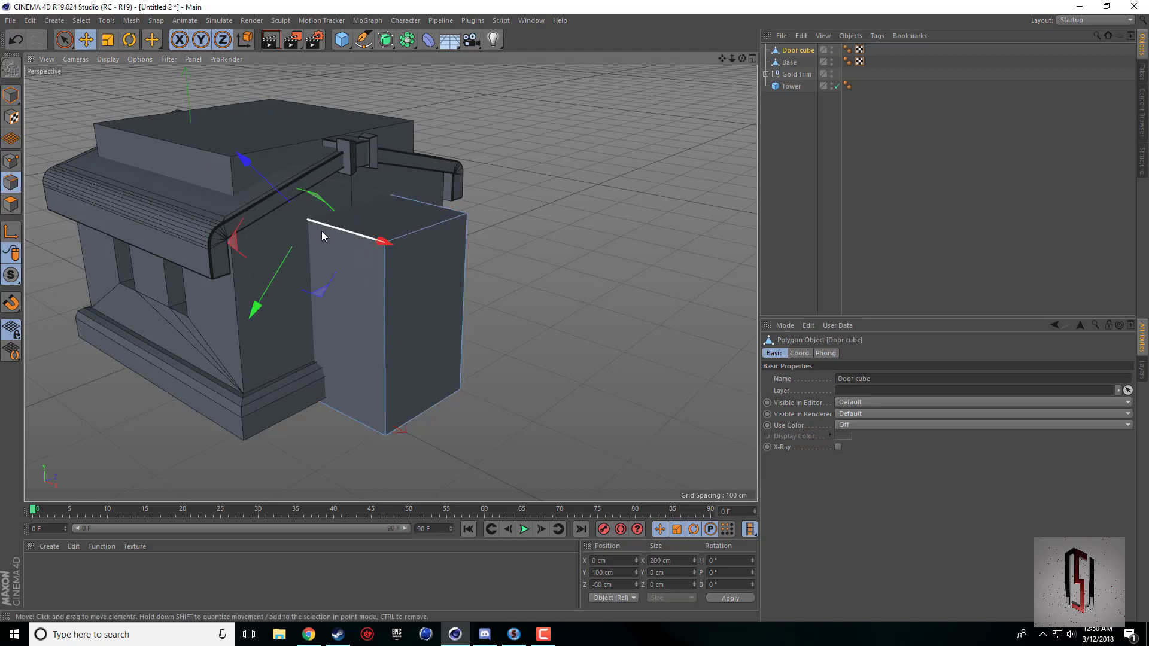
click(426, 201)
click(489, 342)
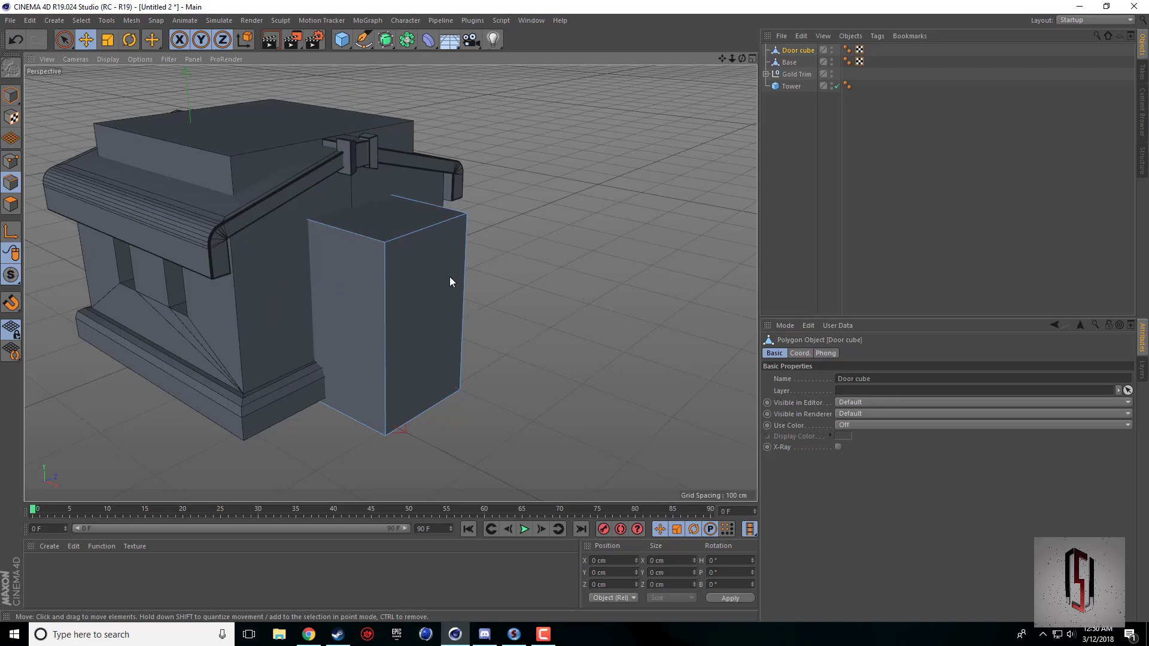
click(375, 238)
shift+click(434, 206)
right_click(458, 217)
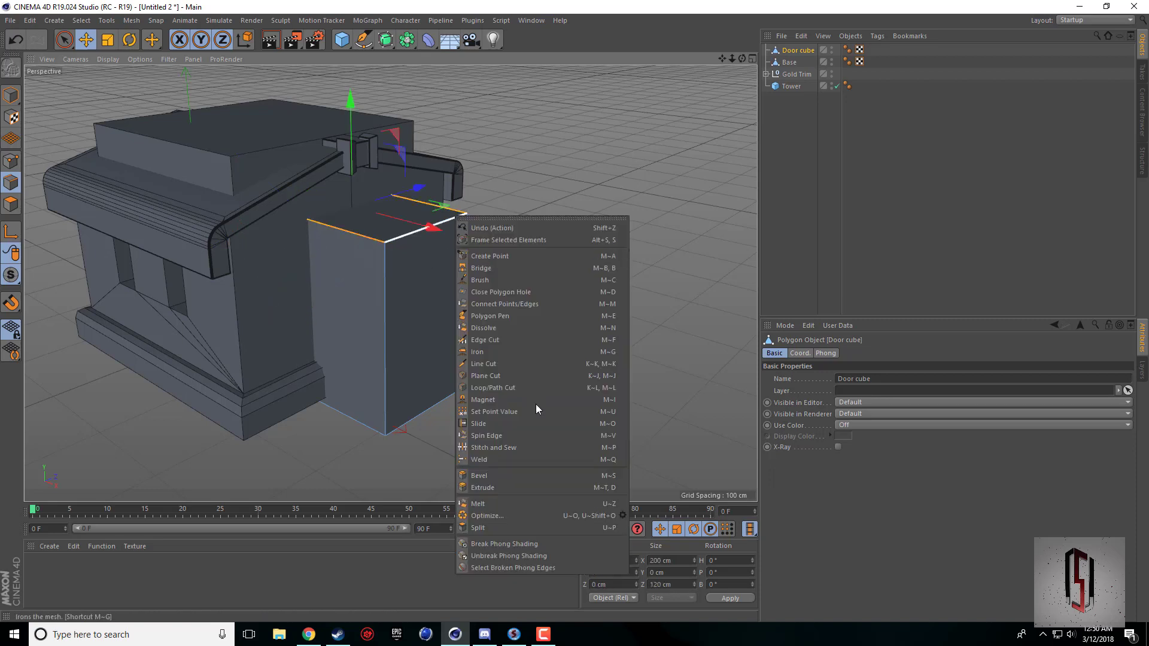
click(505, 474)
click(852, 417)
click(853, 417)
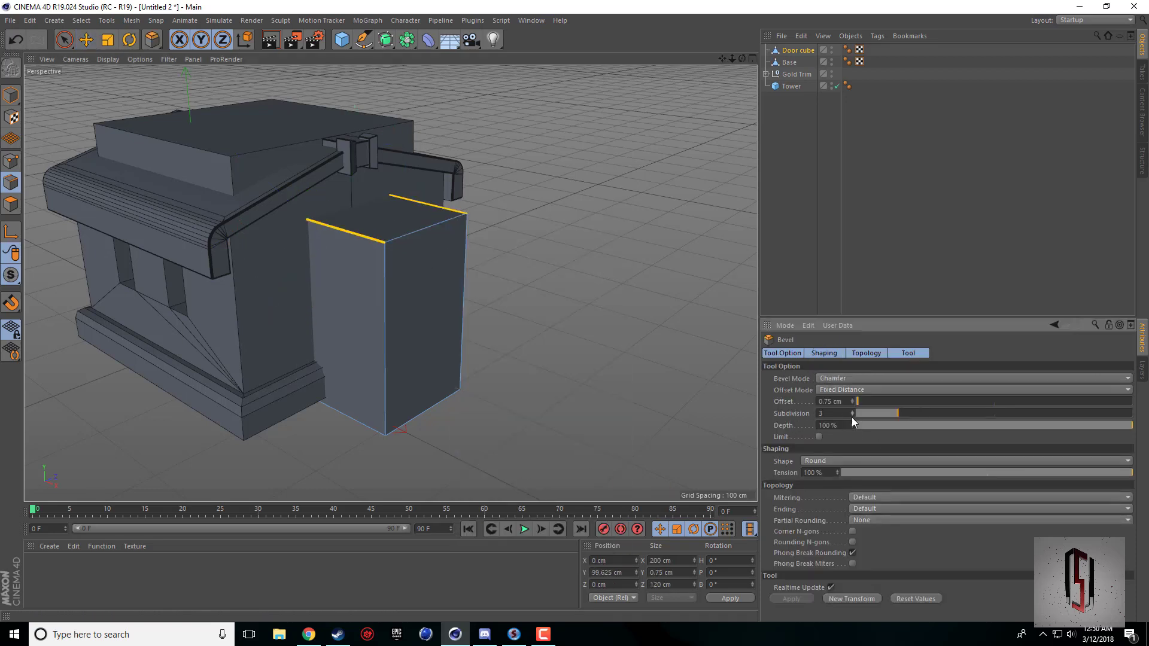
click(852, 417)
click(853, 417)
Bevel the door cube's two selected upper edges with an offset of about 27 cm.
drag(512, 419, 573, 420)
key(ctrl+z)
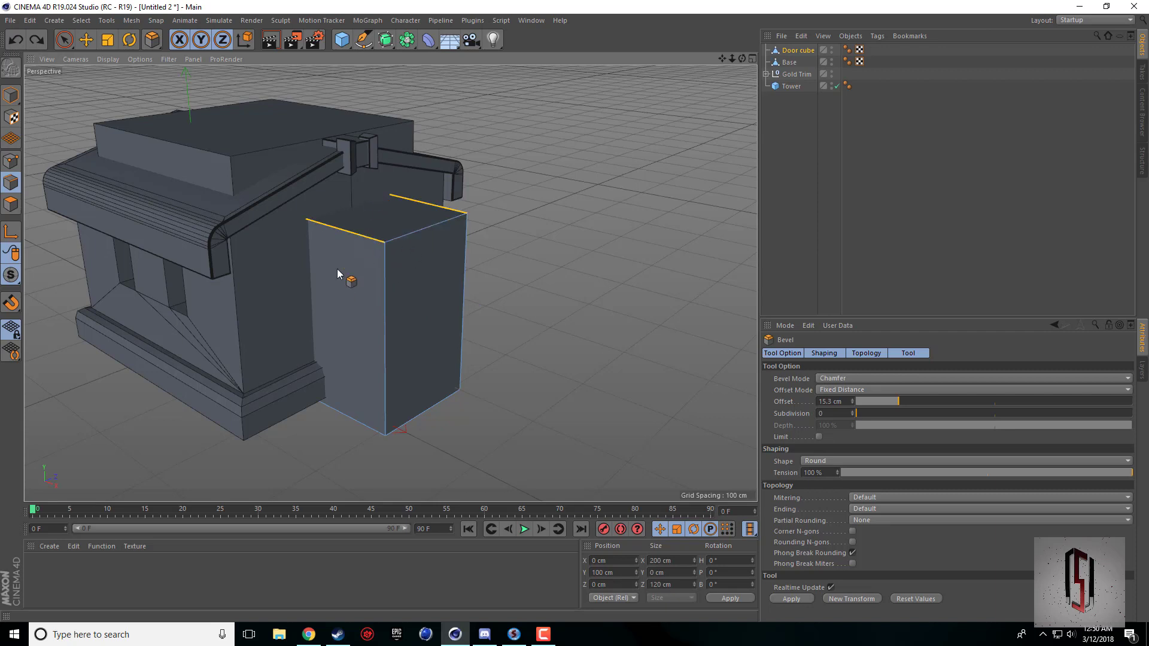
drag(364, 271, 405, 271)
middle_click(404, 361)
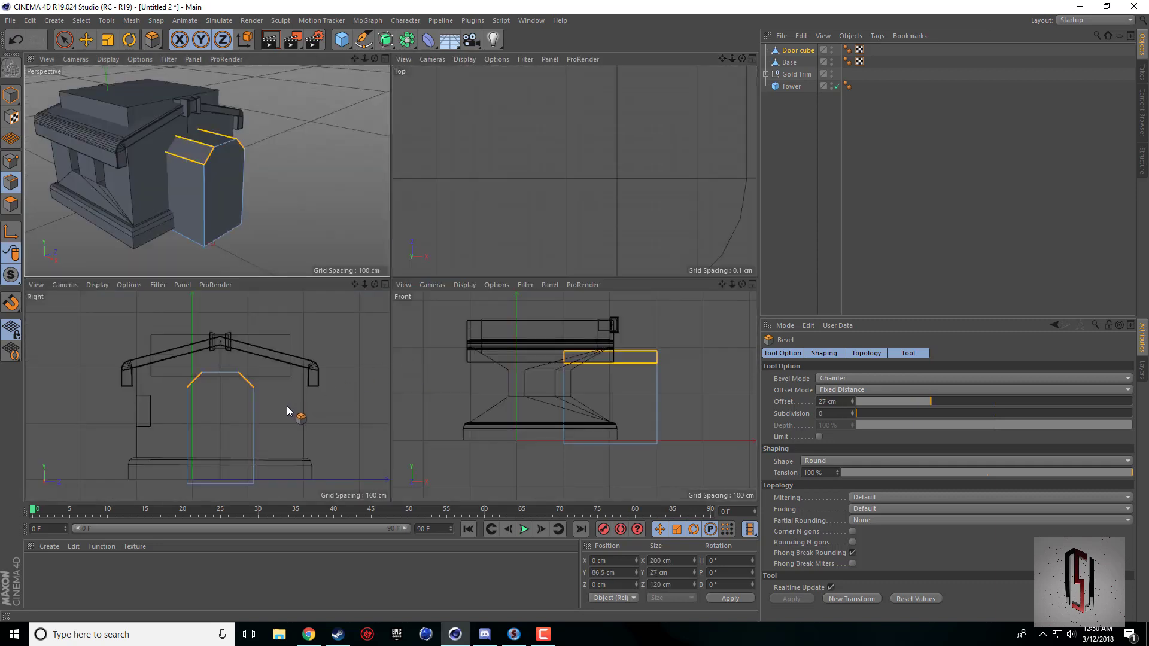
middle_click(223, 240)
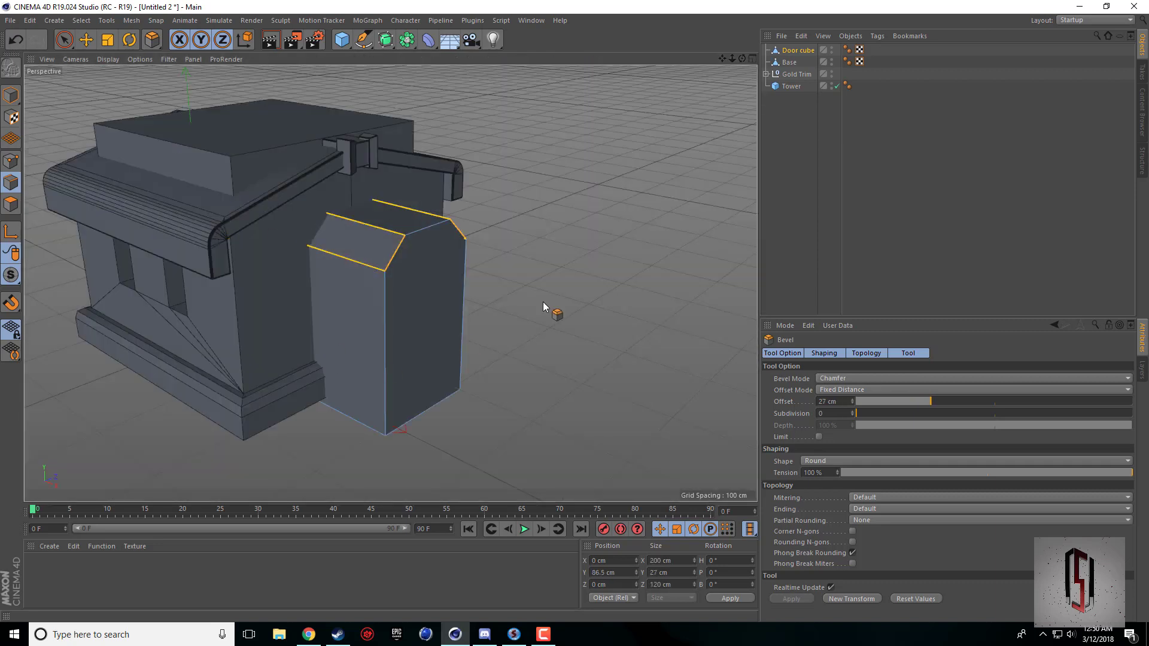
Add a Boole object and subtract the Door cube from the Base to cut the doorway in the gabled wall.
click(308, 634)
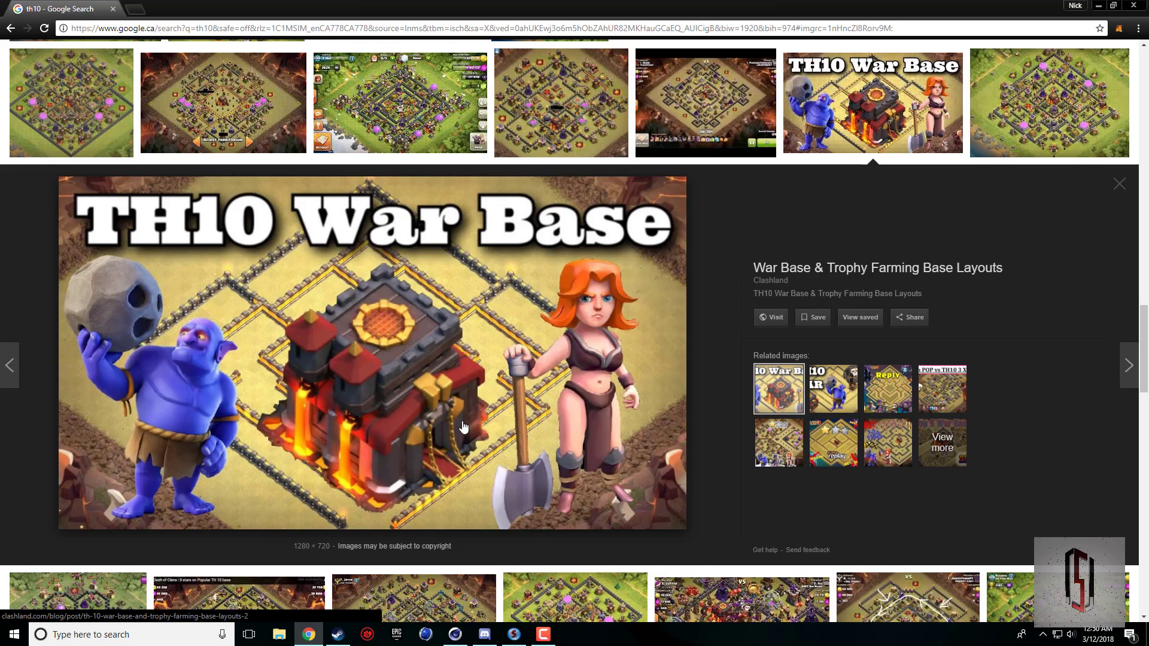
click(455, 634)
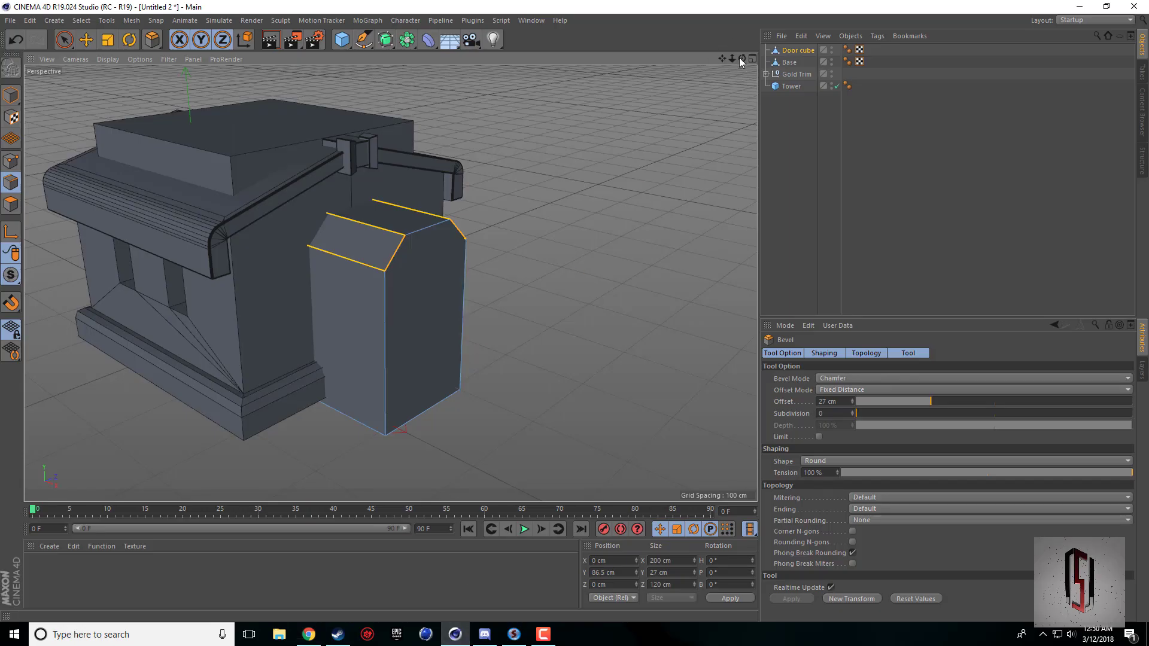
drag(741, 58, 225, 99)
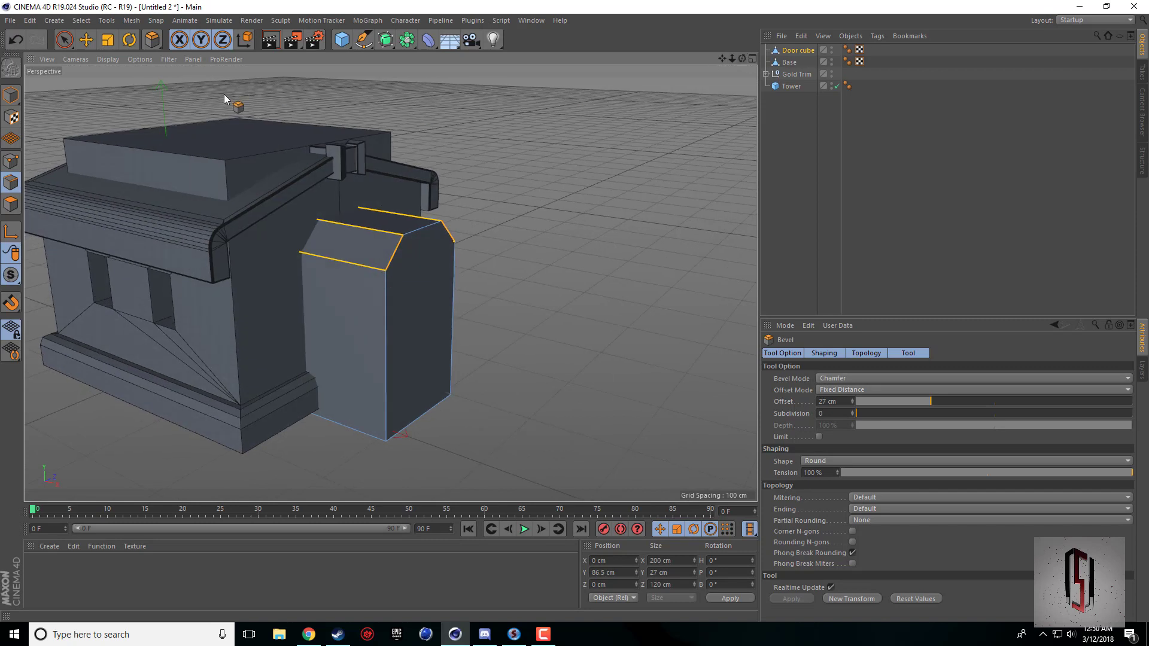
click(11, 96)
click(86, 40)
drag(408, 41, 623, 57)
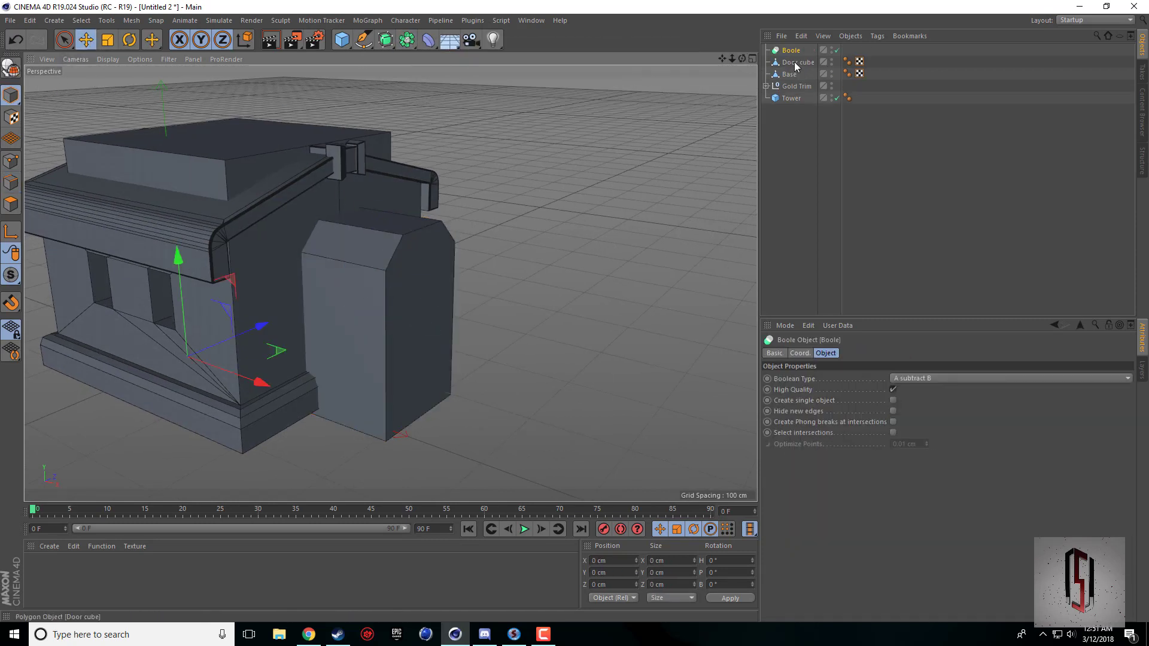
drag(795, 63, 738, 58)
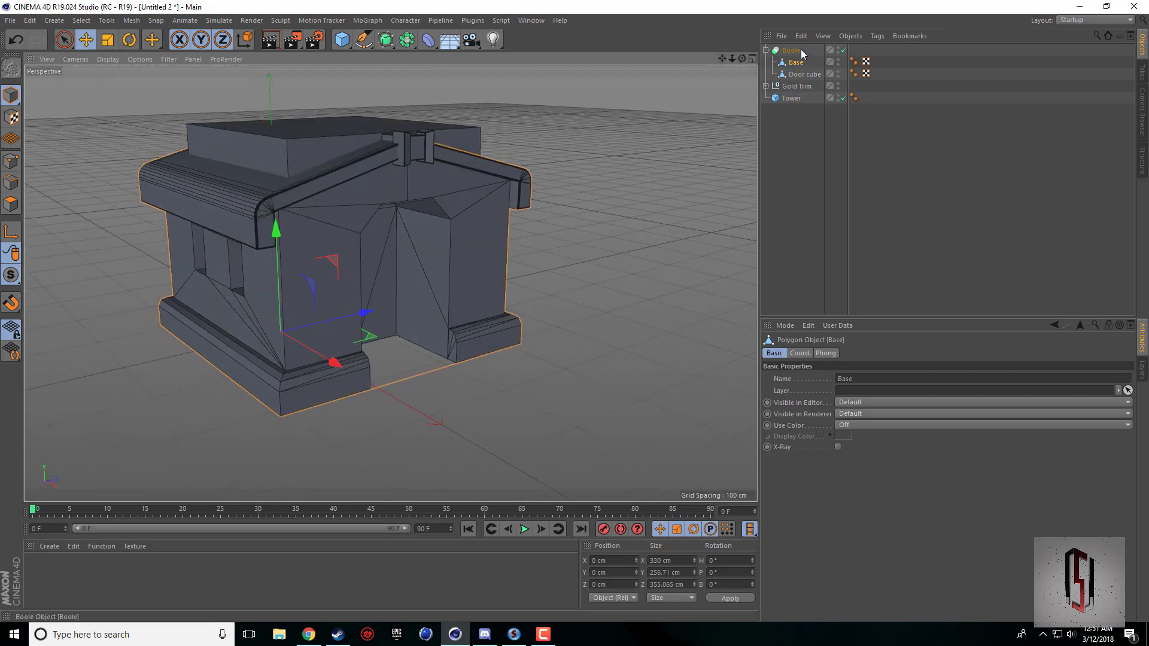
Merge the Boole, Base and Door cube into one polygon object, deleting the originals, and rename the result Base.
click(797, 51)
shift+click(796, 72)
right_click(797, 72)
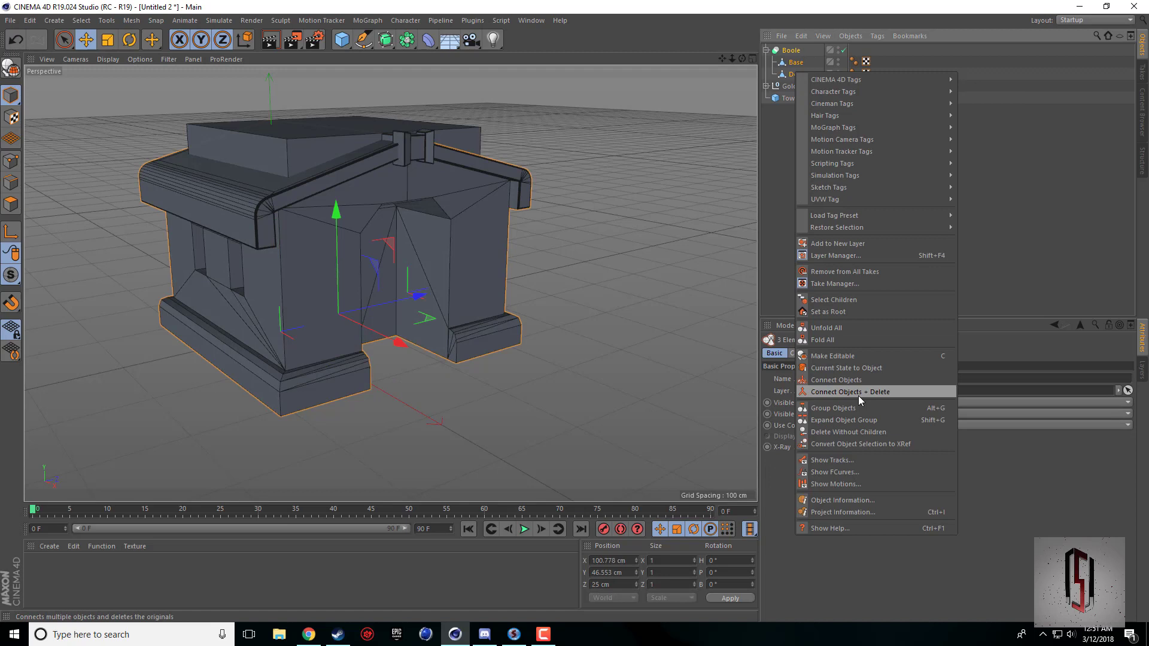
click(859, 392)
double_click(797, 50)
text(Ba)
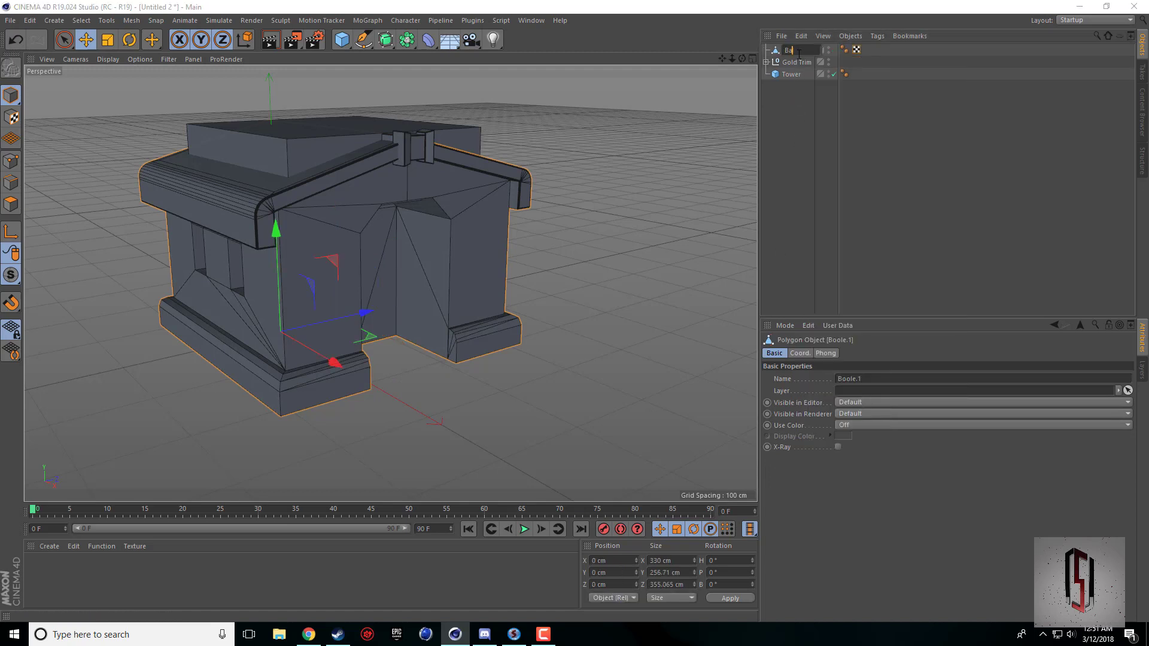
text(se)
key(Return)
click(806, 137)
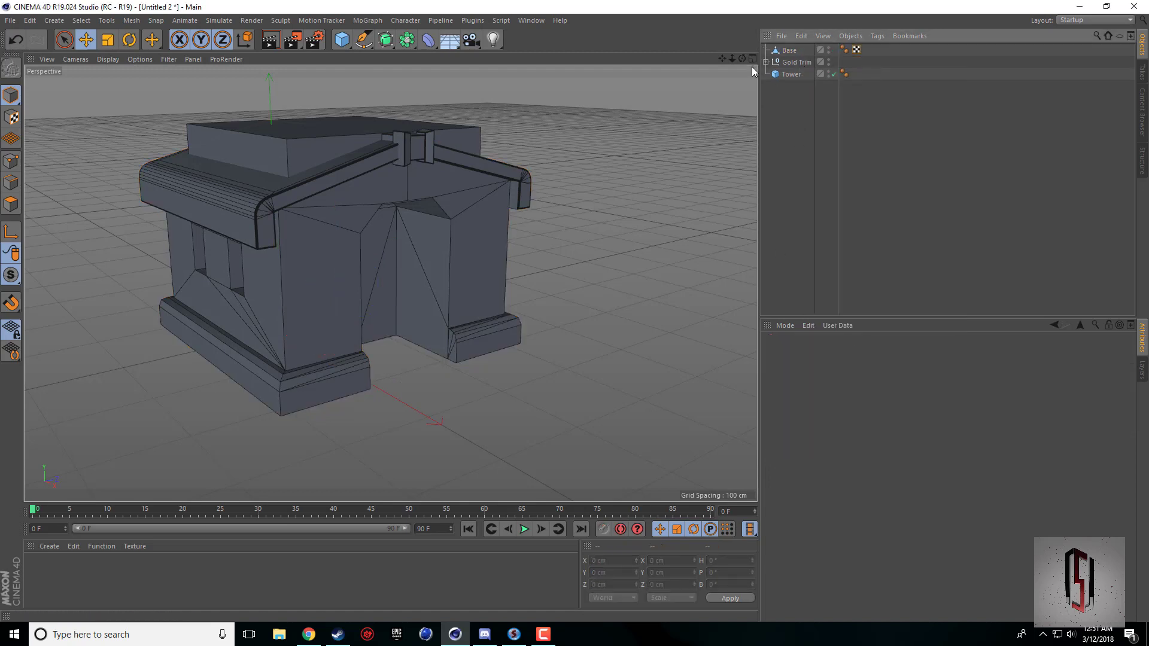
Check the reference picture's doorway, then add a cube and shift it along Z to about -10.8 cm in the Right view.
drag(740, 58, 737, 65)
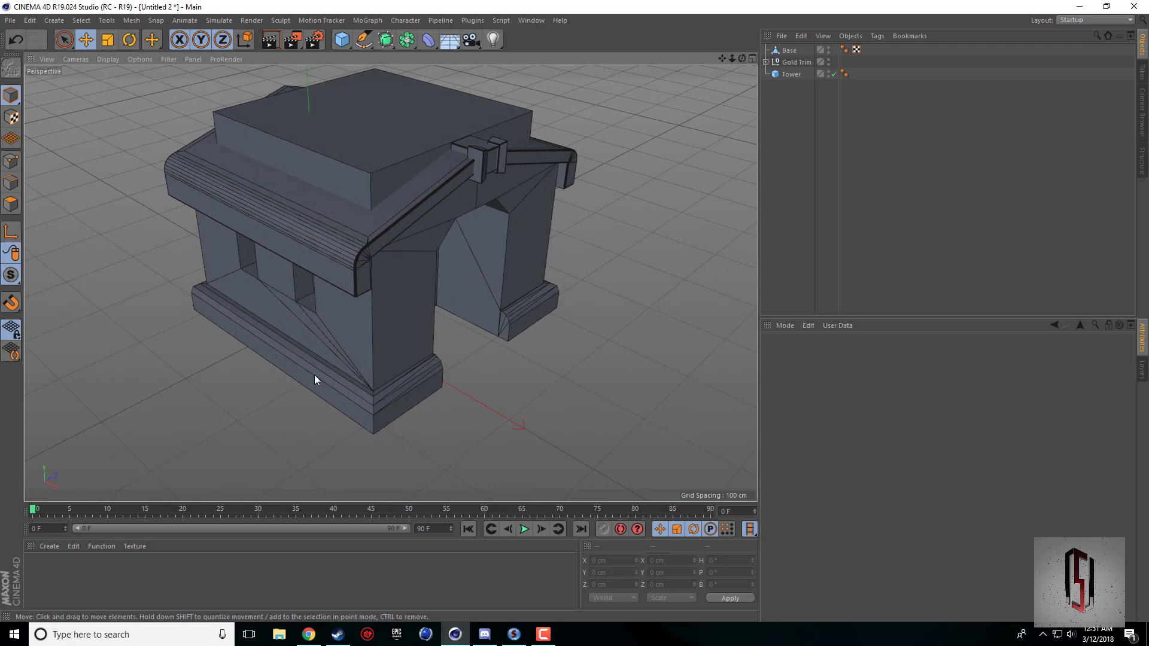
click(314, 640)
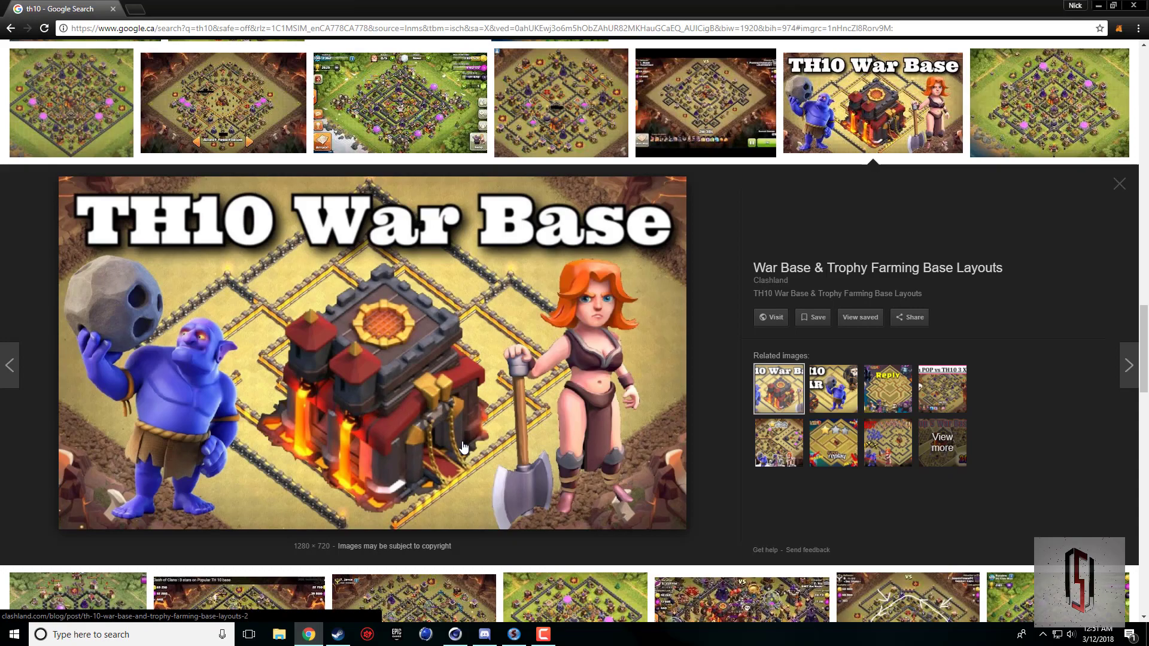
click(455, 635)
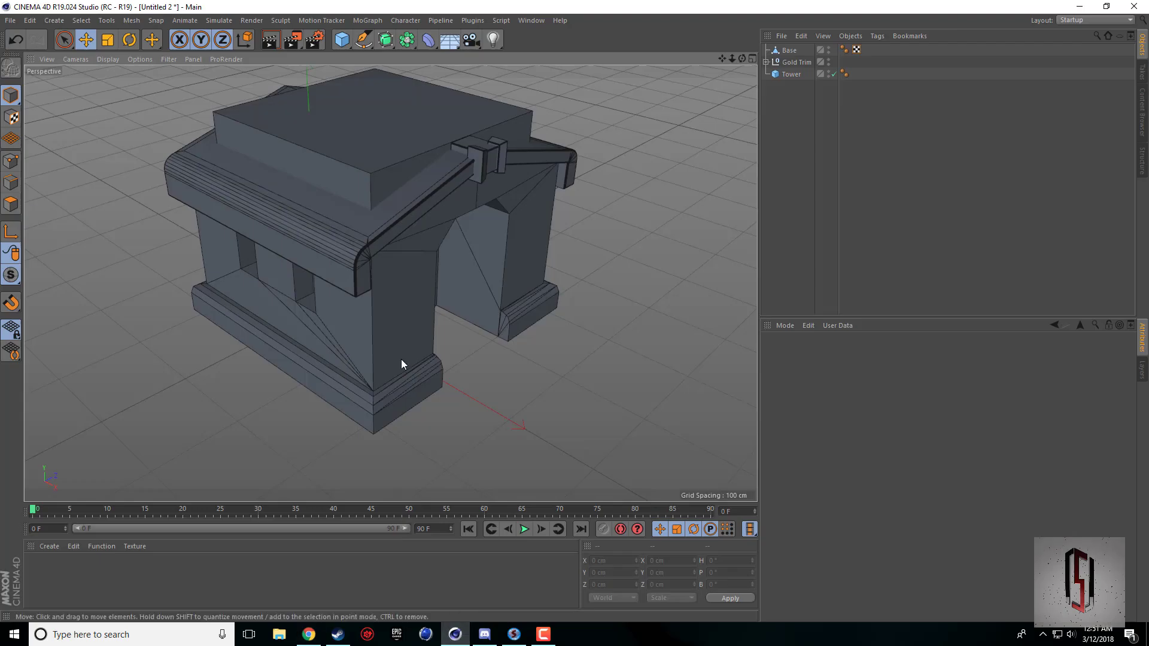
click(341, 39)
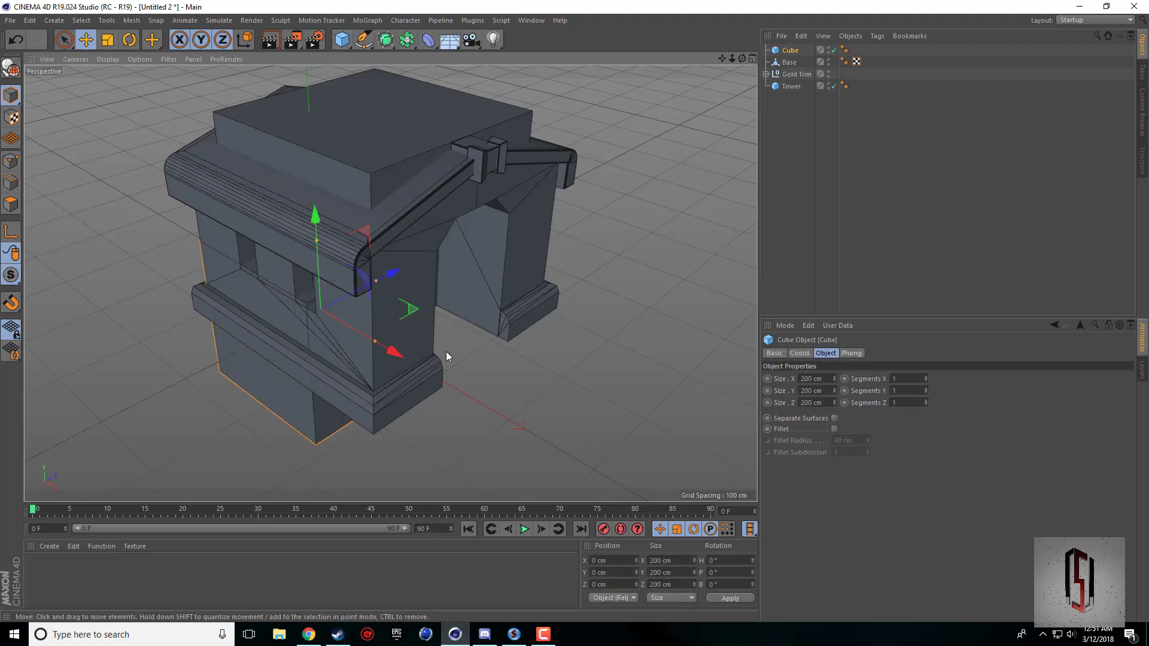
middle_click(446, 352)
scroll(246, 473, up, 3)
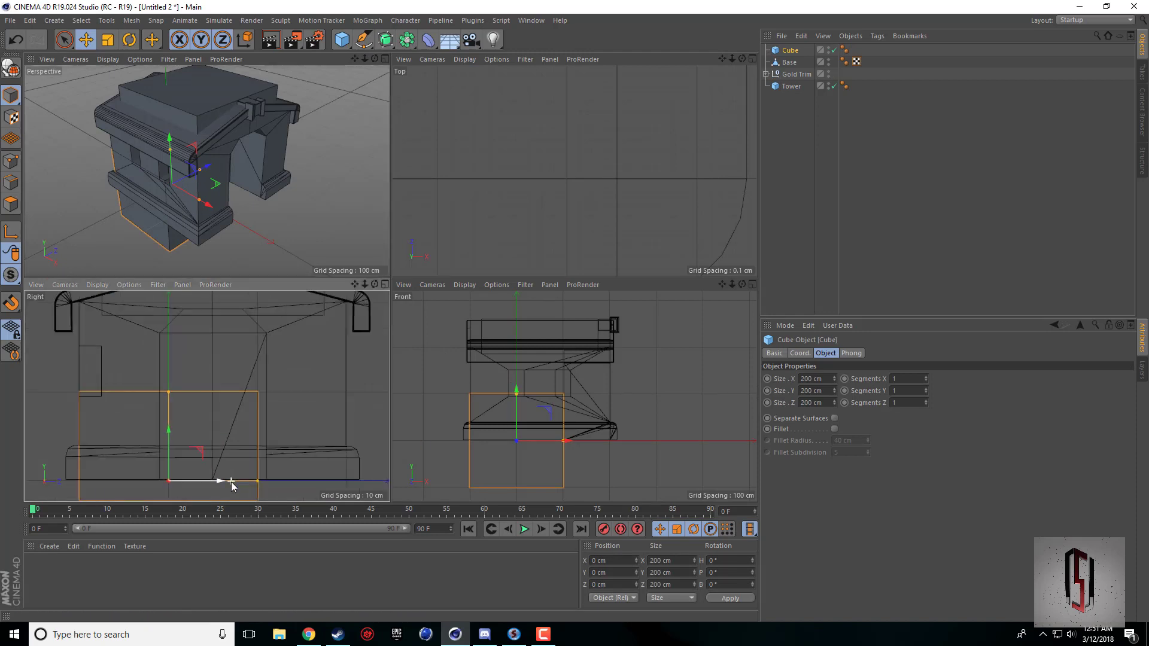
drag(203, 483, 193, 482)
Fine-tune the new cube's position to about Z -10 cm and Y -1.5 cm in the Right view.
scroll(203, 454, up, 5)
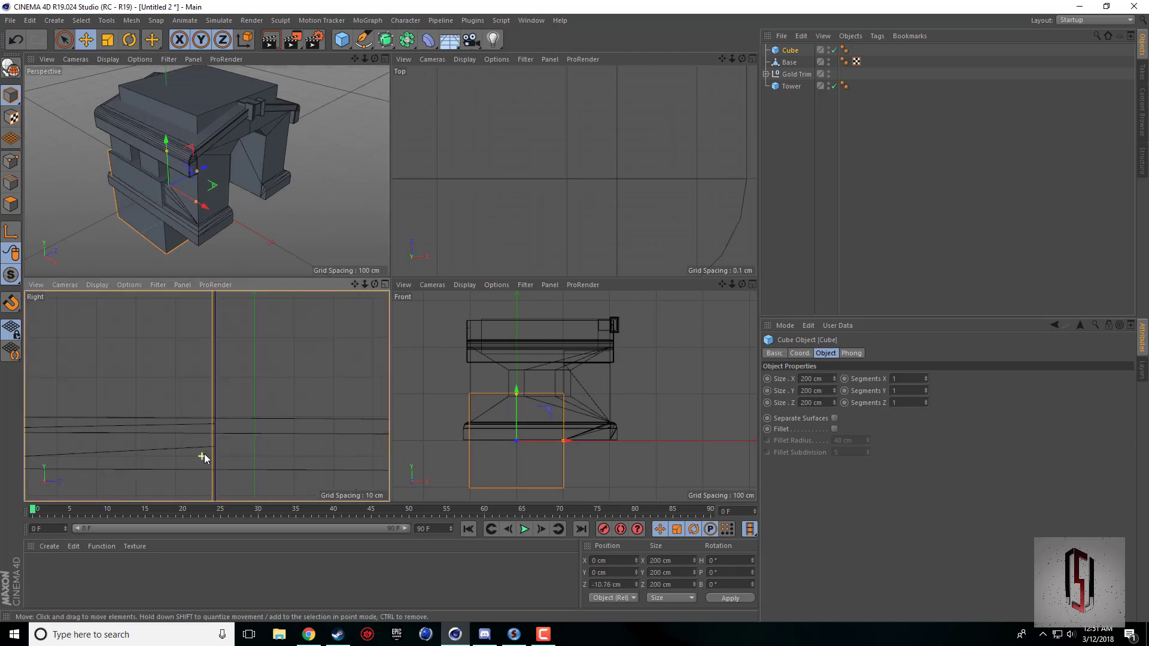
drag(355, 286, 368, 3)
drag(355, 293, 346, 438)
drag(257, 444, 259, 441)
scroll(282, 324, down, 3)
scroll(340, 361, down, 3)
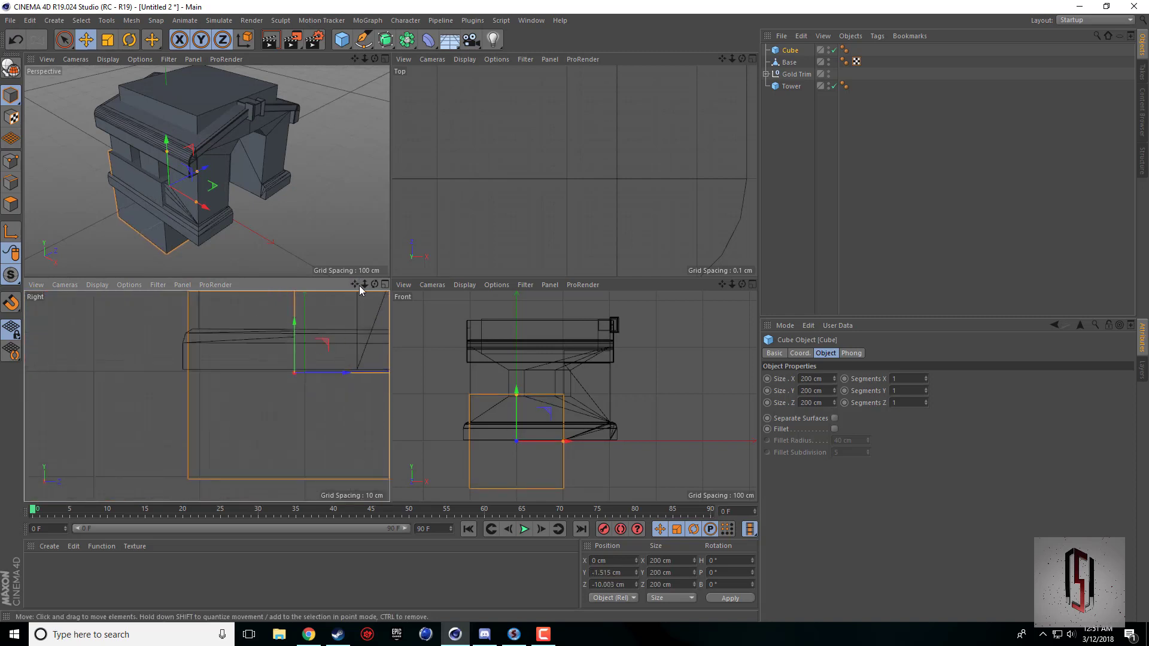
Narrow the new cube to about 43.1 cm along Z and move it to about 200.3 cm in X, at the doorway side.
drag(356, 285, 308, 308)
drag(352, 393, 267, 397)
drag(535, 443, 628, 441)
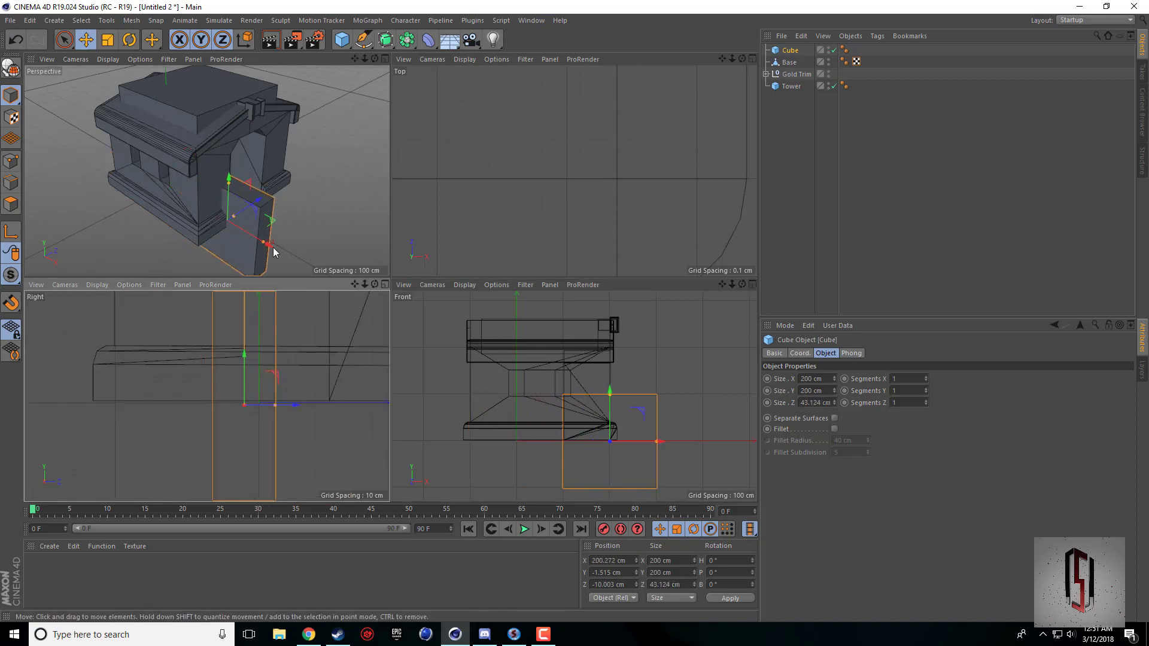
Set the new cube's Z size to 30 cm and shorten it along X to about 53.8 cm in the Front view.
middle_click(269, 217)
drag(742, 58, 707, 60)
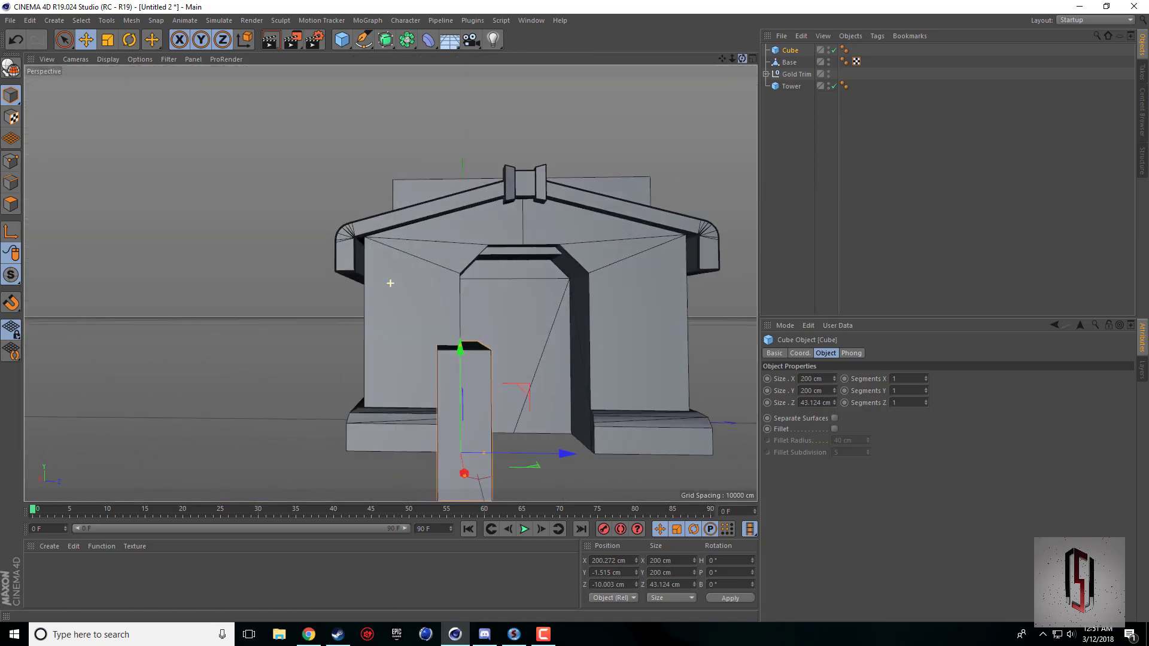
click(826, 403)
text(30)
key(Return)
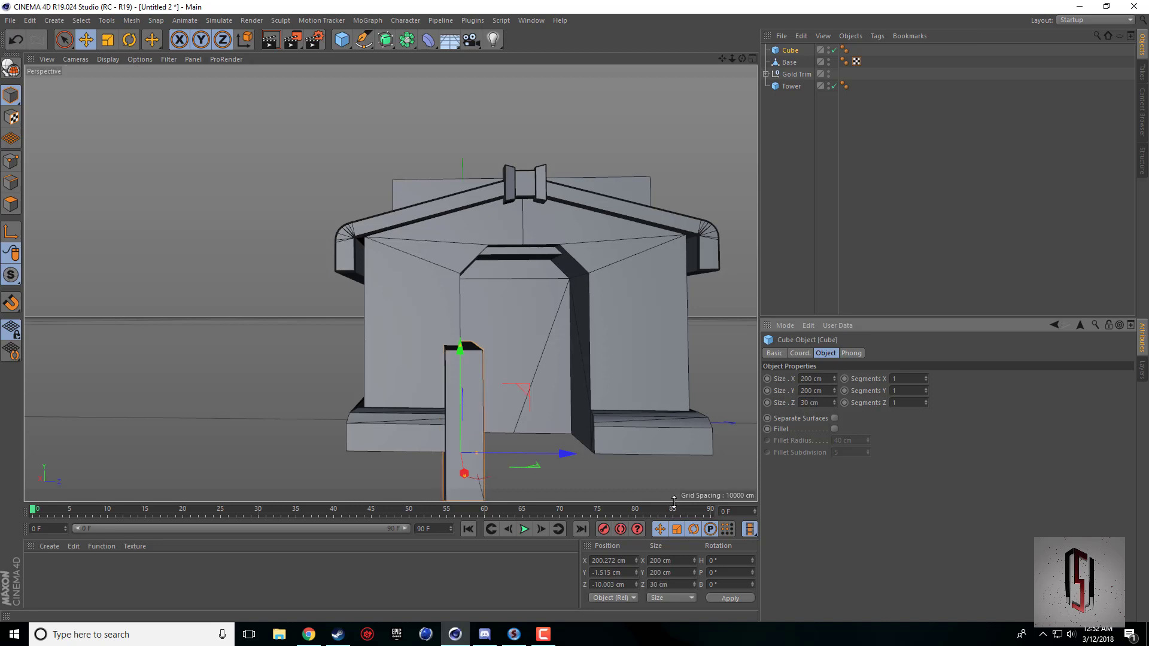
middle_click(483, 450)
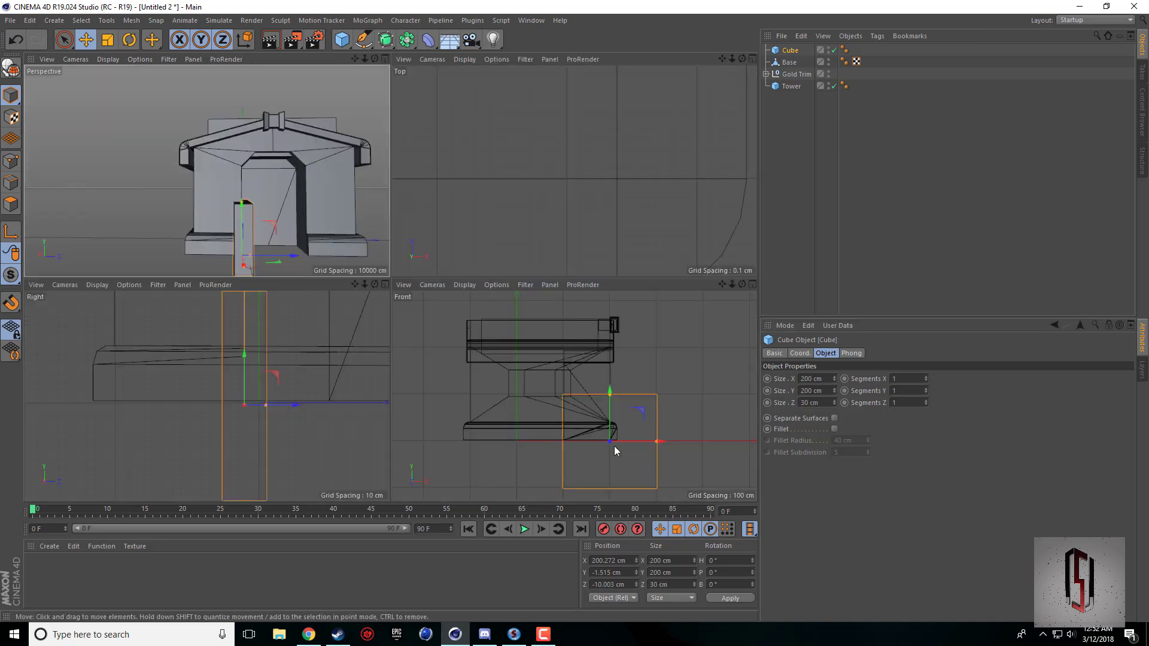
drag(661, 445, 622, 443)
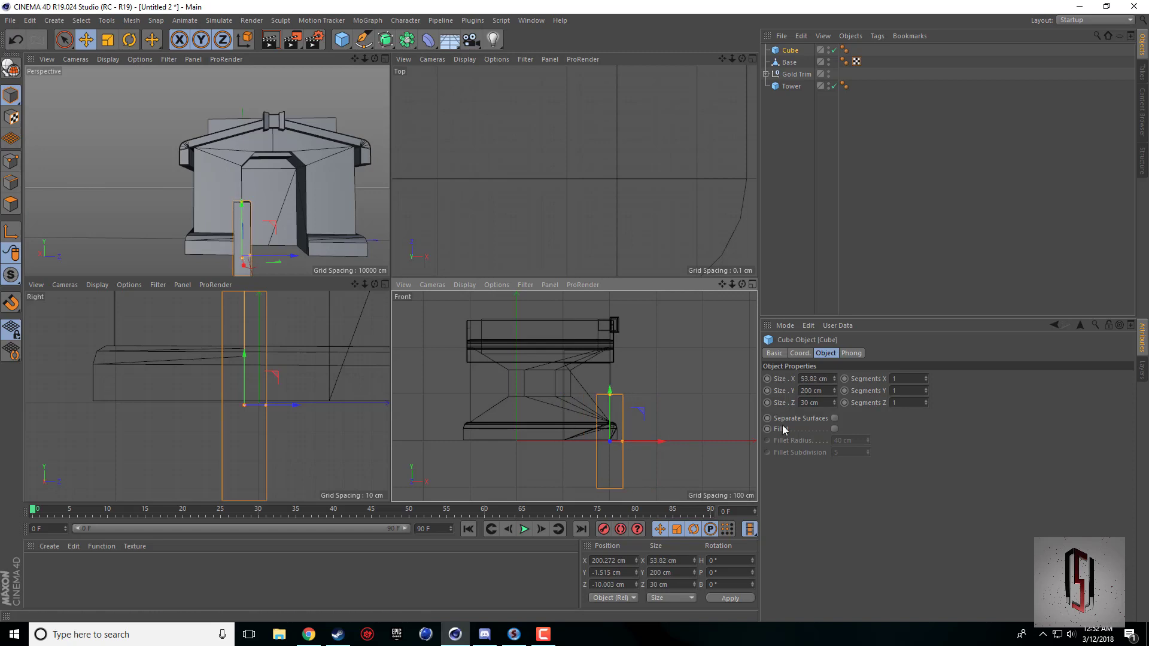
Set the pillar cube's X size to 50 cm.
double_click(824, 378)
text(50)
key(Return)
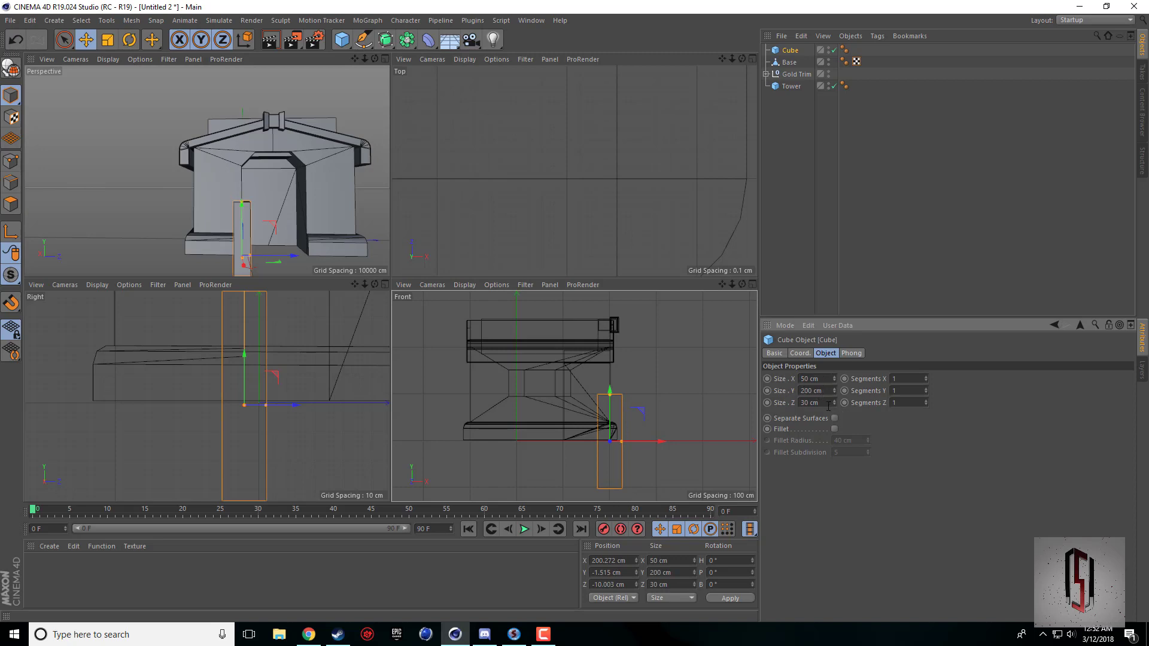
click(543, 634)
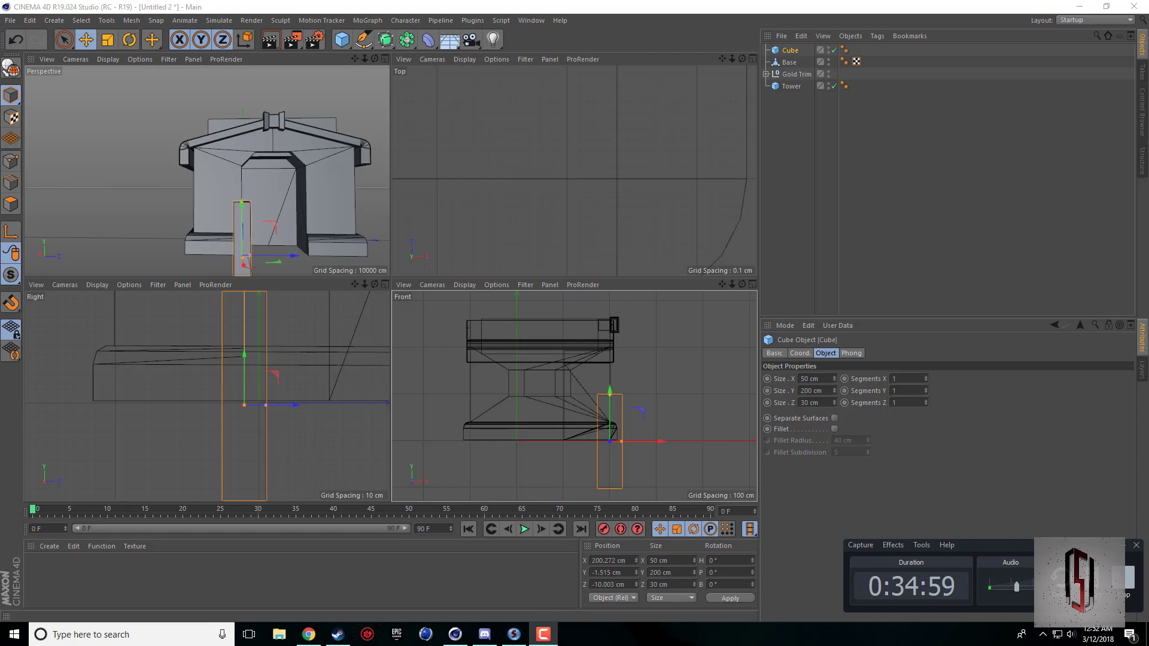
key(alt+Tab)
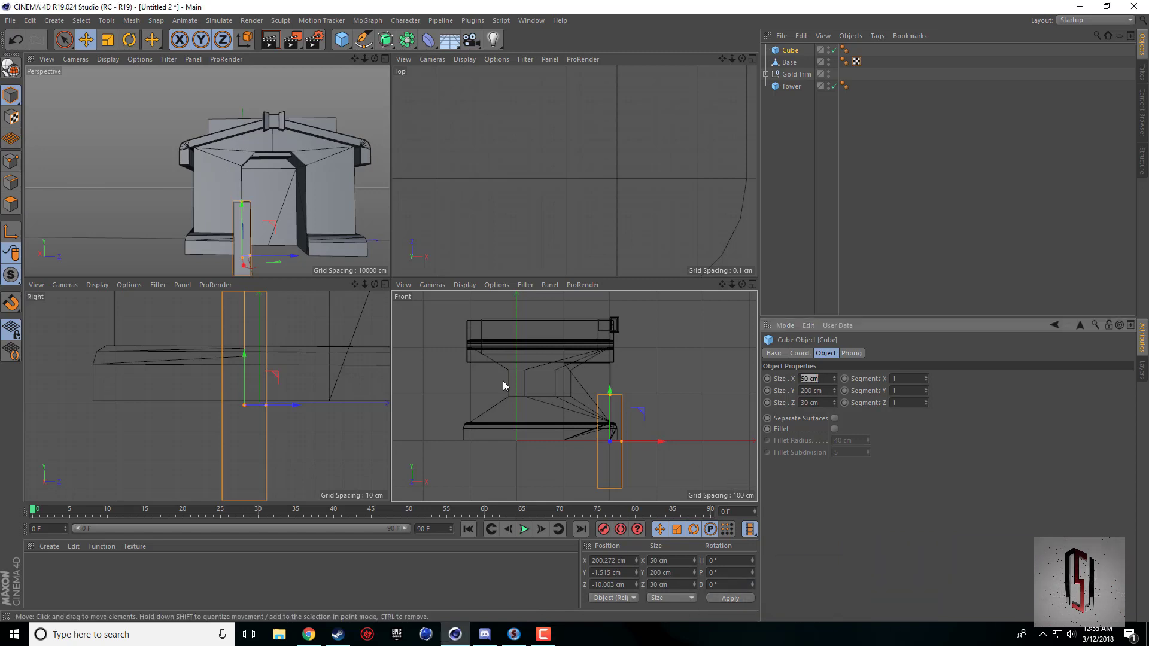
Raise the pillar cube to about Y 92.9 cm and reduce its height to about 182 cm, aligning its base with the building's bottom.
middle_click(282, 216)
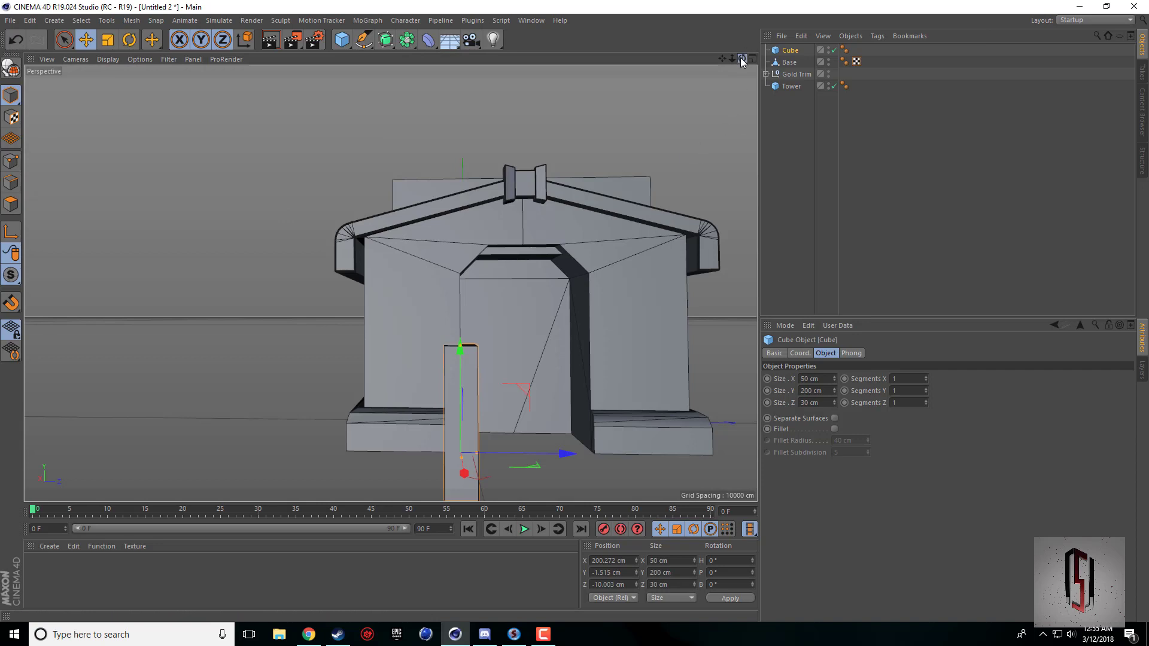
drag(742, 58, 494, 264)
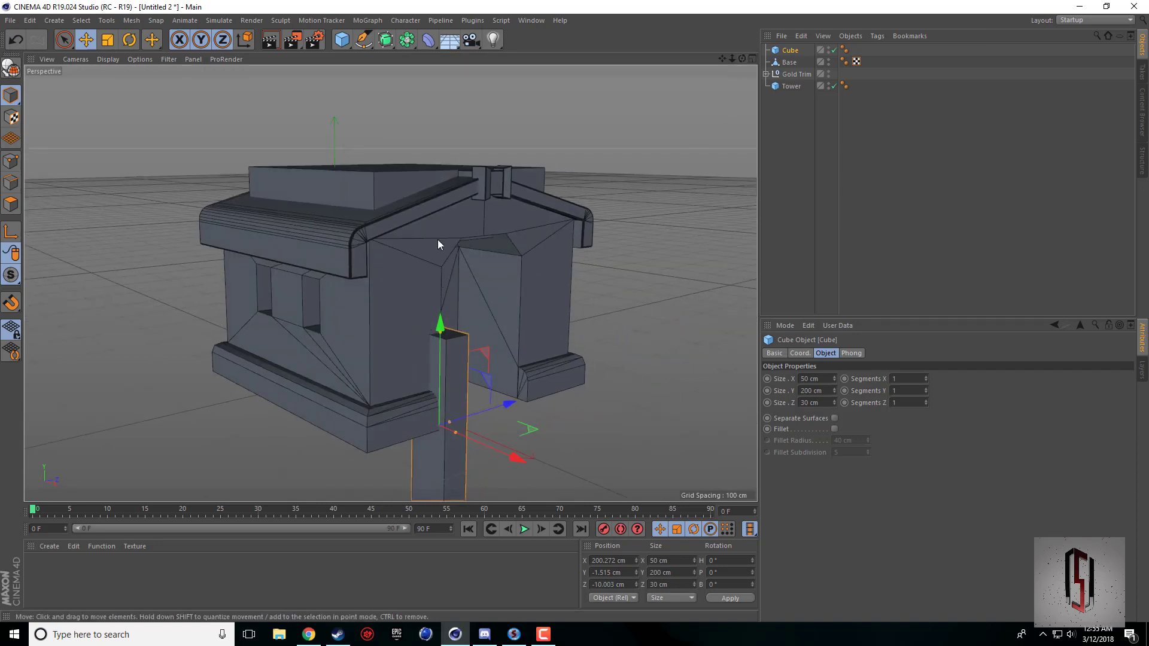
middle_click(469, 301)
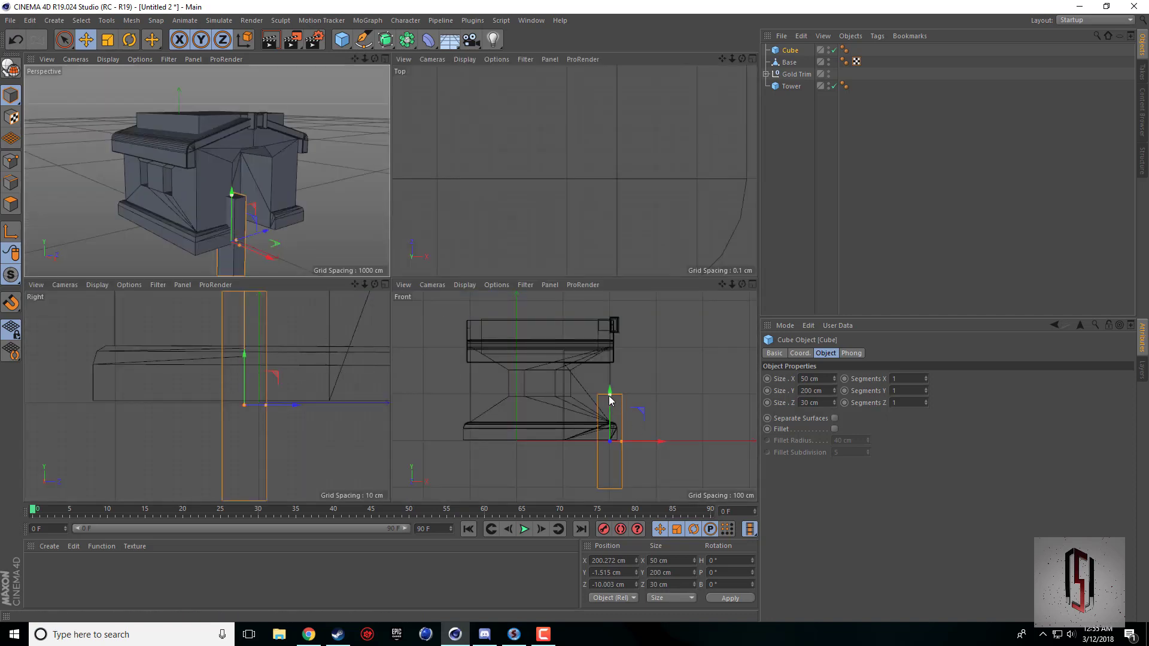
drag(610, 398, 611, 357)
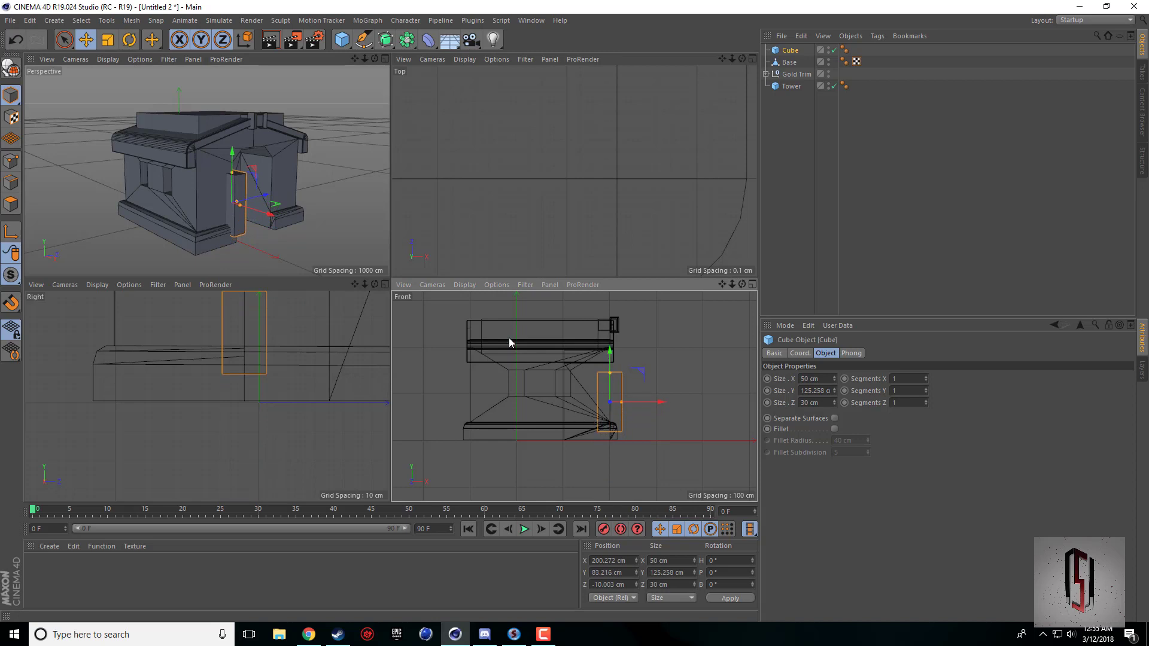
scroll(211, 180, up, 3)
drag(255, 175, 206, 171)
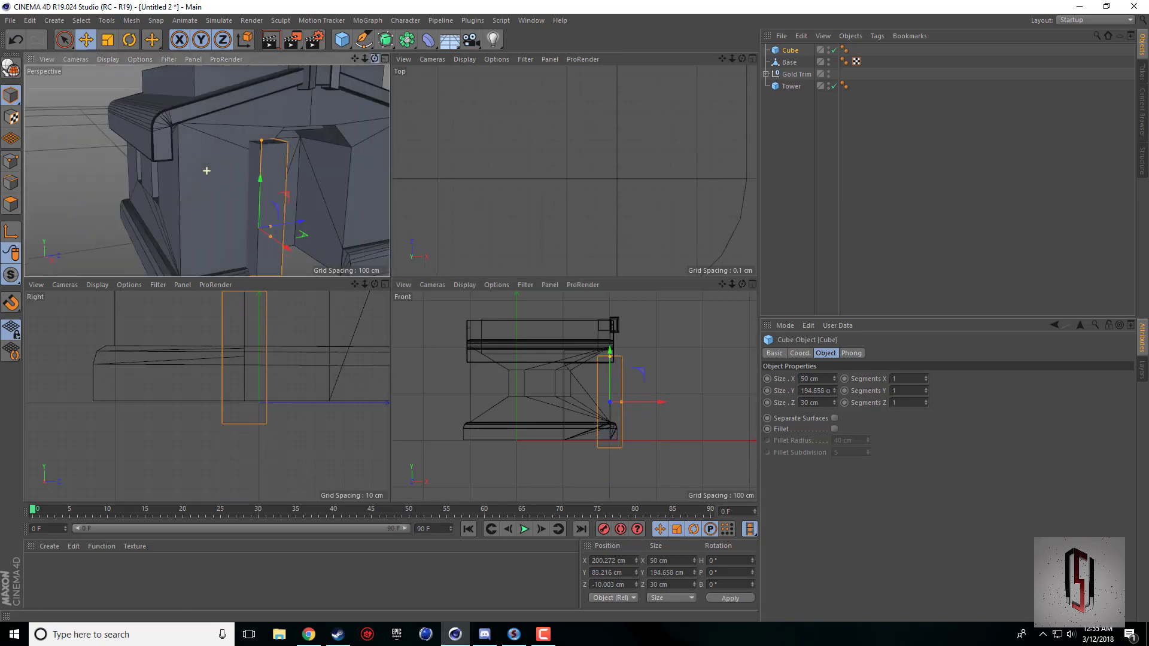
drag(356, 59, 208, 170)
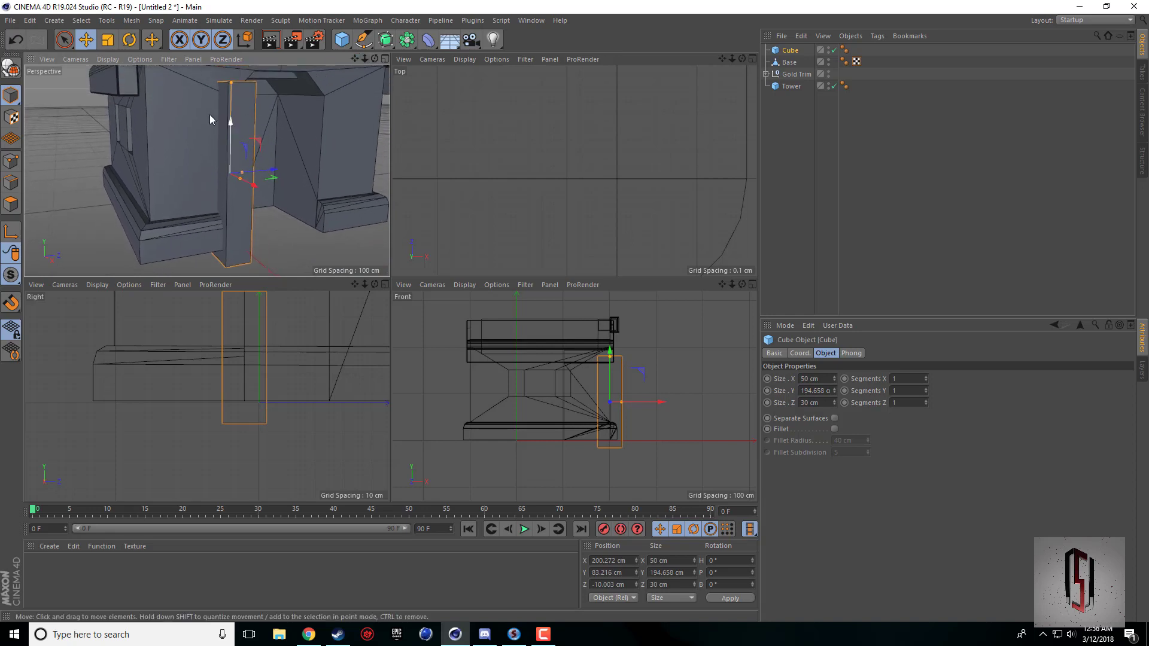
drag(228, 85, 235, 145)
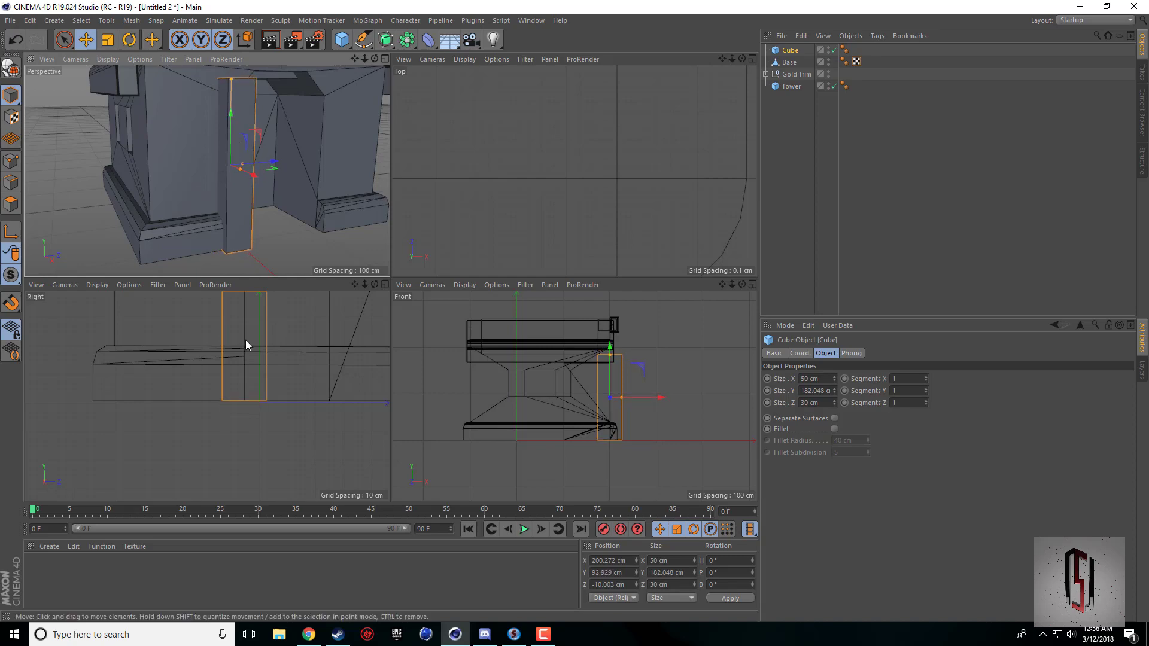
Make the pillar cube editable and select its two outward-facing vertical edges.
middle_click(214, 153)
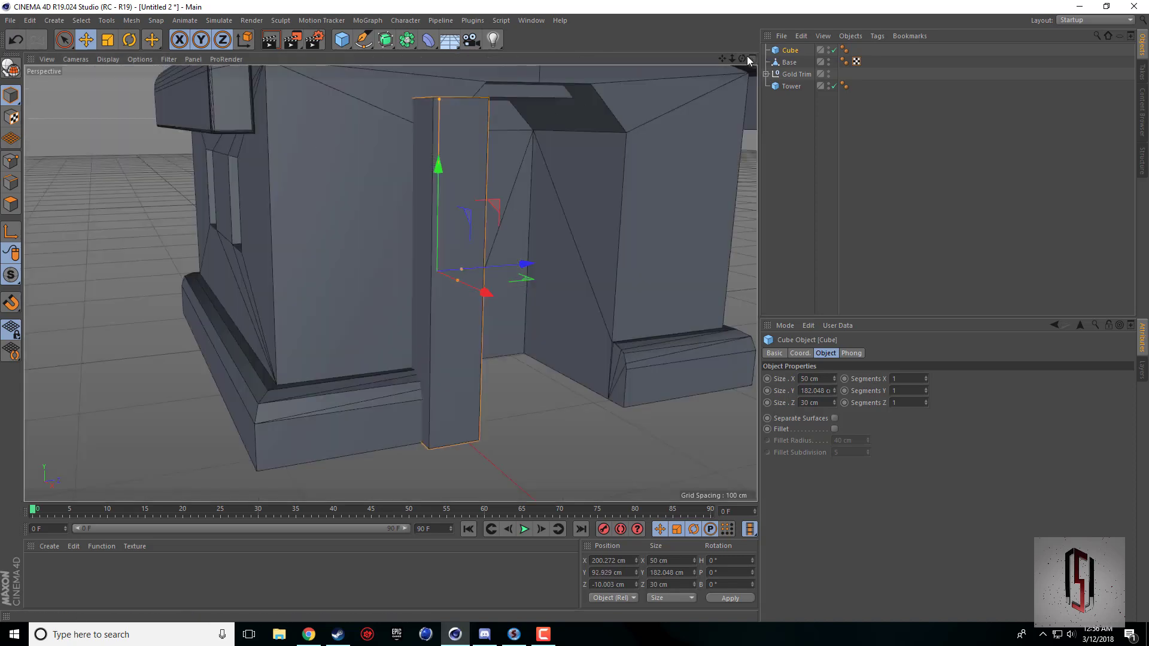
drag(747, 55, 611, 105)
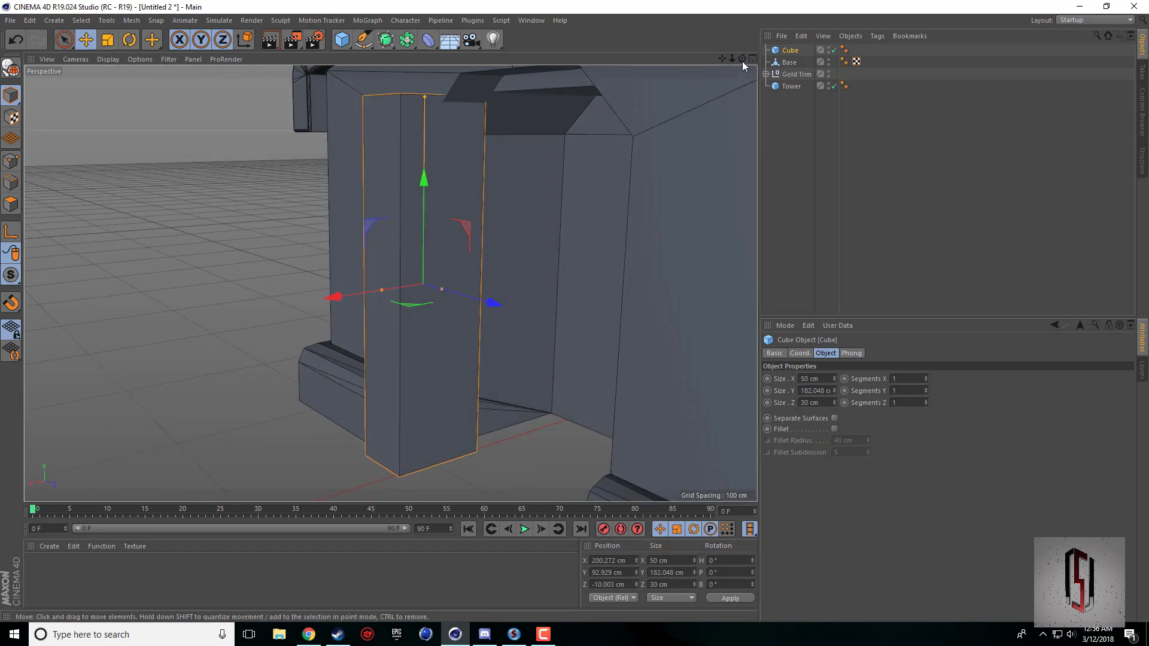
drag(742, 61, 622, 75)
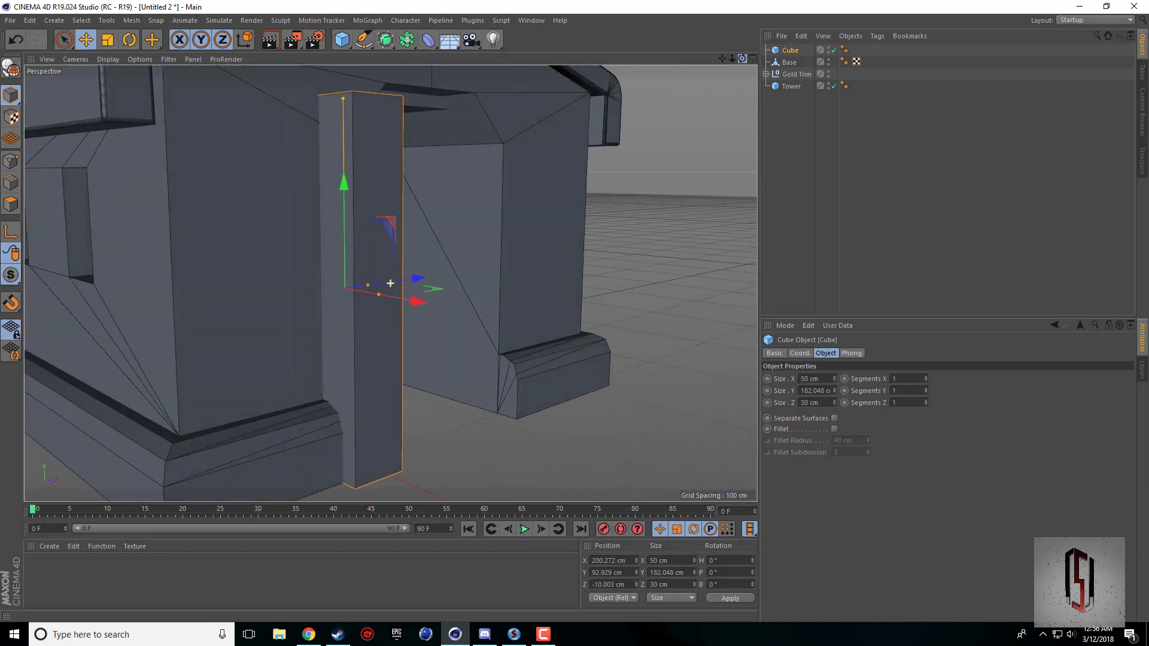
alt+drag(390, 283, 278, 167)
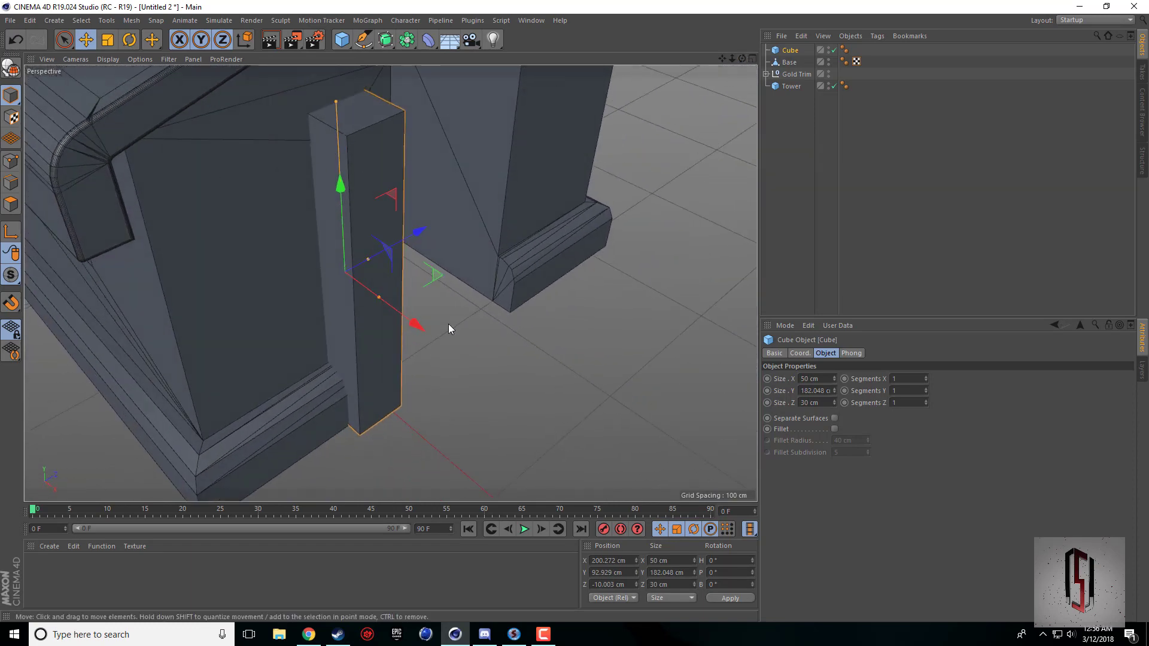
drag(723, 58, 713, 180)
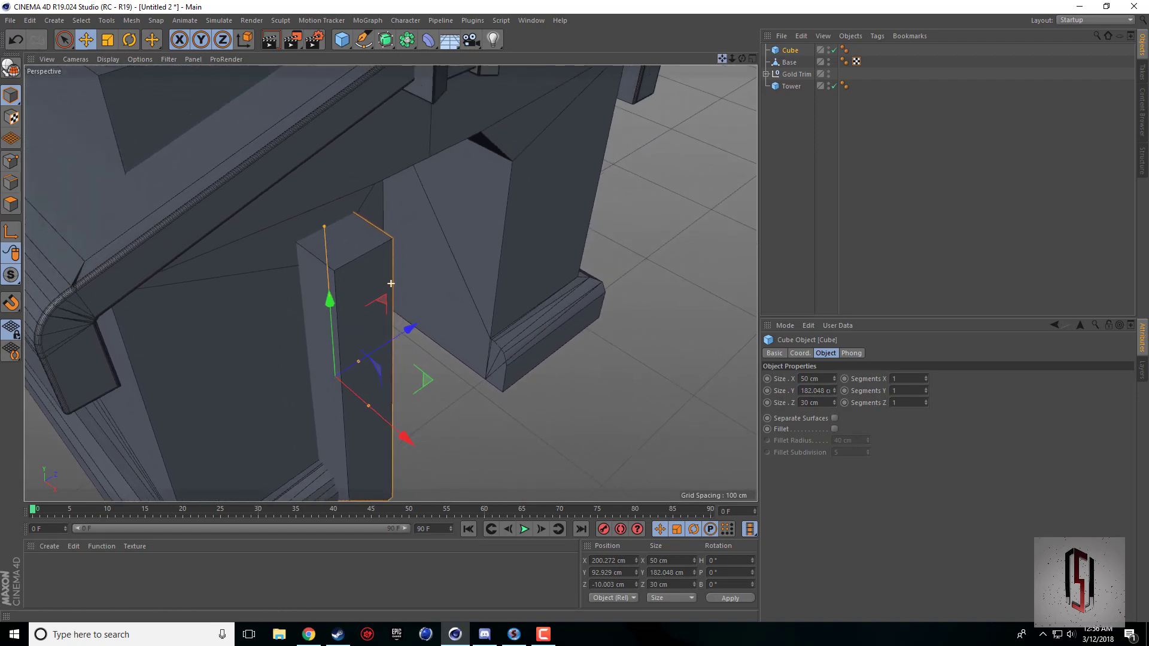
drag(742, 60, 572, 196)
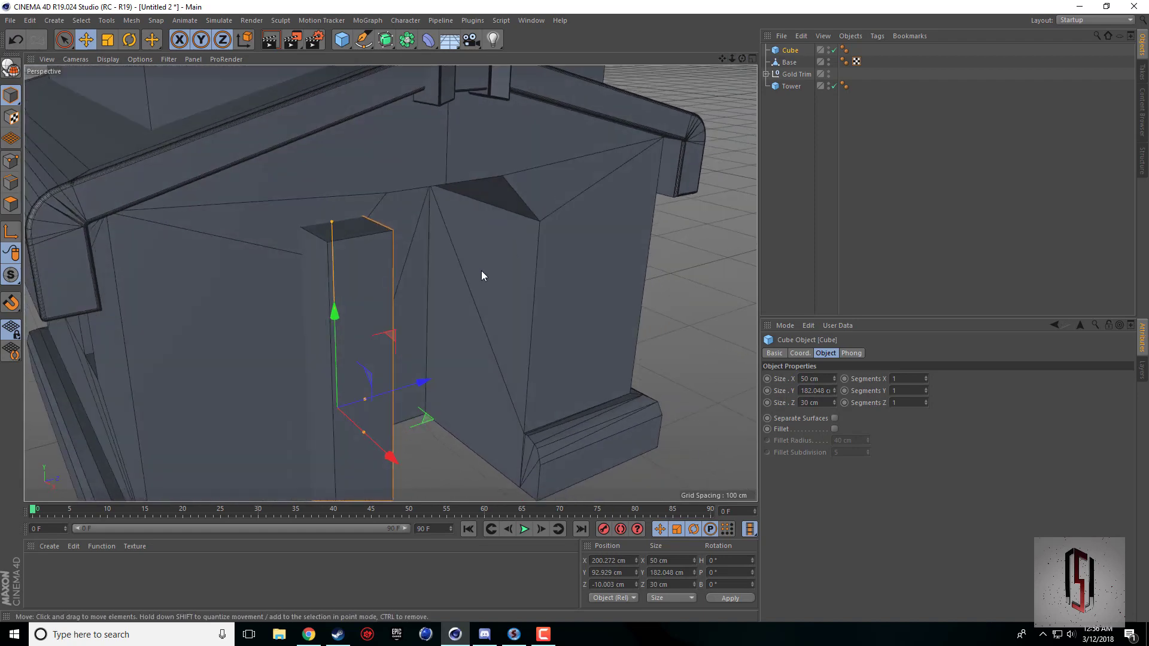
click(11, 69)
click(10, 182)
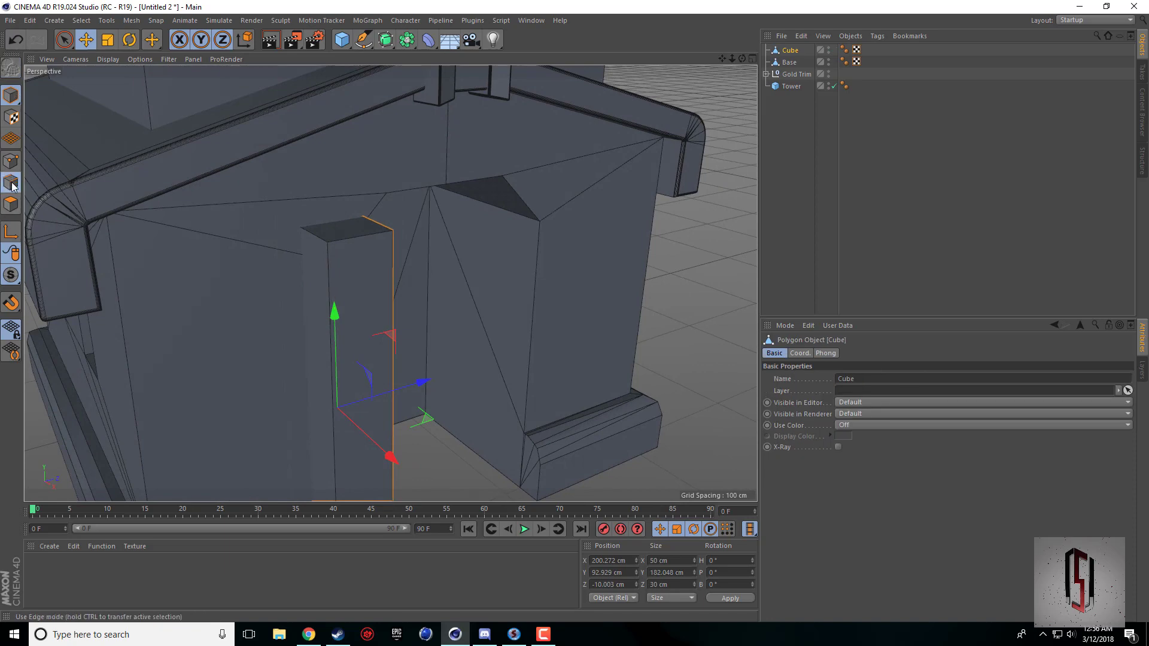
click(326, 315)
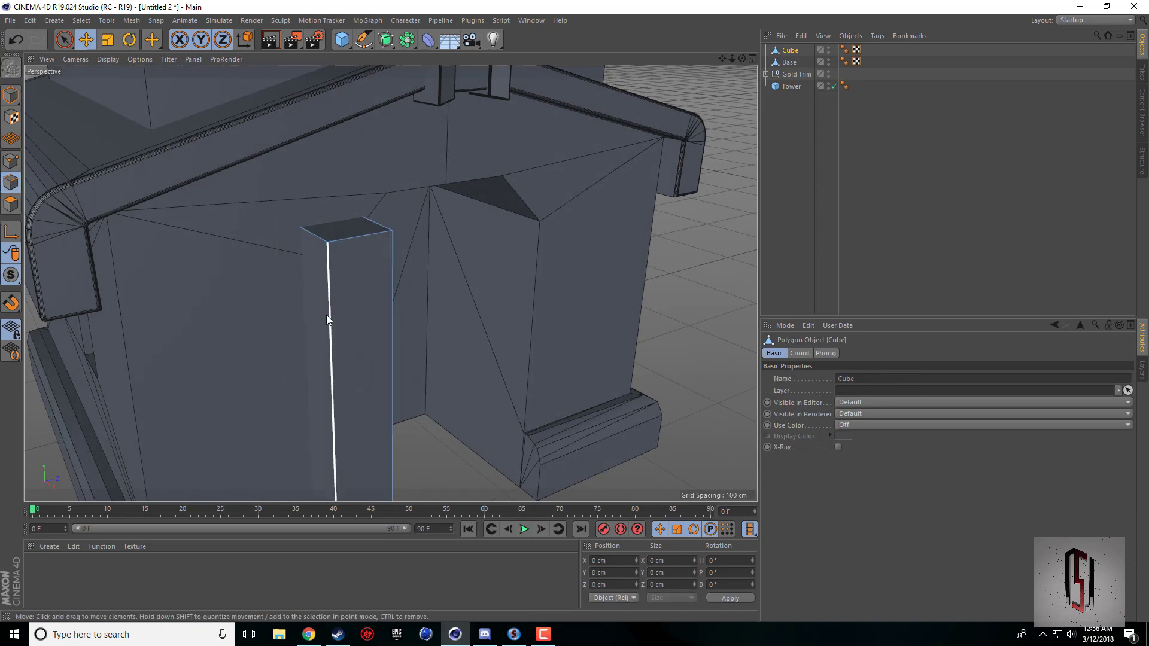
shift+click(393, 303)
Bevel the two selected vertical edges of the pillar with a 9 cm offset.
drag(744, 61, 557, 308)
right_click(542, 441)
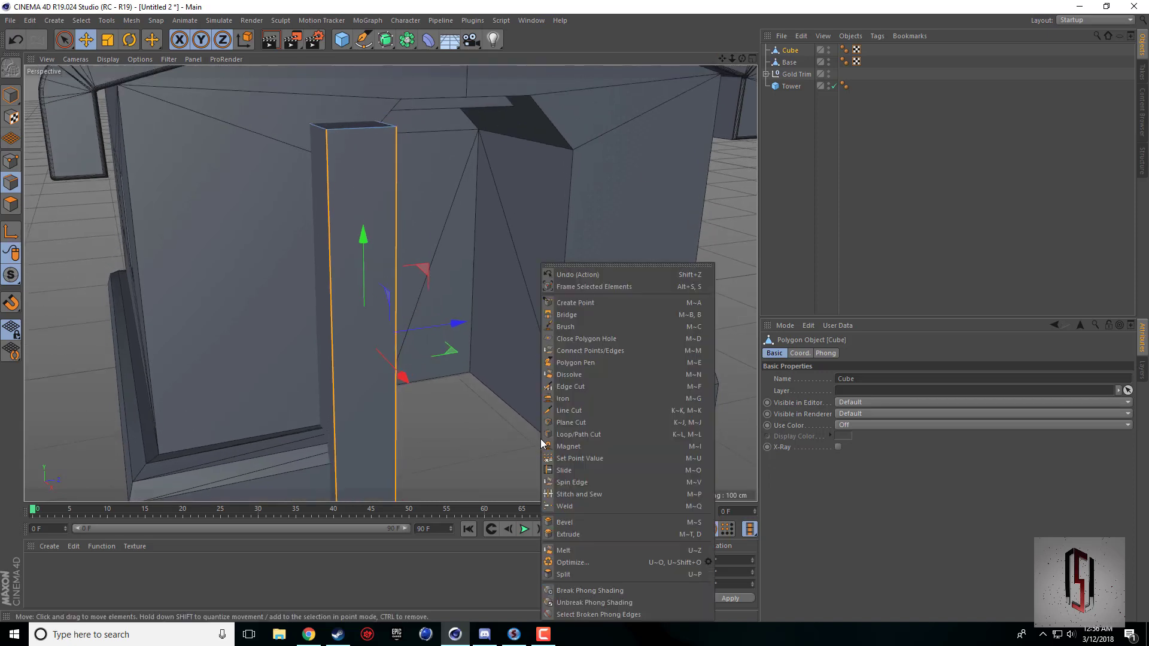
click(559, 523)
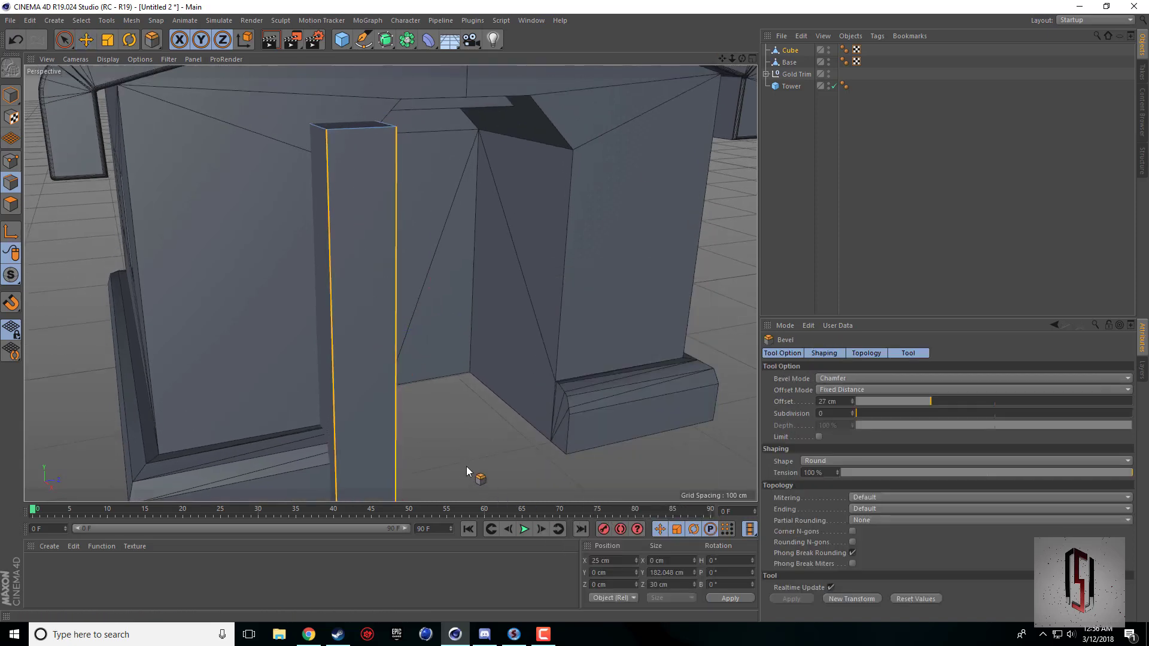
drag(467, 459, 504, 459)
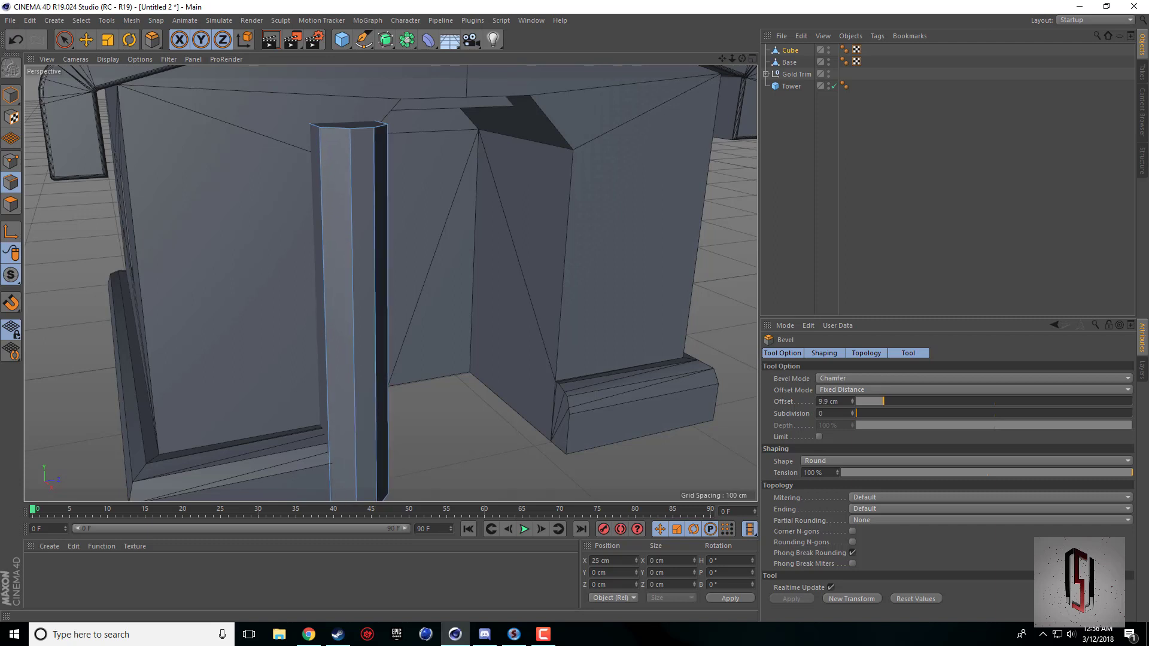
drag(504, 458, 507, 458)
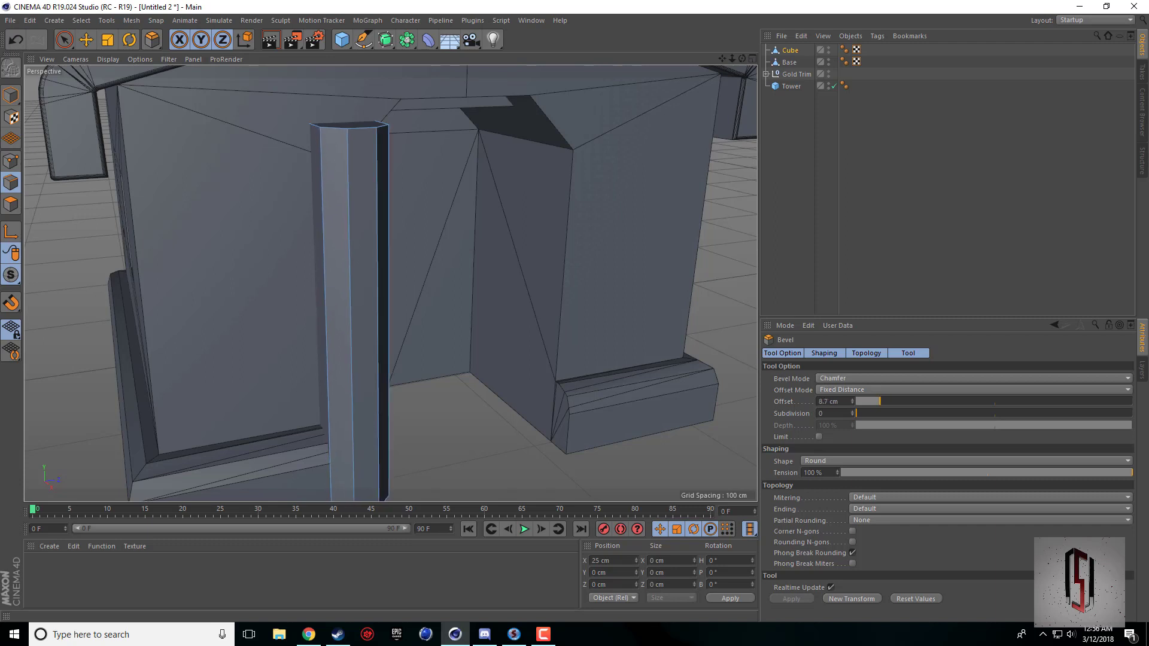
drag(581, 221, 582, 221)
drag(743, 58, 896, 324)
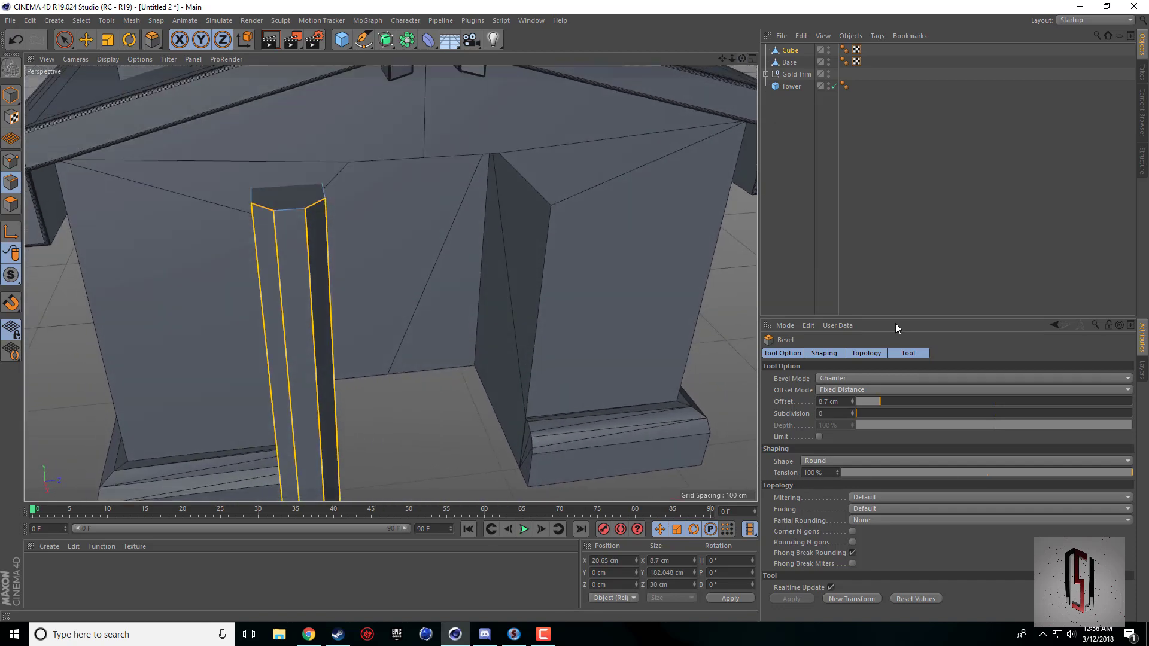
click(847, 402)
text(9)
key(Return)
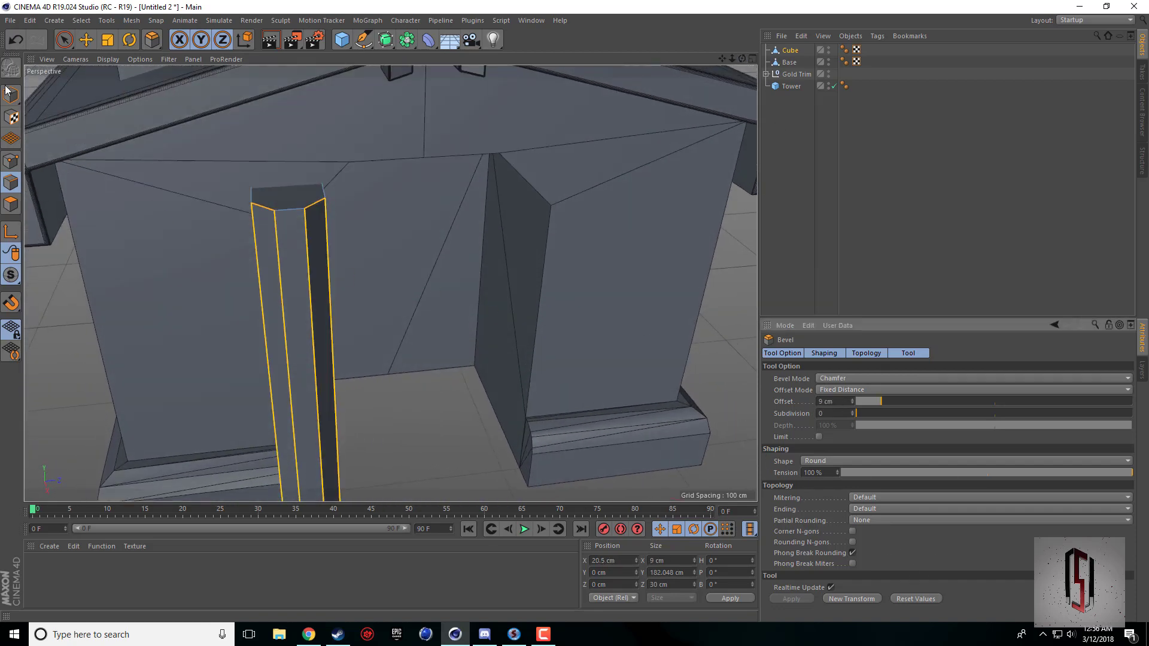
Move the pillar's bevelled front edges back along X to about 11.2 cm, closer to the base's trim.
key(e)
mouse_move(307, 447)
mouse_down()
mouse_move(310, 423)
mouse_move(312, 432)
mouse_up()
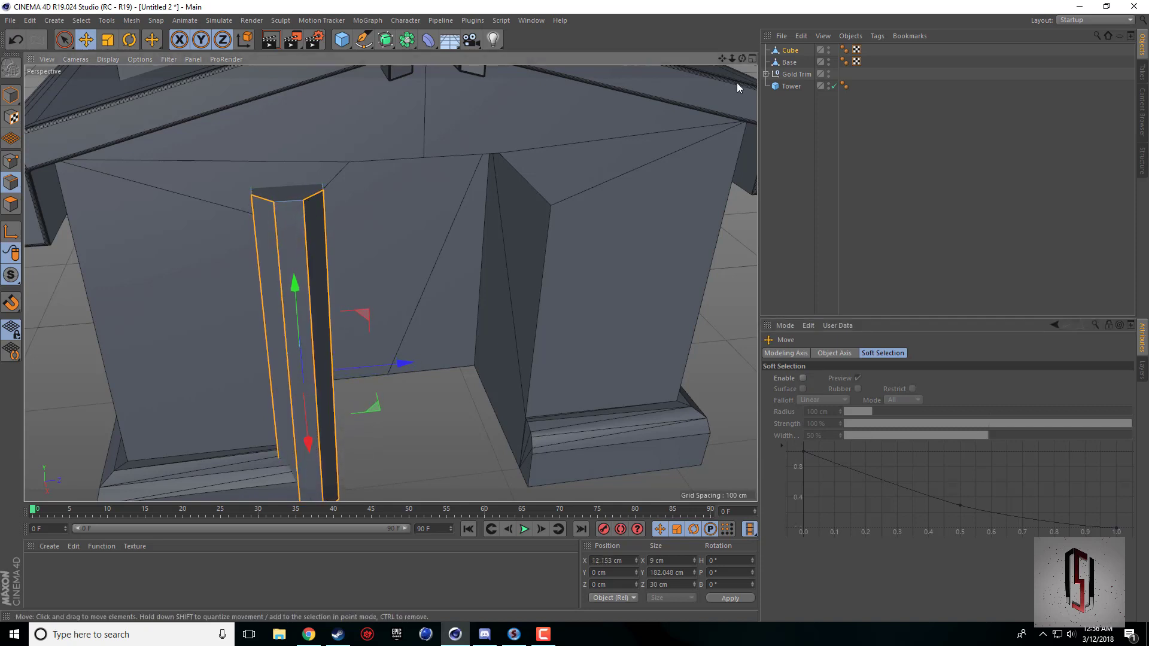
drag(742, 58, 731, 26)
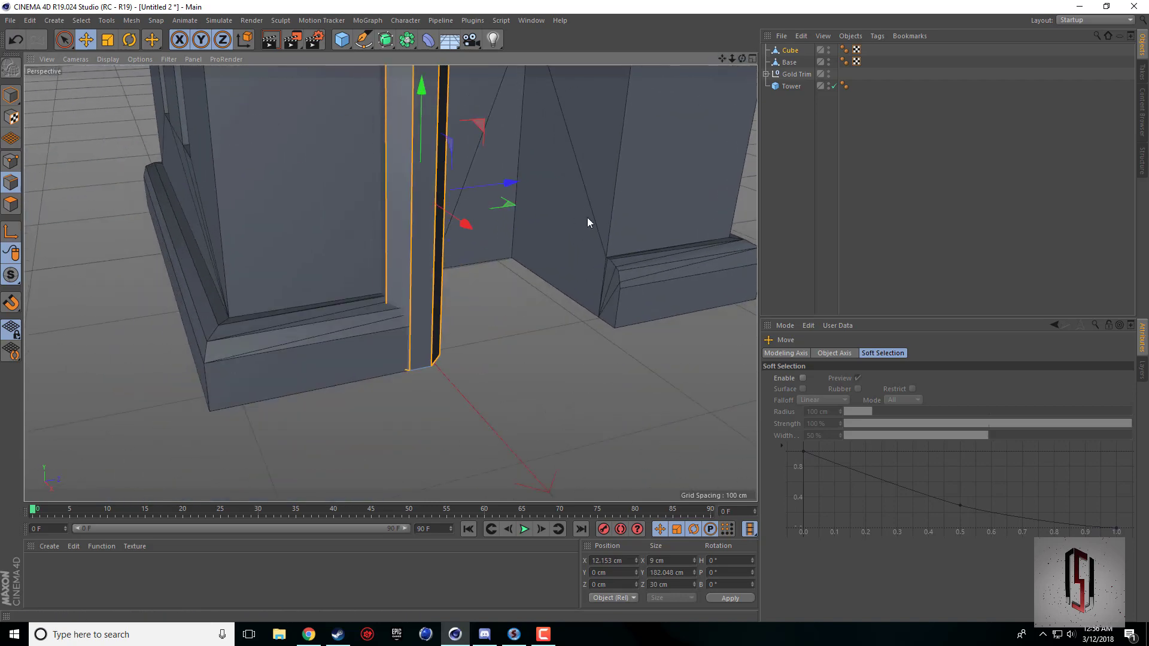
scroll(400, 371, up, 6)
middle_click(421, 319)
scroll(626, 411, up, 5)
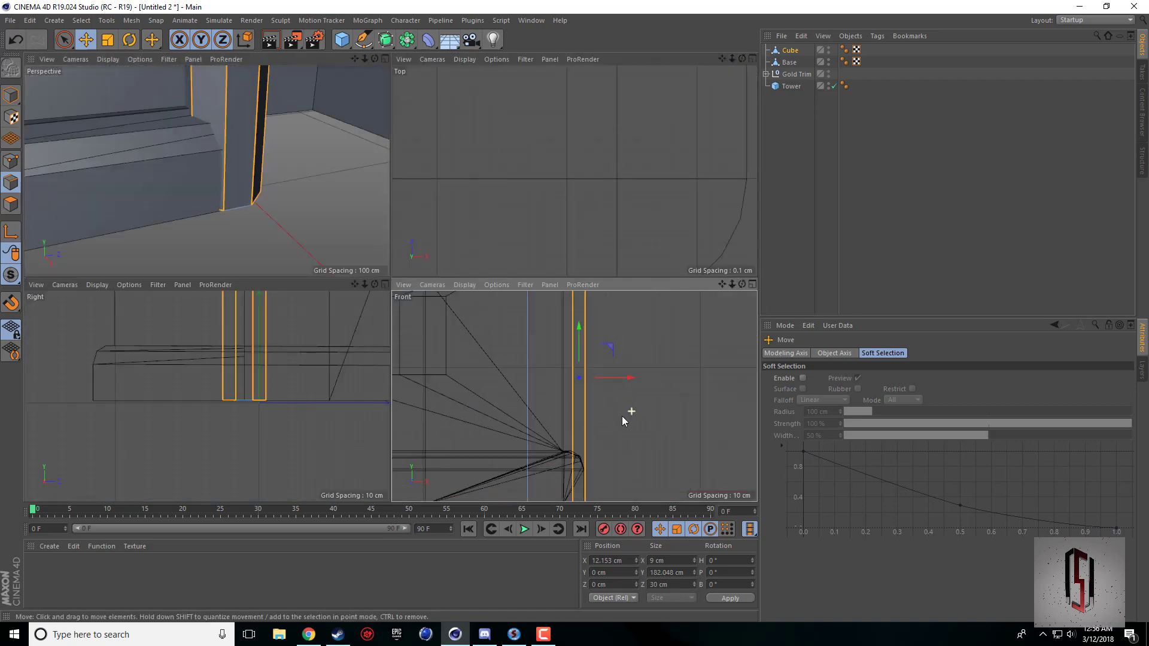
drag(722, 285, 710, 263)
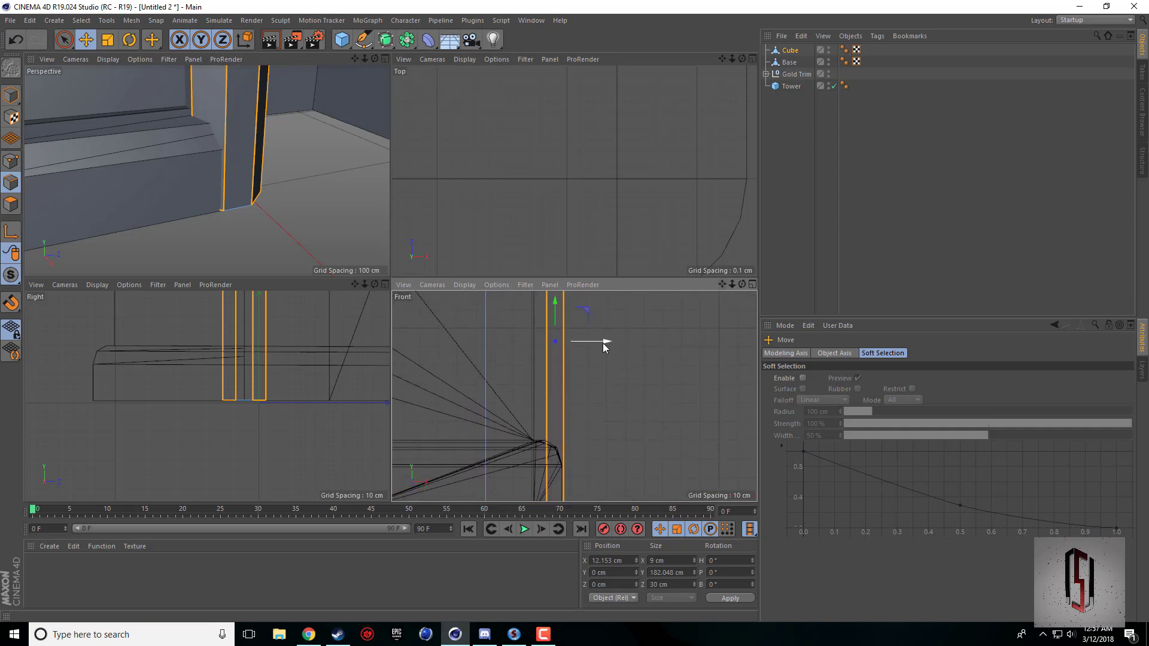
drag(604, 347, 602, 347)
middle_click(230, 210)
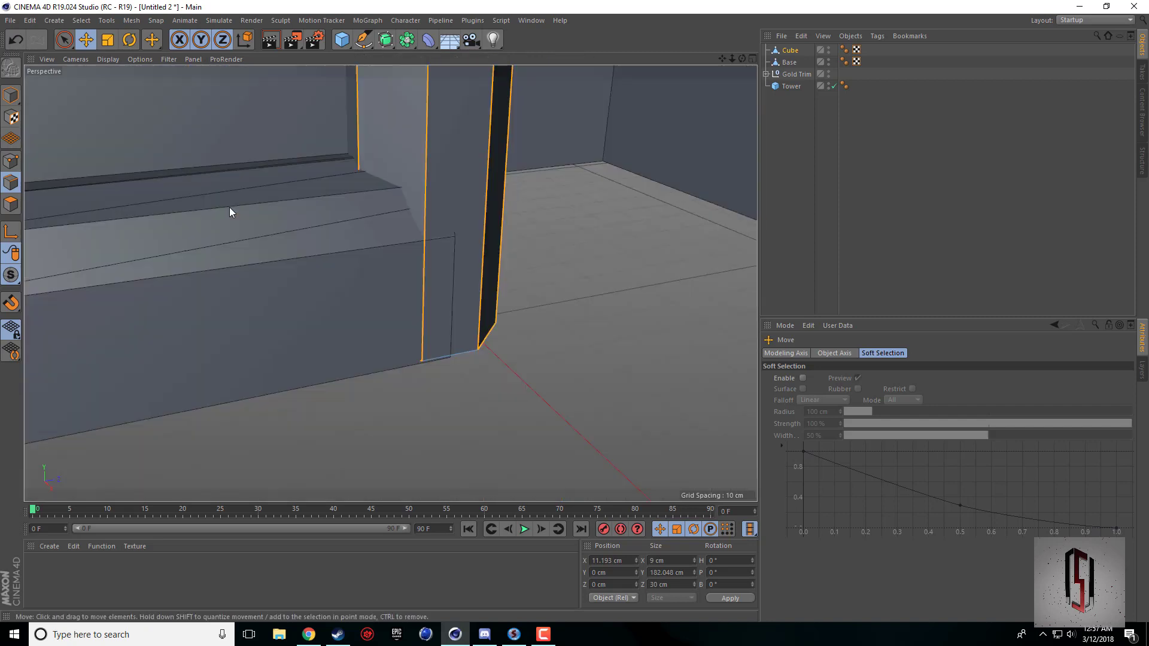
scroll(306, 306, down, 4)
drag(722, 59, 691, 239)
drag(743, 59, 734, 56)
Check the Town Hall reference picture in the browser, then return to Cinema 4D and duplicate the whole pillar object.
click(309, 634)
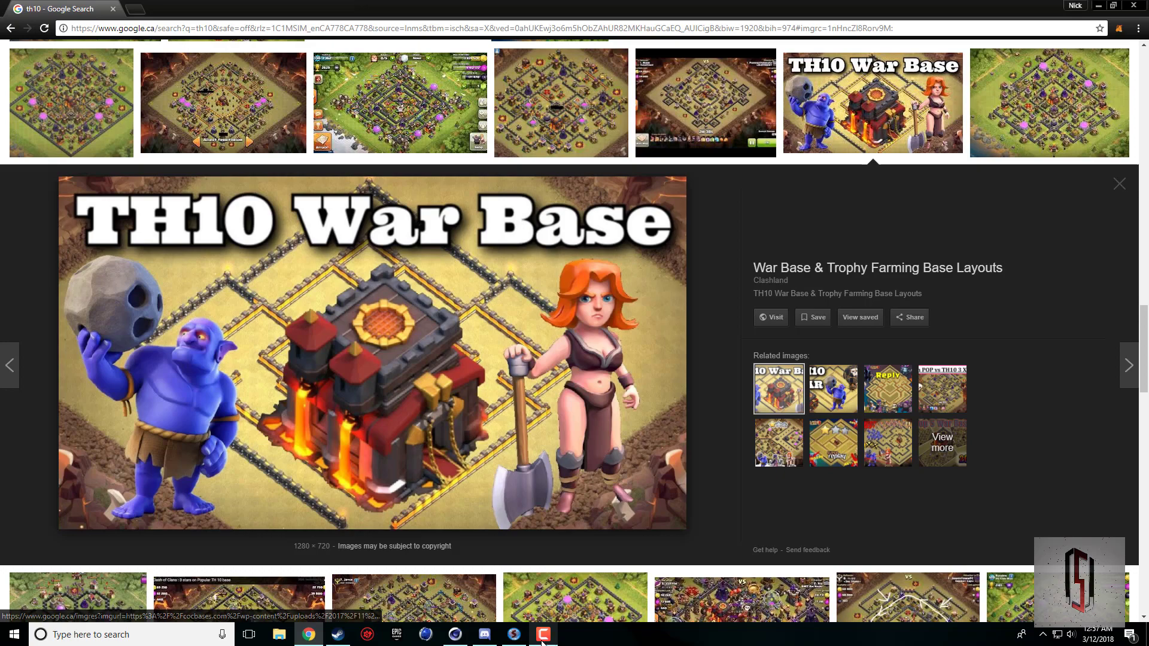
click(455, 635)
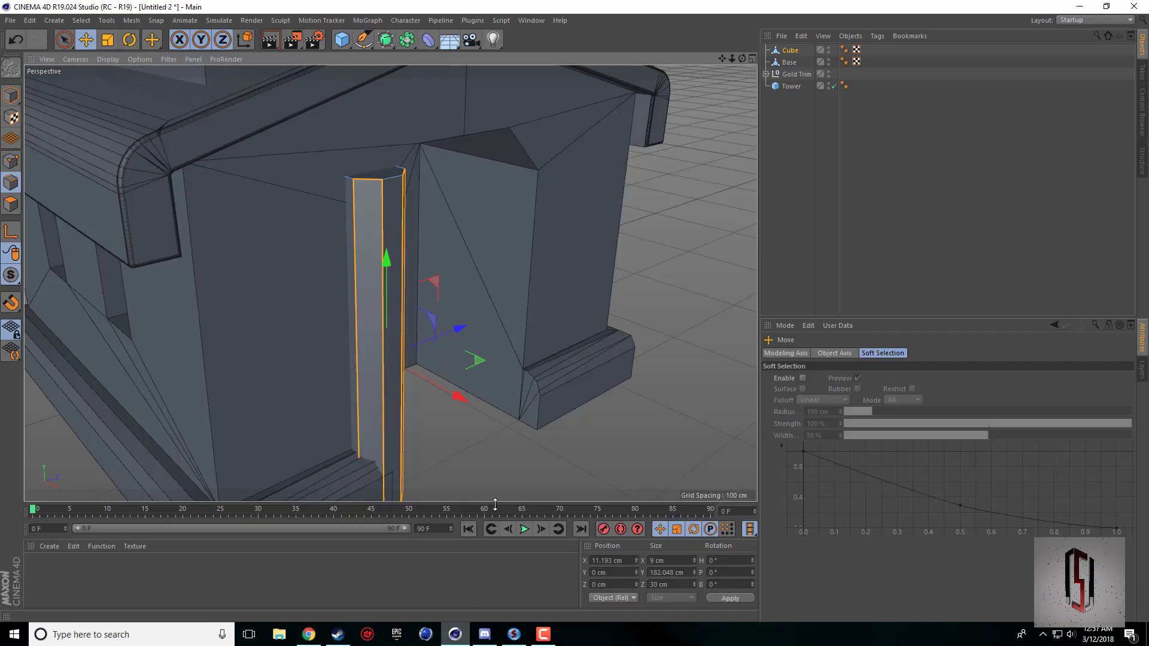
click(642, 461)
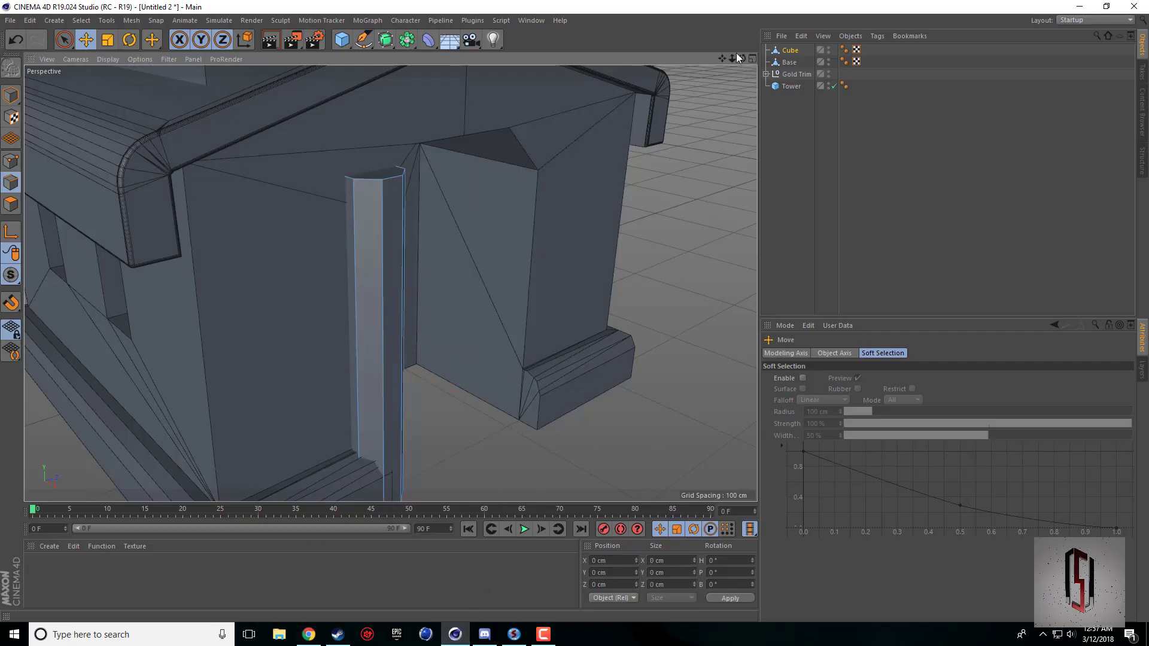
drag(742, 59, 461, 241)
click(412, 262)
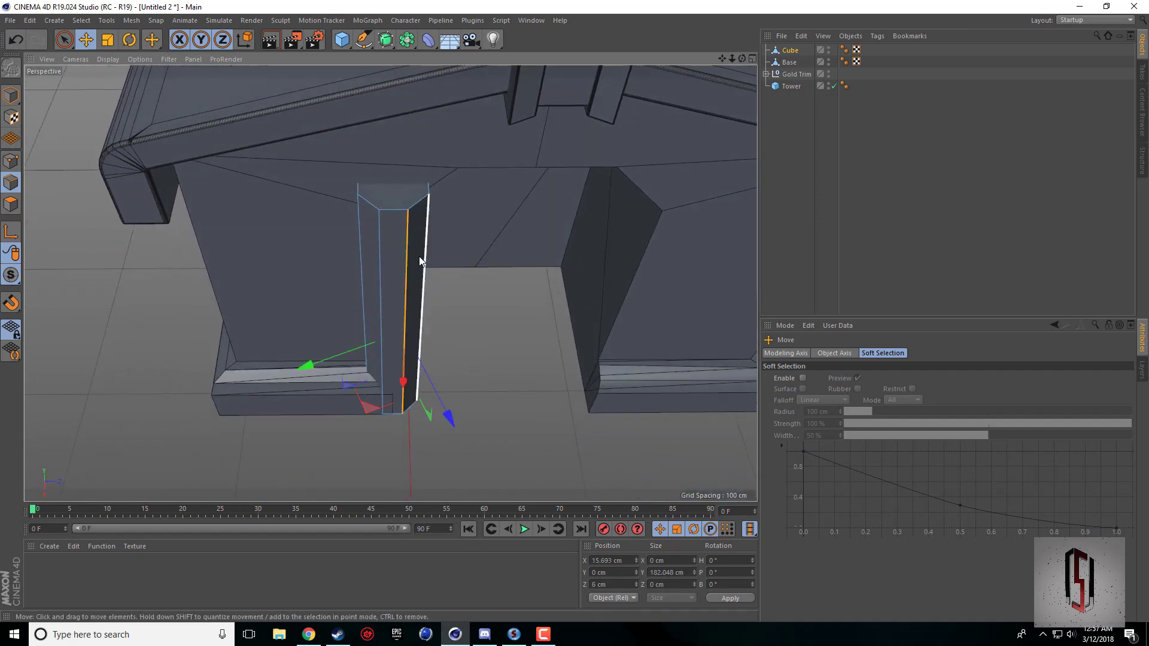
click(11, 95)
key(ctrl+c)
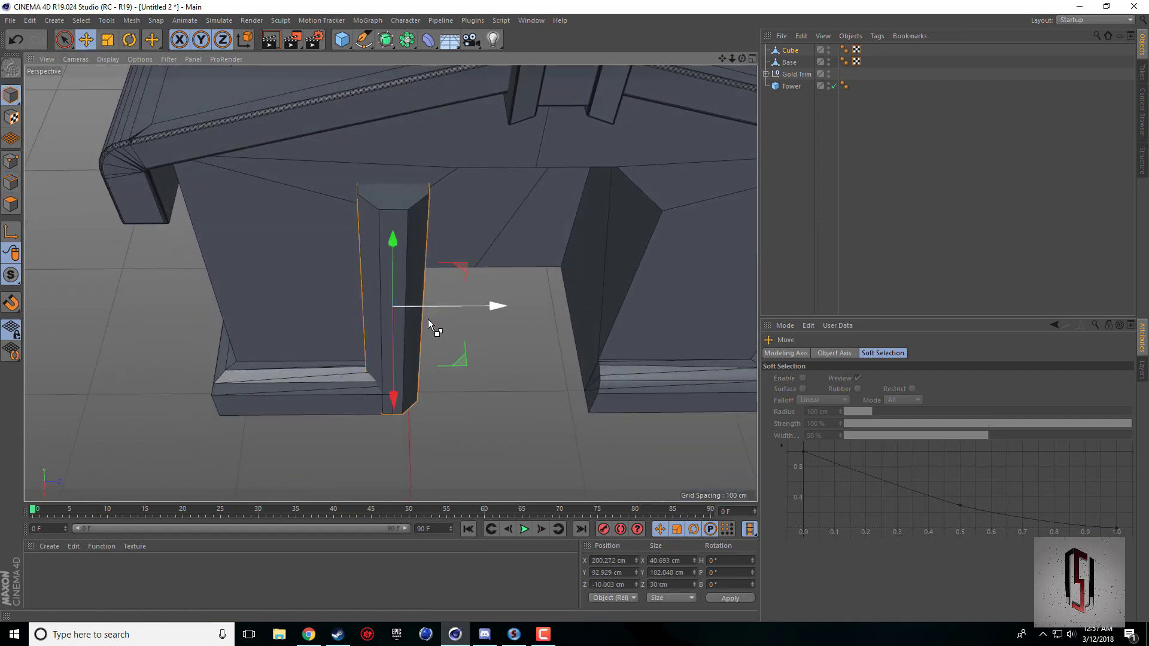
key(ctrl+v)
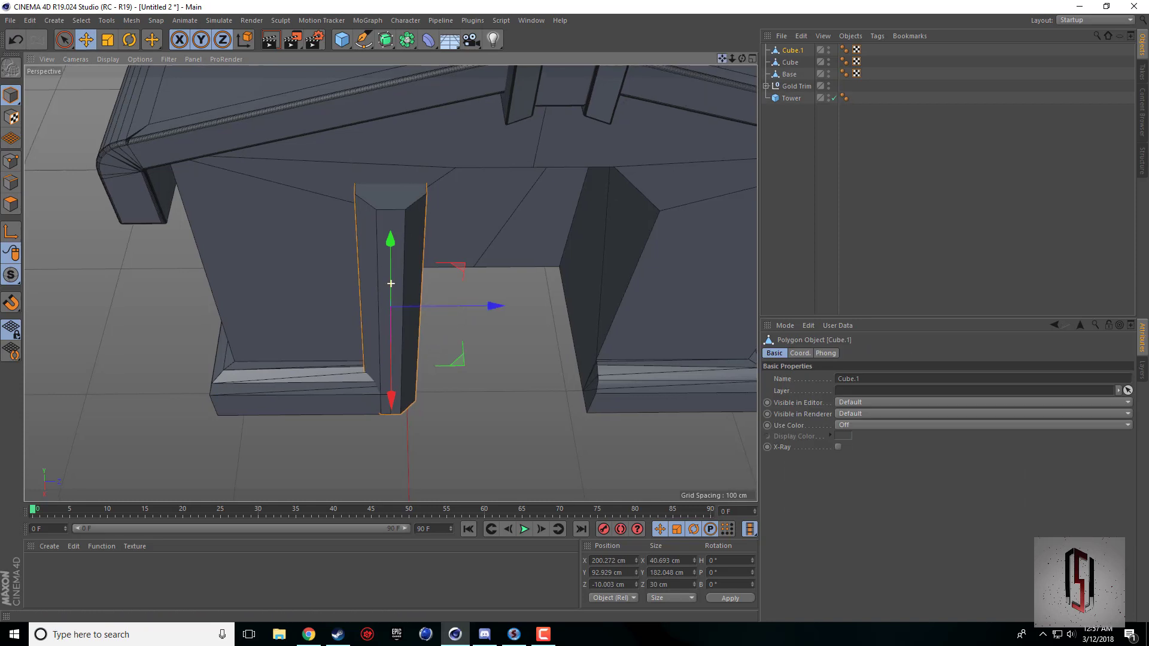
Move the duplicated pillar along Z to the opposite side of the doorway, at about 110.1 cm.
alt+middle_drag(726, 117, 611, 127)
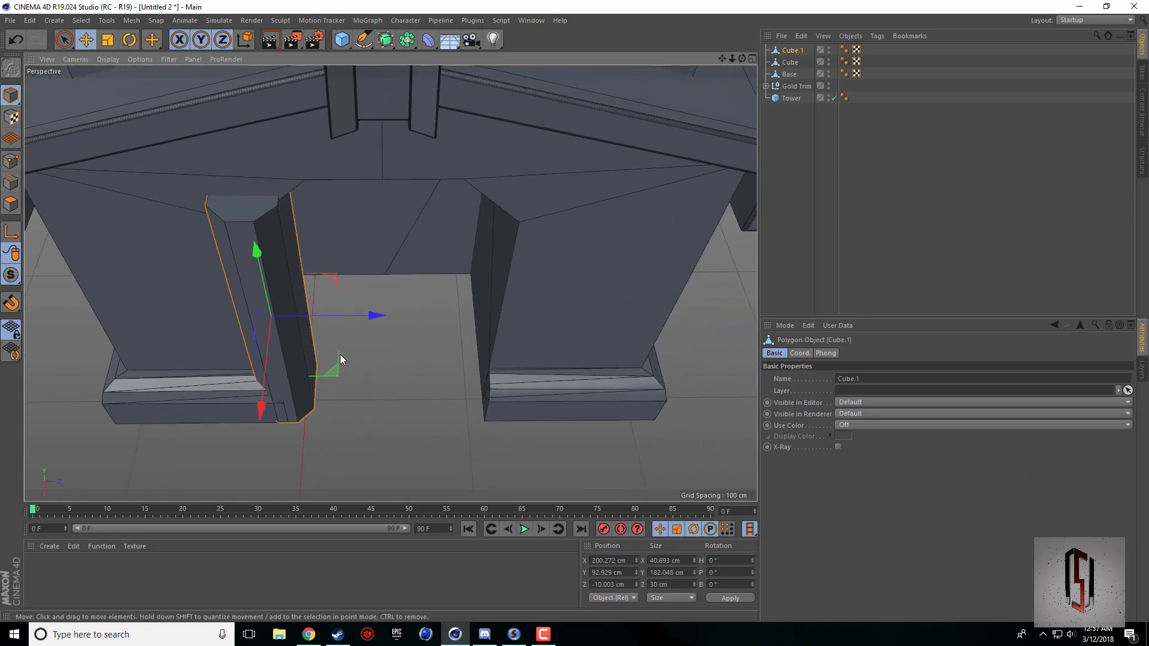
drag(357, 319, 565, 306)
middle_click(566, 307)
scroll(307, 381, down, 5)
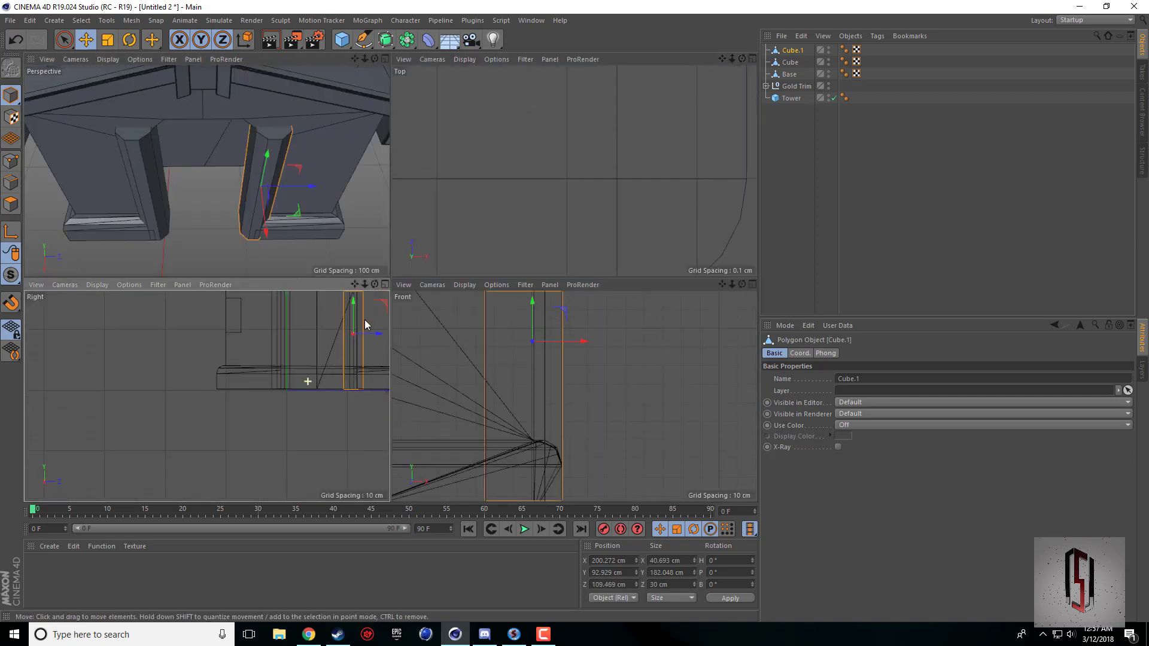
drag(359, 285, 281, 371)
scroll(268, 407, up, 5)
scroll(269, 410, up, 3)
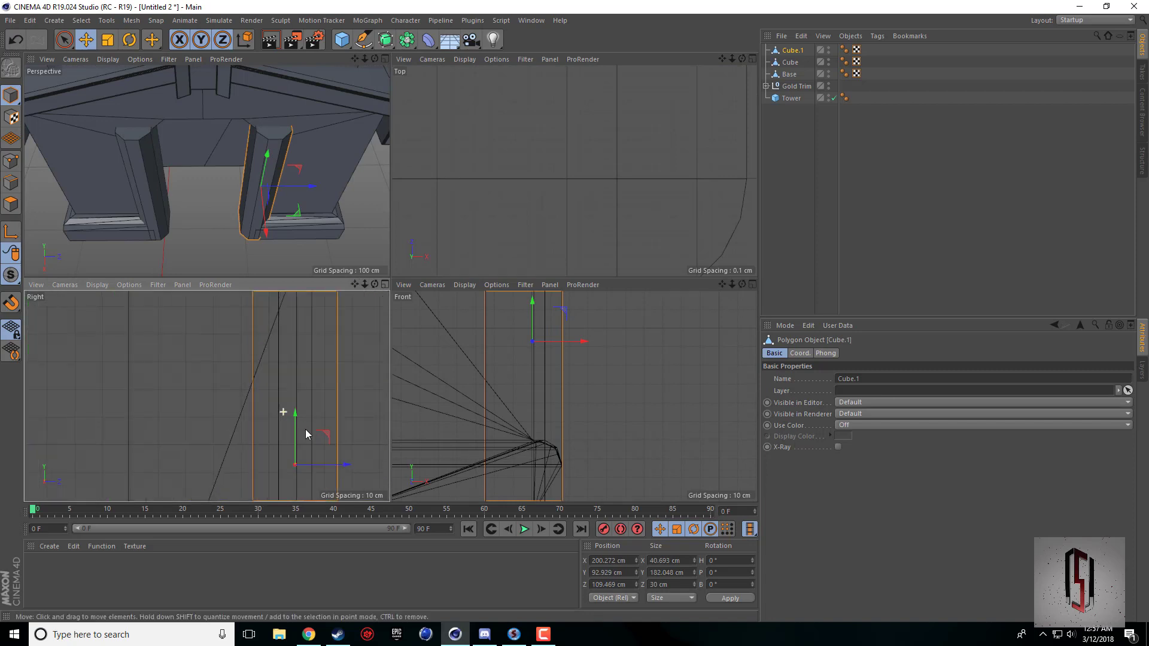
drag(342, 466, 341, 469)
middle_click(233, 210)
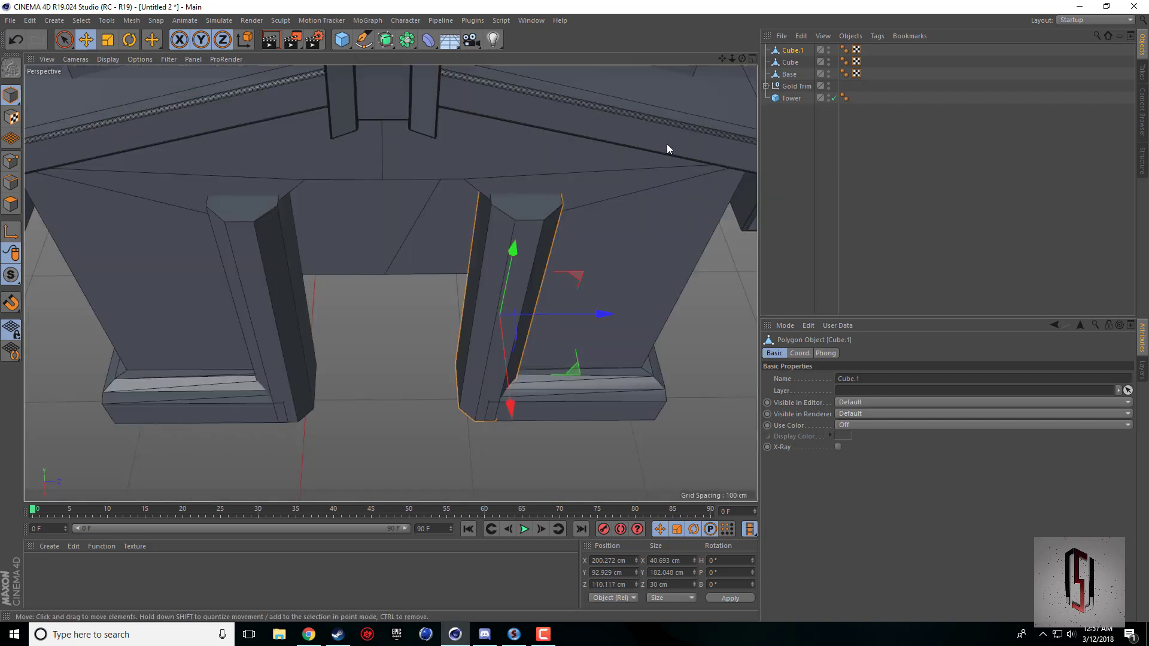
Duplicate the second pillar and rotate the copy to a pitch of -90° so it lies horizontally as a beam.
mouse_move(743, 59)
mouse_down()
mouse_move(742, 29)
mouse_move(722, 7)
mouse_move(722, 55)
mouse_up()
key(ctrl+c)
key(ctrl+v)
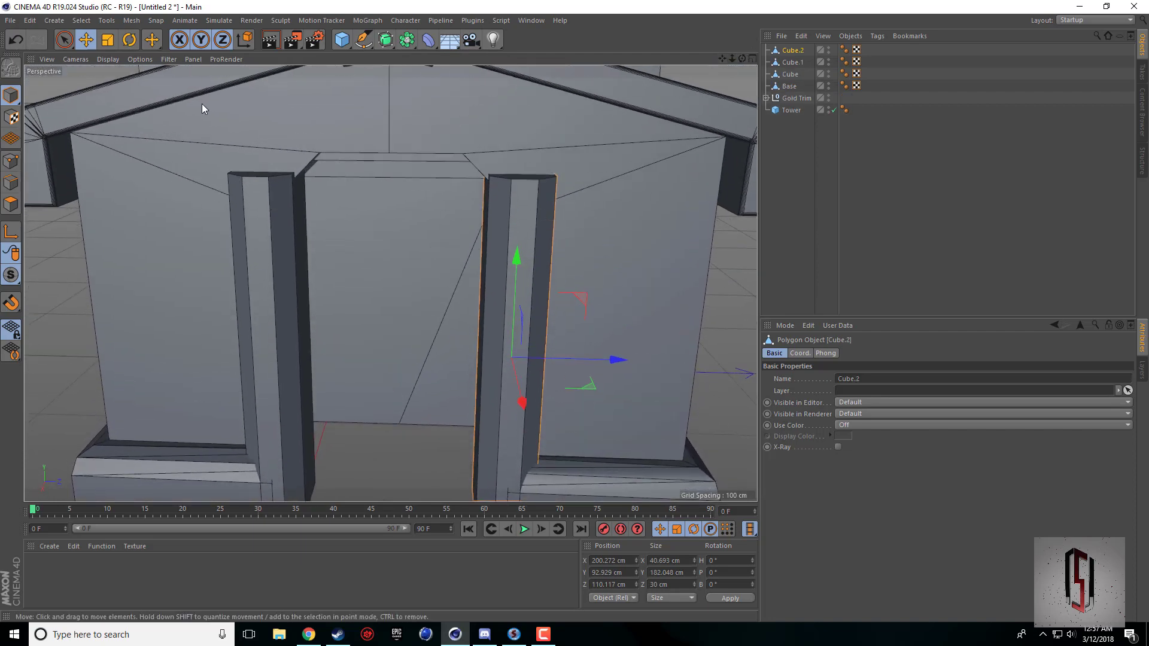
click(129, 40)
shift+drag(480, 308, 574, 326)
click(86, 40)
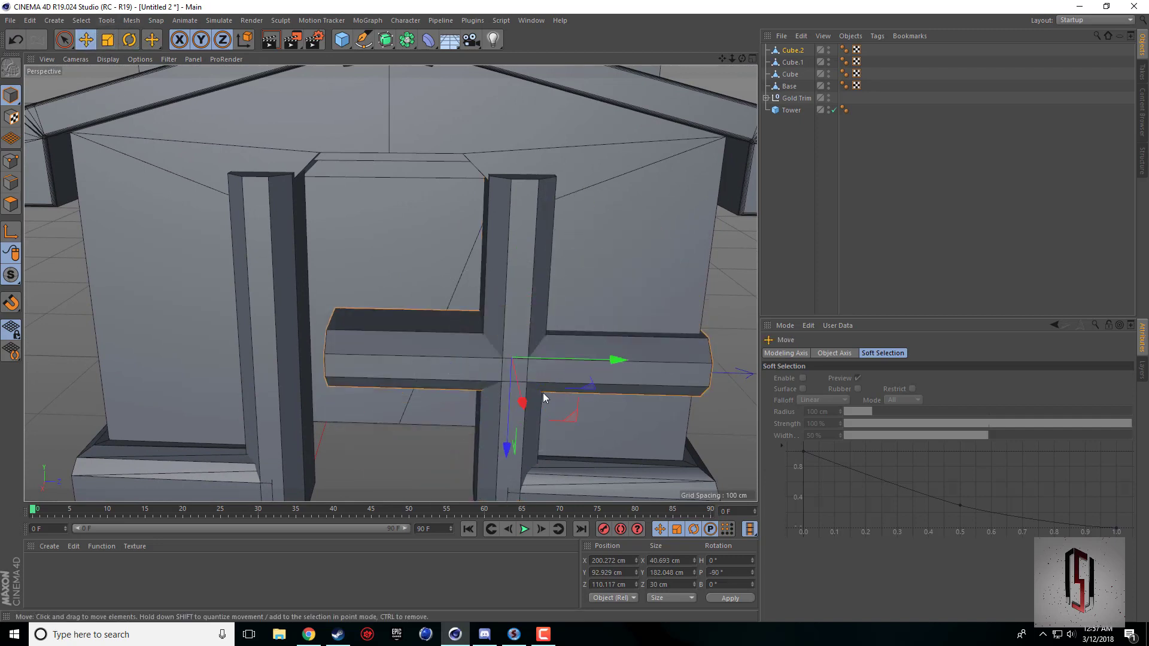
Move the horizontal beam over the doorway above the pillars, to about Y 193.3 cm and Z 54.9 cm.
drag(616, 358, 439, 362)
drag(399, 443, 403, 265)
middle_click(402, 264)
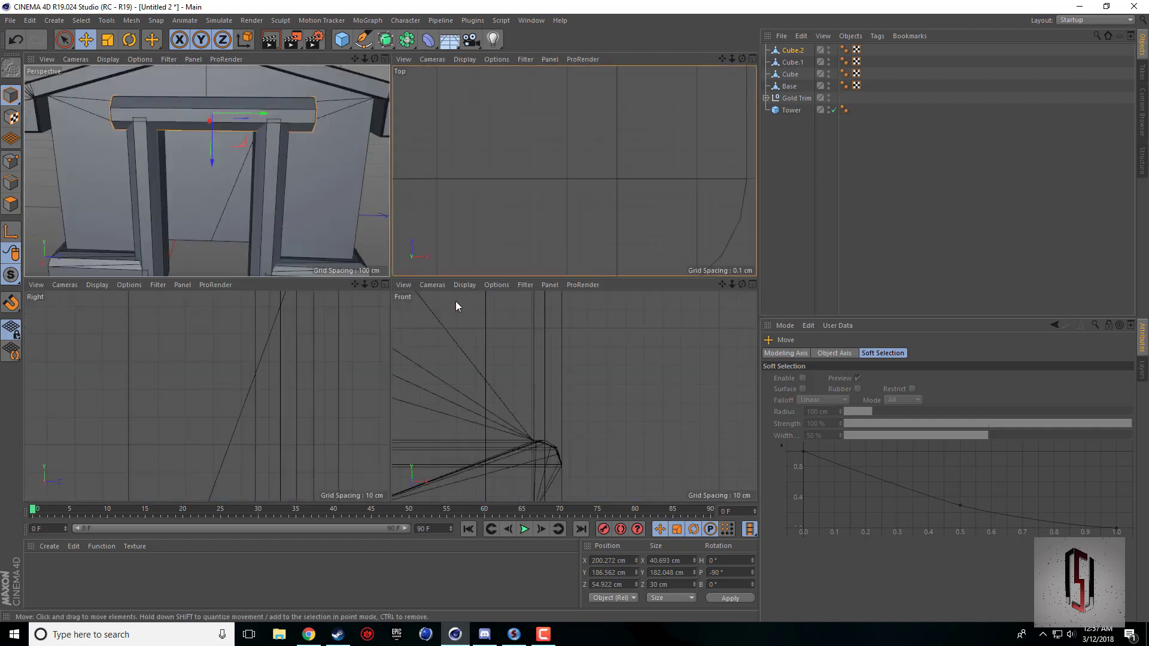
scroll(516, 381, down, 2)
scroll(289, 380, down, 10)
scroll(311, 325, up, 5)
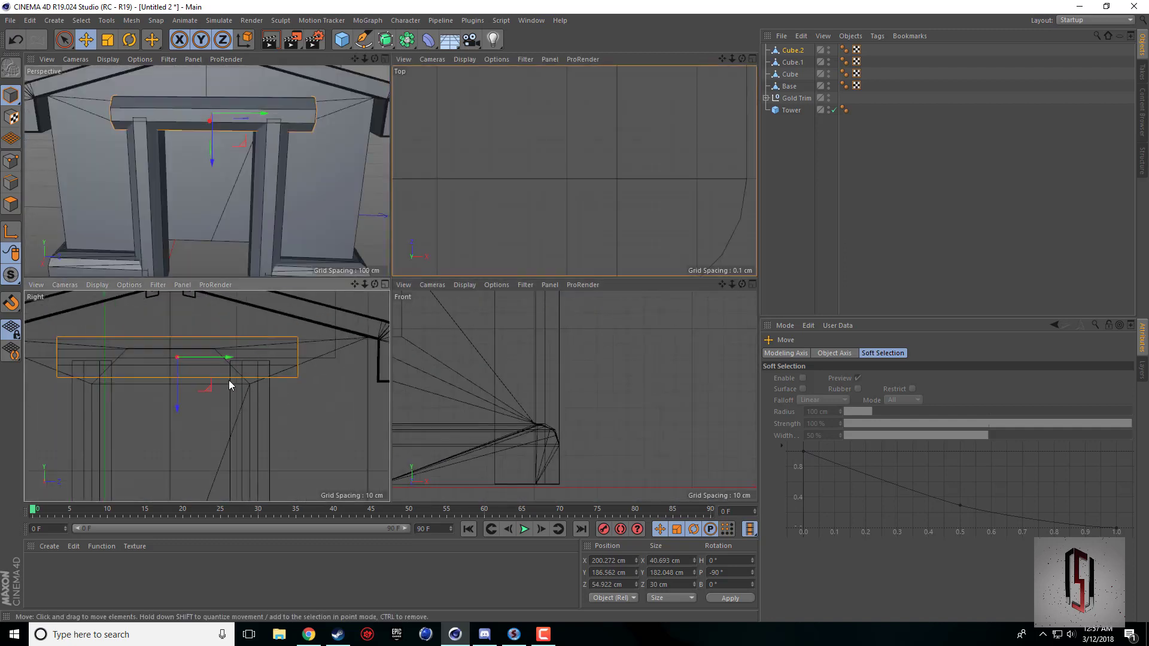
scroll(232, 385, up, 4)
drag(103, 383, 103, 365)
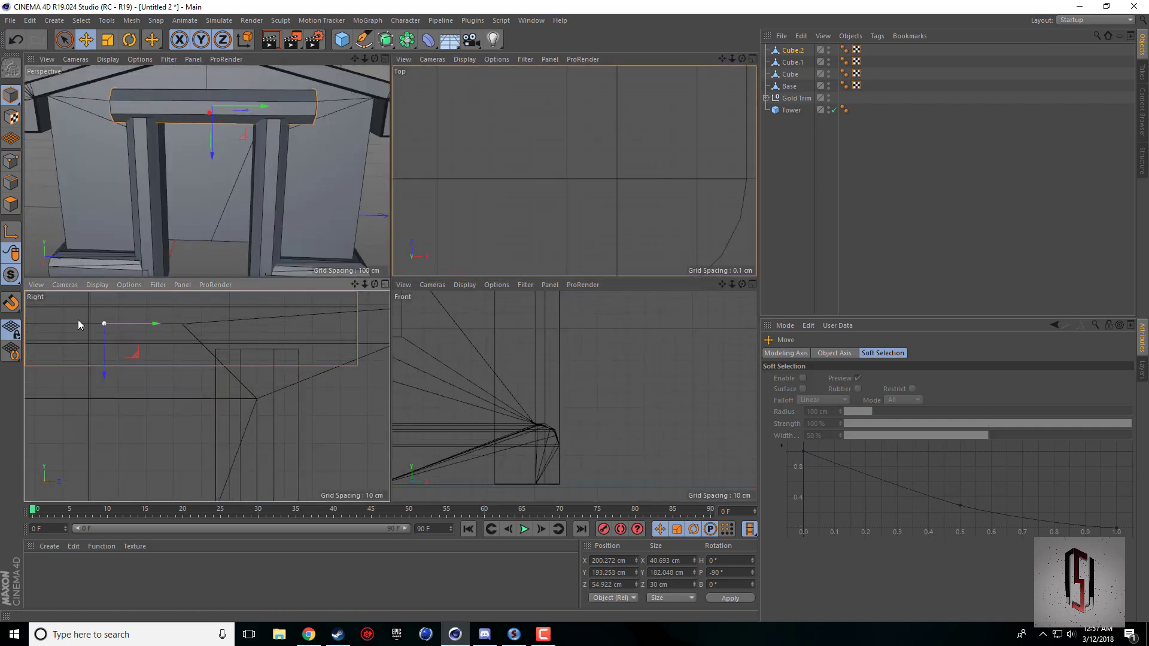
Fine-tune the beam to about Y 193.1 cm and centre it over the doorway at about Z 49.5 cm.
drag(353, 284, 489, 311)
scroll(213, 354, up, 4)
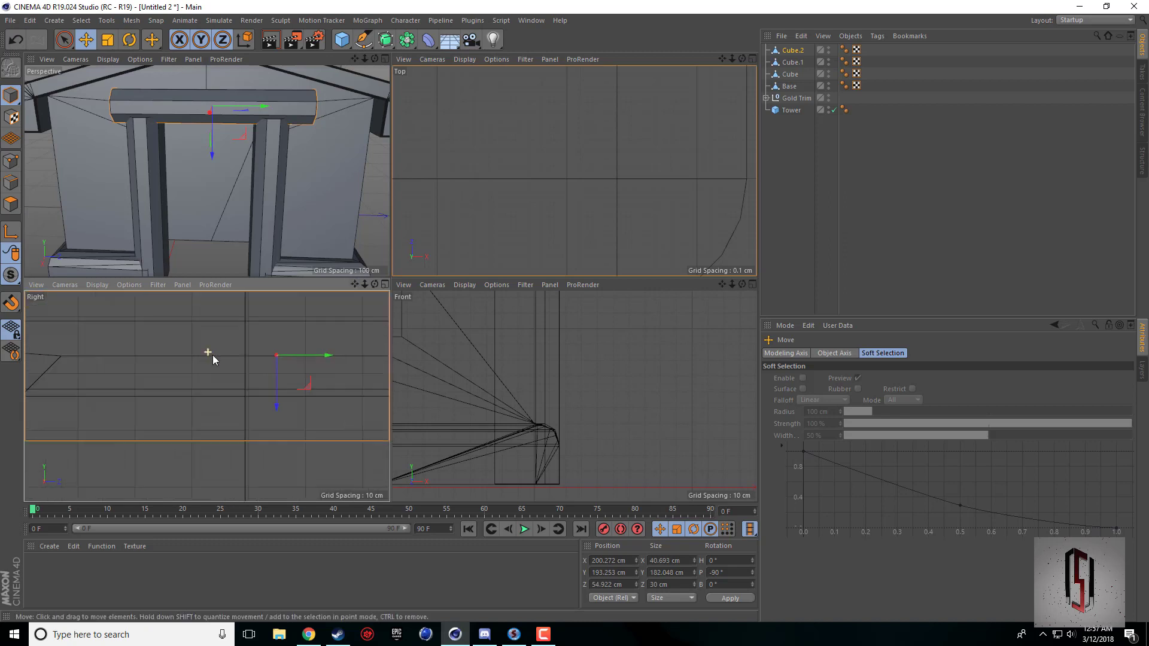
middle_click(214, 354)
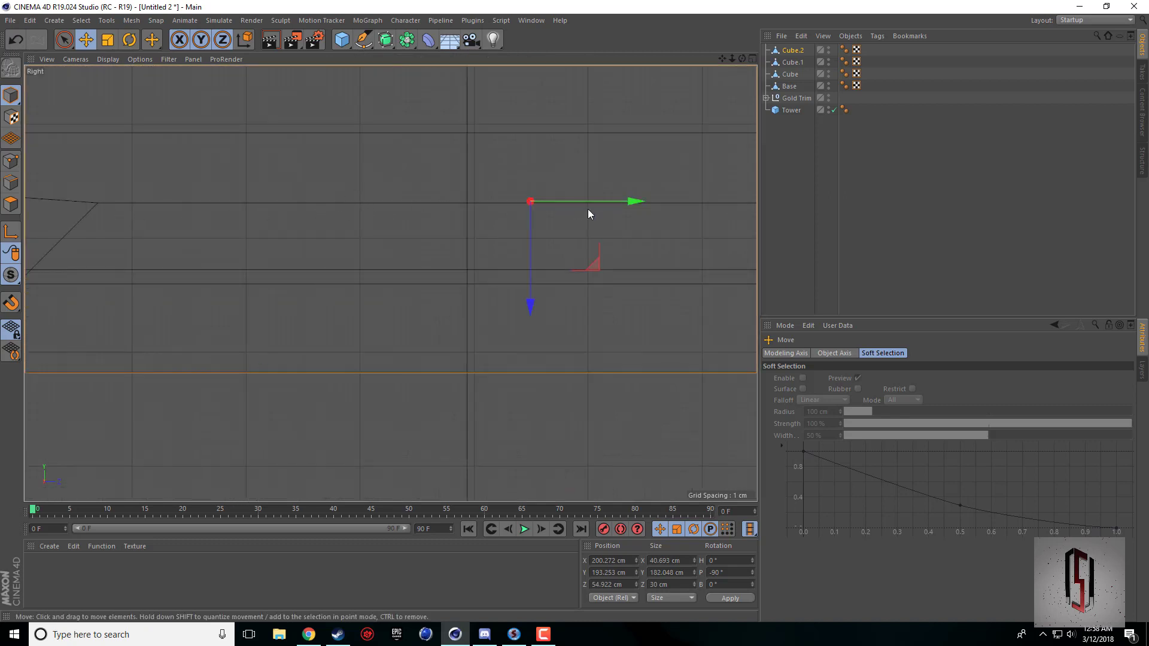
drag(533, 231, 533, 234)
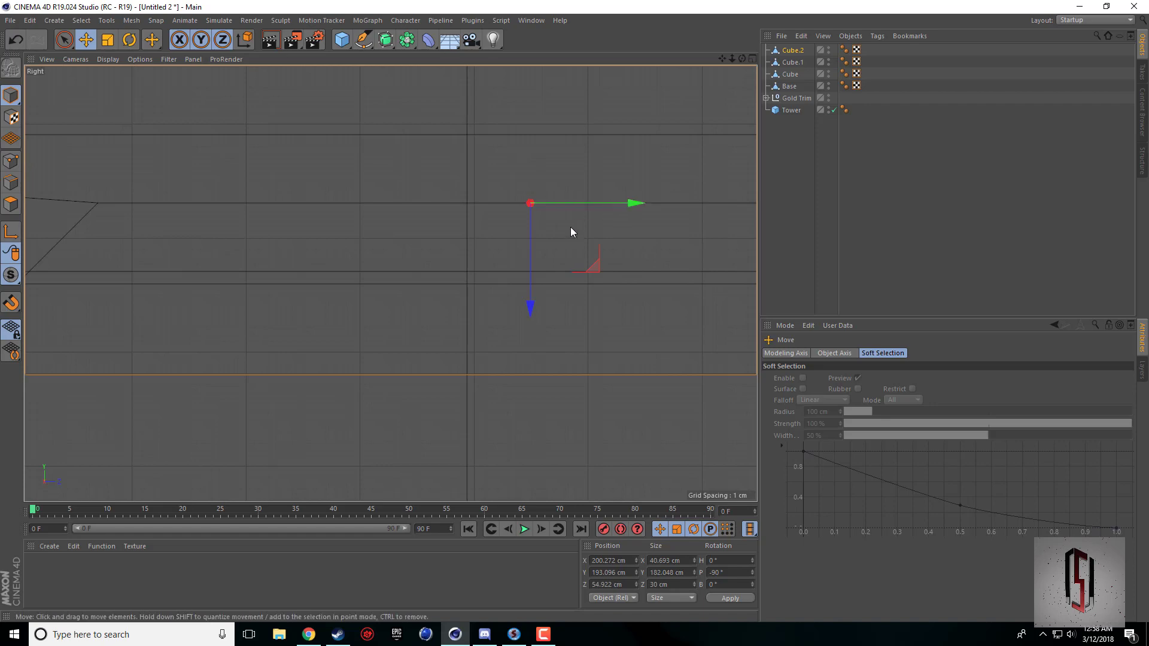
drag(724, 57, 602, 166)
scroll(443, 329, down, 5)
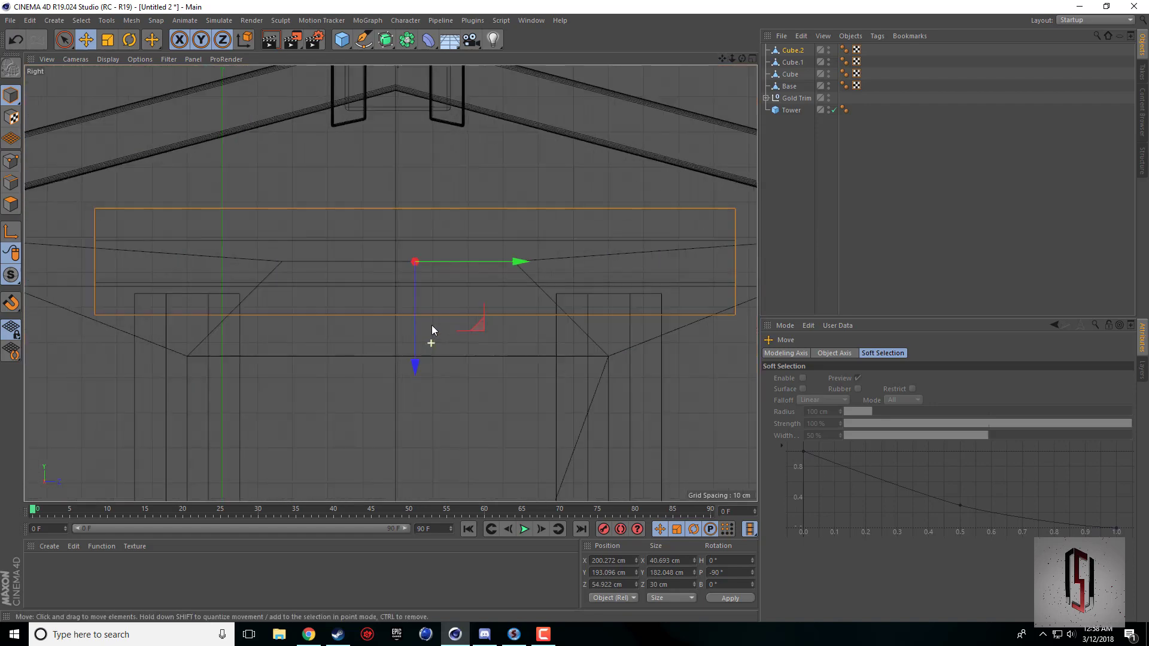
drag(461, 261, 443, 261)
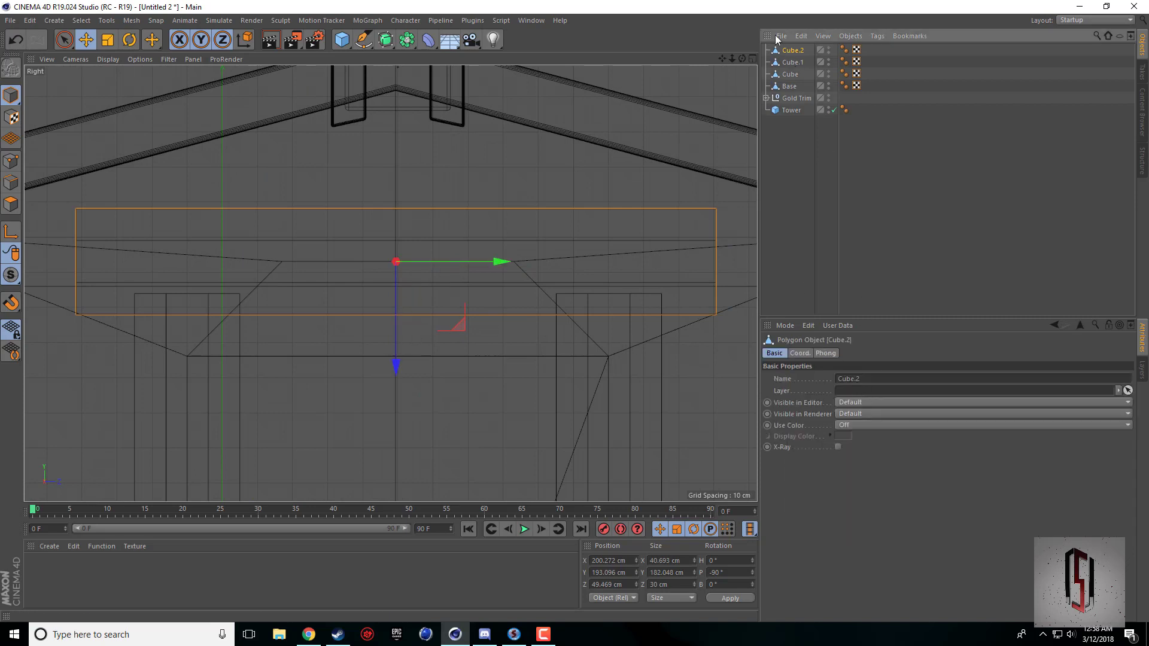
Scale the beam's length down to about 128.4 cm so its ends sit over the two pillars.
click(108, 40)
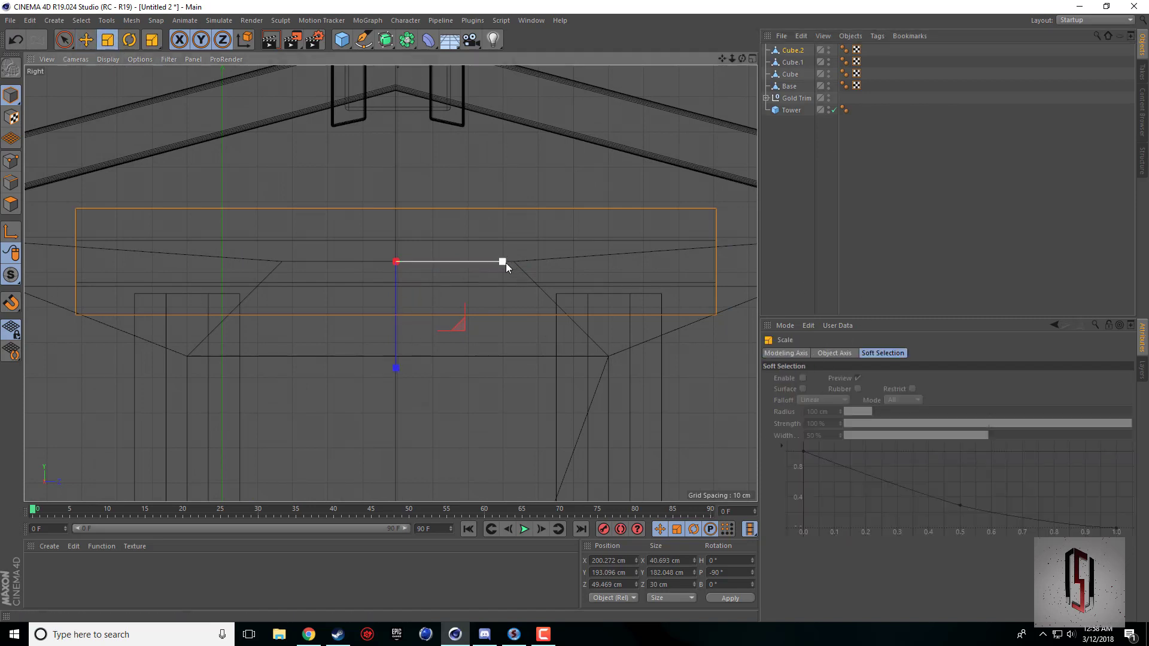
drag(505, 264, 473, 271)
middle_click(472, 271)
middle_click(234, 194)
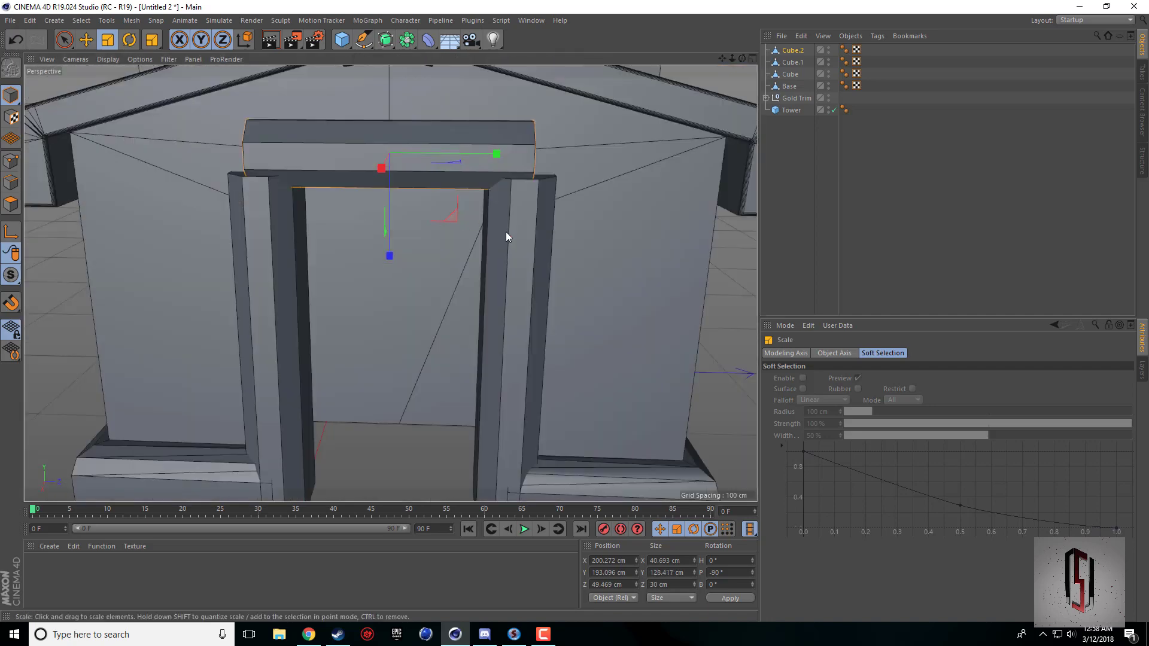
Select both doorway pillars together and scale them taller along Y so their tops overlap the ends of the beam.
drag(742, 58, 624, 63)
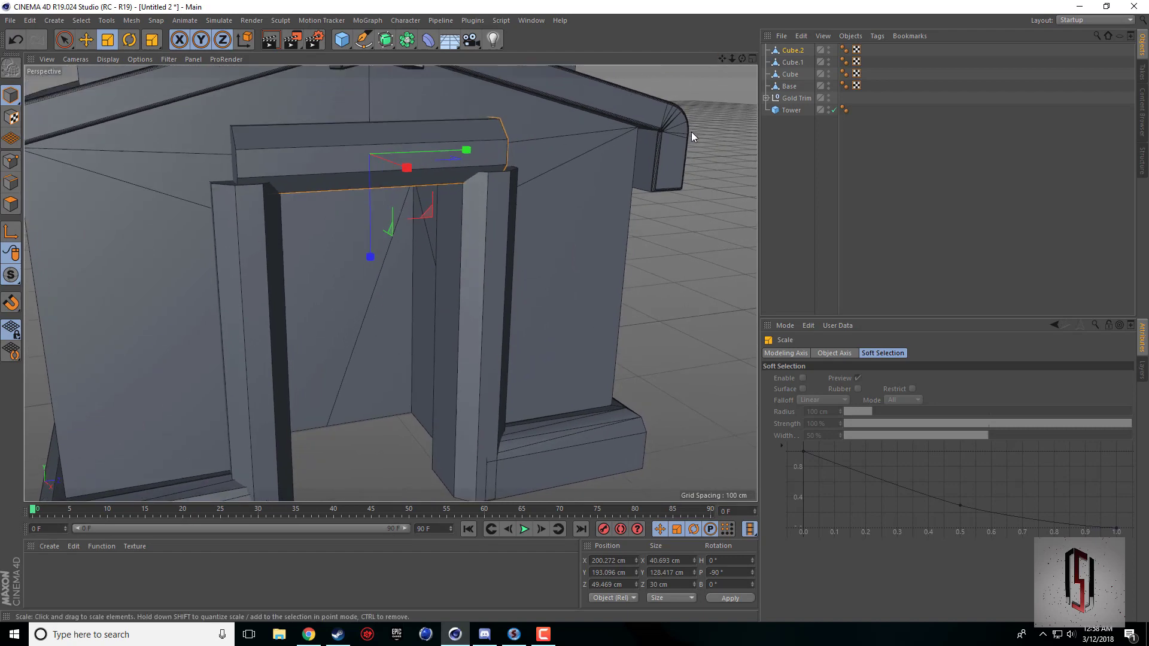
drag(741, 59, 770, 58)
click(317, 297)
click(519, 236)
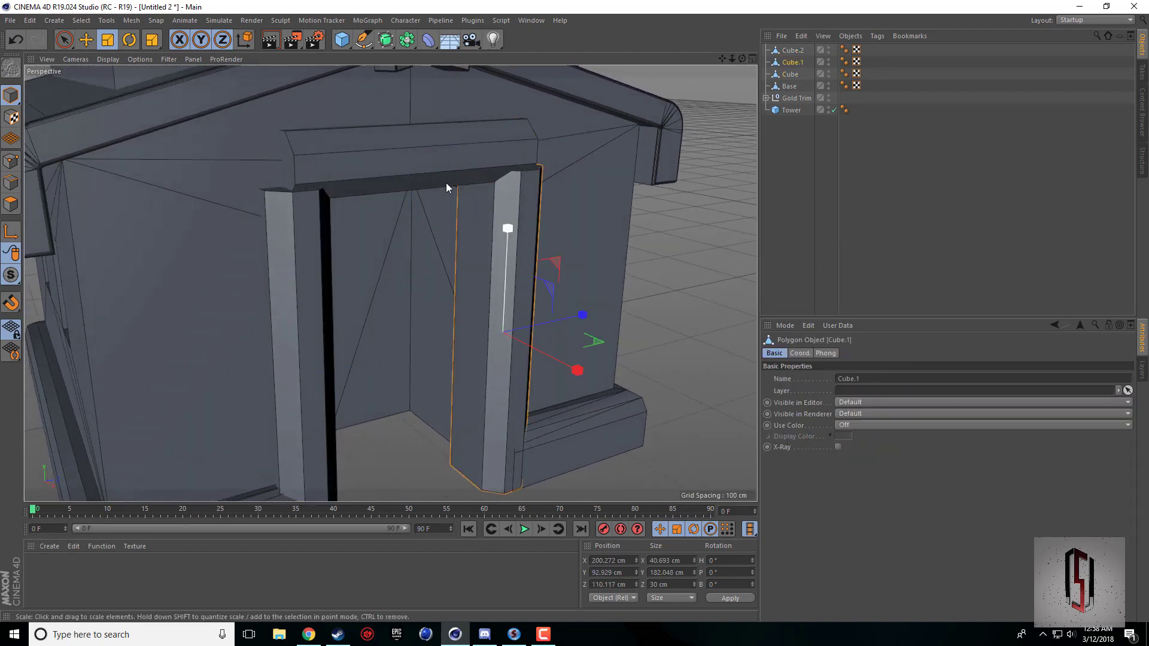
click(389, 170)
click(283, 256)
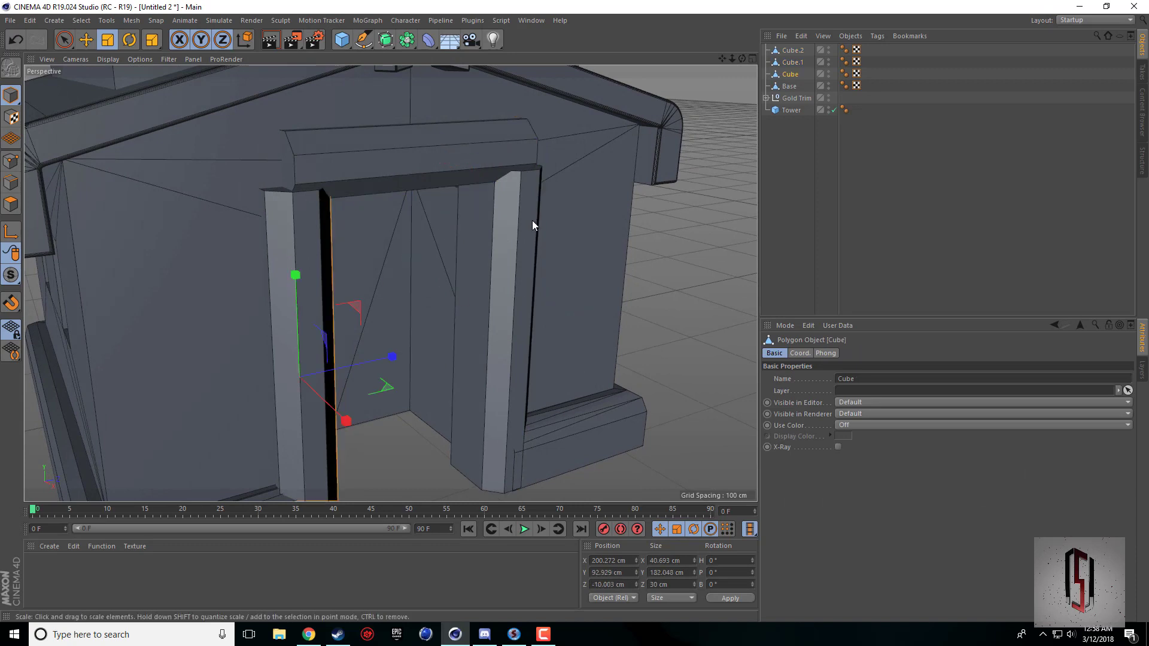
click(530, 221)
middle_click(527, 221)
middle_click(301, 400)
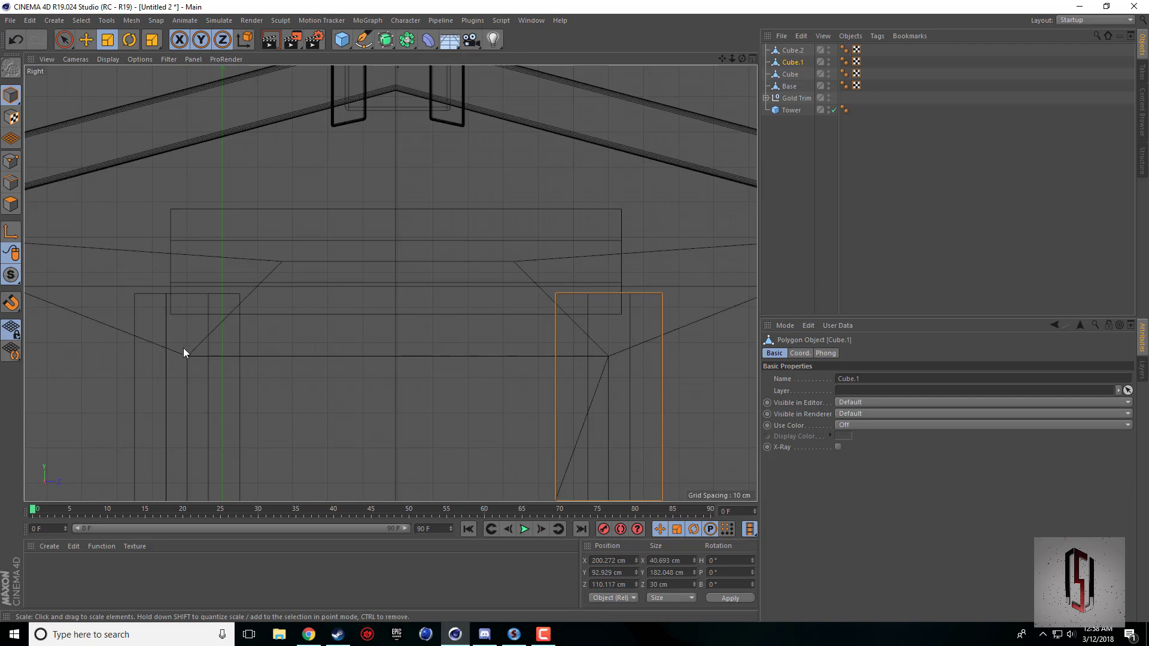
click(793, 51)
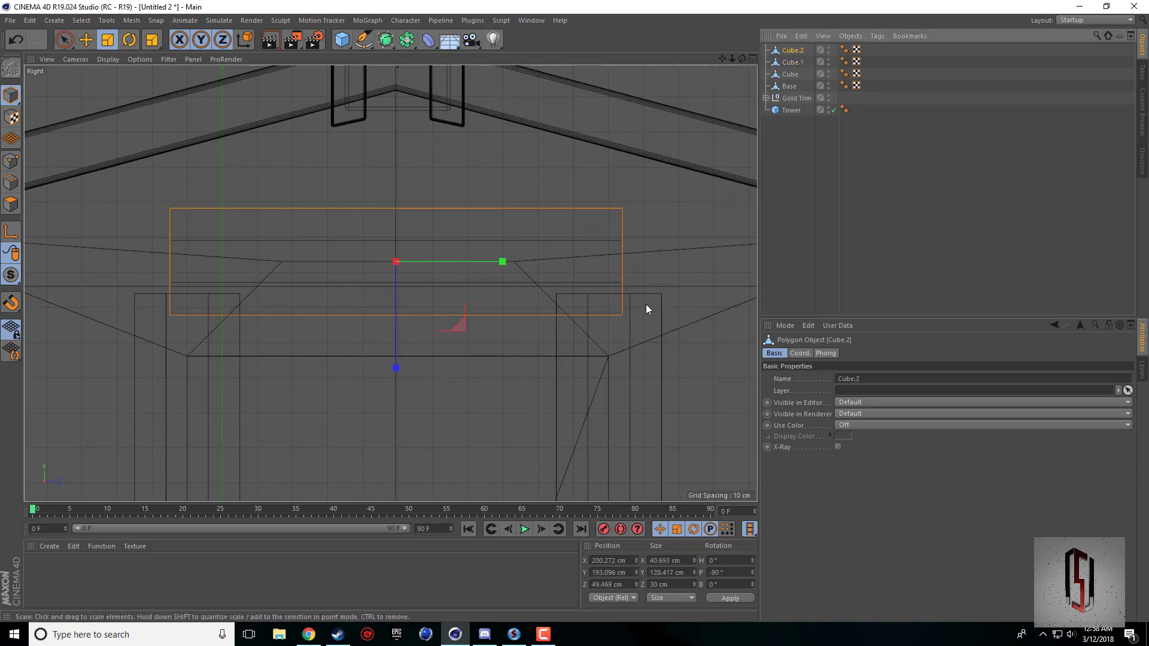
click(790, 74)
ctrl+click(793, 62)
scroll(246, 397, down, 3)
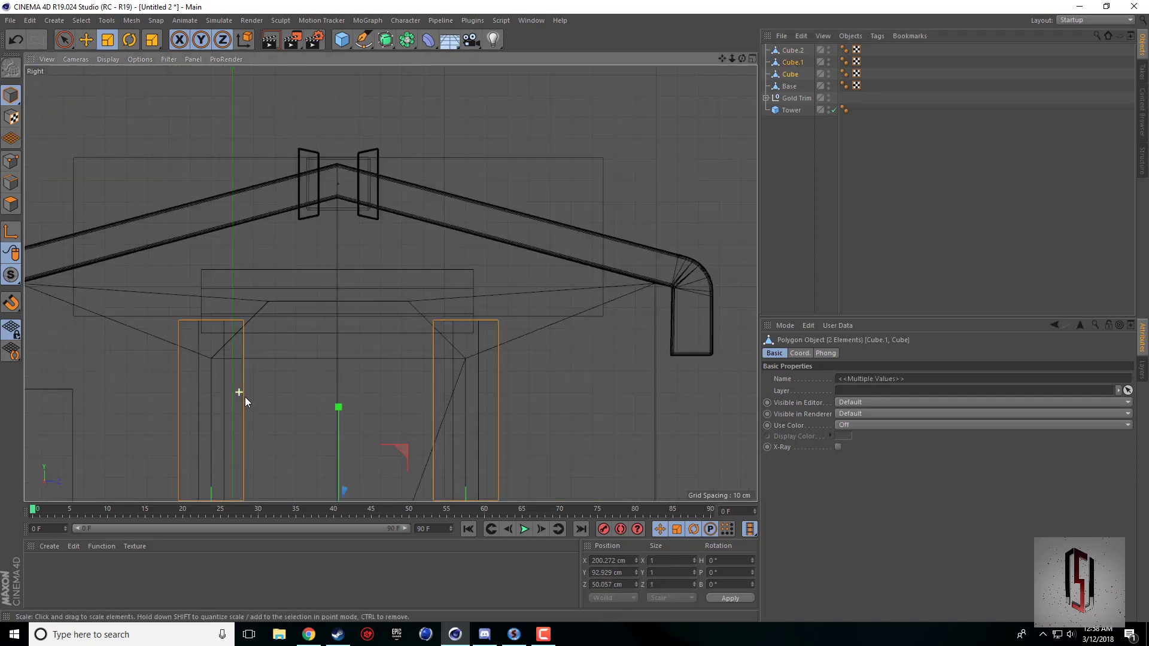
drag(339, 410, 340, 394)
middle_click(467, 304)
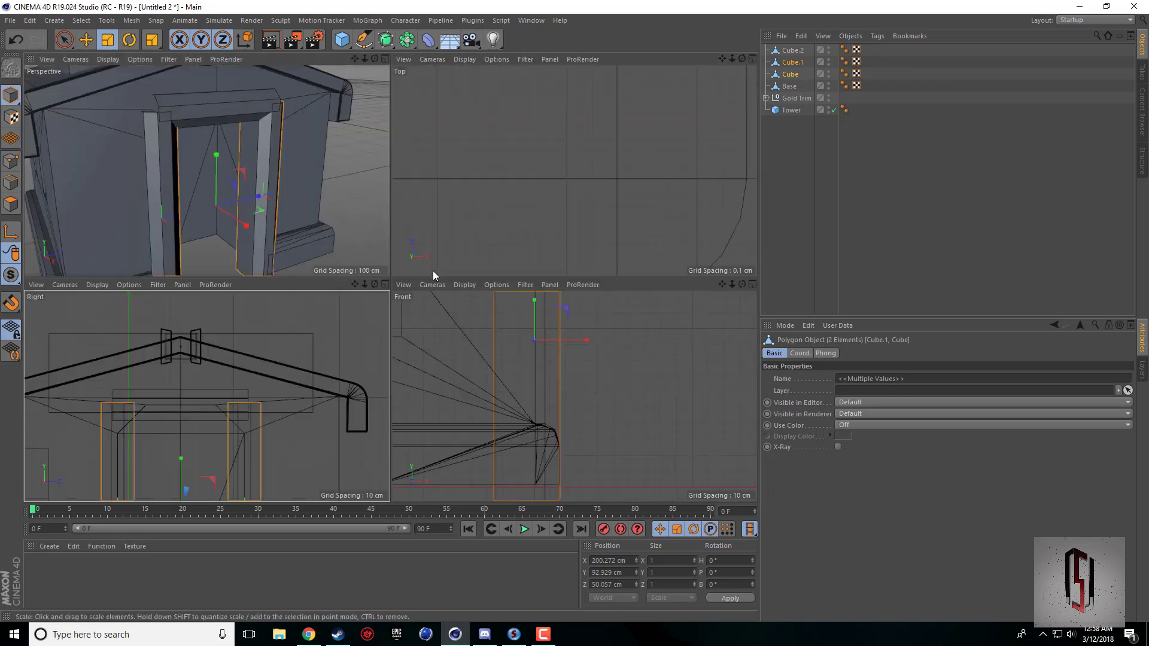
middle_click(301, 136)
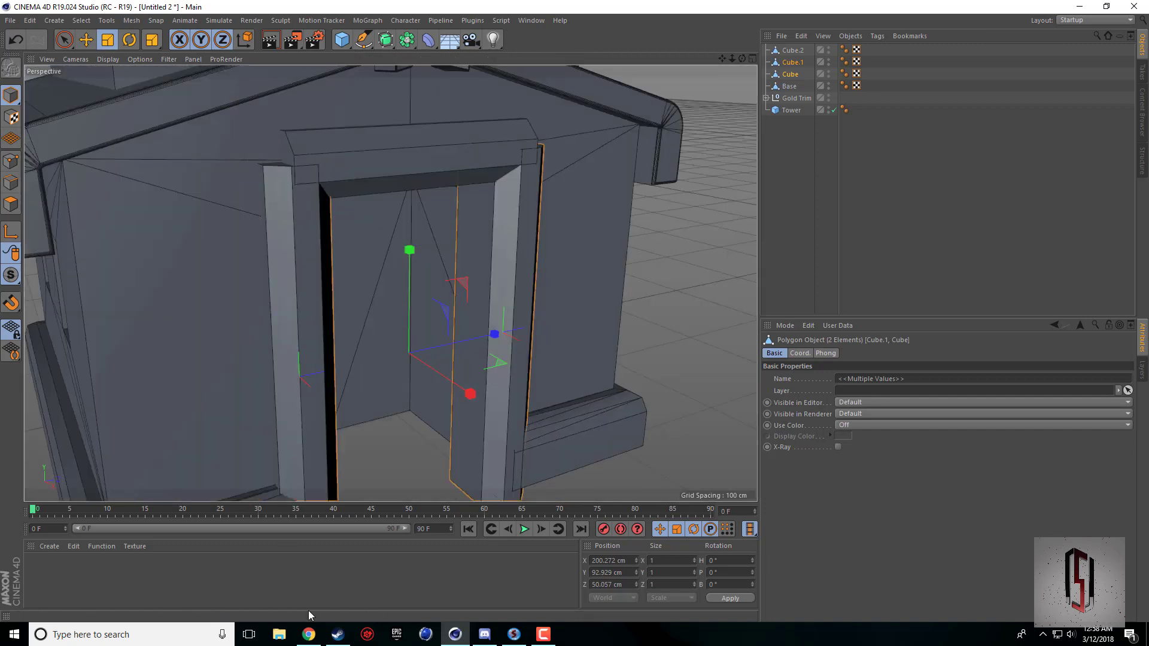
Compare the Town Hall reference picture in the browser with the whole building back in Cinema 4D, viewed from several angles.
click(309, 635)
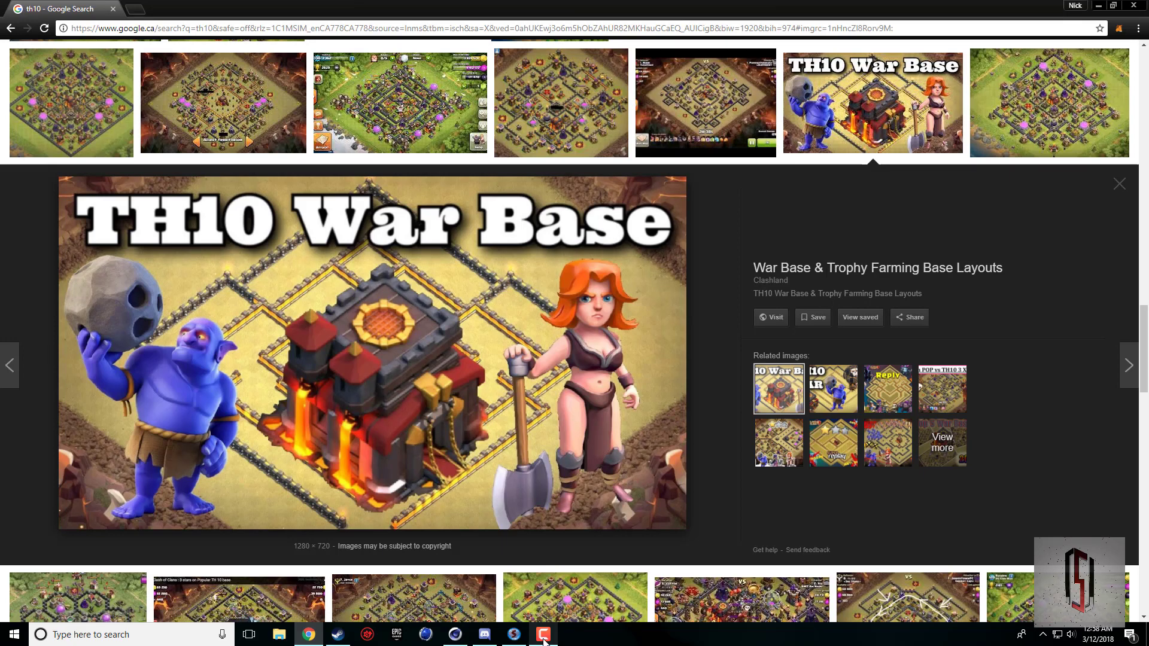
click(455, 634)
scroll(622, 272, down, 3)
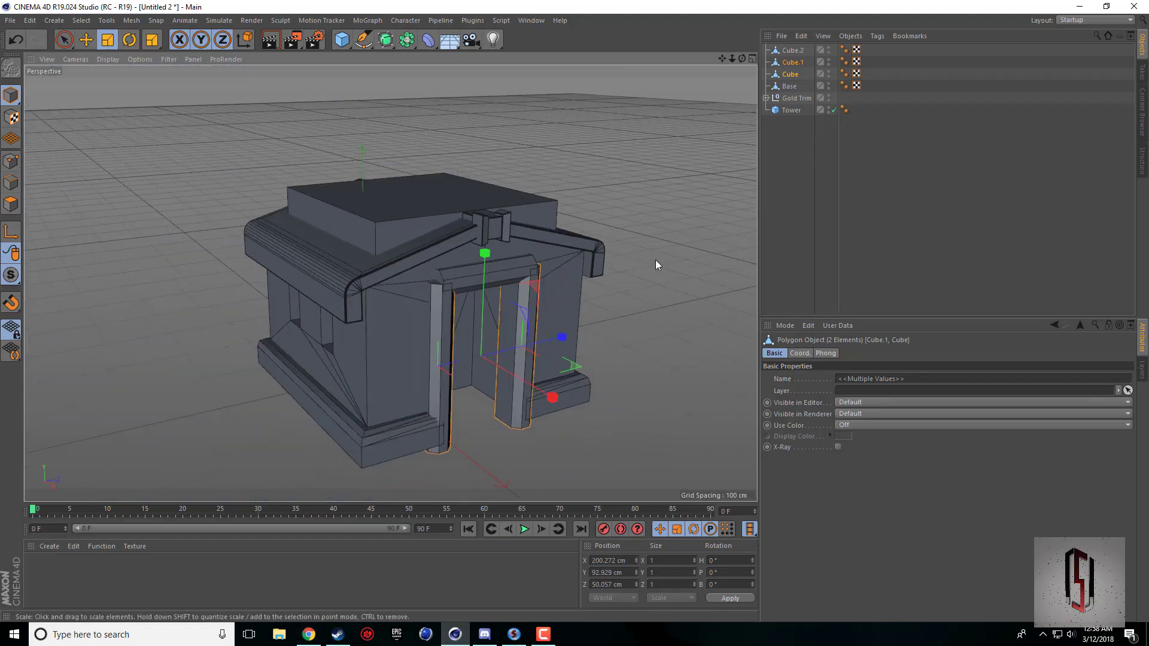
click(667, 267)
drag(742, 58, 761, 81)
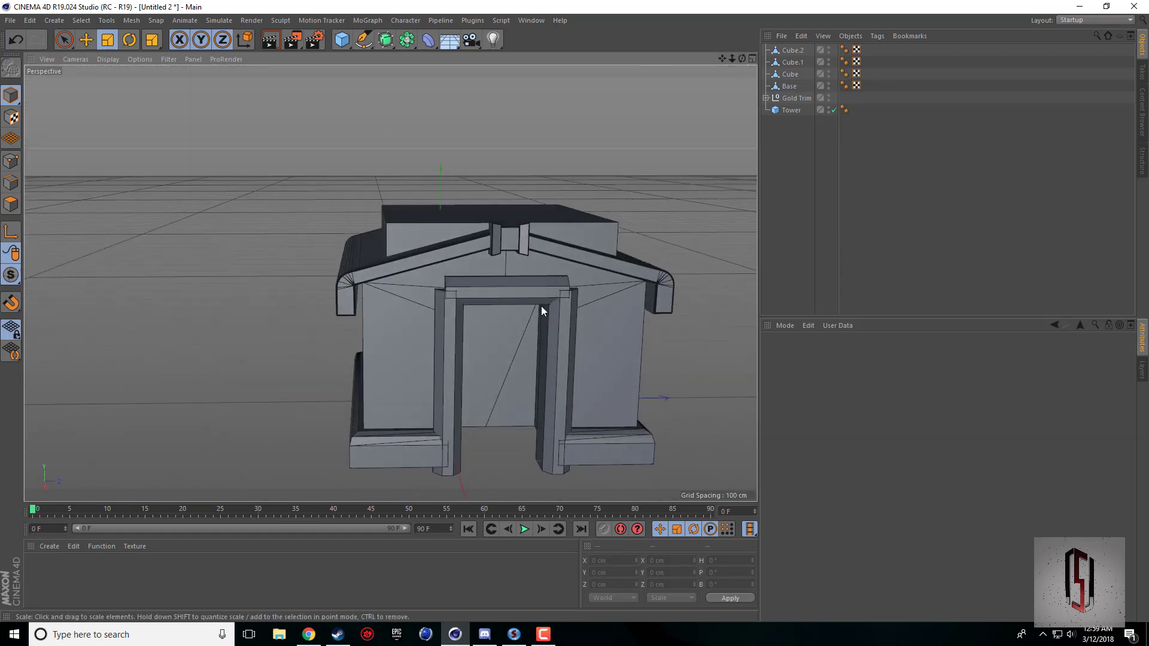
drag(746, 60, 466, 64)
Add a Floor object and raise it to about 2.4 cm in Y beneath the building.
click(450, 40)
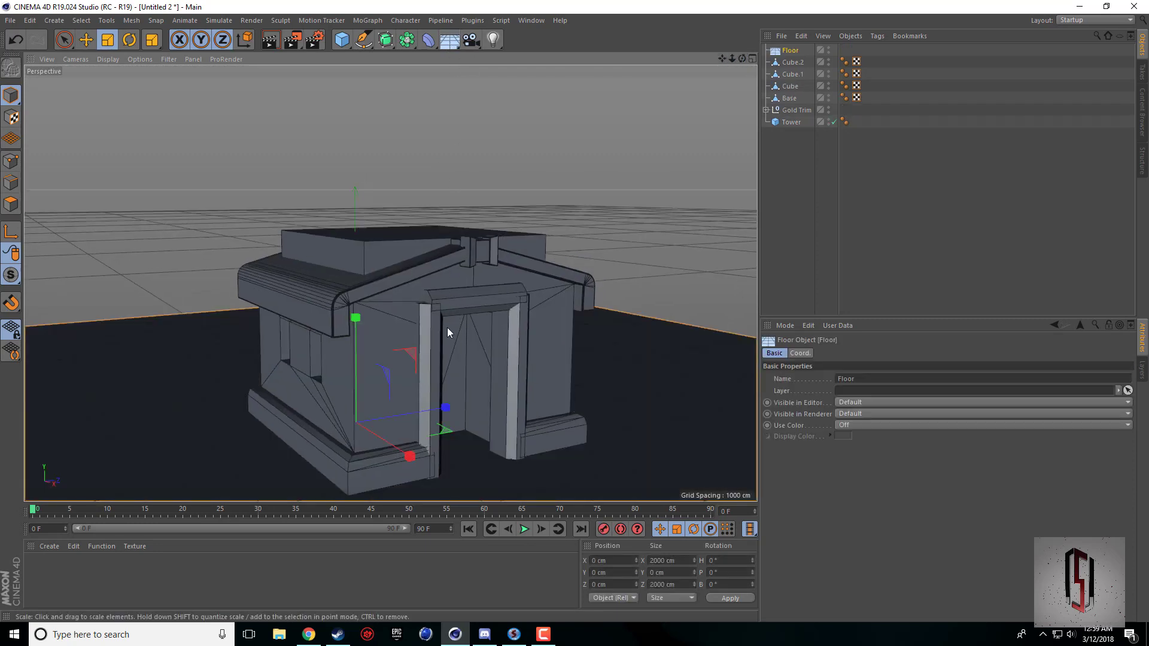
key(e)
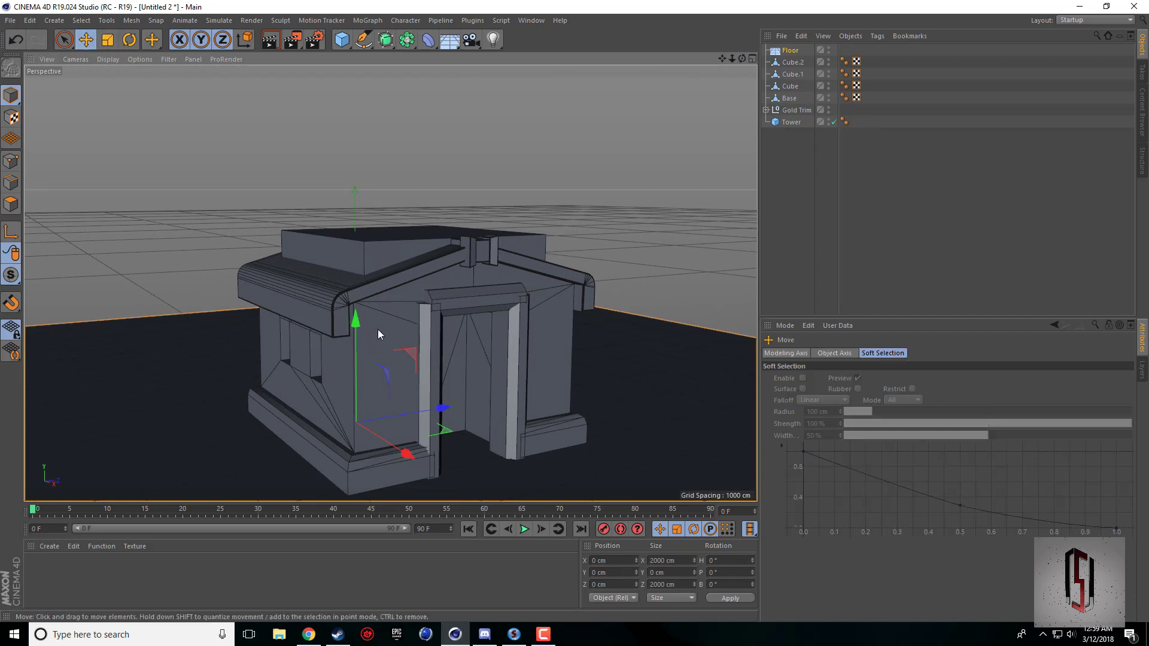
drag(360, 334, 359, 332)
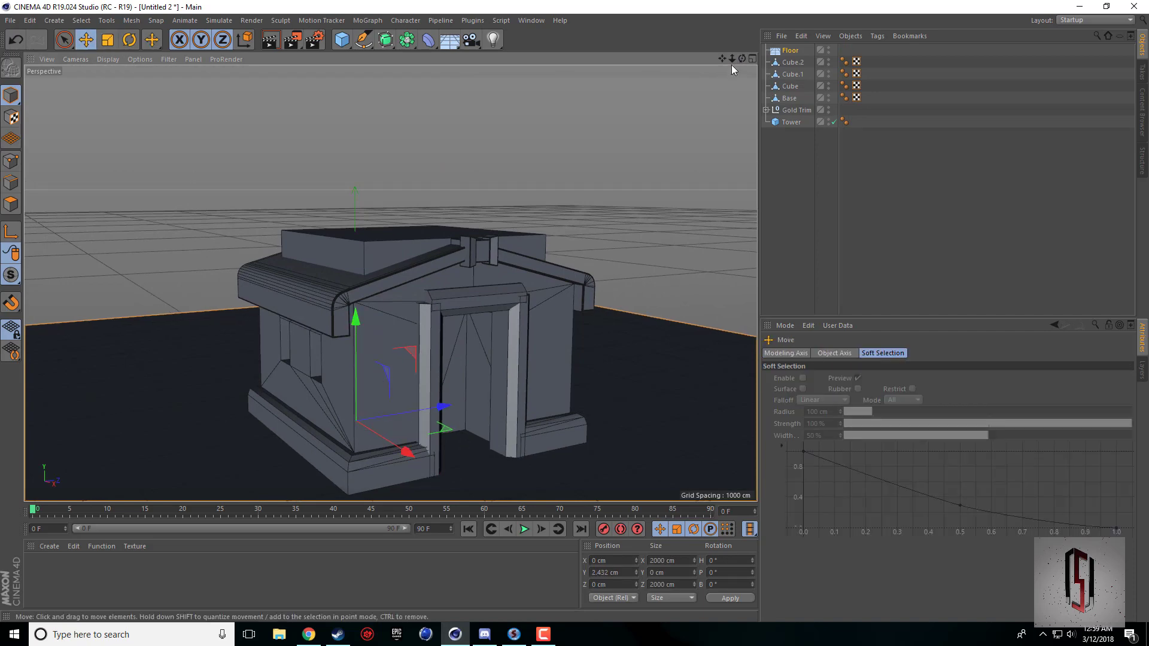
Create a new material, set its color to pure white, and apply it to the floor.
drag(743, 59, 748, 6)
double_click(112, 606)
double_click(42, 570)
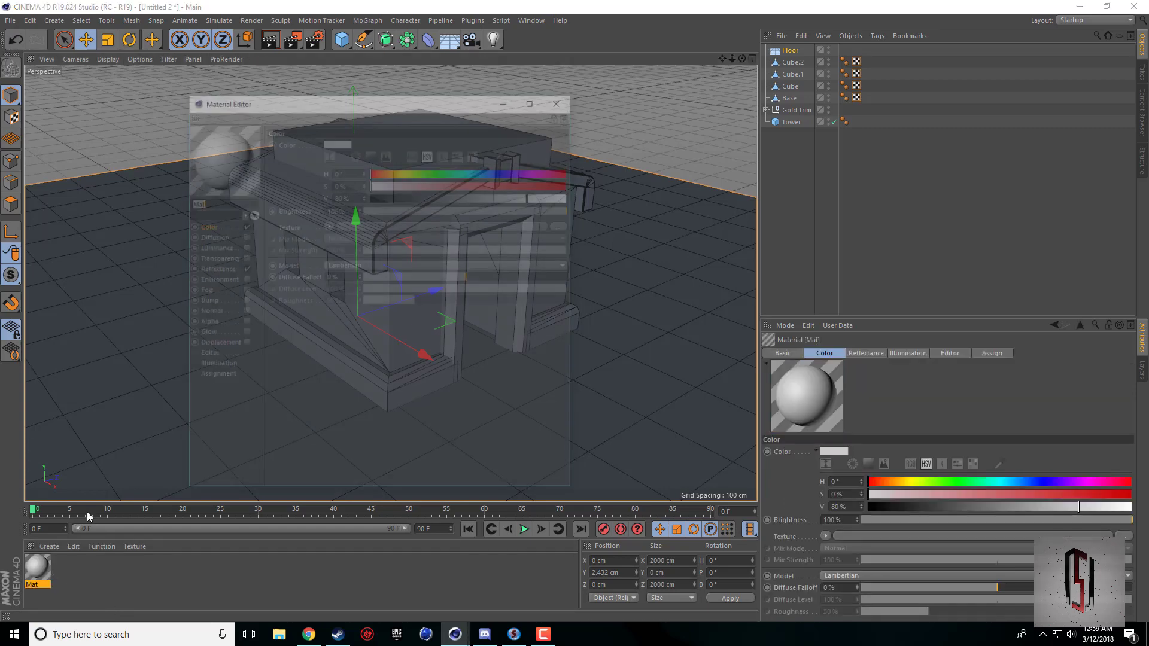
click(371, 154)
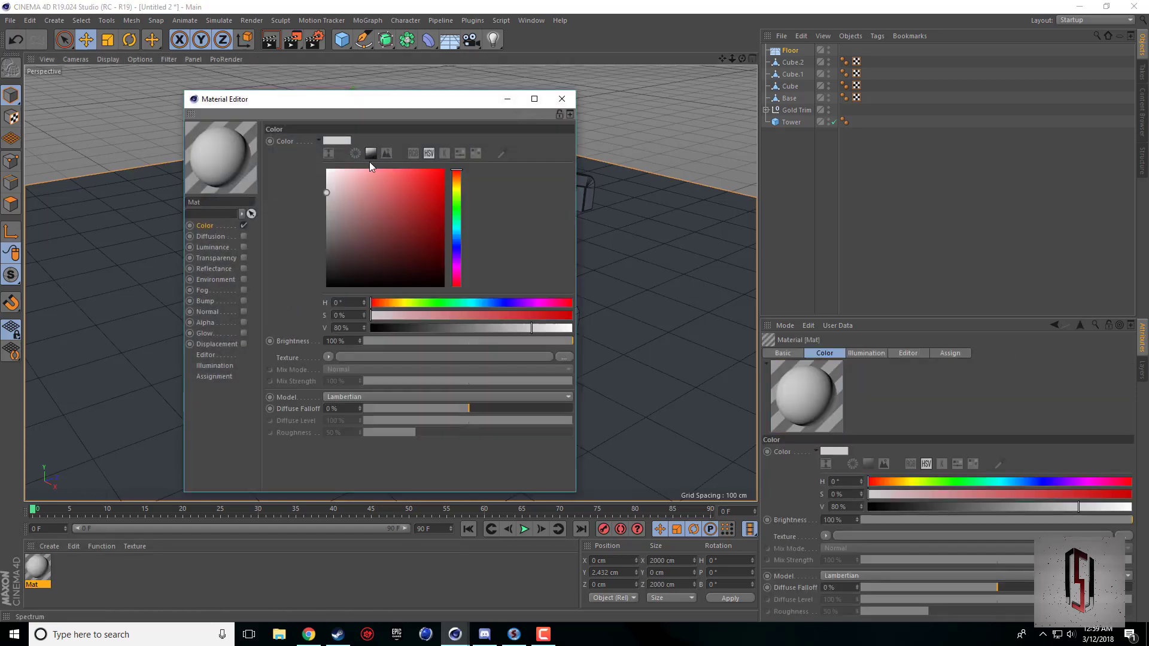
click(327, 170)
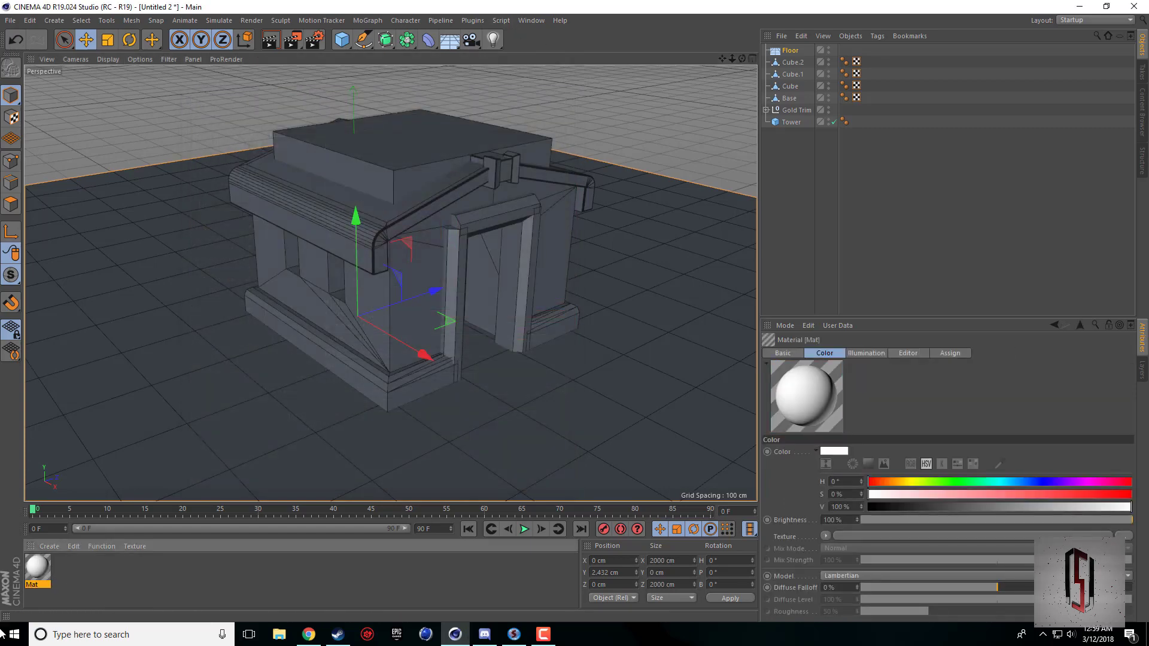
drag(37, 572, 190, 412)
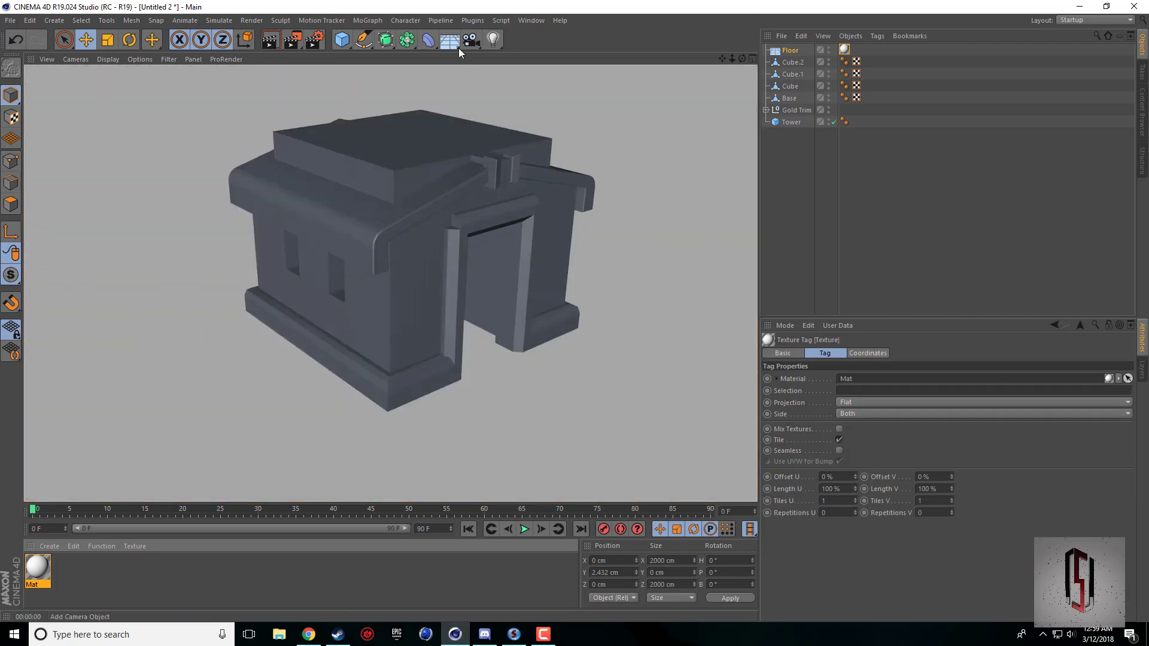
Add a Physical Sky and add the Ambient Occlusion and Global Illumination effects to the render settings.
drag(458, 48, 636, 58)
click(315, 40)
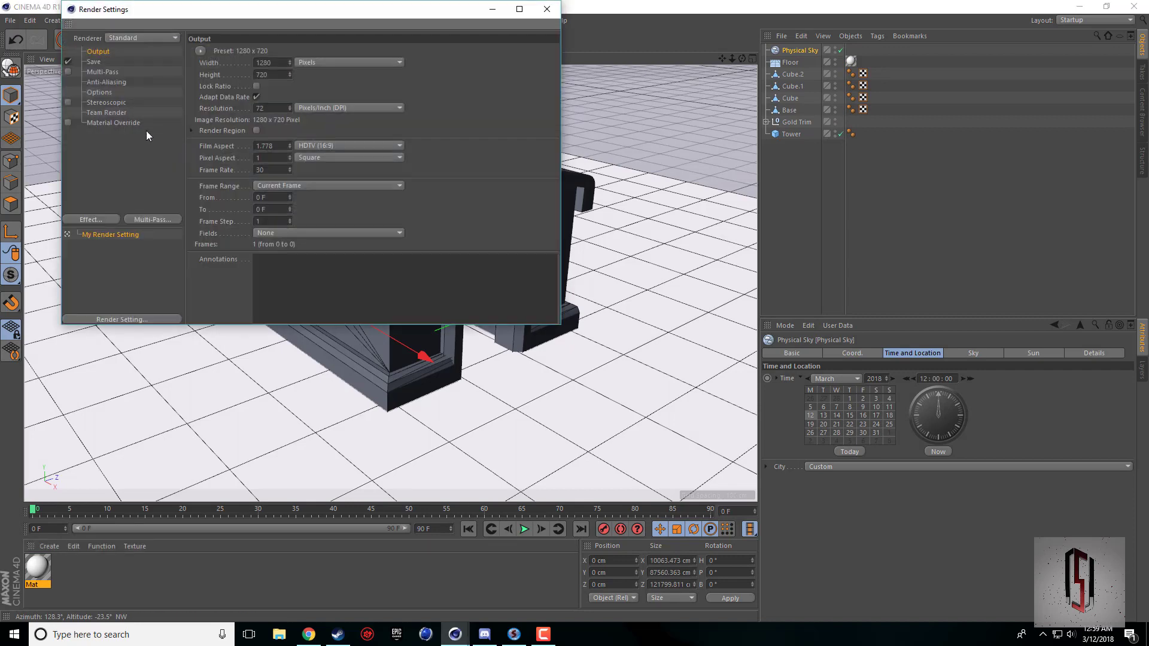
click(111, 219)
click(157, 219)
right_click(137, 180)
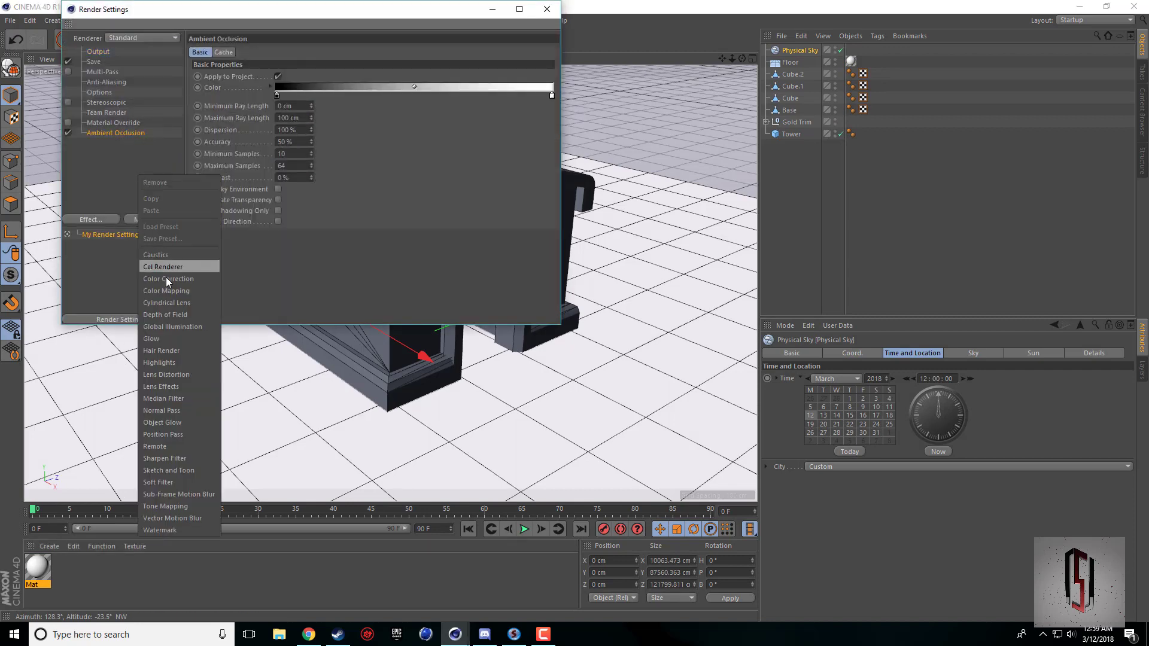
click(170, 326)
click(547, 9)
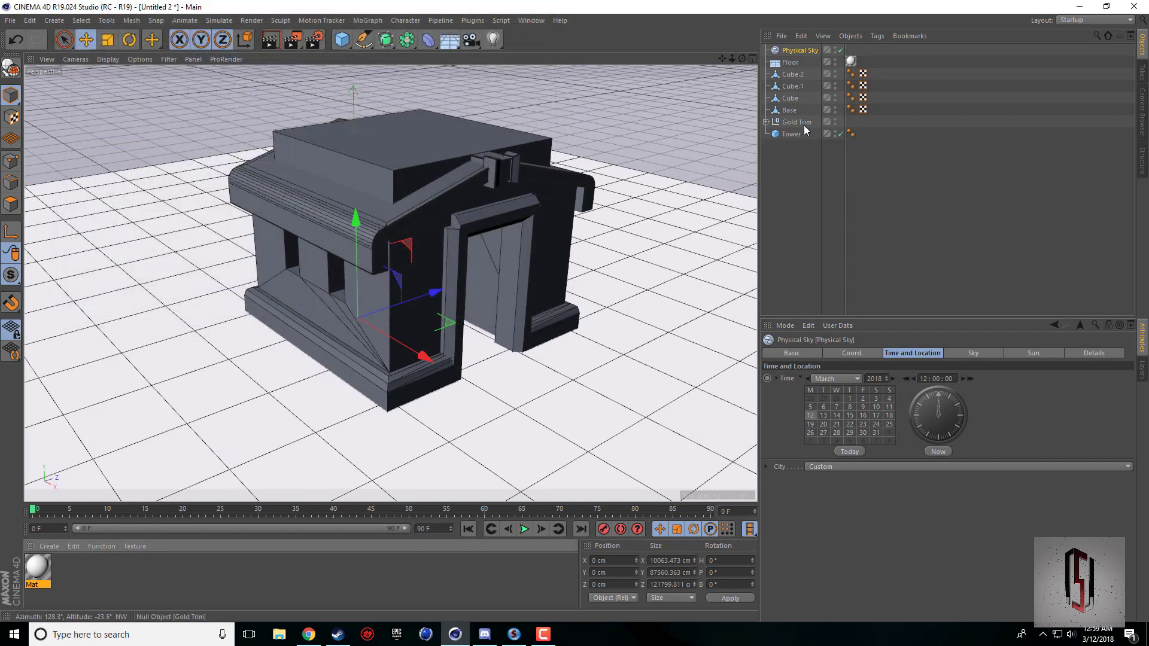
Try the sky one hour ahead, return its time to 12:00:00, and render a preview of the building.
click(969, 379)
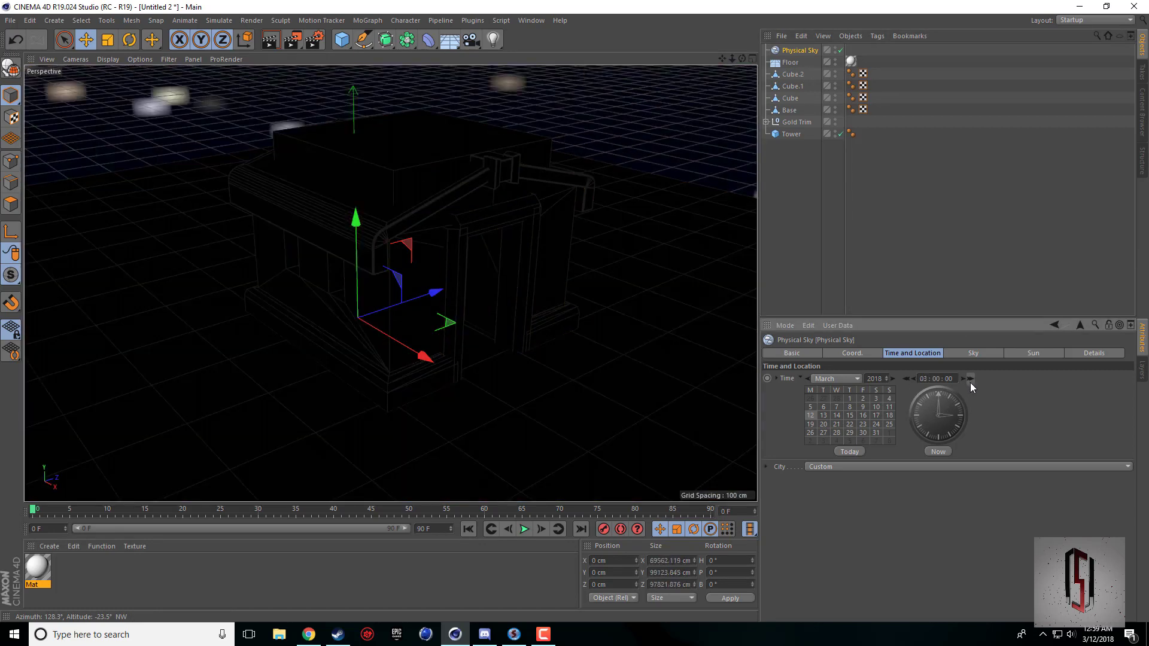
click(971, 382)
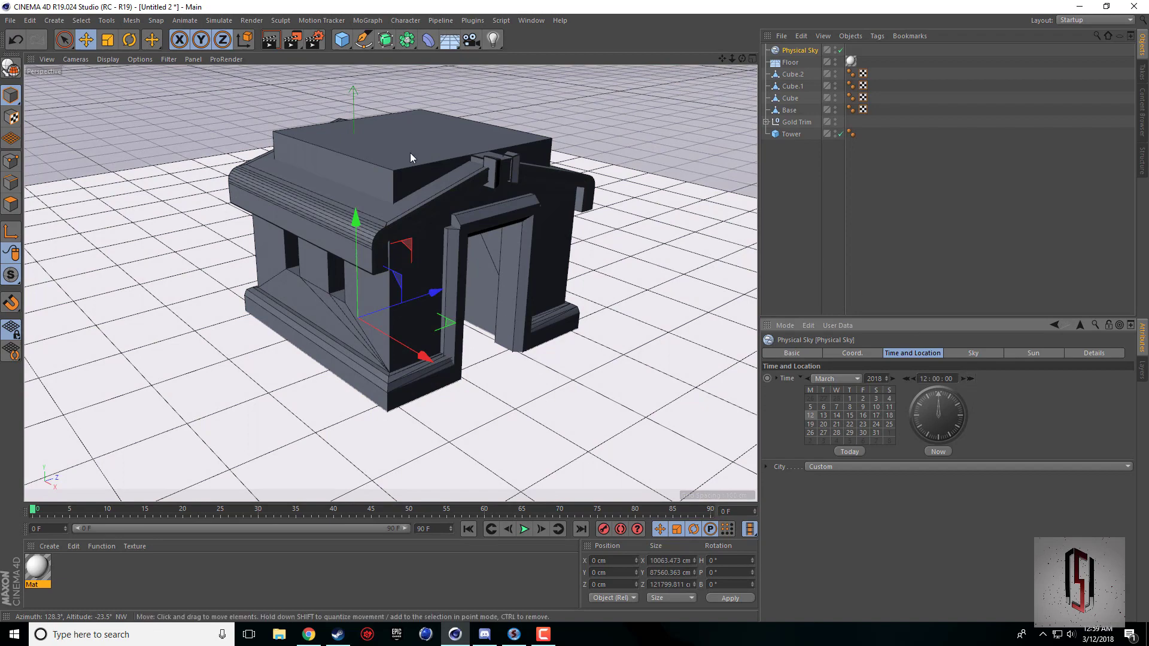
click(272, 48)
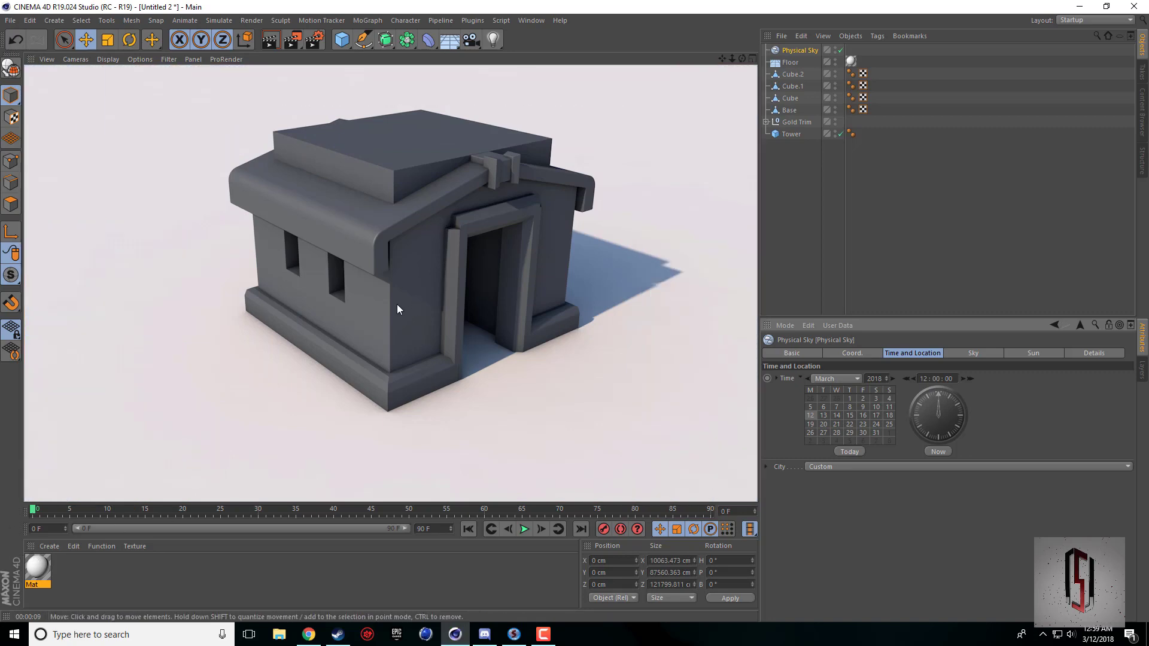
Hide the Physical Sky in the viewport only, keep it enabled, and test-render the building's front from closer up.
drag(723, 61, 696, 72)
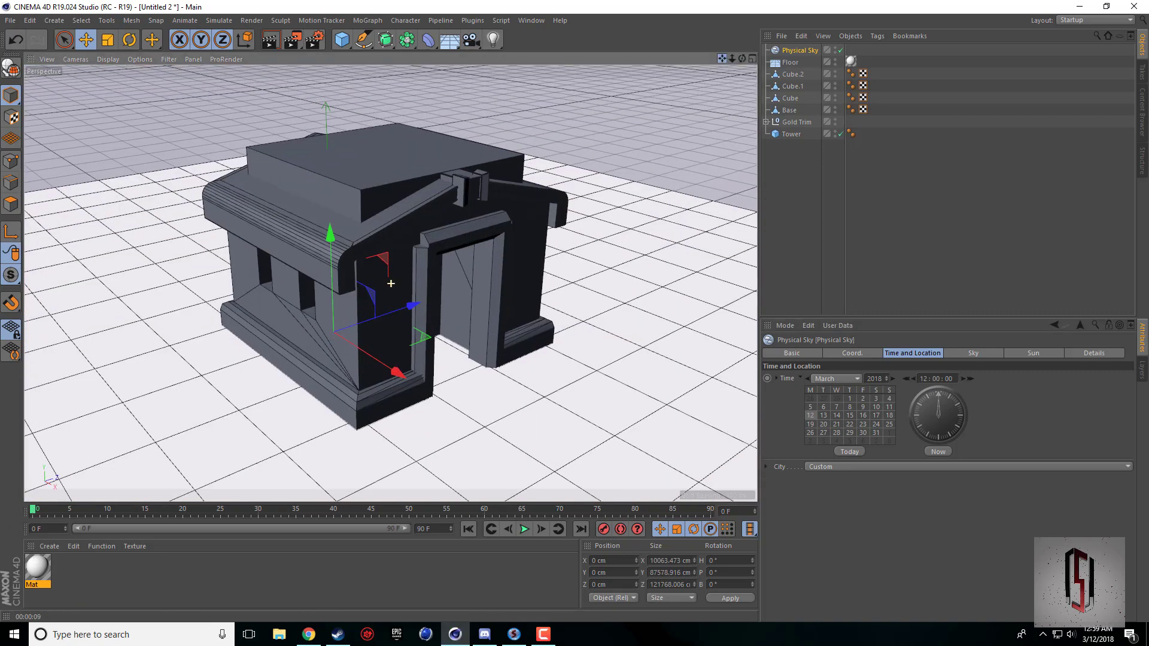
scroll(419, 329, up, 3)
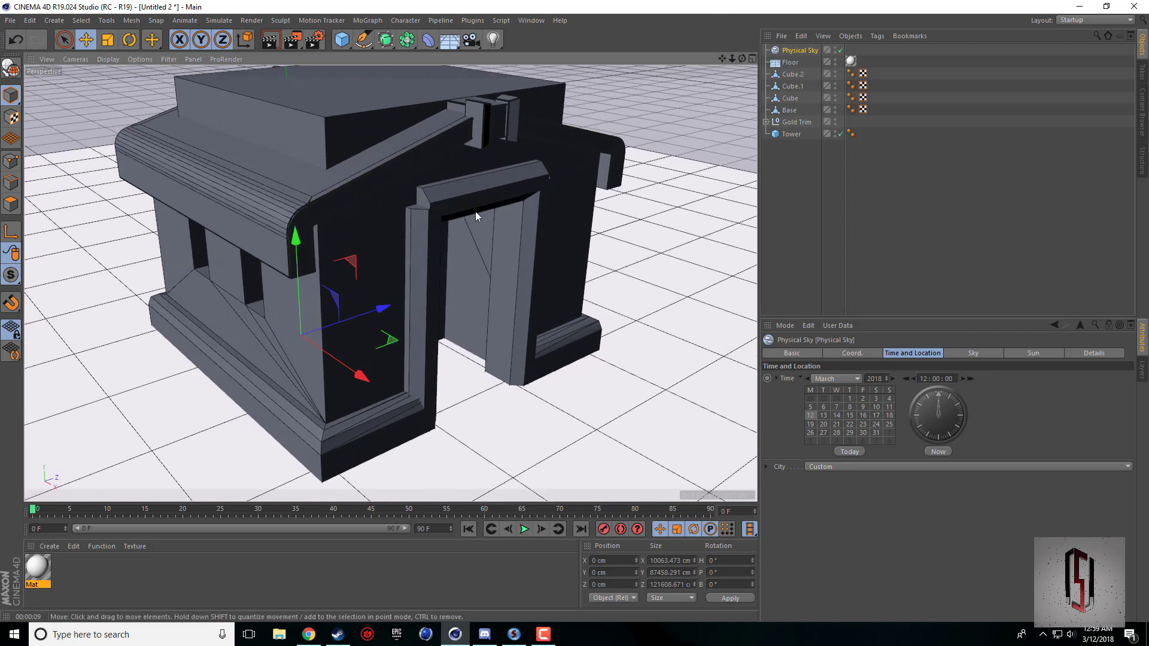
click(841, 50)
click(841, 50)
click(841, 49)
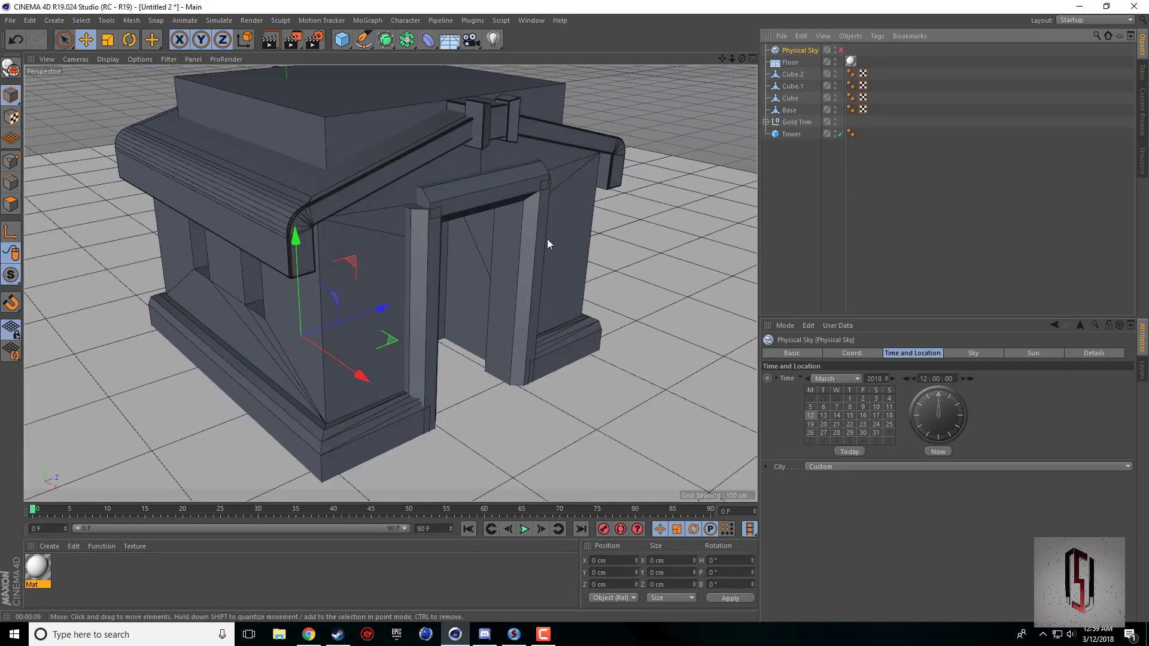
click(840, 50)
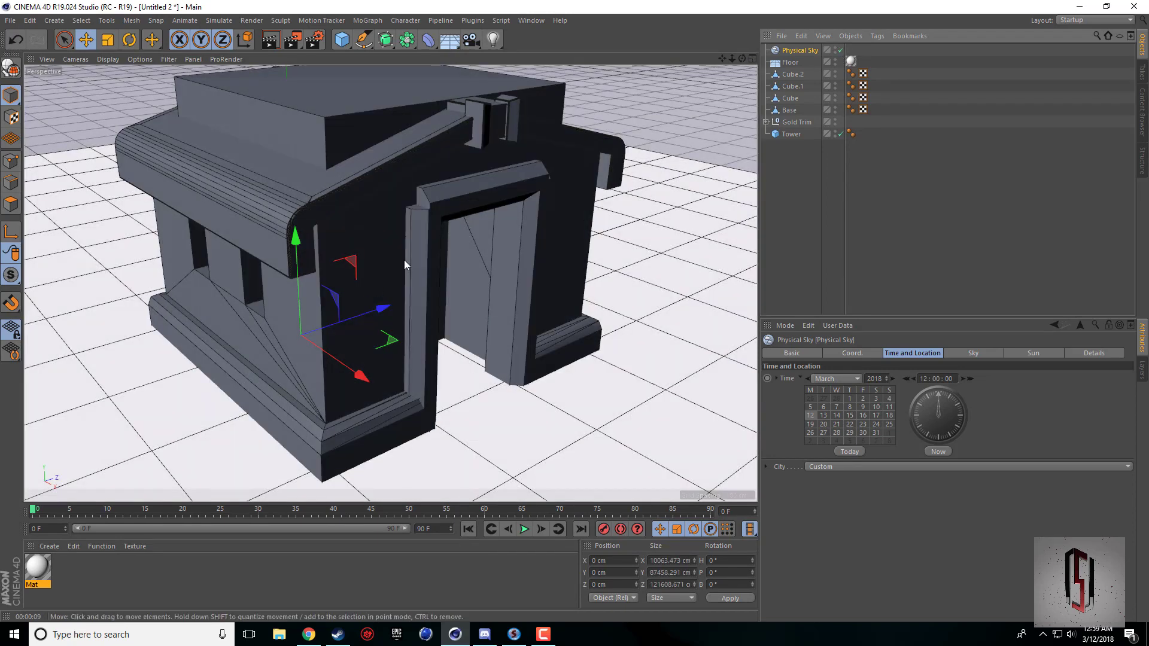
click(841, 50)
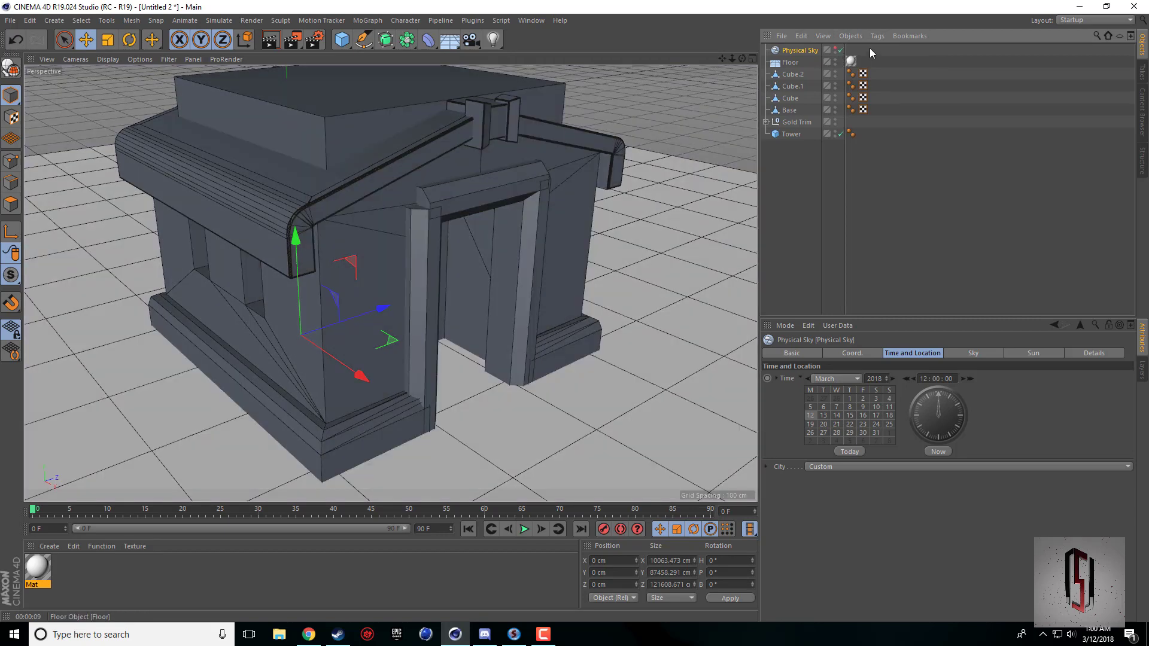
alt+middle_drag(390, 282, 390, 342)
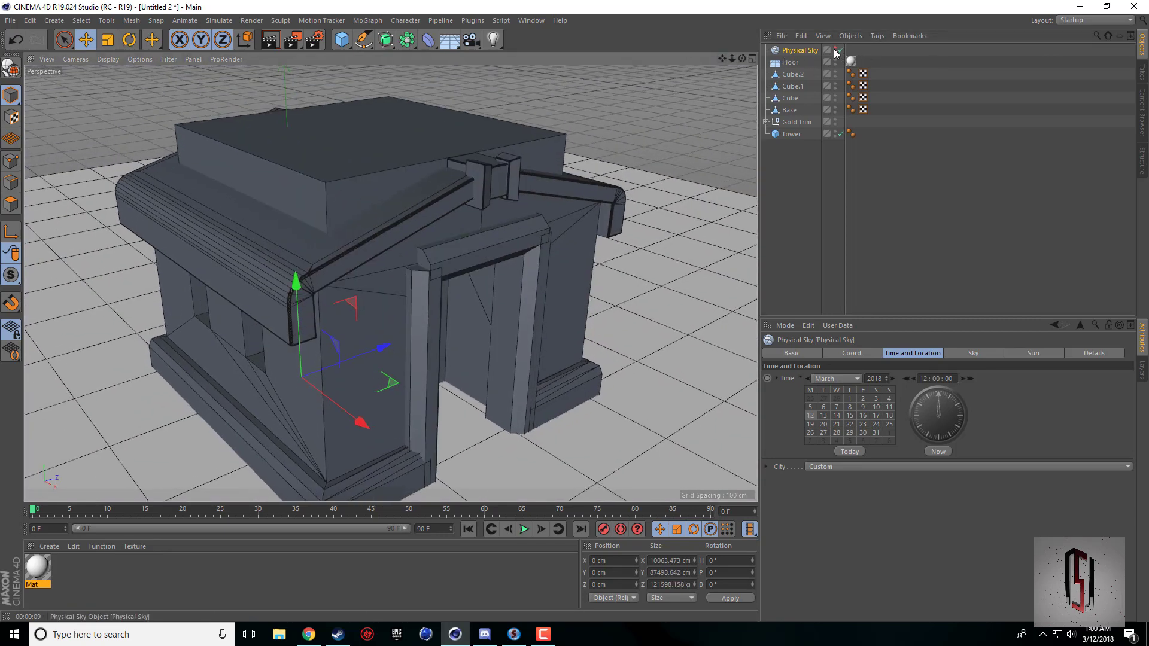
drag(721, 59, 721, 44)
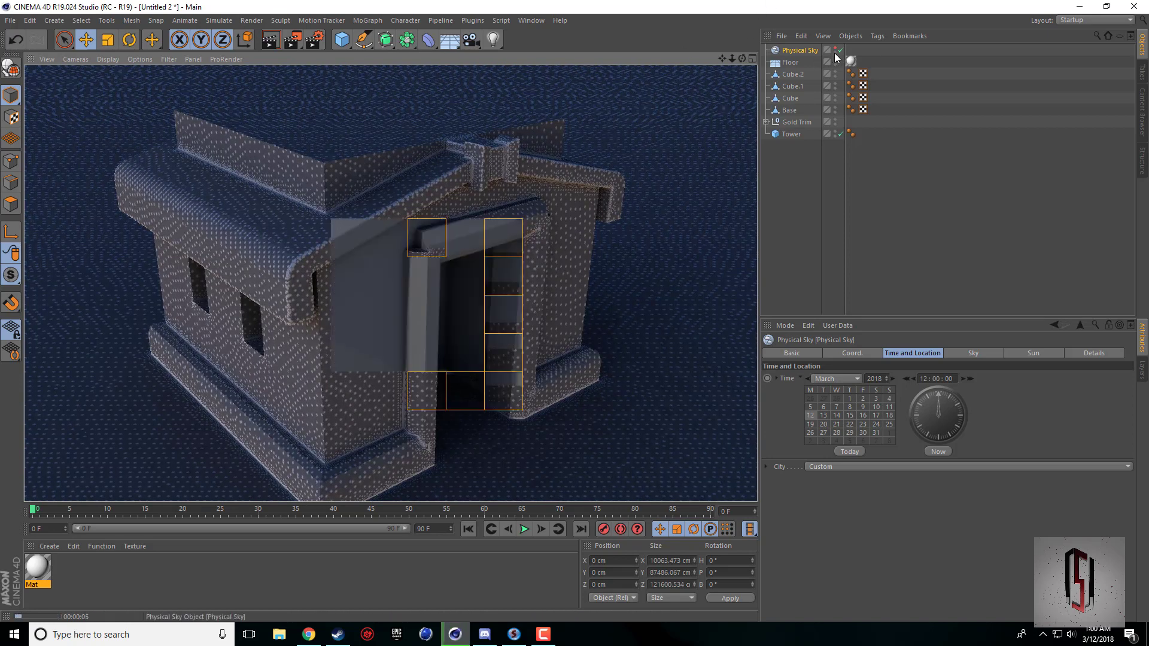
click(826, 241)
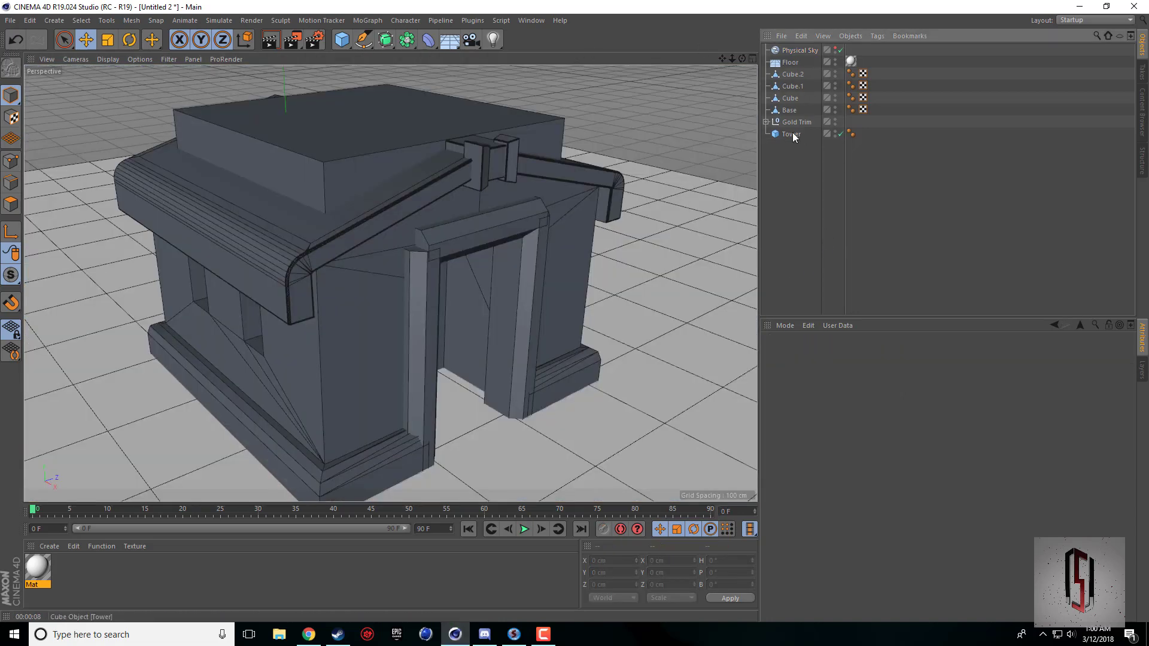
Add a new cube and place it in front of the building at about 379 cm in X and 146 cm in Y.
click(433, 282)
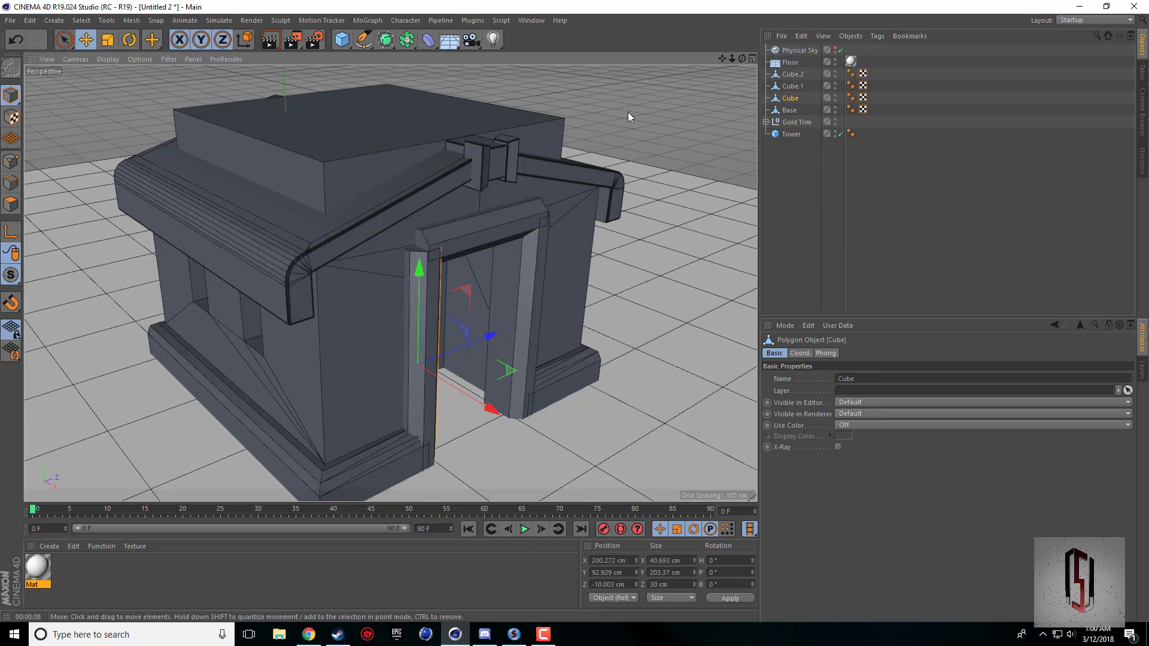
drag(743, 60, 434, 289)
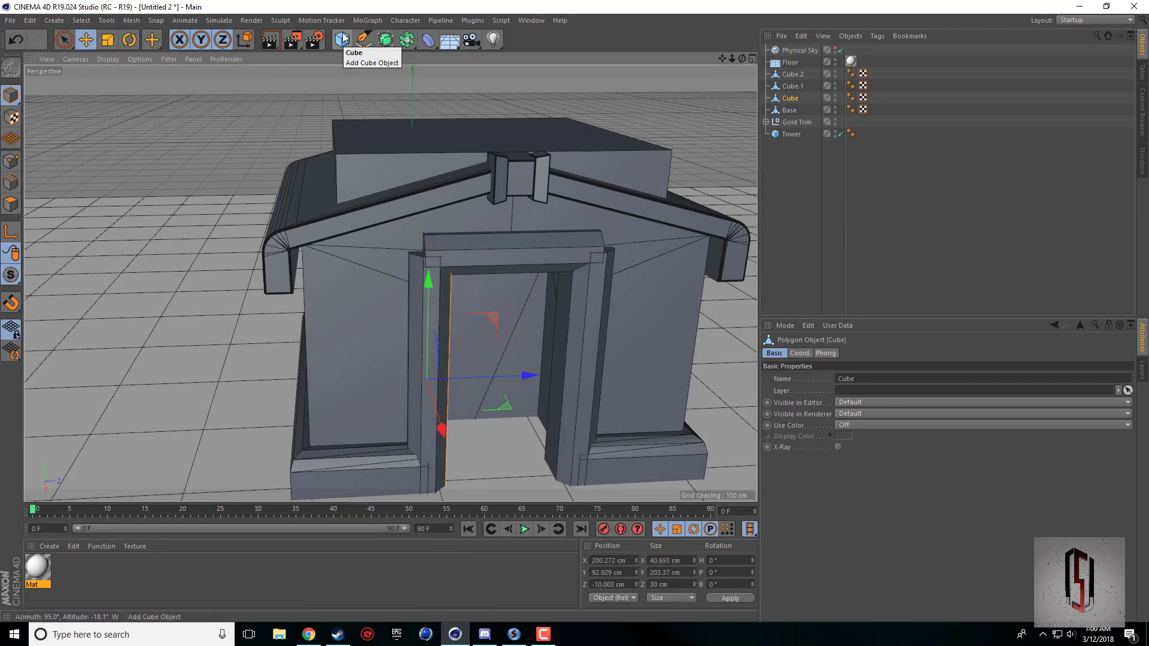
click(343, 39)
middle_click(451, 367)
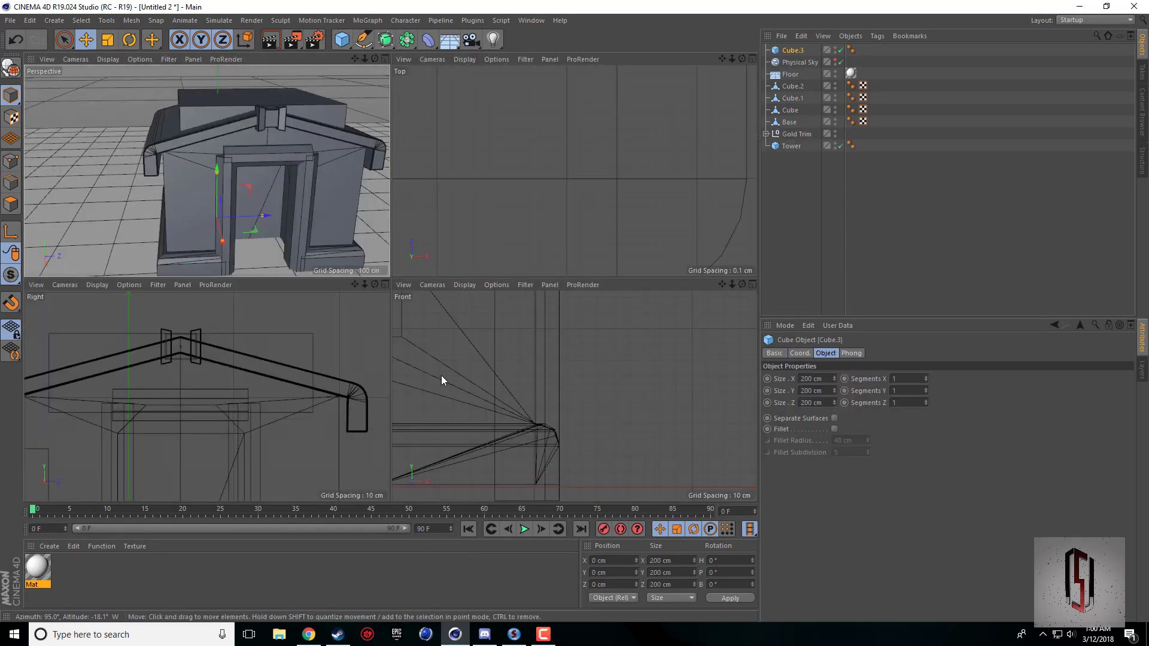
drag(497, 446, 599, 383)
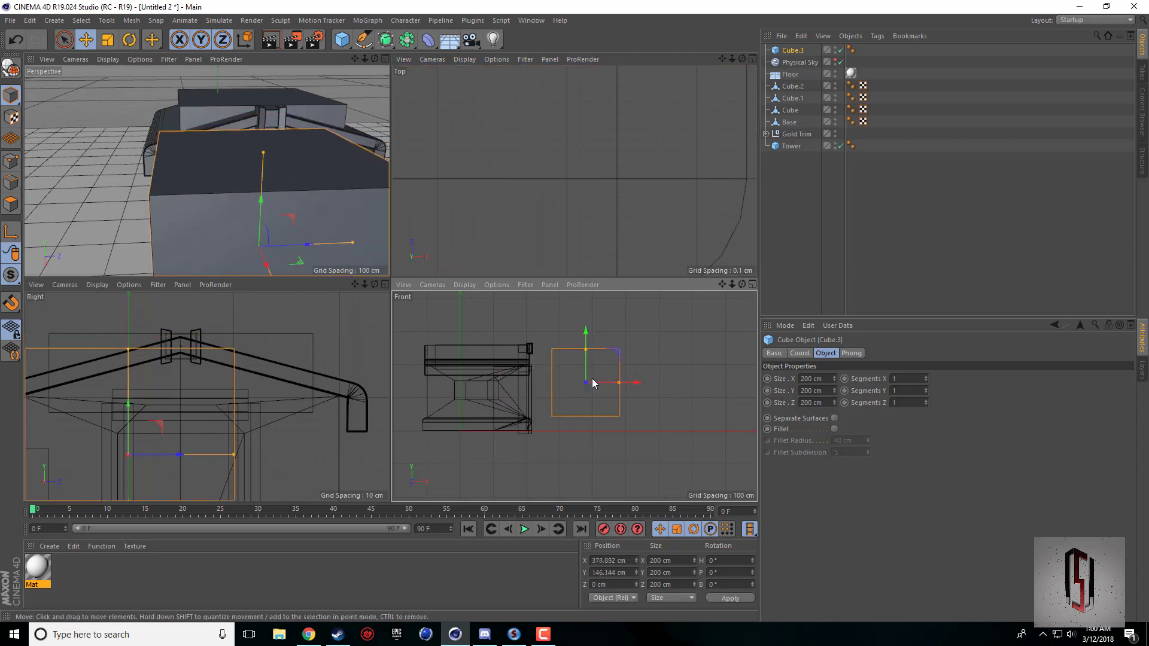
middle_click(386, 188)
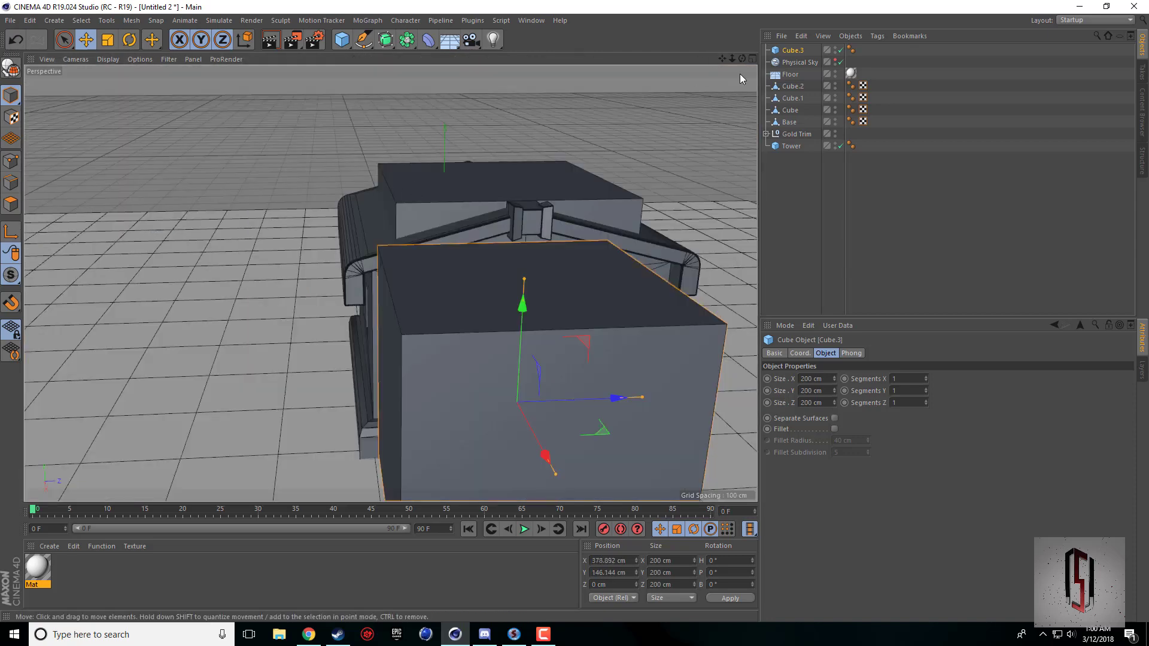
Resize the new cube to about 23 cm in X, 93 cm in Y and 38 cm in Z.
drag(722, 58, 612, 1)
alt+middle_drag(561, 183, 545, 136)
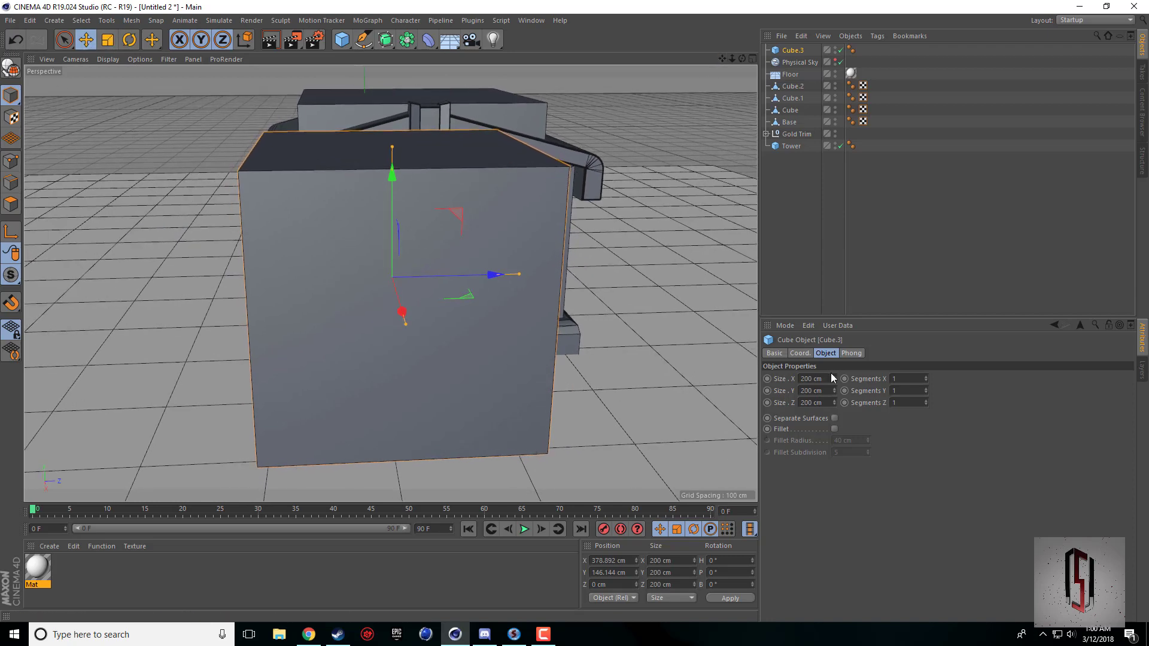
drag(833, 378, 792, 378)
drag(835, 379, 834, 428)
scroll(444, 257, up, 5)
drag(742, 59, 622, 188)
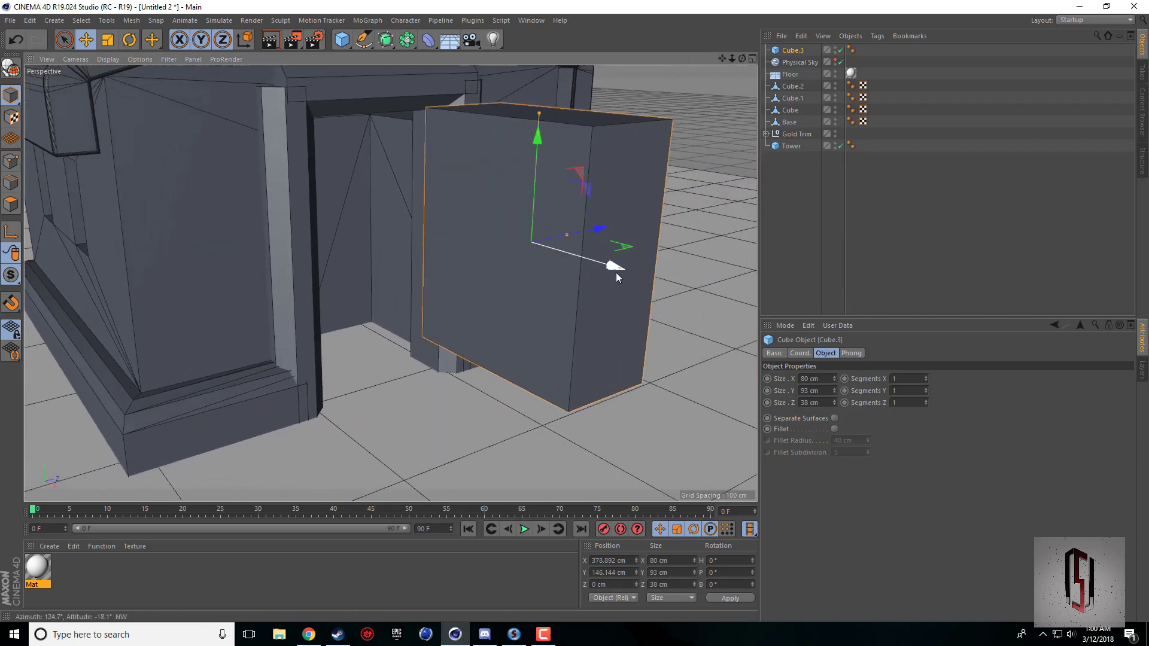
drag(616, 271, 555, 246)
Make the cube editable and scale its two lower side edges together to about 7.3 cm in Z, forming a downward taper.
drag(743, 58, 724, 15)
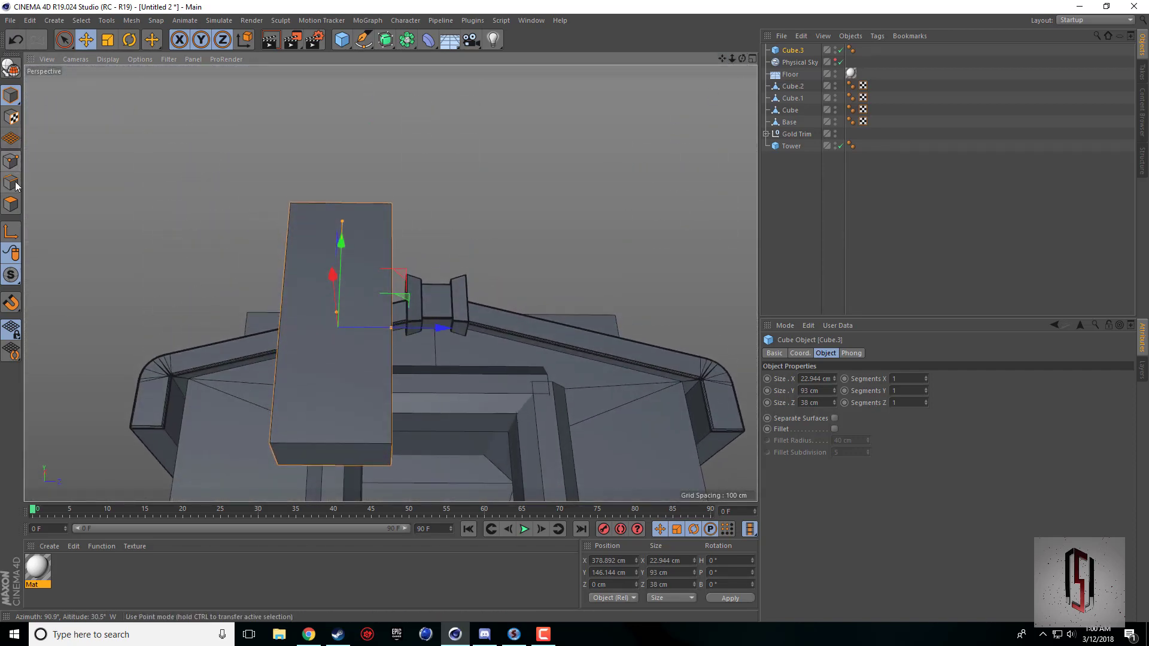
click(13, 74)
click(12, 183)
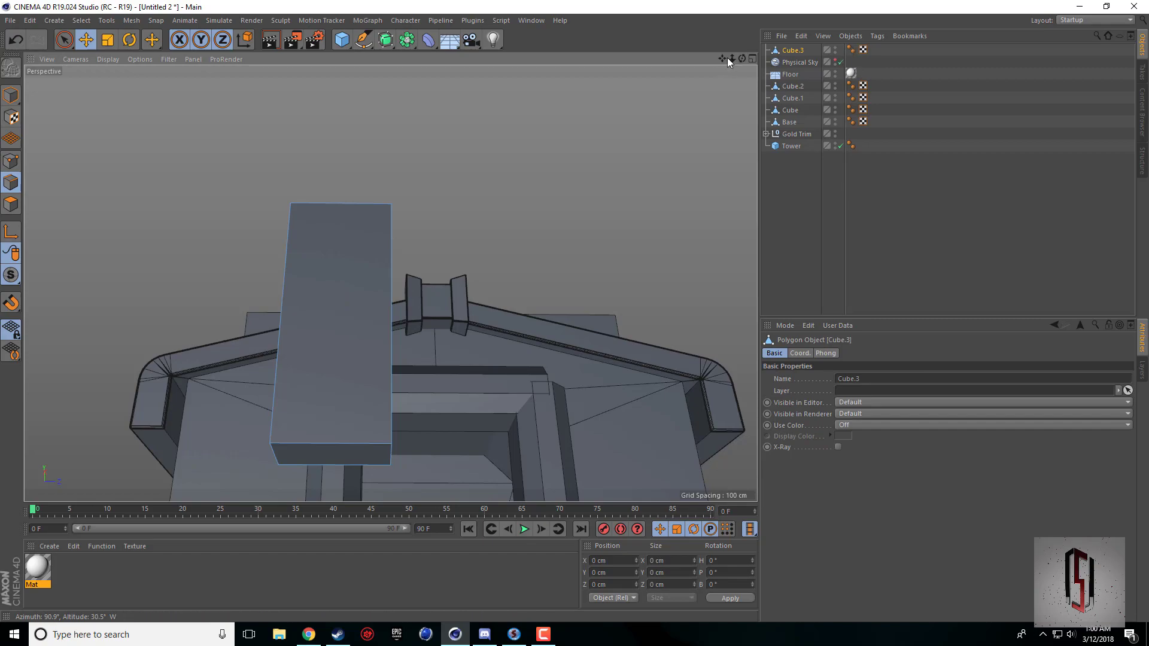
mouse_move(743, 59)
mouse_down()
mouse_move(793, 117)
mouse_move(763, 86)
mouse_move(742, 33)
mouse_move(727, 83)
mouse_move(757, 66)
mouse_up()
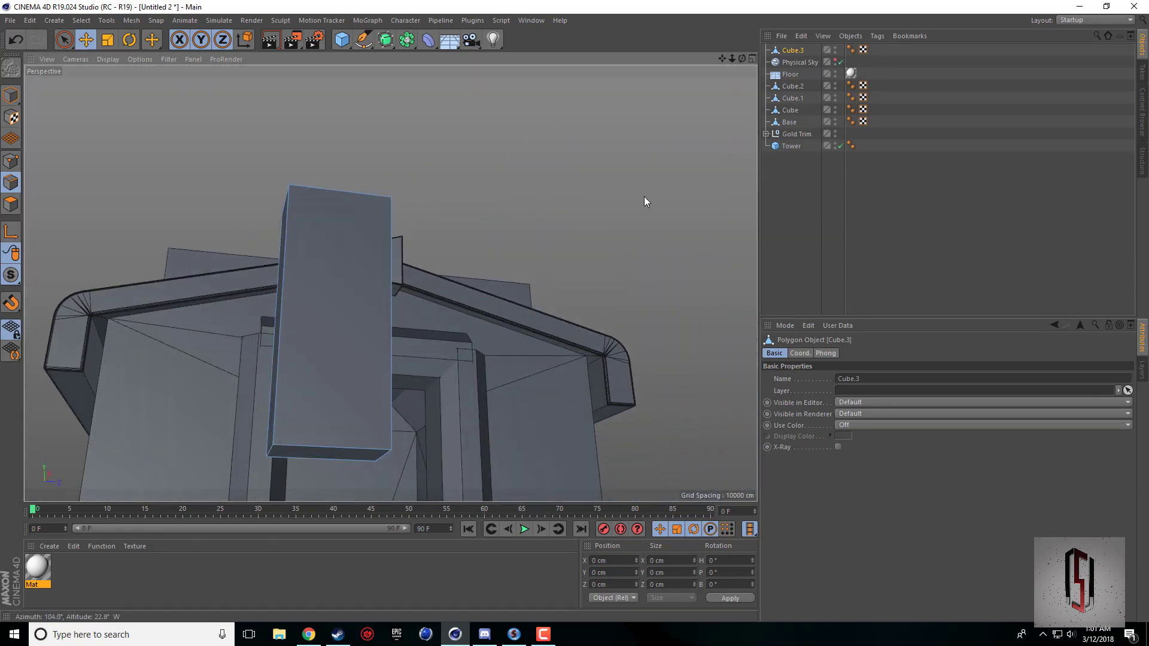
click(271, 451)
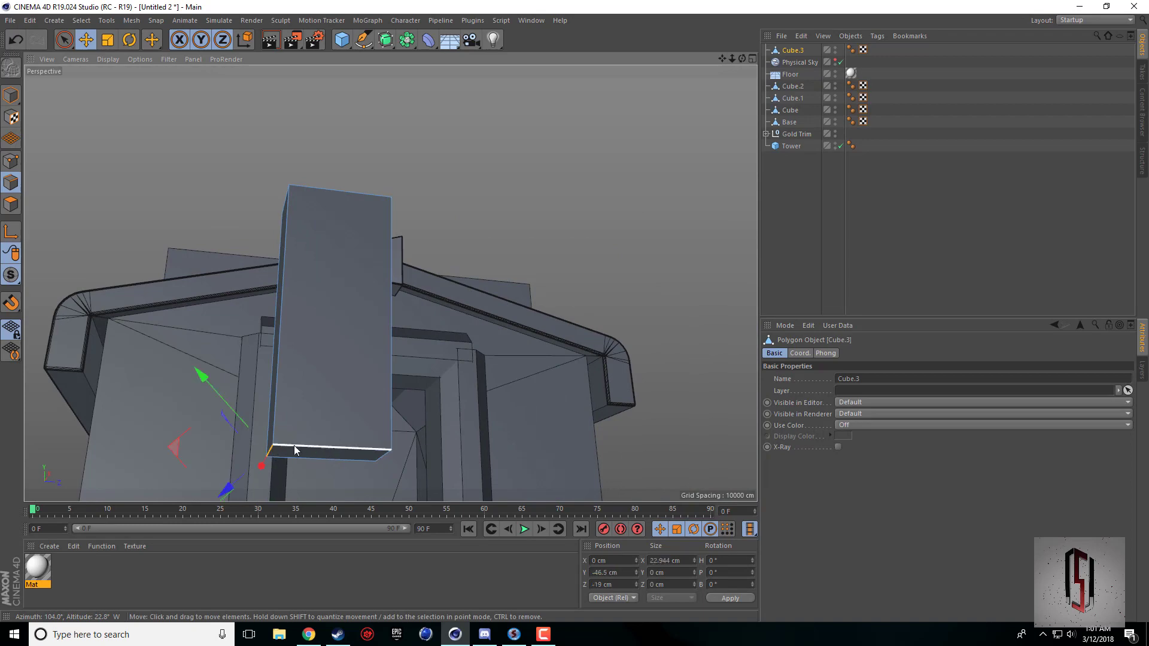
shift+click(380, 460)
drag(733, 58, 623, 65)
click(108, 39)
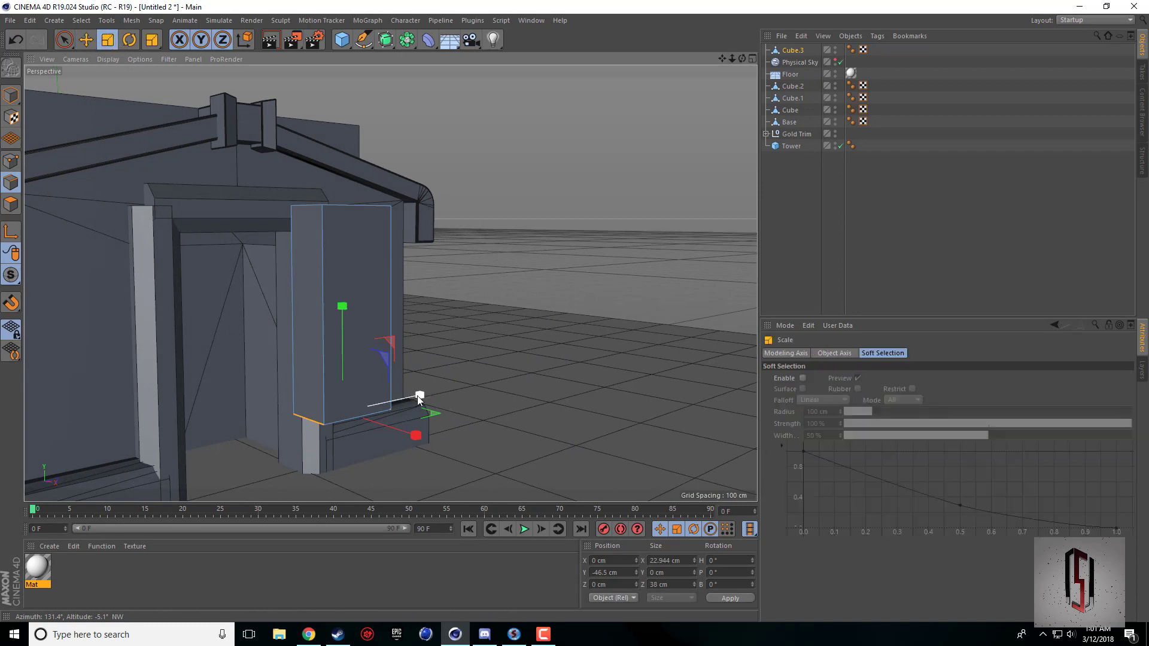
drag(418, 398, 363, 426)
drag(341, 306, 343, 293)
mouse_move(741, 59)
mouse_down()
mouse_move(652, 67)
mouse_move(748, 55)
mouse_up()
alt+middle_drag(268, 332, 402, 320)
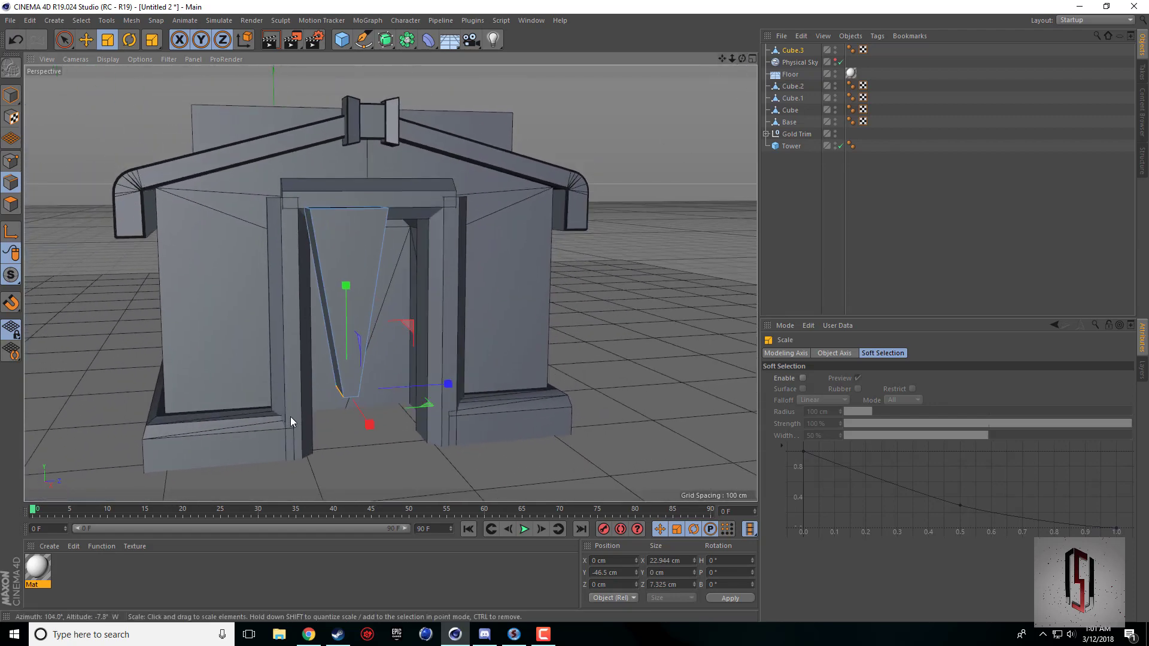
Scale the whole tapered piece down in Y to about 66.3 cm tall.
click(14, 91)
drag(343, 201, 340, 231)
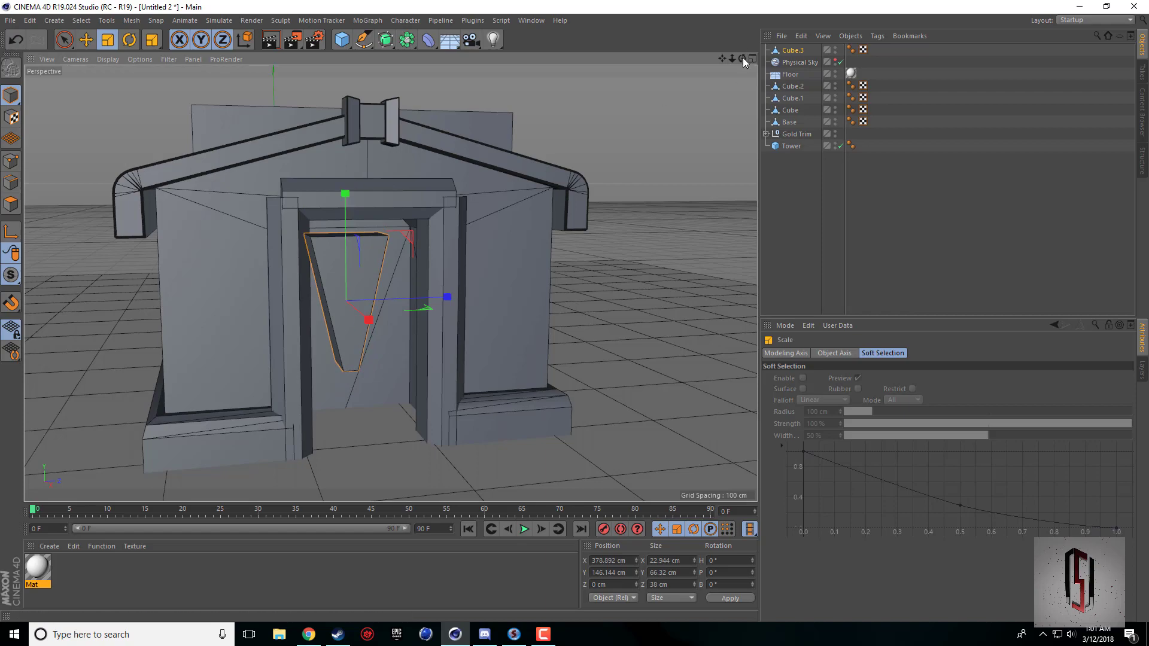
drag(742, 57, 771, 80)
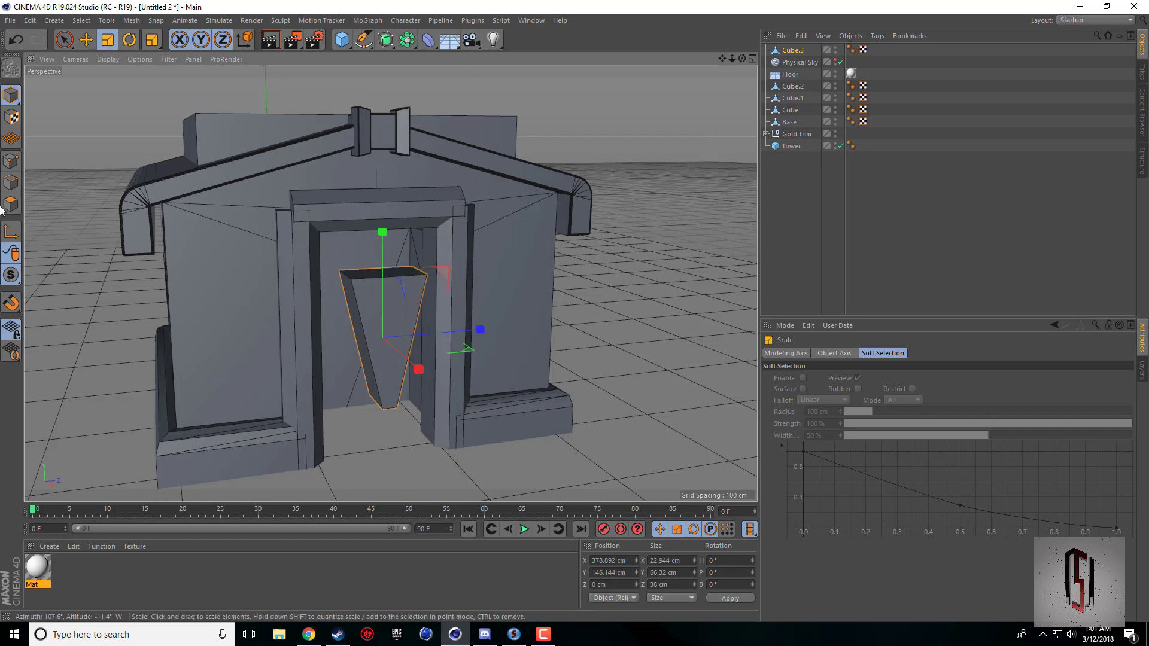
Start the Bevel tool in edge mode on the tapered piece and compare its shape with the Town Hall reference picture.
click(11, 182)
click(357, 291)
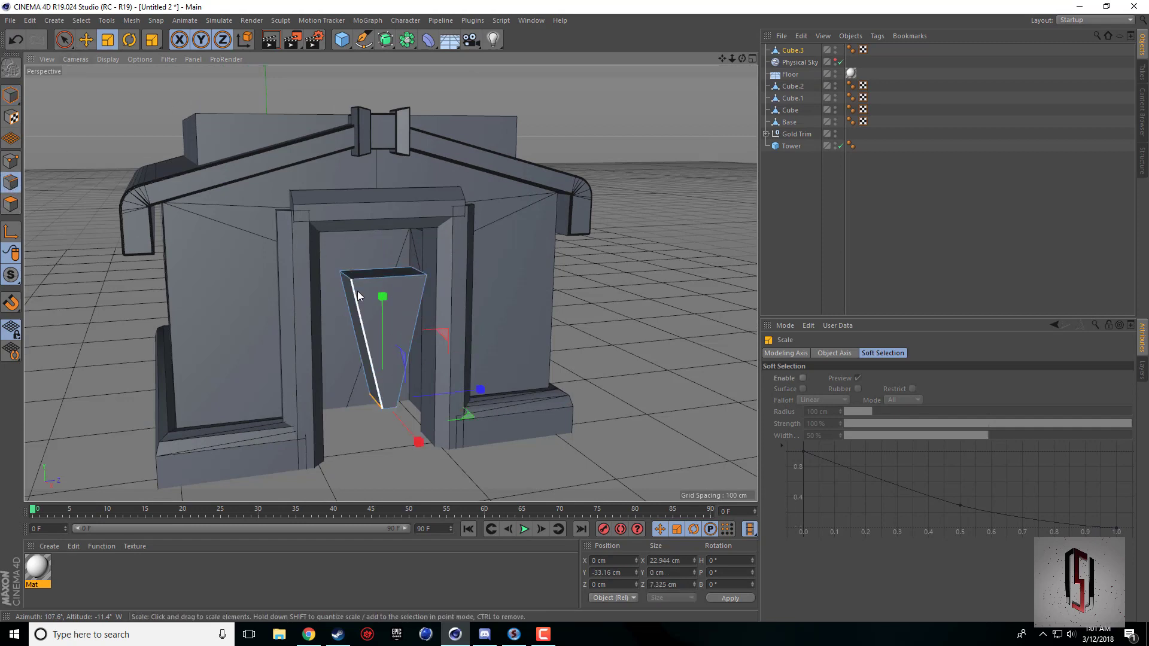
click(357, 291)
shift+click(373, 278)
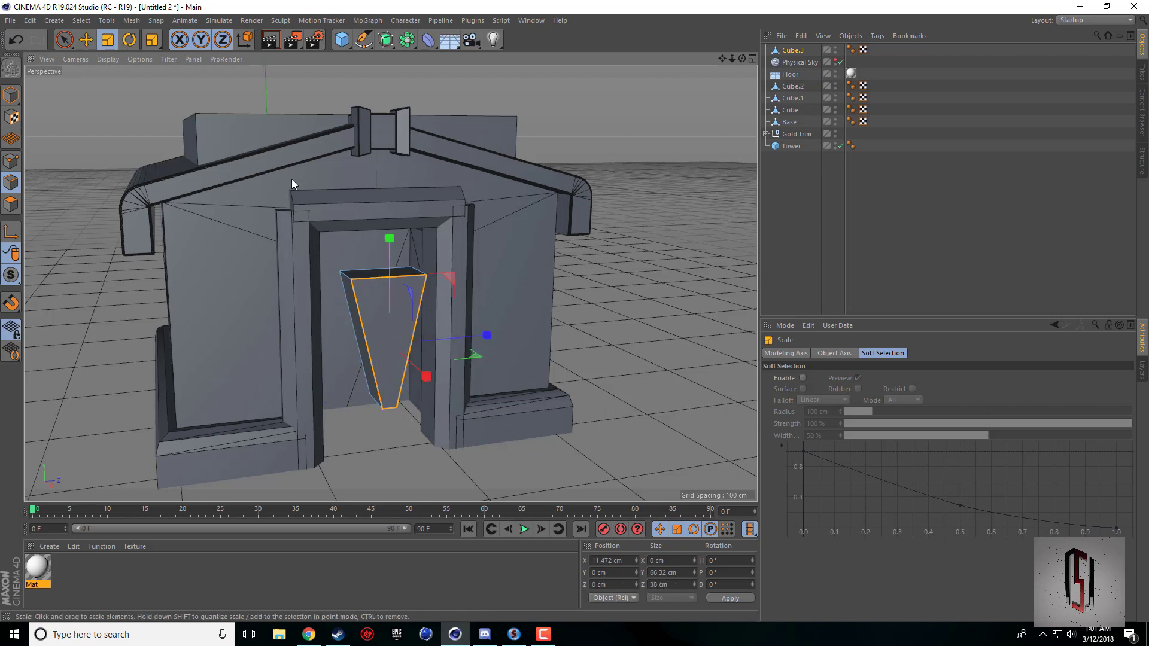
right_click(484, 349)
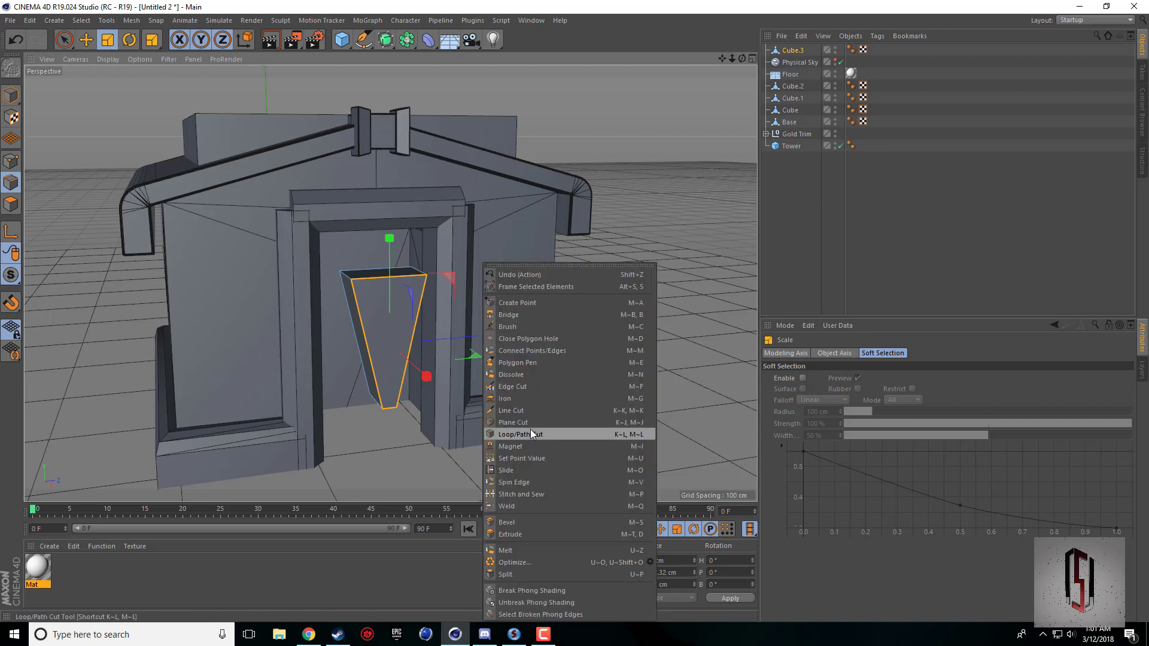
click(501, 522)
click(316, 633)
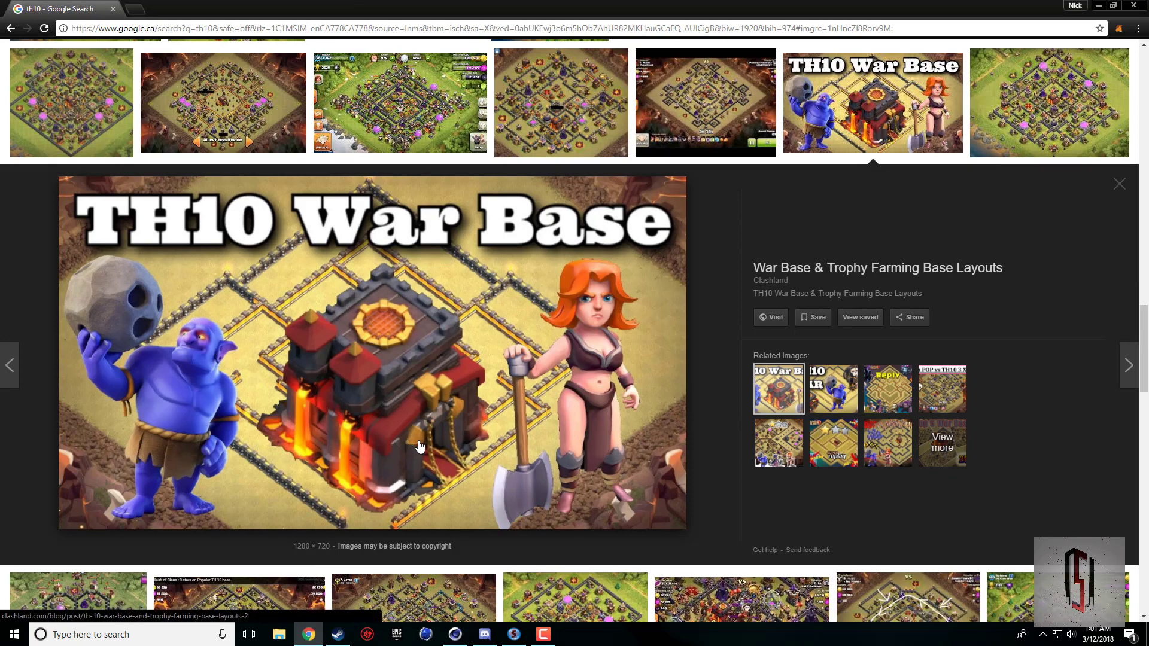
click(543, 633)
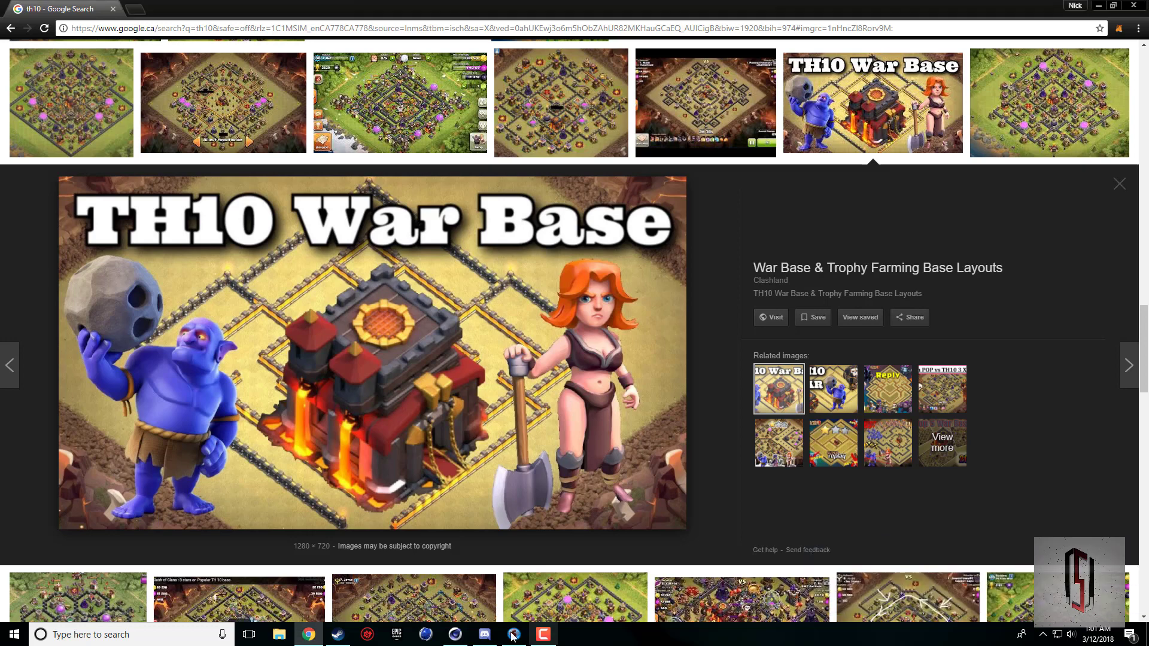
click(456, 634)
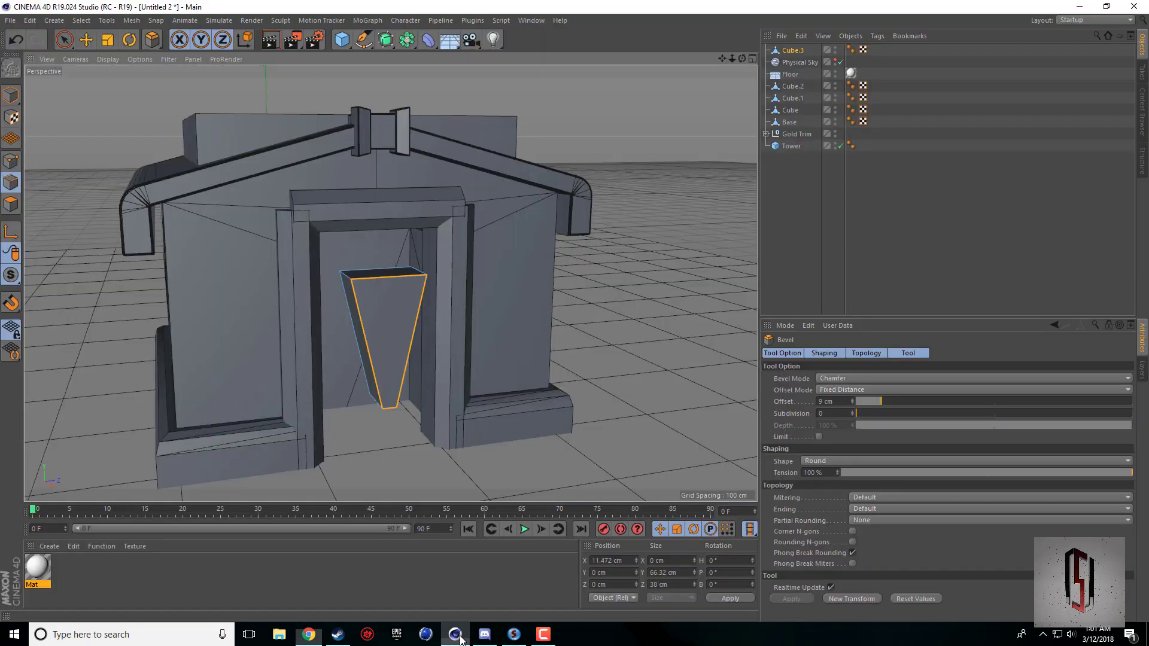
Chamfer the tapered piece's upper front edge with a bevel offset of 17.4 cm to form a sloped face.
click(371, 279)
scroll(380, 280, up, 5)
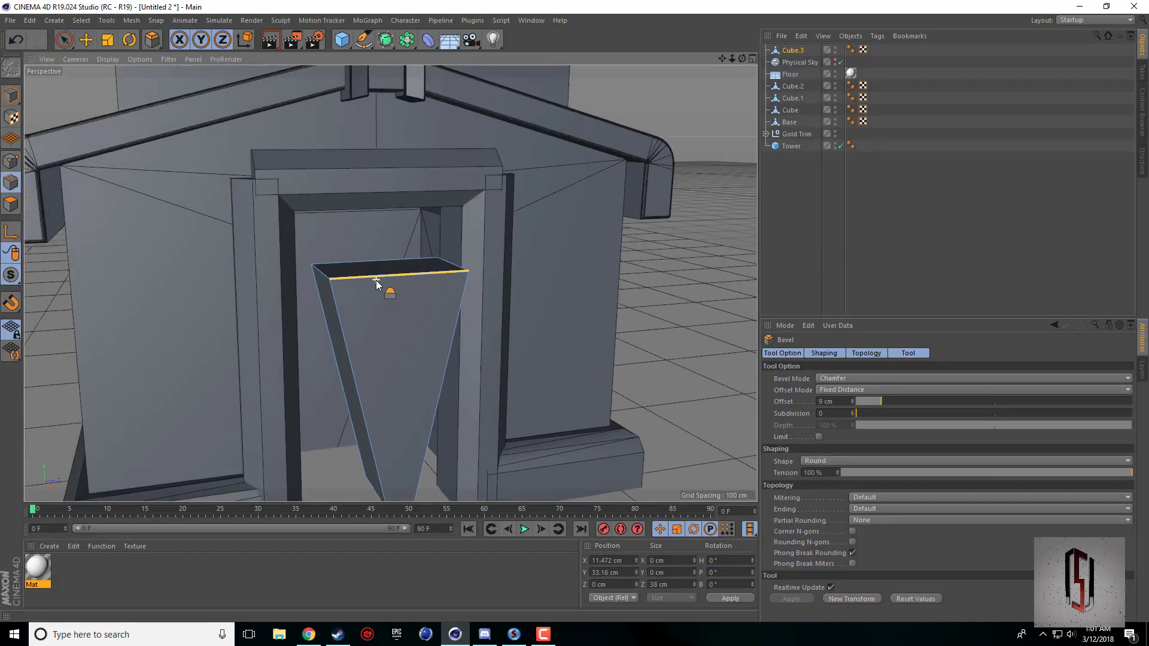
drag(742, 58, 665, 63)
alt+drag(390, 283, 488, 411)
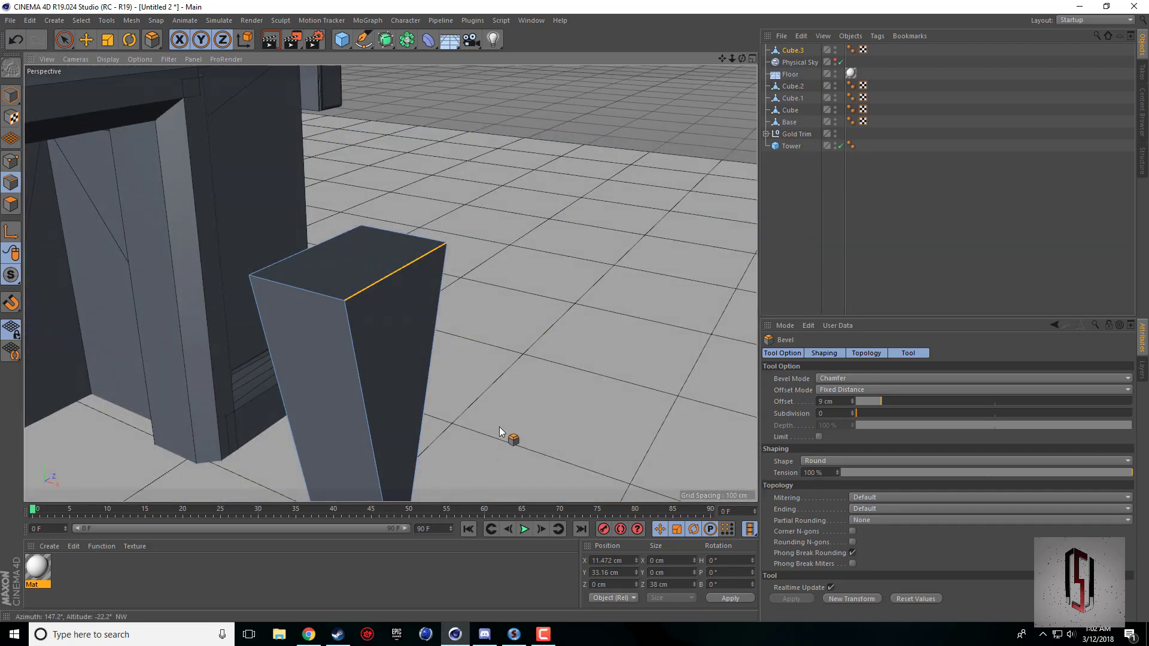
drag(414, 265, 468, 265)
drag(495, 354, 489, 353)
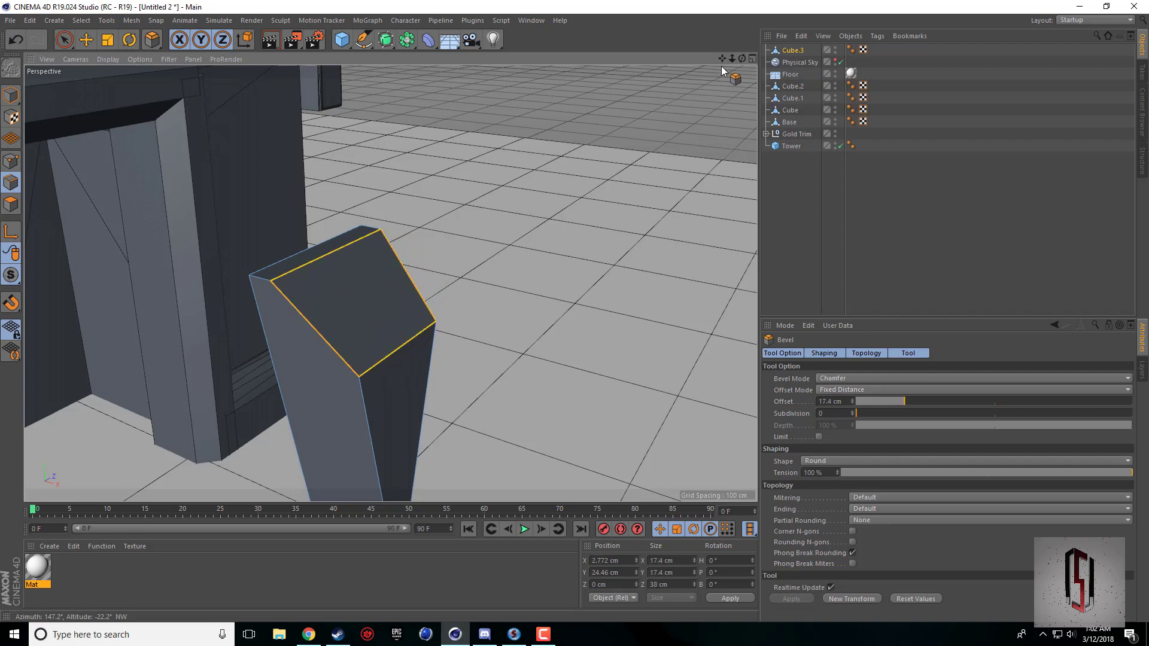
Bevel the edges around the sloped and front faces of the tapered piece with an offset of about 0.6 cm and subdivision 5.
mouse_move(742, 59)
mouse_down()
mouse_move(796, 18)
mouse_move(791, 78)
mouse_move(745, 60)
mouse_move(778, 66)
mouse_move(761, 60)
mouse_move(740, 65)
mouse_up()
scroll(613, 188, down, 4)
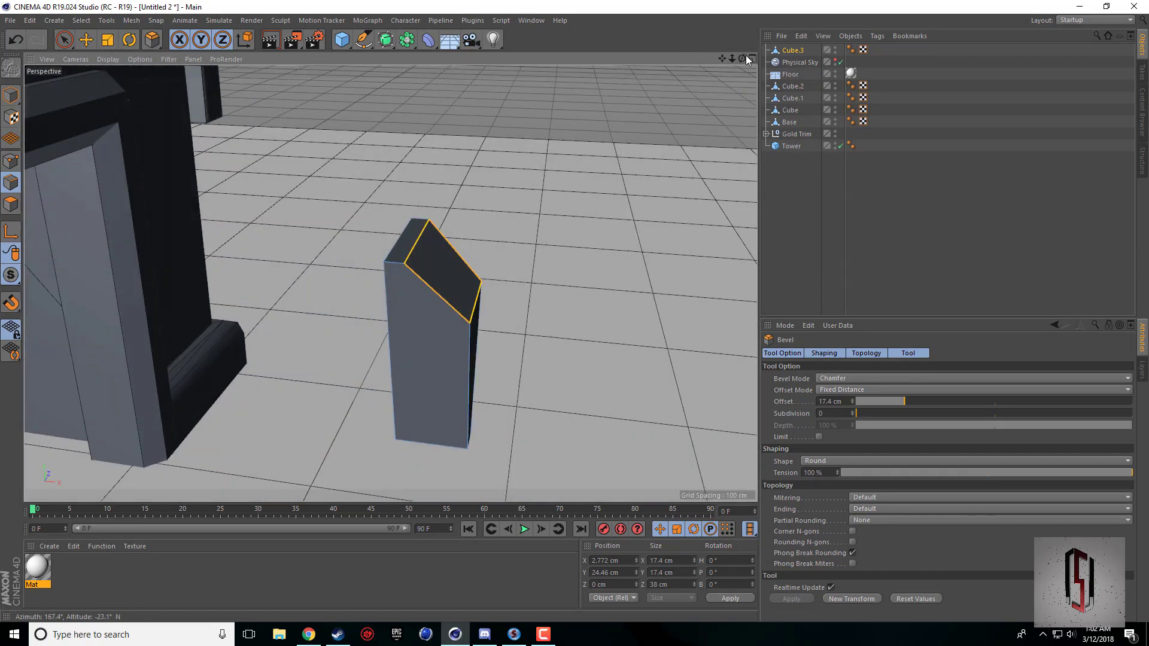
drag(747, 60, 444, 366)
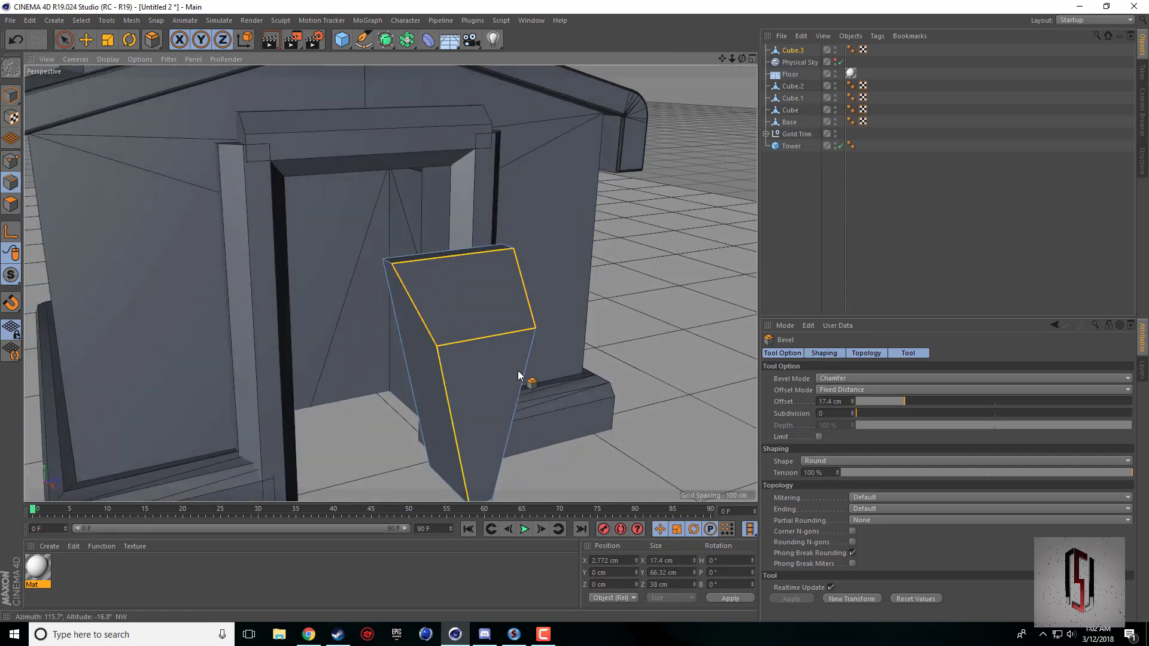
drag(729, 62, 509, 413)
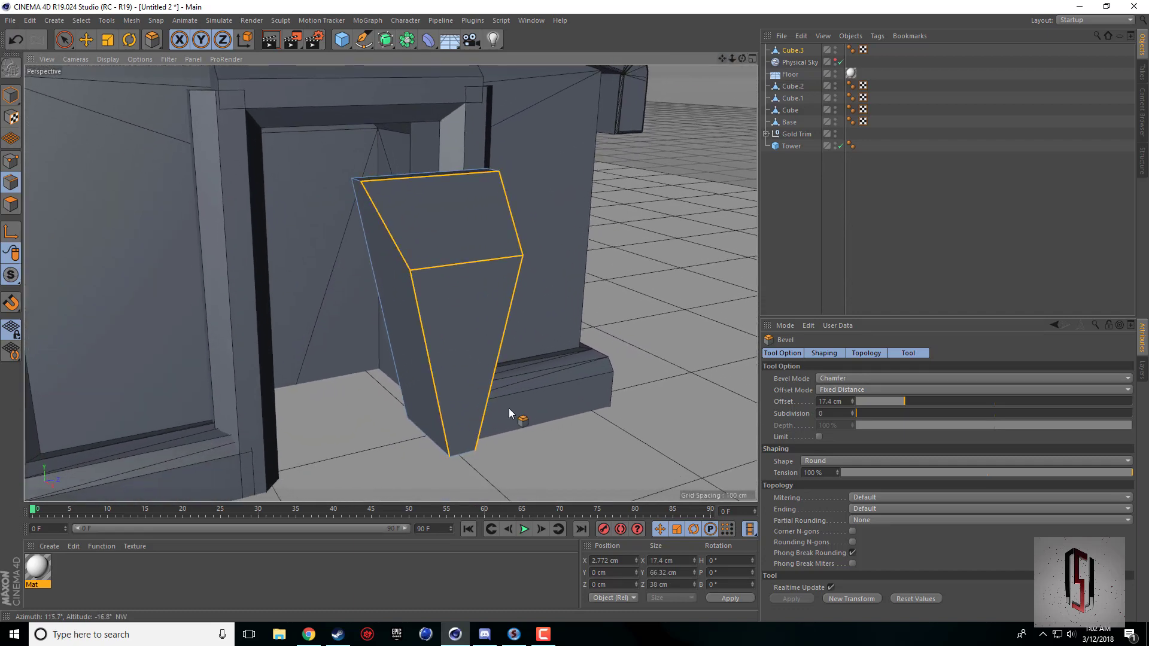
click(842, 414)
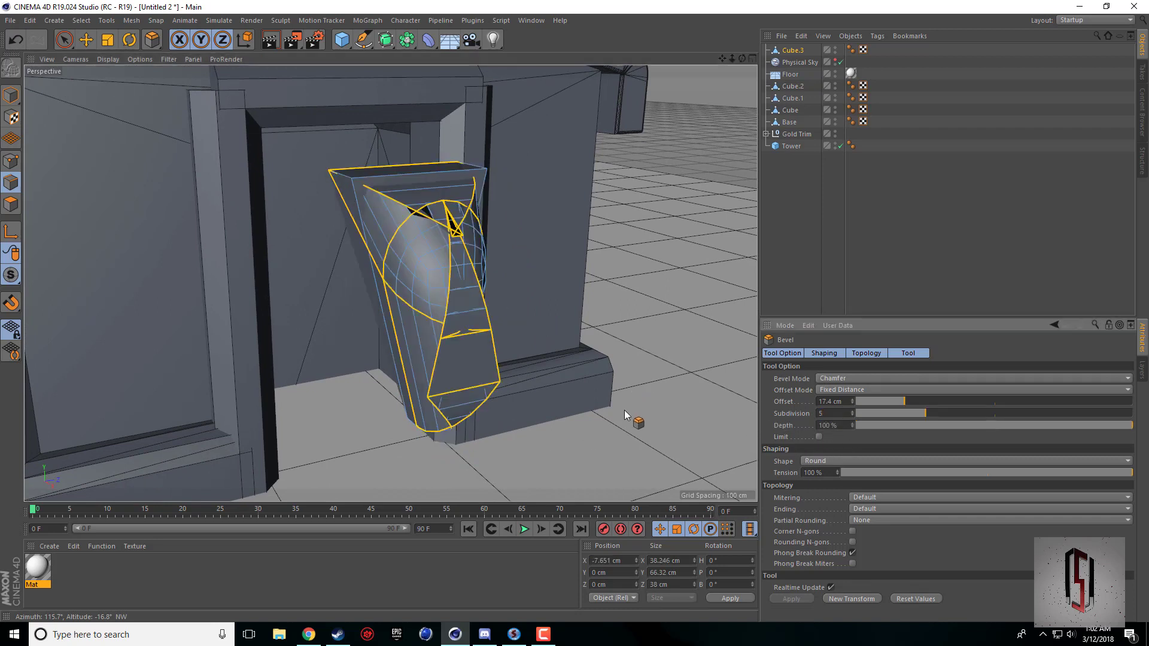
text(1)
key(Return)
mouse_move(565, 411)
mouse_down()
mouse_move(601, 411)
mouse_move(567, 411)
mouse_up()
Select the whole bevelled piece with the Move tool and check its placement in the Town Hall reference picture.
click(11, 96)
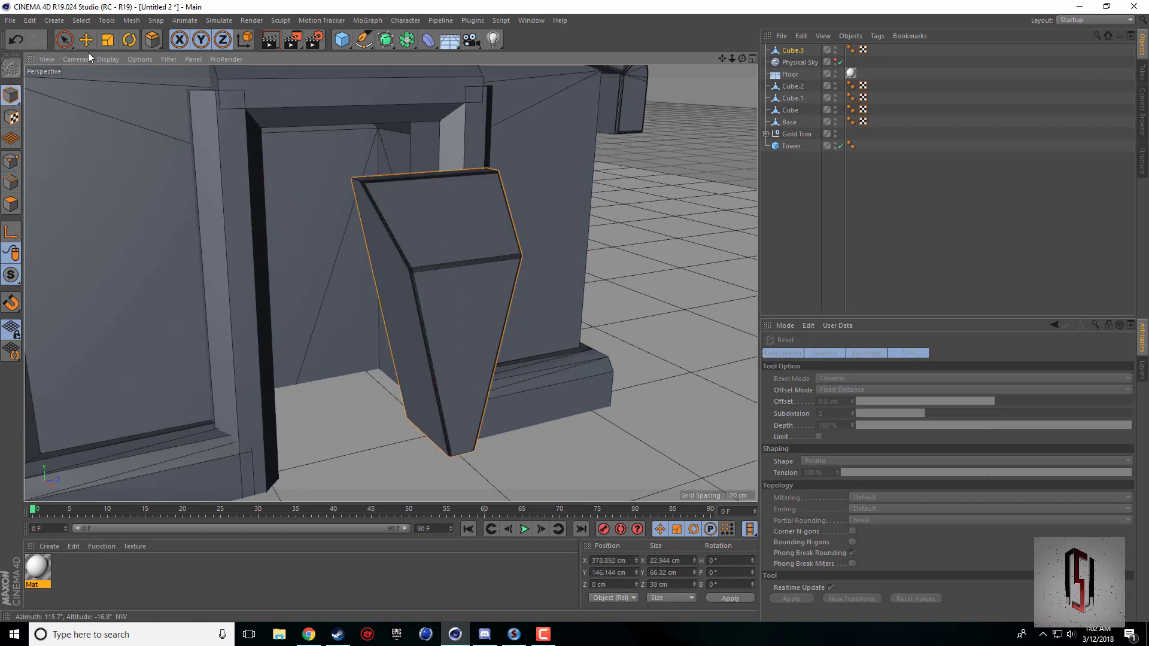
click(85, 39)
click(594, 368)
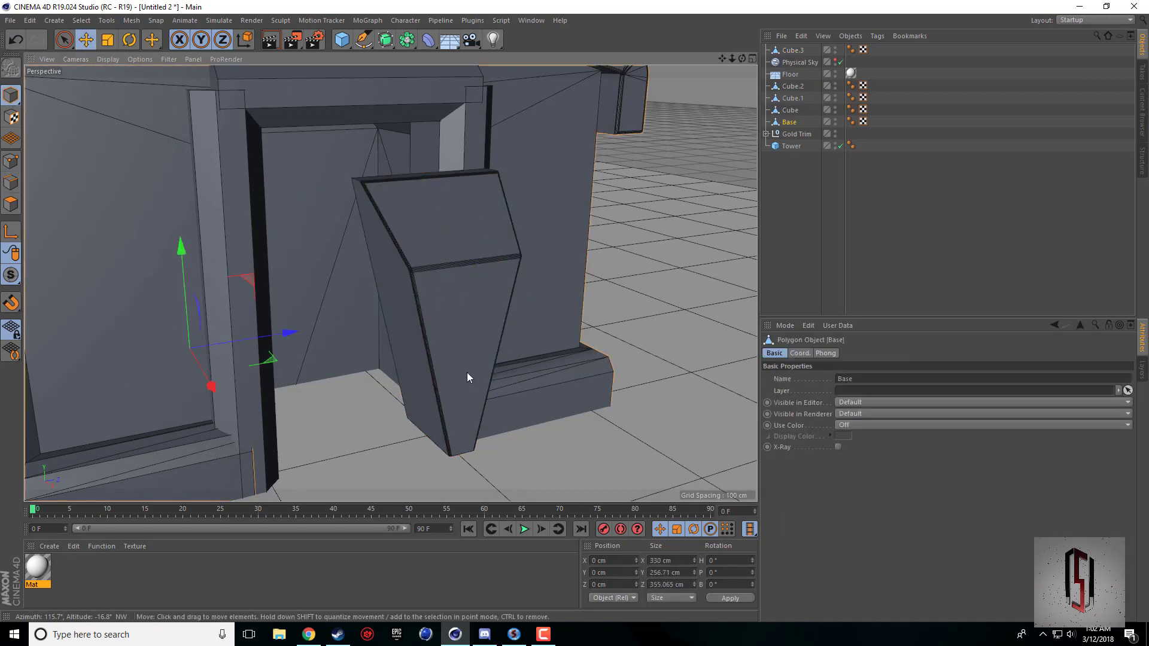
click(454, 292)
click(313, 639)
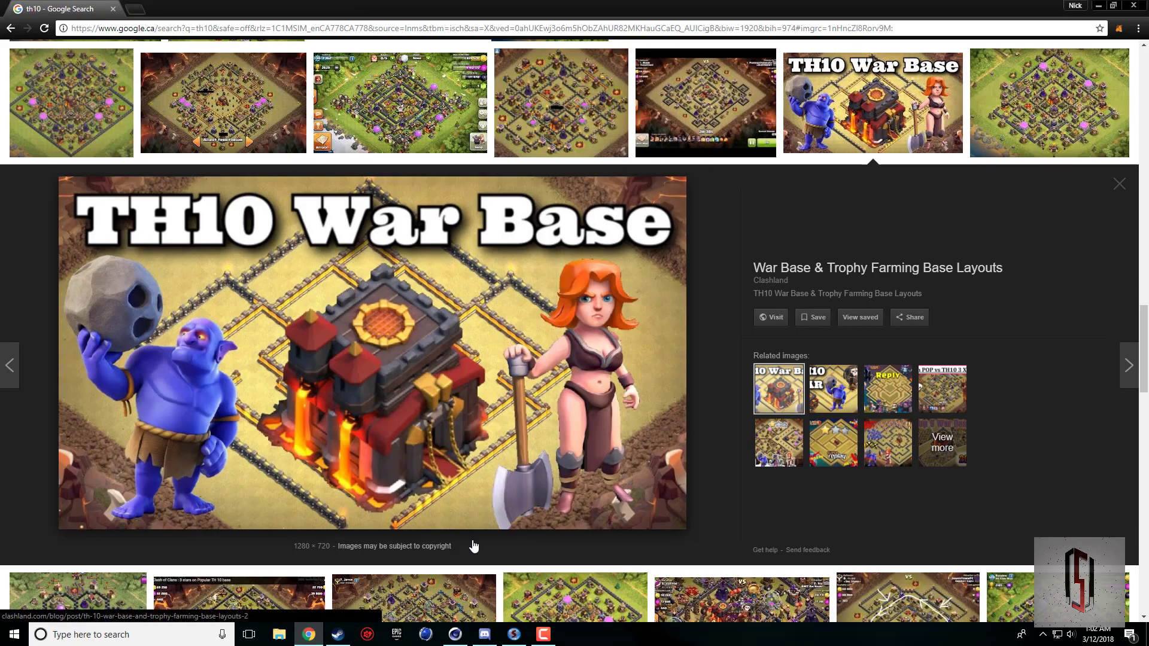
click(544, 634)
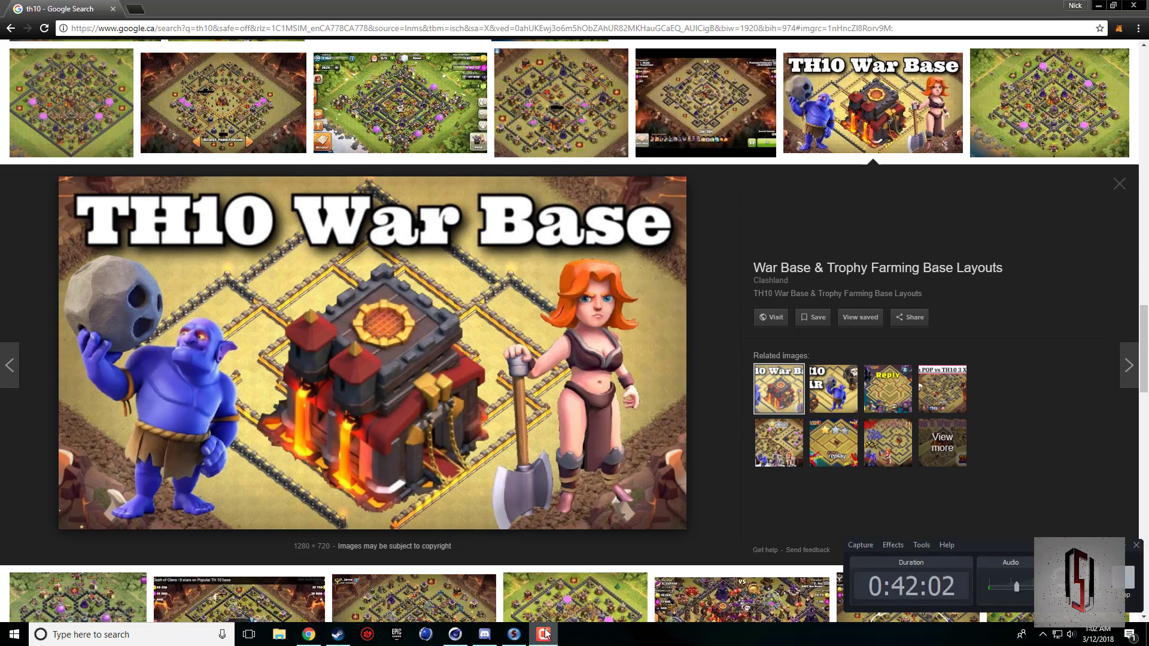
click(546, 636)
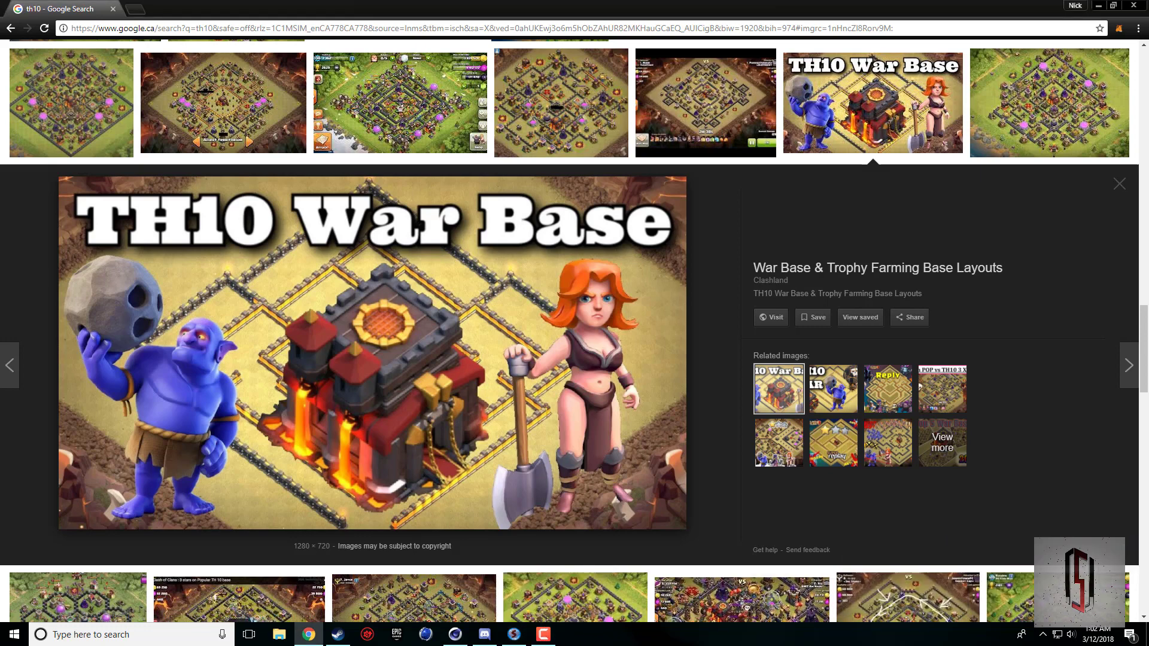
click(457, 637)
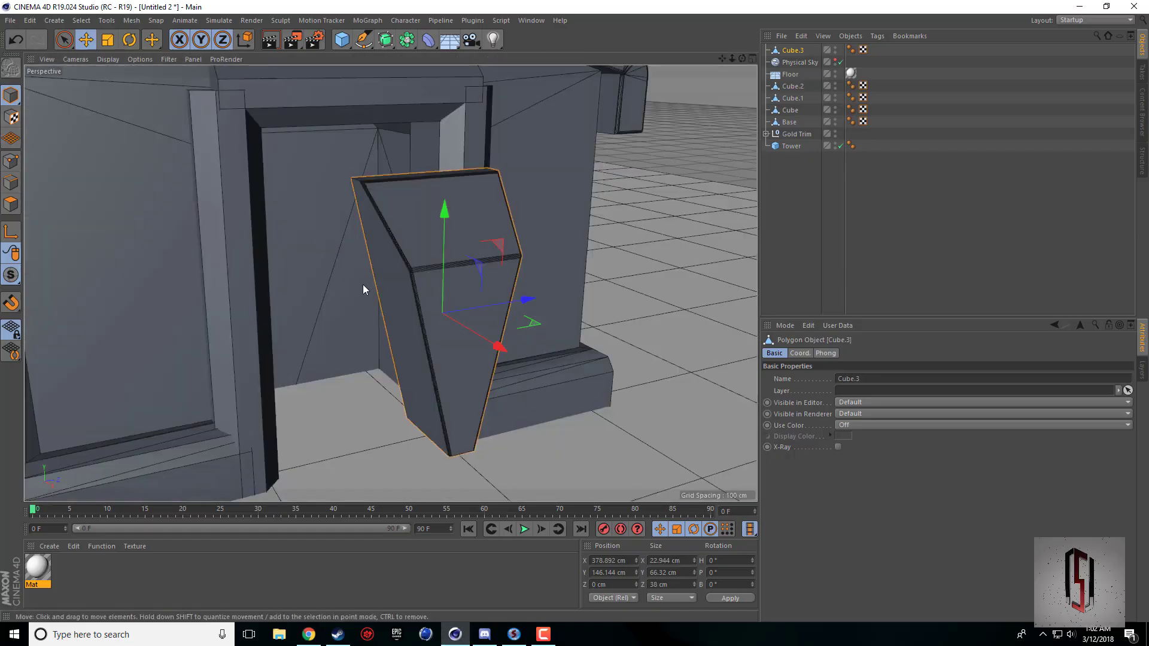
Set the tapered piece's pitch rotation to 45° using the four-view layout.
middle_click(286, 399)
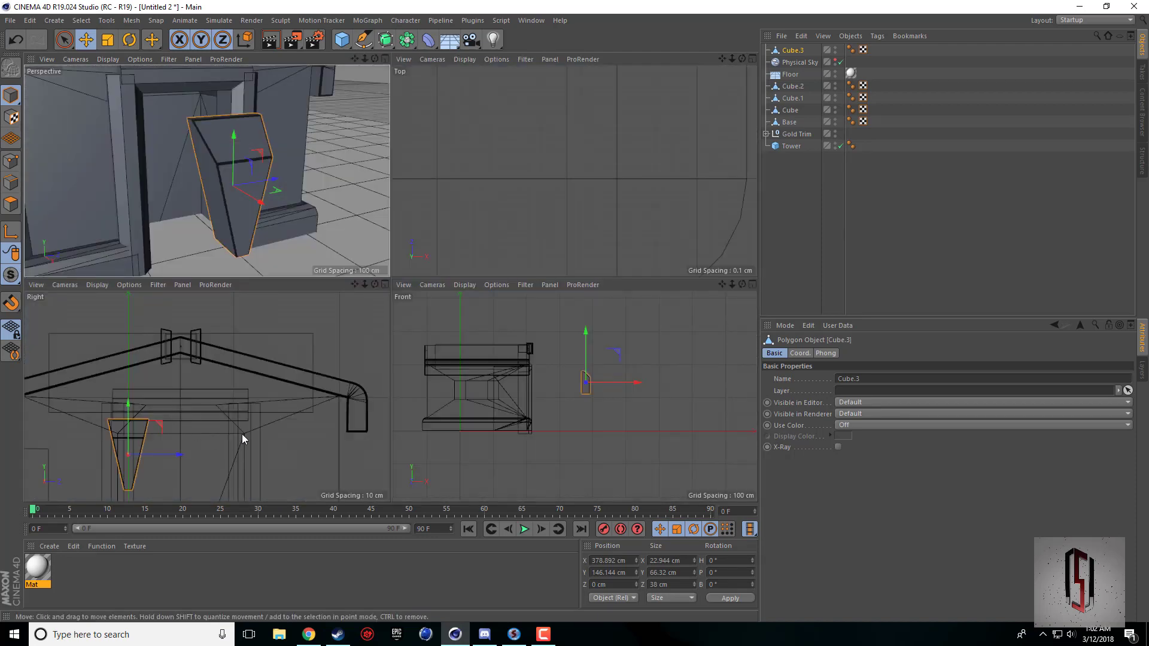
key(r)
drag(110, 429, 99, 448)
click(721, 573)
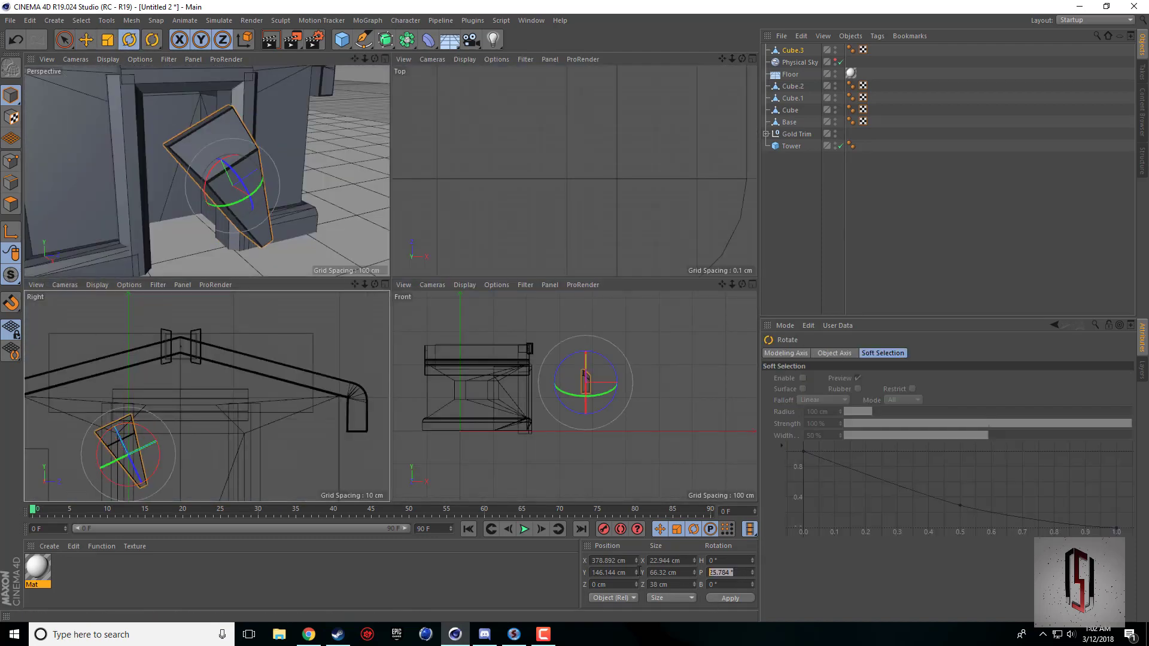
text(45)
click(720, 599)
mouse_move(247, 448)
mouse_down()
mouse_move(237, 421)
mouse_move(236, 454)
mouse_move(252, 437)
mouse_up()
key(ctrl+z)
Move the tilted piece to the doorway frame's upper corner, at about 207.5 cm in X, 187.9 cm in Y and -5.6 cm in Z.
click(84, 42)
drag(629, 370, 573, 370)
scroll(184, 426, up, 3)
scroll(184, 426, up, 2)
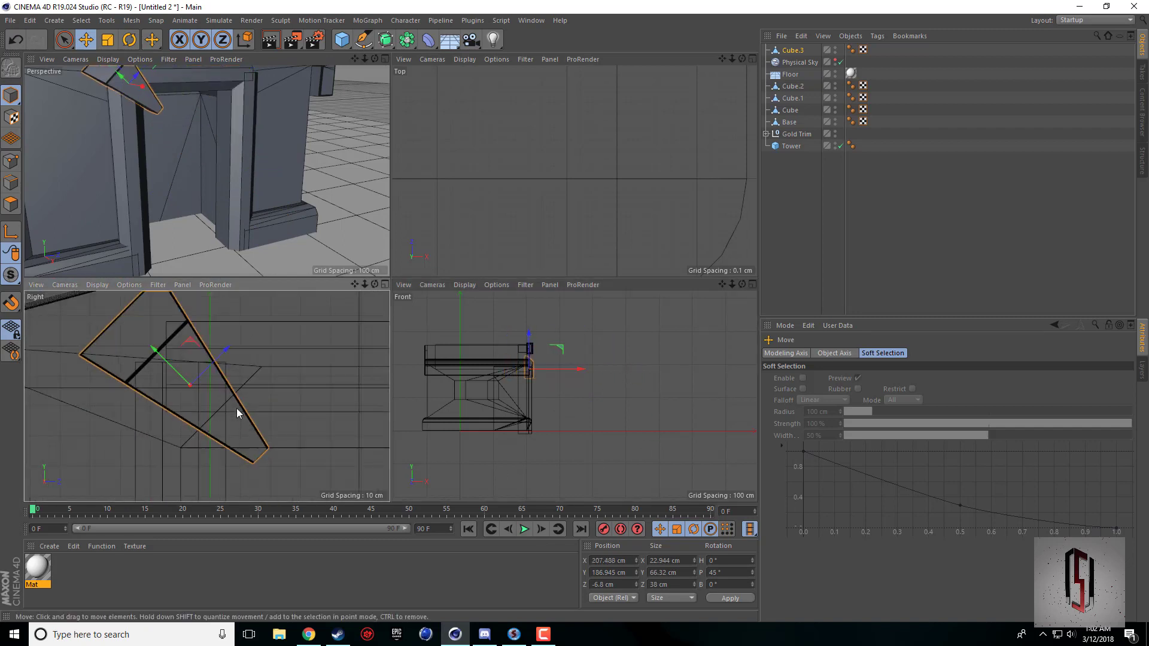
drag(279, 417, 282, 412)
middle_click(182, 183)
middle_click(223, 137)
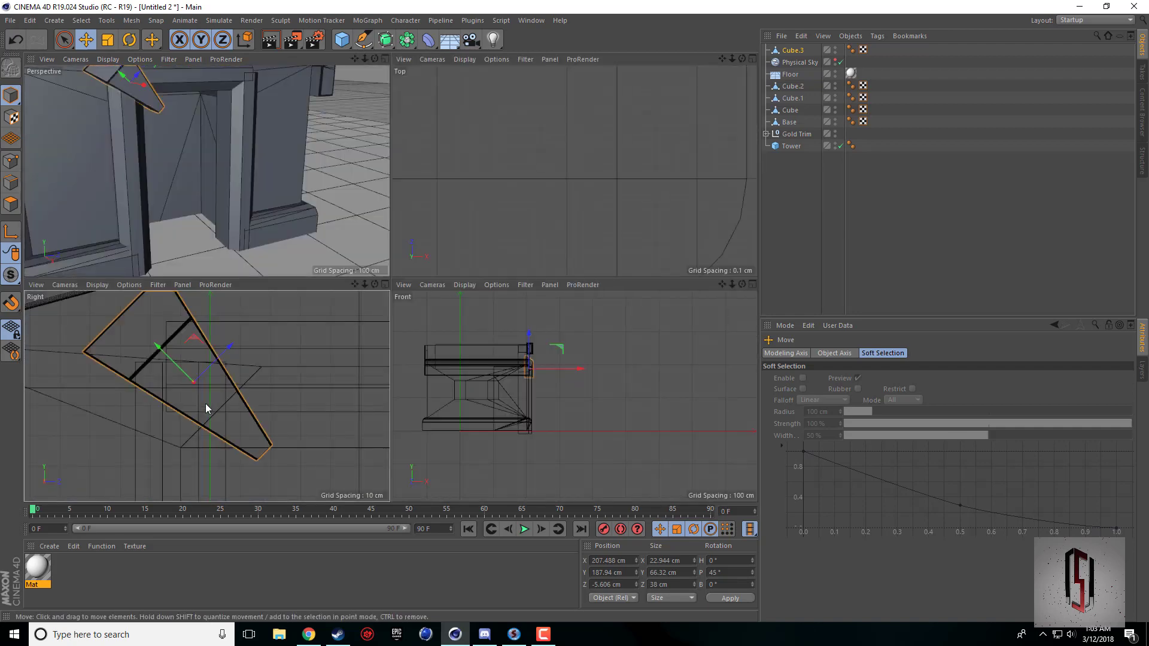
middle_click(206, 403)
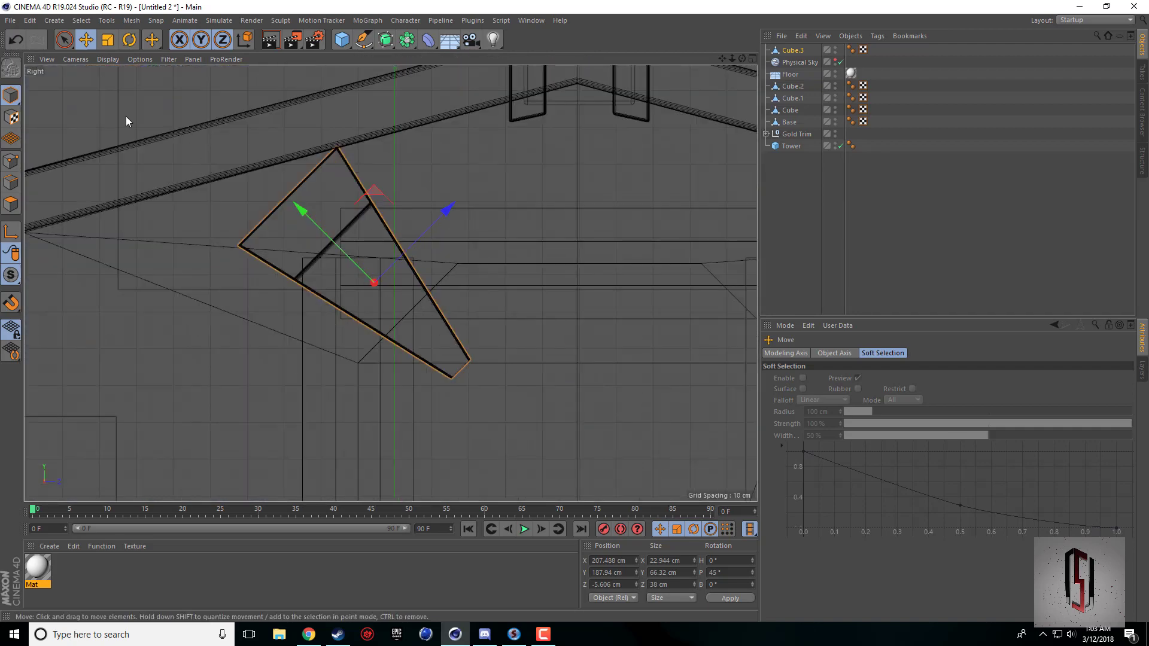
Scale the corner piece down to about 35.5 cm in Y and 27.6 cm in Z.
key(t)
drag(300, 210, 332, 236)
drag(456, 210, 422, 233)
drag(293, 207, 307, 212)
drag(458, 213, 461, 210)
Rotate the corner piece to about 57.3° pitch and shift it to about 192.2 cm in Y and -6.6 cm in Z.
key(e)
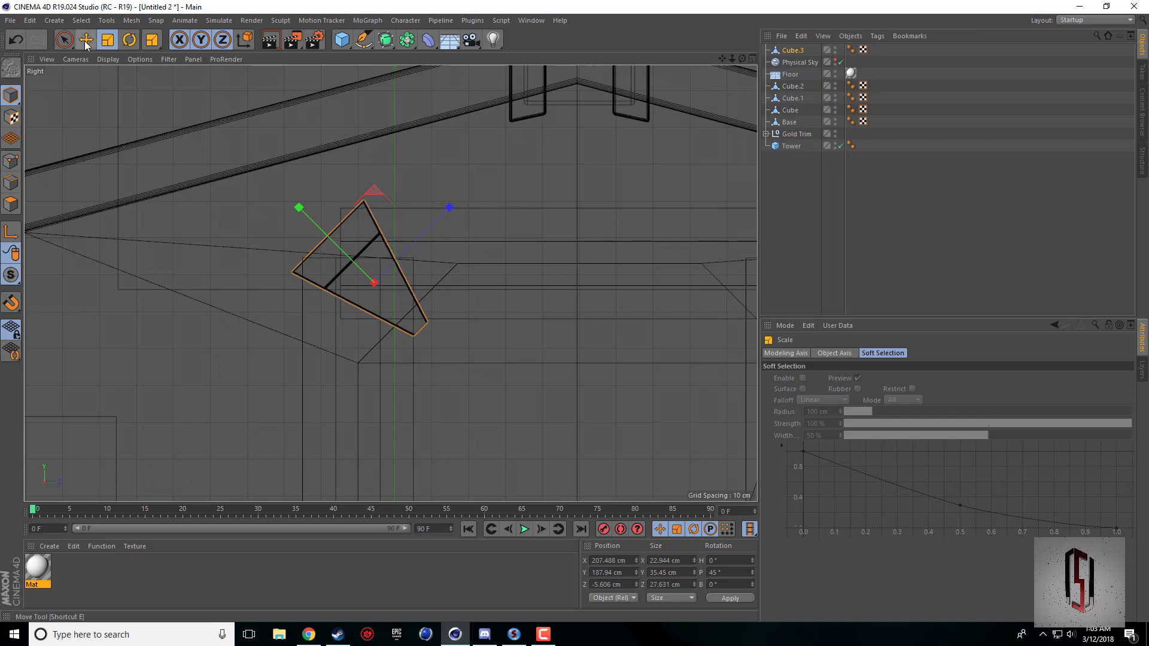
mouse_move(498, 358)
mouse_down()
mouse_move(497, 343)
mouse_move(495, 366)
mouse_move(498, 346)
mouse_move(513, 345)
mouse_up()
click(130, 40)
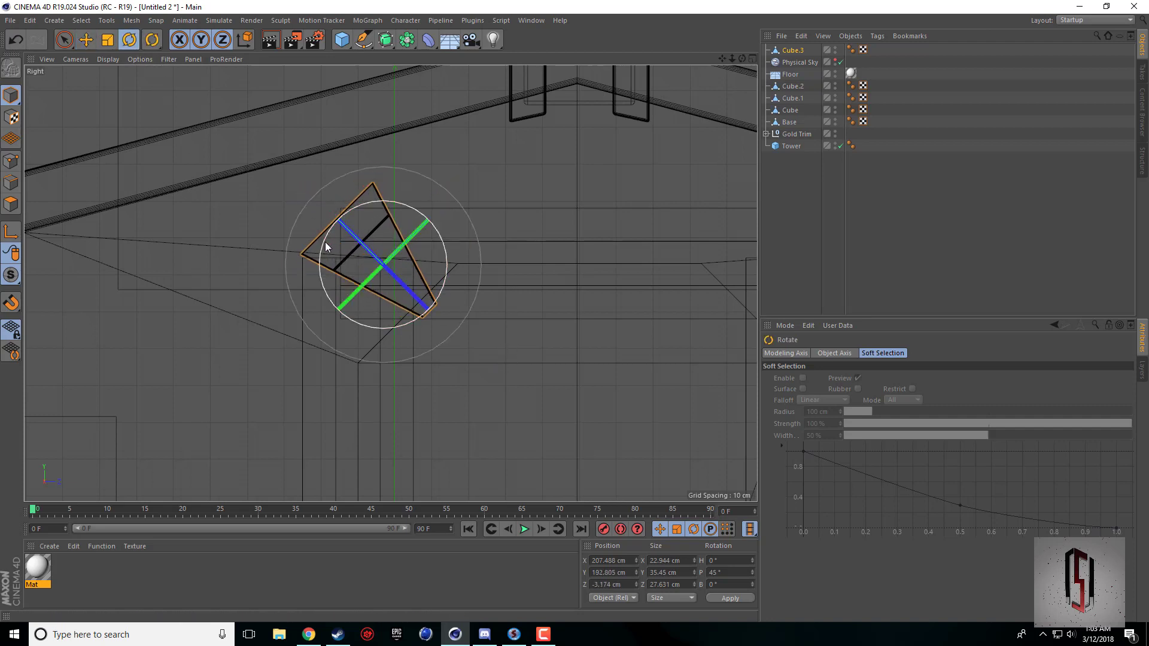
drag(325, 242, 318, 254)
click(86, 40)
drag(536, 361, 523, 362)
Move the corner piece outward on the door frame to about 209.2 cm in X, 193.1 cm in Y and -8 cm in Z.
middle_click(335, 317)
middle_click(210, 206)
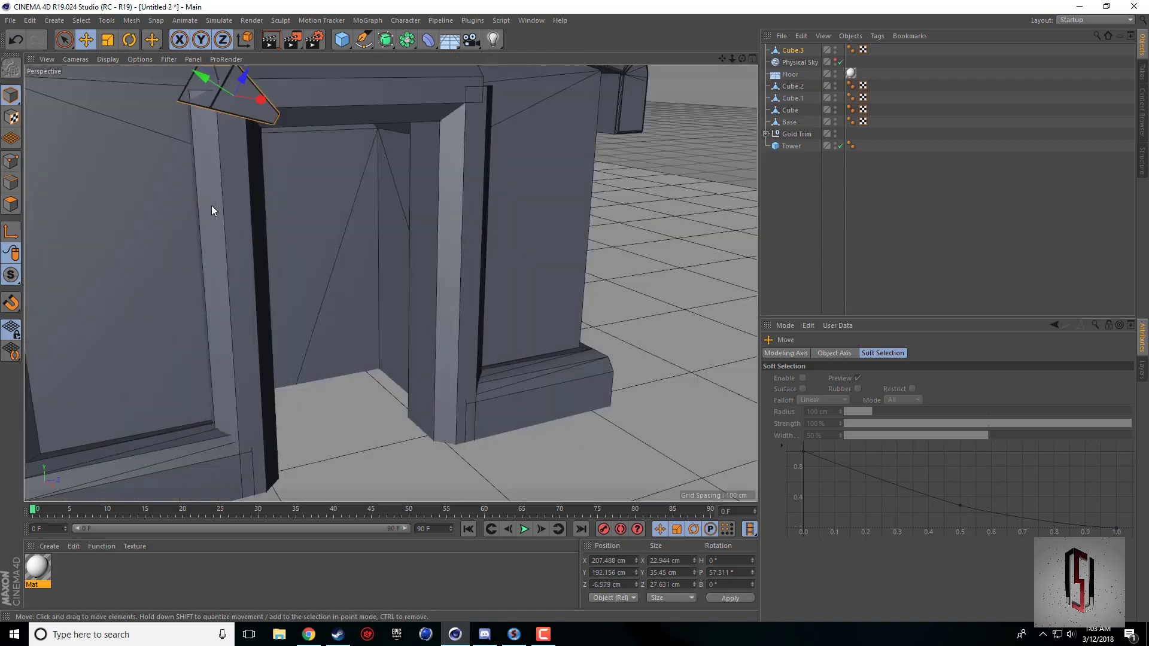
drag(740, 58, 700, 120)
alt+drag(390, 284, 530, 243)
drag(534, 312, 540, 314)
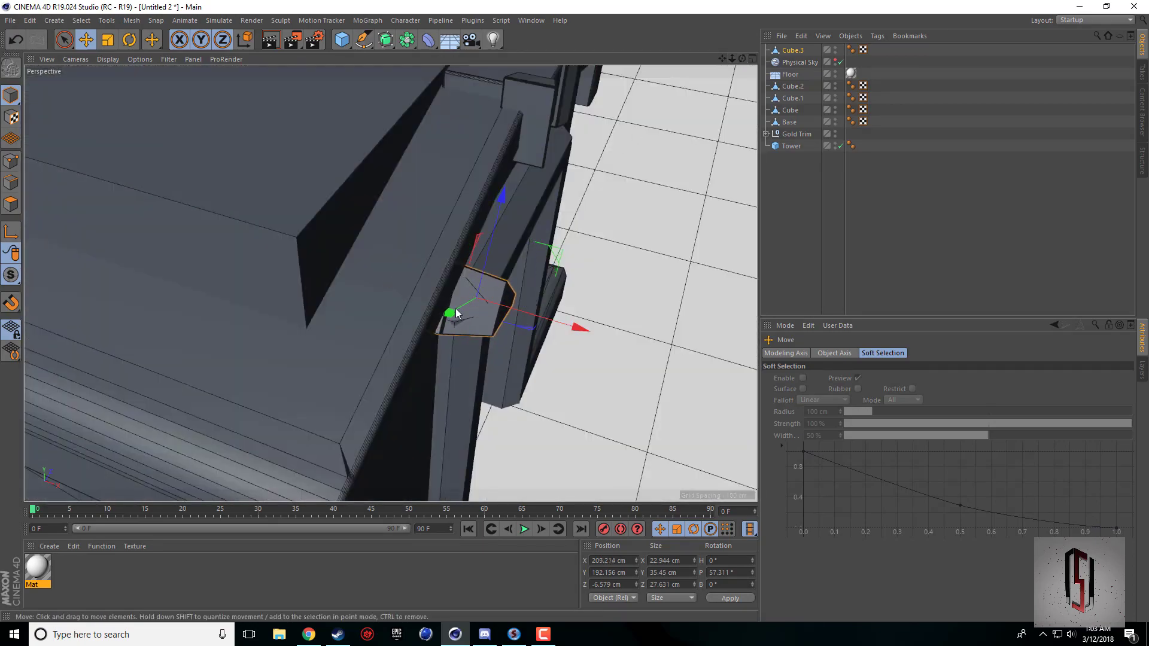
drag(453, 309, 450, 310)
drag(742, 58, 725, 97)
drag(742, 58, 638, 89)
Rotate the corner piece to about 50.5° pitch and lower it to about 188 cm in Y and -7.4 cm in Z.
click(129, 40)
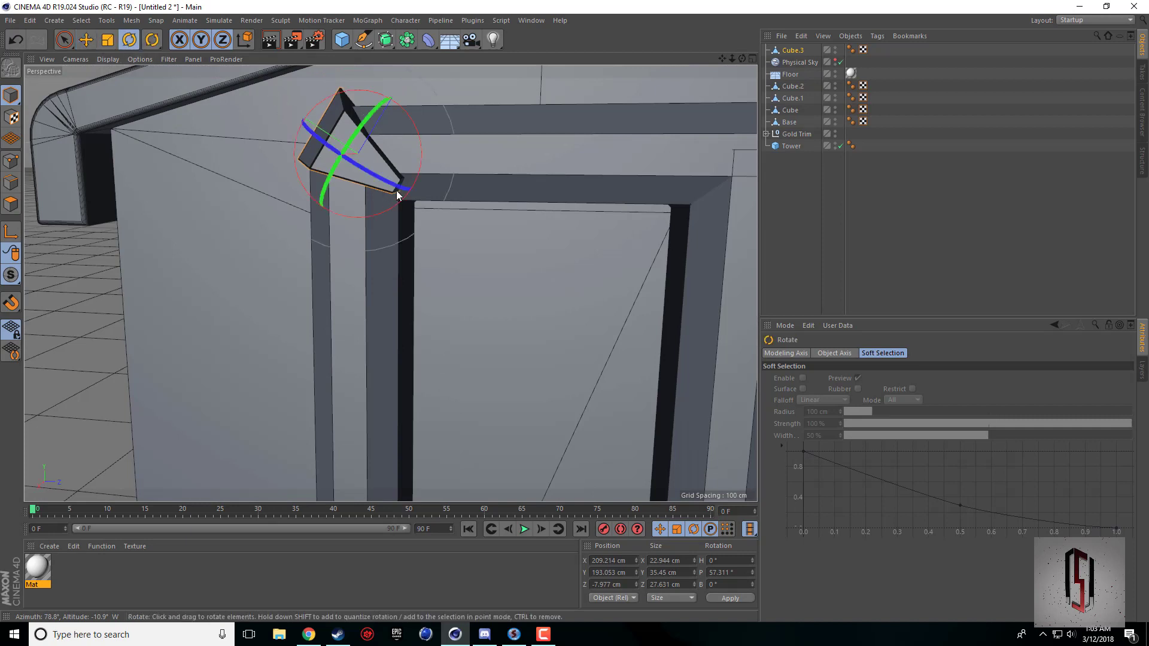
drag(404, 190, 411, 189)
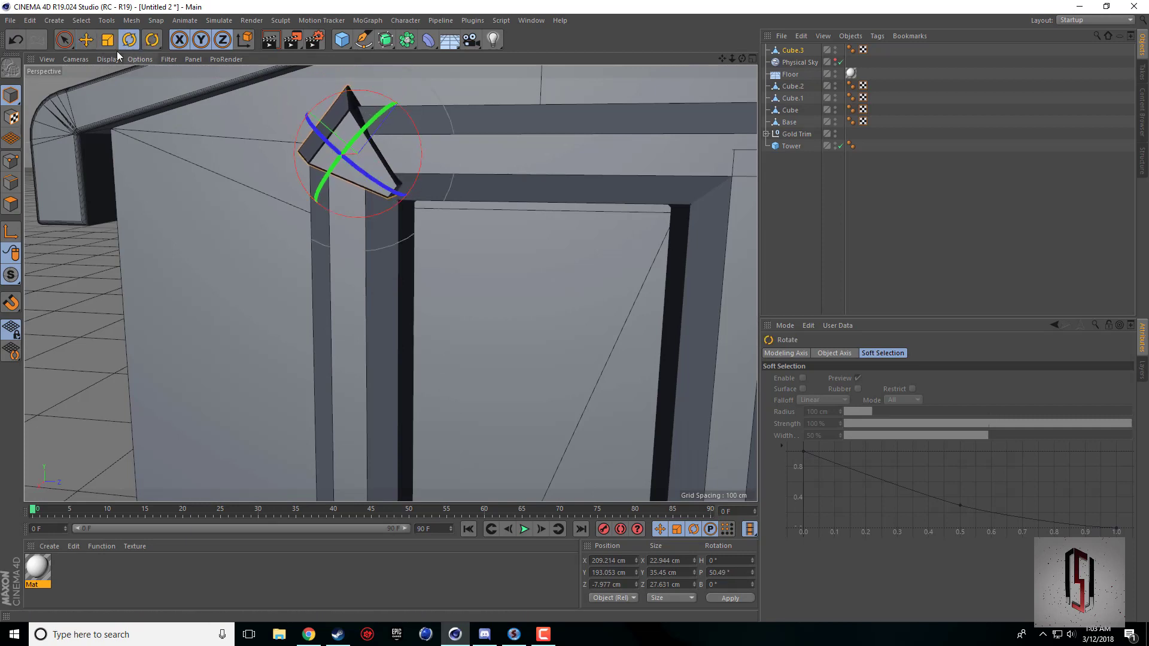
click(86, 40)
middle_click(433, 222)
scroll(204, 417, up, 3)
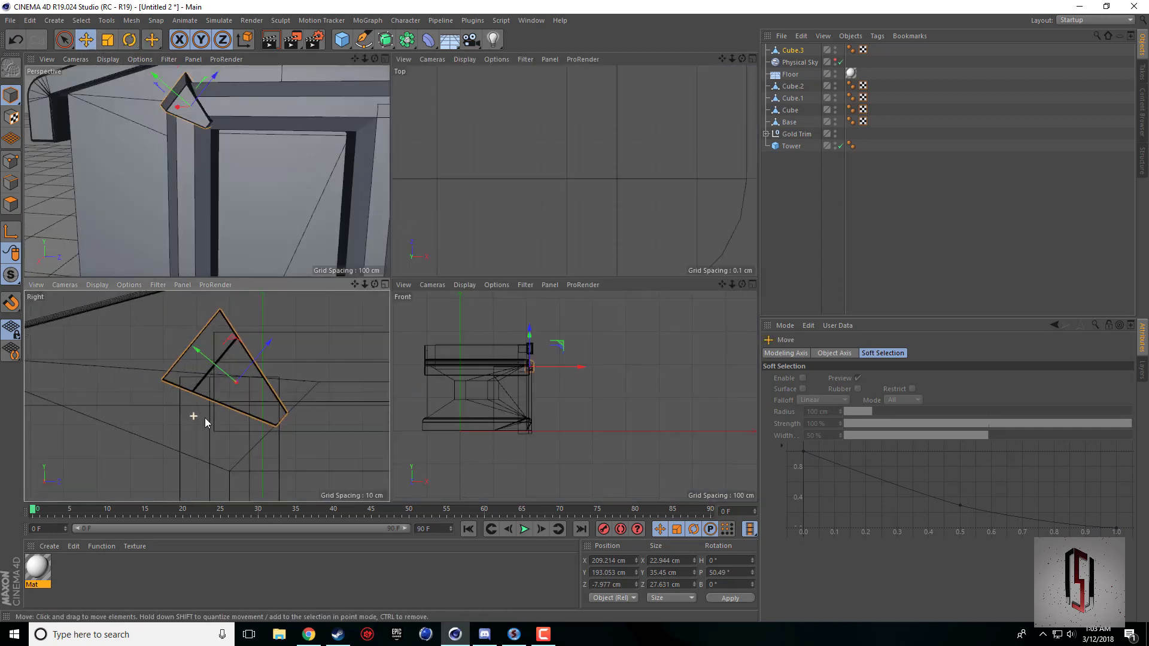
drag(331, 455, 327, 479)
Fine-tune the corner piece to about 49.6° pitch and lengthen it to about 42.8 cm in Y.
click(129, 40)
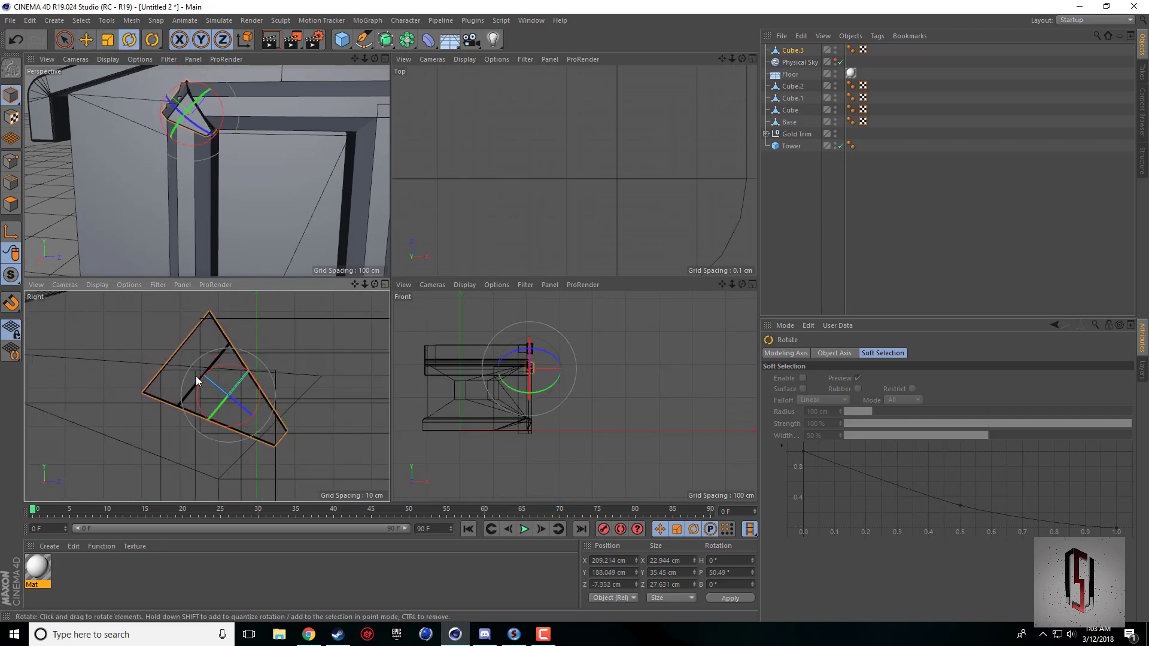
drag(210, 375, 189, 365)
click(87, 40)
click(108, 40)
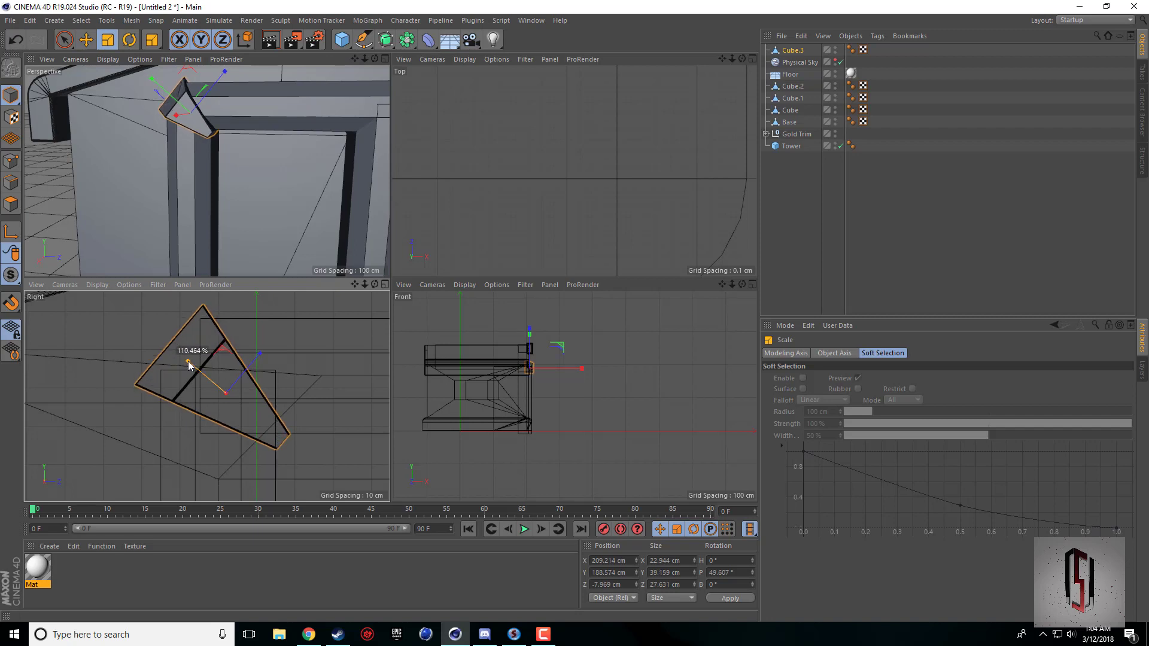
drag(188, 365, 190, 368)
key(e)
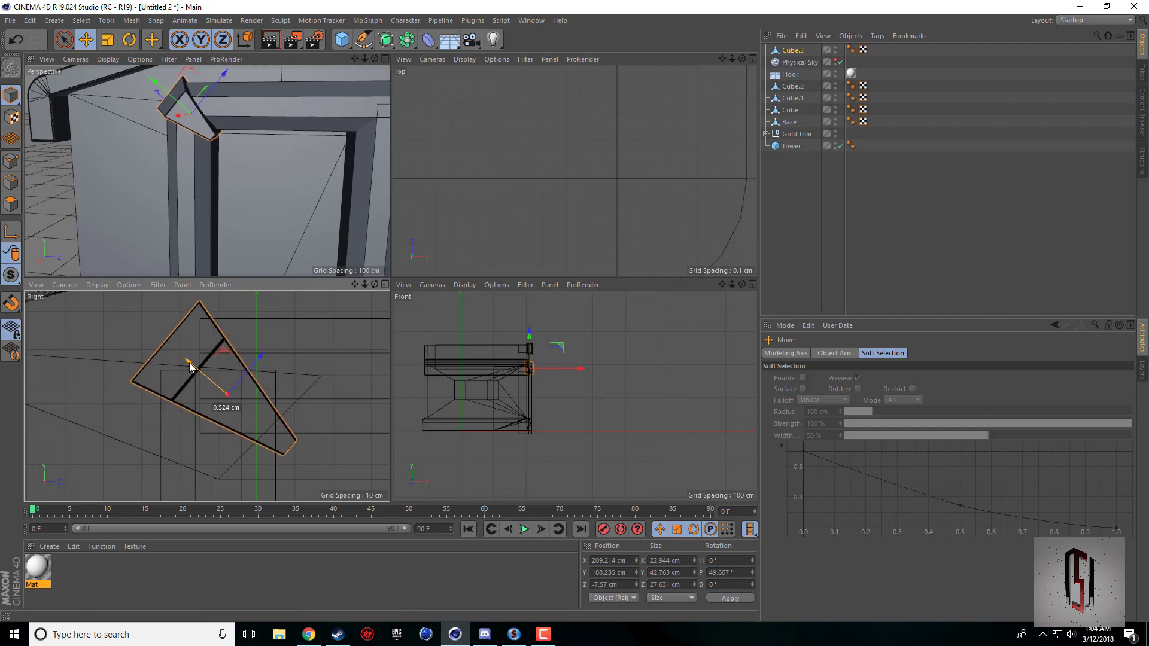
Nudge the corner piece against the door frame to about 208.8 cm in X, 188.5 cm in Y and -7.9 cm in Z.
middle_click(346, 109)
alt+drag(390, 282, 390, 283)
drag(419, 166, 358, 143)
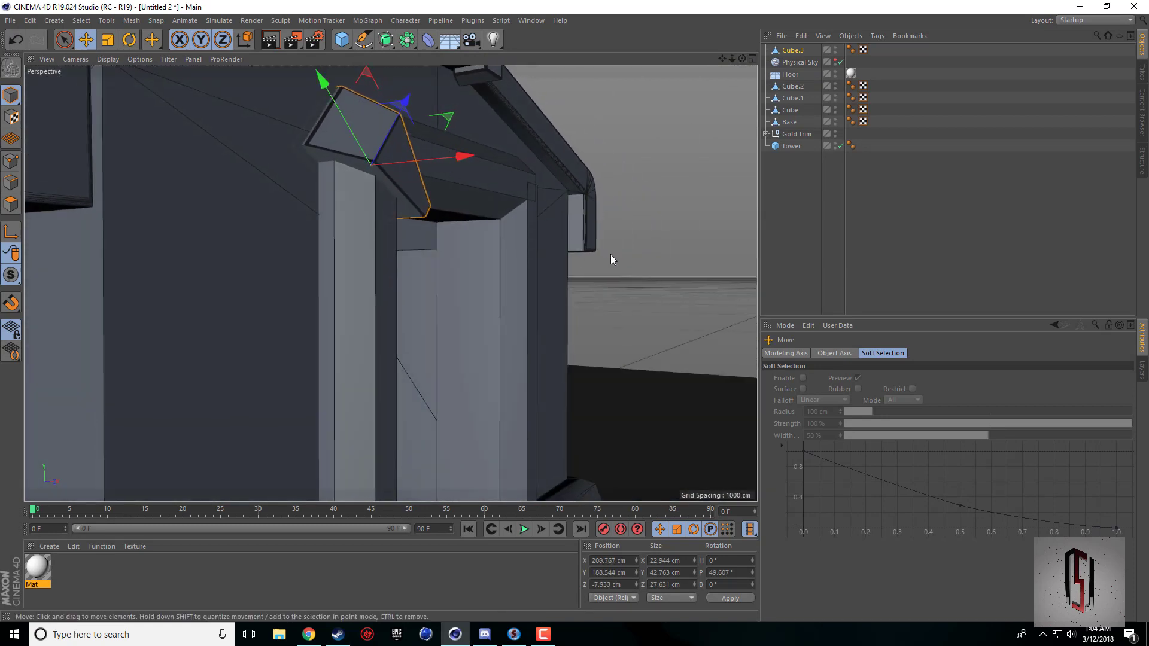
Move the corner piece slightly outward from the door frame to about 209.7 cm in X.
click(334, 249)
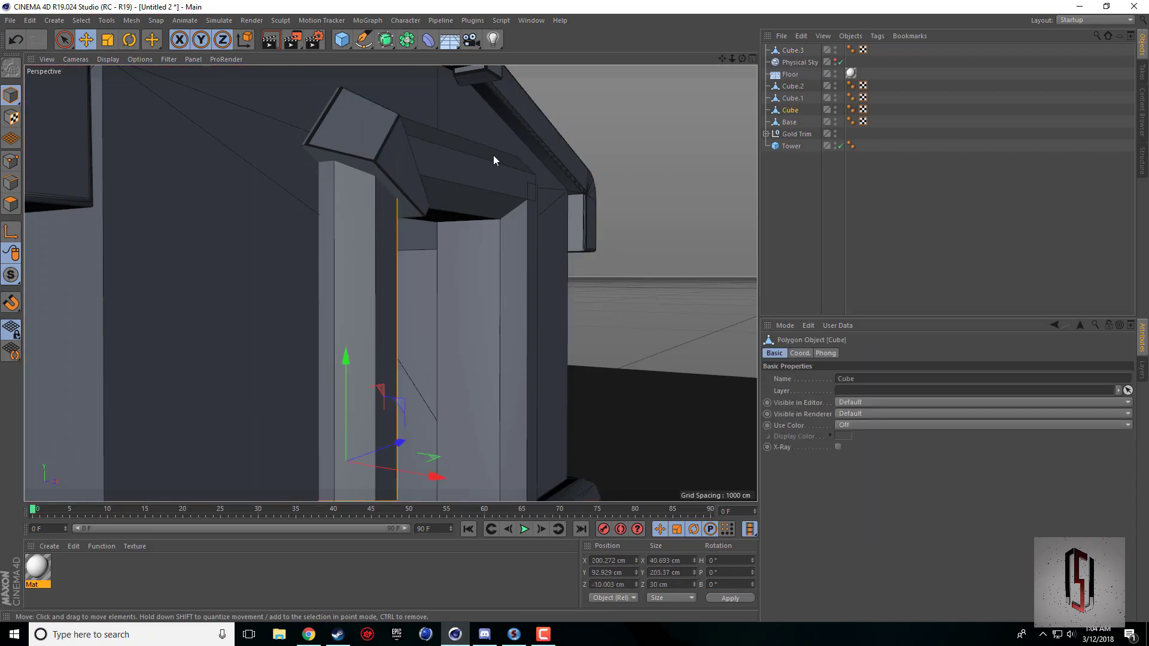
drag(742, 60, 716, 103)
scroll(433, 278, up, 8)
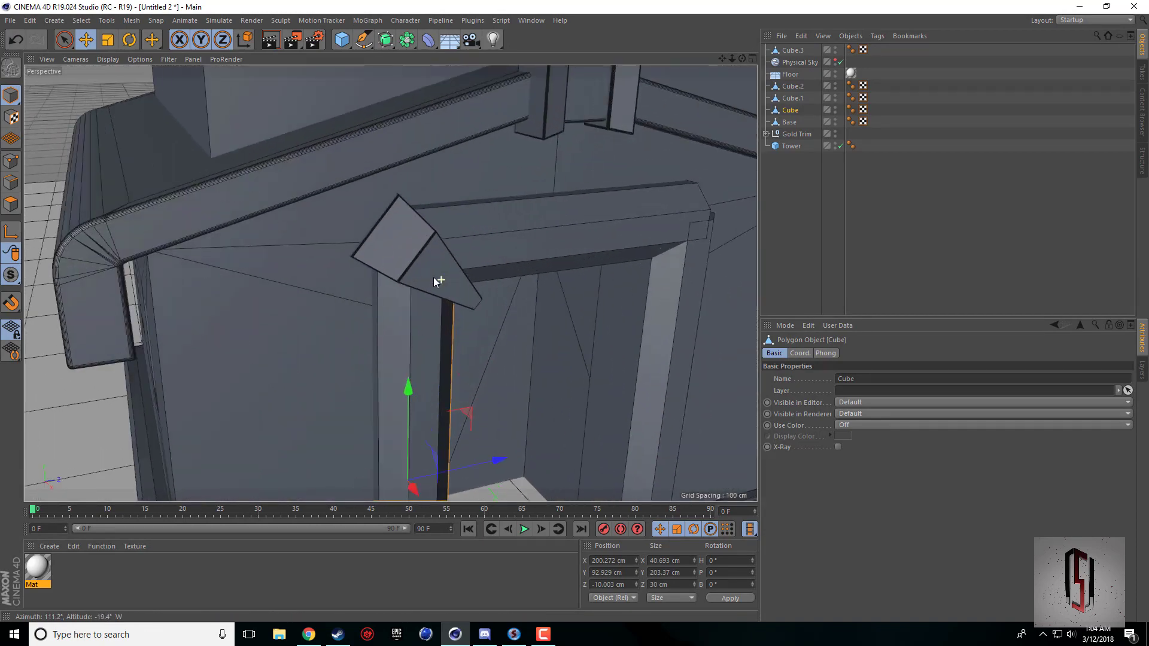
scroll(435, 279, down, 4)
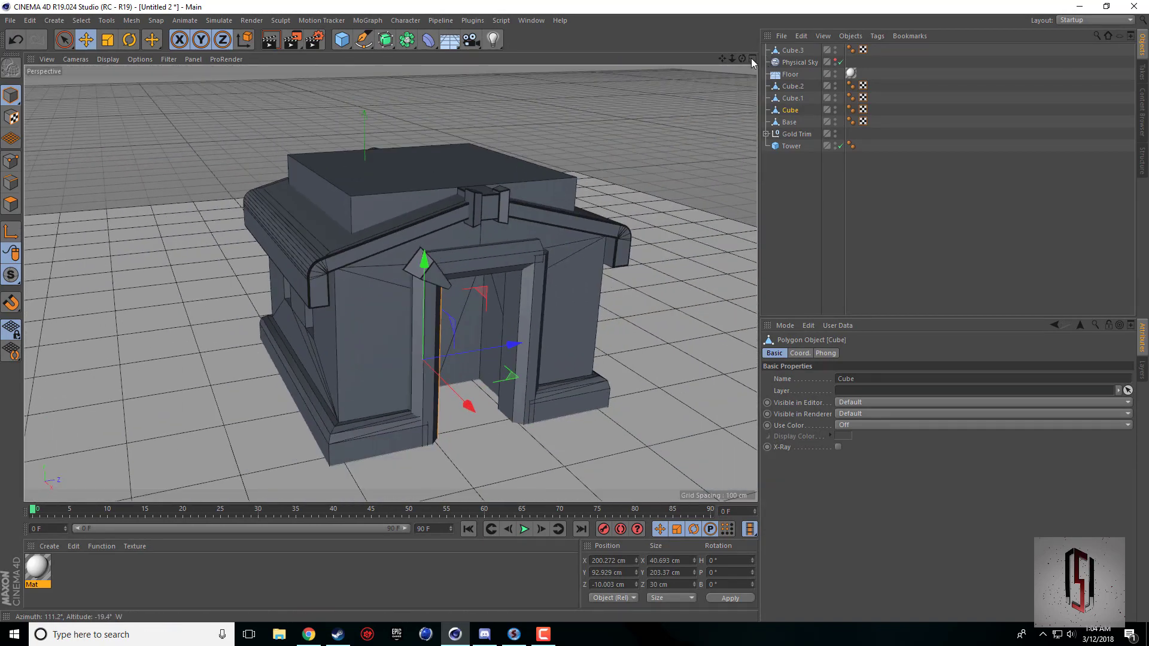
drag(743, 58, 701, 66)
drag(390, 283, 445, 254)
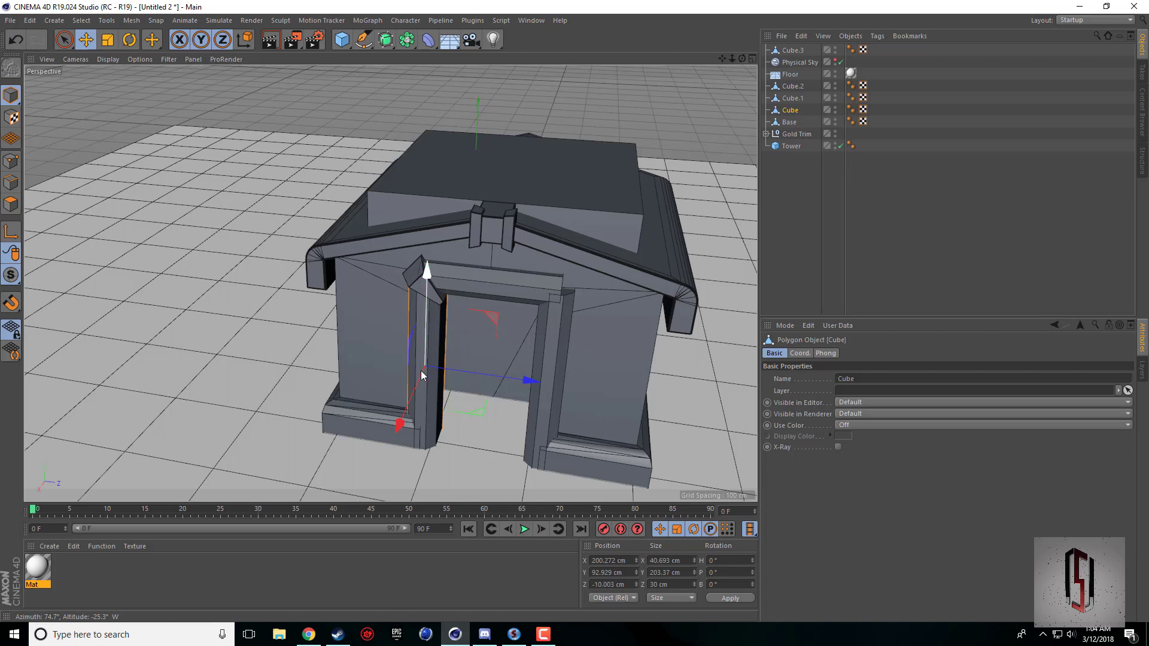
drag(422, 375, 420, 379)
key(ctrl+z)
click(418, 278)
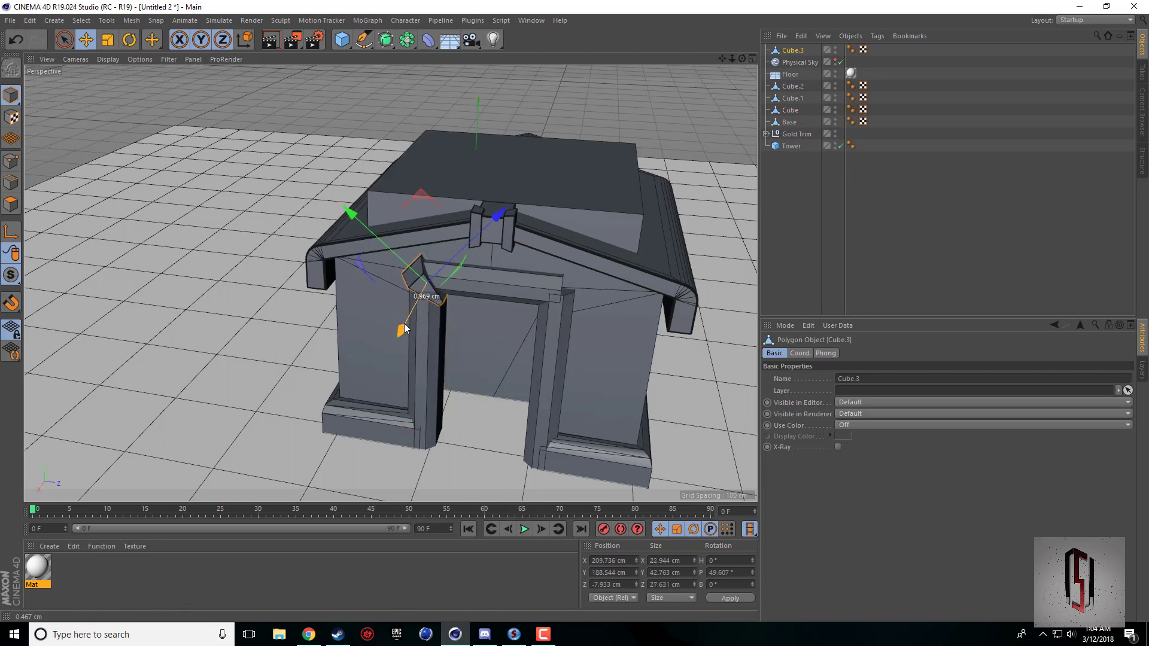
Render the perspective view of the whole building from a raised corner angle to check its look.
click(707, 145)
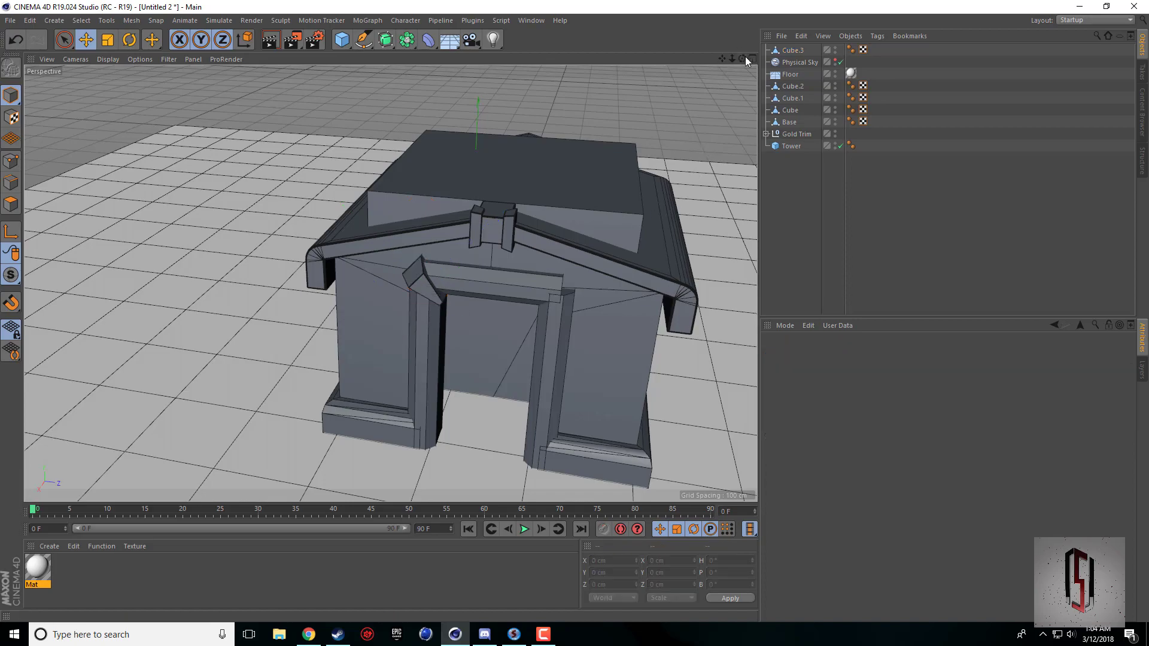
drag(742, 58, 703, 103)
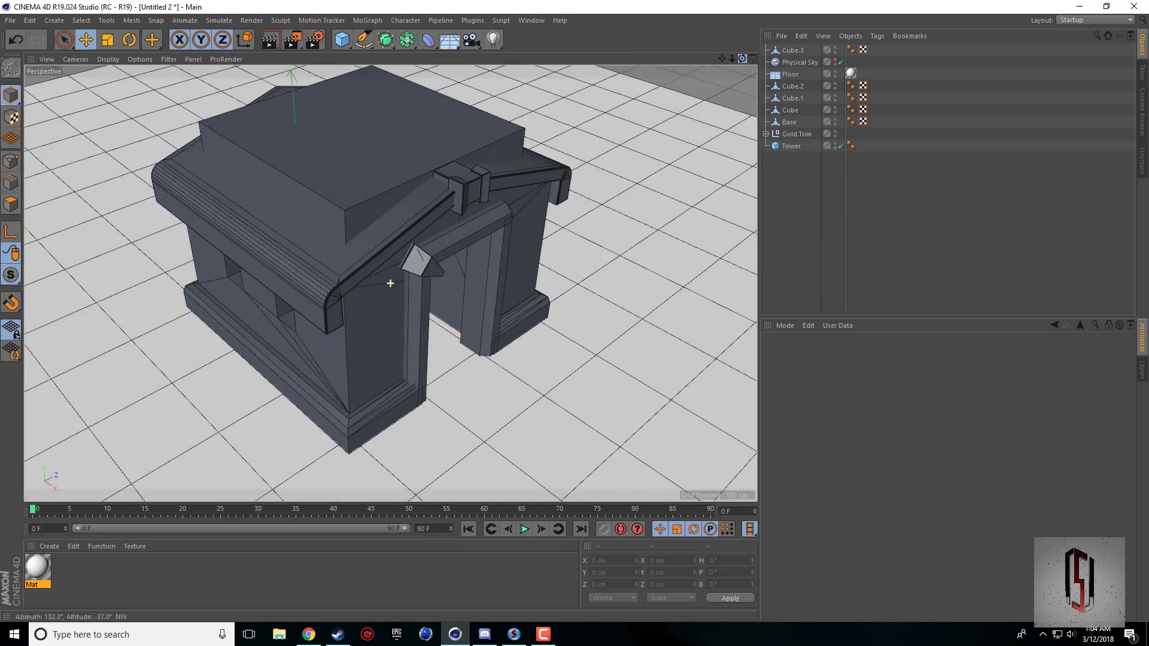
scroll(566, 171, down, 5)
drag(723, 58, 659, 104)
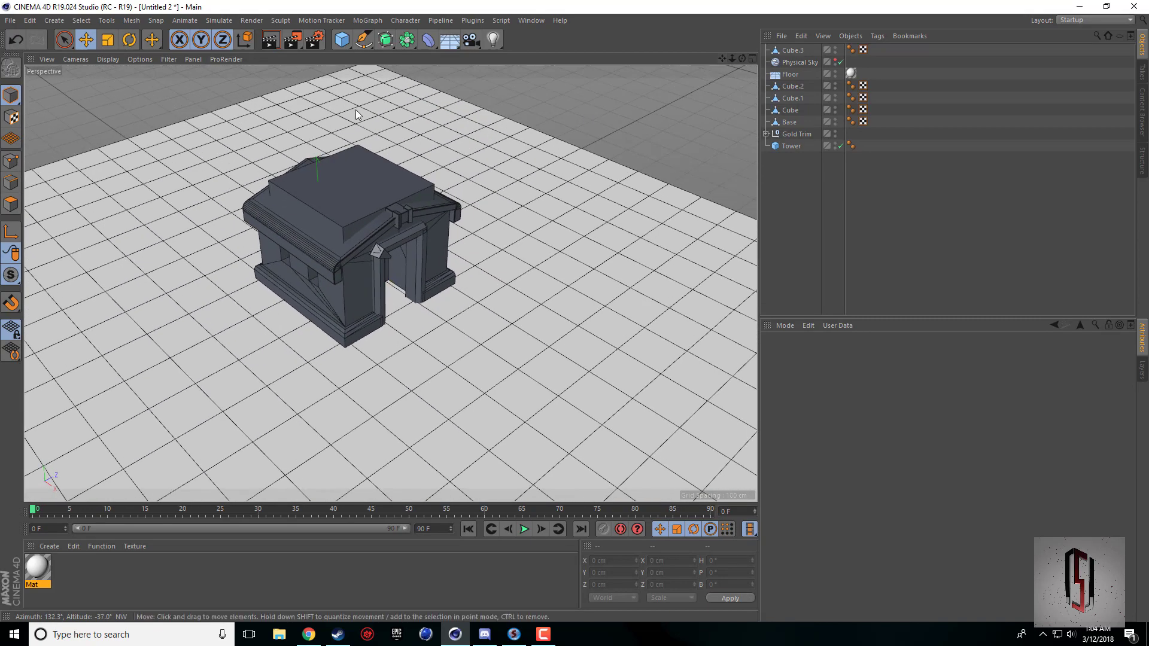
click(266, 42)
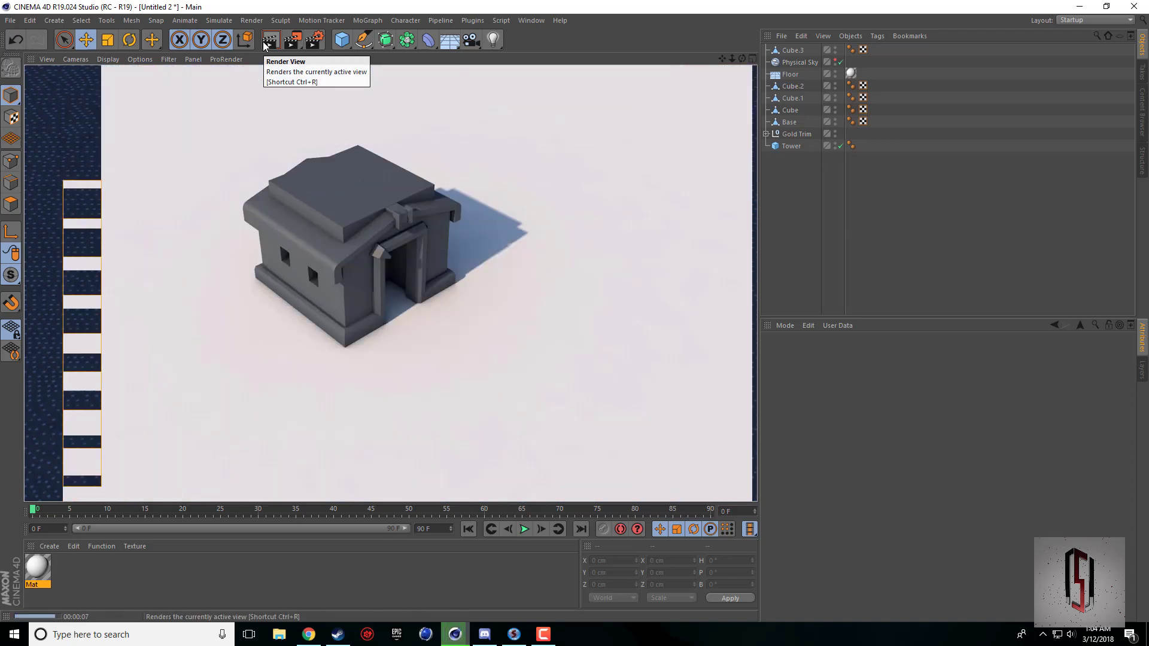
scroll(399, 270, up, 1)
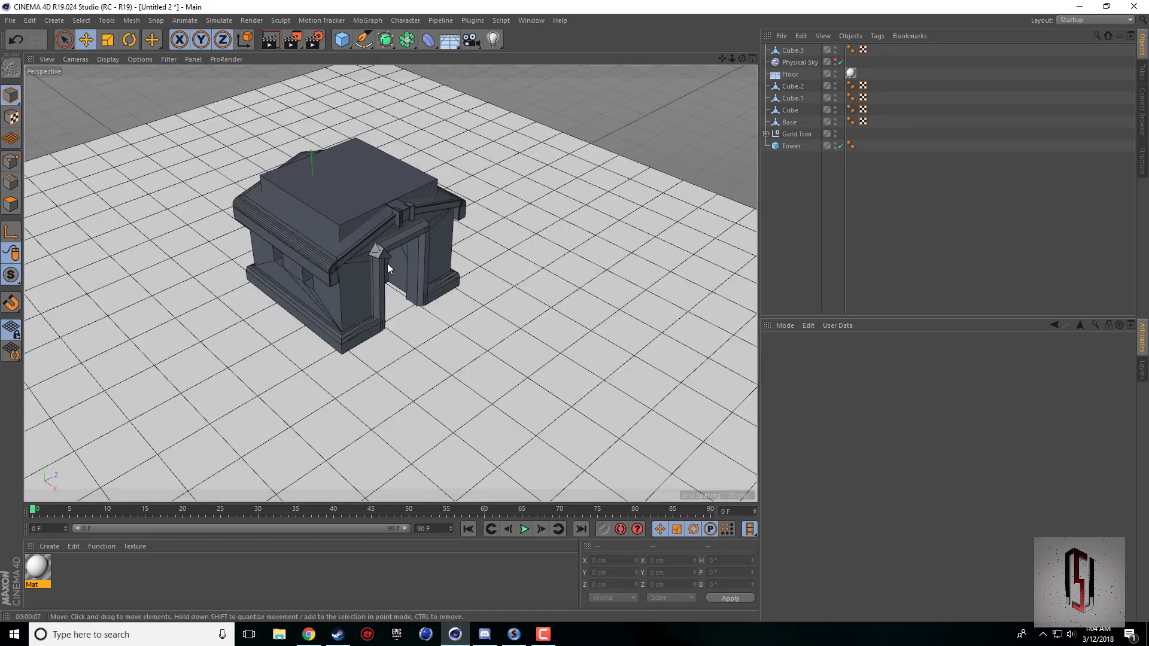
Rename the doorway corner piece as Corner Trim.
click(796, 52)
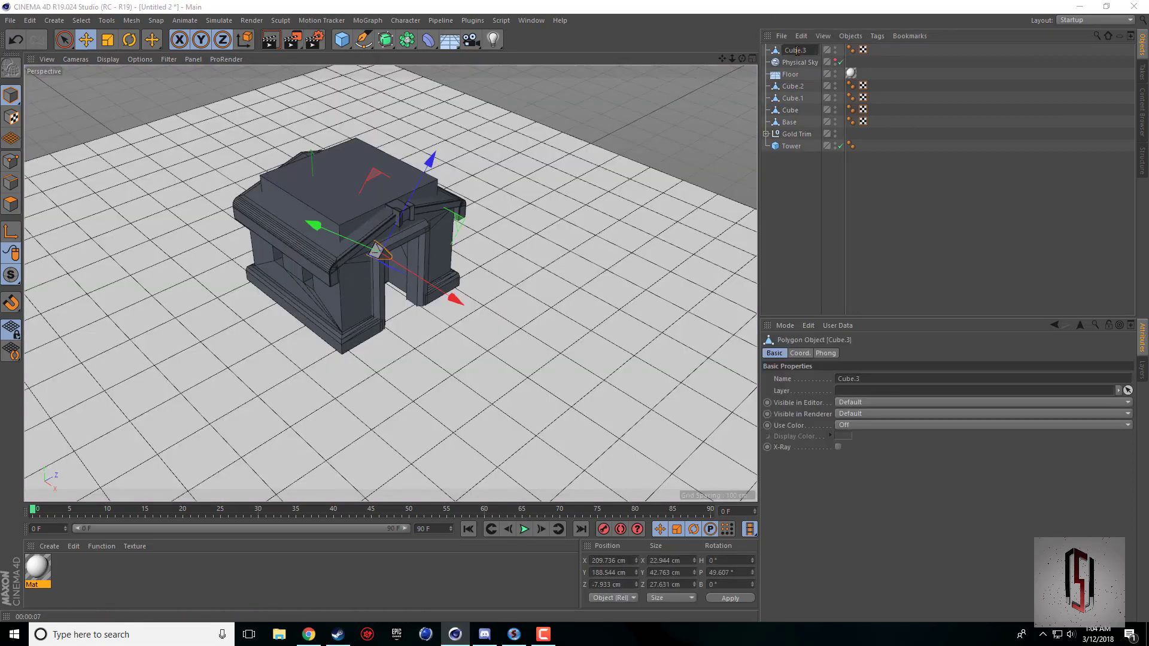
double_click(796, 51)
text(C)
text(orner Trim)
key(Return)
Group the three door frame pieces Cube, Cube.1 and Cube.2 and name the group Door Trim.
click(795, 88)
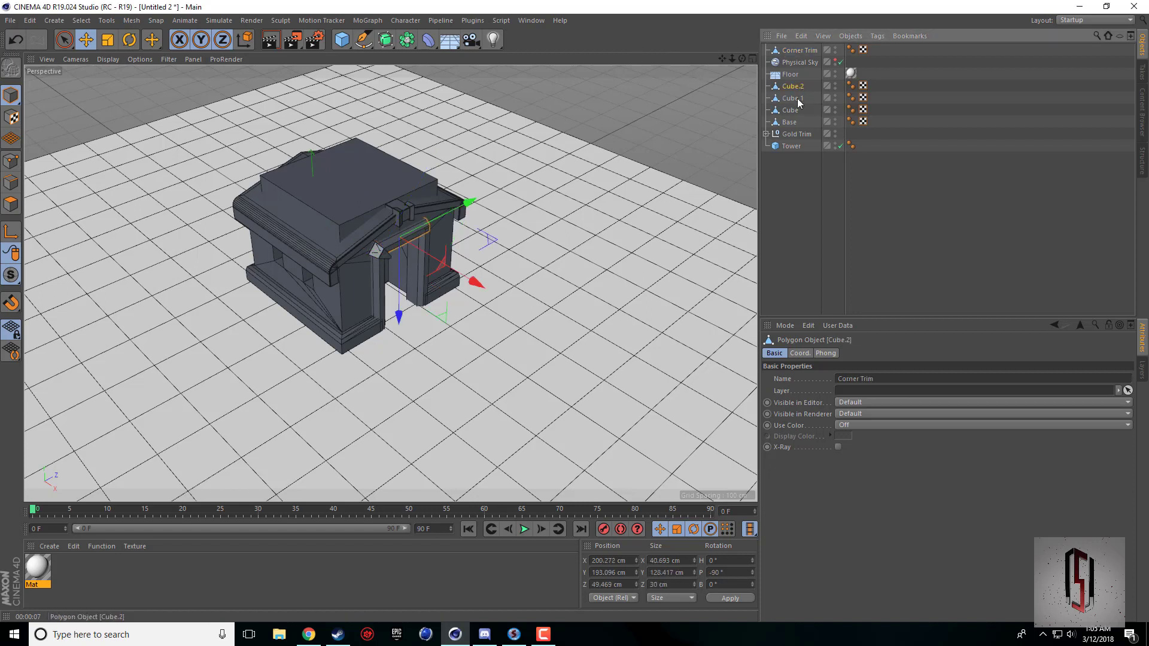
shift+click(790, 111)
right_click(795, 99)
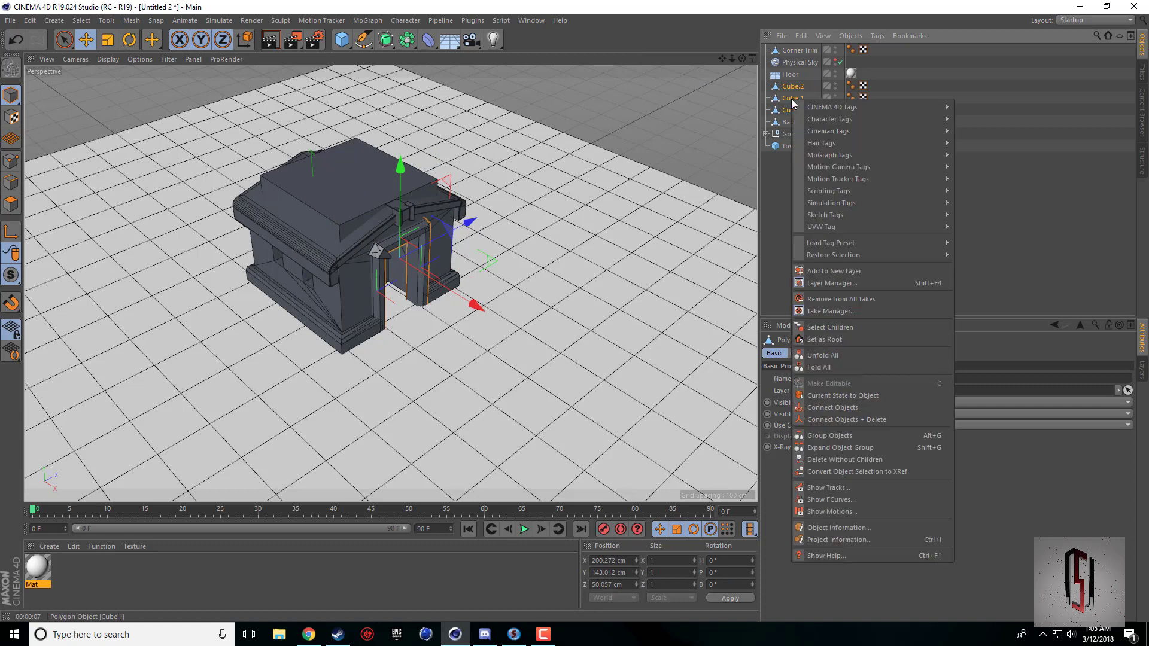
click(839, 436)
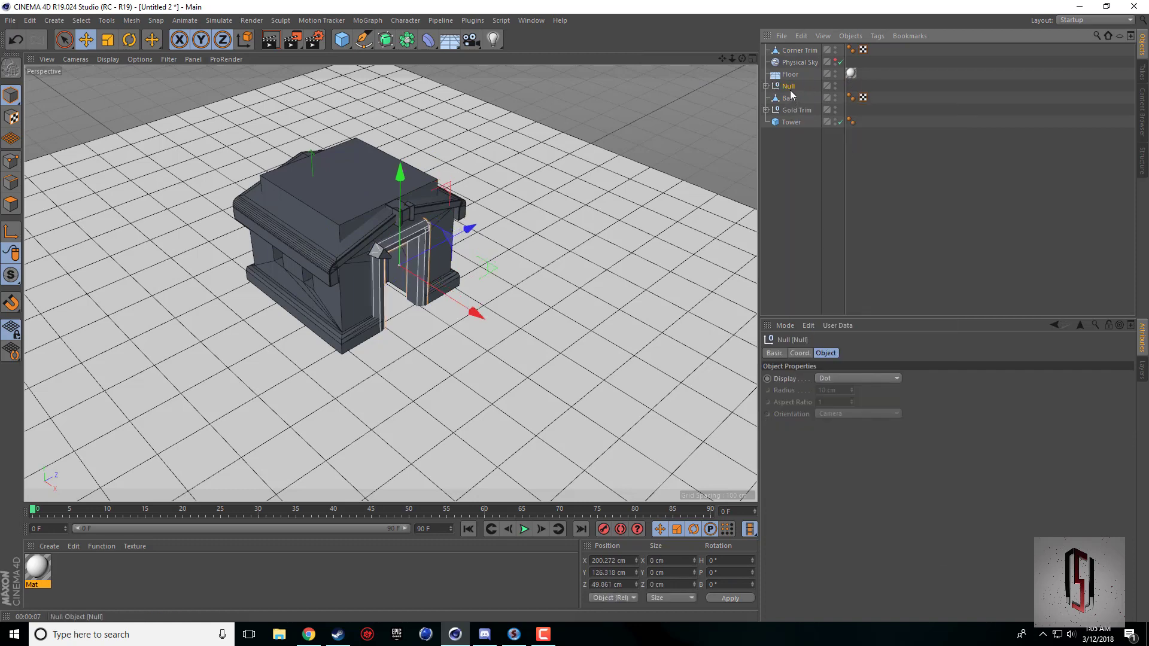
double_click(789, 87)
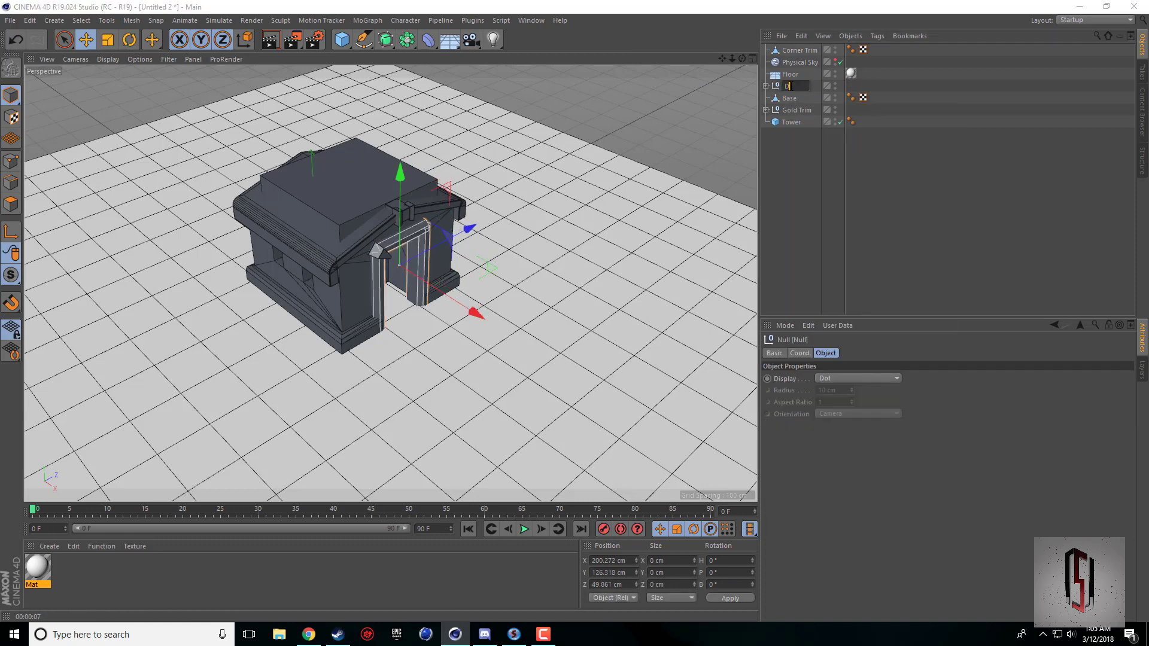
text(Door Trim)
key(Return)
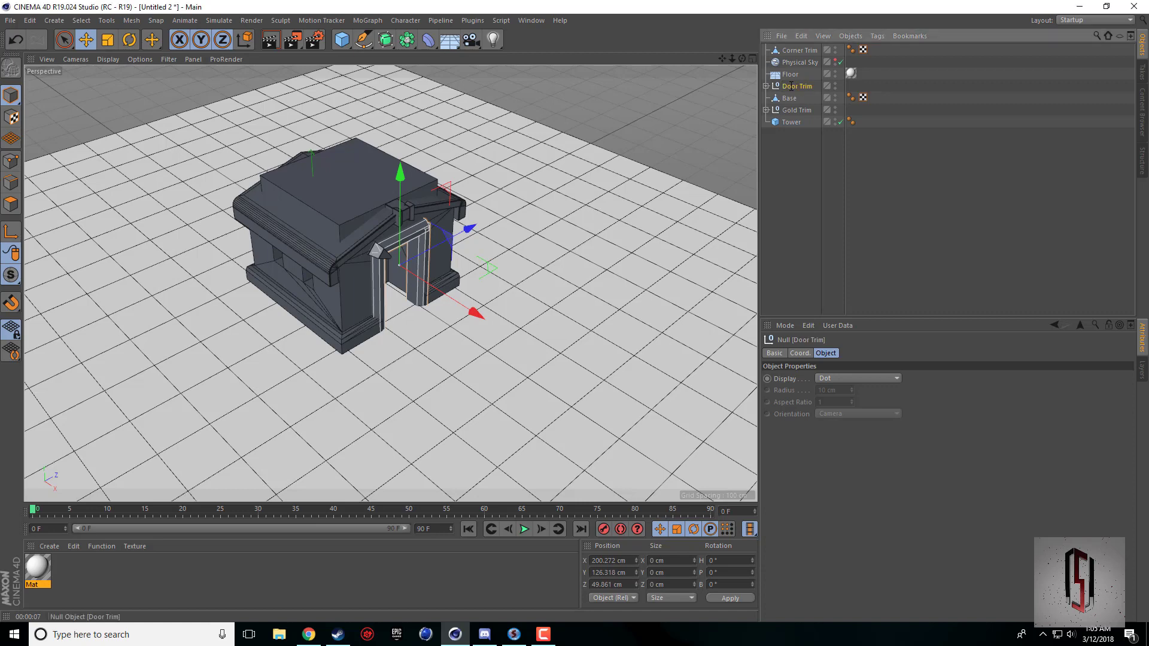
Duplicate the Corner Trim and rotate the copy to about -40.4° pitch.
click(796, 50)
key(o)
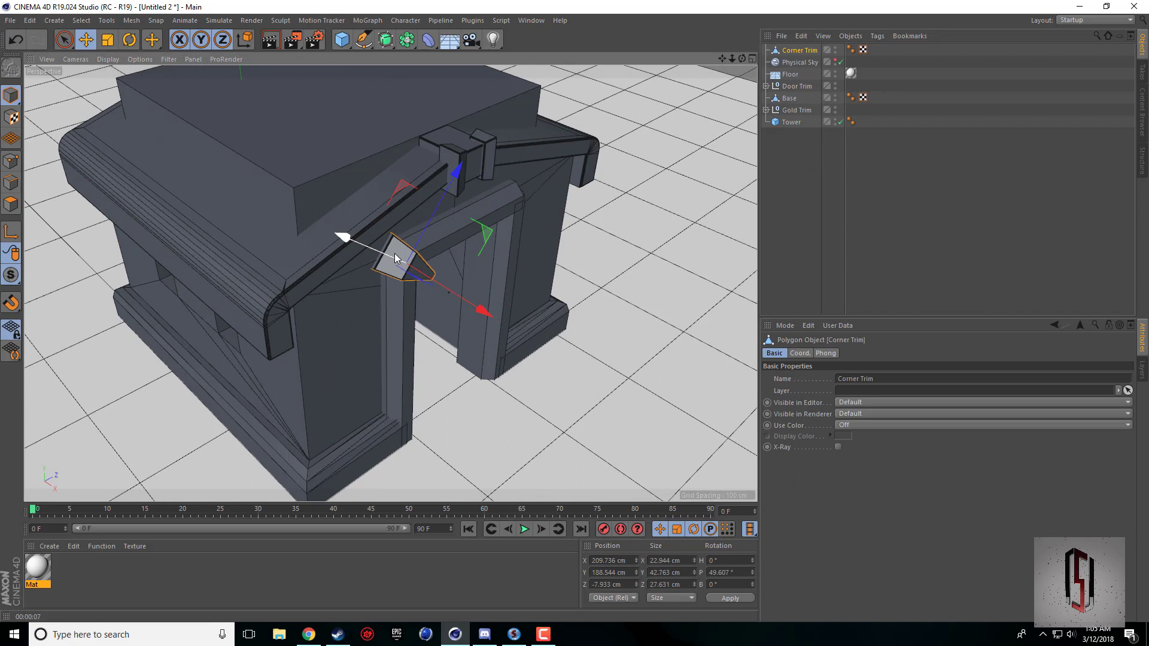
key(ctrl+c)
key(ctrl+v)
key(r)
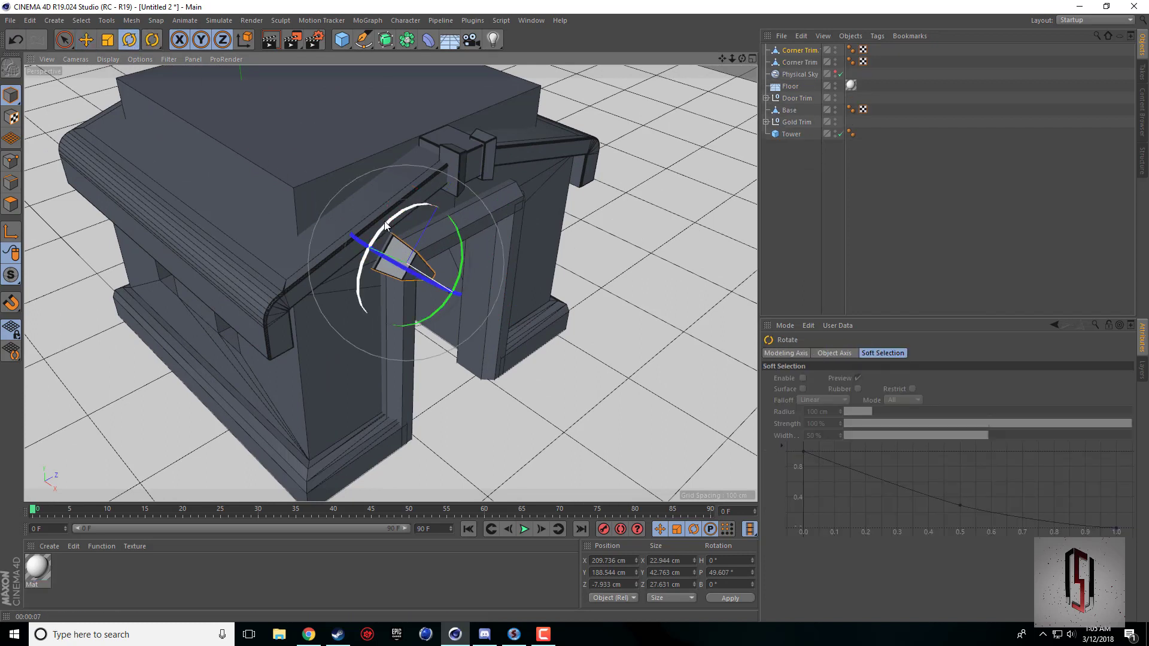
drag(422, 210, 455, 208)
key(e)
Set the copied Corner Trim's Z position to 7.933 cm and move it across to the opposite door post at about 106.9 cm in Z.
middle_click(301, 190)
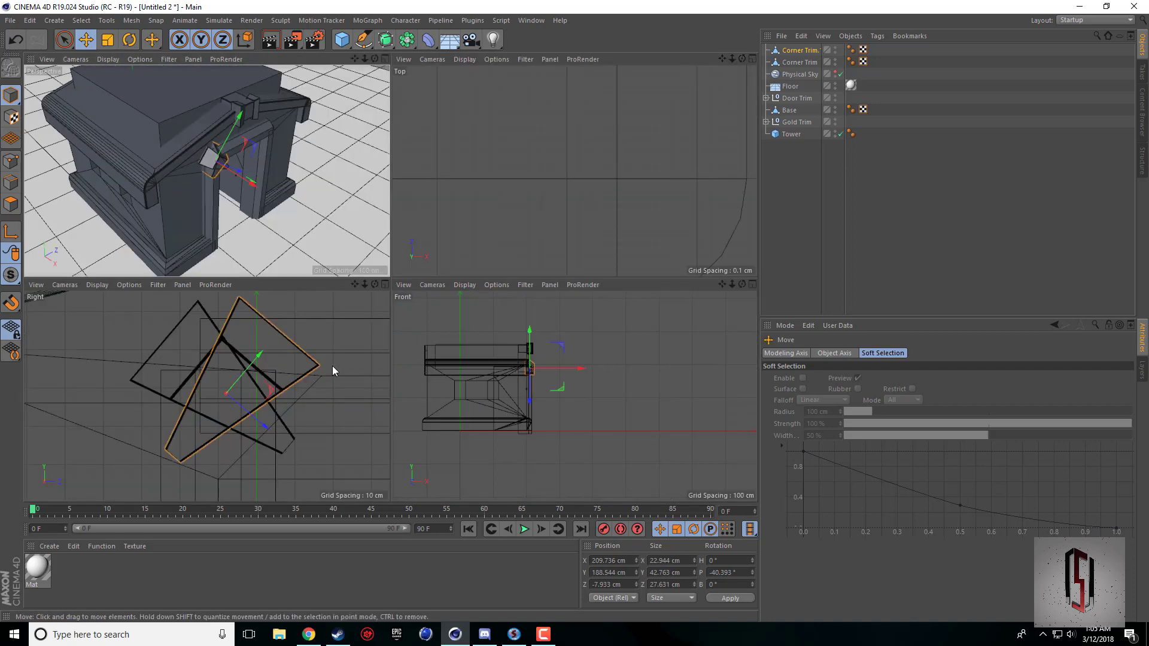
scroll(335, 324, up, 5)
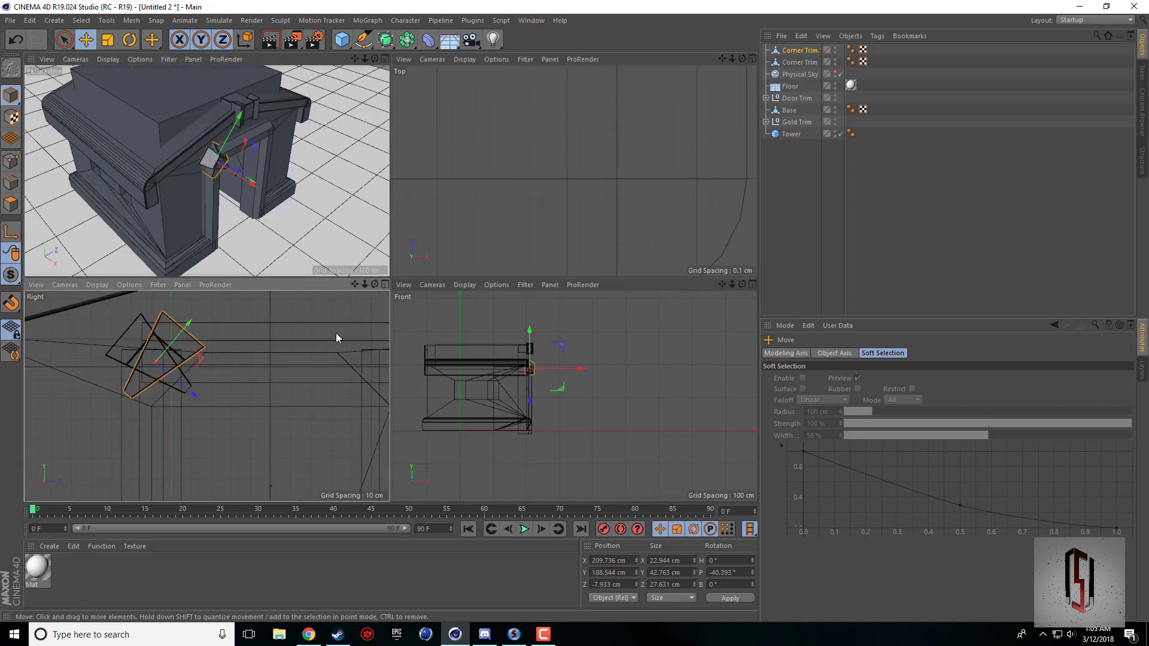
drag(357, 286, 341, 397)
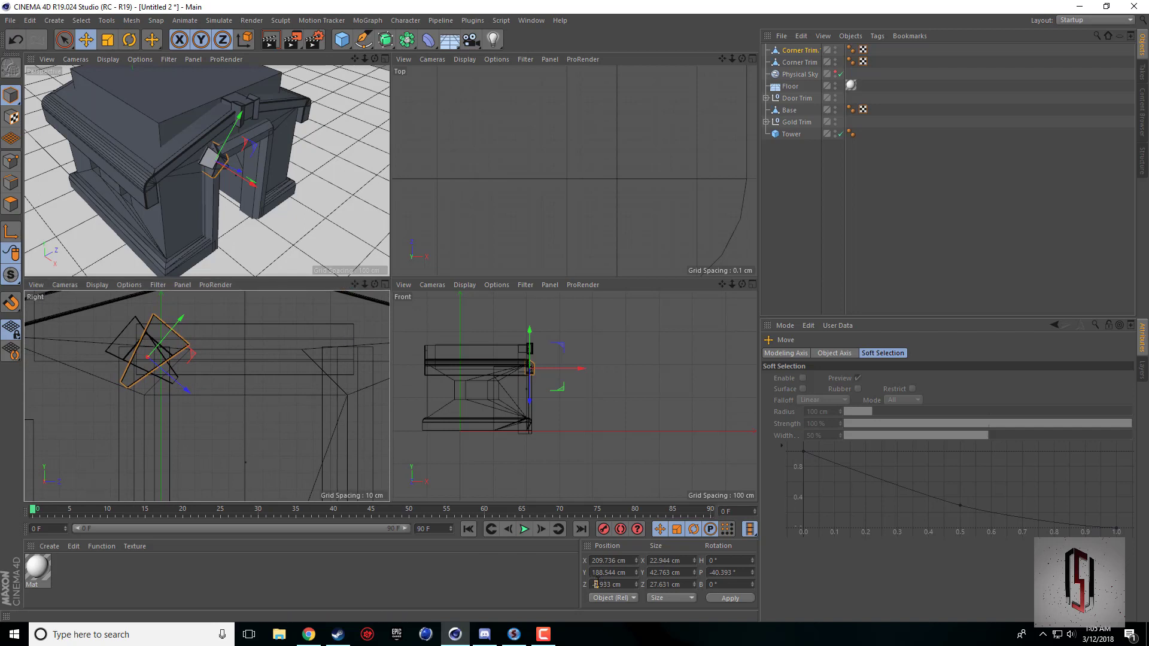
click(724, 598)
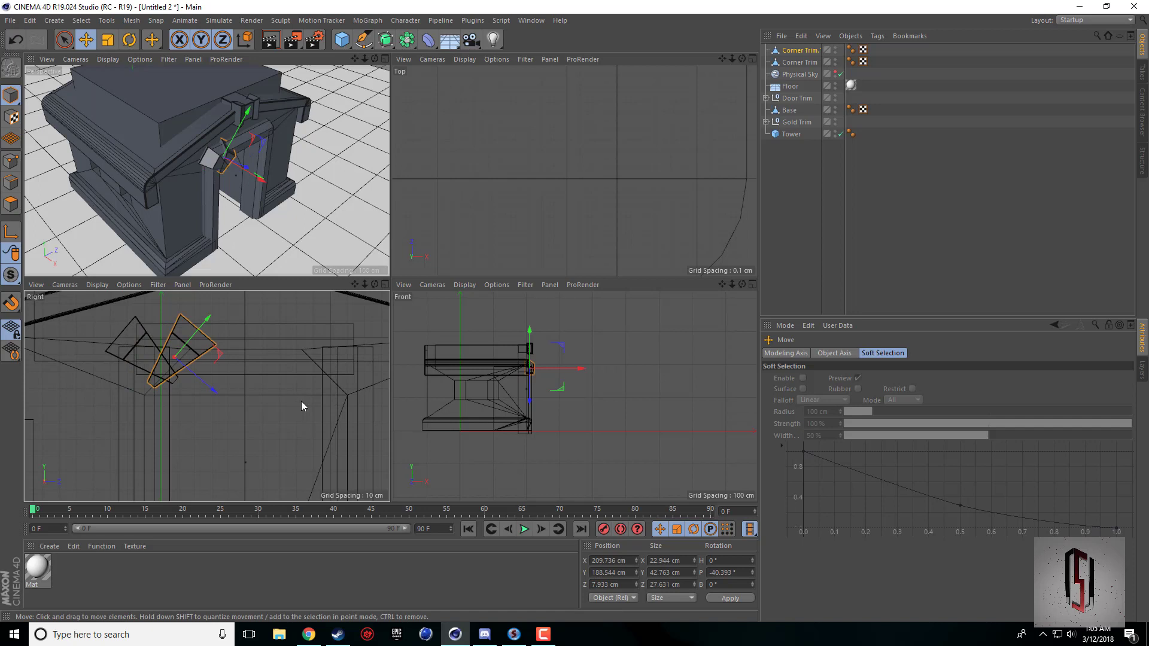
drag(301, 401, 468, 397)
drag(343, 354, 343, 357)
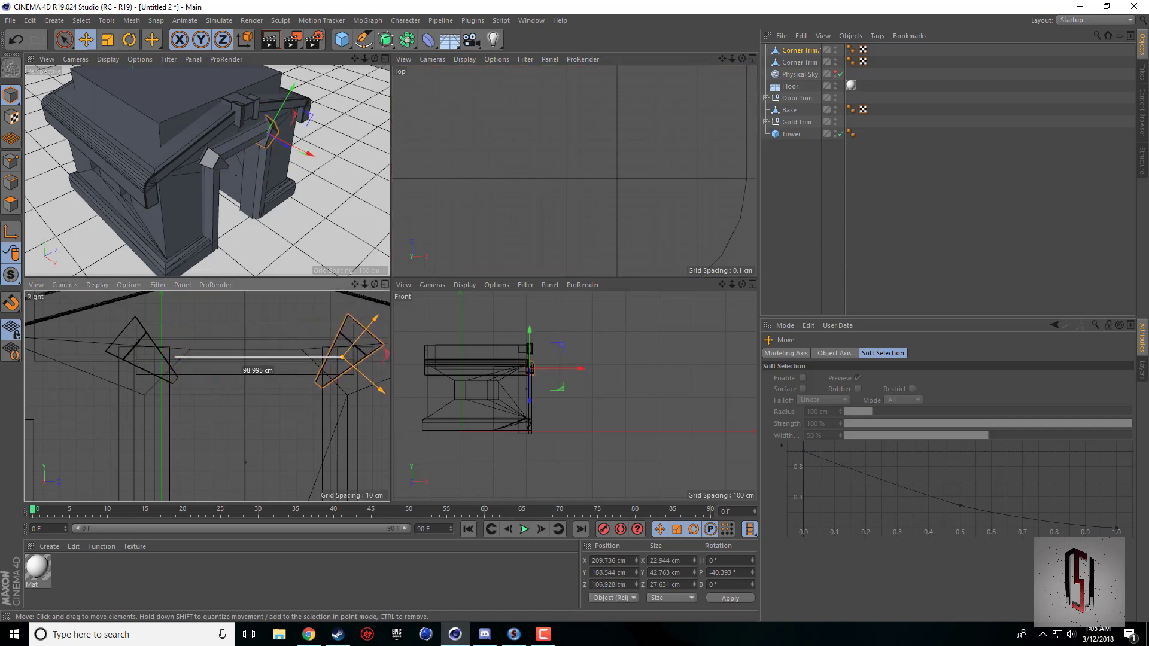
Align the copied Corner Trim with the opposite door corner at about 190.4 cm in Y and 105.4 cm in Z.
alt+right_drag(289, 409, 249, 405)
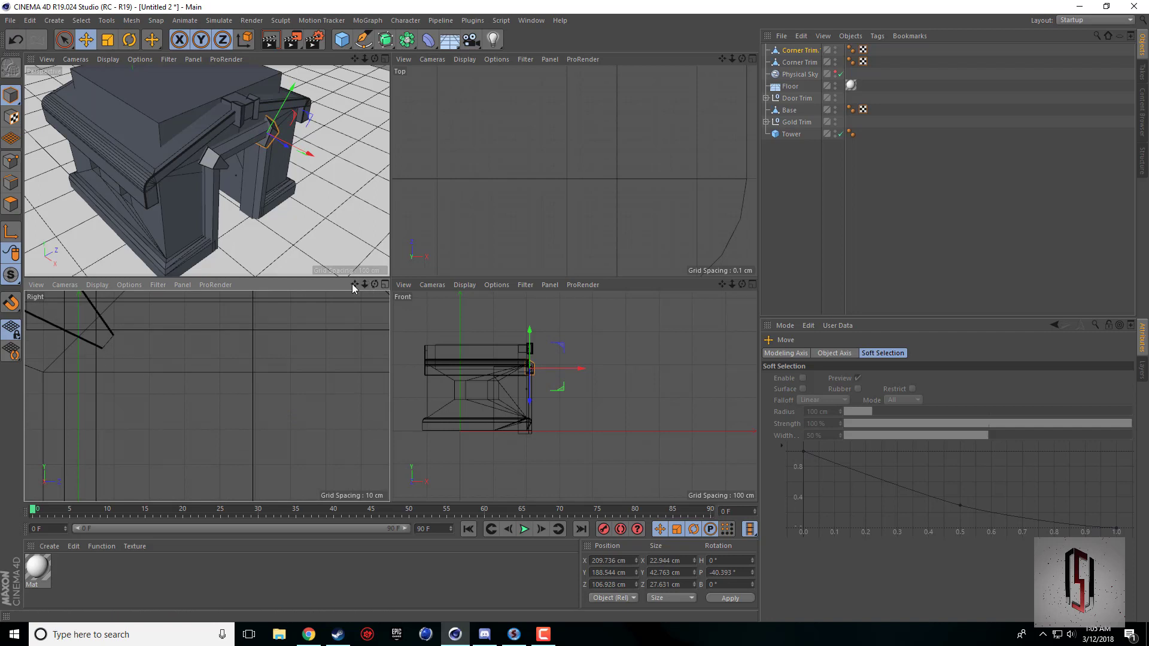
drag(355, 284, 334, 416)
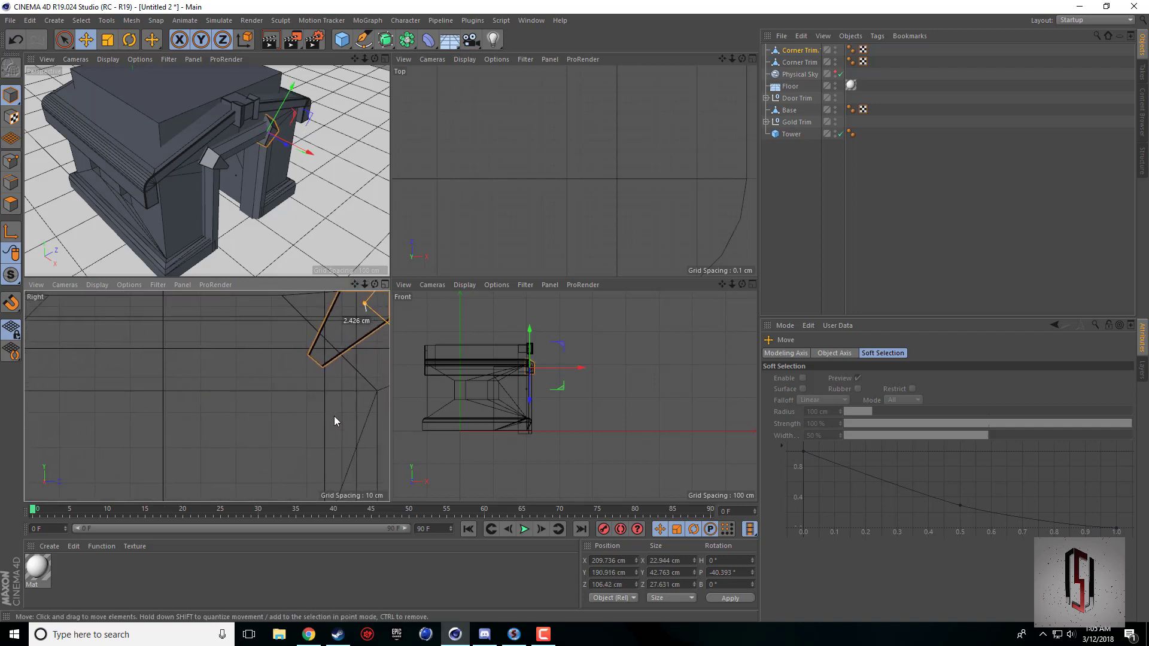
drag(354, 284, 206, 395)
drag(324, 404, 321, 406)
middle_click(249, 197)
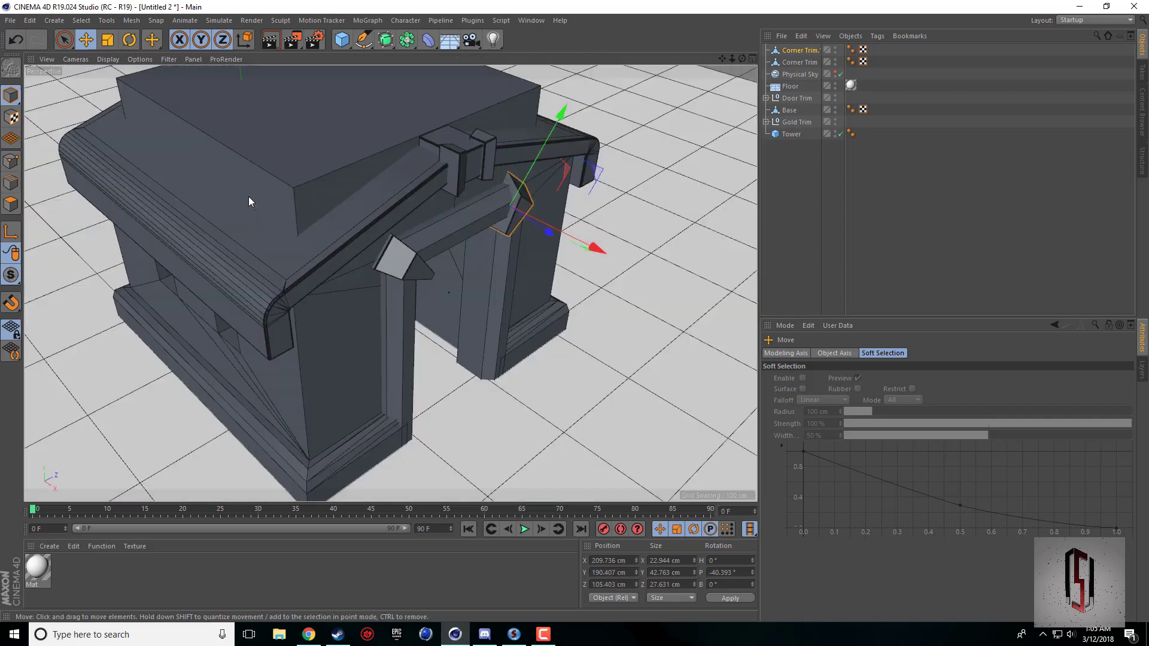
Adjust the copied Corner Trim in perspective to about 211 cm in X, 190.9 cm in Y and 105.8 cm in Z.
drag(742, 58, 615, 248)
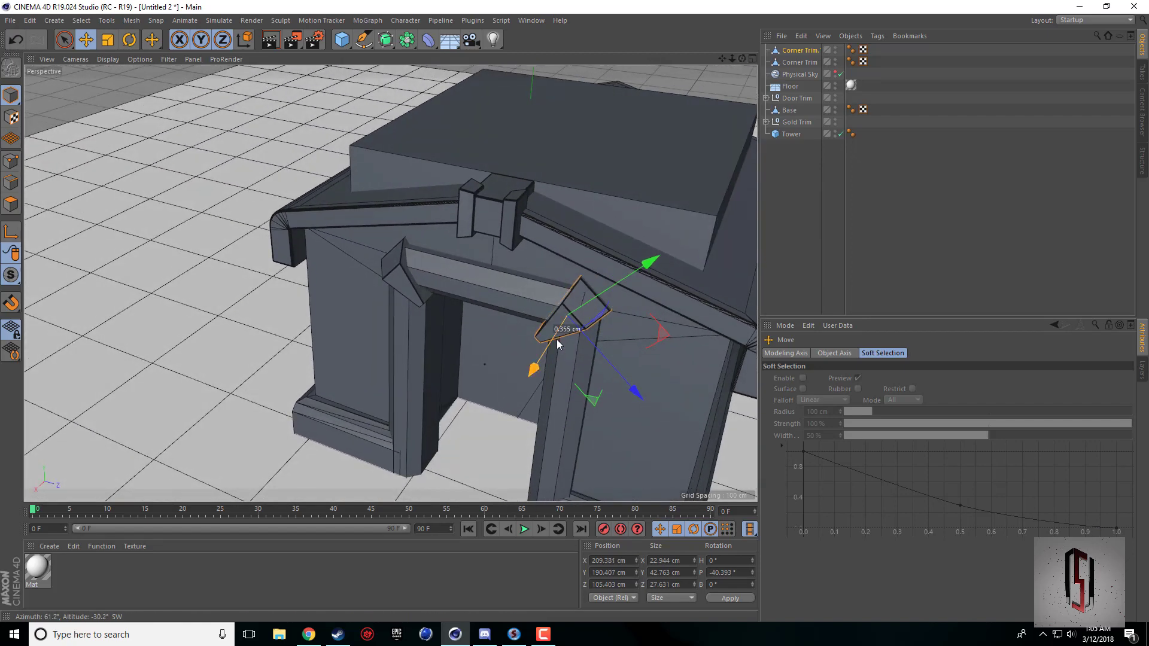
drag(556, 340, 557, 341)
drag(607, 296, 609, 295)
drag(743, 59, 778, 76)
alt+drag(390, 283, 391, 283)
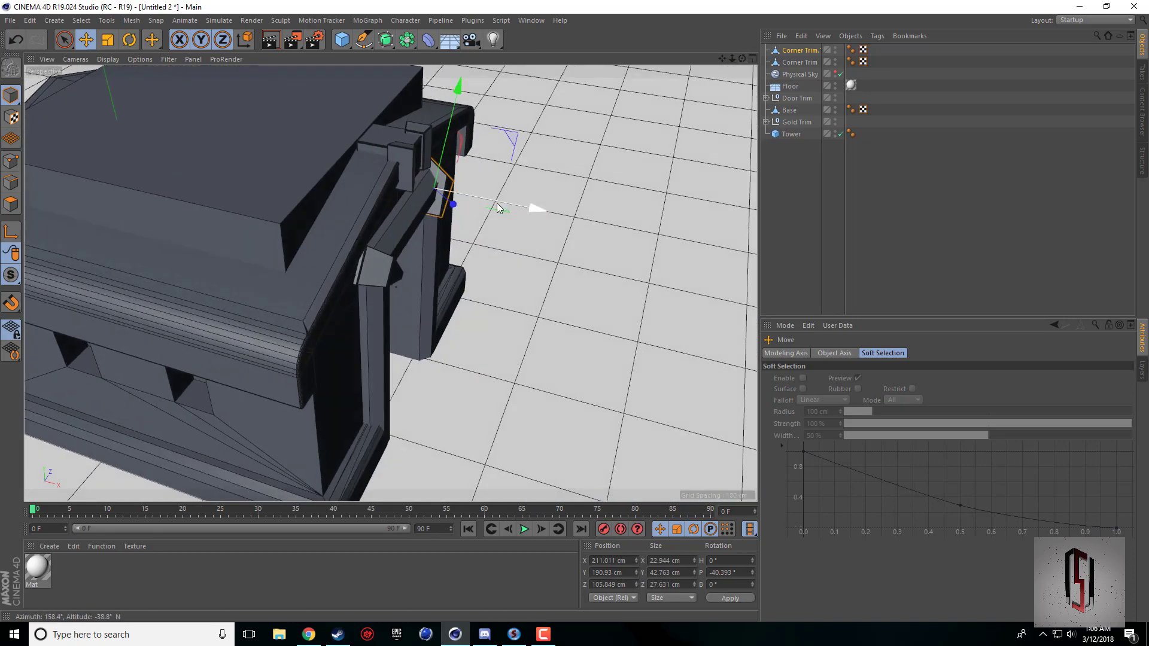
Seat the copied Corner Trim against the frame at about 208.7 cm in X, 191.1 cm in Y and 106 cm in Z.
drag(497, 205, 494, 204)
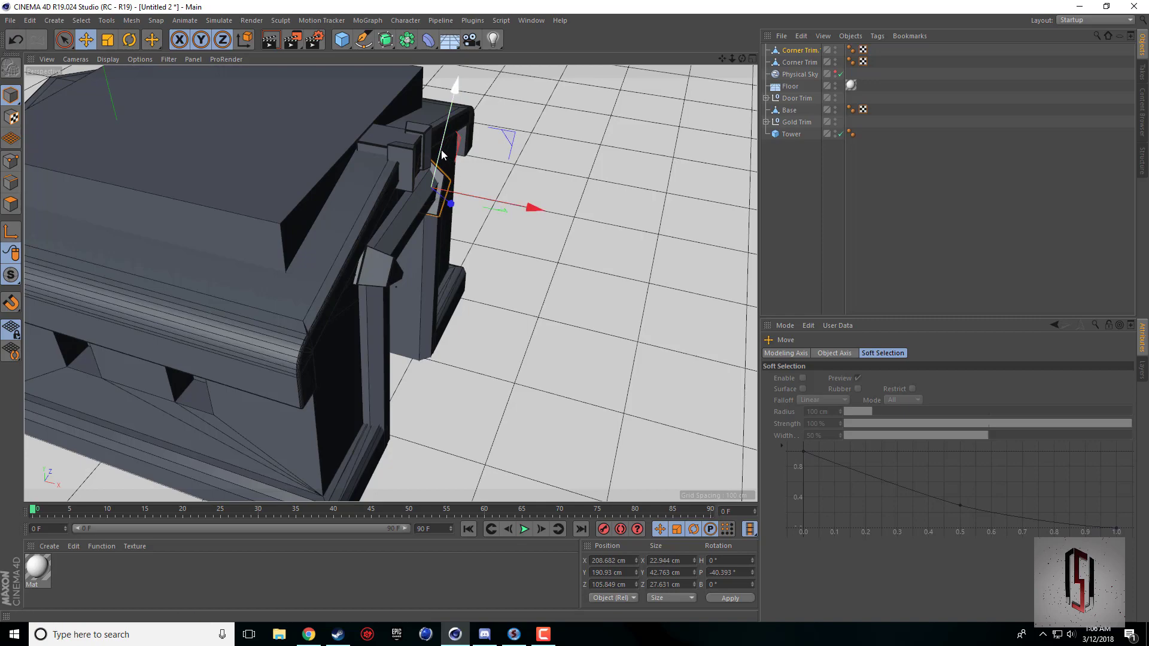
alt+drag(637, 286, 638, 292)
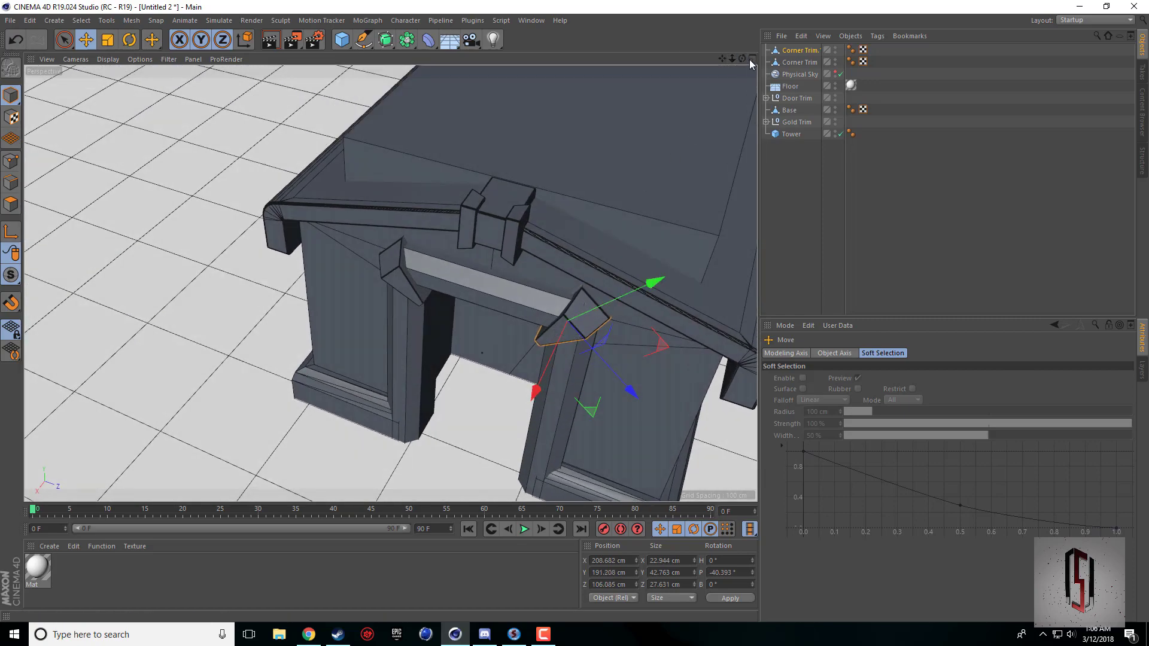
drag(743, 59, 390, 283)
drag(614, 210, 616, 213)
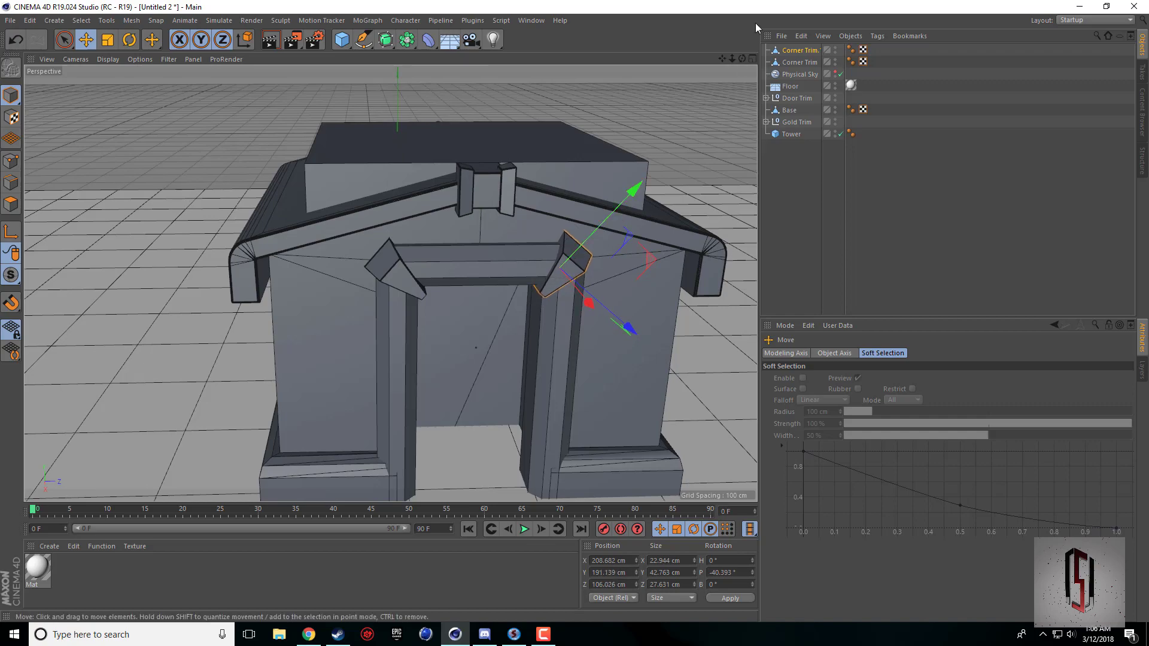
alt+drag(390, 283, 390, 284)
scroll(529, 285, up, 3)
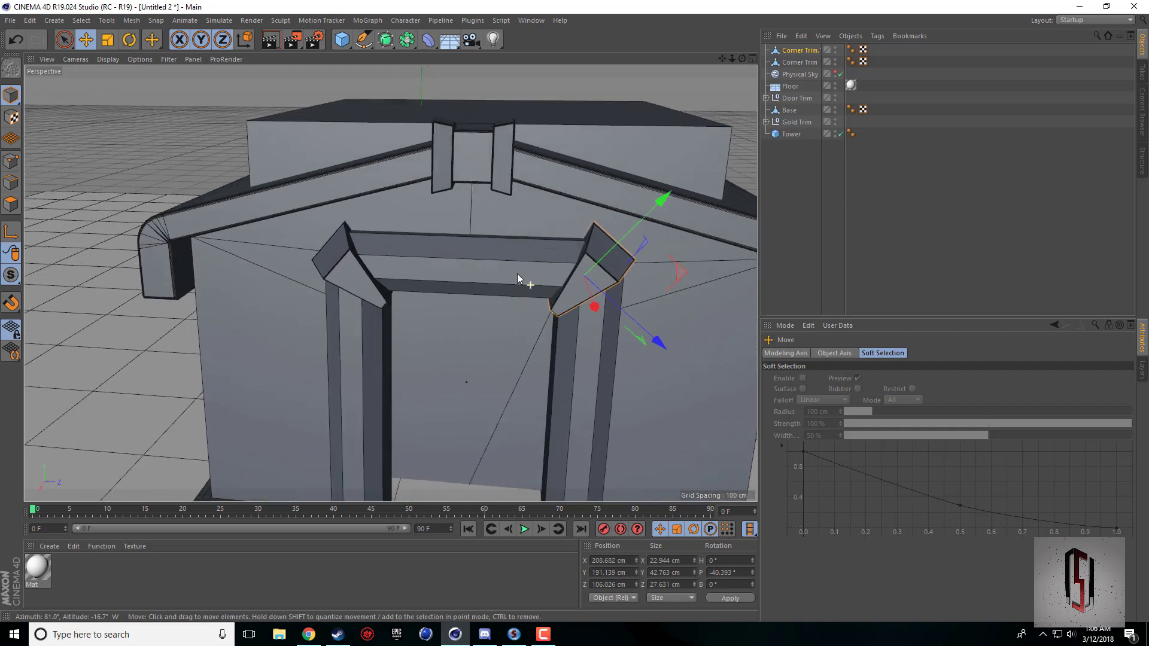
Scale the door frame's horizontal top beam between the corner trims to about 125.6 cm long.
click(518, 275)
middle_click(420, 256)
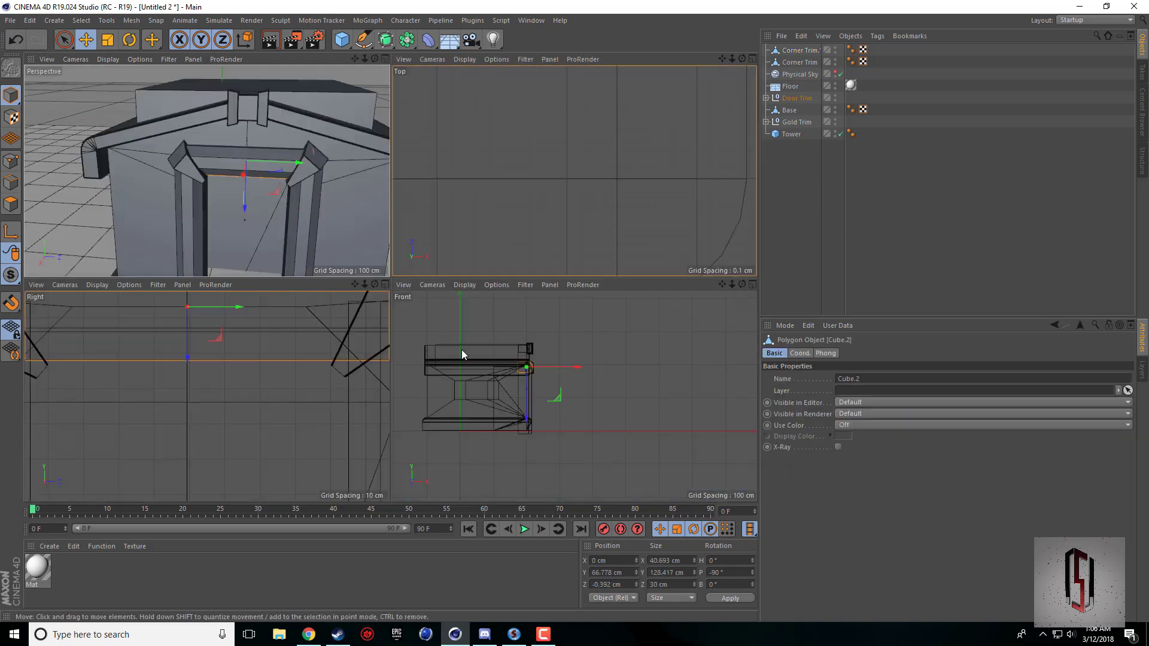
click(109, 40)
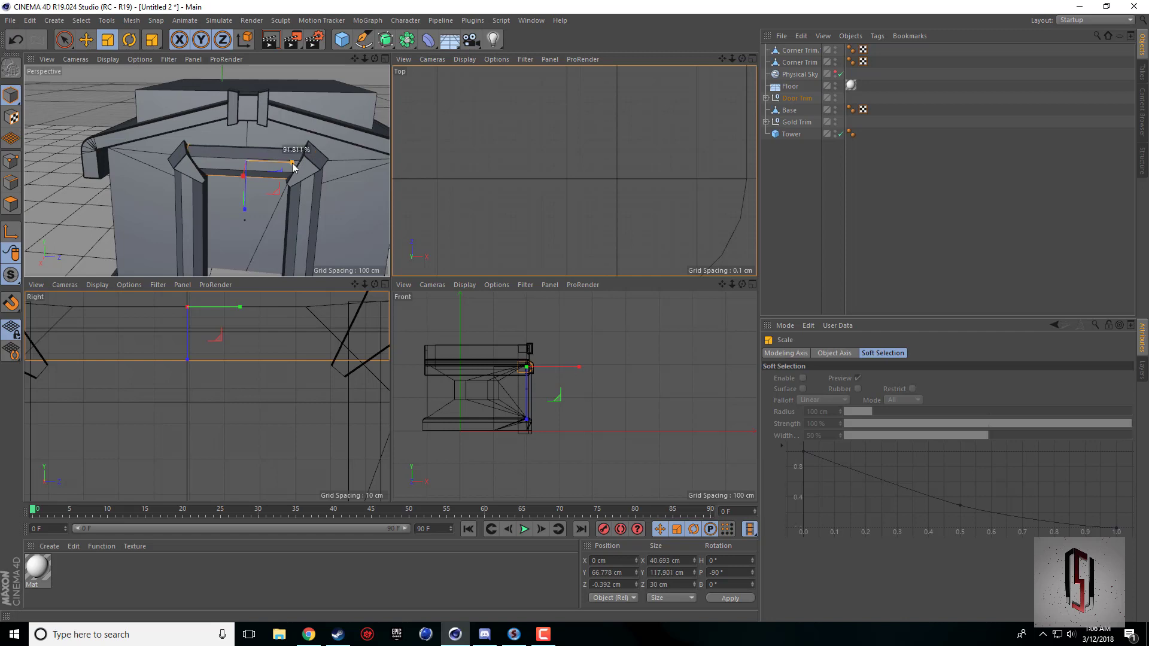
drag(296, 168, 301, 167)
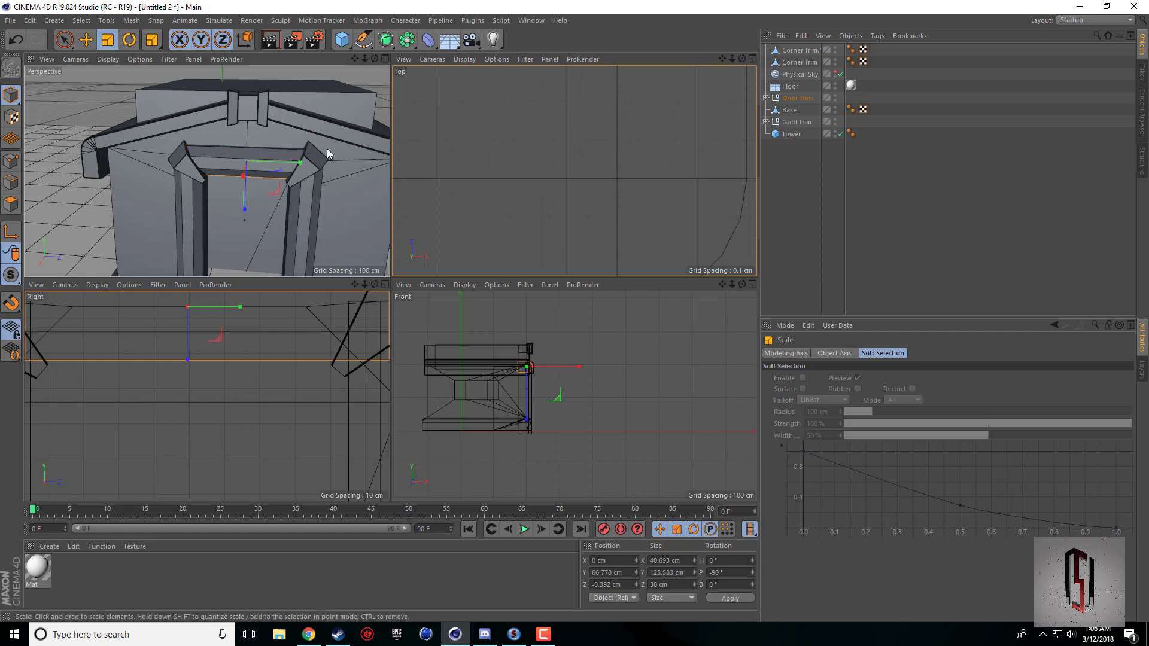
Scale the two vertical door posts slightly shorter in height beneath the corner trims.
click(317, 180)
shift+click(191, 230)
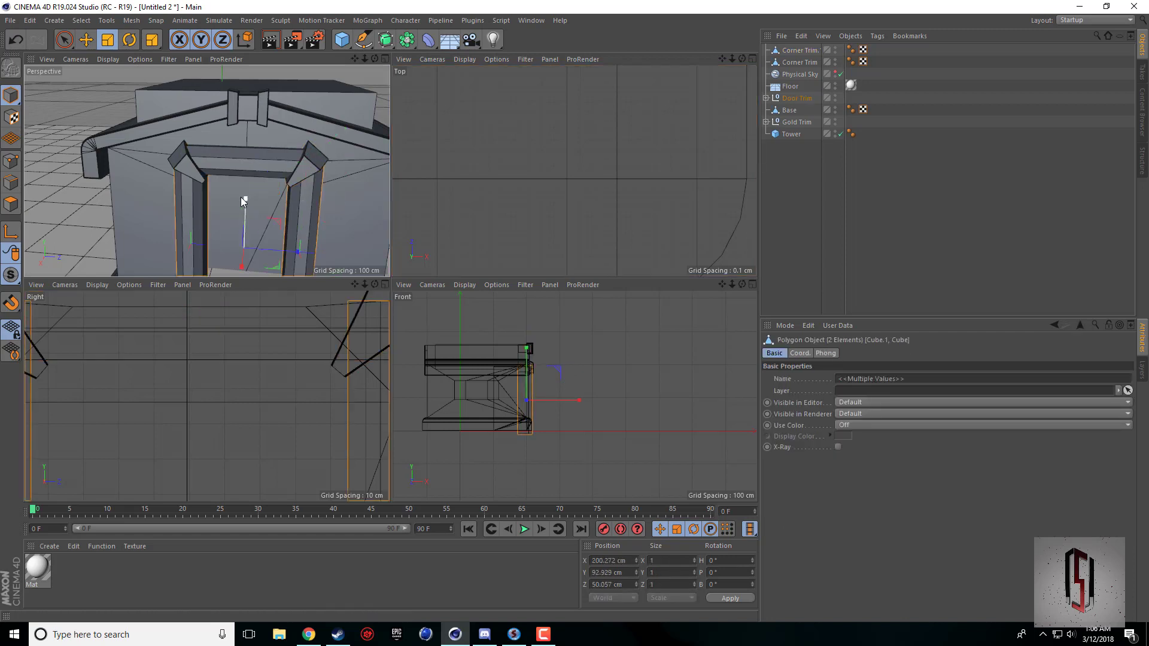
drag(242, 201, 246, 204)
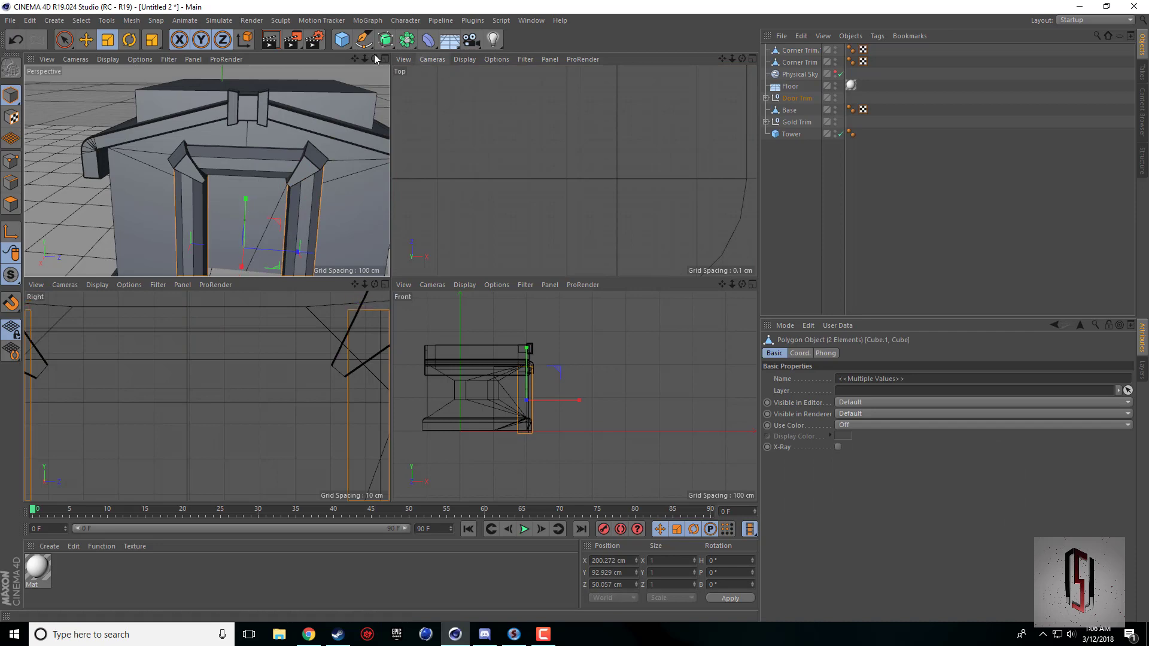
Push the original Corner Trim back toward the door frame to about 207.1 cm in X.
drag(375, 56, 290, 159)
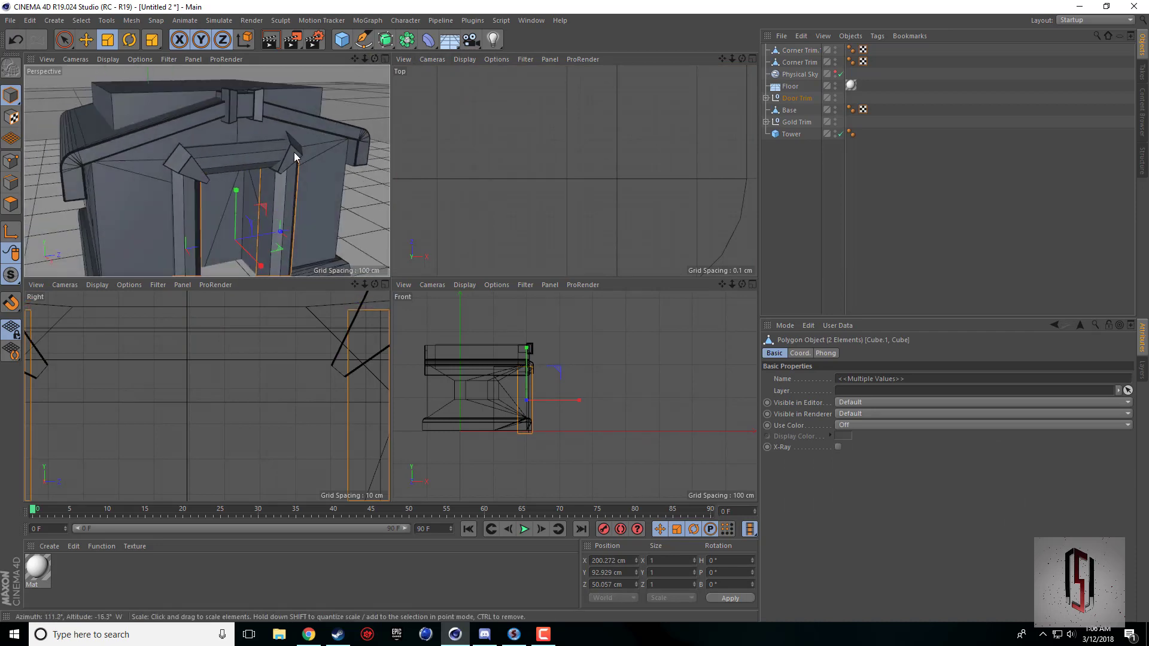
click(293, 155)
key(e)
middle_click(297, 148)
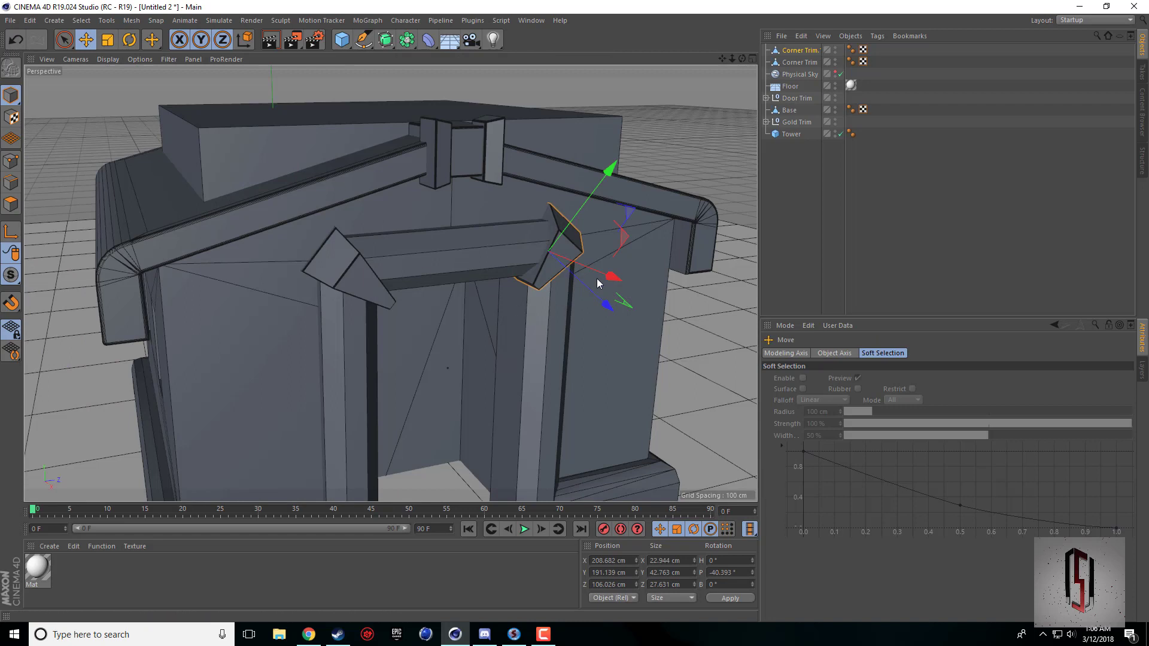
click(335, 285)
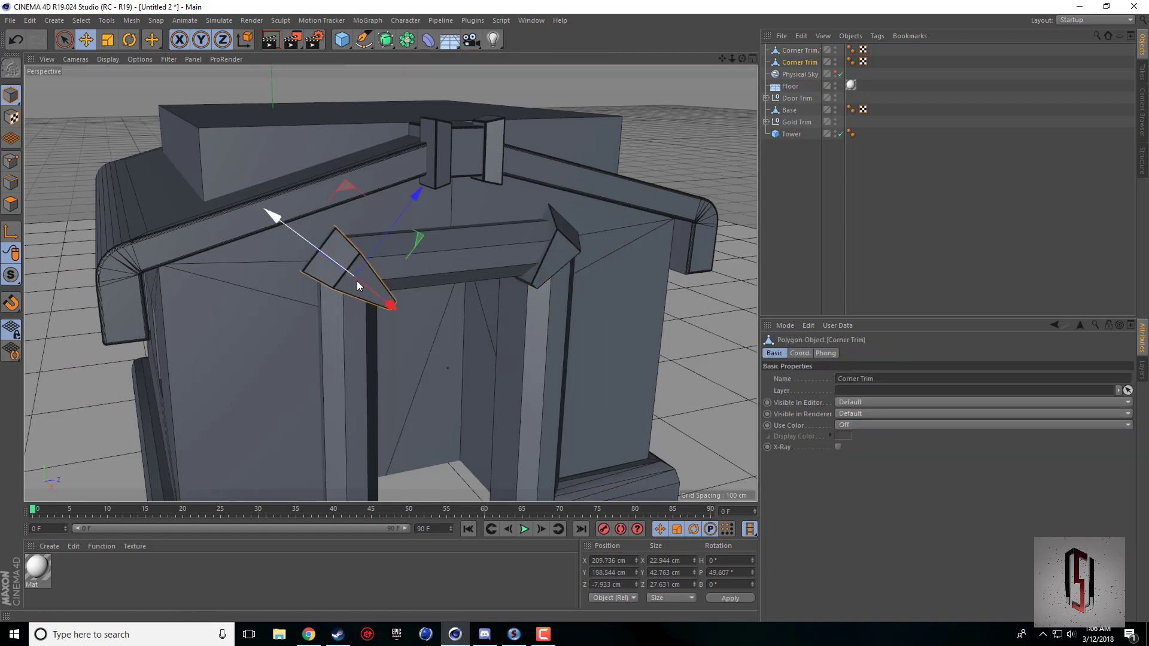
drag(358, 282, 361, 287)
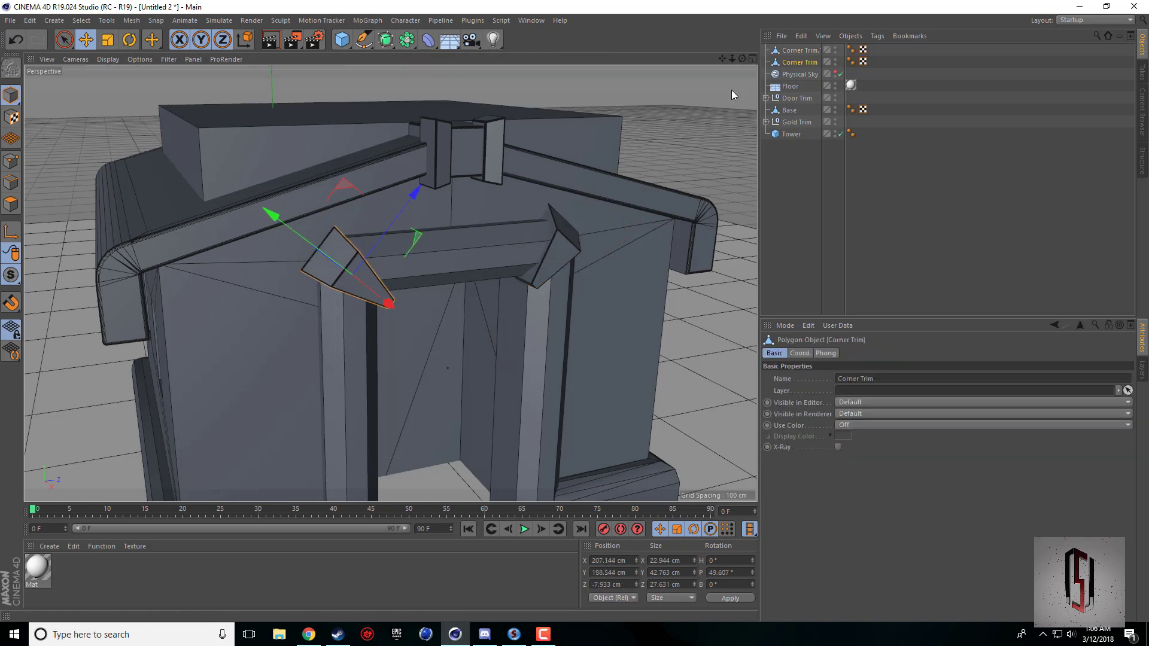
Reposition the copied Corner Trim on the frame at about 208.4 cm in X, 190.4 cm in Y and 105.4 cm in Z.
drag(742, 59, 719, 78)
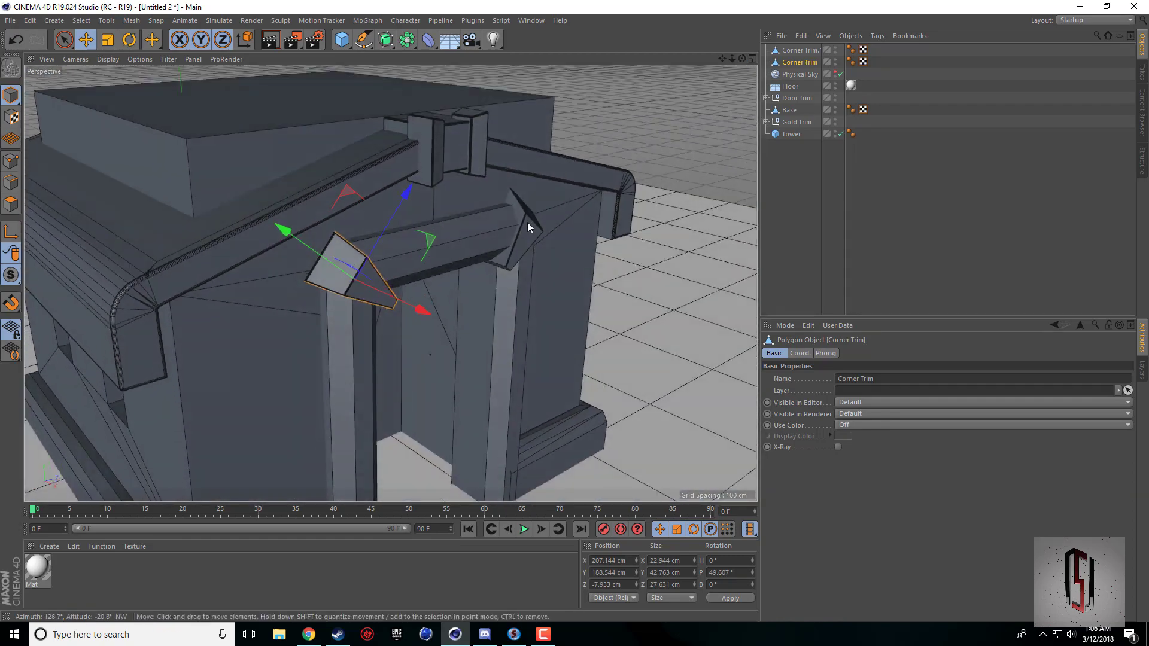
click(527, 222)
drag(545, 170, 544, 171)
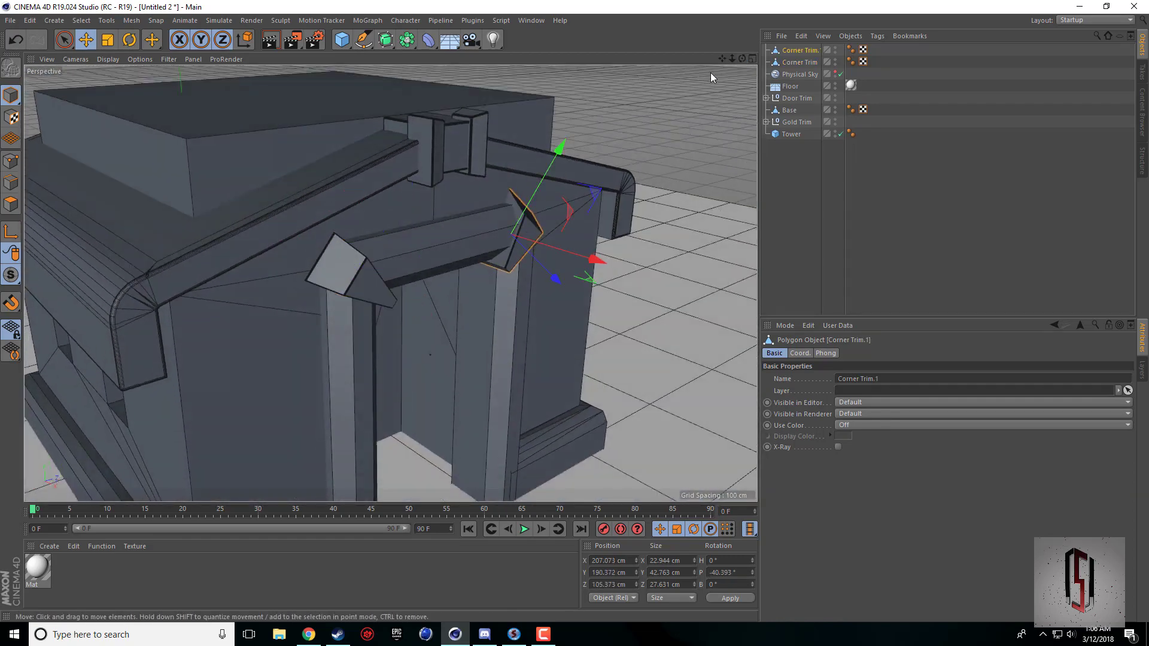
drag(743, 58, 661, 73)
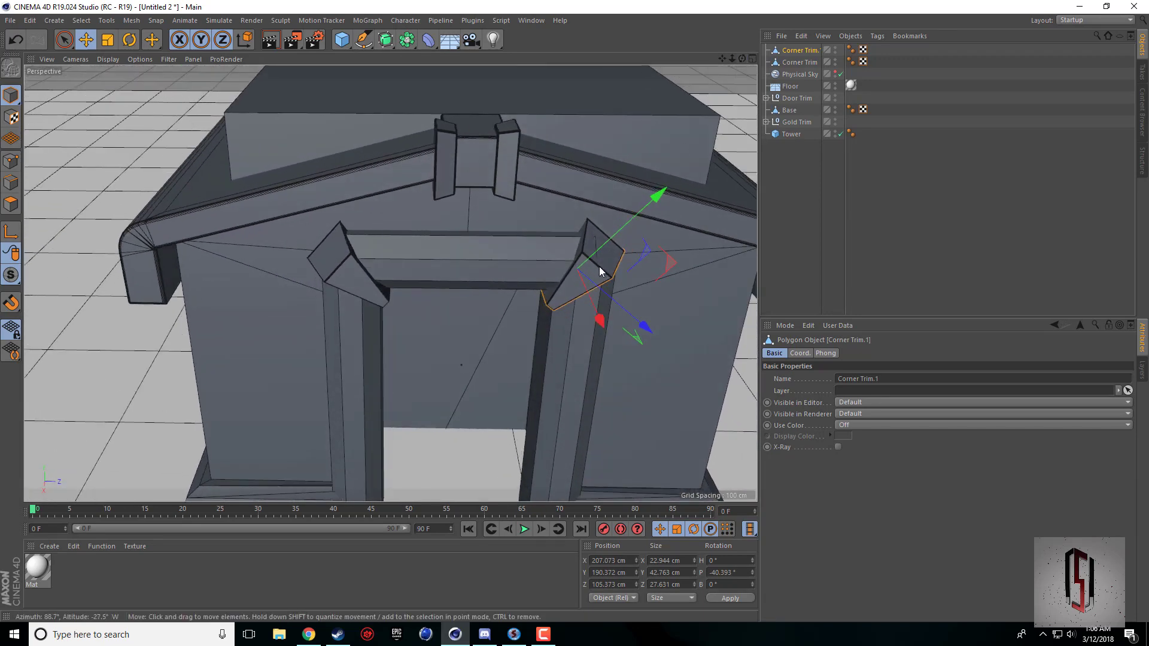
drag(588, 291, 587, 287)
scroll(593, 242, down, 6)
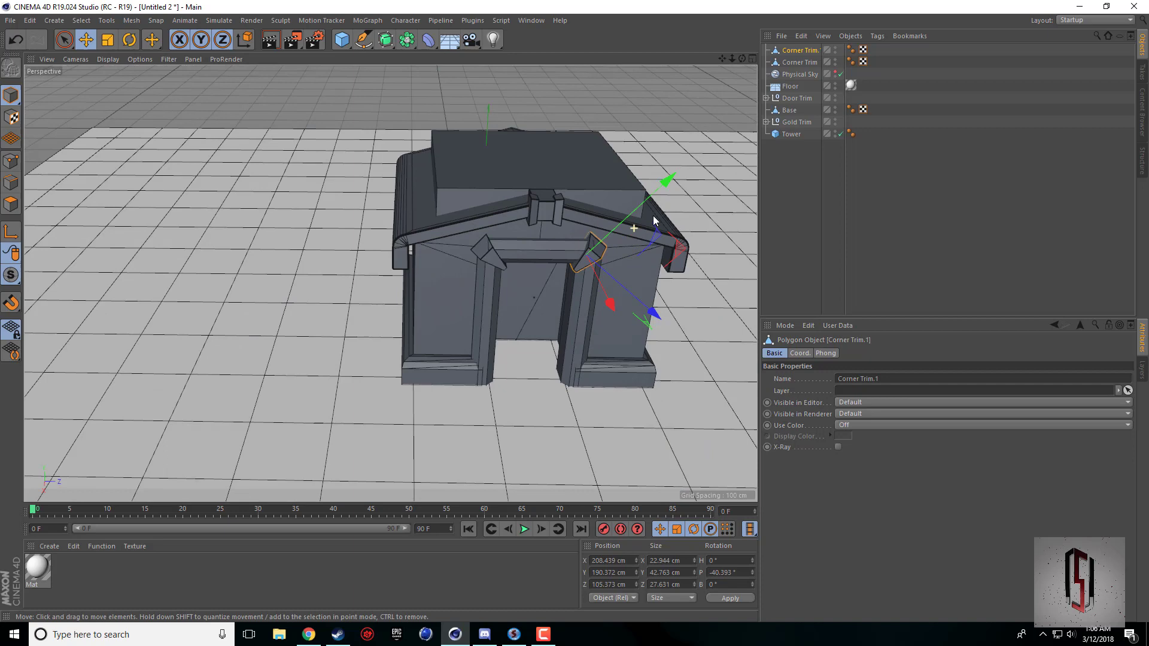
Move both Corner Trim objects into the Door Trim group and collapse the group.
click(658, 99)
drag(743, 60, 799, 101)
click(805, 52)
shift+click(803, 63)
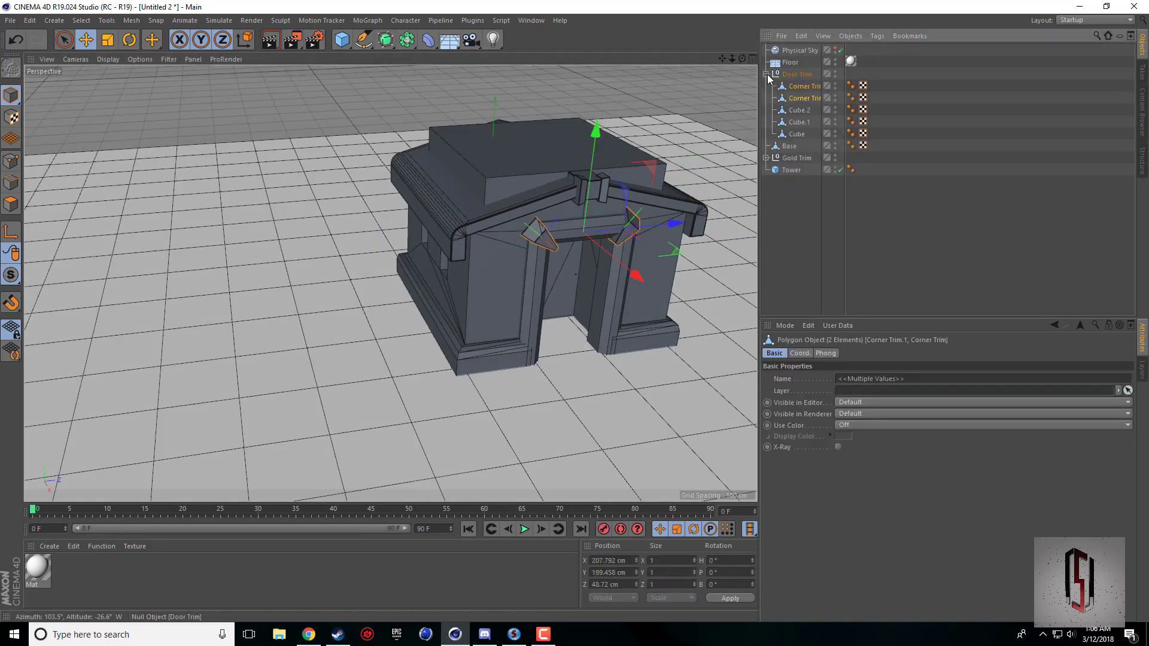
click(767, 76)
Deselect everything and render a preview of the whole building from an angled front view in the viewport.
scroll(682, 96, down, 2)
drag(723, 58, 561, 179)
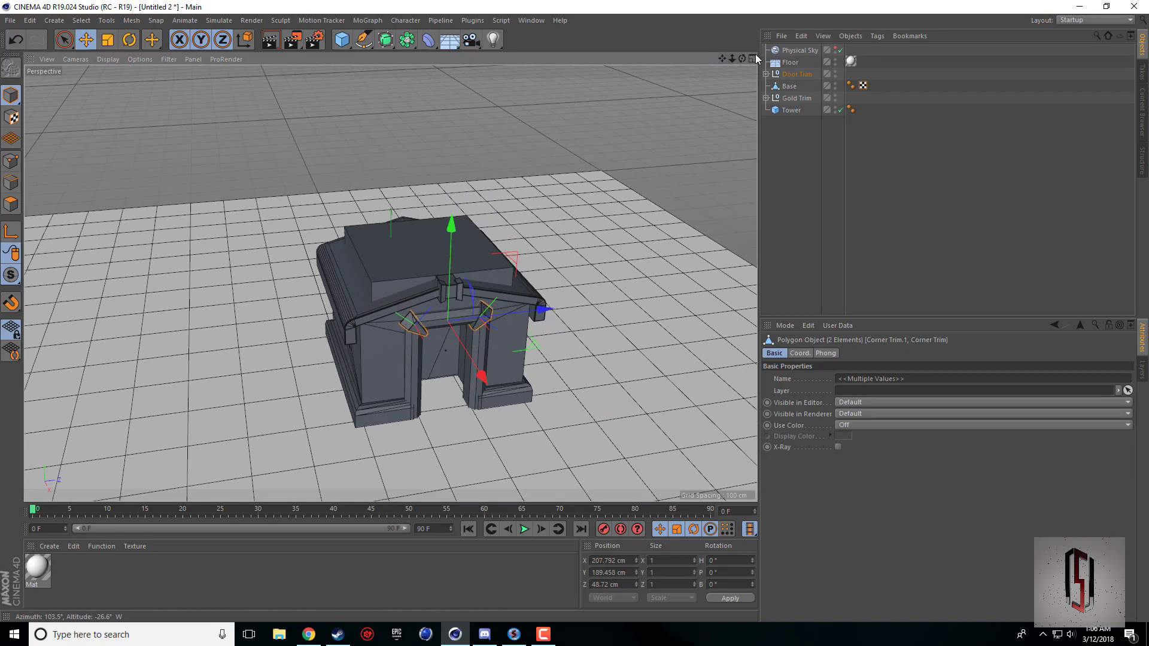
drag(742, 58, 694, 115)
click(583, 238)
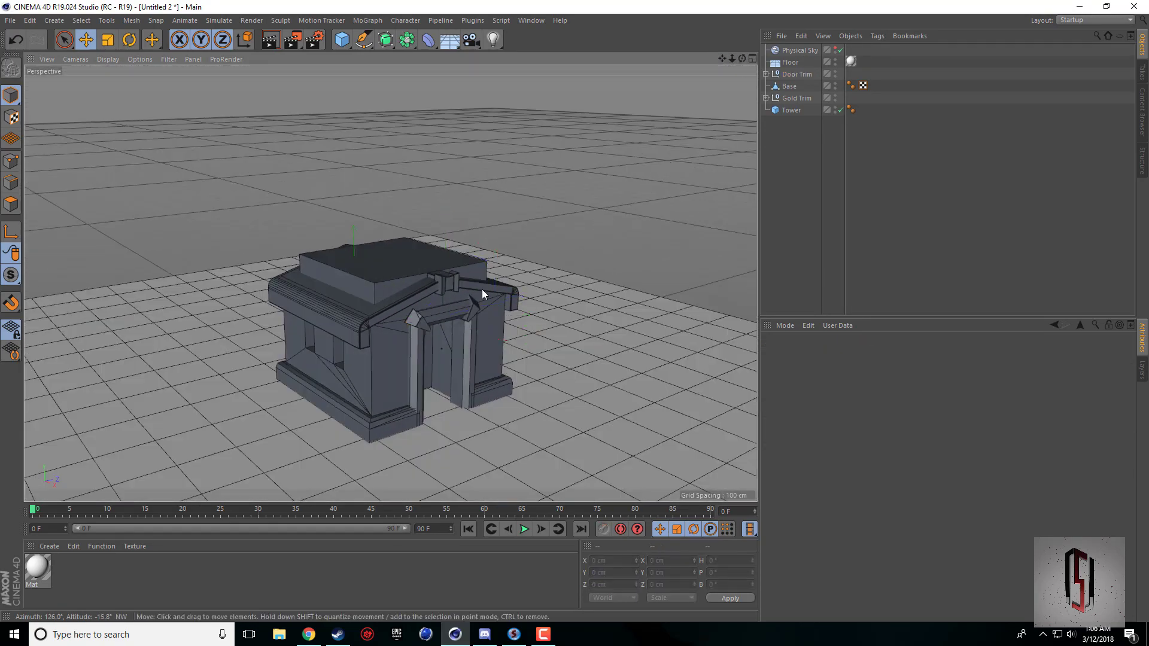
click(278, 48)
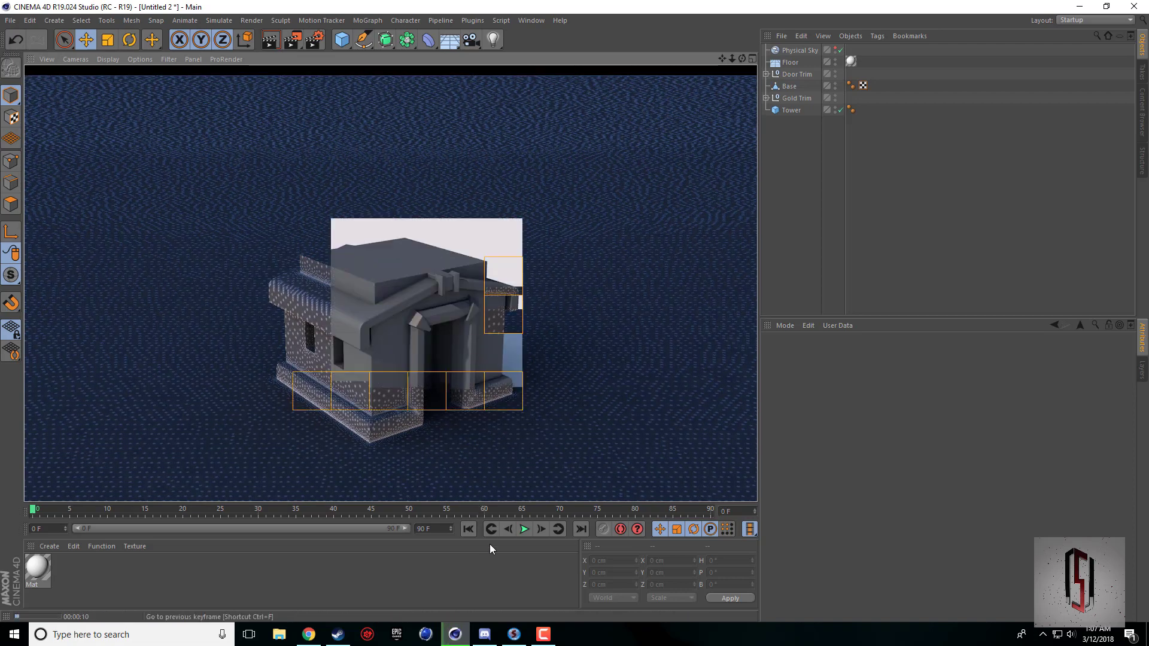
click(551, 633)
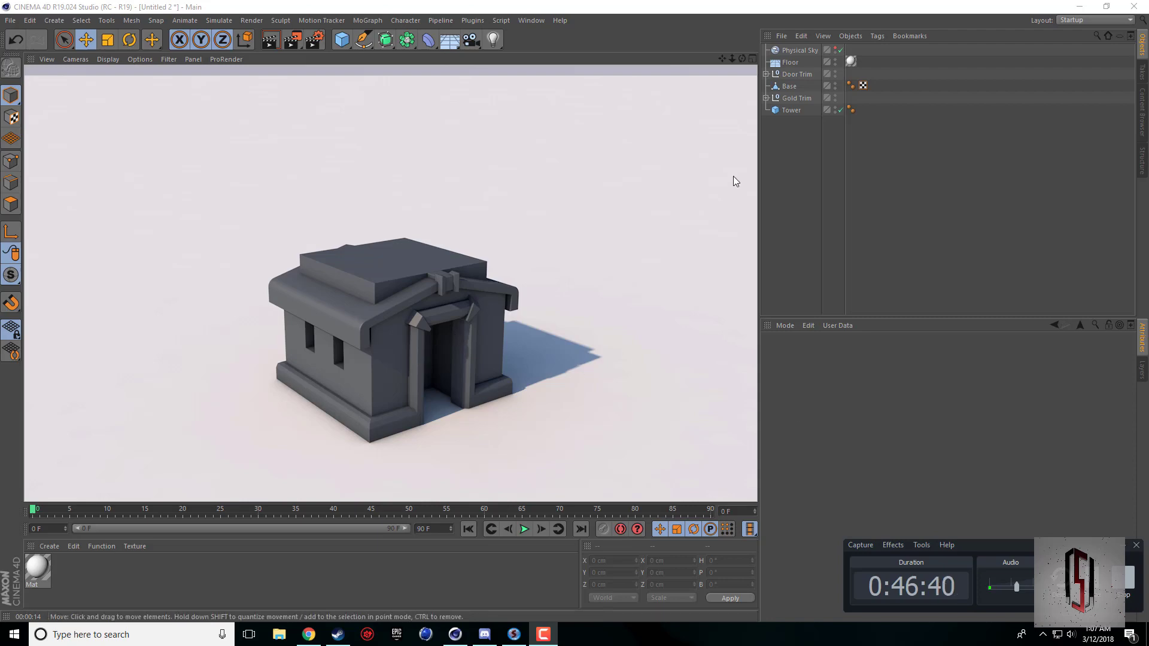
drag(721, 59, 762, 29)
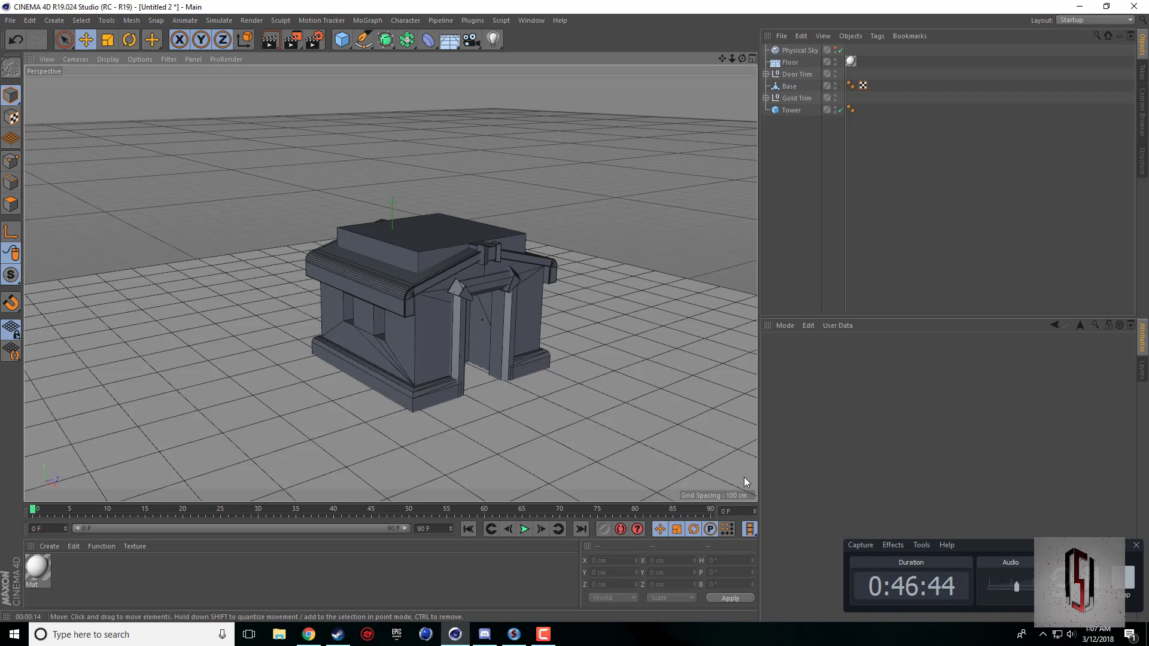
mouse_move(742, 59)
mouse_down()
mouse_move(727, 84)
mouse_move(720, 57)
mouse_move(694, 33)
mouse_move(680, 54)
mouse_move(756, 51)
mouse_up()
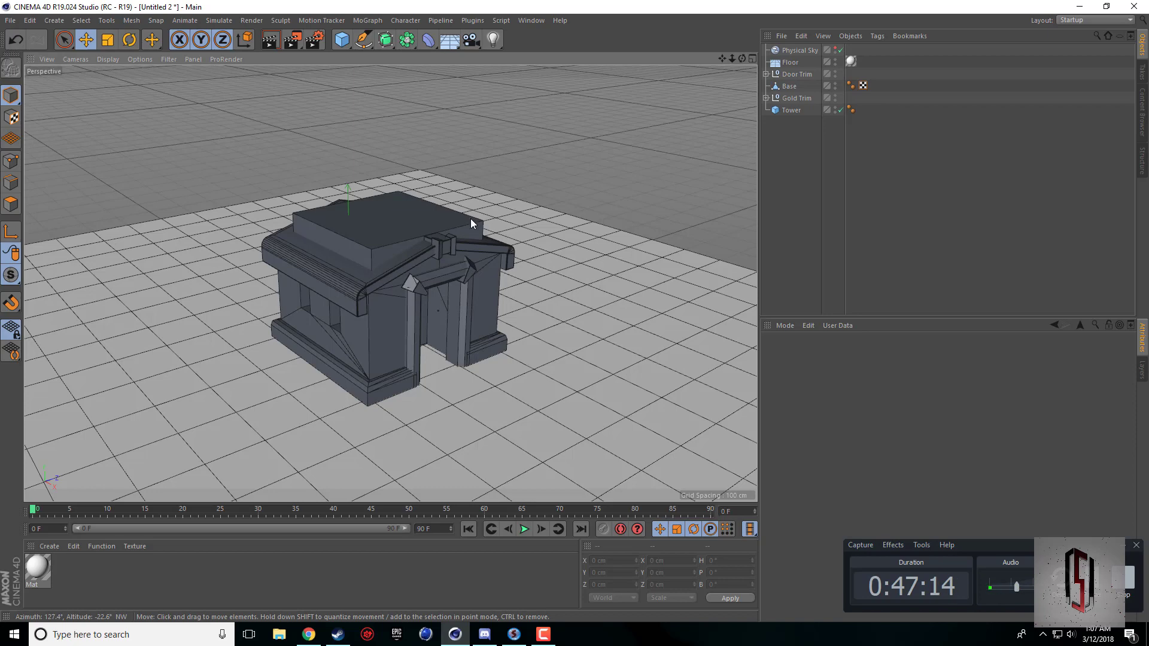
drag(742, 58, 712, 62)
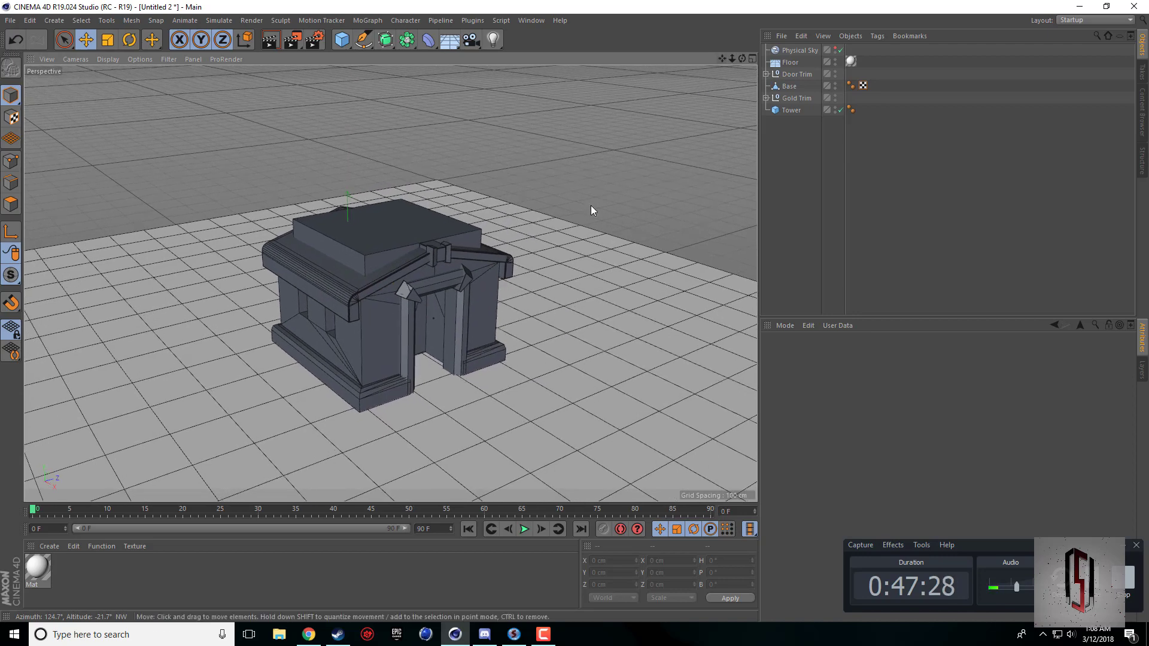